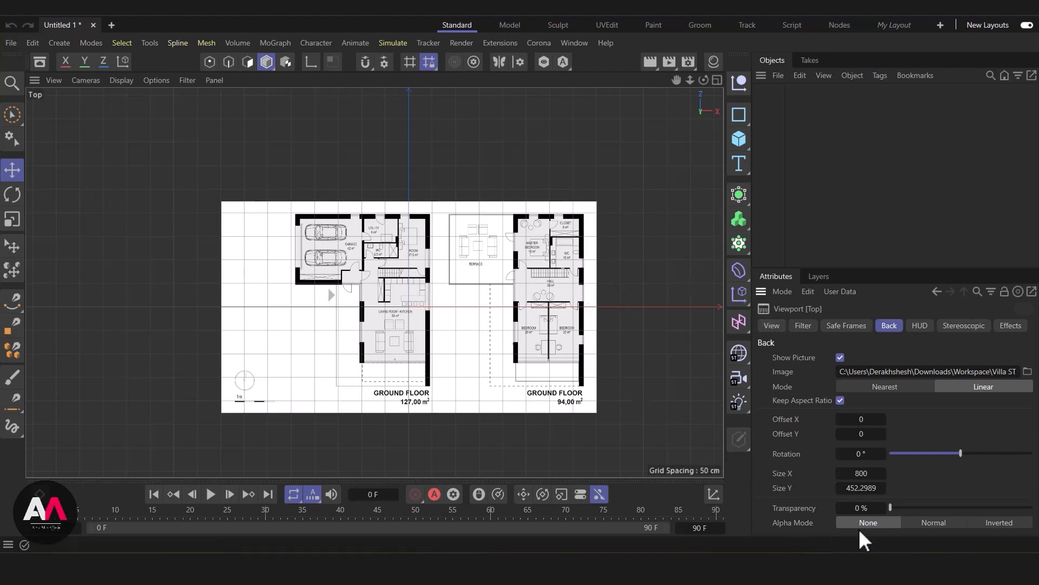
Set the floor plan backdrop's transparency to 18%, offset X to -15 and offset Y to 39, keeping rotation at 0°
mouse_move(895, 504)
left_mouse_down()
mouse_move(1006, 506)
mouse_move(911, 508)
left_mouse_up()
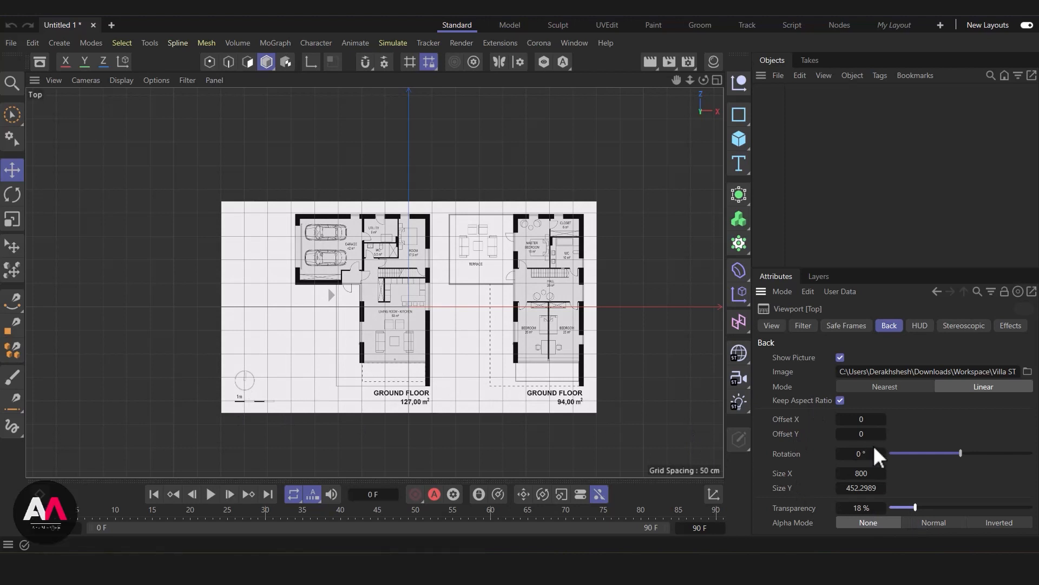
left_click_drag(863, 420, 864, 459)
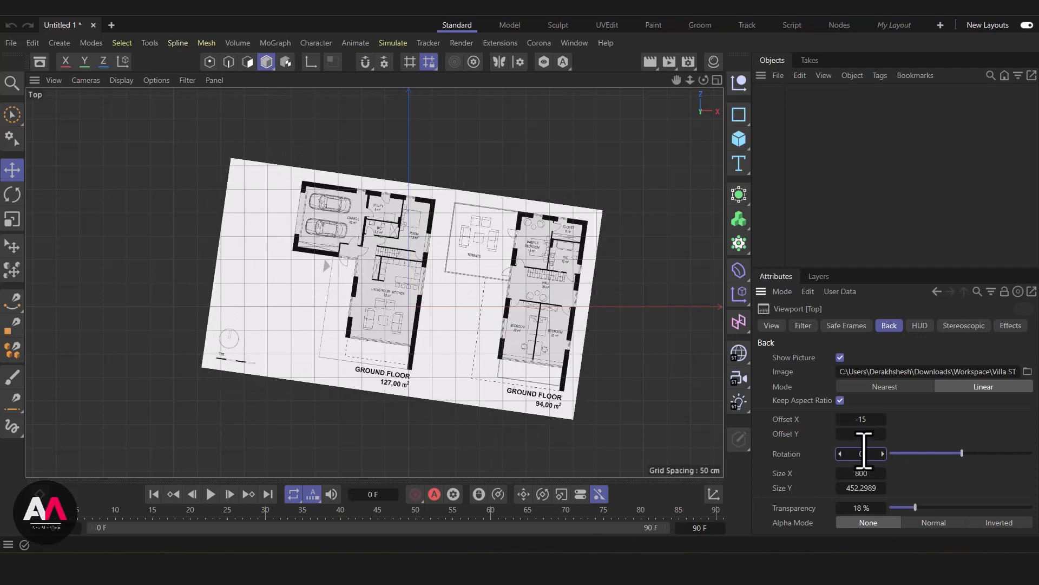
key("Return")
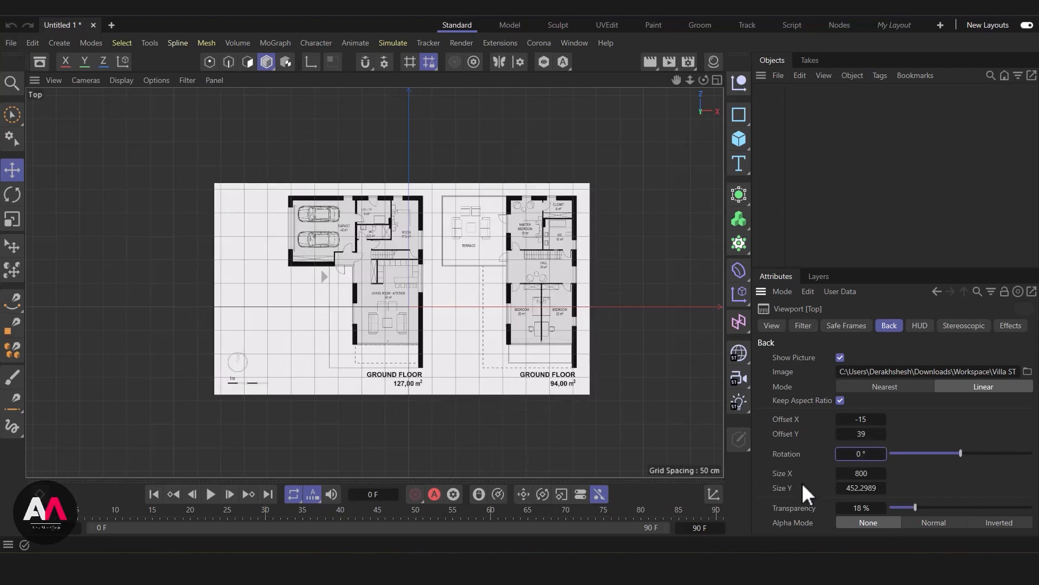
Enlarge the floor plan backdrop to Size X 919 and inspect its 1m scale bar
mouse_move(861, 475)
left_mouse_down()
mouse_move(904, 474)
mouse_move(872, 475)
left_mouse_up()
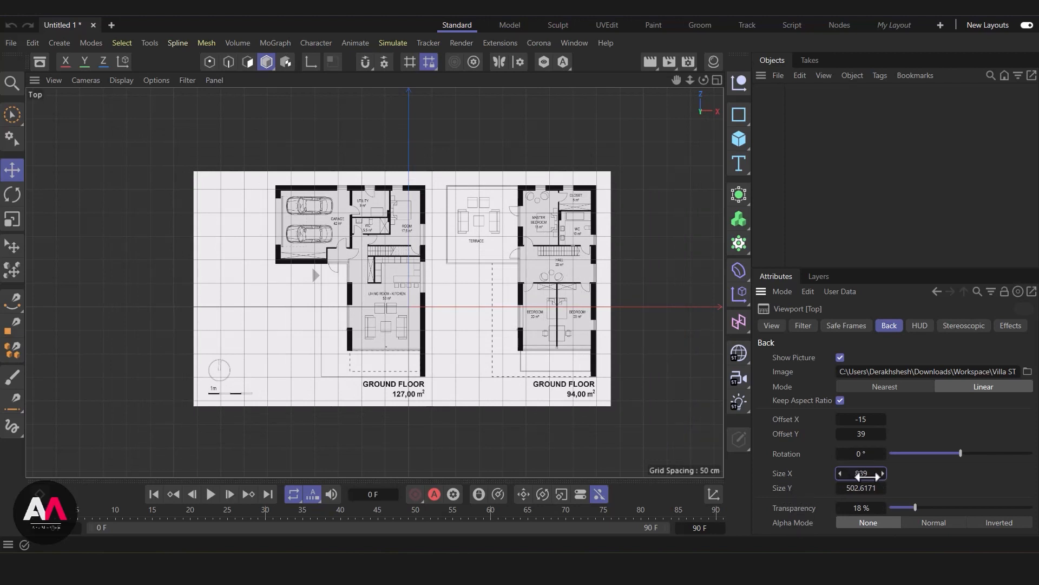
left_click_drag(865, 472, 843, 475)
scroll(213, 404, "up", 5)
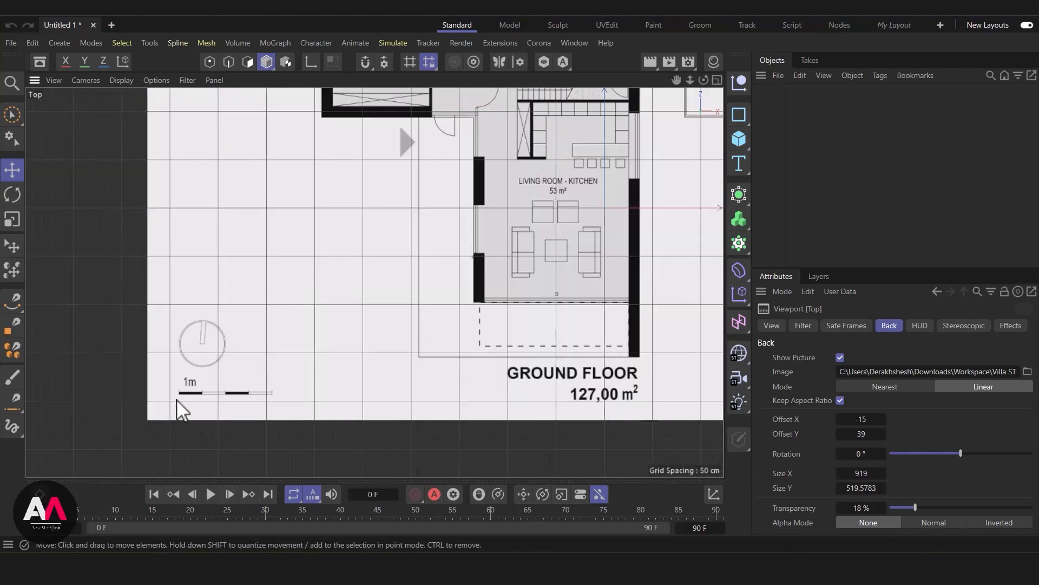
scroll(177, 401, "up", 3)
scroll(213, 403, "down", 5)
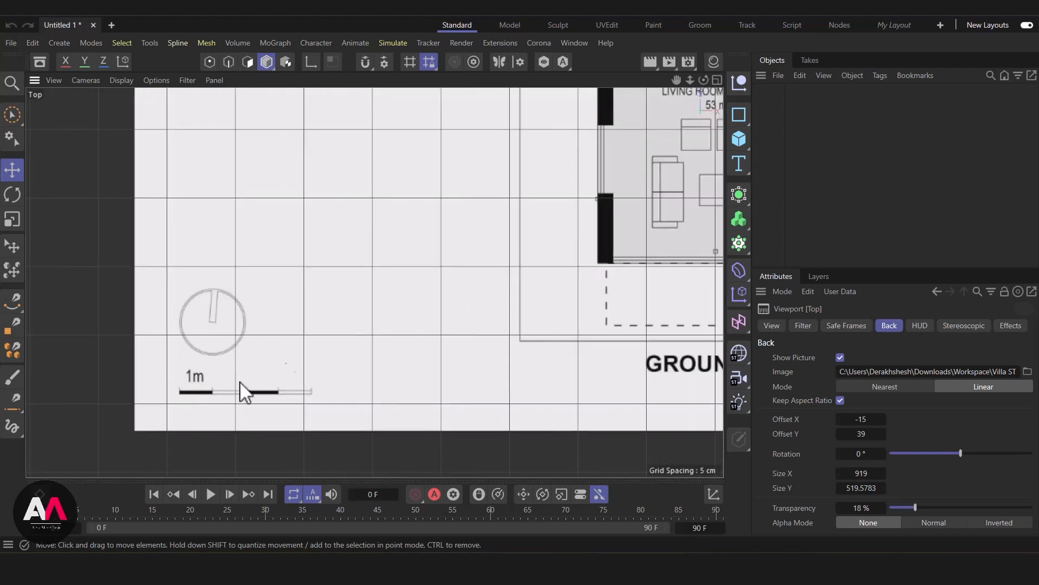
Add a cube measuring 100 cm in X, Y and Z as a one-metre scale reference
left_click(739, 138)
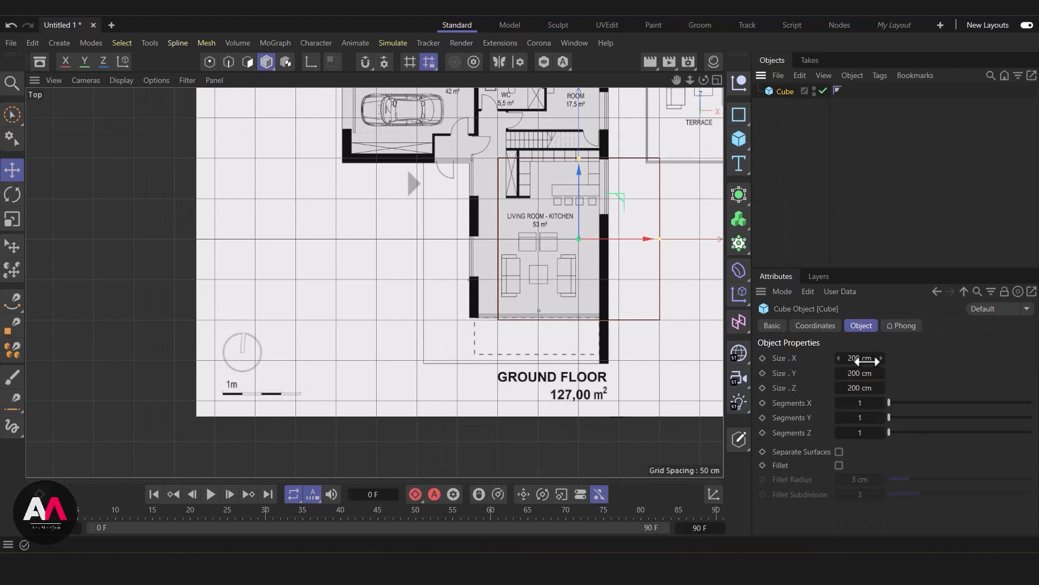
left_click(860, 358)
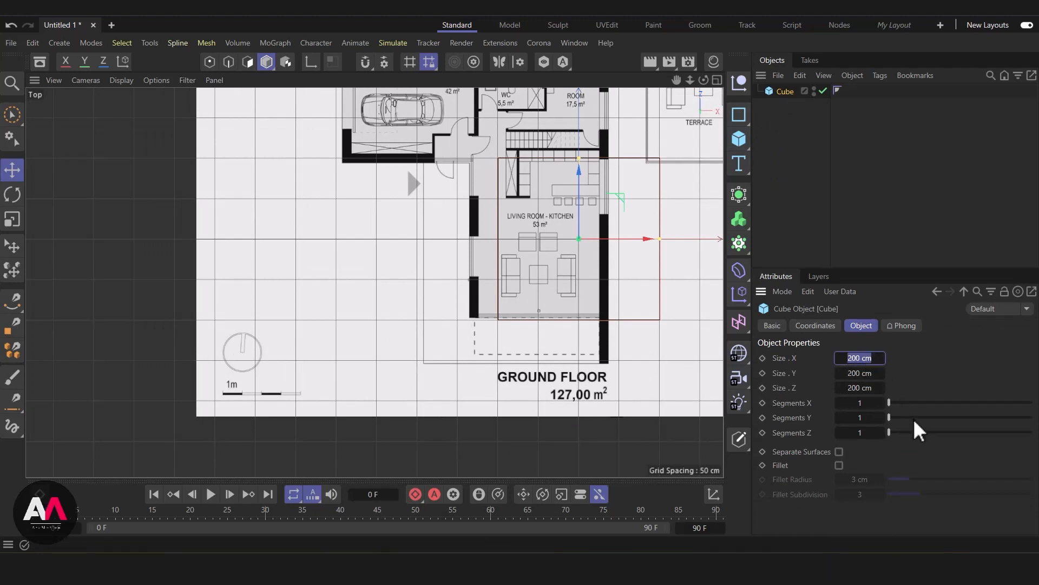
left_click(863, 375)
type("100")
left_click(865, 390)
type("100")
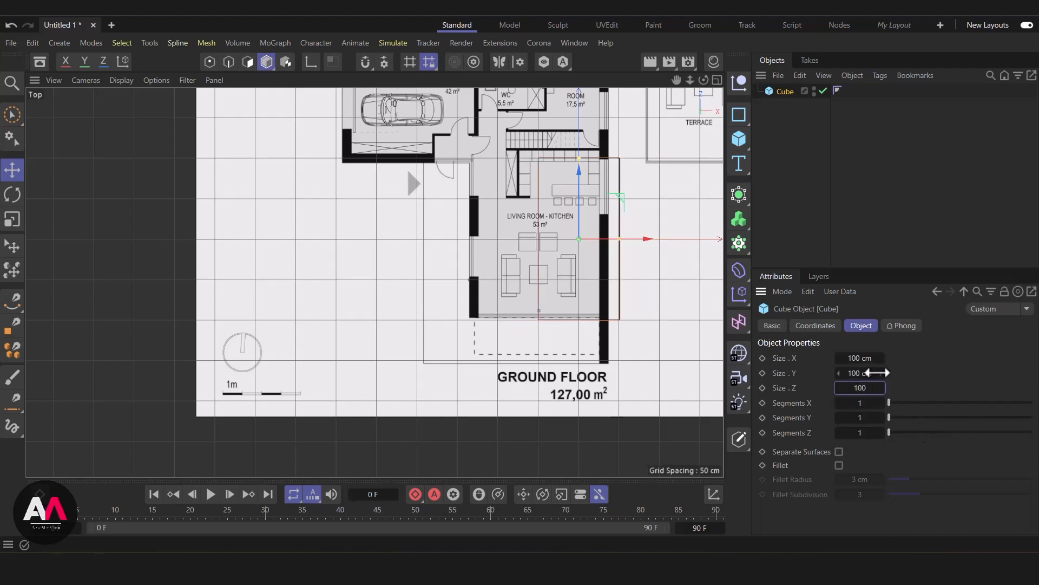
key("Return")
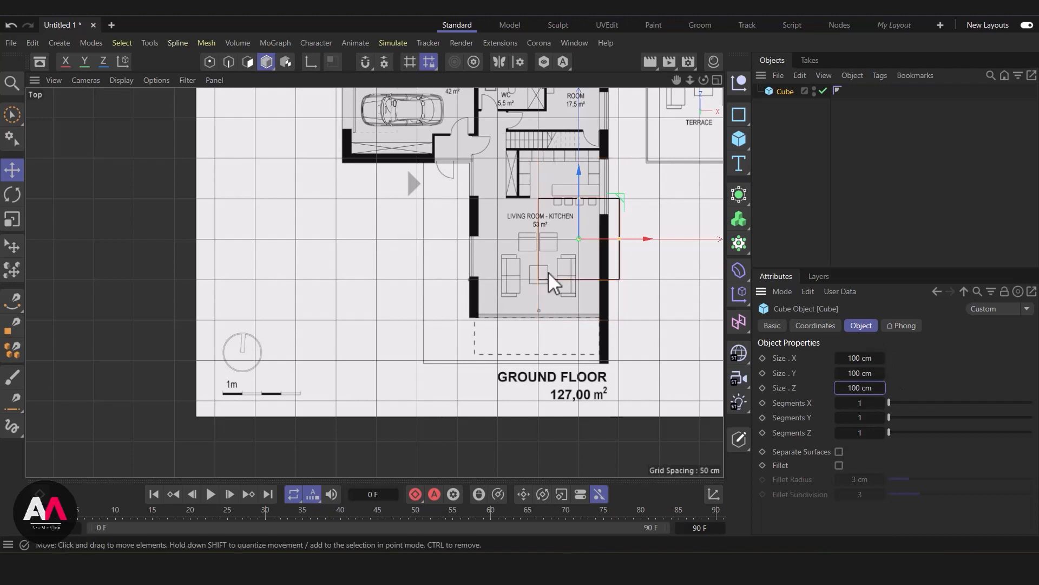
Move the reference cube over the plan's 1m scale bar
left_click_drag(643, 240, 355, 271)
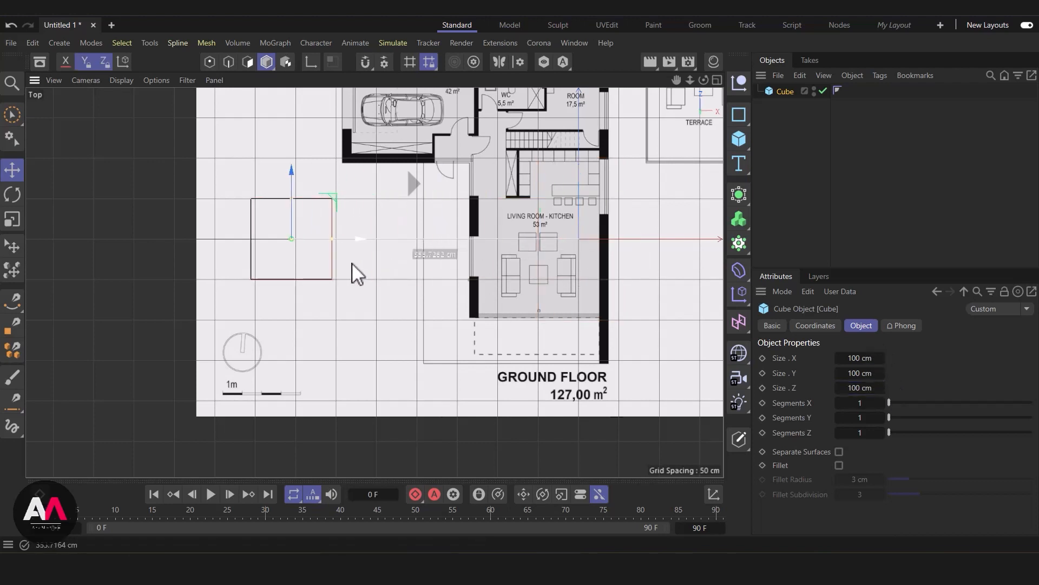
left_click_drag(302, 217, 314, 332)
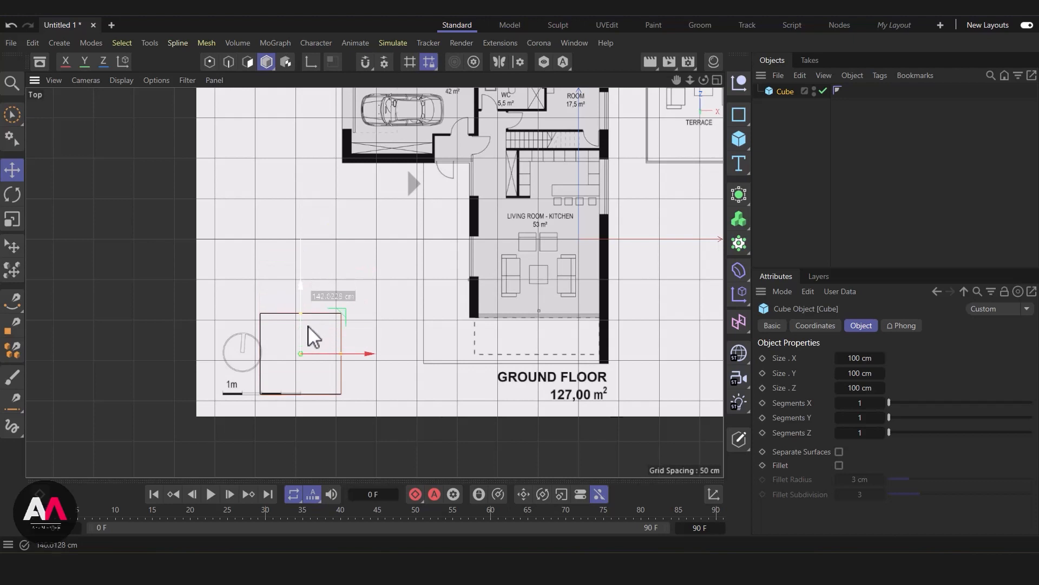
scroll(314, 332, "down", 5)
Scale the backdrop to Size X 3800 with offset X 1328 and Y 808, matching the first scale bar segment to the cube's width
left_click(783, 292)
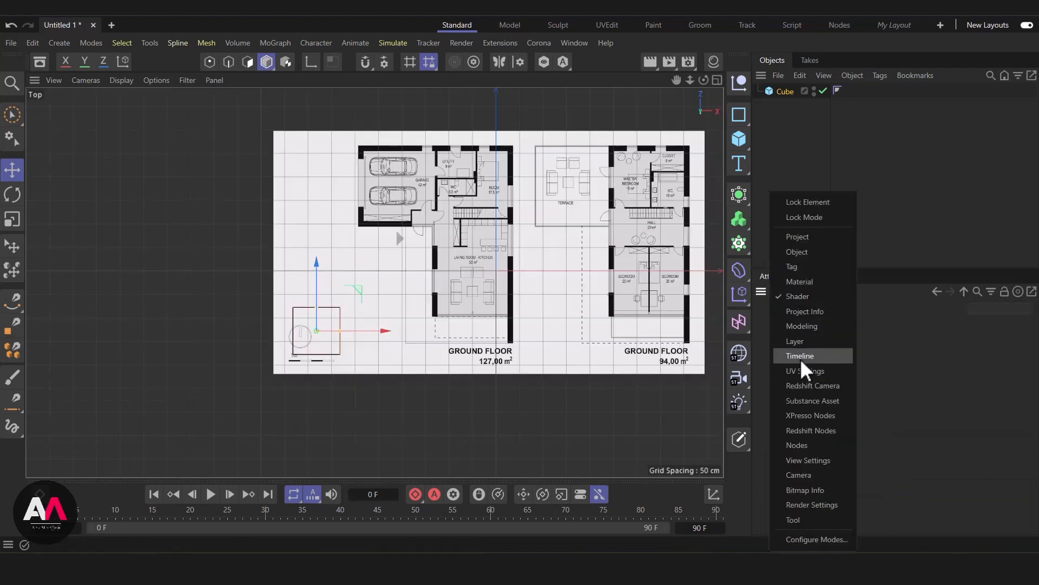
left_click(803, 454)
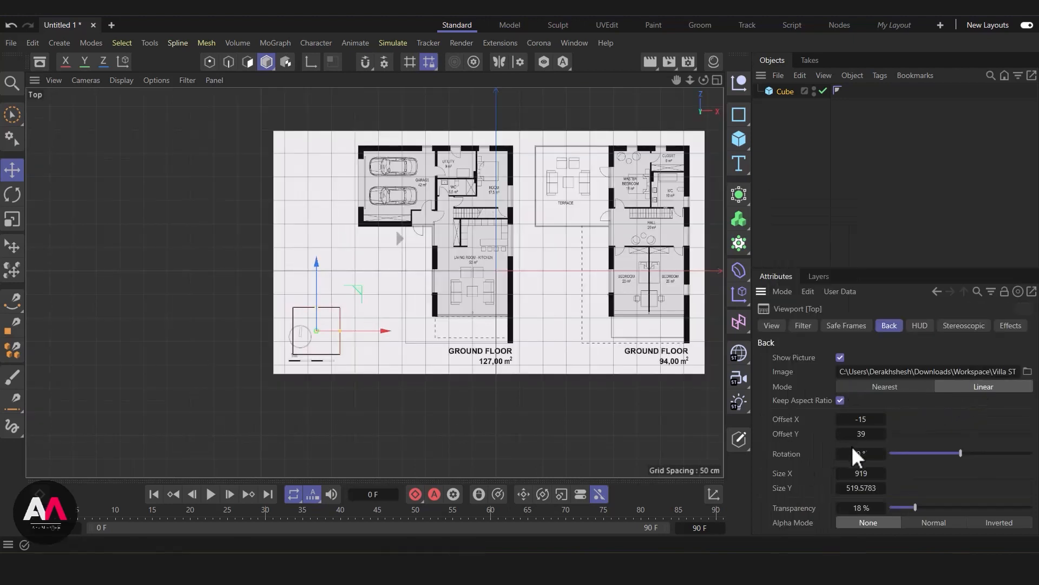
left_click_drag(864, 476, 975, 475)
left_click_drag(860, 437, 1024, 420)
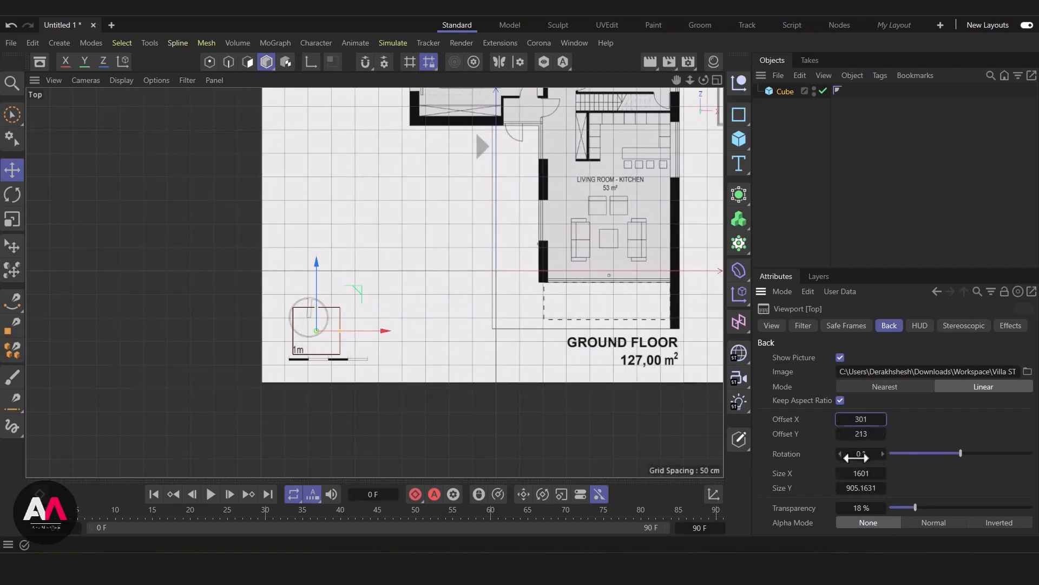
left_click_drag(862, 473, 961, 473)
left_click_drag(860, 419, 1000, 419)
left_click_drag(862, 436, 880, 419)
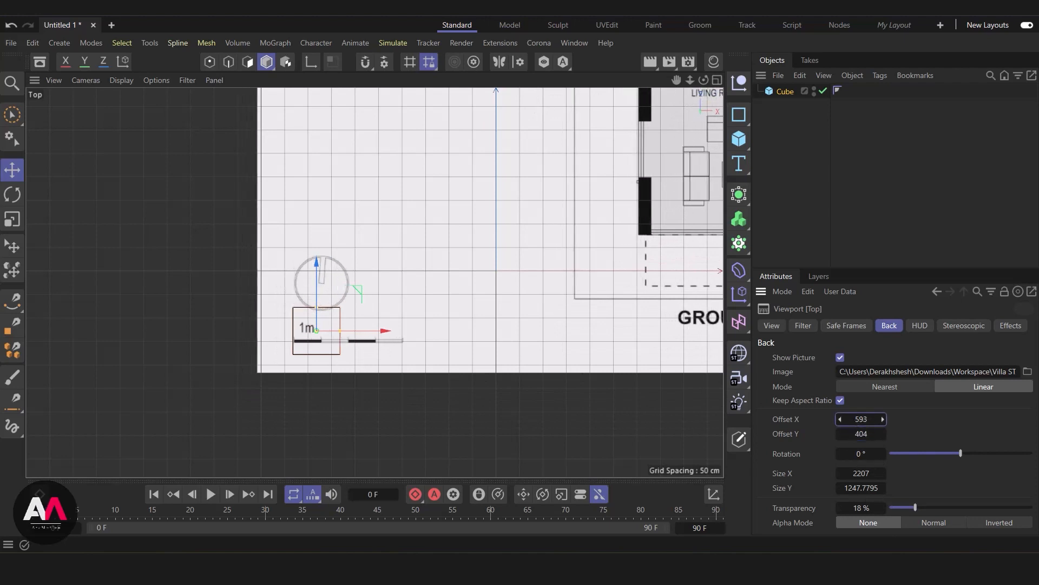
left_click(861, 474)
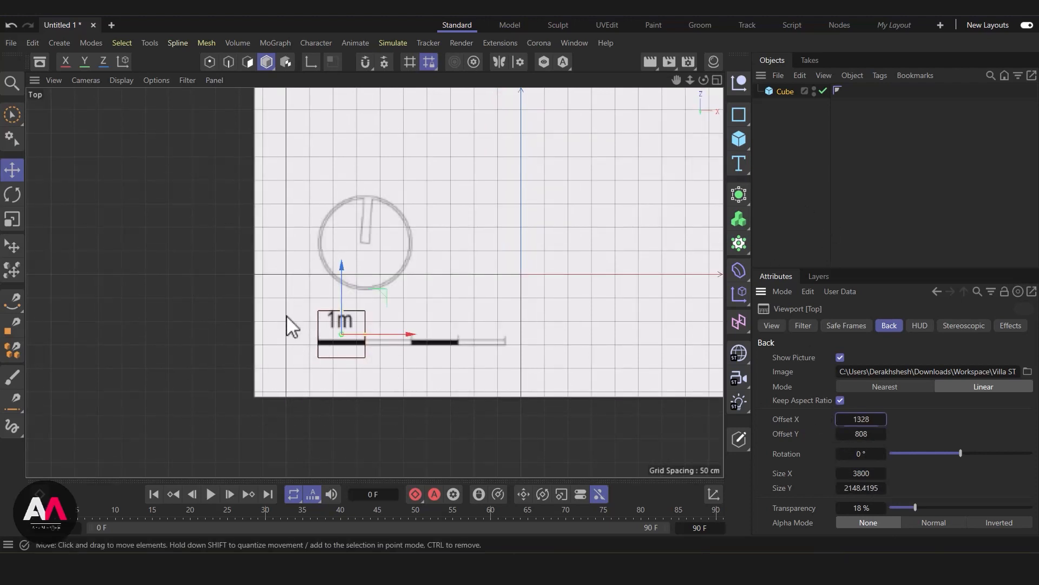
Delete the reference cube
scroll(247, 362, "down", 5)
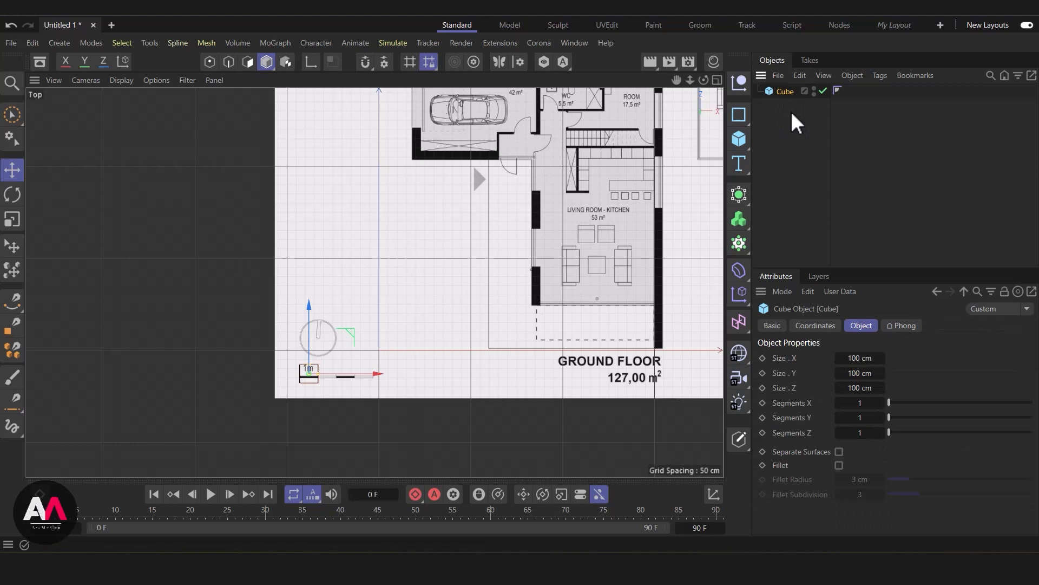
key("Delete")
scroll(285, 387, "down", 3)
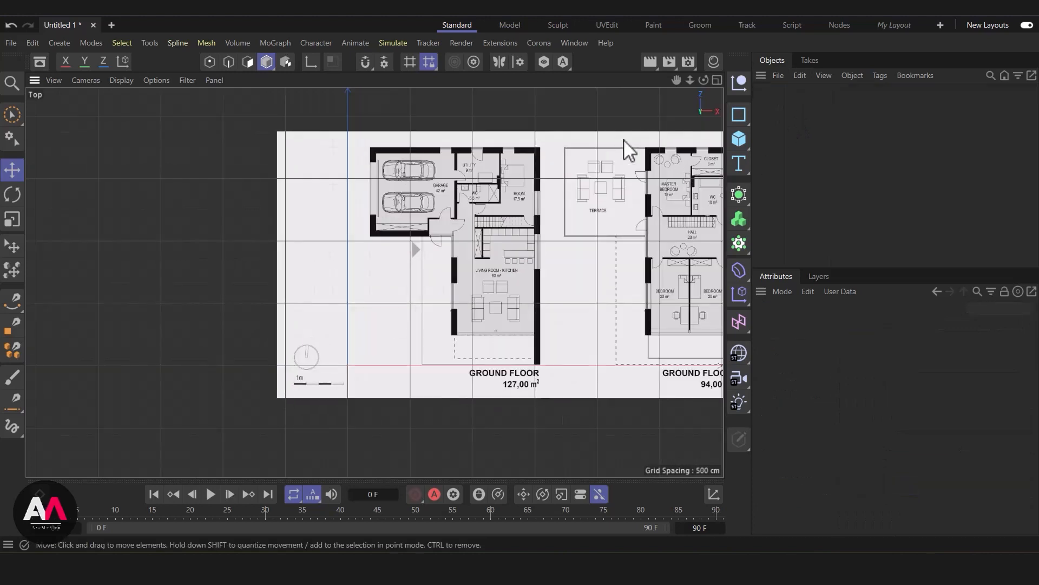
scroll(637, 127, "up", 3)
scroll(303, 260, "down", 4)
scroll(471, 184, "down", 4)
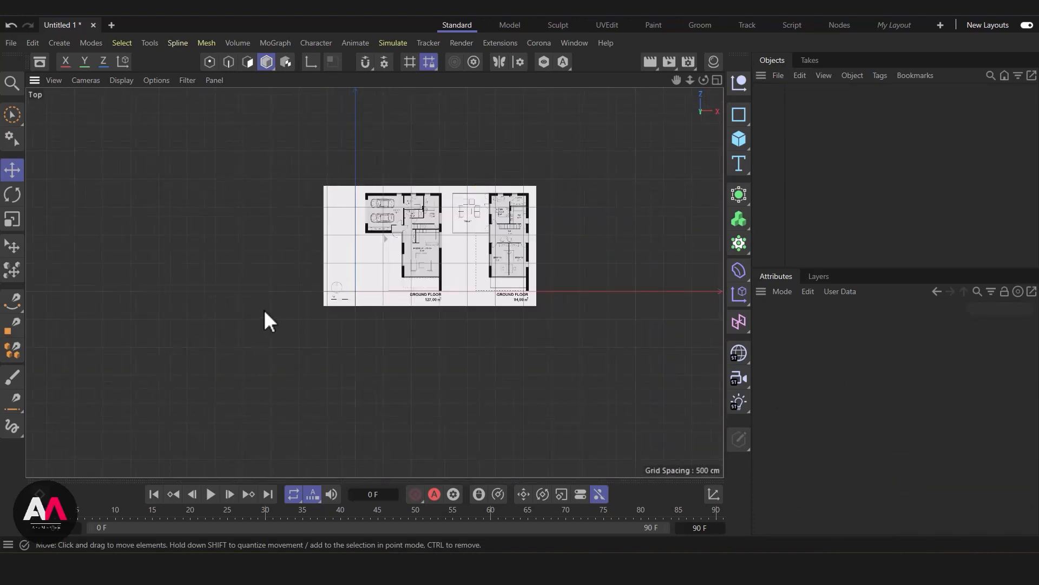
scroll(269, 323, "up", 4)
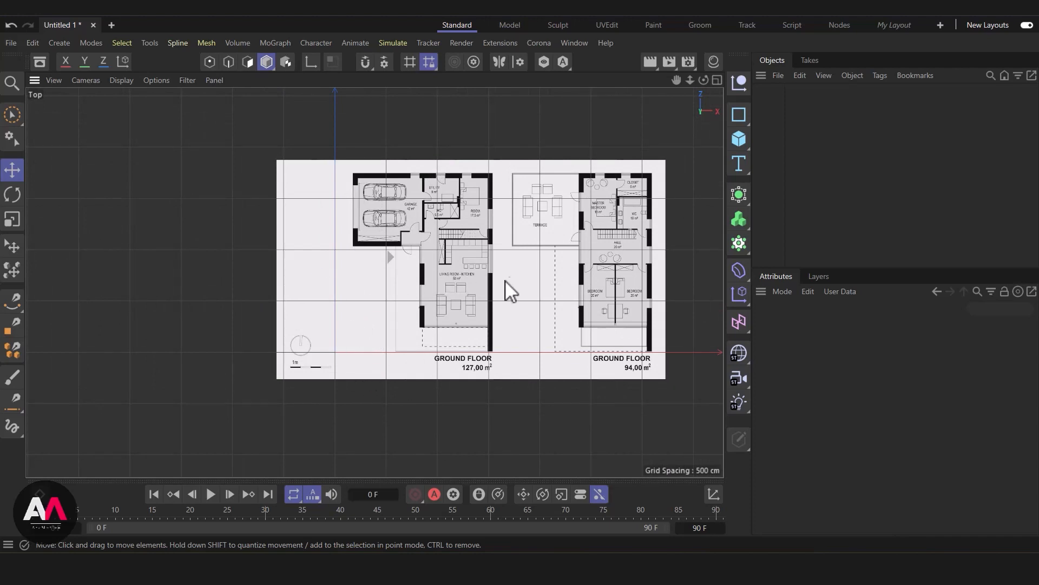
scroll(502, 280, "down", 2)
scroll(310, 294, "up", 2)
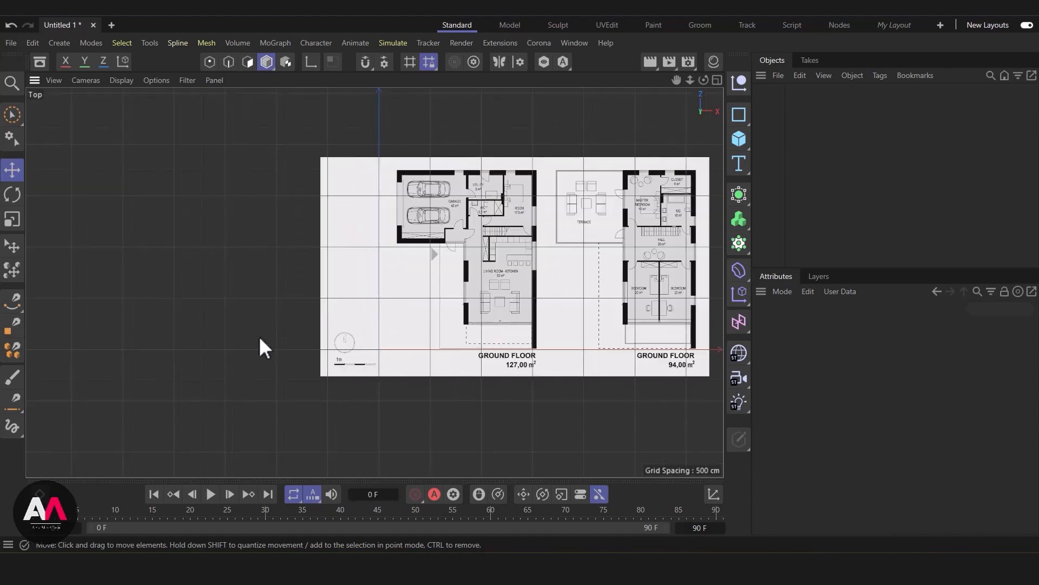
scroll(354, 340, "up", 2)
scroll(536, 330, "down", 2)
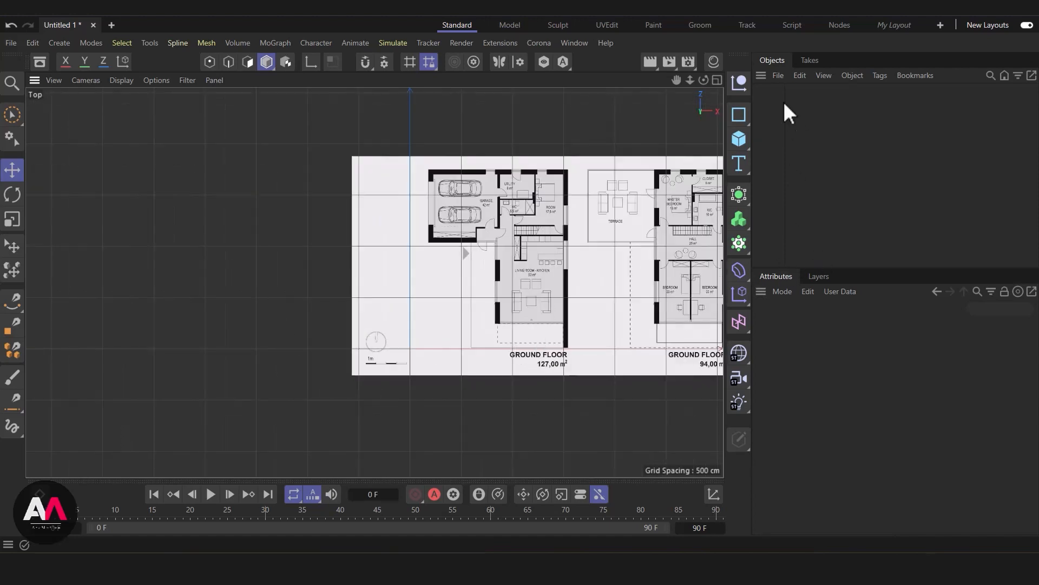
Set the backdrop's offset X to 1148 and offset Y to 800, aligning the ground floor's outer wall edges with the world axes
left_click(779, 293)
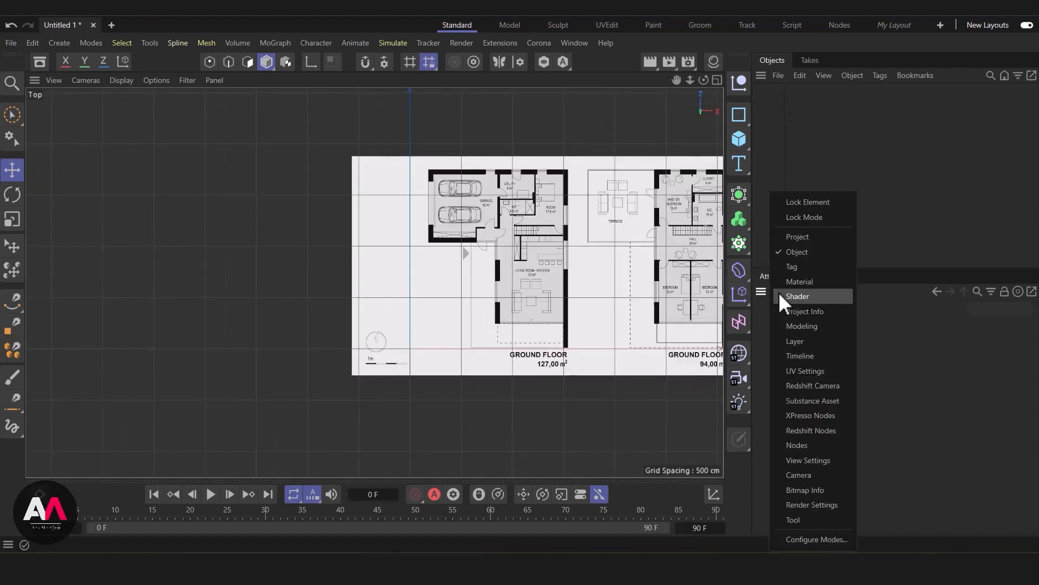
left_click(812, 463)
mouse_move(864, 434)
left_mouse_down()
mouse_move(1018, 434)
mouse_move(871, 434)
left_mouse_up()
left_click_drag(861, 419, 763, 419)
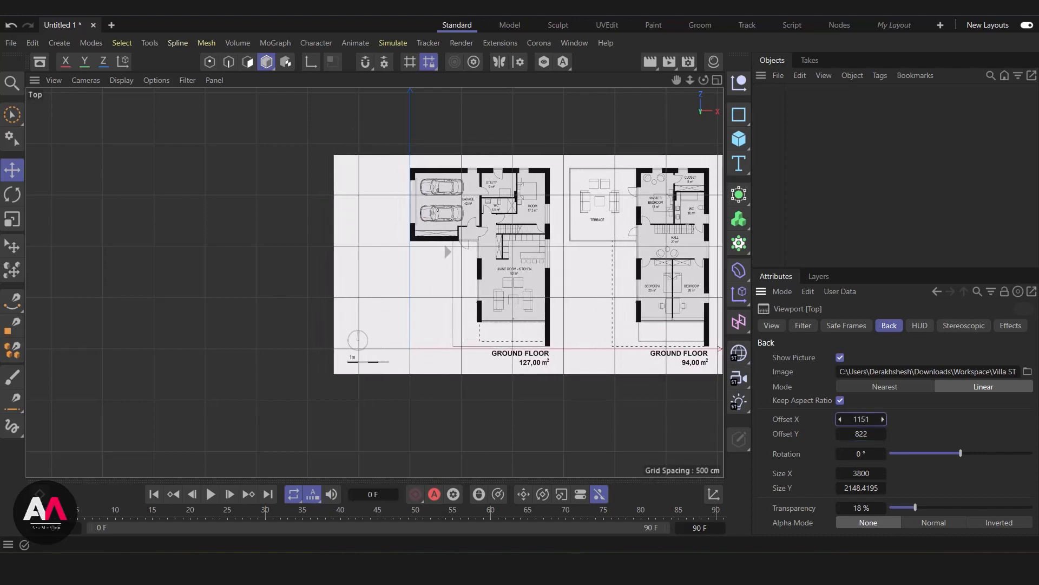
left_click_drag(861, 433, 853, 433)
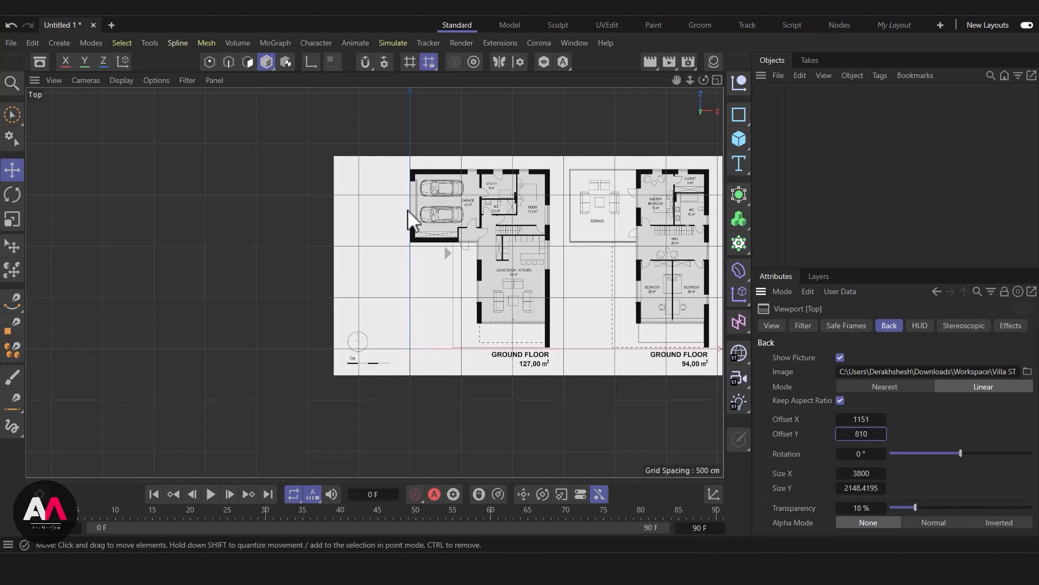
scroll(528, 347, "up", 5)
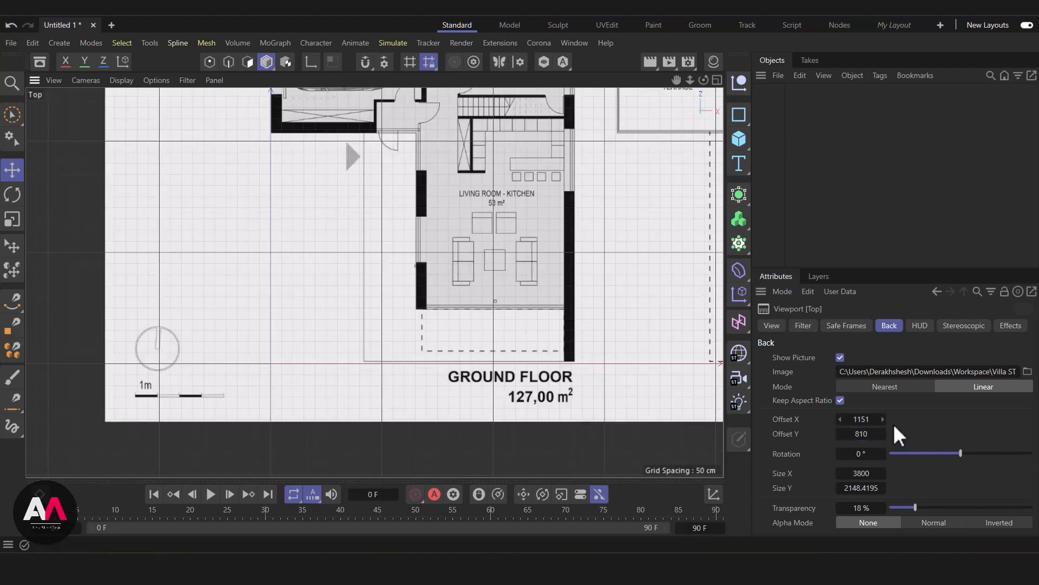
left_click_drag(865, 433, 854, 434)
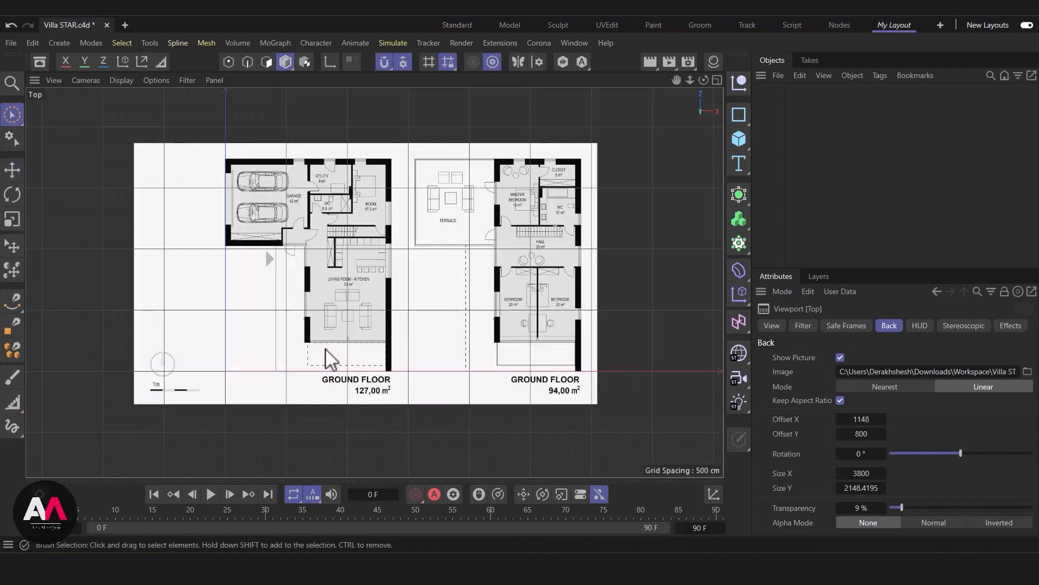
Add a cube and position it over the lower end of the living room's long exterior wall, centred on the wall's thickness
scroll(329, 364, "up", 3)
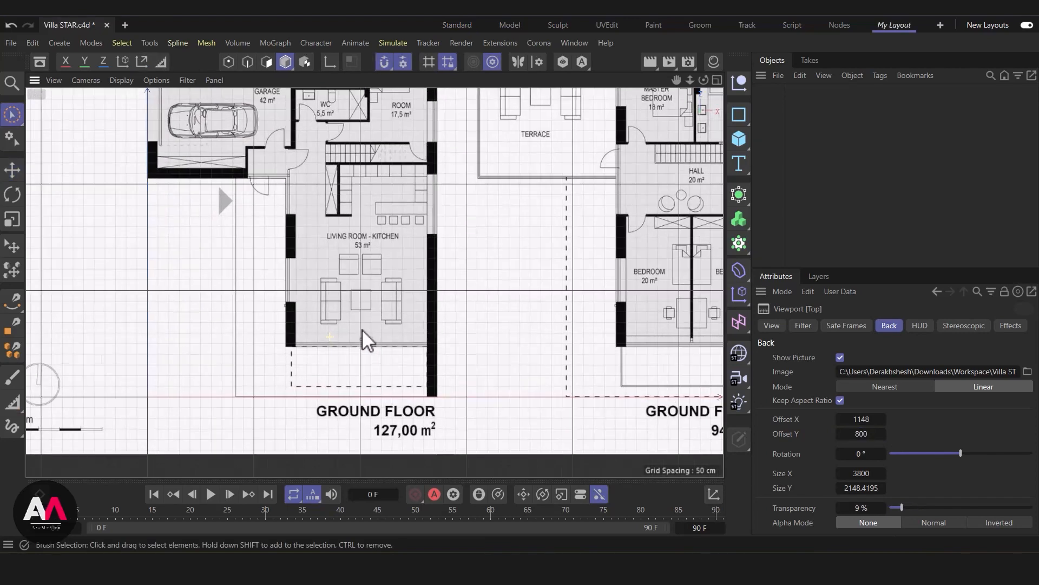
left_click(741, 141)
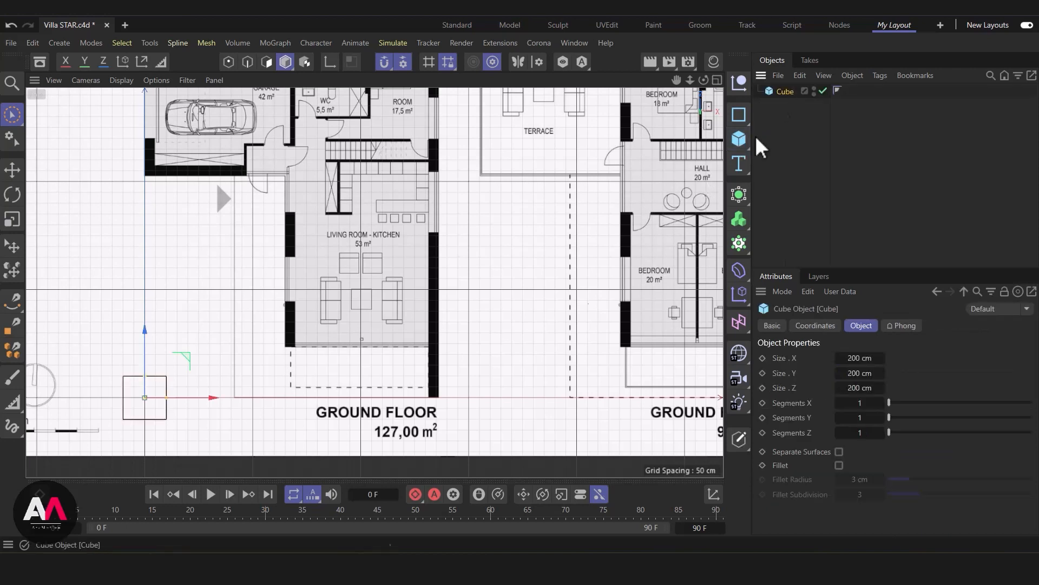
left_click_drag(214, 397, 488, 410)
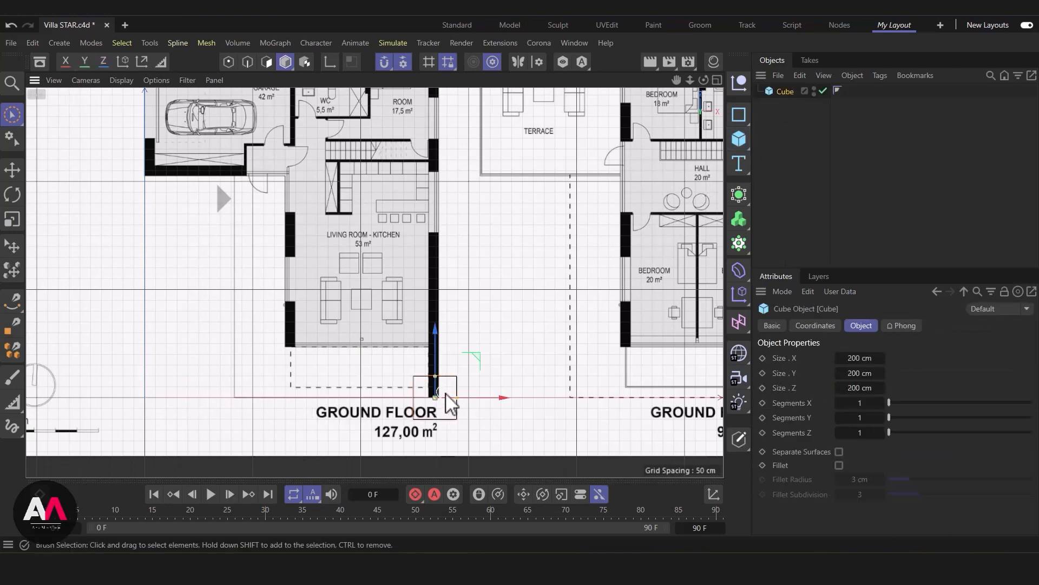
scroll(452, 384, "up", 4)
left_click_drag(419, 376, 414, 319)
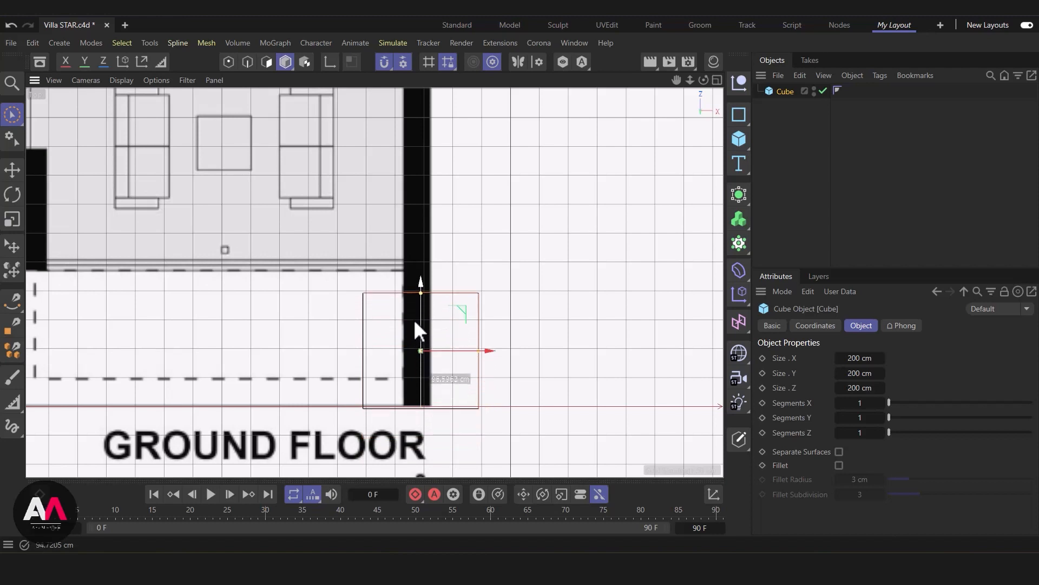
left_click_drag(469, 352, 466, 362)
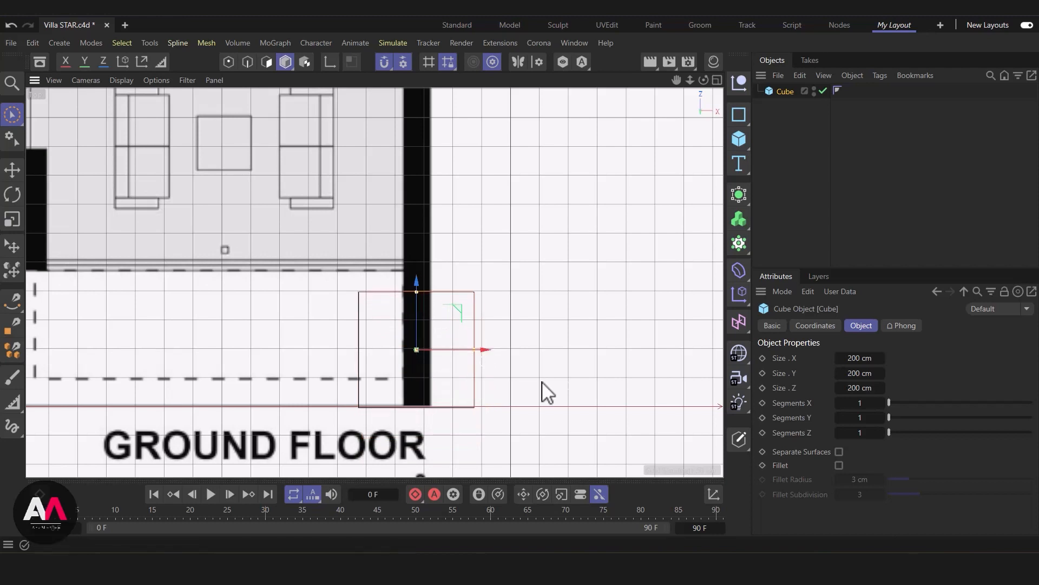
Set the wall cube's X size to 45 cm to match the wall thickness
left_click(859, 358)
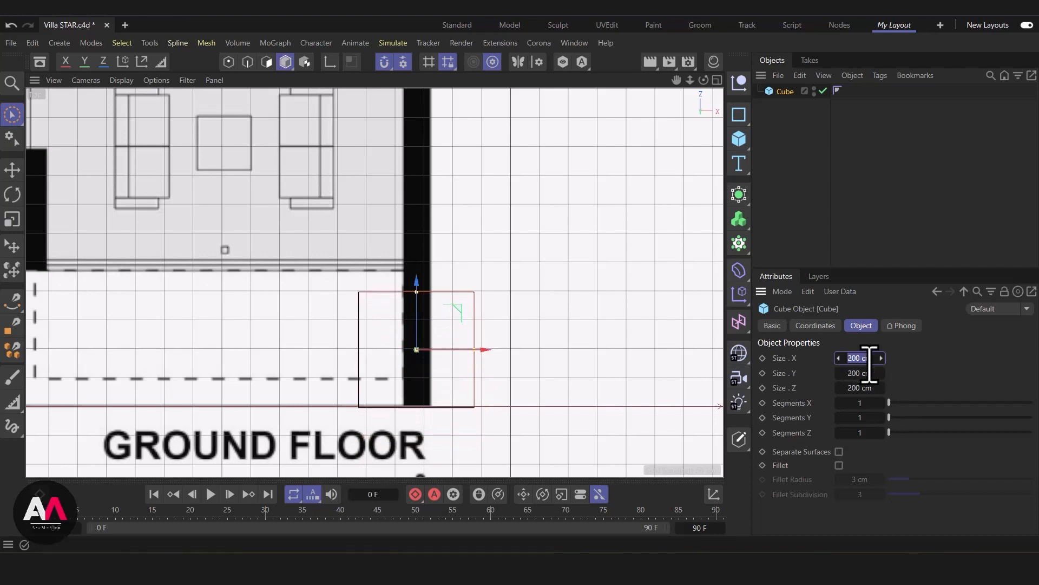
type("45")
key("Return")
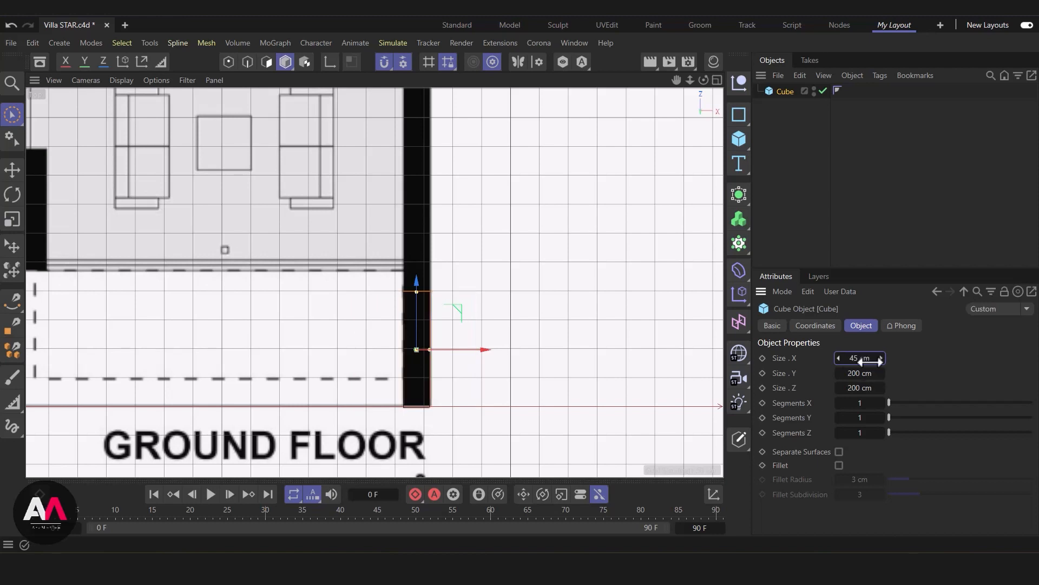
Set the wall cube's X size to 48 cm and nudge it to match the wall's side edges and lower end on the axis
scroll(417, 387, "up", 5)
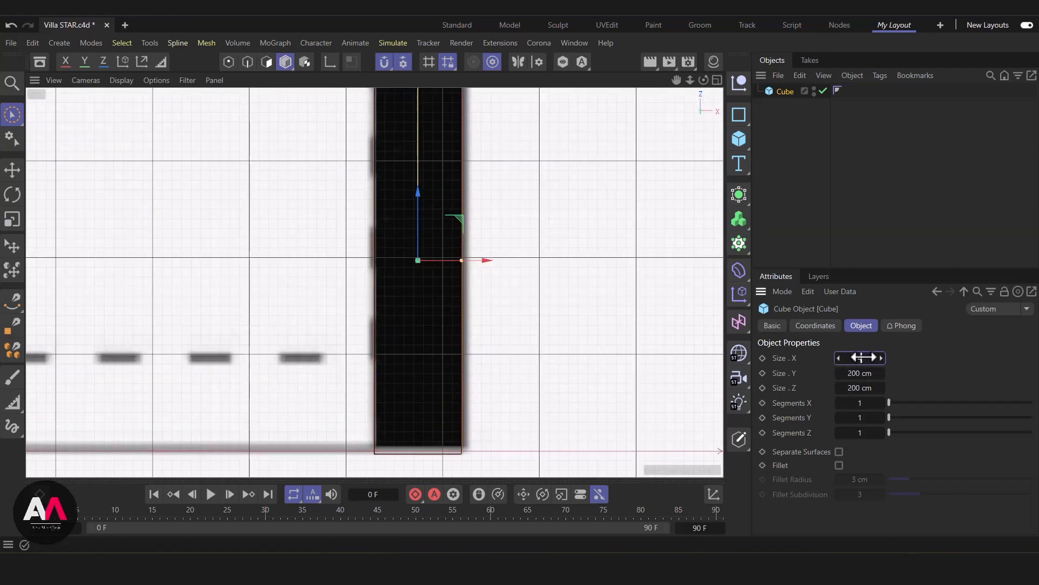
left_click_drag(863, 357, 866, 357)
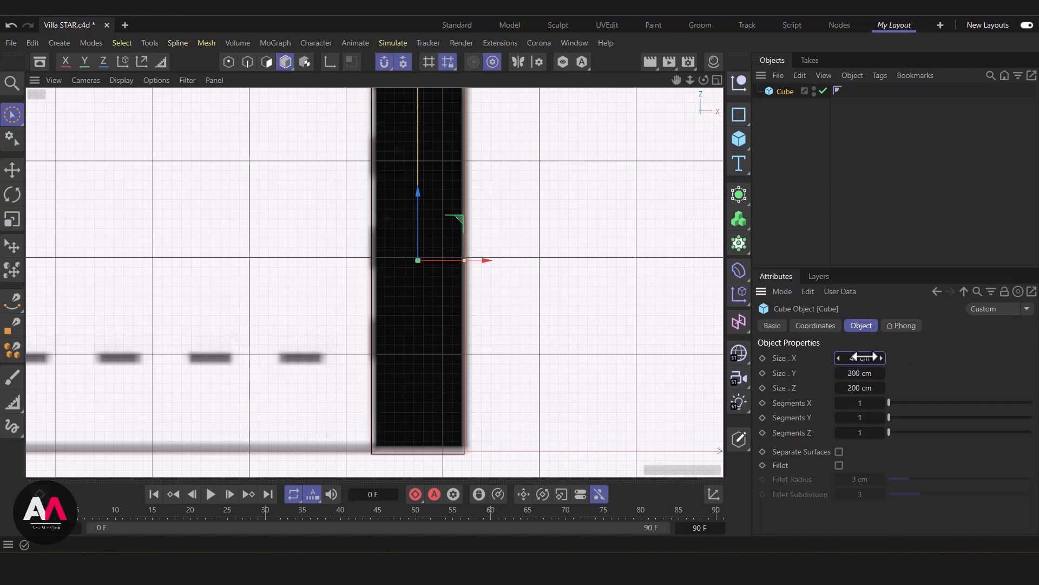
left_click_drag(488, 261, 491, 263)
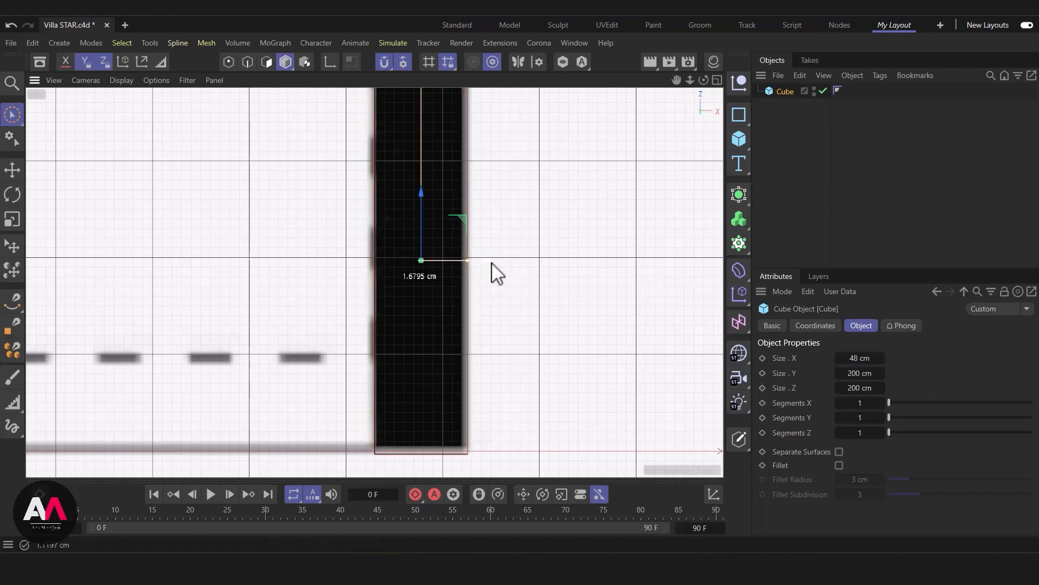
left_click_drag(420, 221, 420, 216)
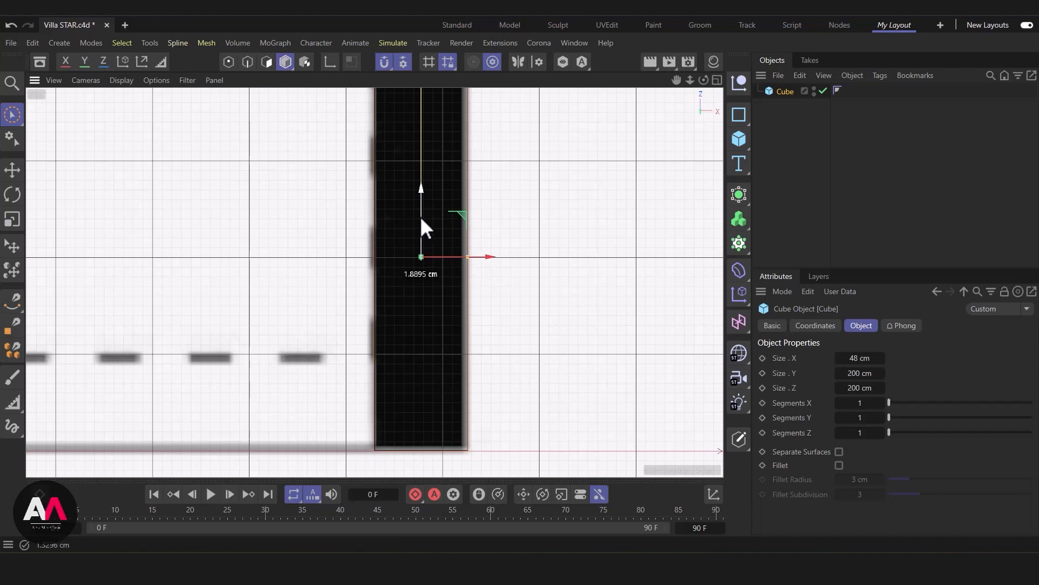
Set the wall cube's Y size to 330 cm and convert it to an editable polygon object
scroll(480, 302, "down", 5)
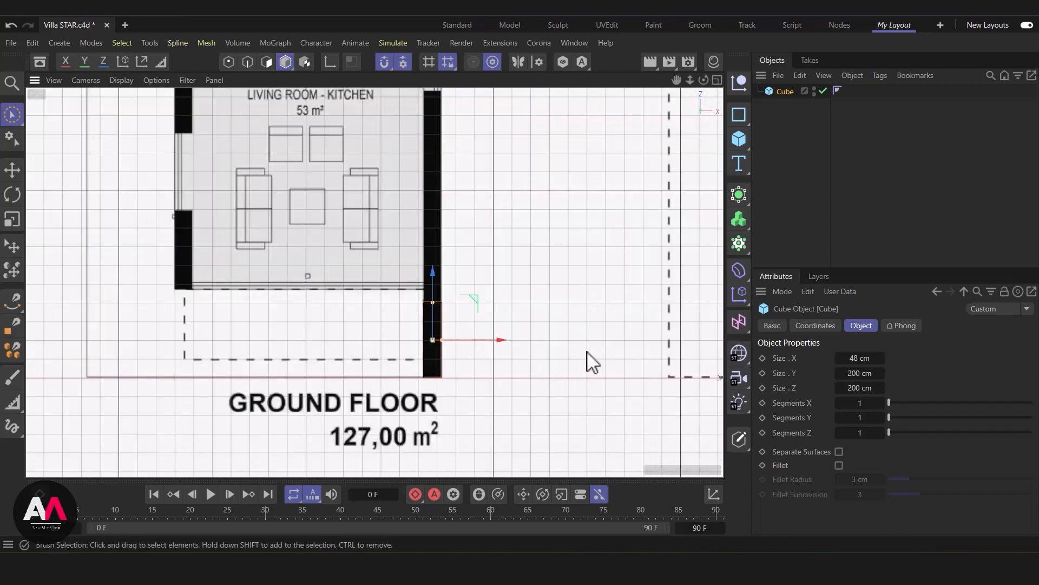
left_click(860, 373)
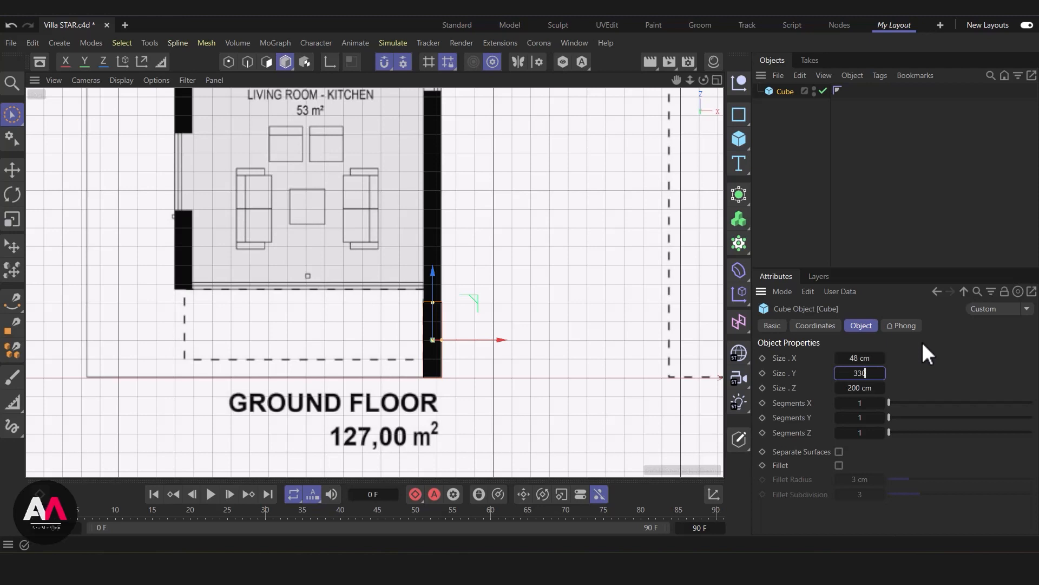
key("Return")
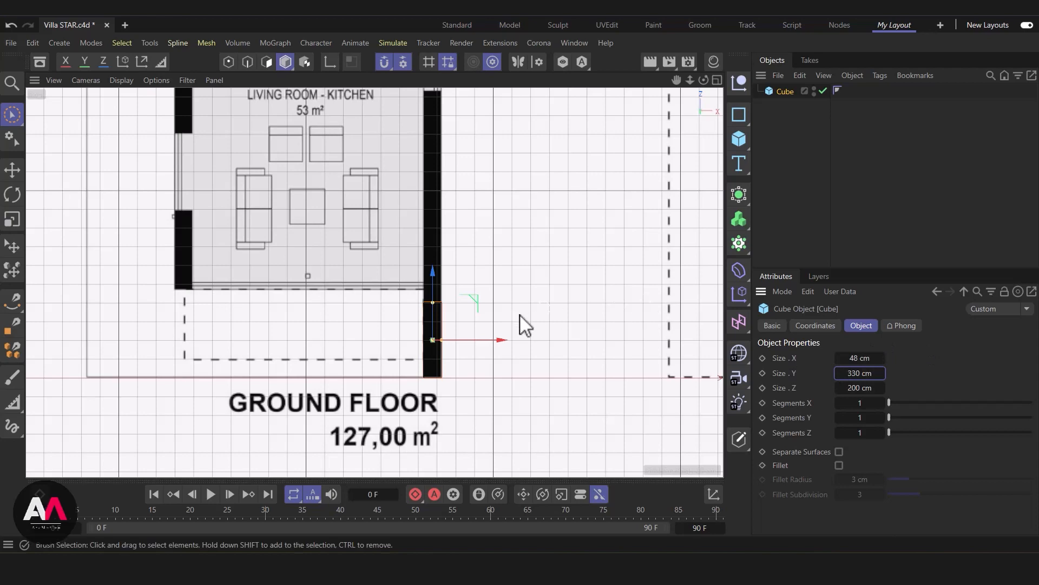
scroll(336, 378, "down", 5)
scroll(379, 357, "up", 6)
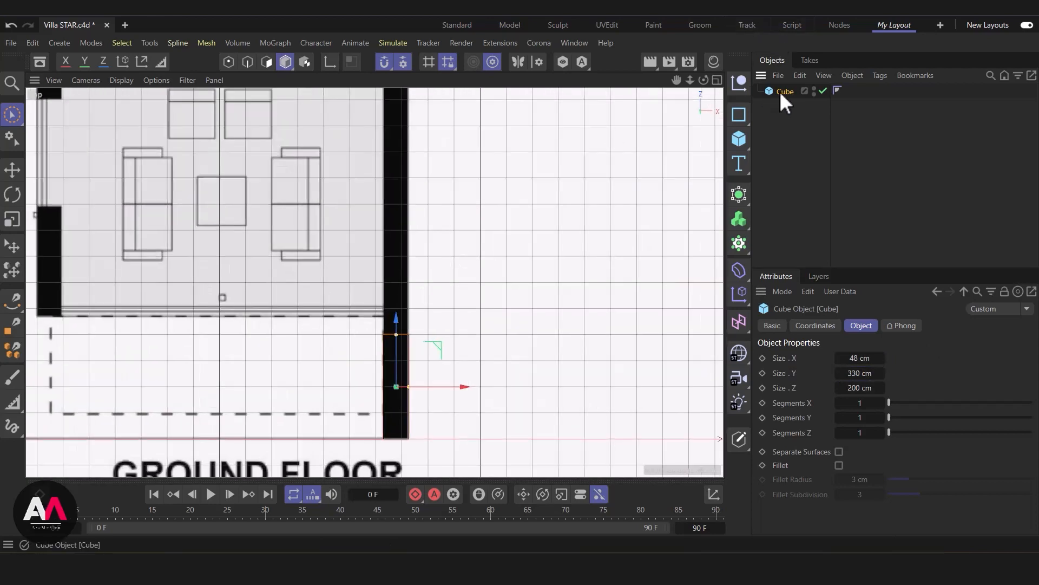
key("c")
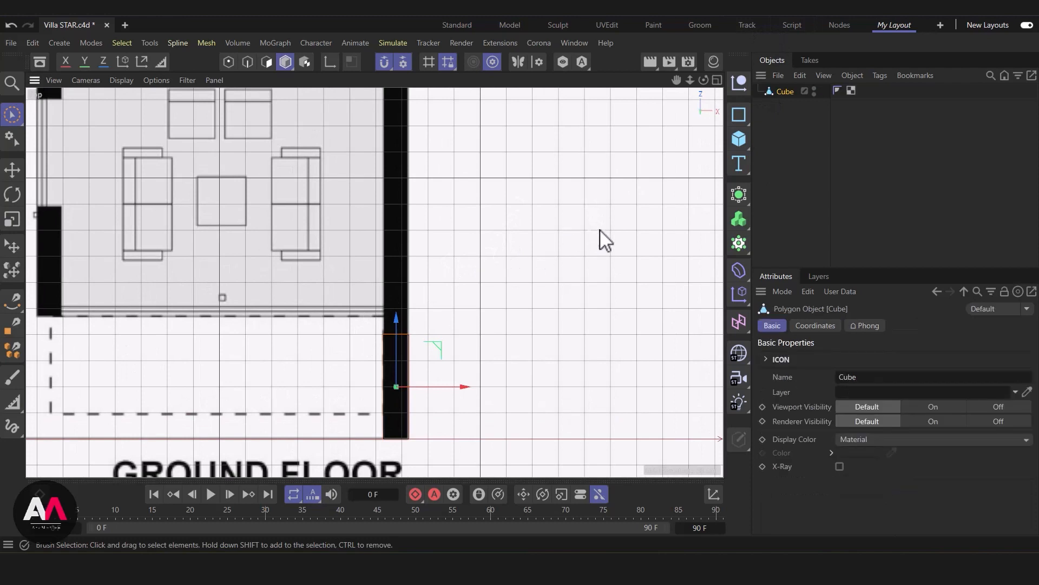
Set the wall cube's Y position to 330/2 in the coordinates so that its base rests on the ground plane
left_click(717, 80)
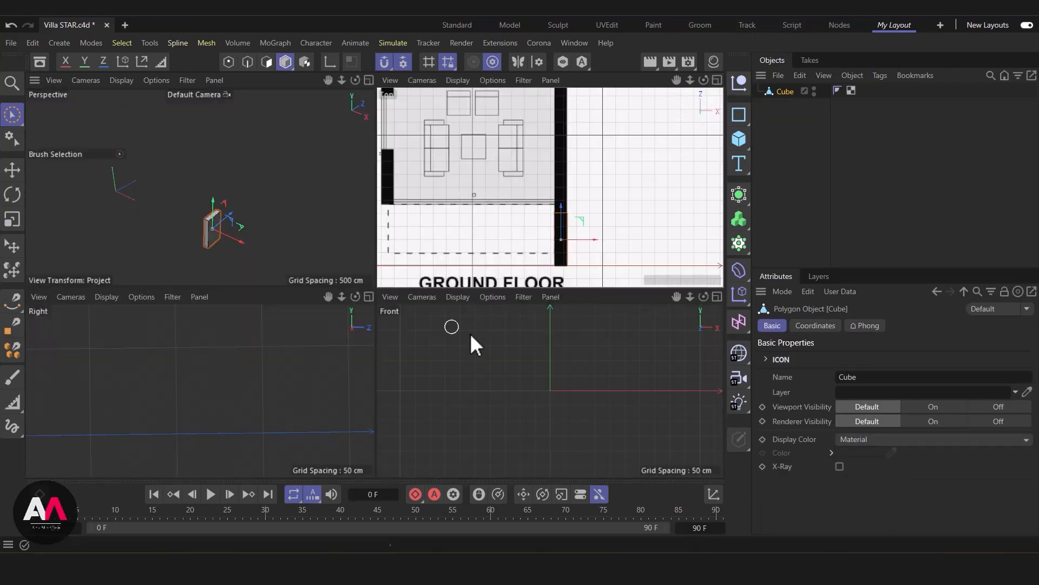
scroll(503, 351, "down", 6)
scroll(206, 363, "down", 5)
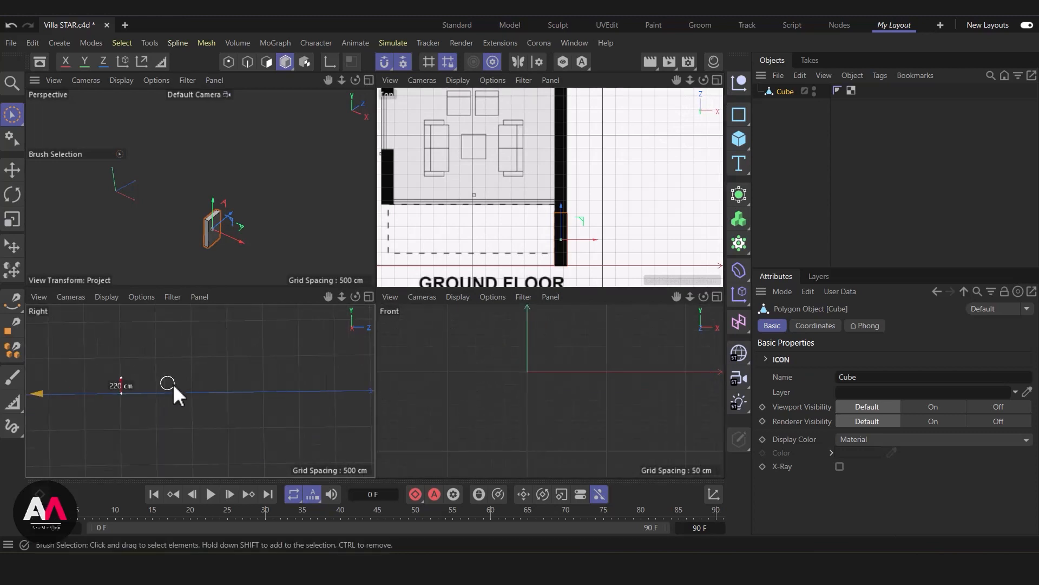
left_click(369, 297)
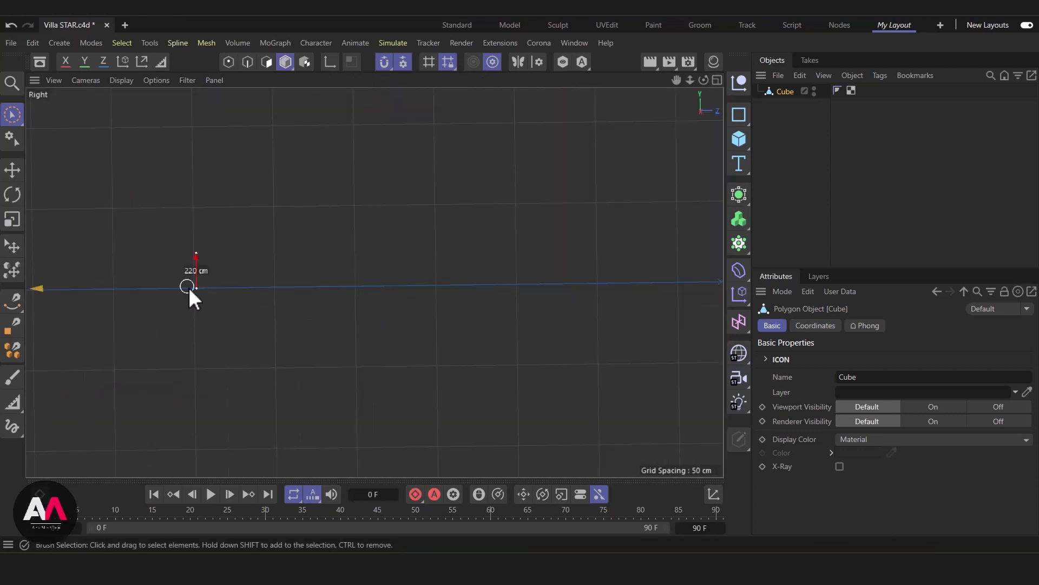
key("h")
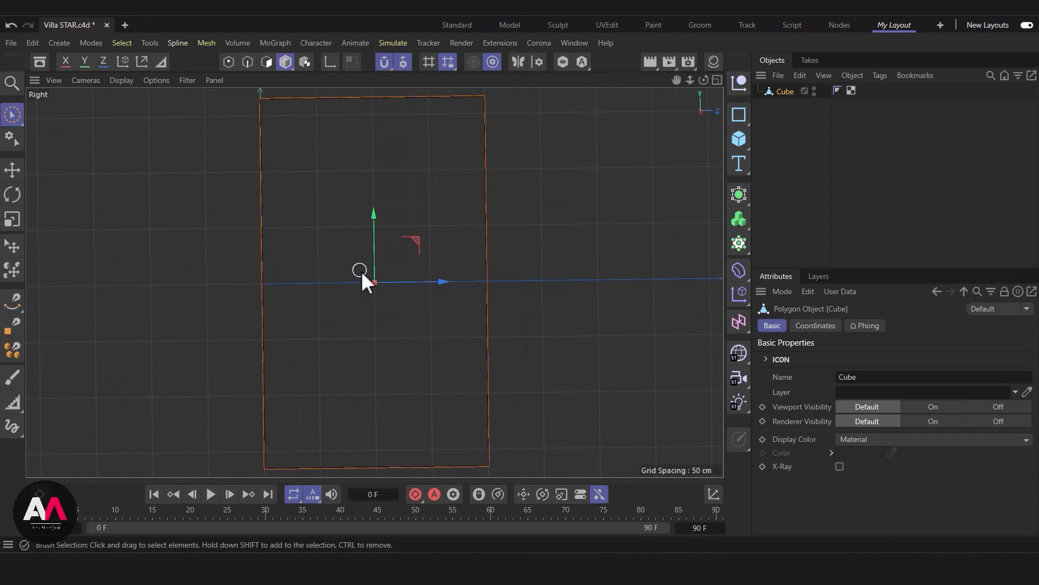
scroll(421, 323, "down", 3)
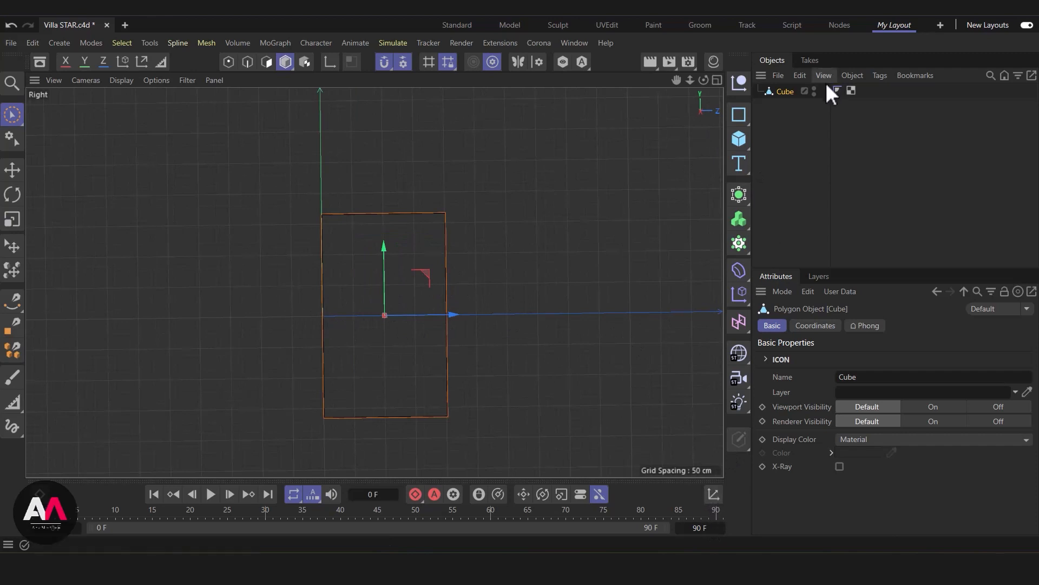
left_click(285, 61)
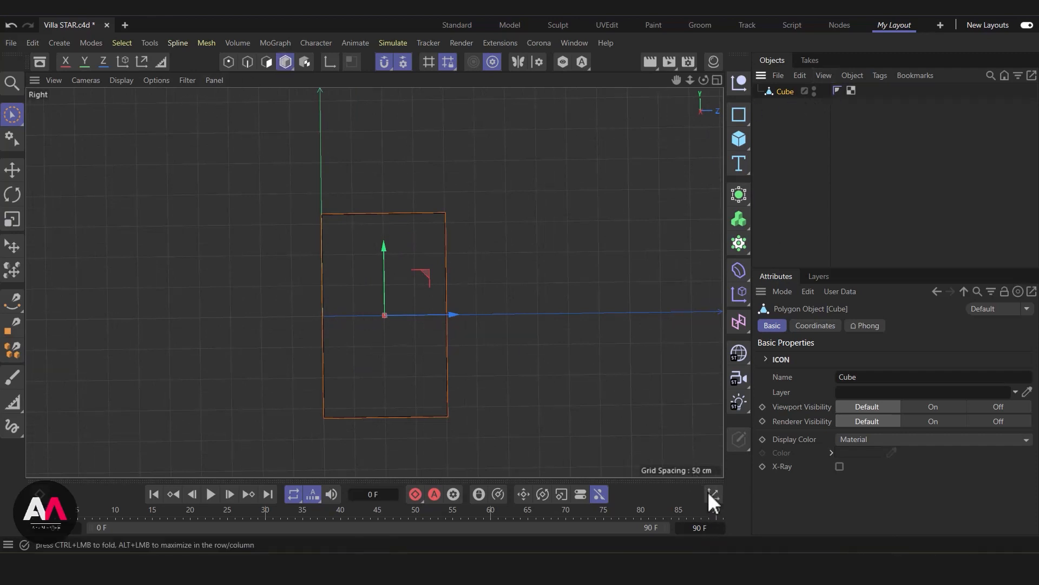
left_click(713, 494)
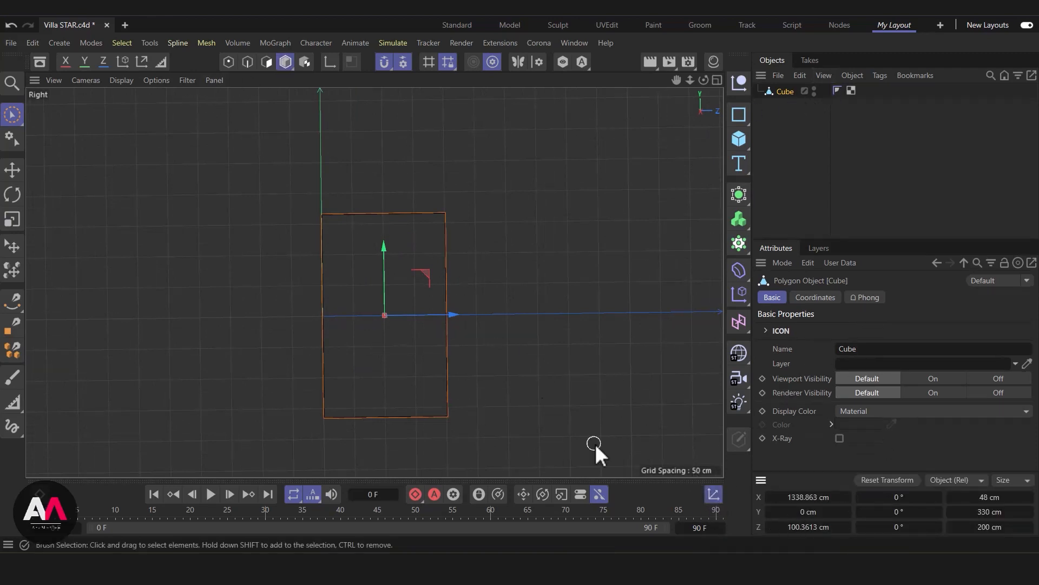
left_click(815, 512)
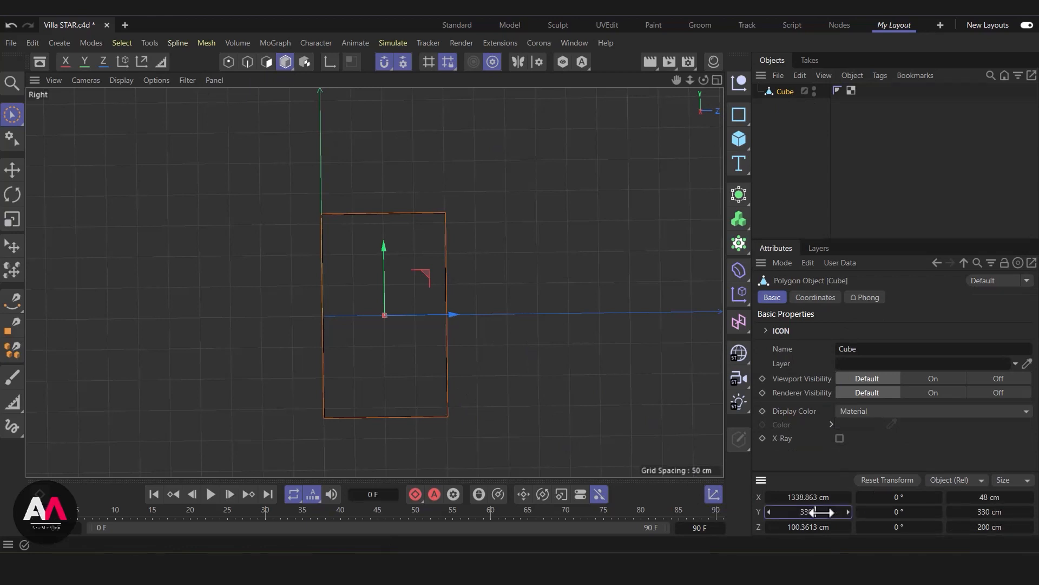
type("330/2")
key("Return")
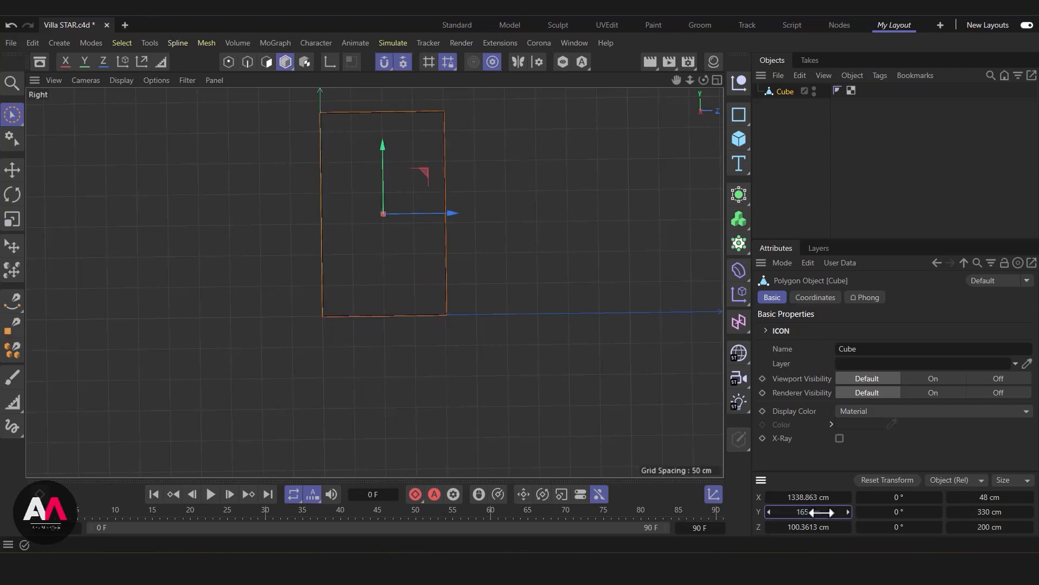
scroll(308, 376, "down", 5)
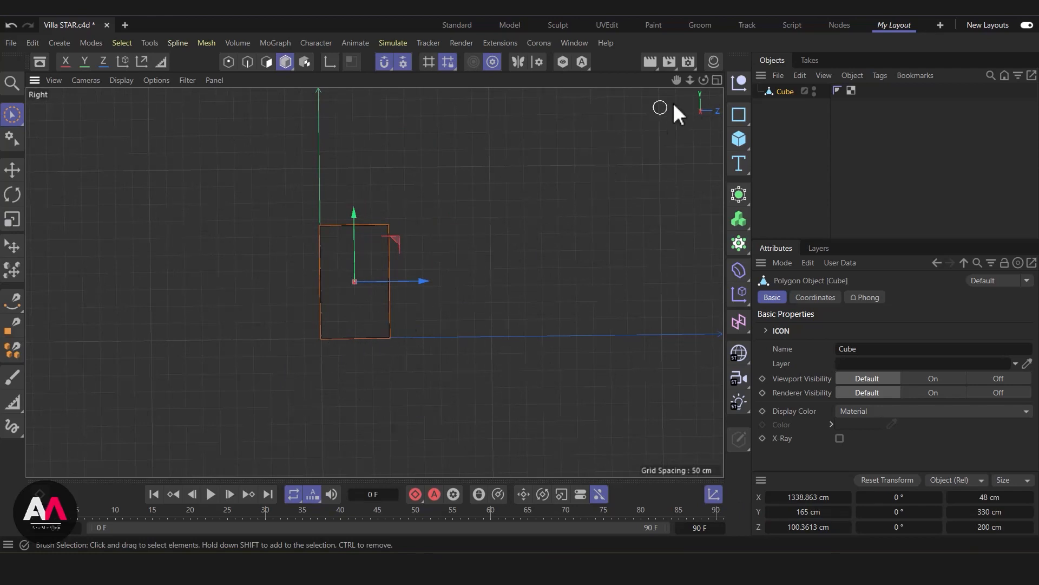
Select the wall's upper end face in the top view with Rectangle Selection in polygon mode, and check the selection in perspective
left_click(717, 80)
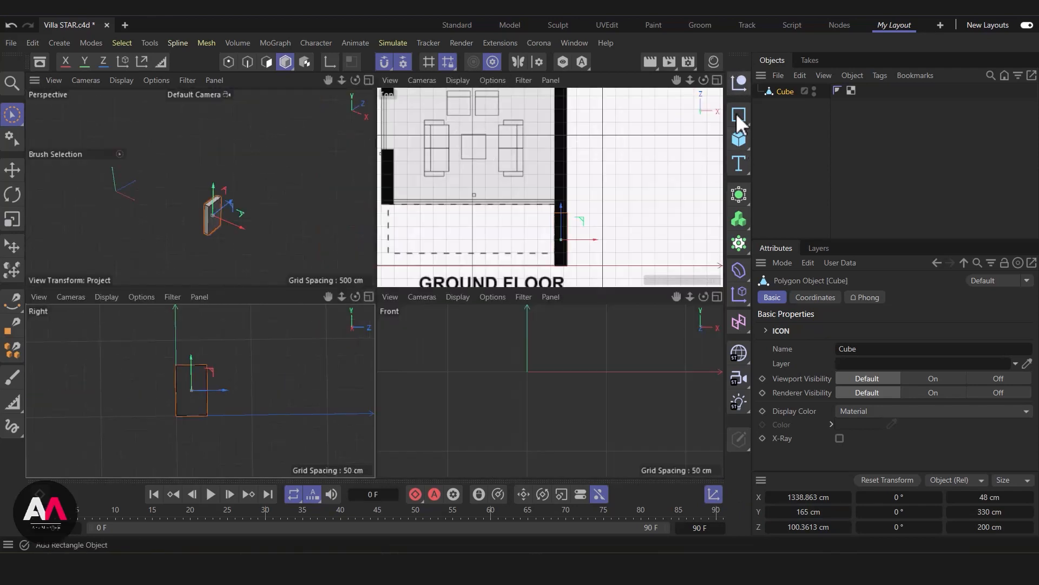
left_click(717, 80)
scroll(629, 249, "down", 1)
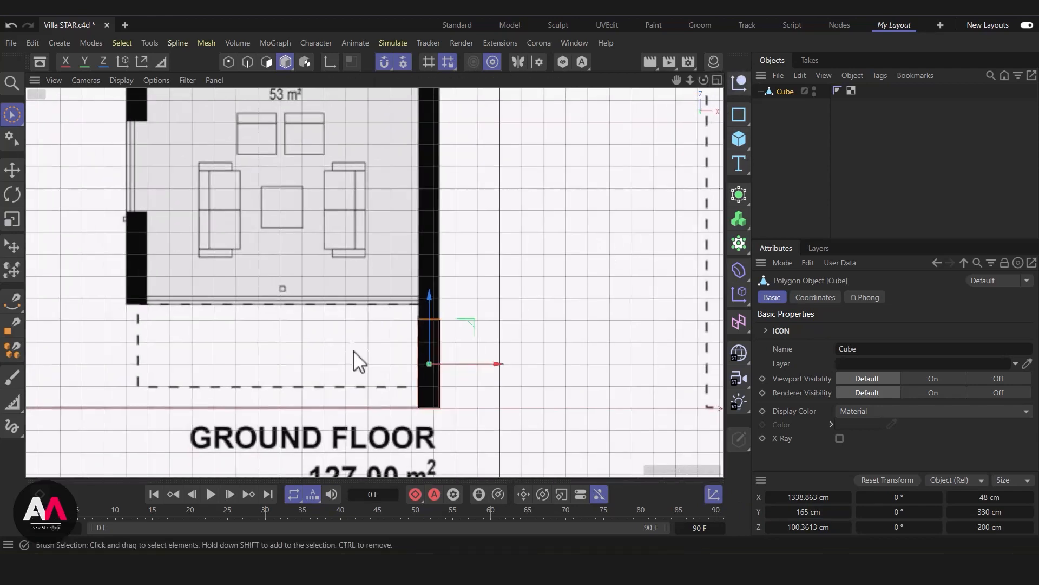
scroll(362, 364, "up", 1)
left_click(12, 114)
left_click(105, 164)
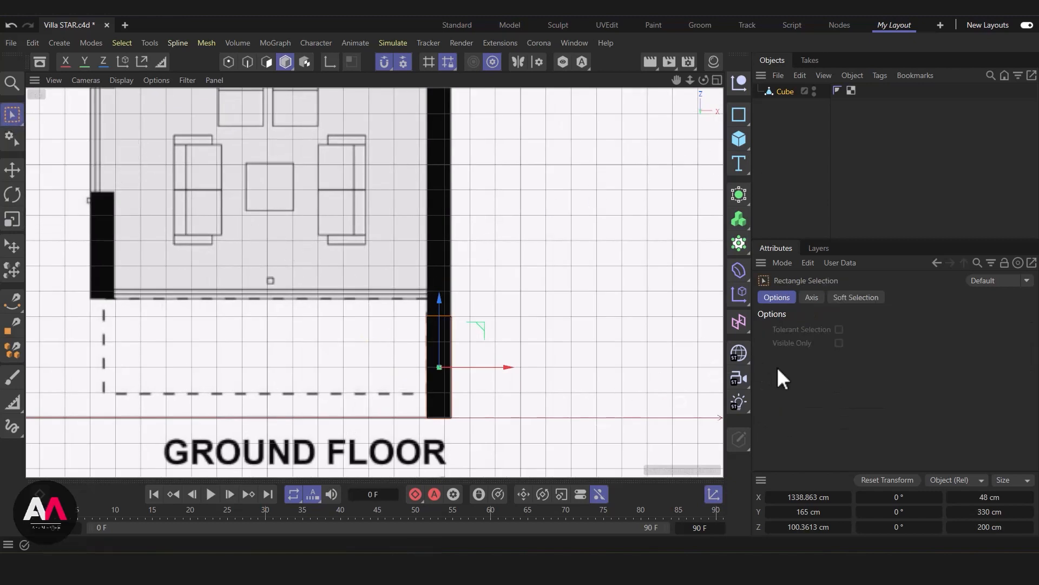
left_click(266, 61)
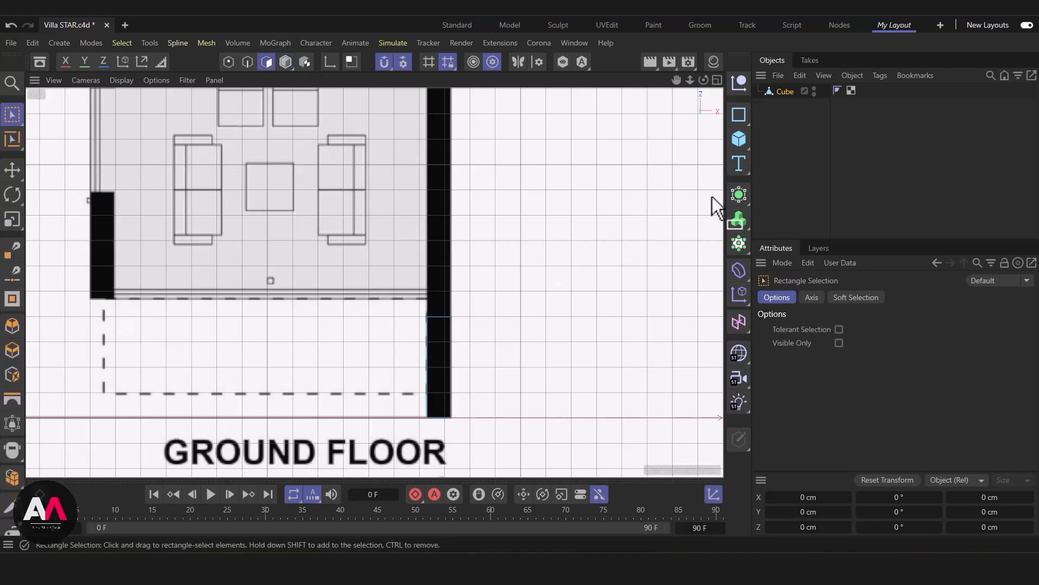
scroll(429, 294, "up", 4)
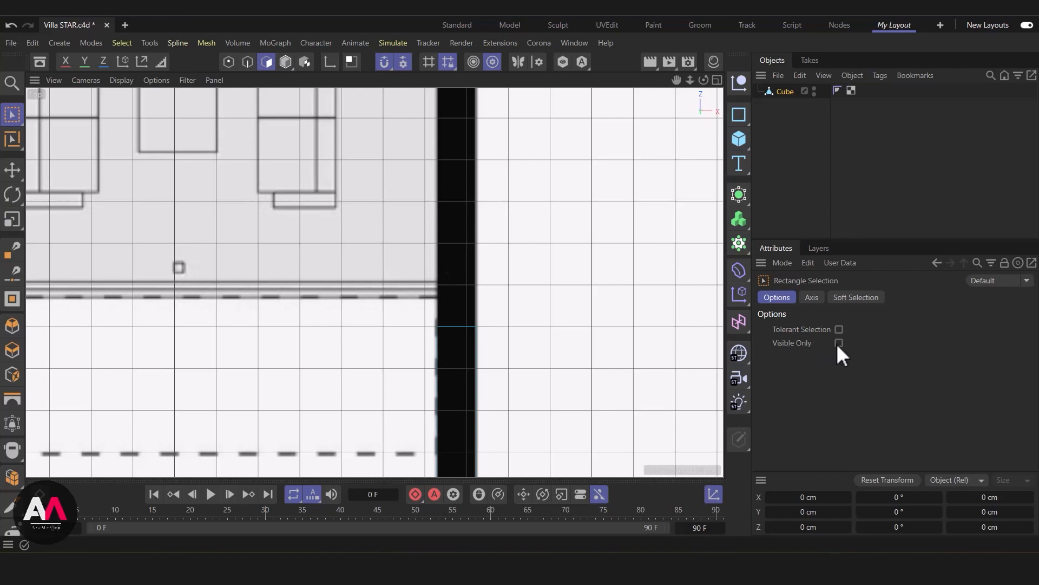
left_click_drag(499, 304, 351, 342)
scroll(372, 338, "down", 2)
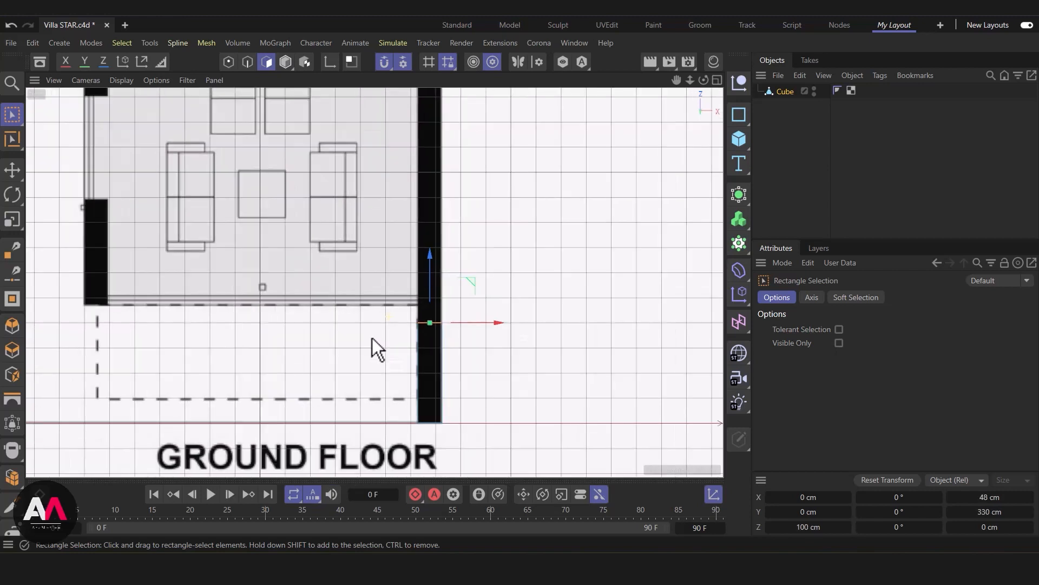
left_click(717, 81)
scroll(211, 213, "up", 4)
left_click_drag(230, 187, 116, 171, "alt")
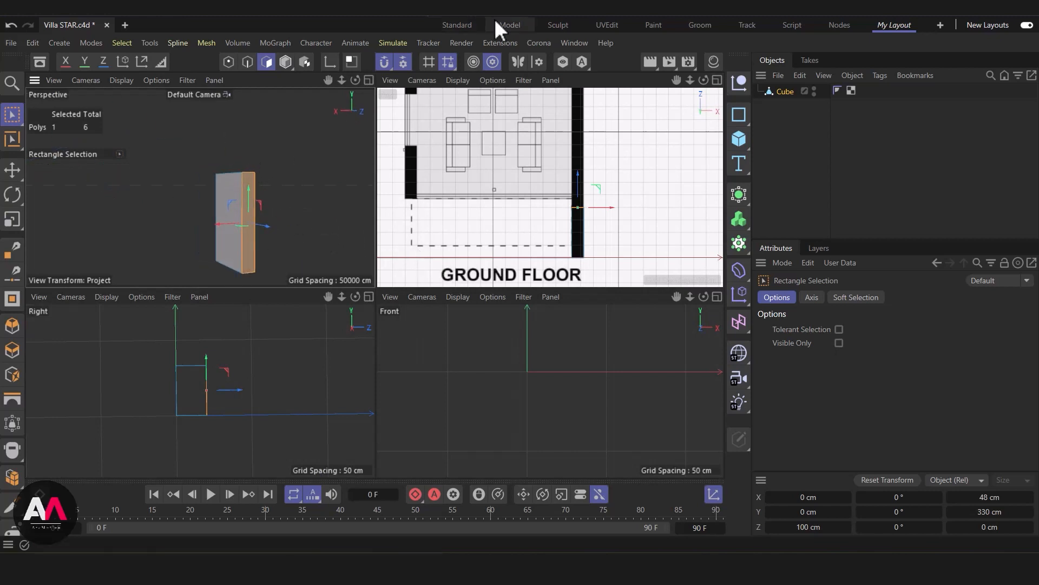
Move the selected end face along Z to about 665 cm, at the lower edge of the kitchen window opening
left_click(718, 80)
scroll(496, 303, "down", 3)
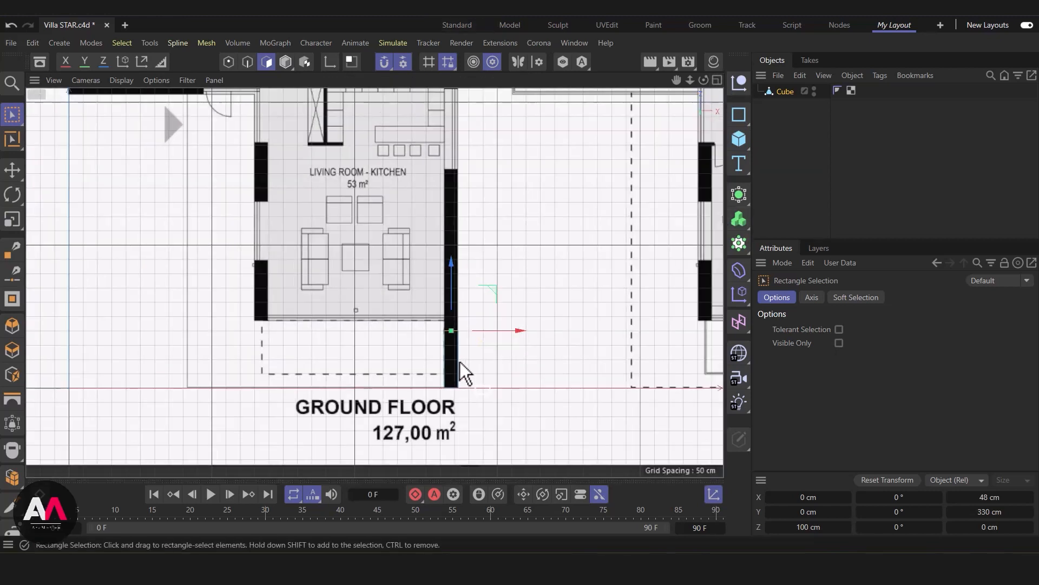
key("e")
left_click_drag(452, 285, 443, 122)
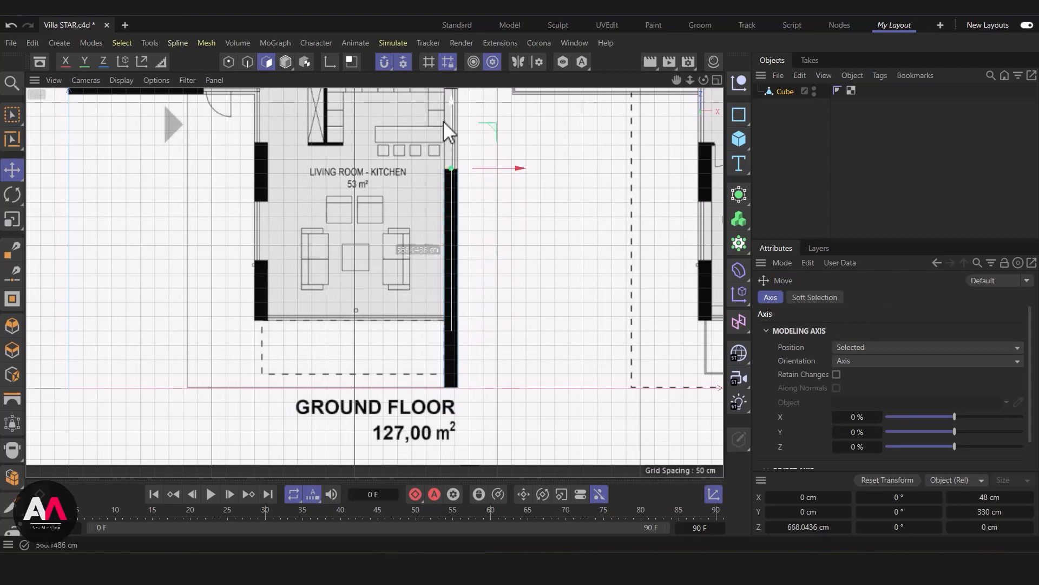
scroll(427, 238, "down", 2)
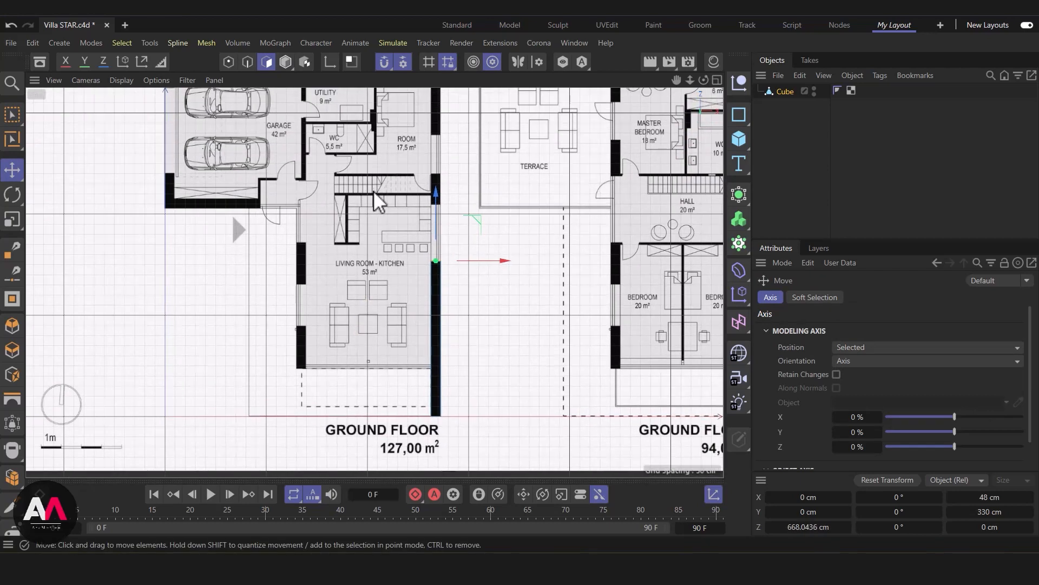
middle_click_drag(390, 249, 401, 306)
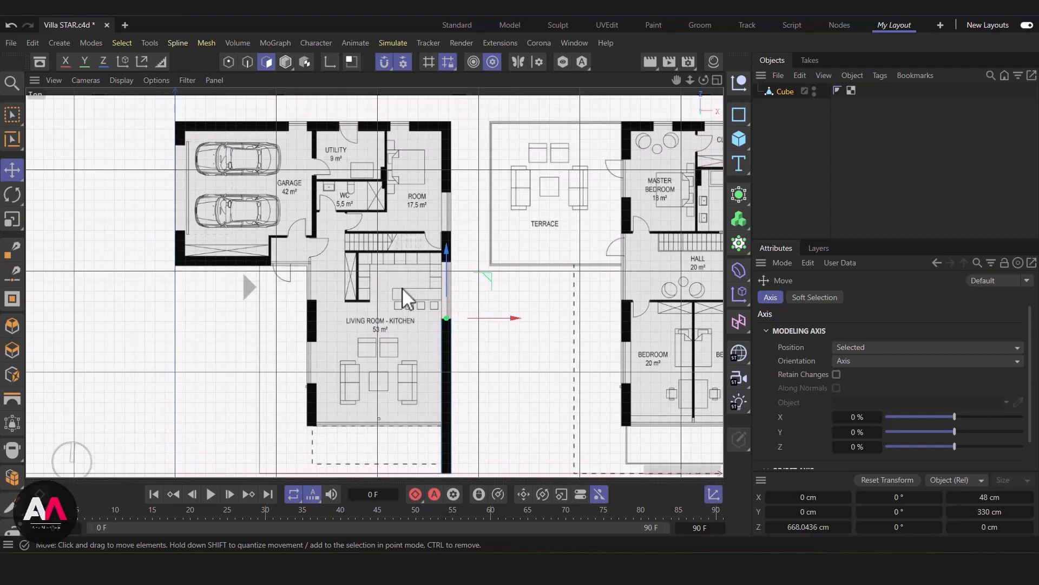
scroll(455, 251, "up", 8)
left_click_drag(438, 351, 444, 354)
scroll(353, 331, "down", 3)
scroll(436, 271, "up", 2)
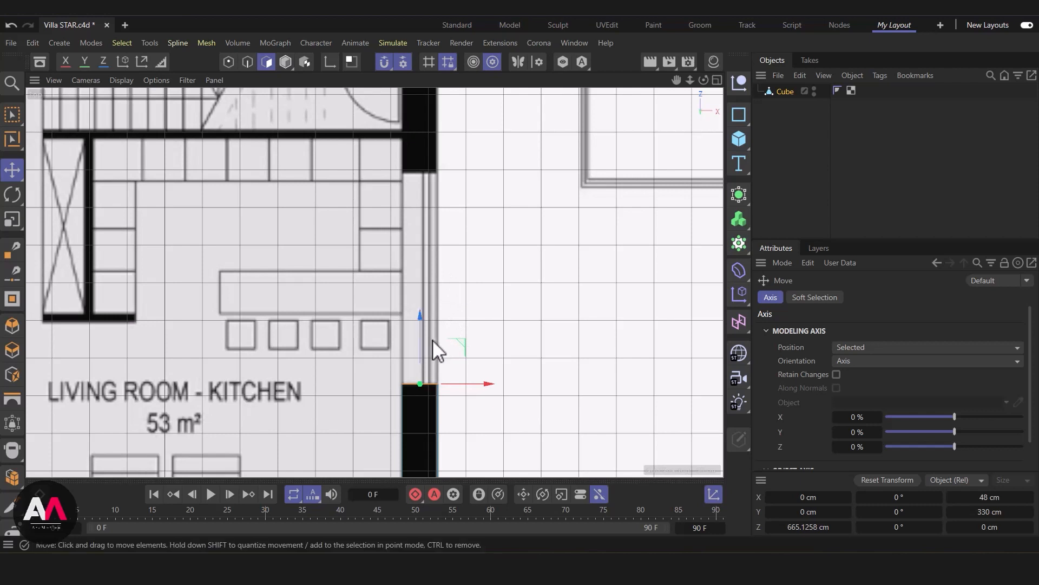
Extrude the end face 280 cm along Z across the kitchen window opening to the start of the next solid wall section
left_click_drag(423, 336, 438, 138)
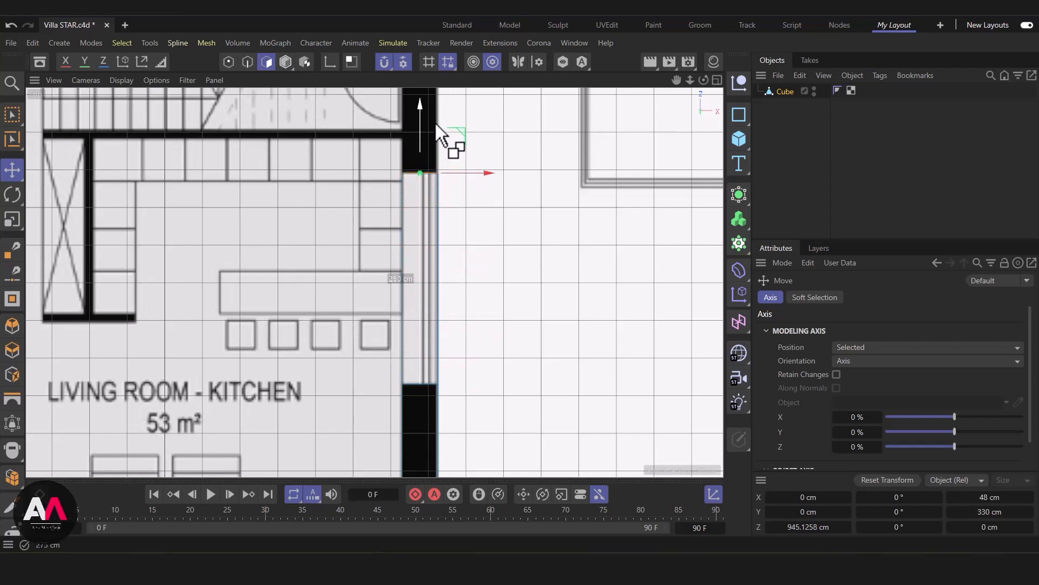
left_click_drag(436, 124, 440, 125)
scroll(441, 374, "down", 2)
scroll(425, 376, "down", 3)
Extrude the end face along the solid wall section beside the stairs, then across the window opening of the 17.5 m² room
middle_click_drag(408, 241, 411, 285, "alt")
scroll(424, 301, "up", 6)
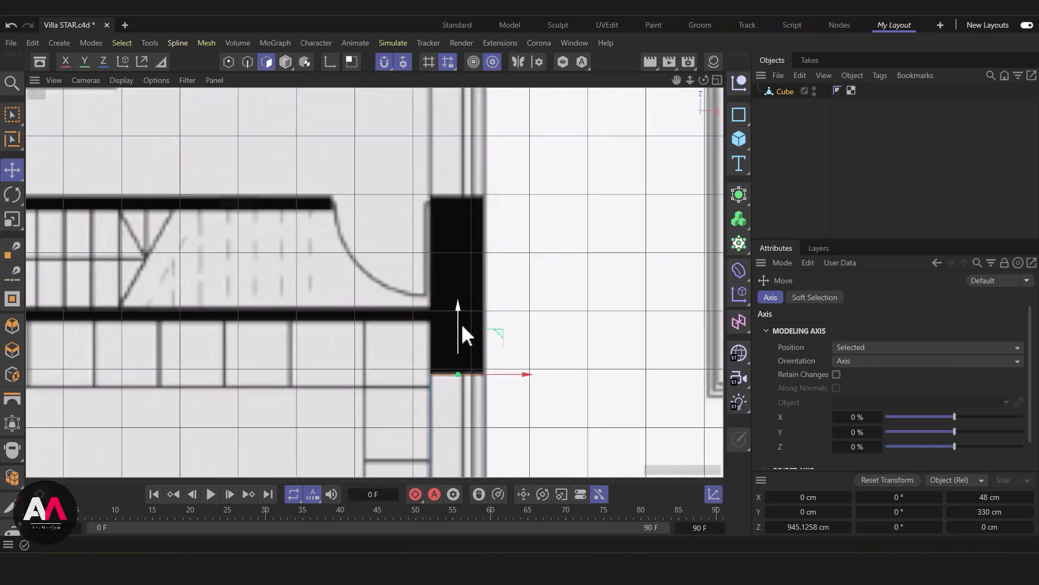
left_click_drag(459, 320, 455, 143)
scroll(366, 408, "down", 3)
scroll(436, 267, "up", 3)
left_click_drag(435, 268, 440, 140)
scroll(391, 358, "down", 3)
Extrude the end face along the last wall section and align it with the upper exterior wall's inner edge, at Z about 1592 cm
middle_click_drag(422, 233, 426, 338, "alt")
scroll(433, 332, "up", 3)
left_click_drag(432, 330, 446, 151, "ctrl")
scroll(406, 159, "up", 5)
left_click_drag(500, 289, 502, 283)
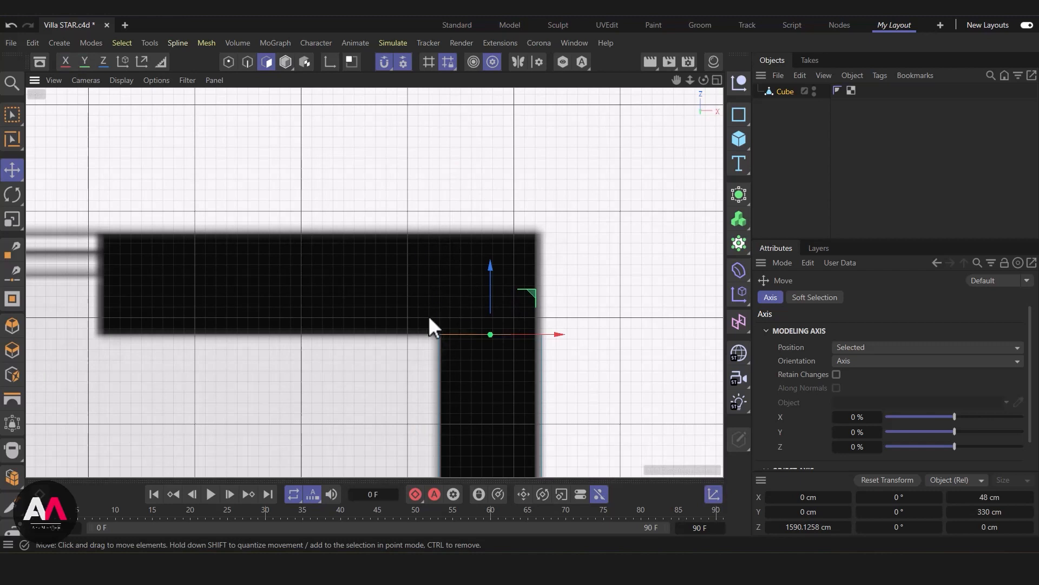
scroll(429, 319, "down", 1)
scroll(509, 275, "up", 1)
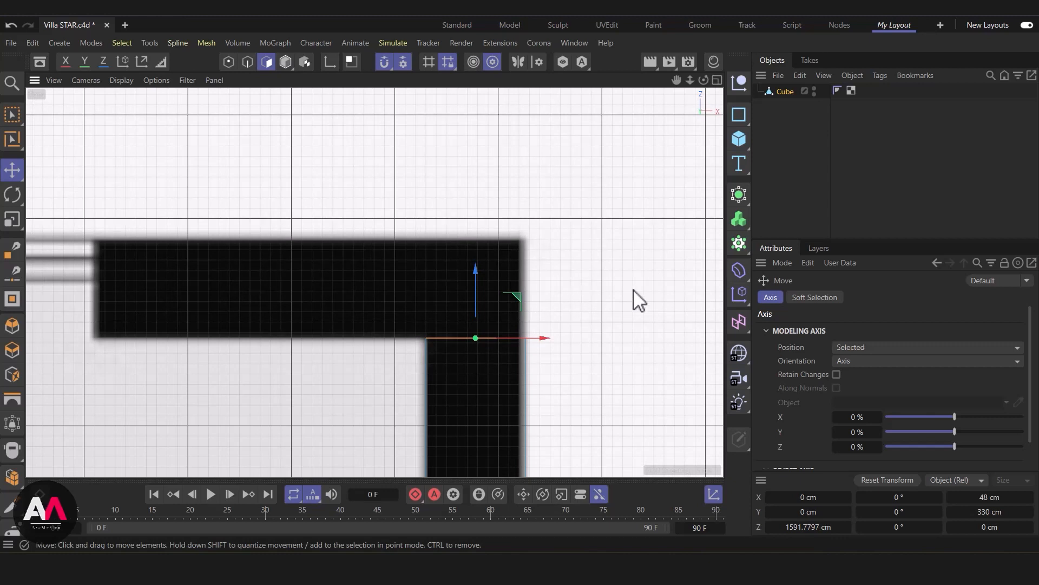
Extrude the end face 48 cm to form the plan's upper-right exterior corner, and select that corner block's inward side face
key("d")
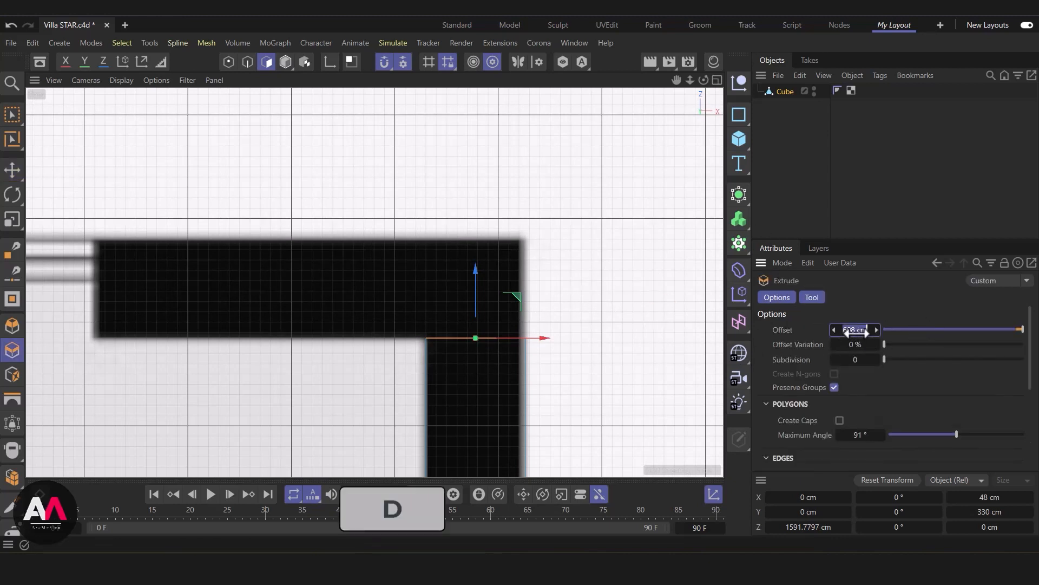
key("Return")
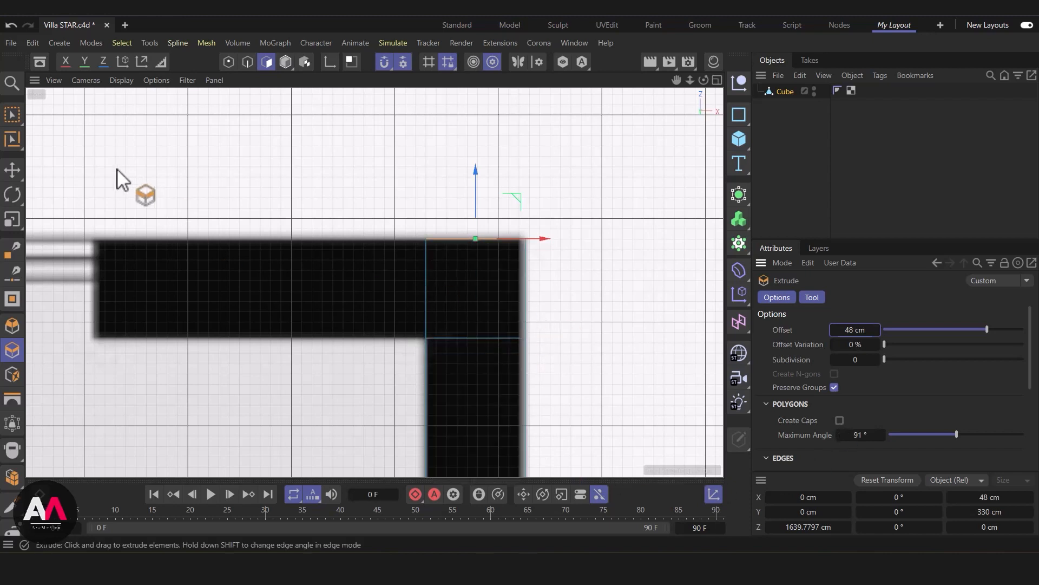
left_click(6, 113)
left_click_drag(408, 376, 449, 228)
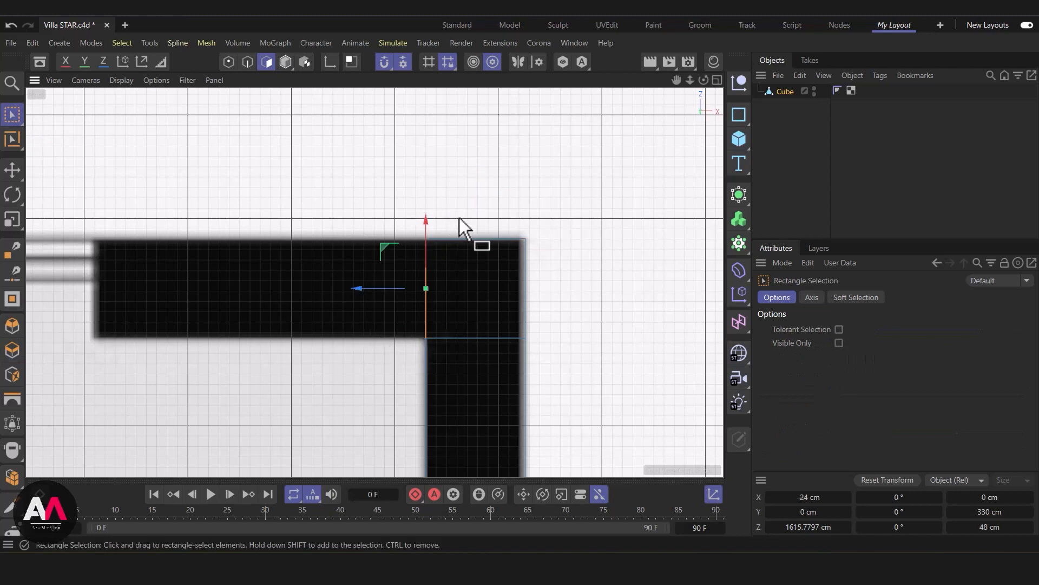
Extrude the corner's side face 160 cm along the upper exterior wall to the edge of the first window opening
scroll(600, 298, "down", 4)
scroll(442, 232, "up", 2)
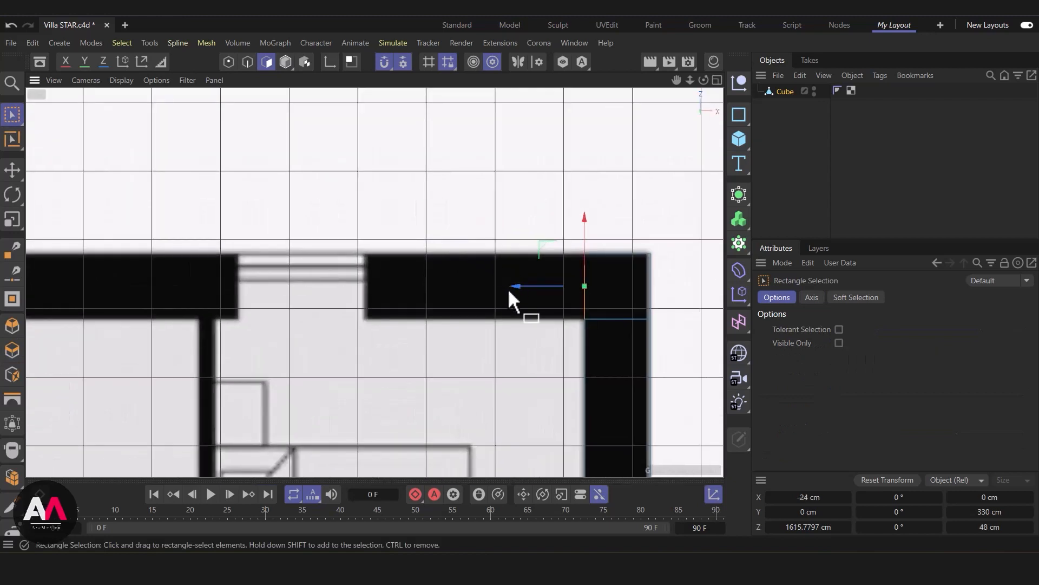
key("d")
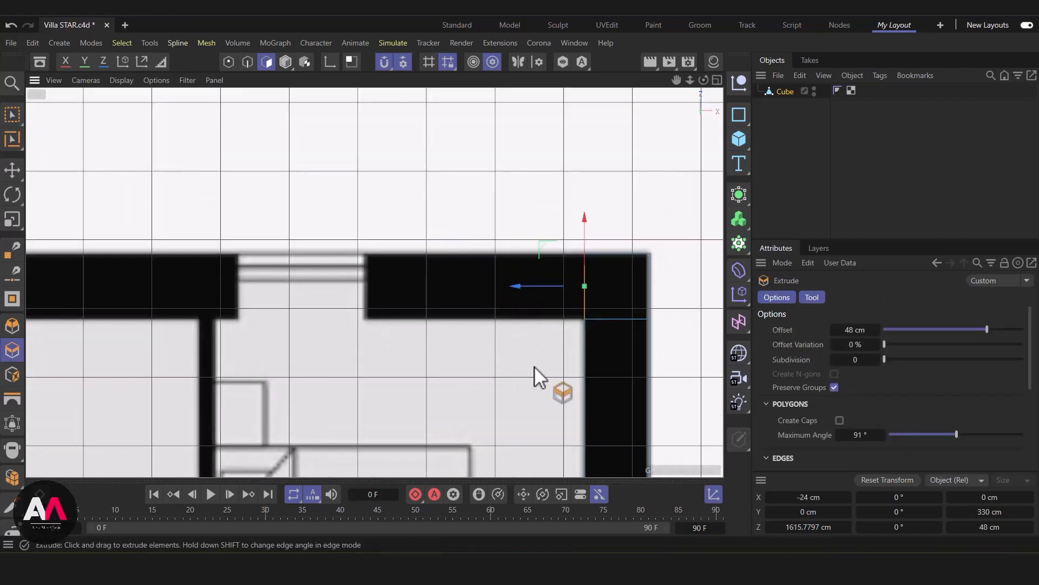
left_click_drag(528, 366, 290, 366)
left_click(854, 331)
type("160")
key("Return")
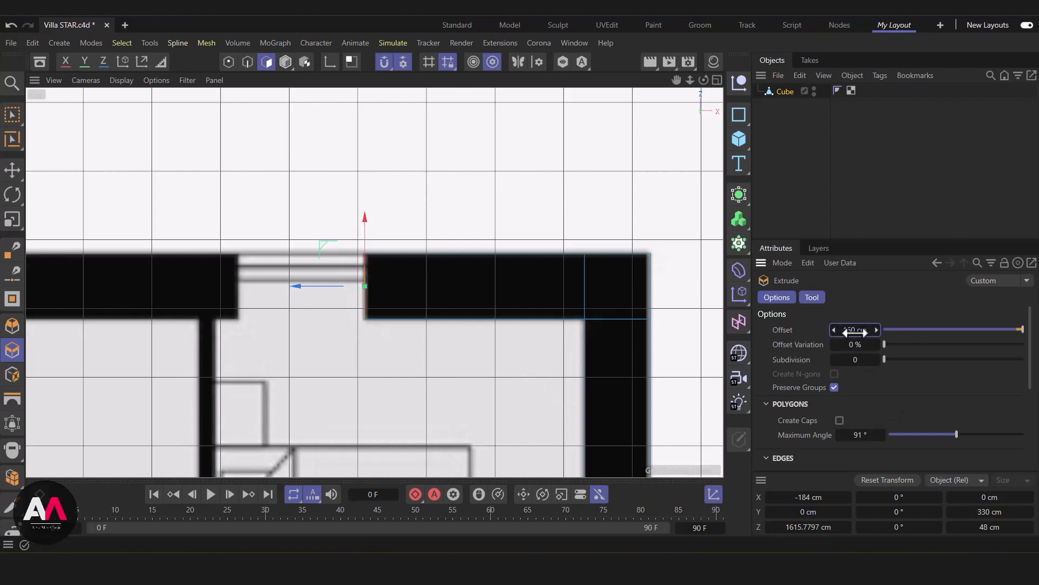
Extrude the end face across the first upper window opening to X -274 cm, at the start of the next solid section
scroll(339, 359, "down", 3)
key("e")
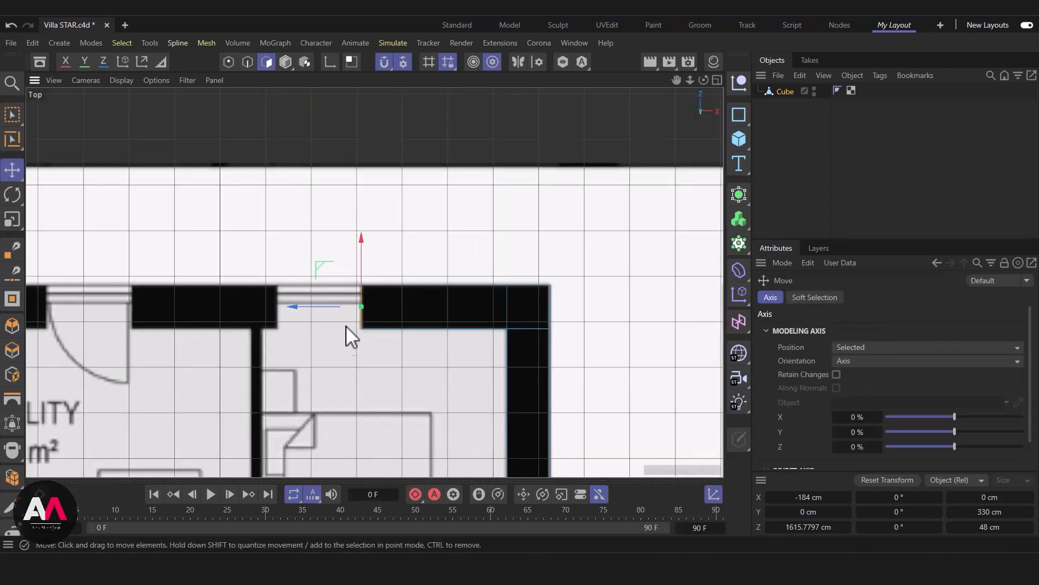
scroll(376, 292, "down", 5)
scroll(520, 253, "up", 7)
scroll(532, 304, "down", 3)
scroll(545, 309, "up", 6)
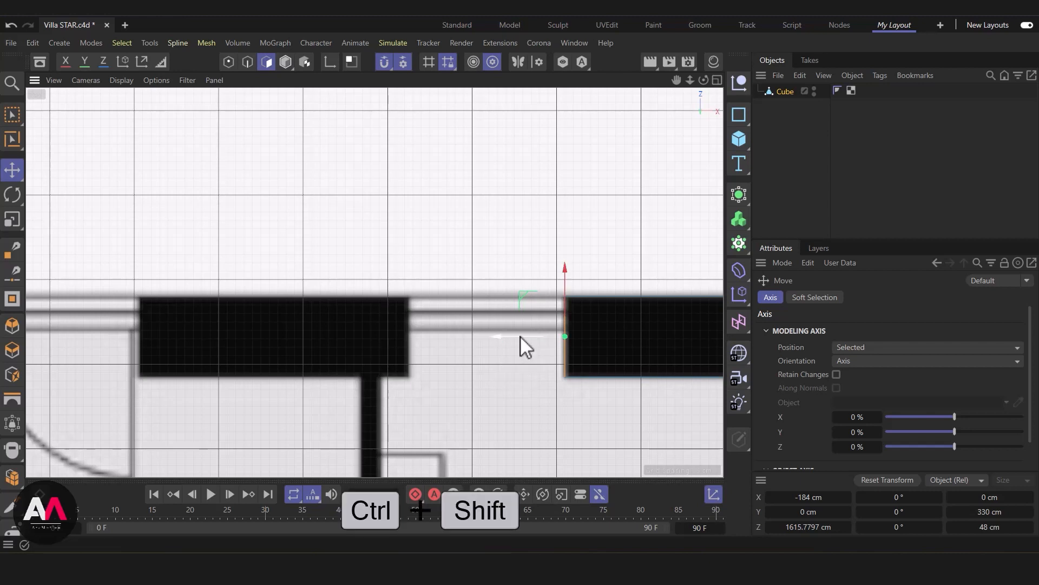
left_click_drag(521, 335, 366, 344, "ctrl+shift")
scroll(477, 381, "down", 2)
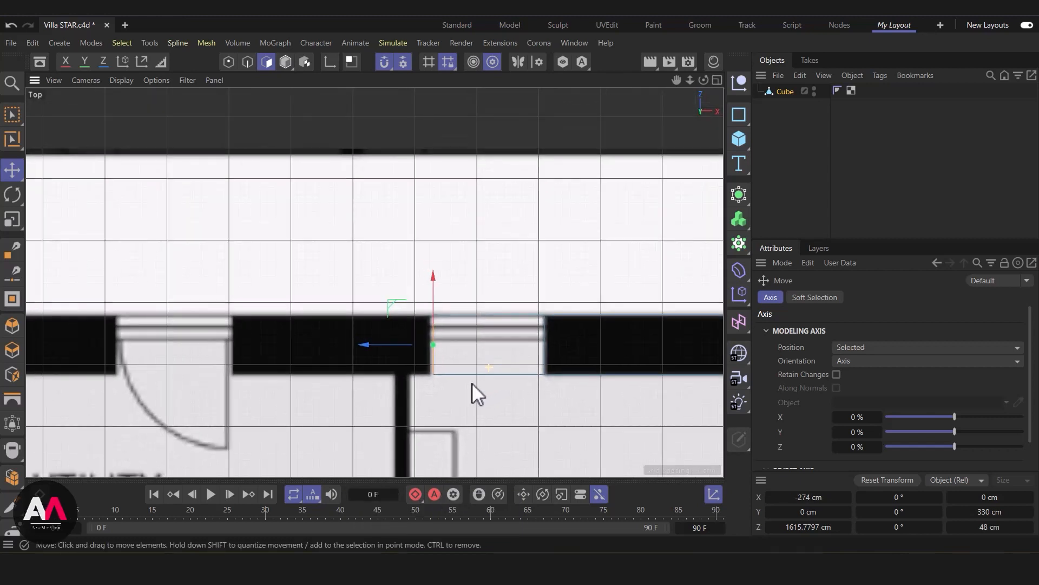
Extrude the upper wall section by section past the utility room's door opening and across the next window opening, to X -779 cm
scroll(353, 387, "down", 2)
scroll(410, 408, "up", 1)
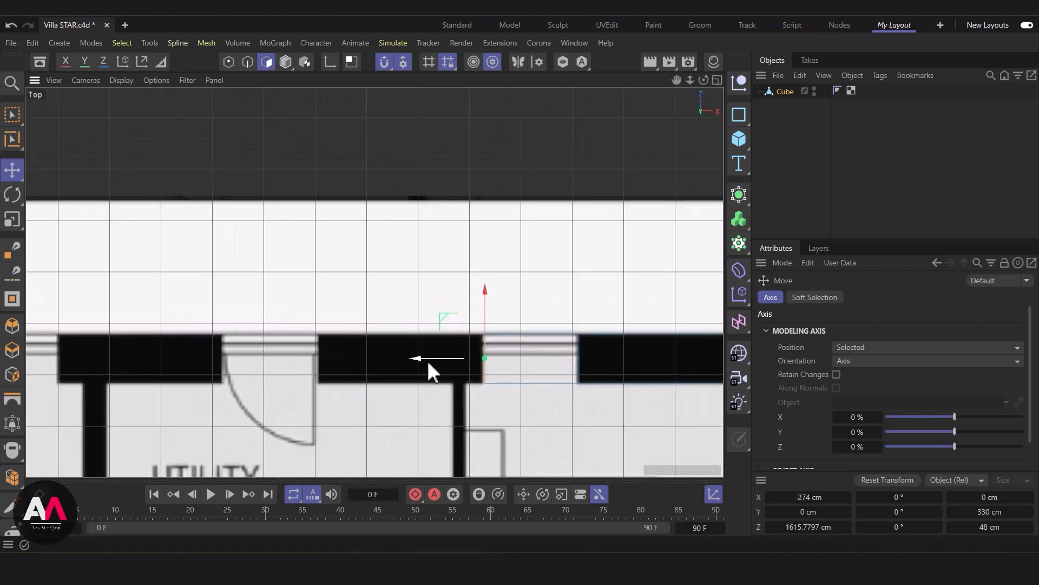
left_click_drag(427, 360, 176, 361, "ctrl")
scroll(458, 355, "down", 2)
scroll(254, 360, "up", 2)
middle_click_drag(255, 360, 397, 378, "alt")
left_click_drag(419, 371, 187, 372, "ctrl")
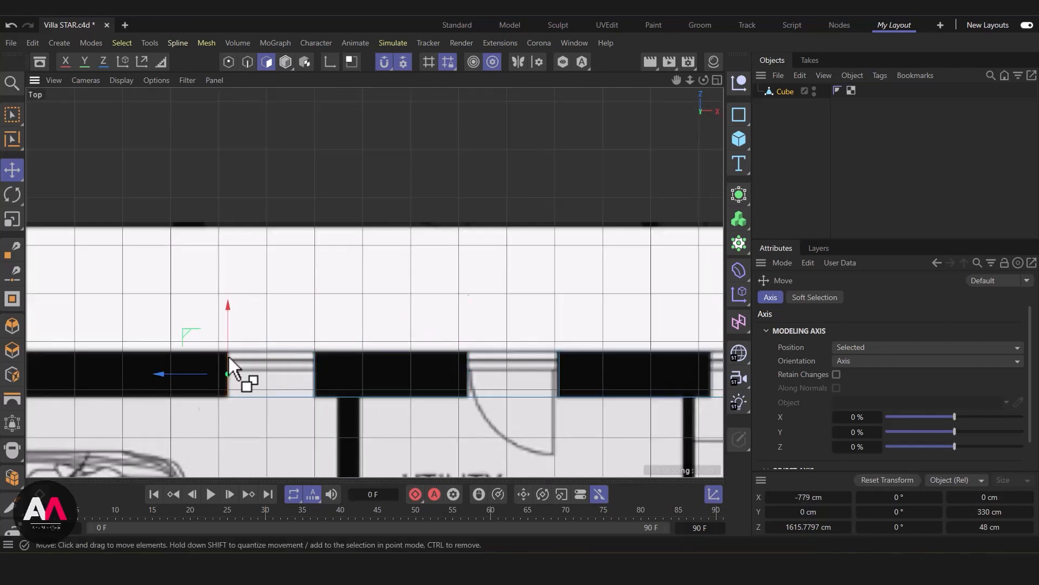
Extrude the end face along the garage's upper wall and align it with the garage side wall's inner edge, at X about -1292 cm
scroll(186, 373, "down", 3)
middle_click_drag(187, 372, 504, 317, "alt")
left_click_drag(473, 315, 197, 343, "ctrl")
scroll(205, 317, "up", 5)
left_click_drag(388, 329, 380, 335)
Extrude the end face 48 cm to form the garage's upper outer corner, and select the corner block's lower side face
key("d")
double_click(852, 332)
type("48")
key("Return")
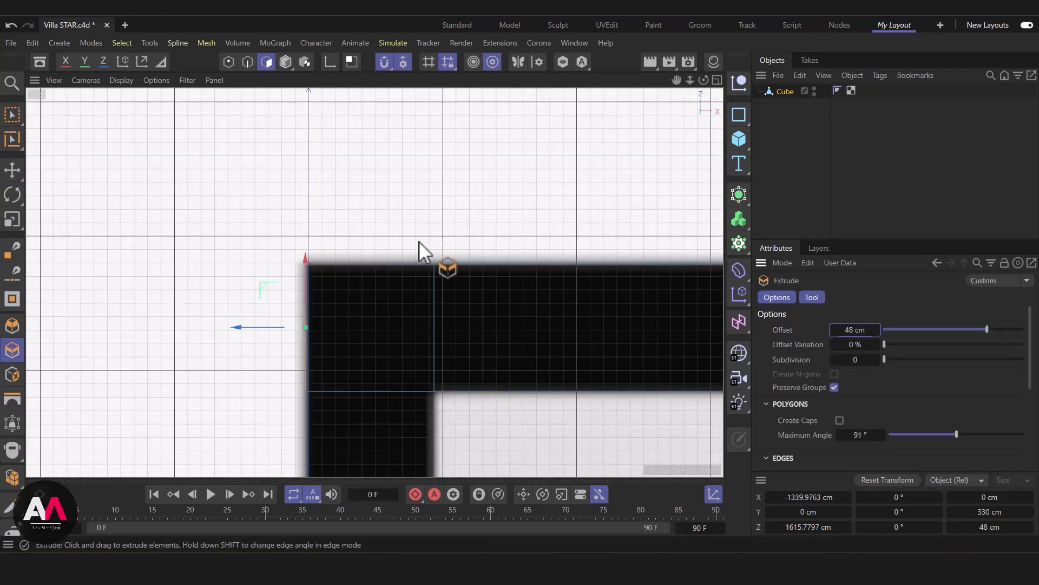
scroll(485, 217, "down", 4)
left_click(13, 116)
scroll(432, 342, "up", 2)
left_click_drag(326, 356, 525, 309)
Extrude the selected face section by section down the garage's outer side wall and align it with the lower wall's inner edge
scroll(527, 308, "down", 4)
middle_click_drag(487, 376, 424, 323, "alt")
key("e")
left_click_drag(386, 309, 384, 398)
scroll(413, 329, "down", 3)
left_click_drag(398, 249, 397, 413)
scroll(388, 204, "up", 5)
scroll(393, 217, "down", 3)
left_click_drag(383, 274, 383, 425)
scroll(412, 393, "up", 5)
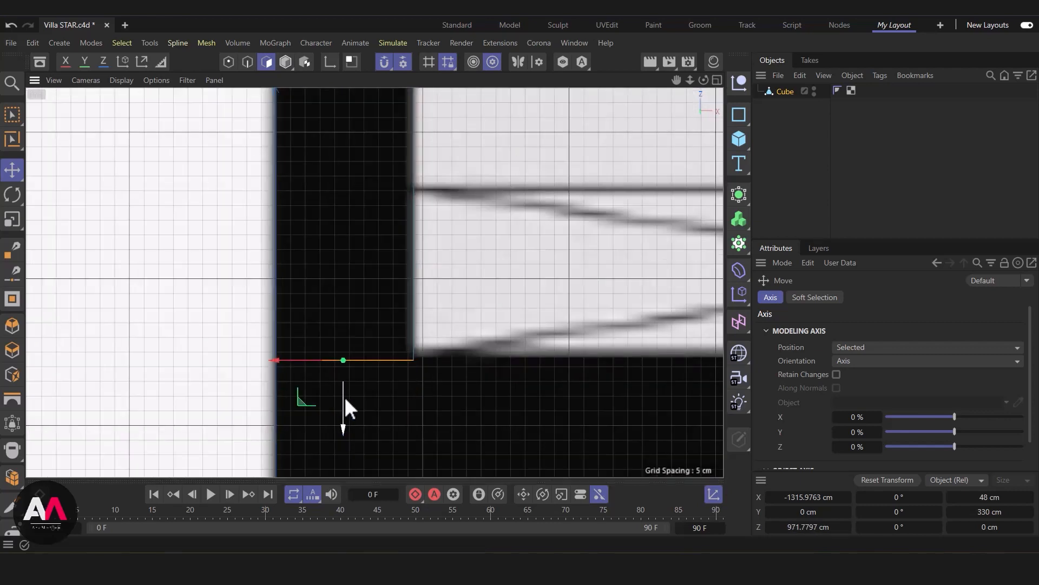
left_click_drag(344, 396, 344, 394)
Extrude the end face 48 cm to form the garage's lower outer corner, and select that corner block's inward side face
scroll(346, 314, "down", 2)
key("d")
left_click(861, 328)
key("Return")
left_click(13, 114)
left_click_drag(376, 453, 410, 320)
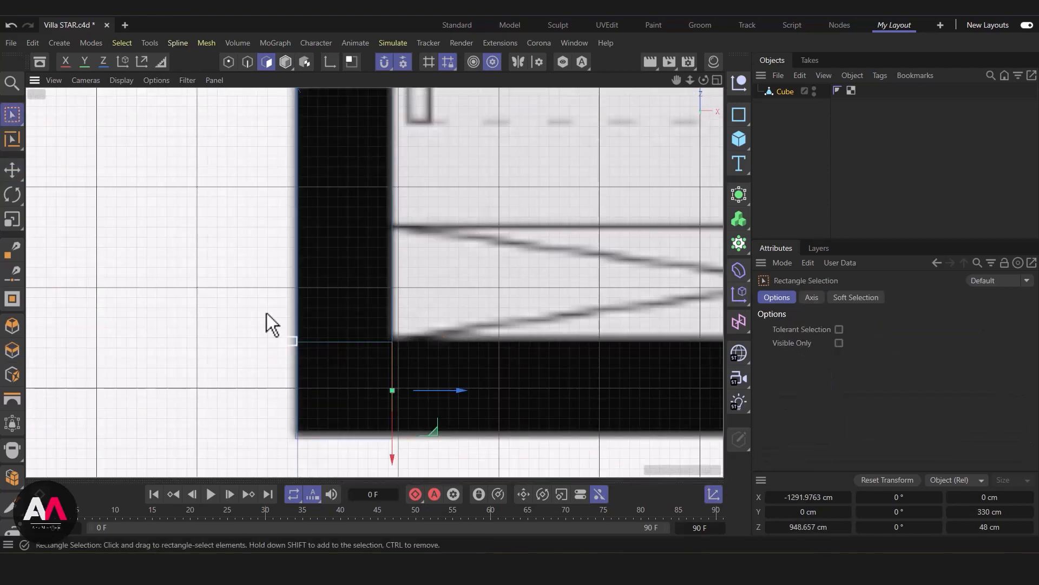
Extrude the selected face along the garage's lower wall and across the entrance, aligning it with the living room side wall's outer edge
scroll(411, 321, "down", 6)
middle_click_drag(410, 321, 155, 326, "alt")
left_click_drag(210, 352, 600, 353)
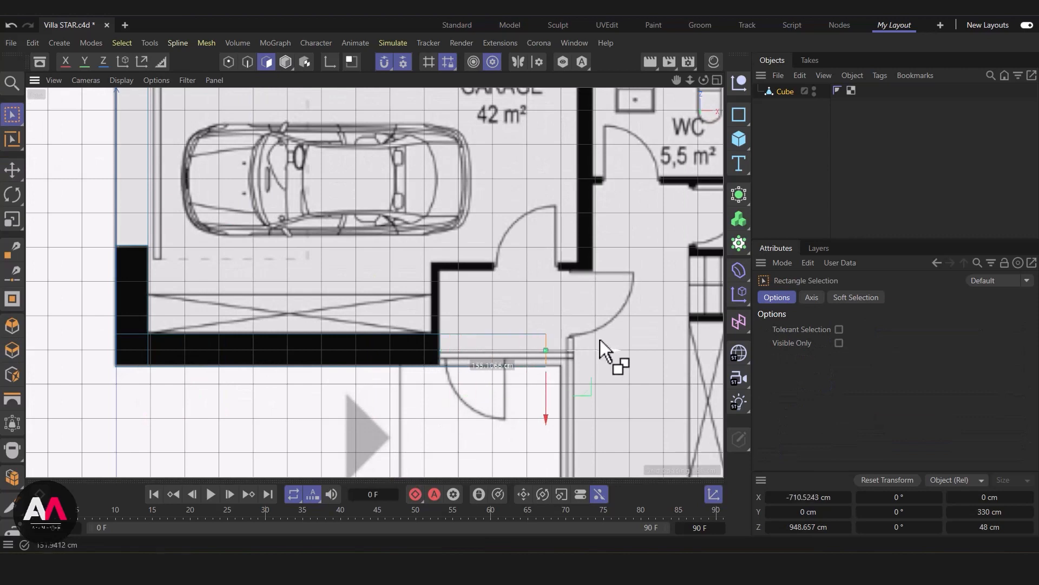
scroll(446, 283, "up", 3)
left_click_drag(466, 278, 489, 260)
Extrude the end face 48 cm into the living room side wall's thickness, and select the new block's lower side face
key("d")
left_click(859, 329)
key("Return")
left_click(12, 115)
left_click_drag(394, 322, 554, 271)
Extrude the selected face down the living room's side wall, across its window opening, to the wall's lower end at Z about 135 cm
scroll(567, 336, "down", 5)
middle_click_drag(566, 336, 484, 242, "alt")
key("e")
left_click_drag(441, 249, 440, 464)
scroll(455, 428, "down", 5)
scroll(457, 422, "up", 5)
left_click_drag(430, 268, 427, 372)
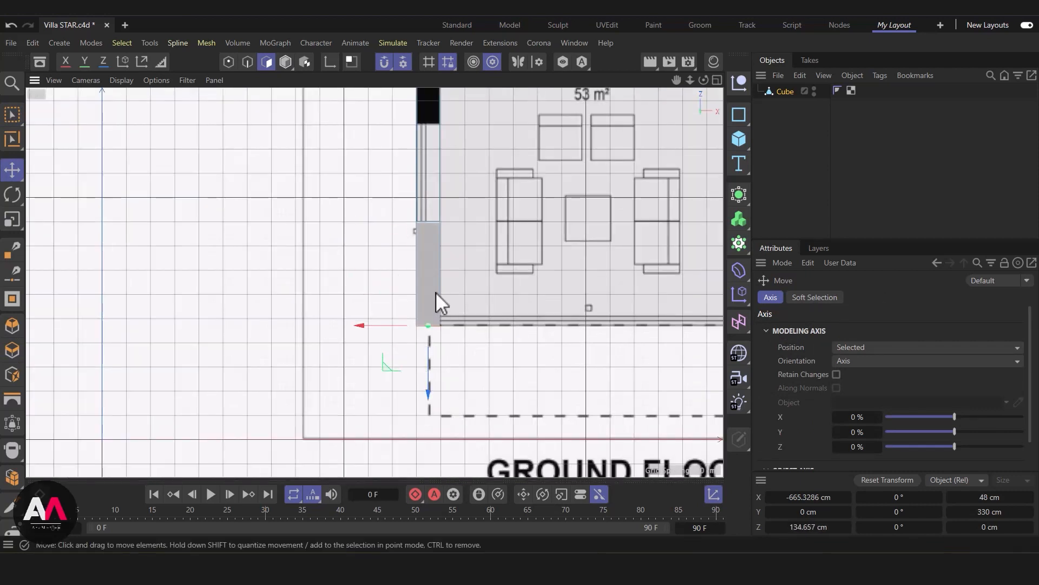
scroll(444, 297, "up", 5)
Add a loop cut 48 cm from the end face of the living room's side wall
left_click(717, 80)
left_click(370, 81)
scroll(453, 233, "down", 5)
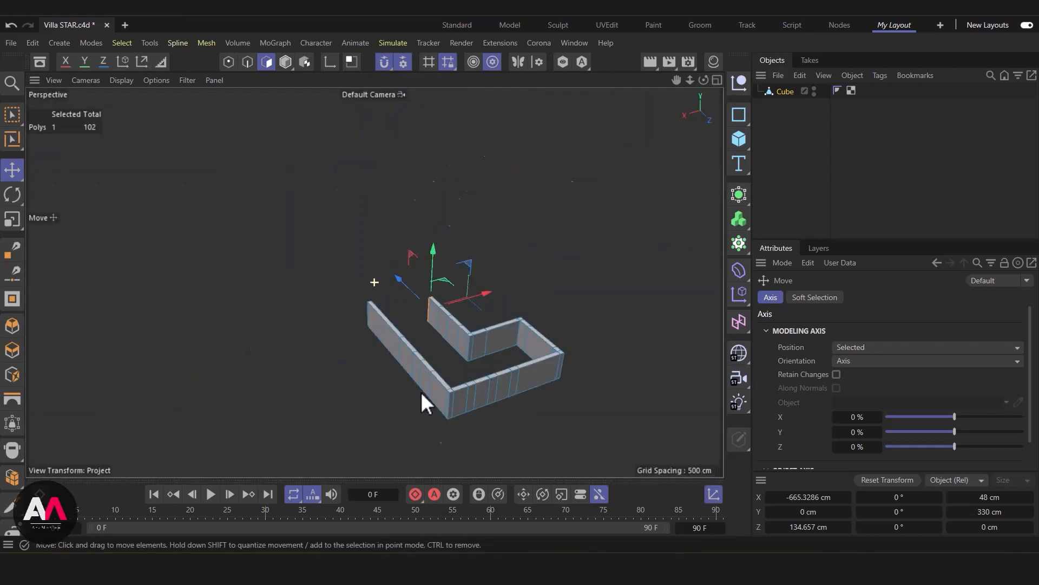
scroll(466, 238, "up", 5)
left_click_drag(536, 259, 525, 304, "alt")
key("k")
key("l")
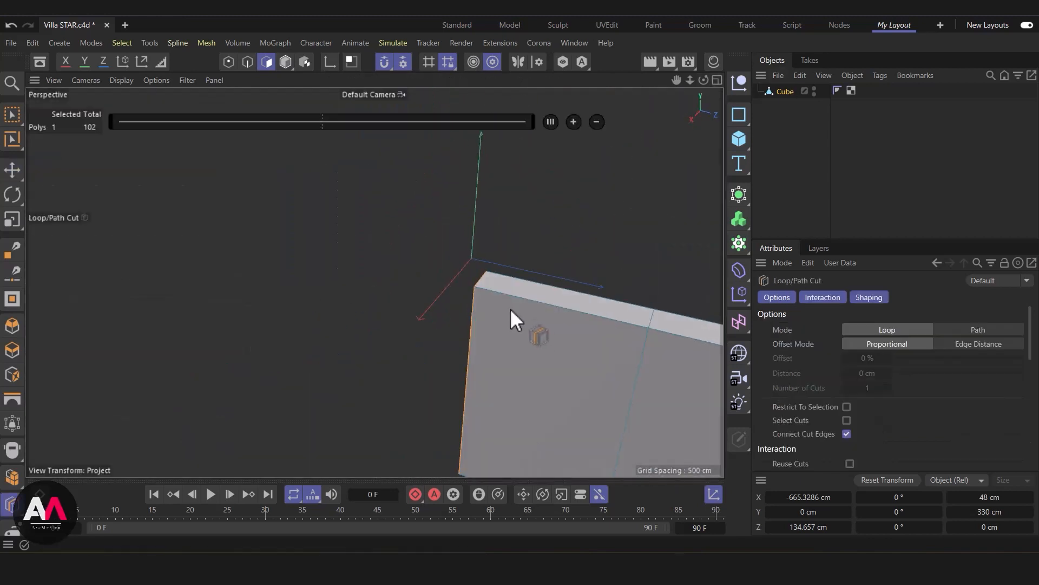
left_click(502, 297)
double_click(865, 372)
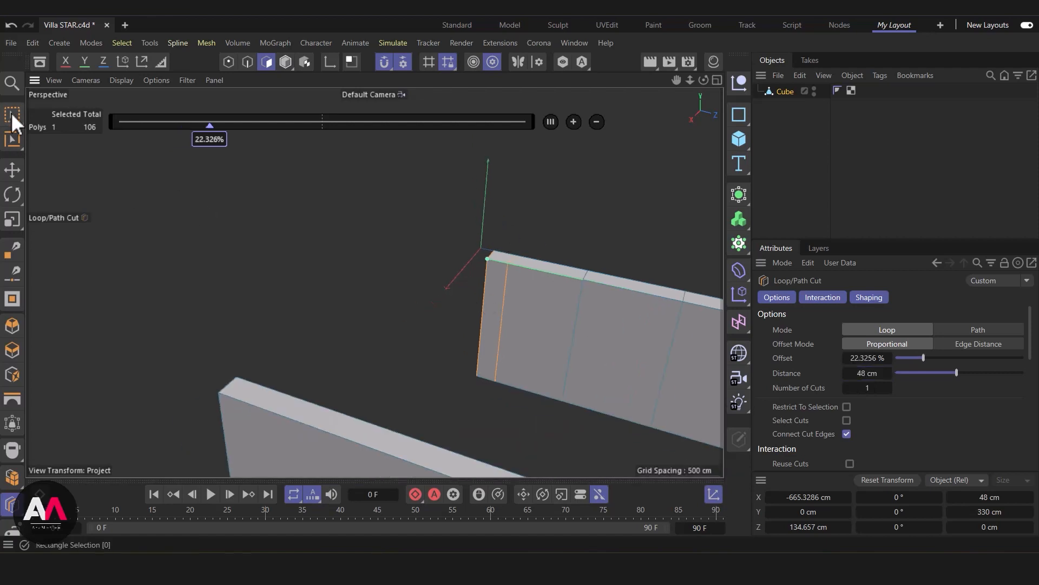
Select the cut end block's inner side face and extrude it along the living room's front glazing to X about -60 cm
left_click(11, 114)
double_click(717, 81)
scroll(463, 334, "up", 4)
left_click_drag(433, 329, 379, 400)
scroll(275, 327, "down", 3)
left_click_drag(405, 348, 651, 348, "ctrl")
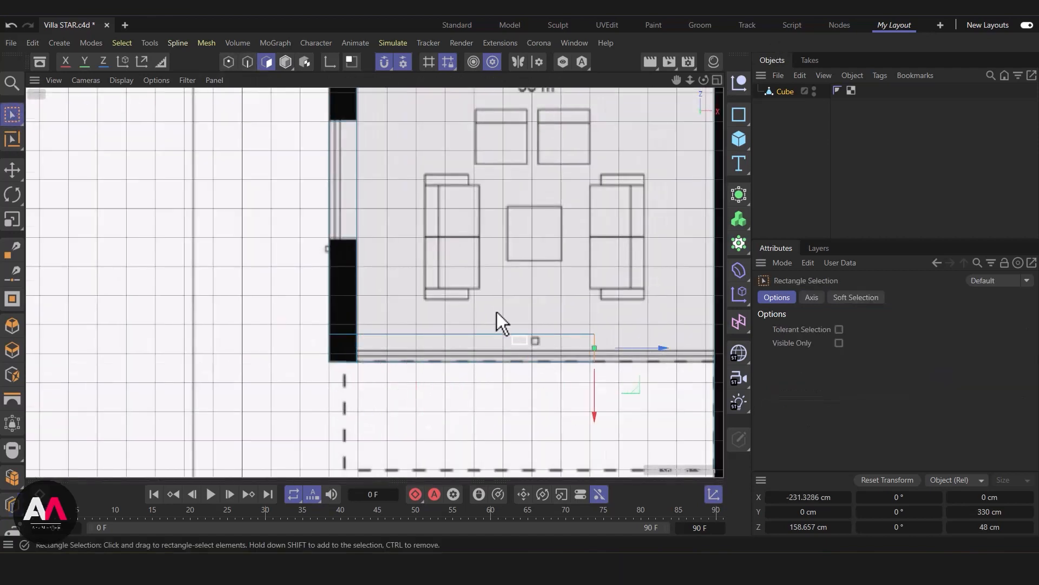
middle_click_drag(640, 379, 479, 394, "alt")
scroll(479, 395, "up", 3)
left_click_drag(470, 349, 615, 348)
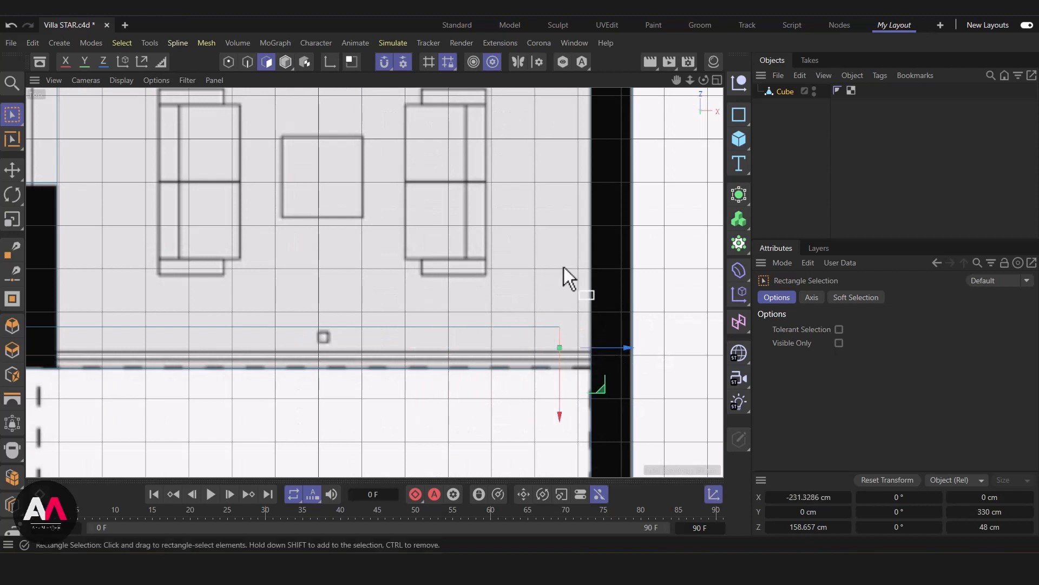
Examine in perspective the gap between the new front wall's end face and the opposite exterior wall
left_click(718, 81)
left_click(369, 80)
left_click_drag(404, 266, 339, 275, "alt")
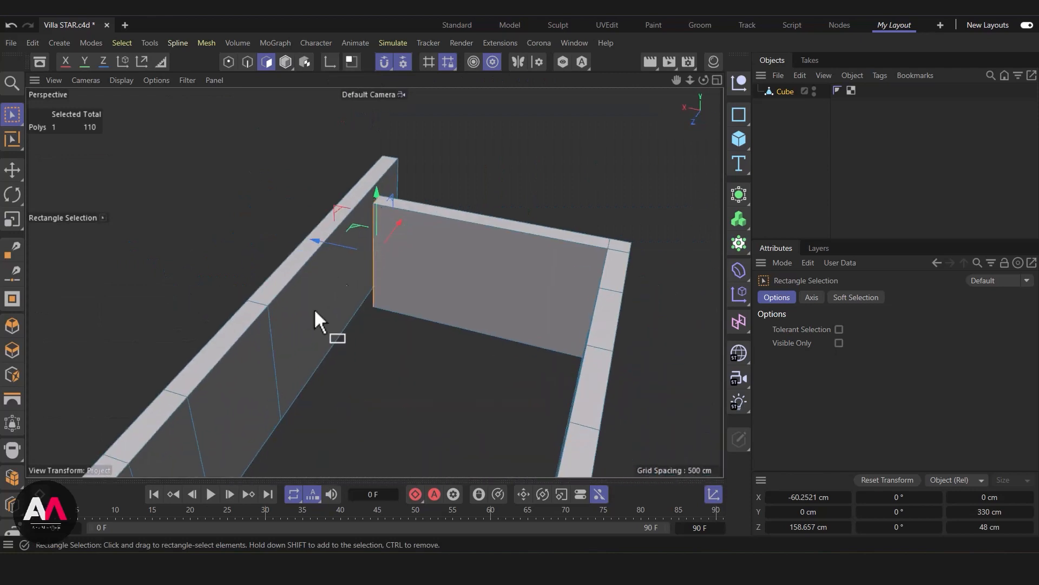
scroll(352, 195, "up", 3)
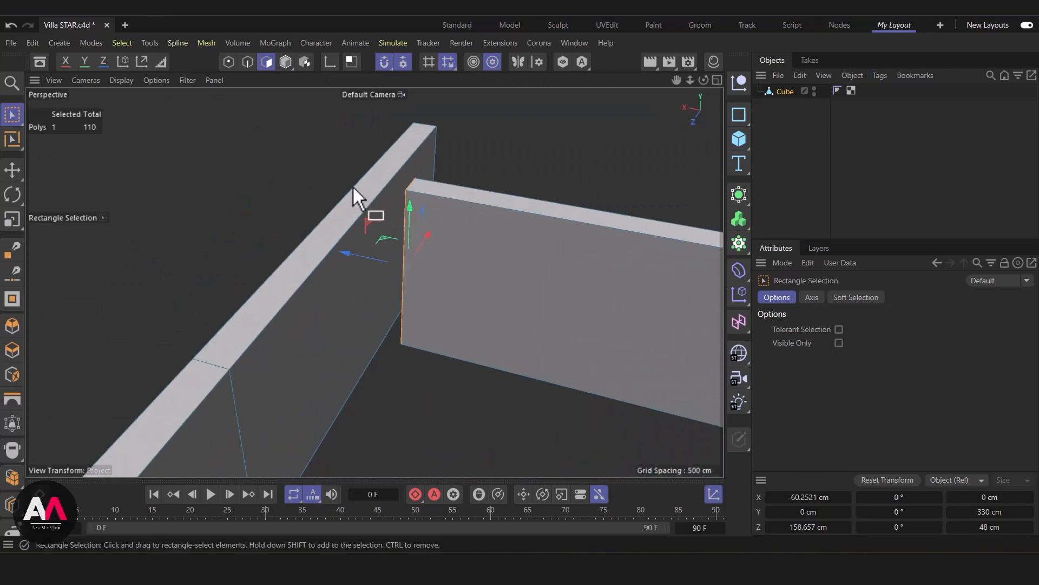
left_click_drag(405, 215, 263, 267, "alt")
scroll(379, 227, "up", 5)
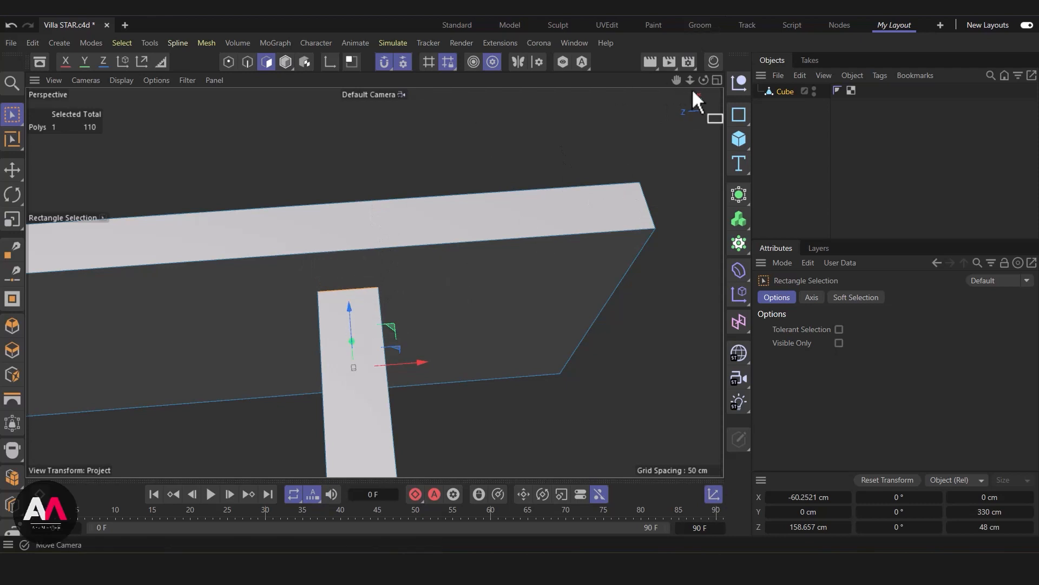
left_click(716, 79)
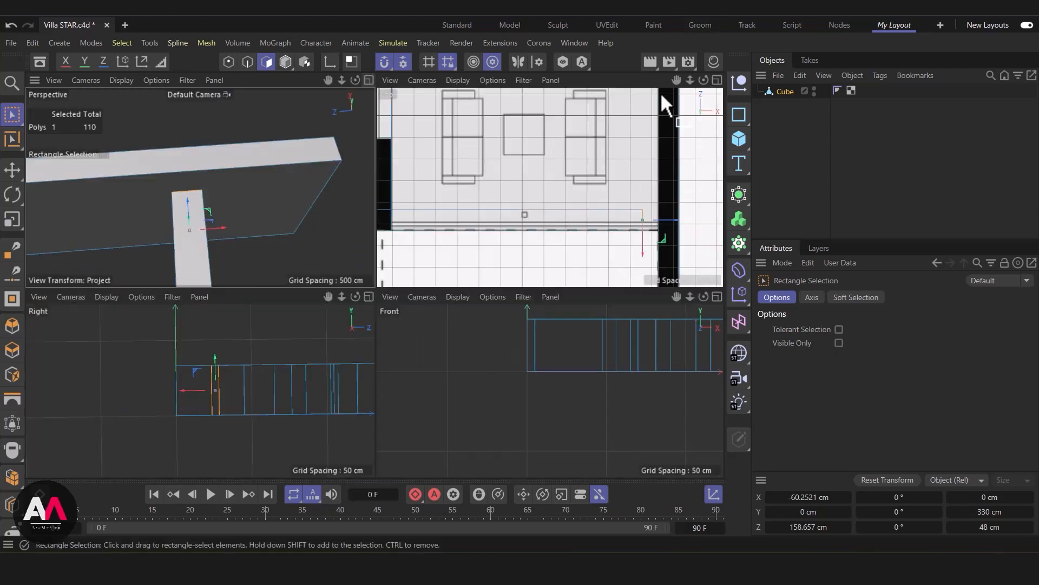
left_click(715, 85)
Add two loop cuts to the opposite exterior wall, level with the front wall's upper and lower edges
scroll(502, 288, "down", 3)
scroll(484, 310, "up", 5)
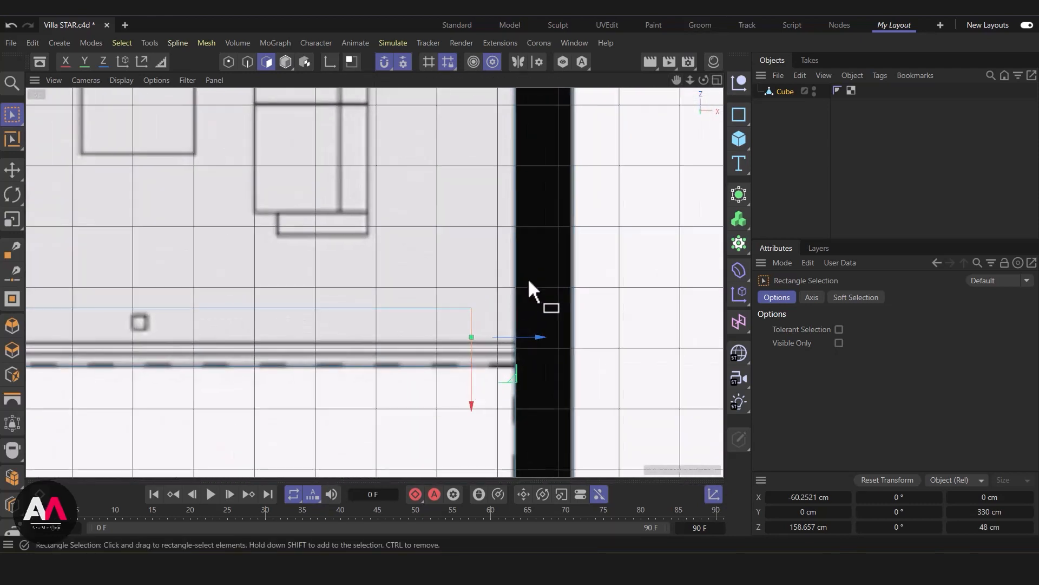
key("k")
key("l")
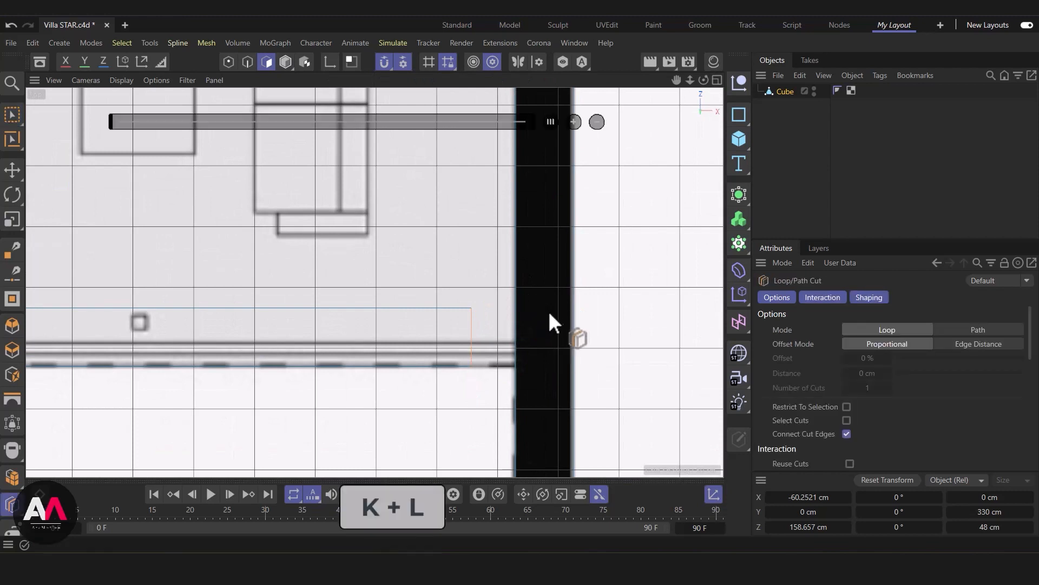
left_click(519, 309)
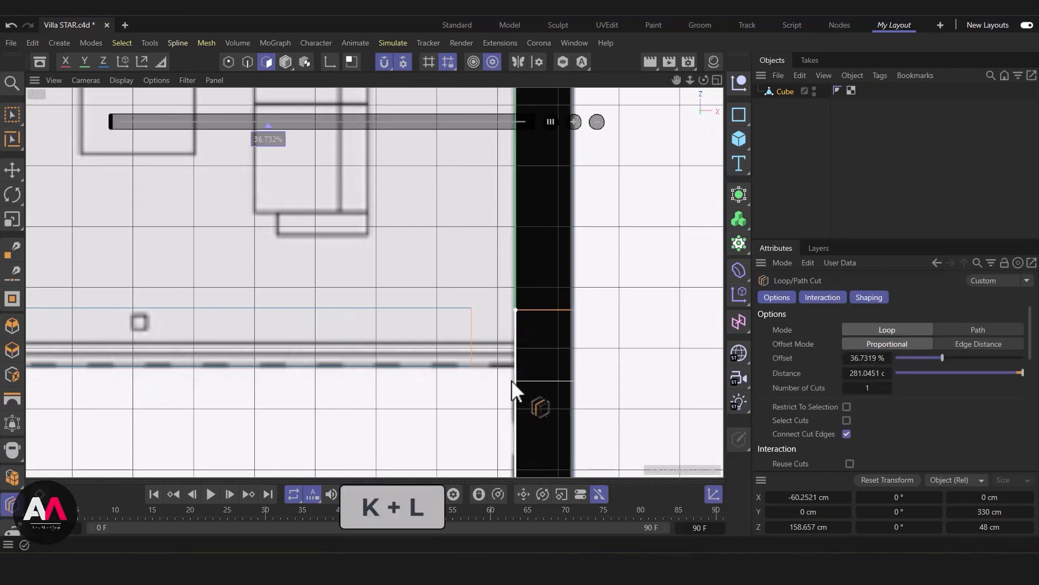
Select the front wall's upper end point with Brush Selection in point mode, and copy its Z coordinate
left_click(10, 116)
left_click_drag(14, 116, 67, 138)
left_click(75, 137)
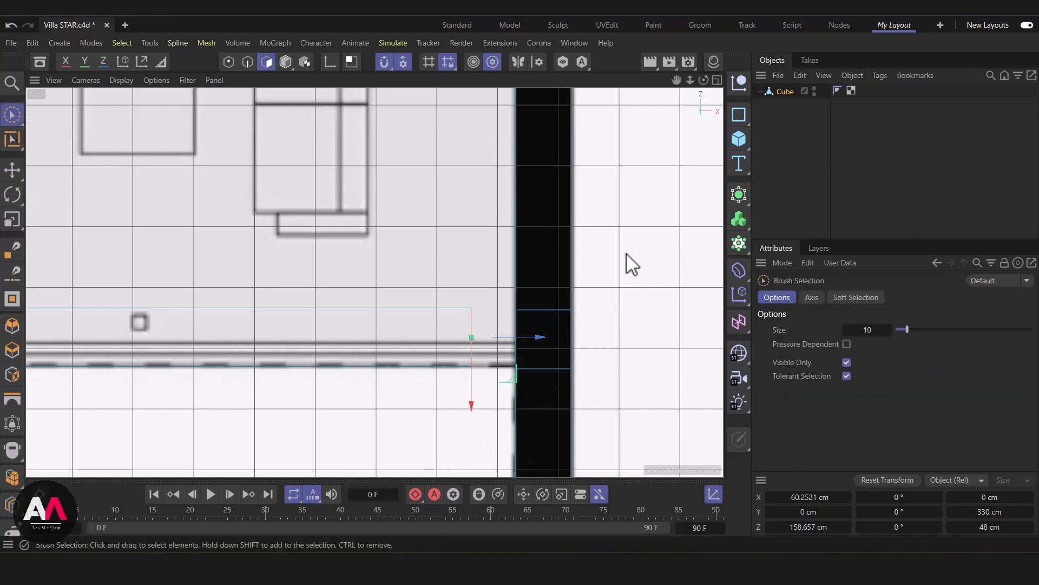
middle_click_drag(582, 278, 499, 273, "alt")
scroll(499, 273, "up", 2)
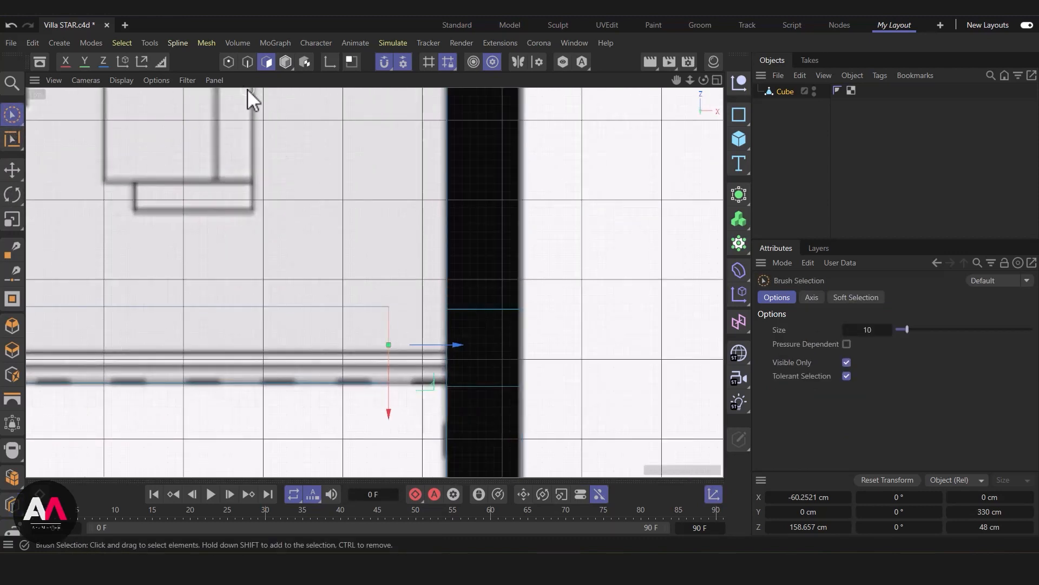
left_click(228, 61)
left_click(388, 305)
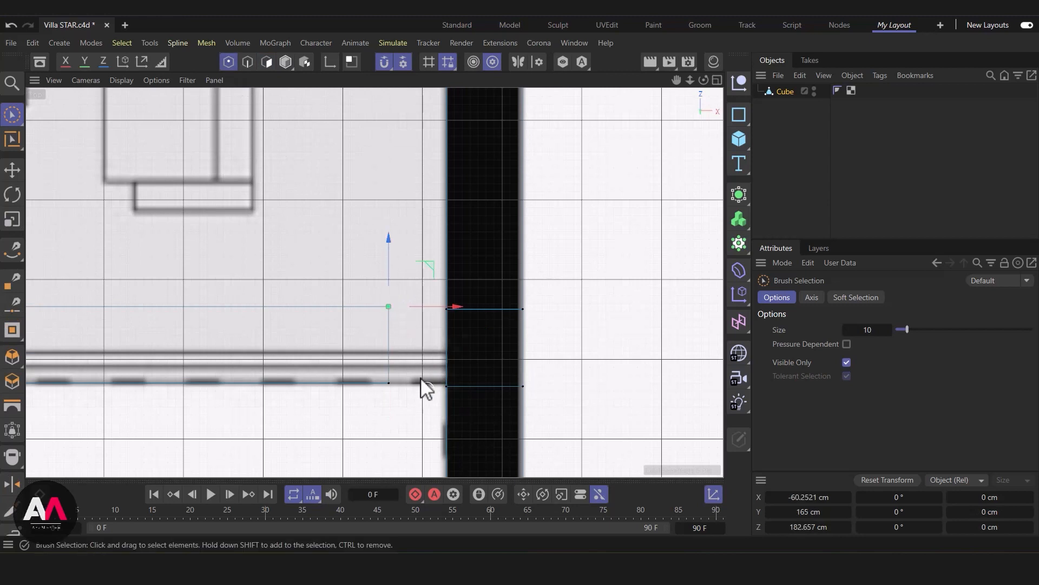
left_click(802, 528)
key("ctrl+c")
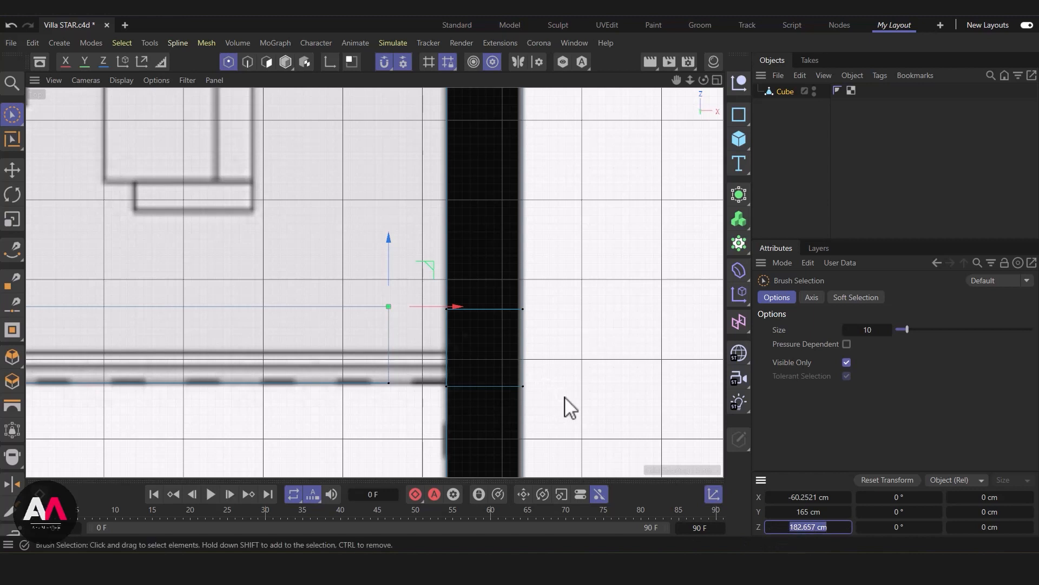
Loop-select the points of the exterior wall's upper cut and set their Z position to 182.657 cm
left_click(574, 303)
key("u")
key("l")
left_click(504, 313)
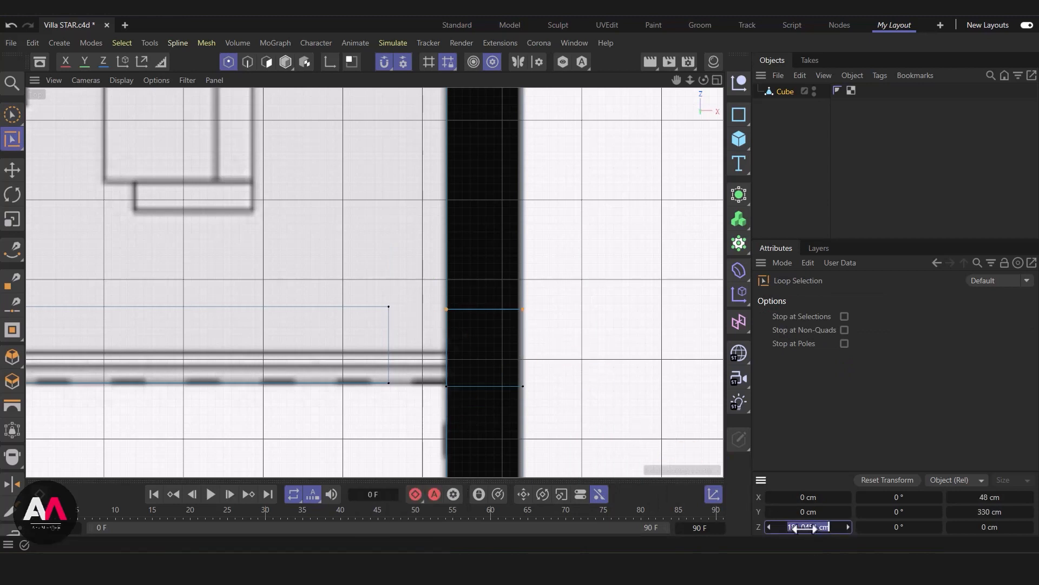
key("ctrl+v")
key("Return")
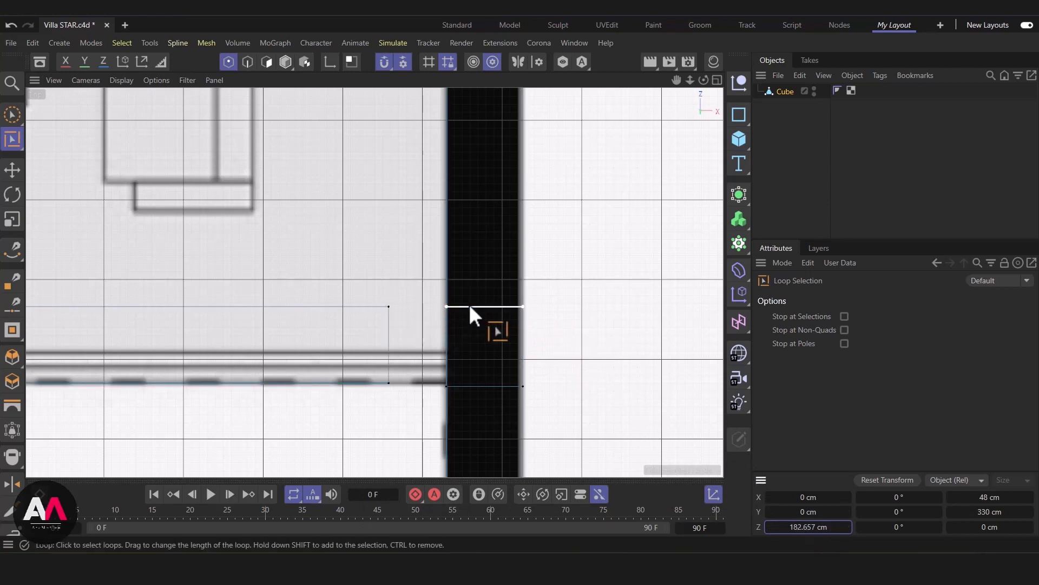
left_click(502, 305)
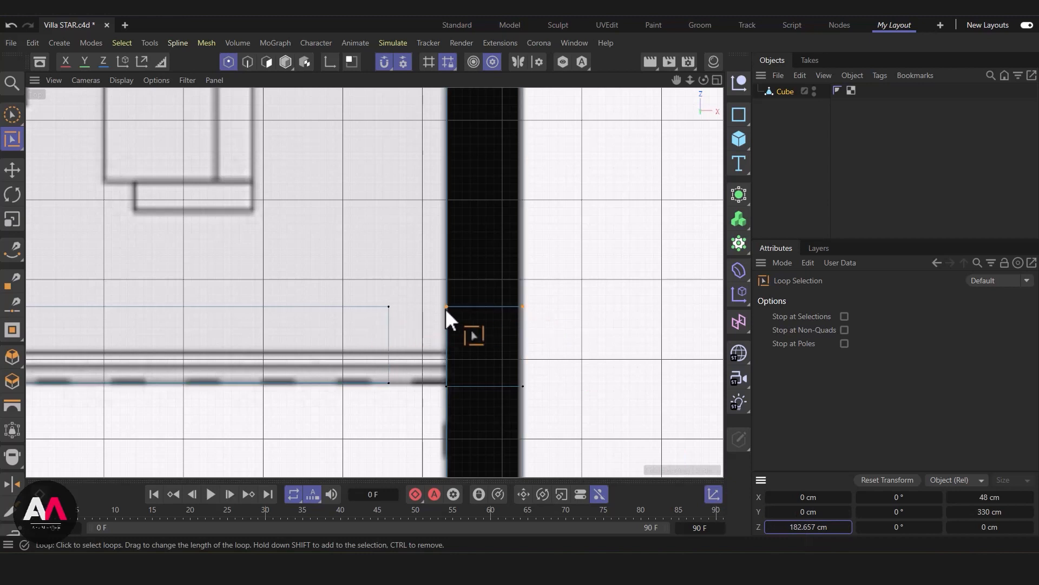
Align the exterior wall's lower cut with the front wall's lower end point by setting the loop's Z position to 134.657 cm
left_click(12, 112)
left_click(387, 389)
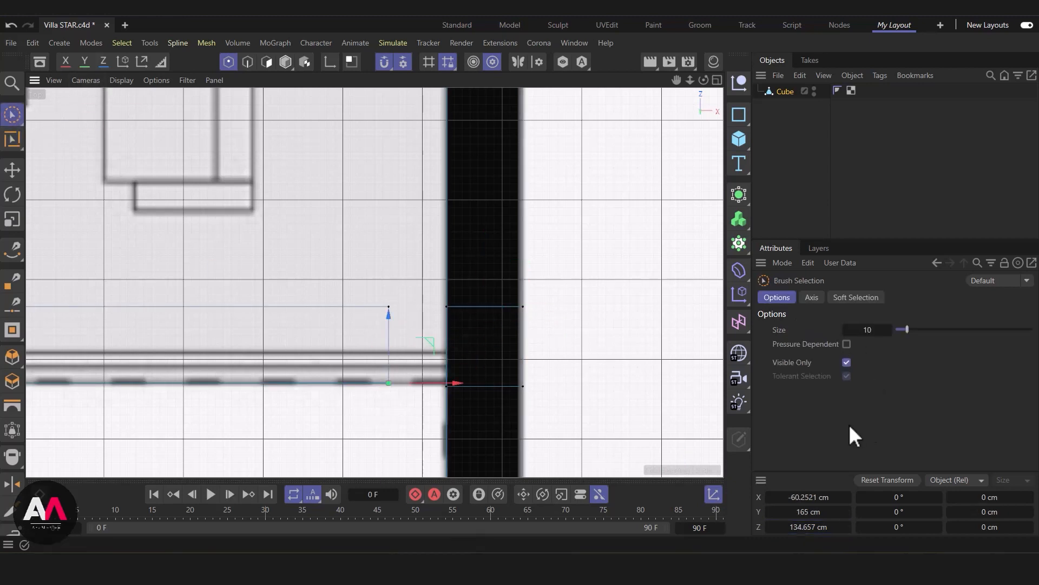
left_click(802, 527)
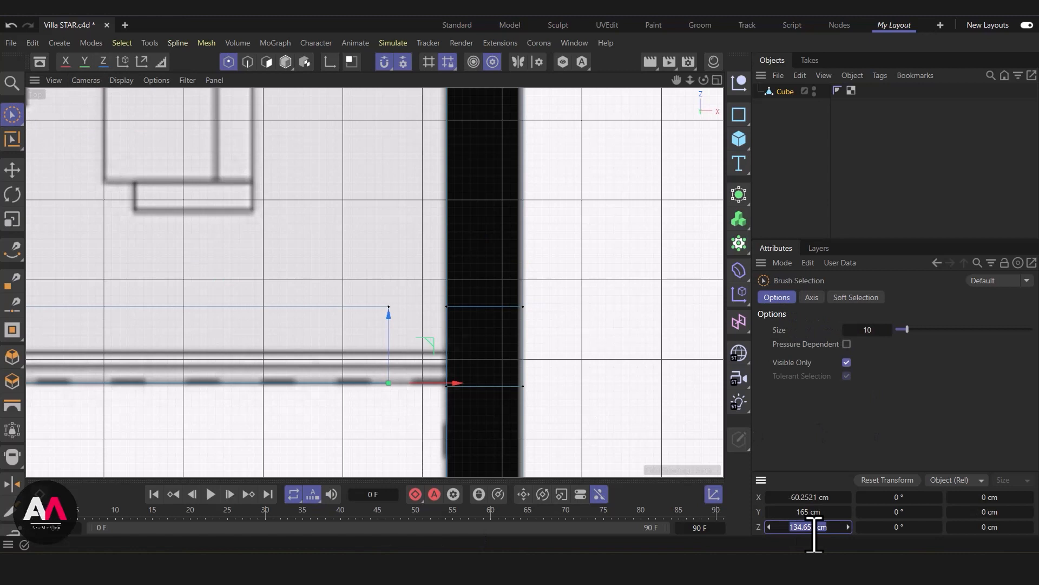
left_click(549, 387)
key("u")
key("l")
left_click(491, 389)
left_click(810, 527)
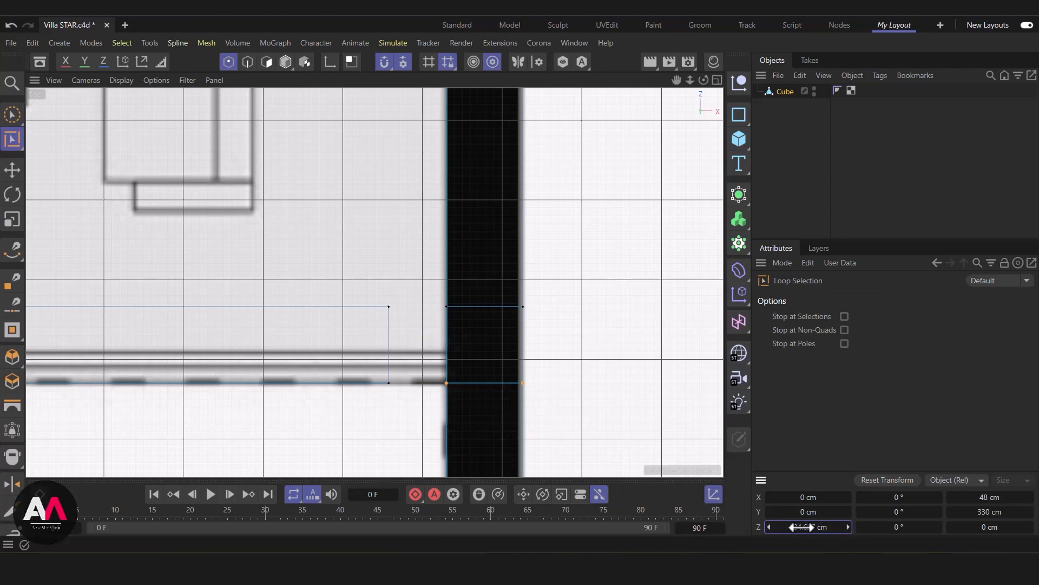
Bridge the front wall's end face to the matching polygon between the two loop cuts on the opposite exterior wall
left_click(717, 80)
left_click(369, 81)
left_click_drag(402, 300, 288, 262, "alt")
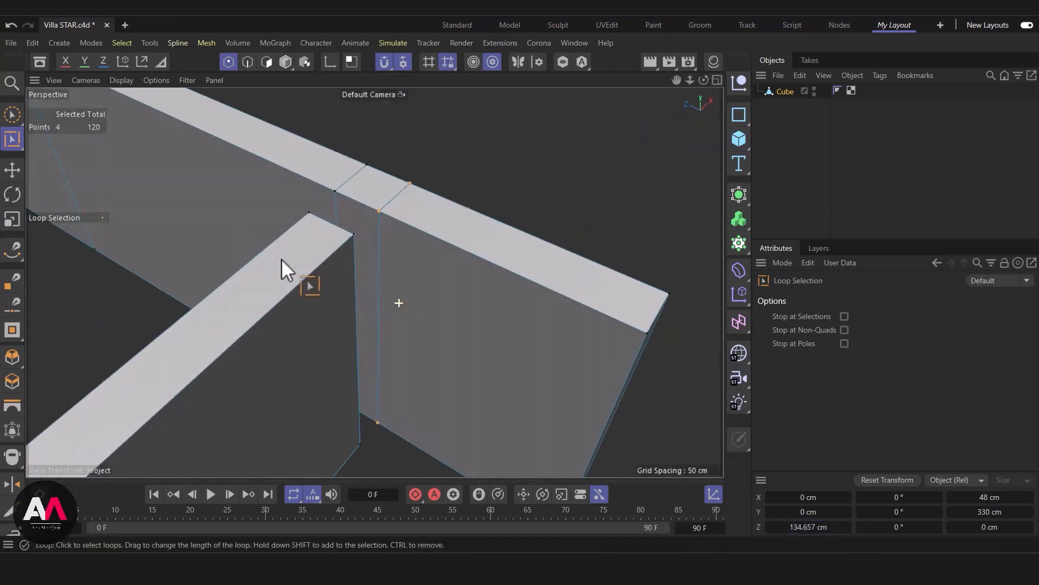
left_click(12, 114)
left_click(266, 61)
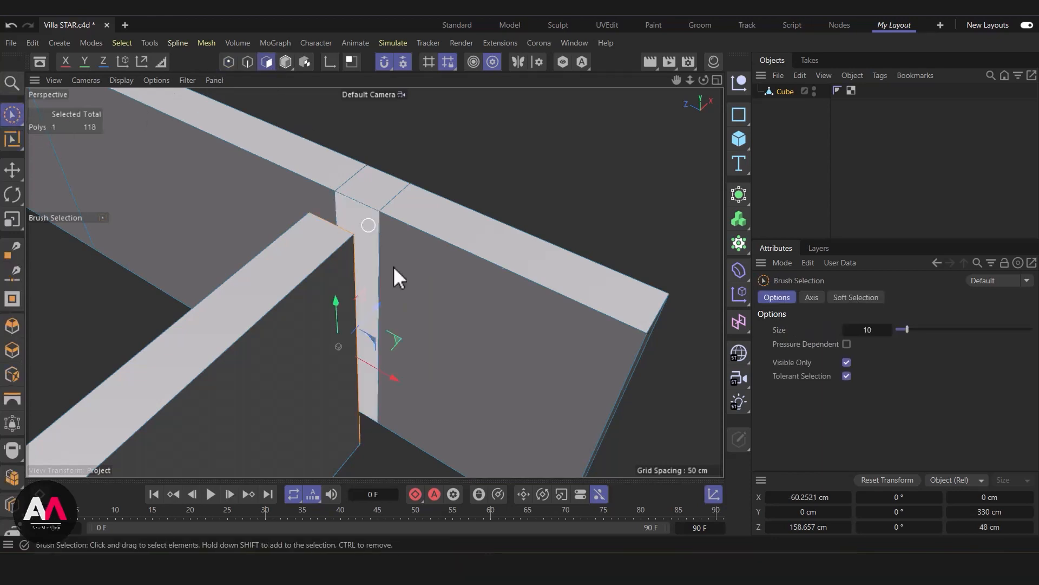
left_click_drag(363, 219, 385, 204, "alt")
left_click(381, 202, "shift")
right_click(386, 205)
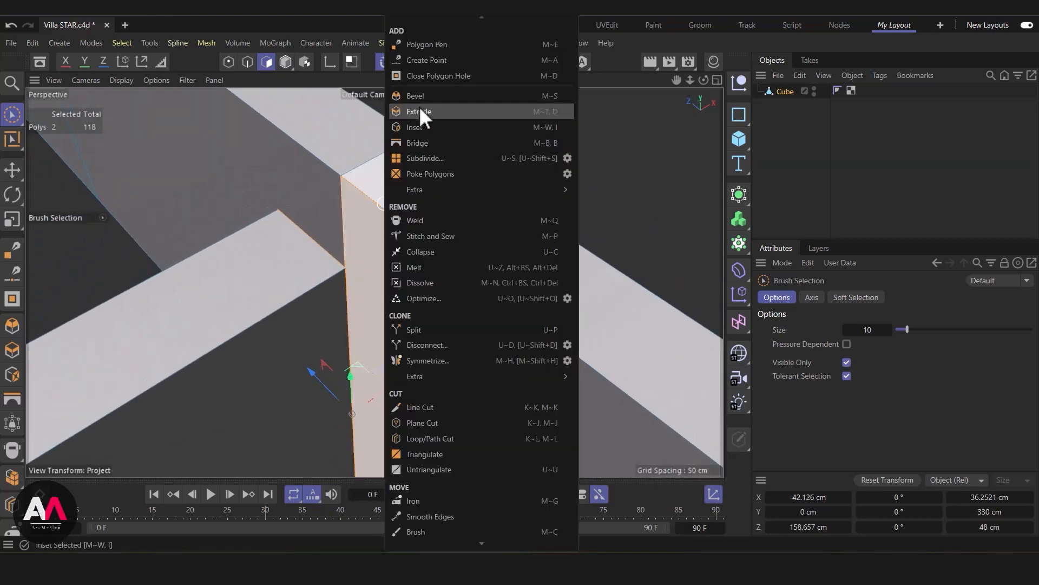
left_click(427, 144)
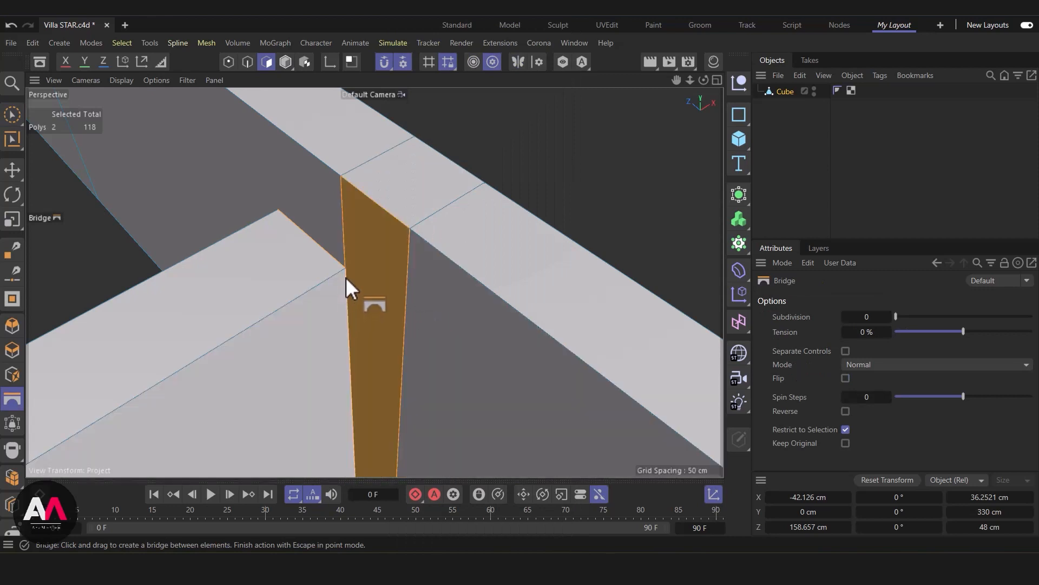
left_click_drag(345, 272, 554, 132)
Loop-select the redundant edges where the bridged section meets the front wall and dissolve them
left_click_drag(393, 233, 334, 274, "alt")
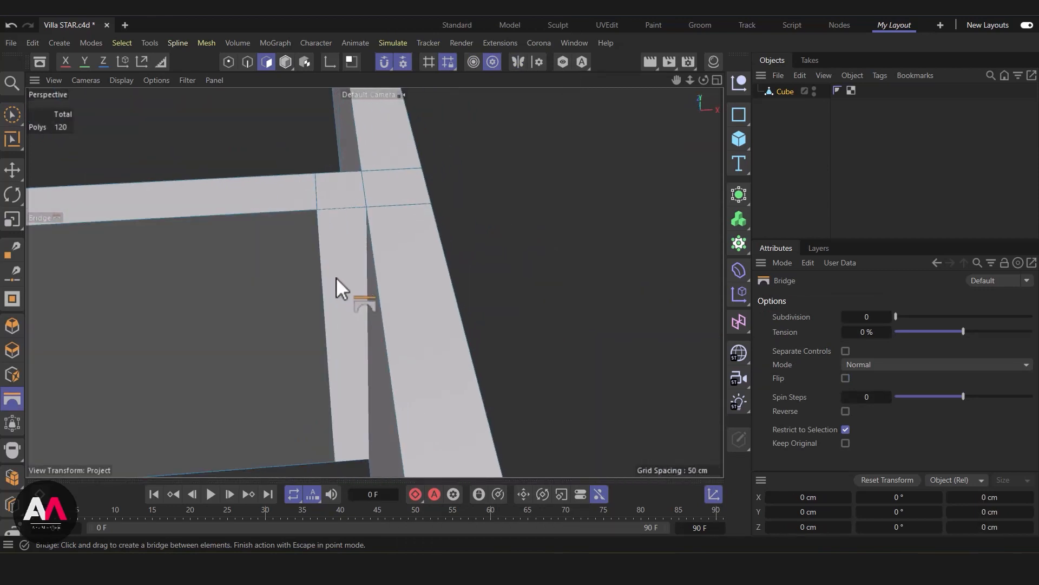
key("u")
key("l")
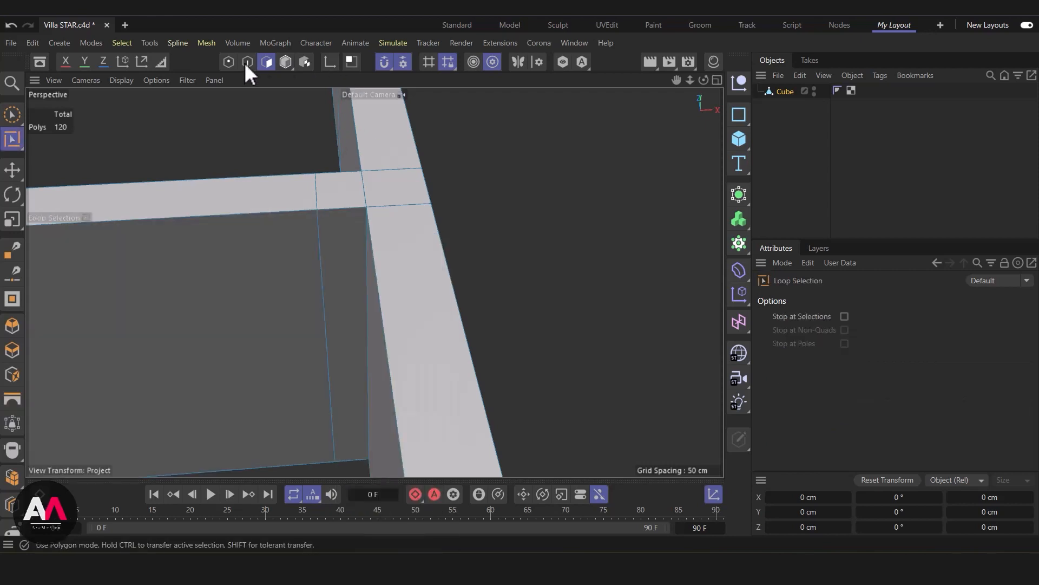
left_click(249, 62)
left_click(328, 285)
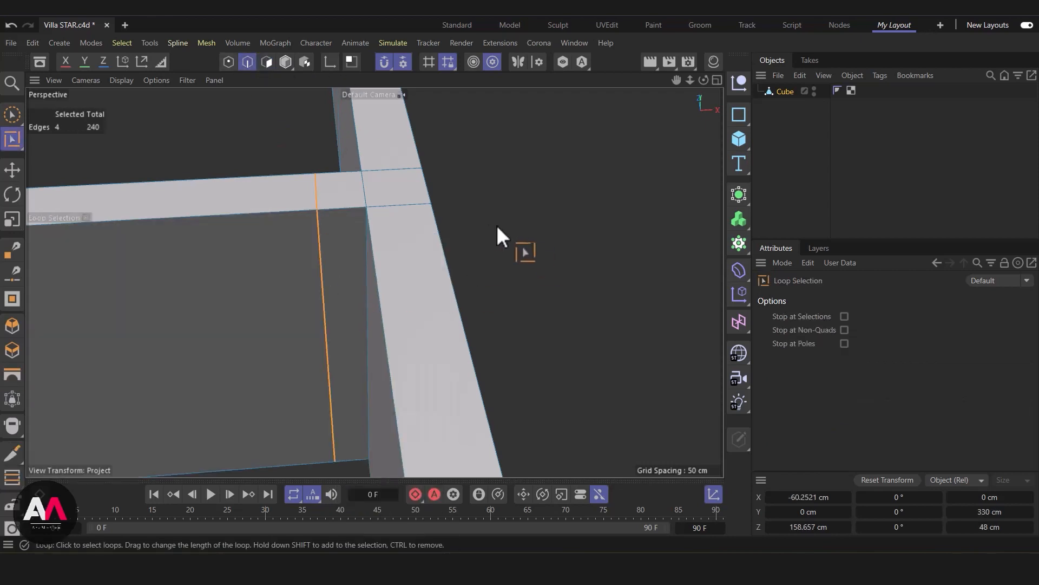
left_click_drag(451, 199, 454, 265, "alt")
key("m")
key("n")
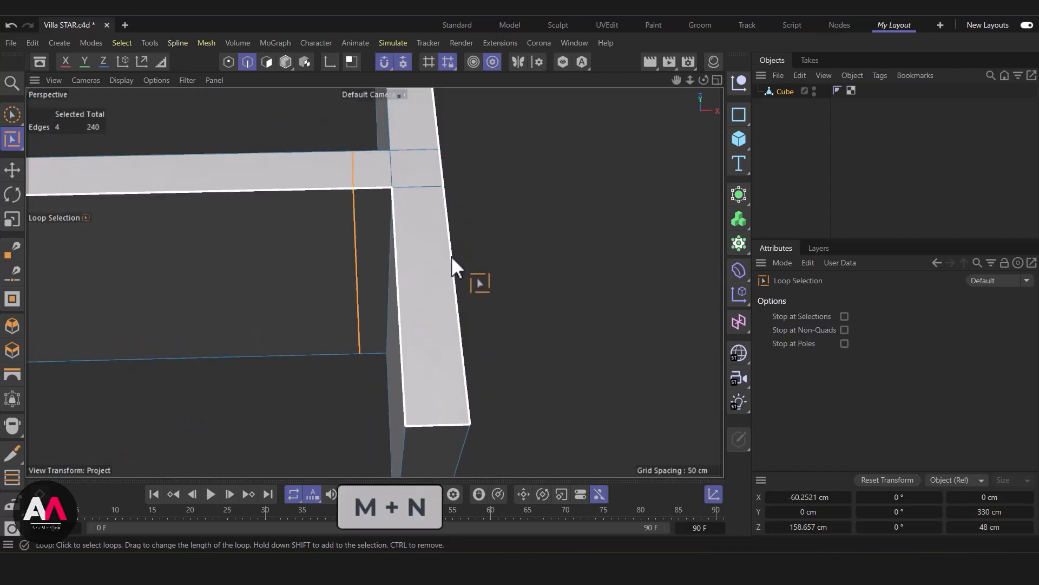
key("m")
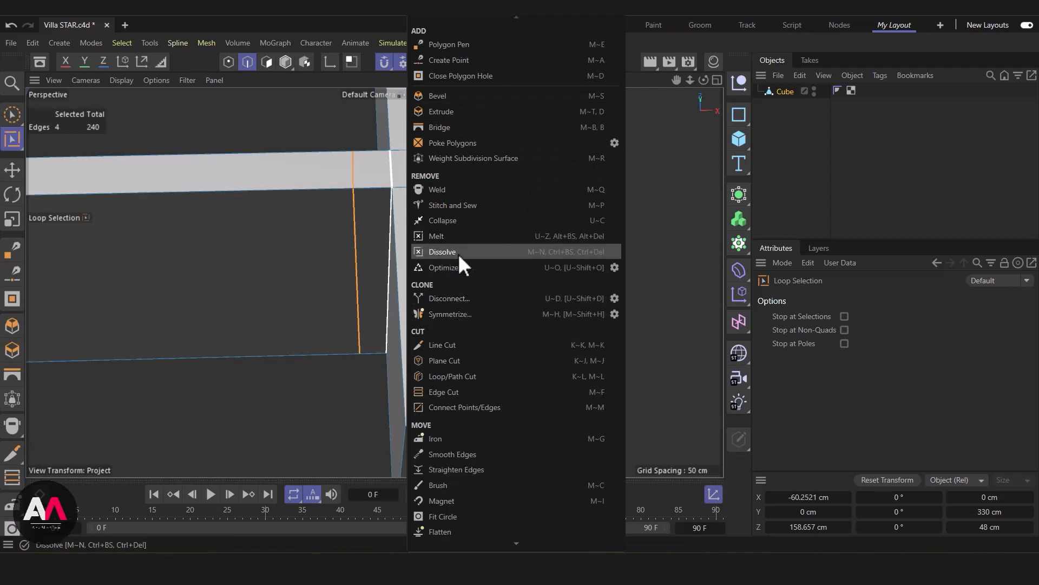
left_click(452, 253)
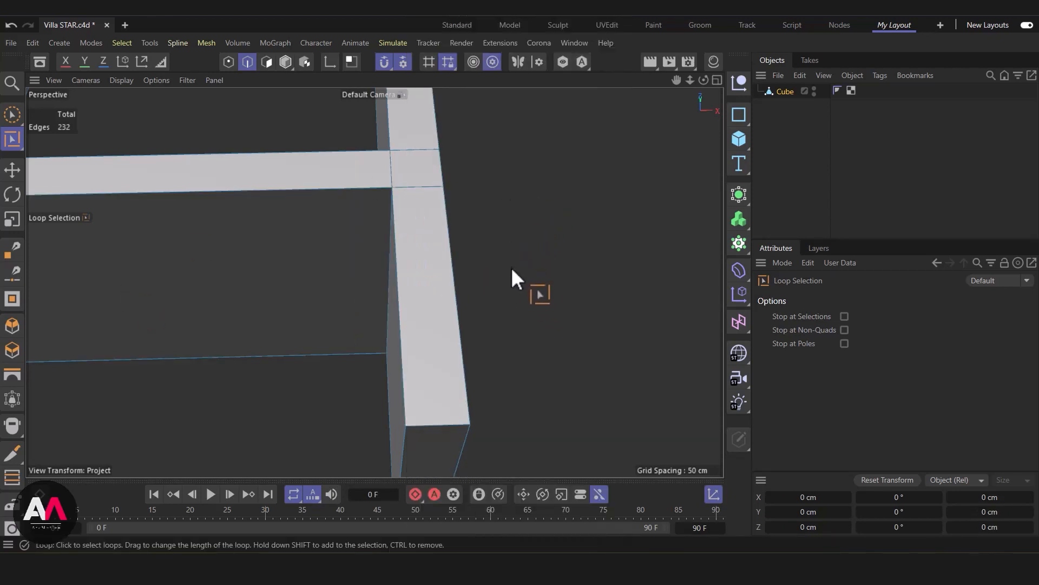
Rename the Cube object to Ext_Wall
scroll(513, 272, "down", 5)
scroll(433, 250, "up", 2)
left_click_drag(453, 265, 291, 261, "alt")
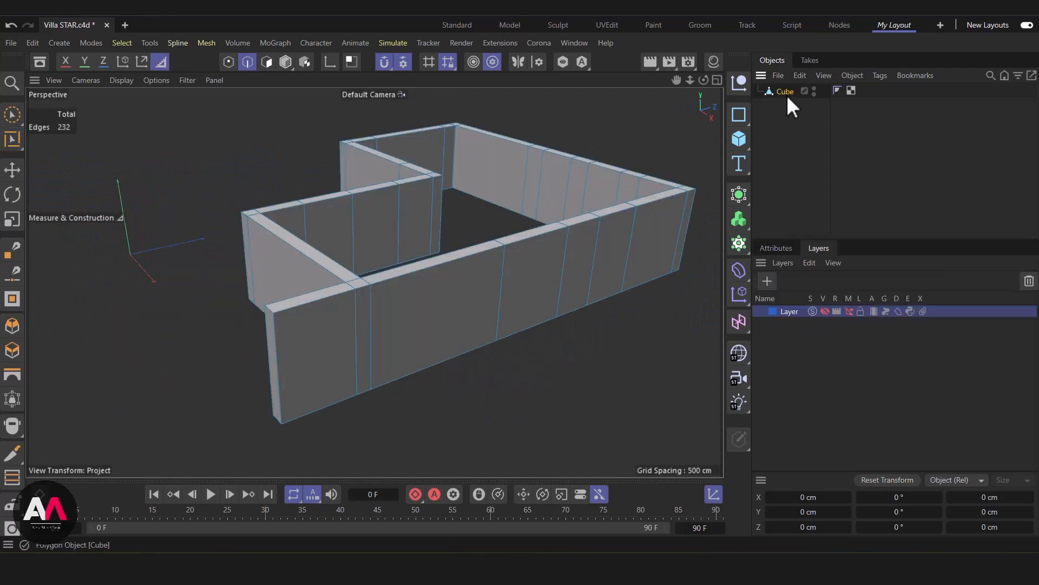
double_click(787, 93)
key("Return")
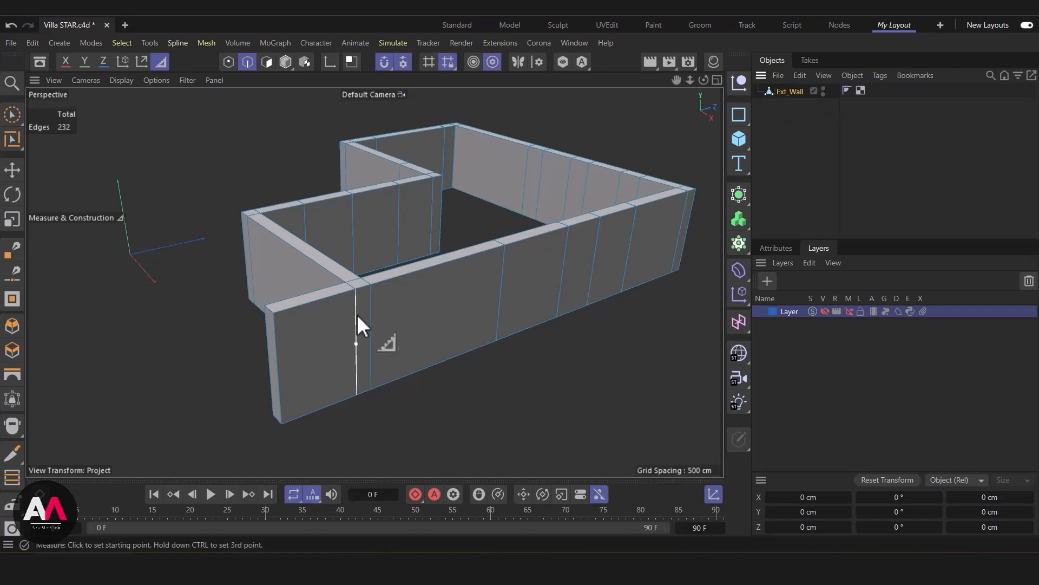
Examine the closed exterior wall loop in perspective and show the Ext_Wall object's basic properties
scroll(372, 300, "down", 2)
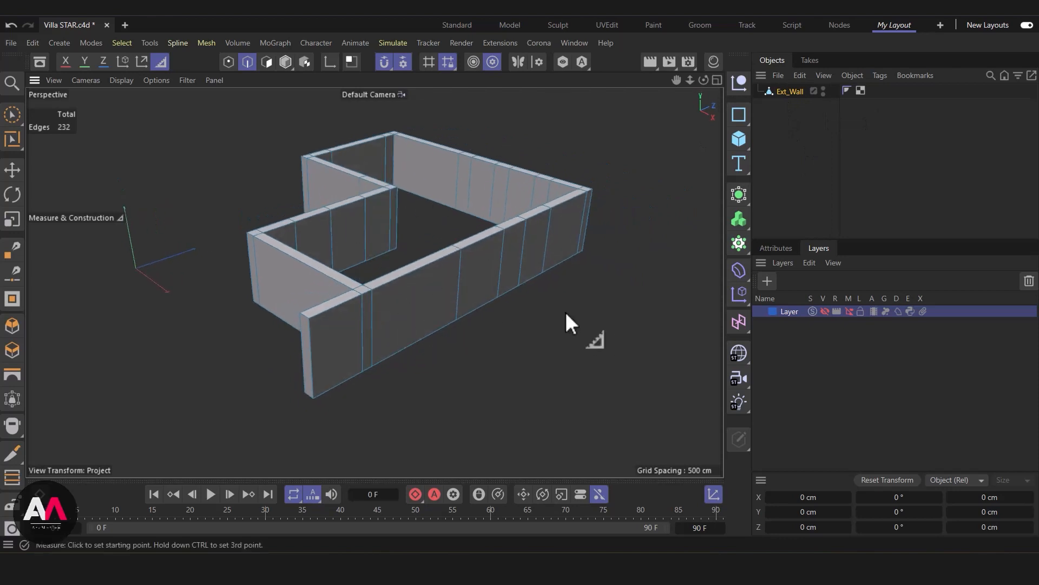
middle_click_drag(459, 311, 497, 352, "alt")
left_click_drag(504, 321, 487, 306, "alt")
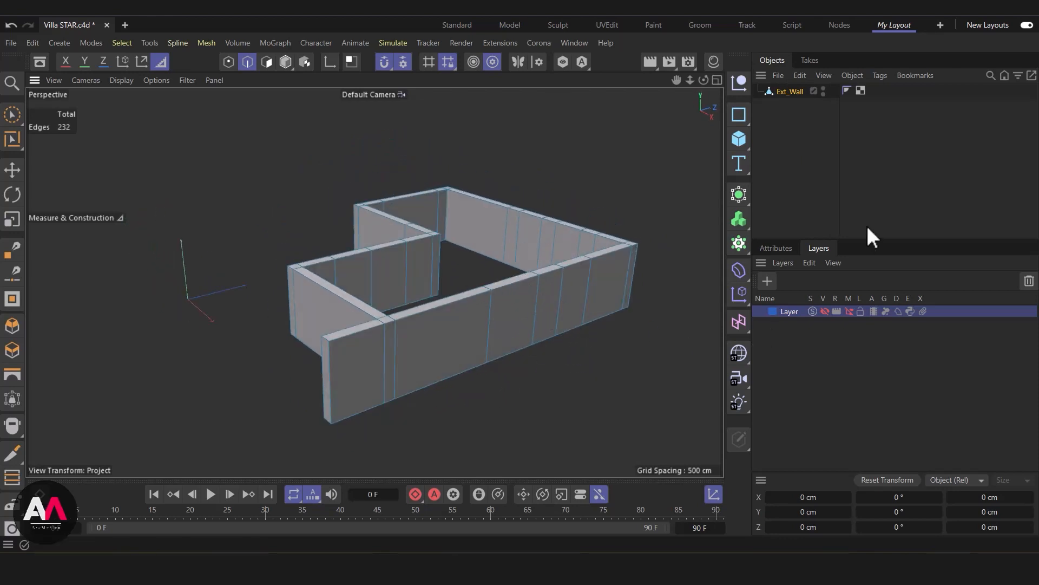
left_click(781, 244)
middle_click_drag(558, 275, 534, 281, "alt")
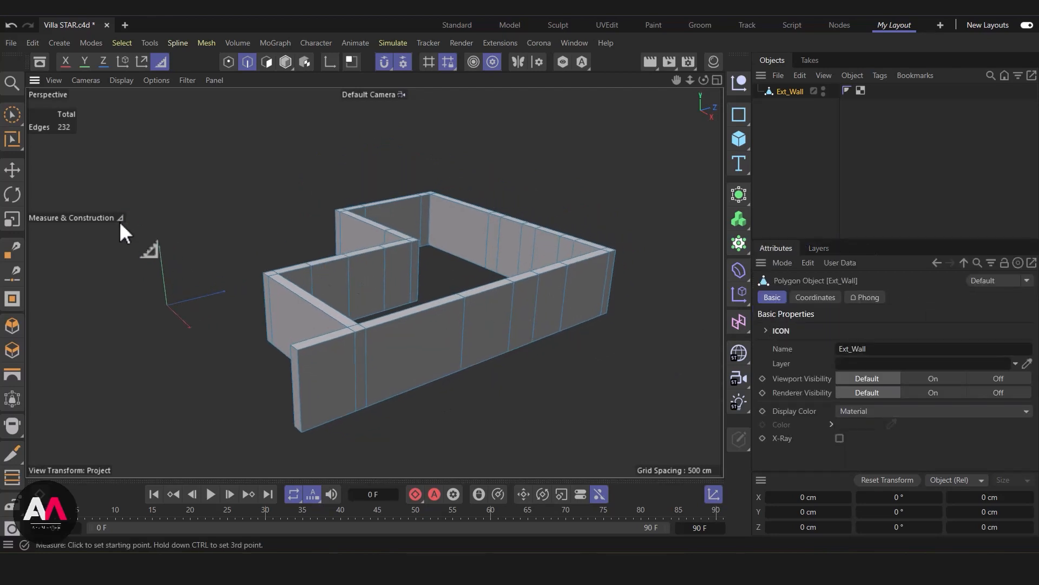
left_click(12, 115)
scroll(400, 331, "up", 1)
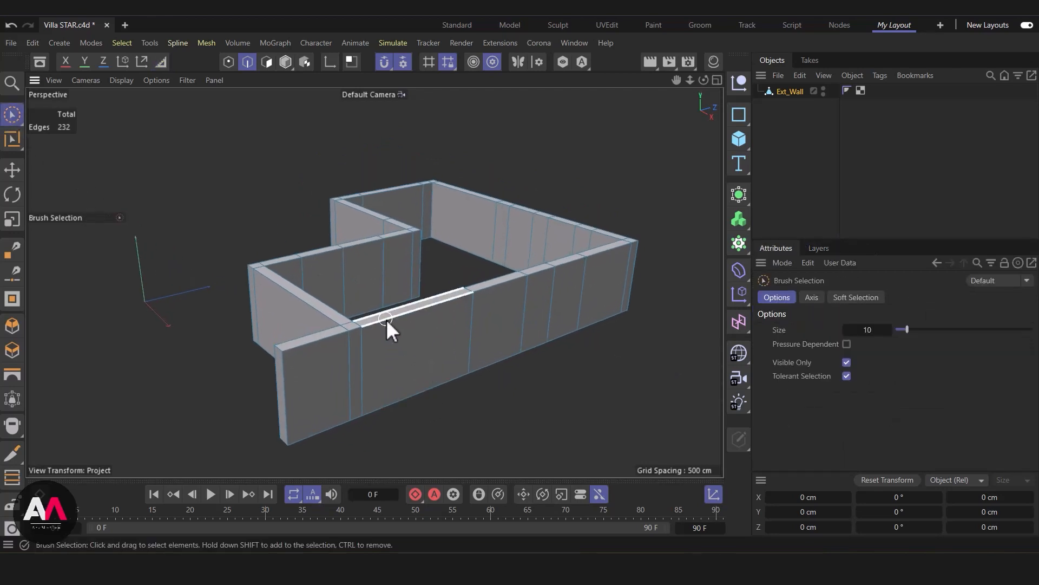
Add two horizontal loop cuts around the exterior walls, the first 110 cm above the base and the second 110 cm above the first
middle_click_drag(446, 381, 414, 339, "alt")
scroll(414, 339, "up", 4)
left_click_drag(423, 343, 404, 332, "alt")
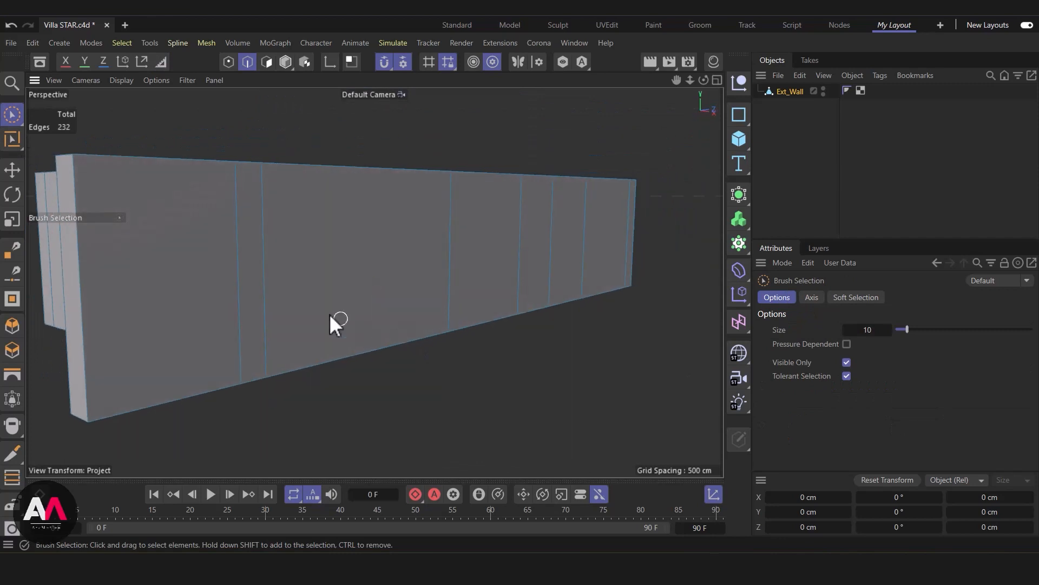
left_click_drag(526, 325, 295, 353, "alt")
key("k")
key("l")
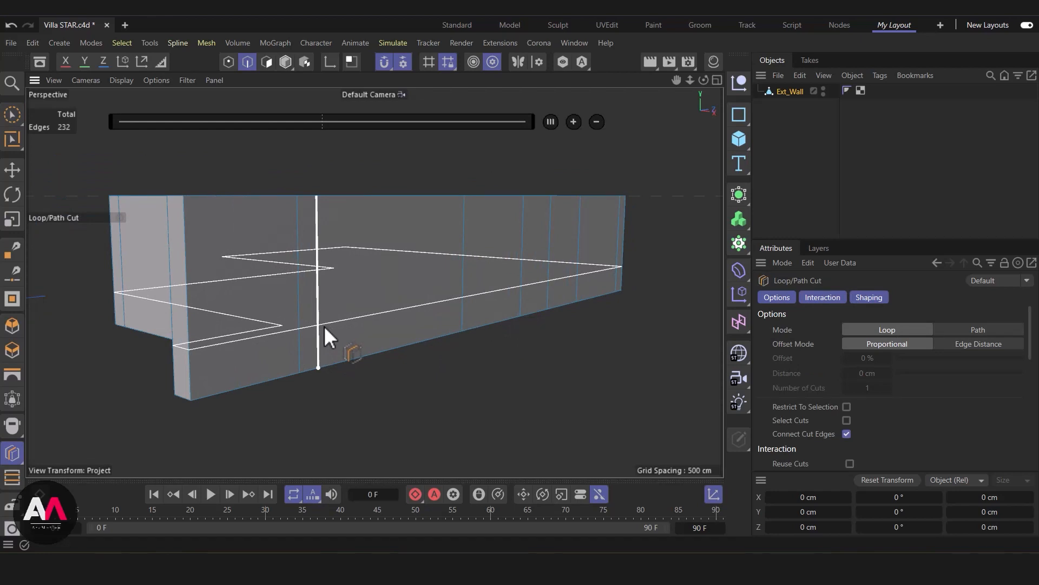
left_click(324, 326)
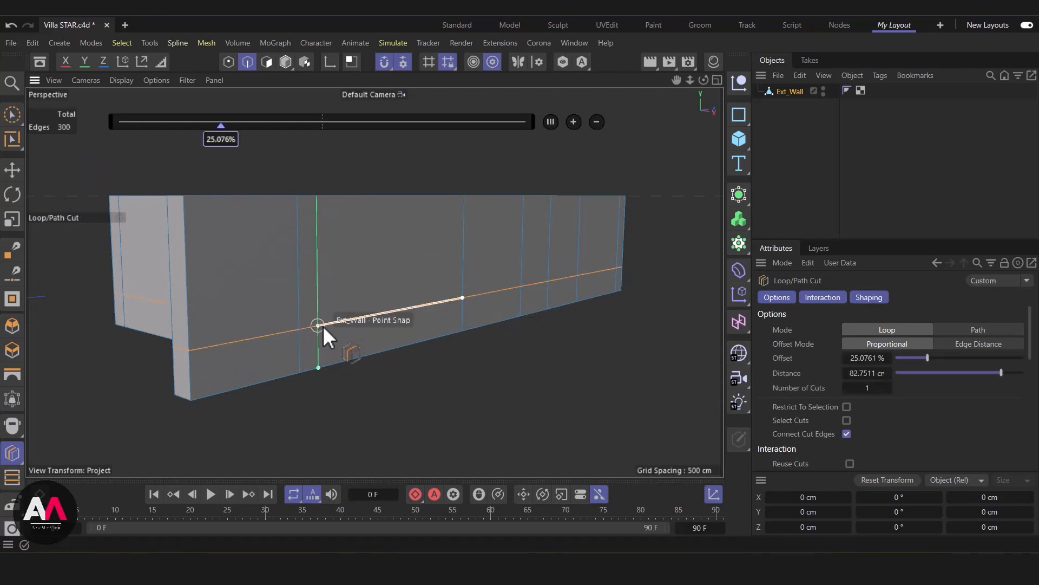
double_click(851, 374)
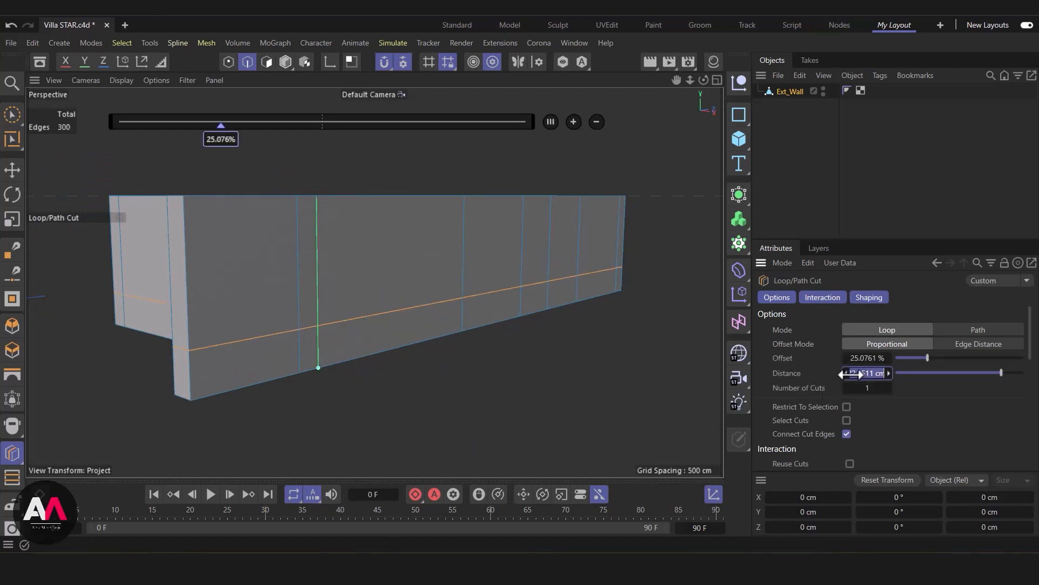
type("110")
key("Return")
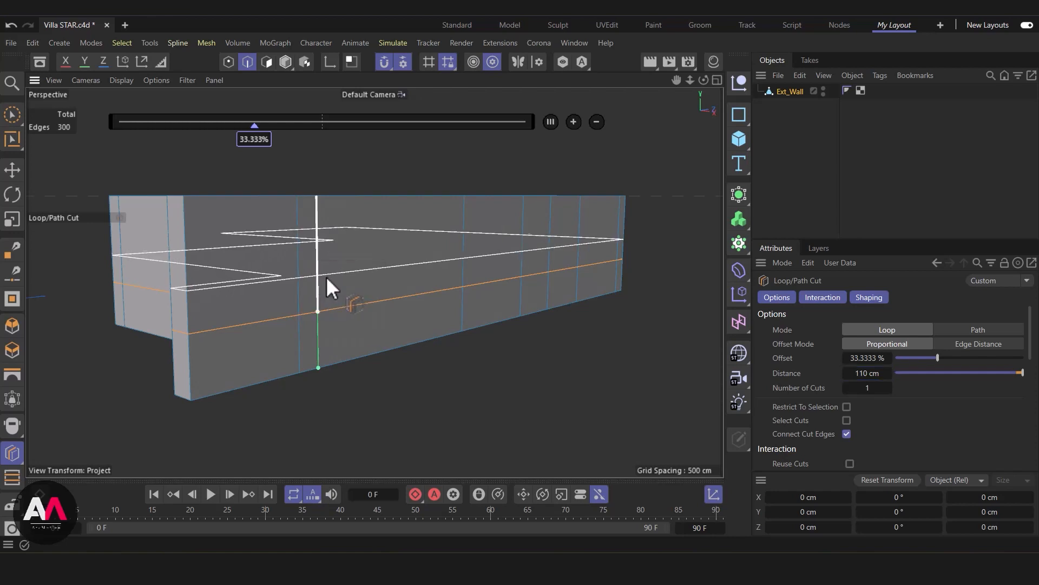
left_click(320, 274)
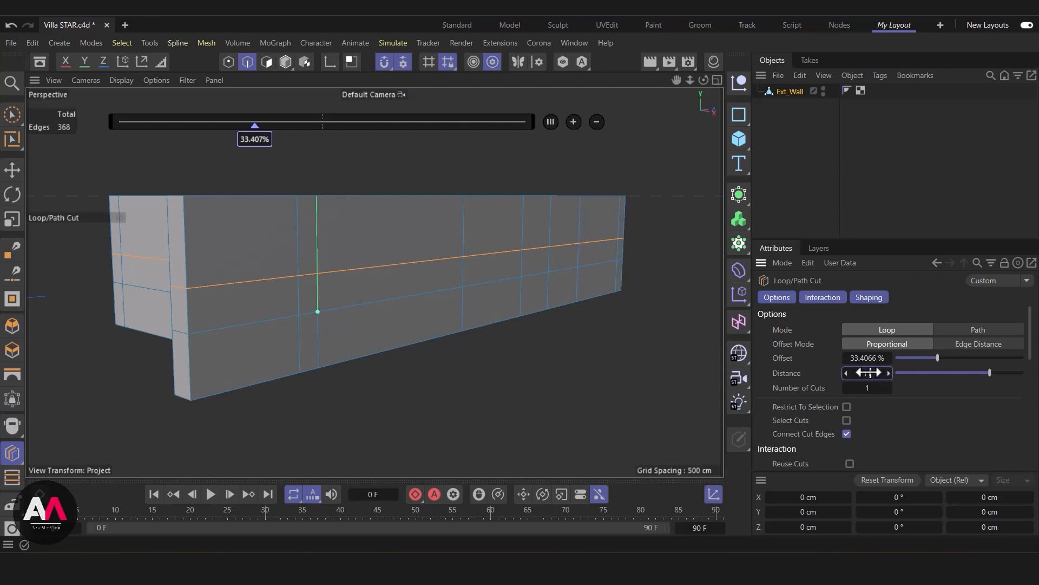
key("Return")
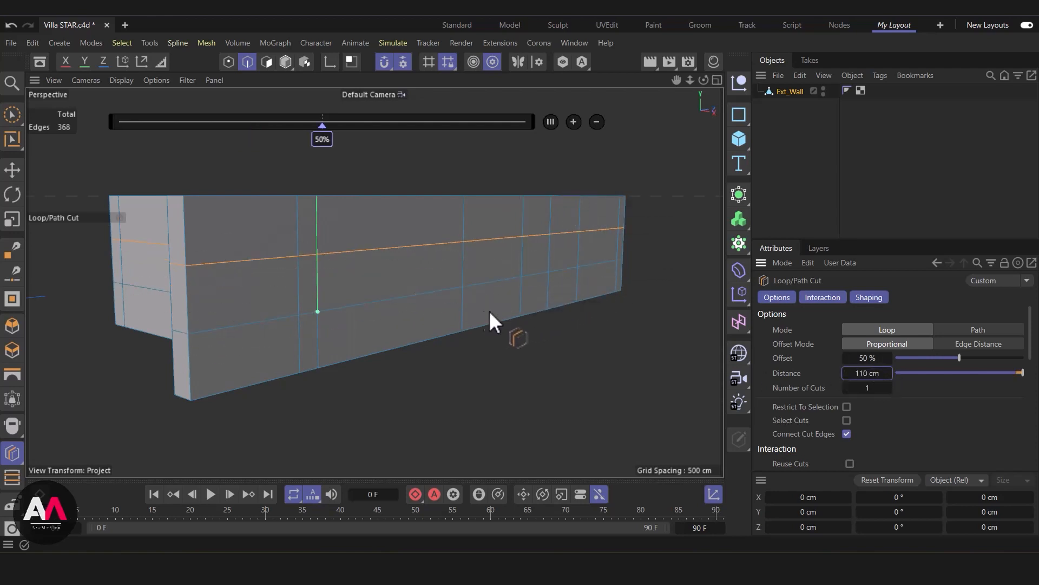
In the maximized top view, select the wall's top polygon over the window opening beside the kitchen with Brush Selection in polygon mode
left_click_drag(490, 311, 430, 317, "alt")
middle_click_drag(430, 317, 259, 325, "alt")
left_click_drag(304, 309, 337, 260, "alt")
left_click(12, 115)
mouse_move(221, 320)
left_mouse_down("alt")
mouse_move(313, 335)
mouse_move(281, 393)
left_mouse_up("alt")
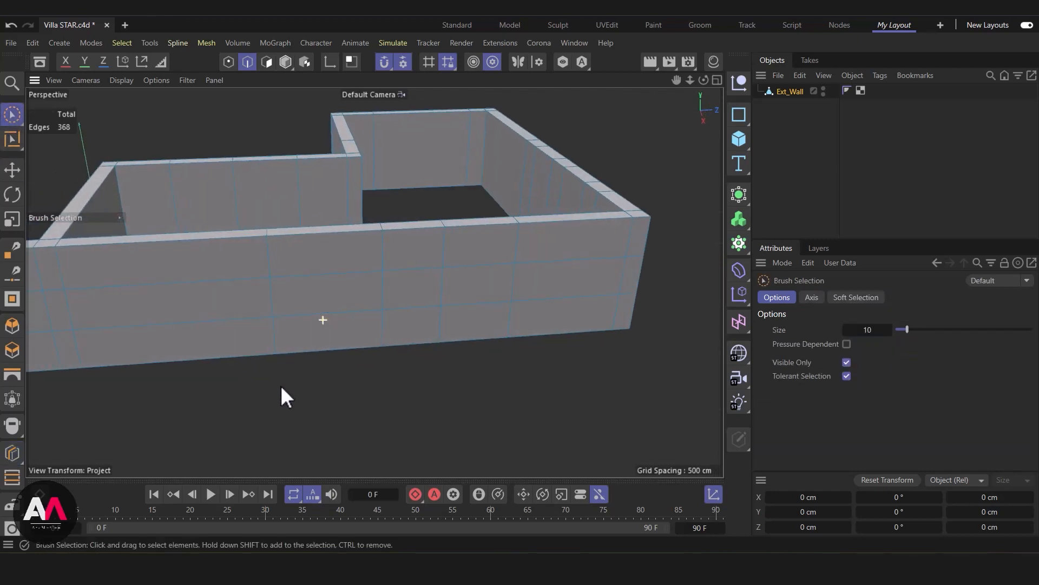
left_click(718, 80)
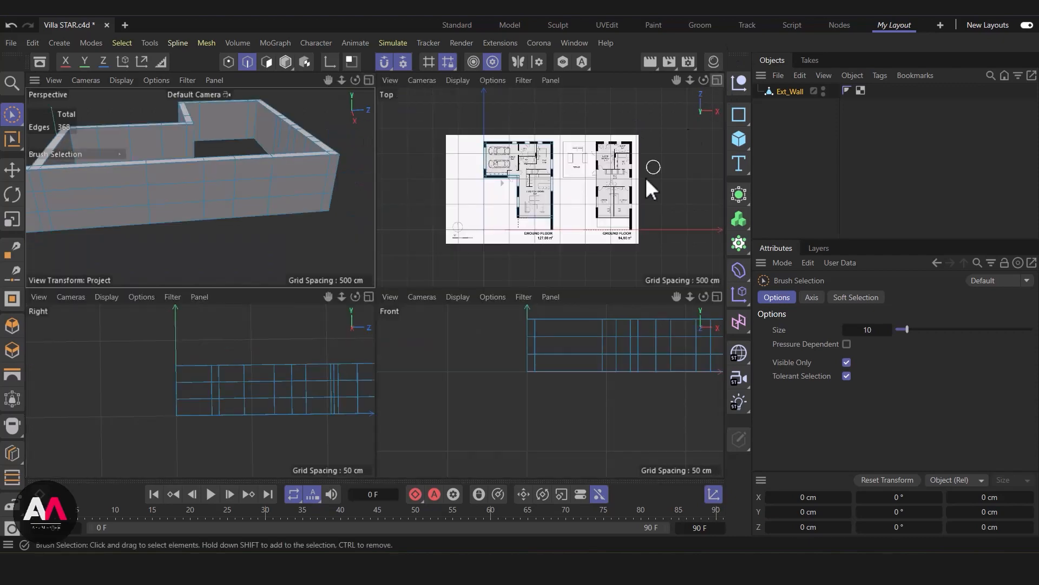
left_click(717, 80)
scroll(511, 292, "up", 6)
scroll(596, 290, "down", 6)
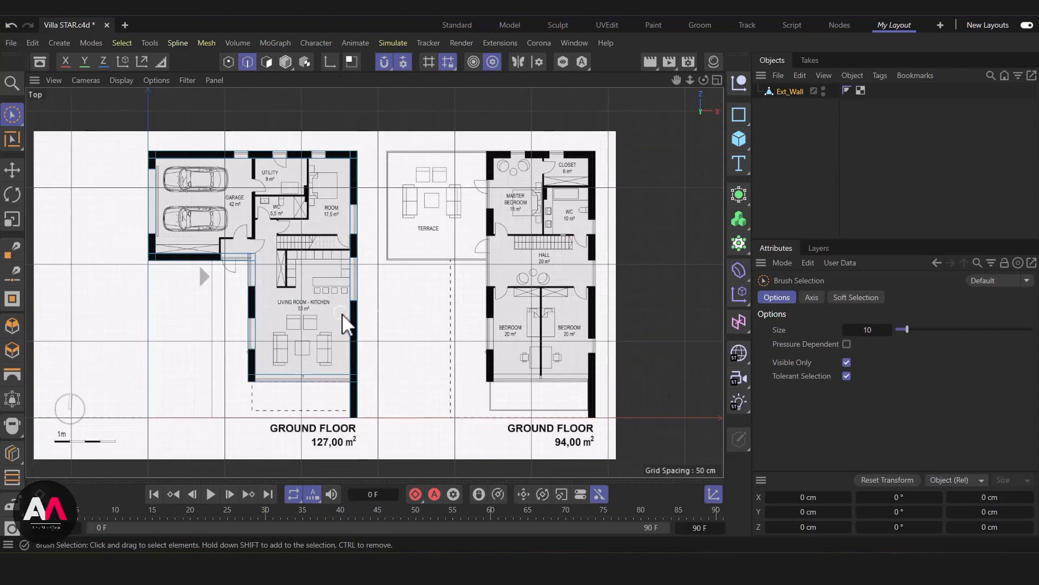
scroll(365, 325, "up", 6)
scroll(379, 260, "up", 1)
left_click(425, 284)
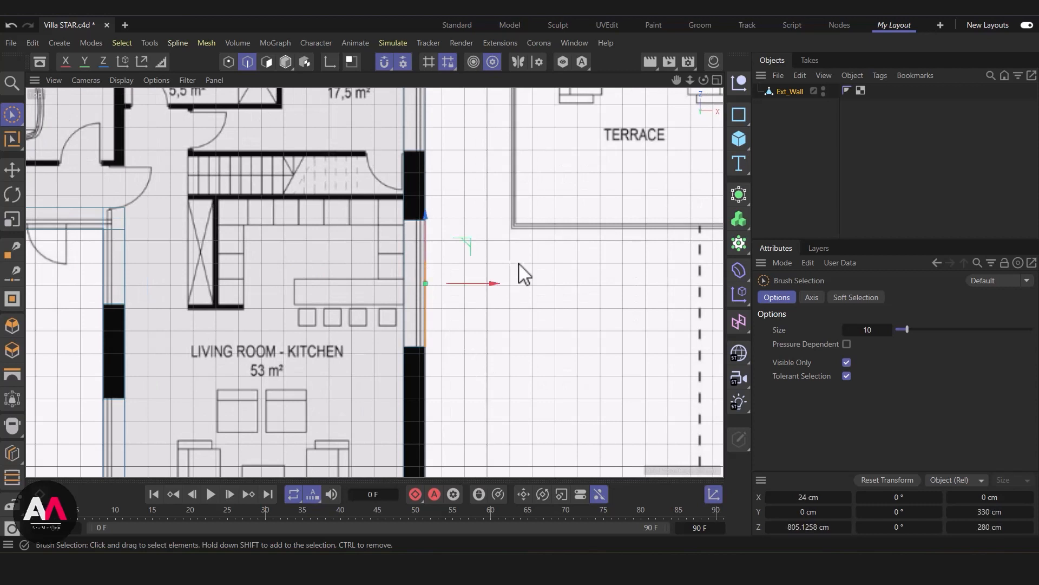
left_click(266, 61)
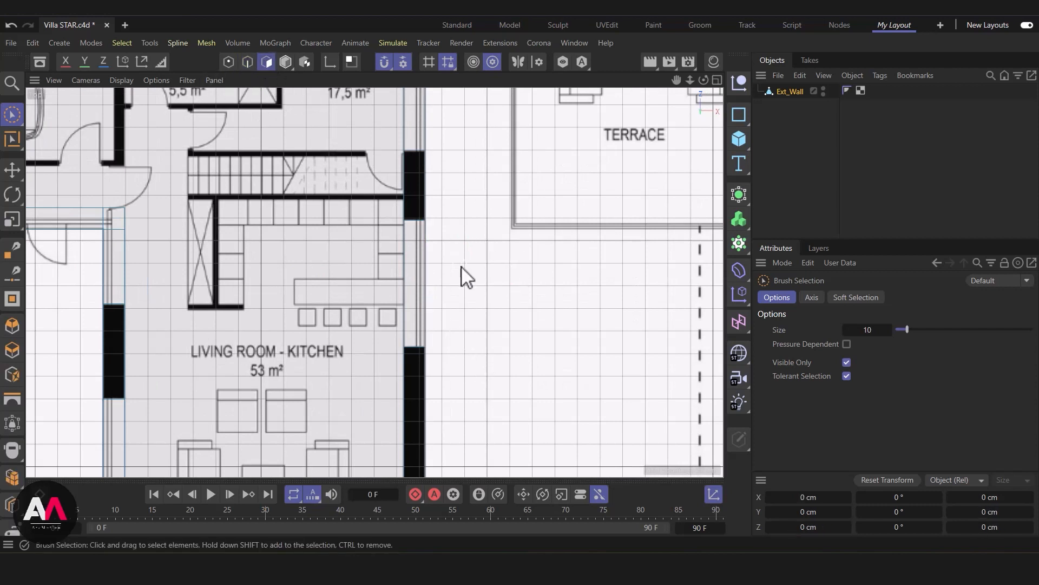
left_click(427, 271)
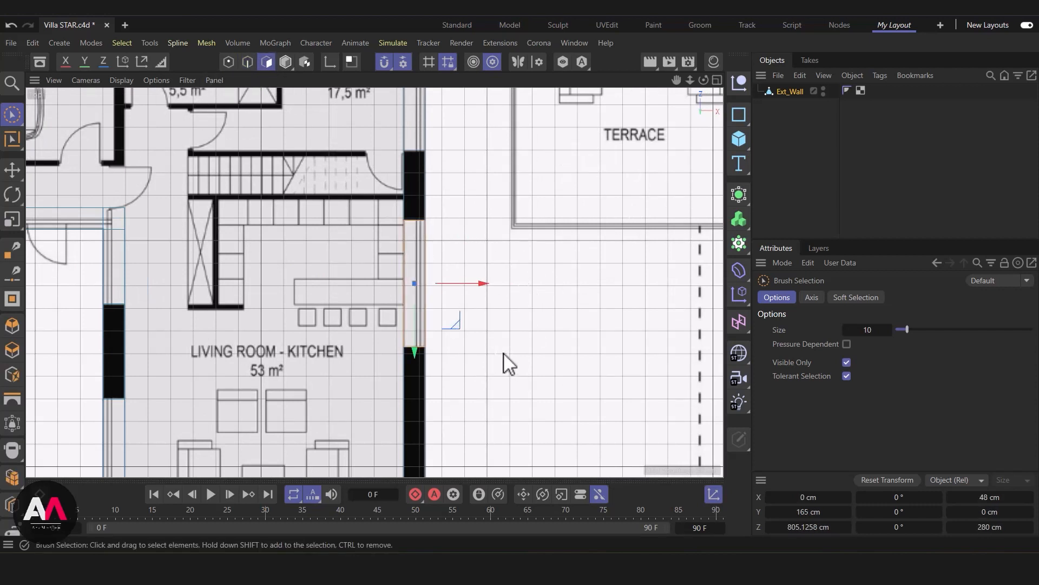
Add the wall's top polygon over the window opening of the 17.5 m² room to the selection
scroll(506, 364, "down", 2)
scroll(547, 335, "down", 2)
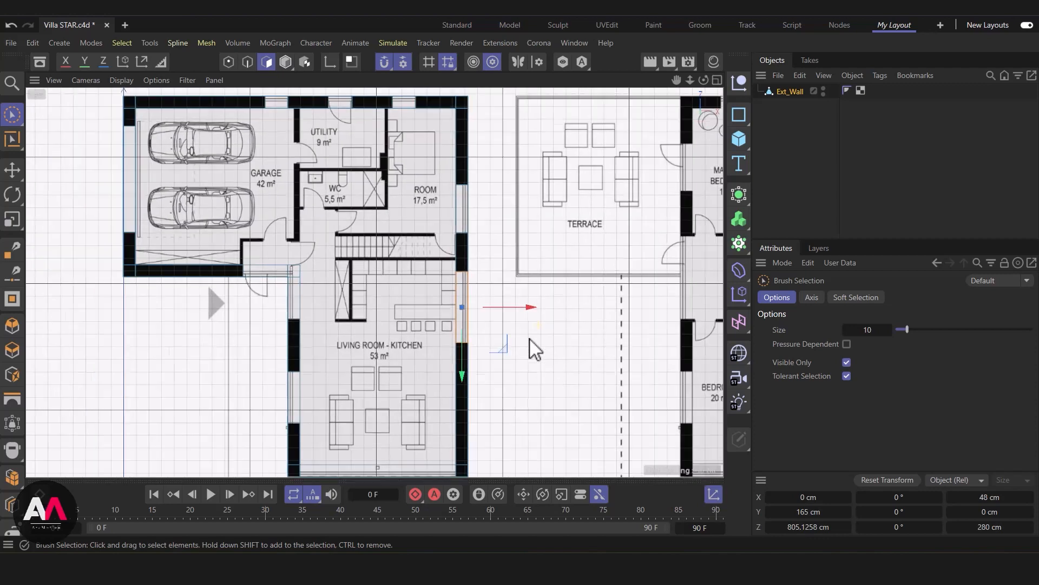
scroll(482, 231, "up", 2)
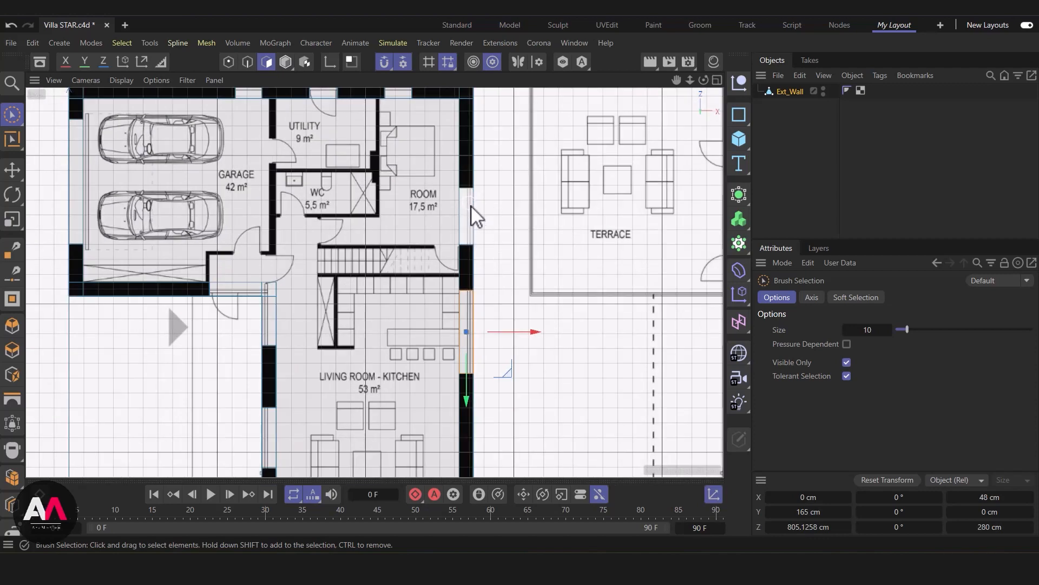
left_click(469, 215, "shift")
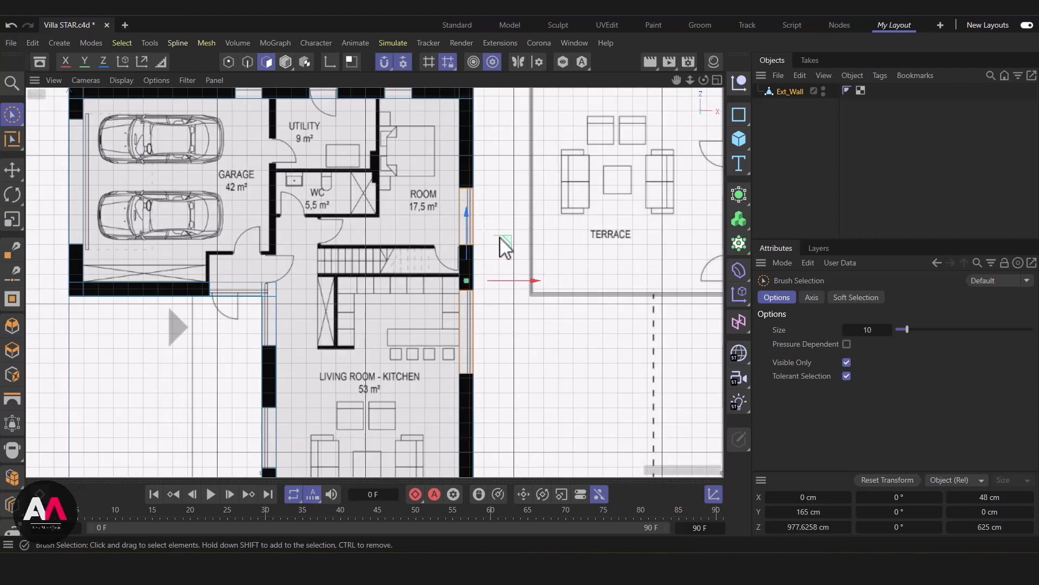
In the perspective view, select the two middle-row window polygons on the outer wall face and split them into a separate object
left_click(718, 81)
left_click(369, 80)
scroll(409, 233, "up", 3)
left_click_drag(409, 234, 365, 248, "alt")
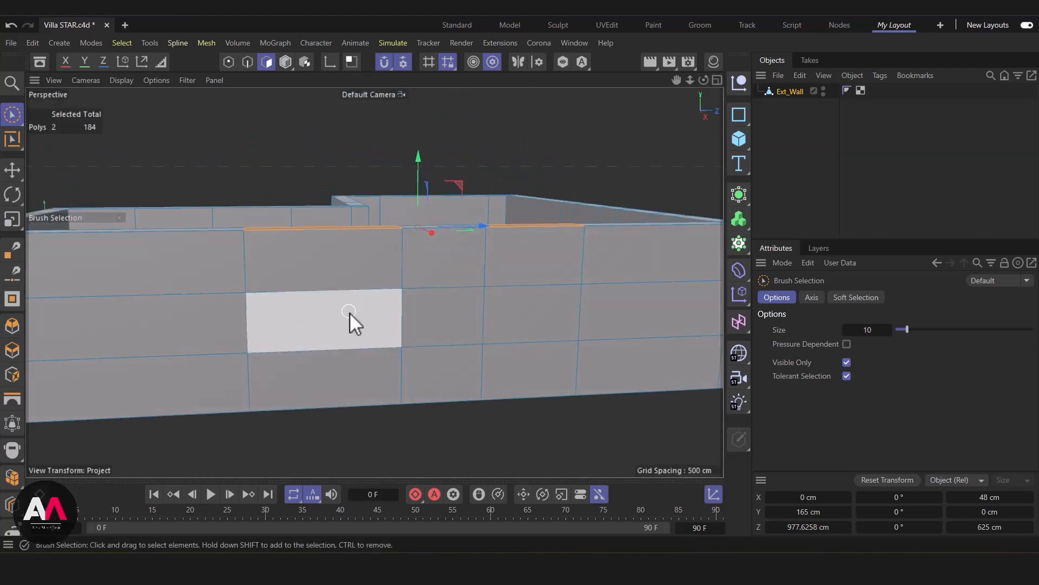
left_click(350, 313)
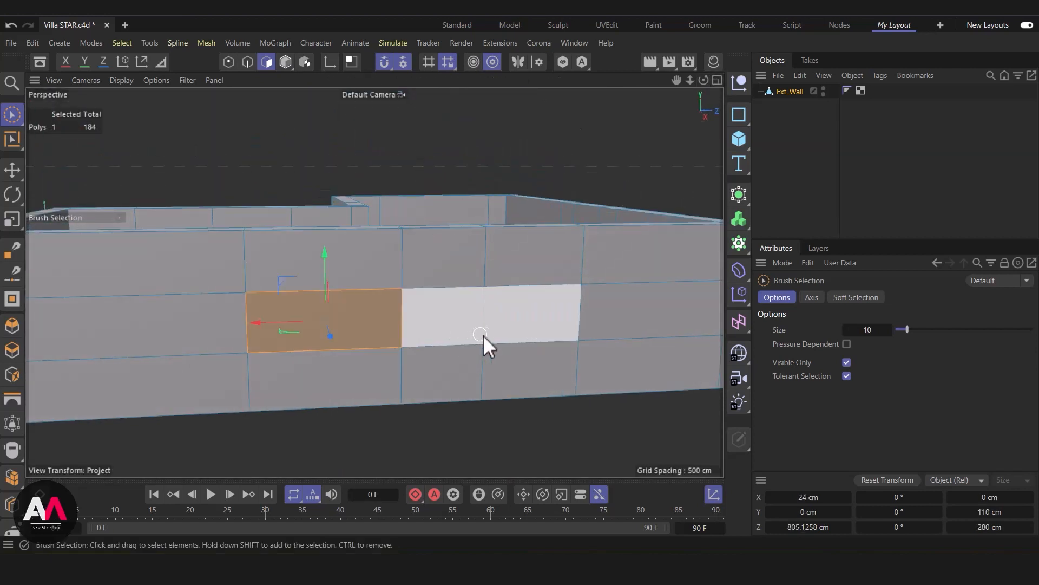
left_click(534, 319, "shift")
left_click_drag(479, 338, 486, 305, "alt")
right_click(380, 291)
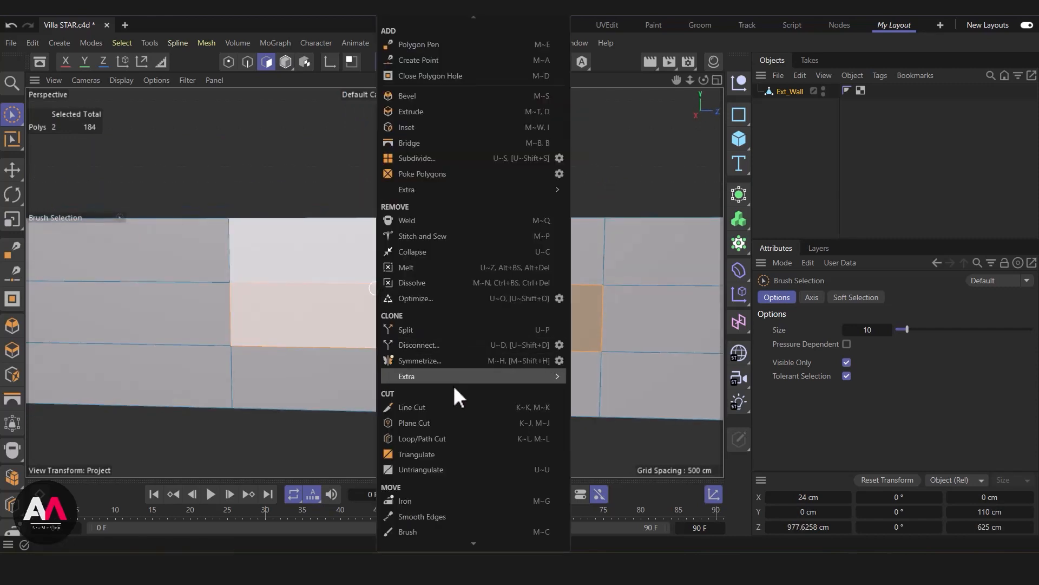
left_click(422, 329)
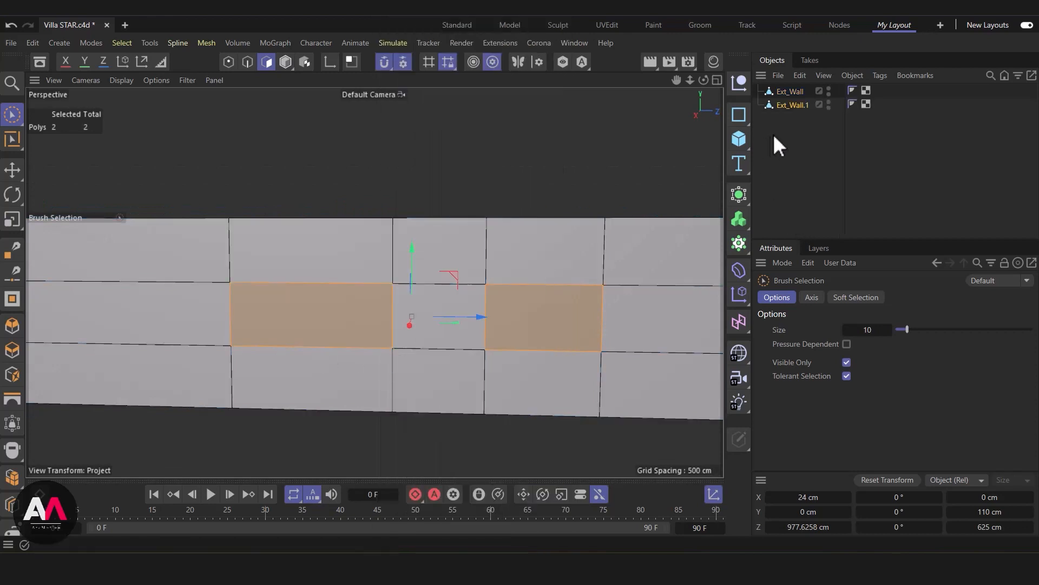
Rename the split-off window object as Windows_GF and hide it
double_click(794, 104)
type("Window")
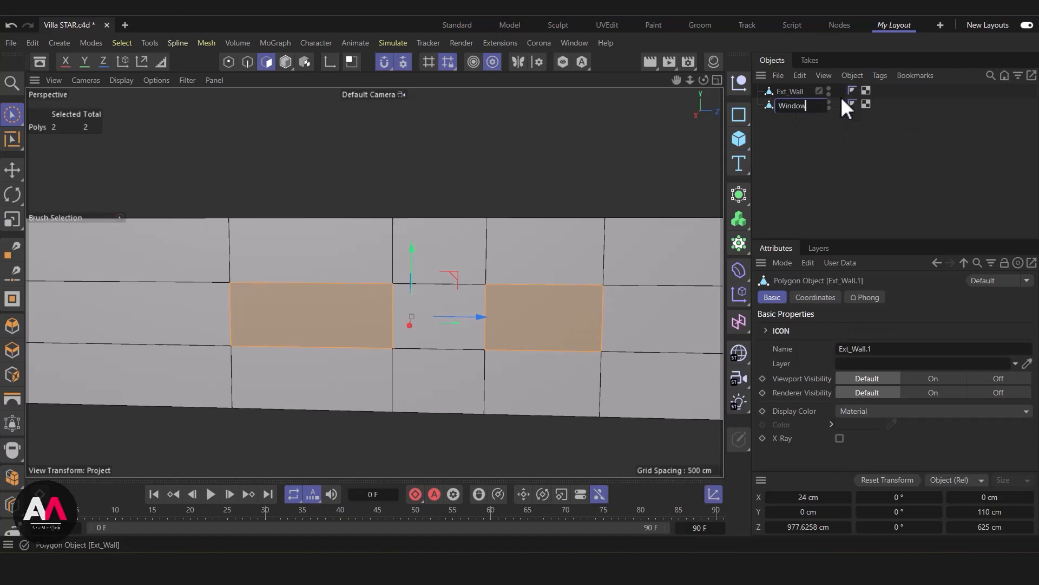
type("s?GF")
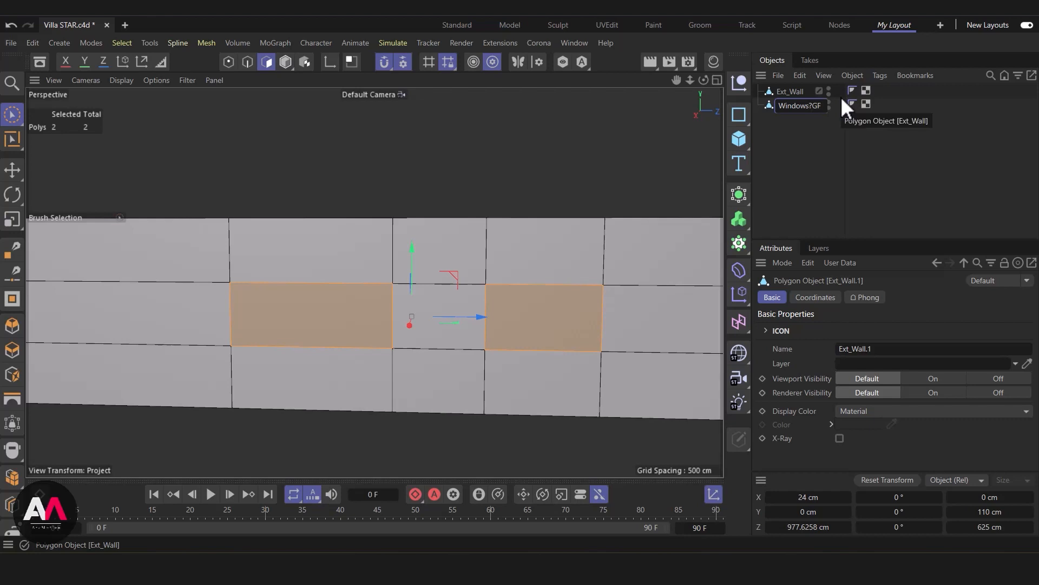
left_click(839, 104, "ctrl")
Add a horizontal loop cut around Ext_Wall's inner faces, 110 cm above the base
left_click(790, 92)
left_click_drag(359, 306, 336, 388, "alt")
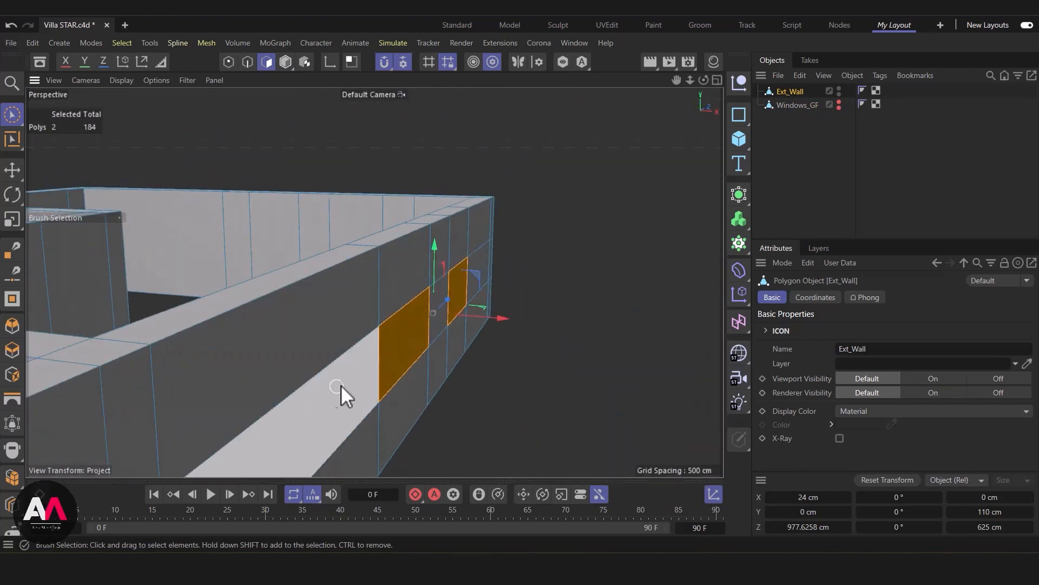
scroll(489, 265, "down", 5)
left_click_drag(336, 329, 344, 371, "alt")
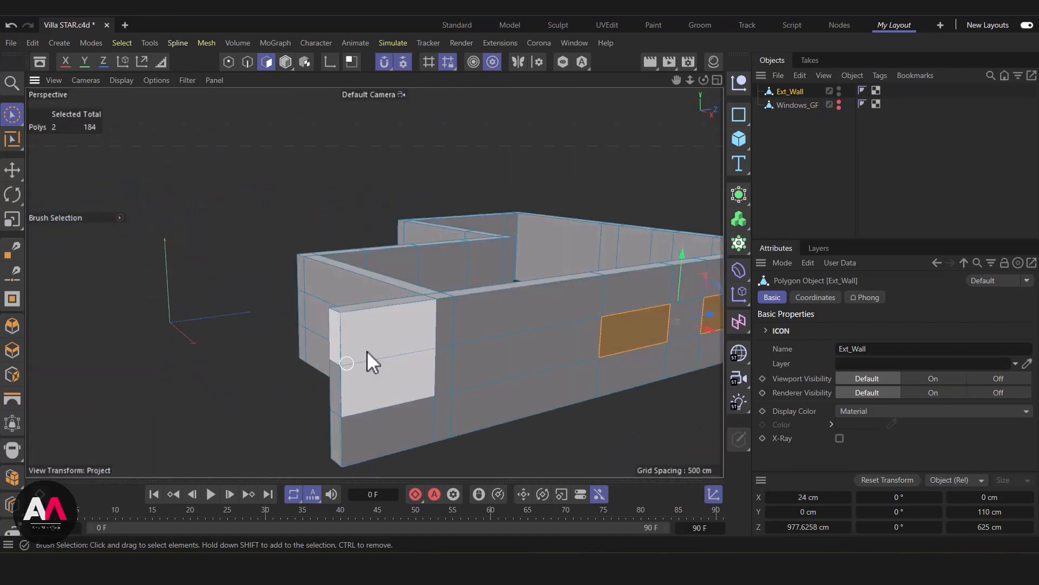
left_click_drag(457, 360, 352, 302, "alt")
key("k")
key("l")
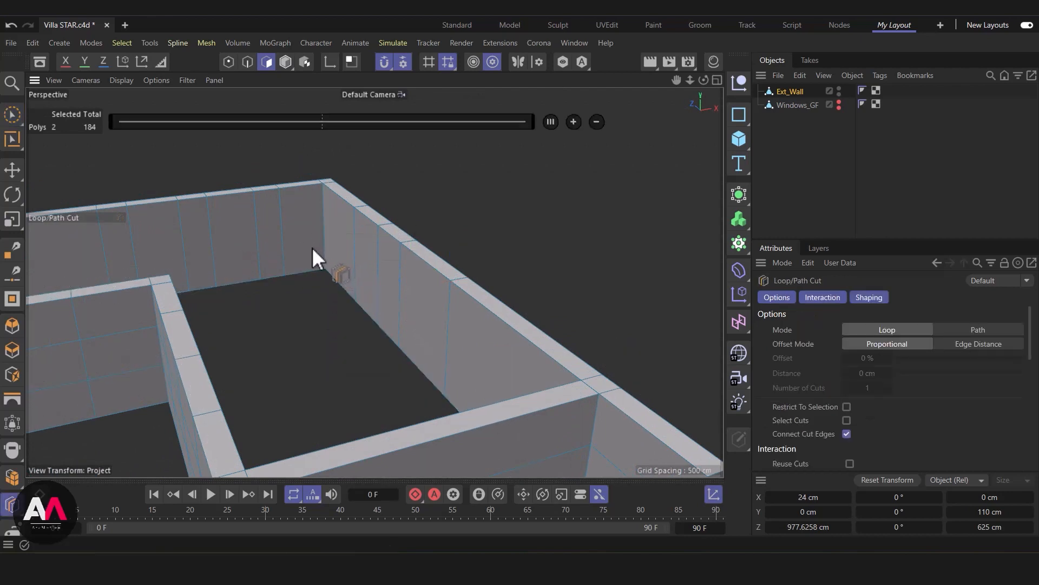
left_click(290, 249)
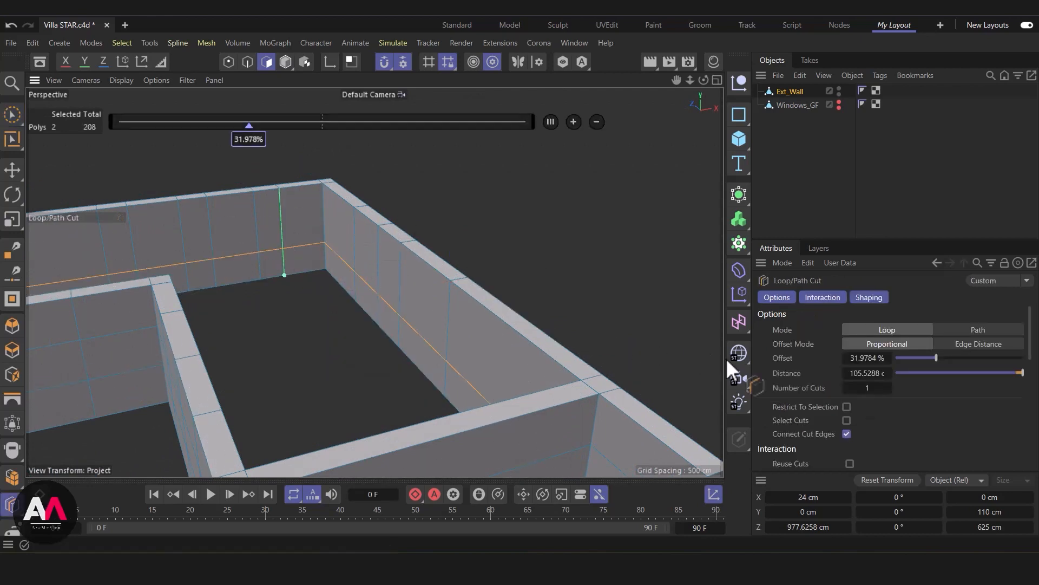
left_click(864, 373)
type("100")
key("Return")
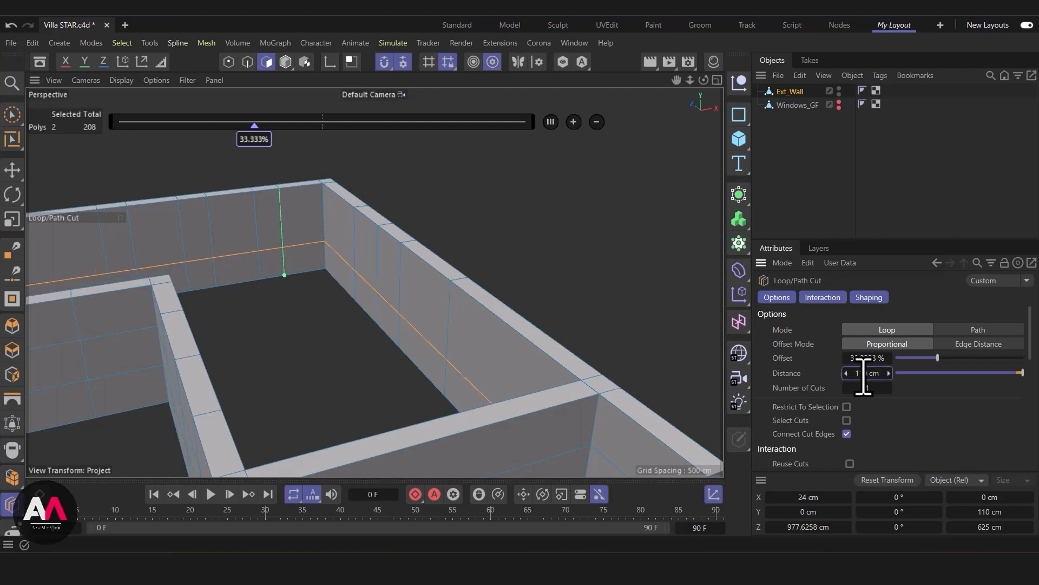
Add a second horizontal loop cut around the inner wall faces, 110 cm above the first inner cut
left_click(285, 216)
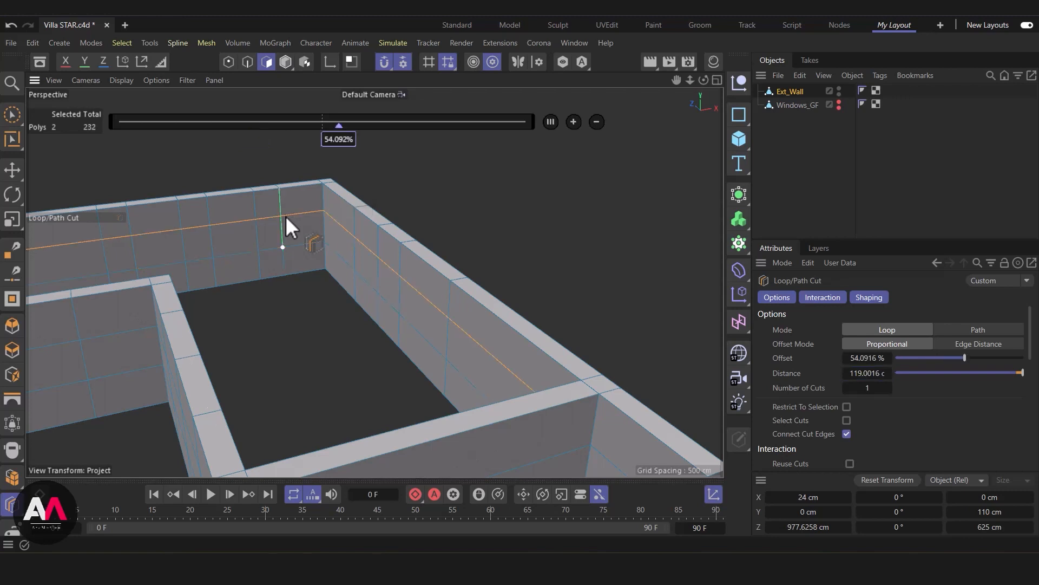
left_click(865, 374)
type("110")
key("Return")
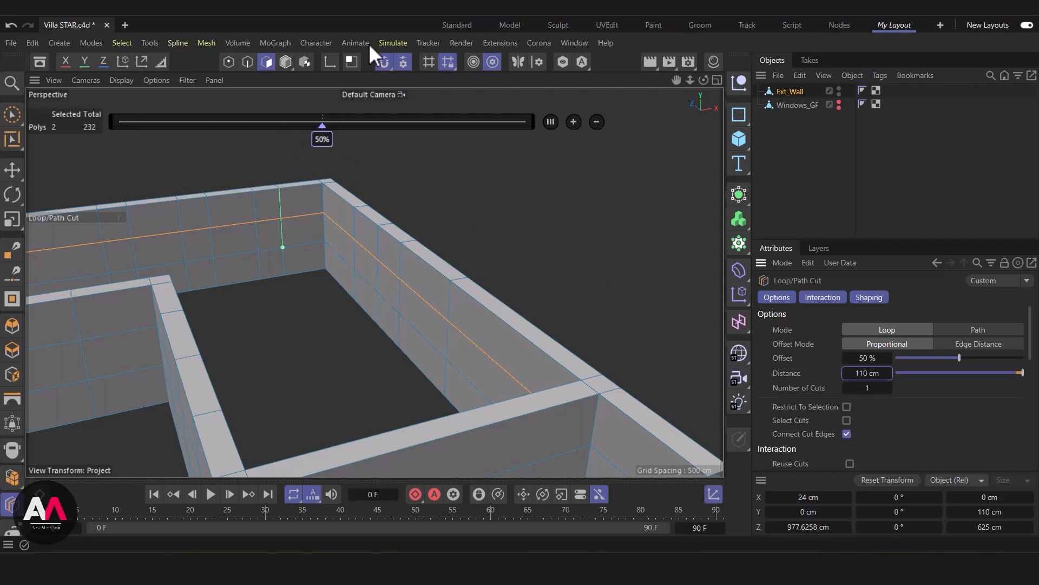
Add the two inner wall polygons directly behind the window polygons to the selection with Brush Selection
mouse_move(459, 334)
left_mouse_down("alt")
mouse_move(273, 288)
mouse_move(324, 343)
mouse_move(320, 360)
left_mouse_up("alt")
left_click(11, 112)
mouse_move(374, 281)
left_mouse_down("alt")
mouse_move(460, 265)
mouse_move(491, 287)
left_mouse_up("alt")
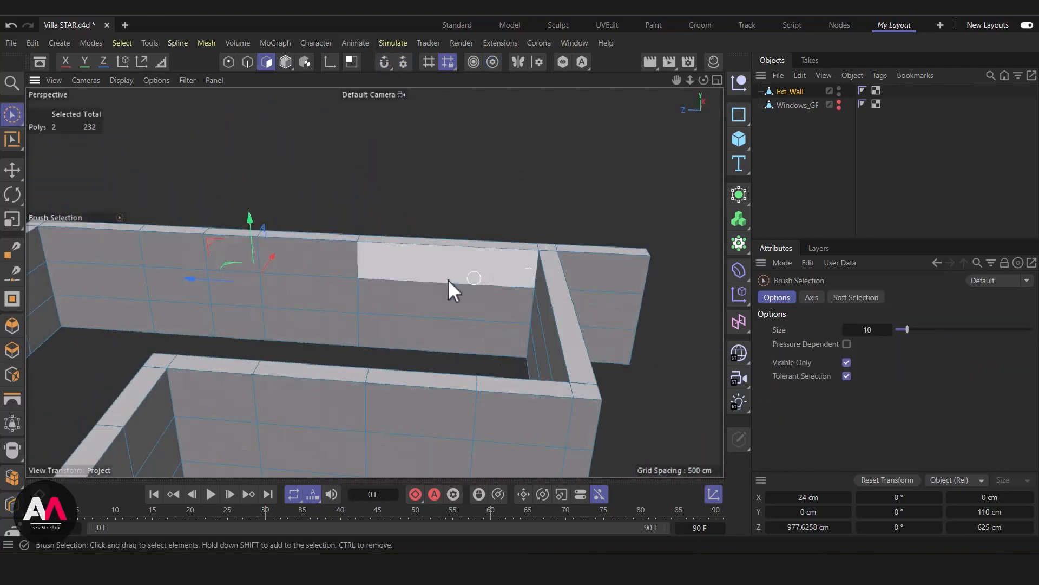
scroll(325, 222, "up", 5)
left_click(440, 292, "shift")
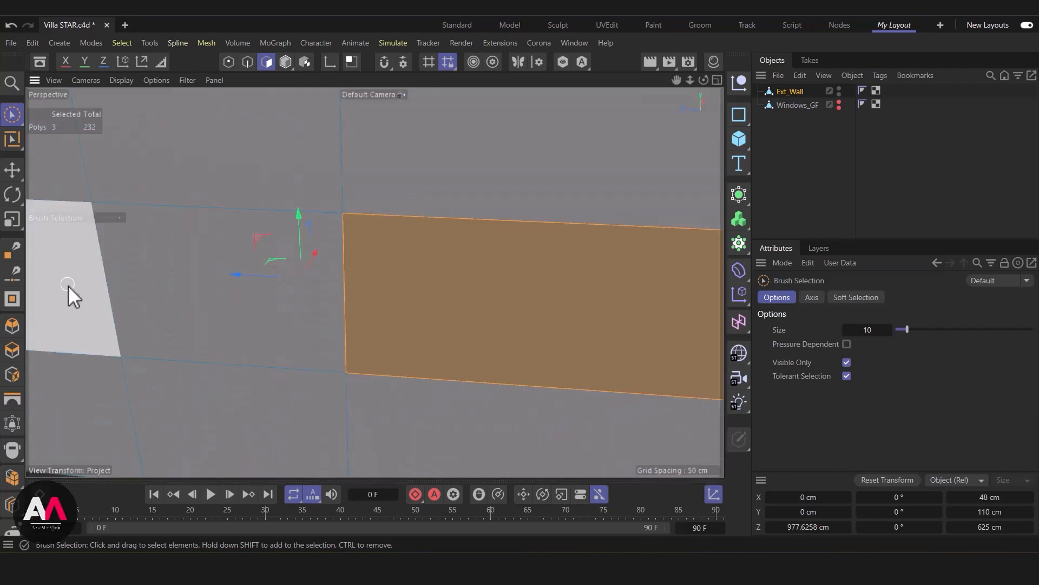
left_click(69, 284, "shift")
Bridge the selected outer and inner polygons of both windows to form openings through the wall
scroll(359, 224, "down", 5)
left_click_drag(317, 261, 146, 259, "alt")
middle_click_drag(548, 304, 590, 374, "alt")
right_click_drag(434, 241, 483, 229, "alt")
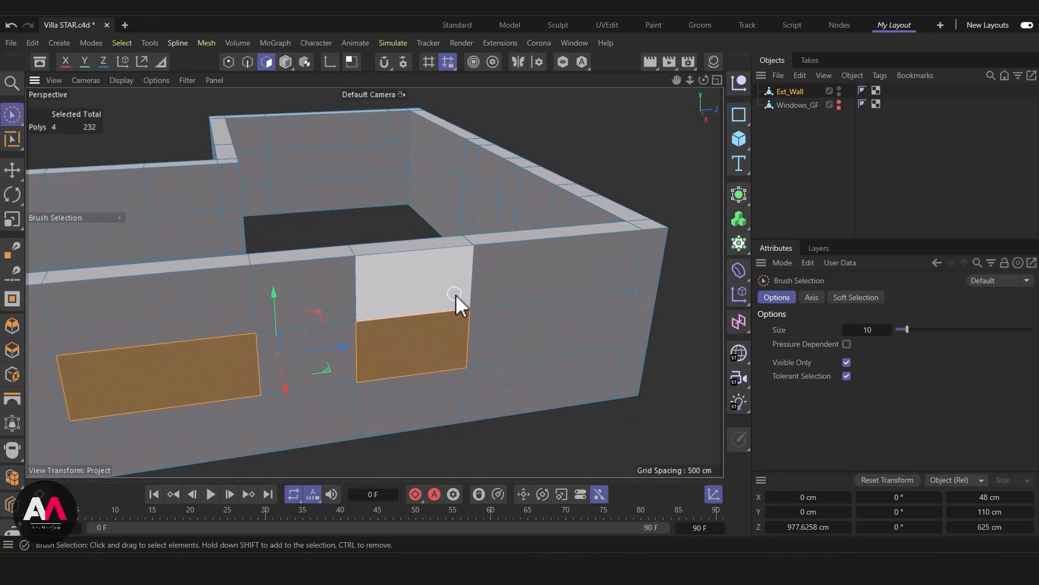
key("m")
key("b")
left_click_drag(465, 376, 455, 363)
left_click_drag(241, 387, 214, 367)
left_click_drag(354, 317, 703, 100, "alt")
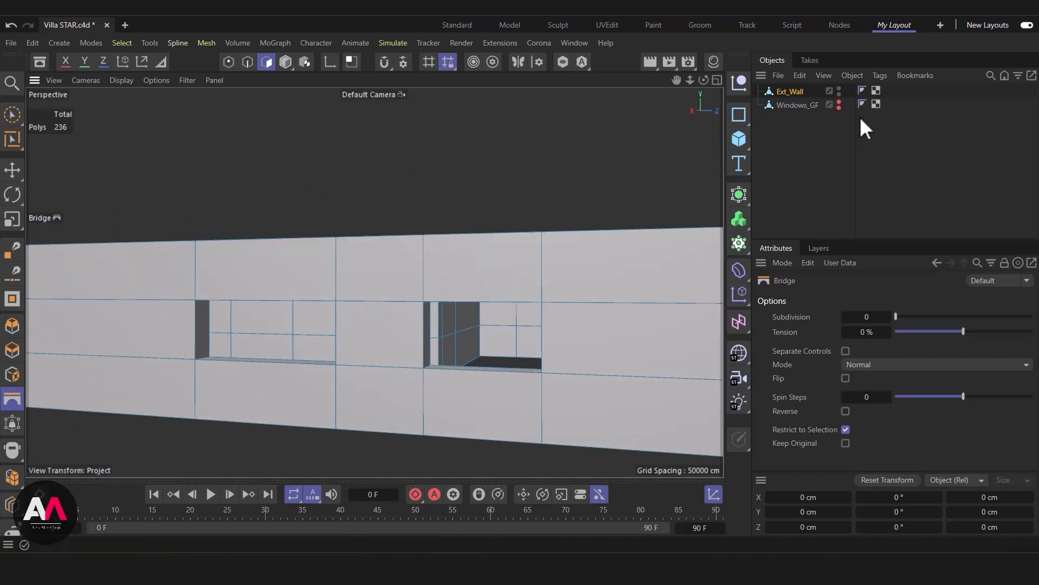
Make the Windows_GF object visible again and select it for polygon editing
left_click(840, 103)
left_click(797, 105)
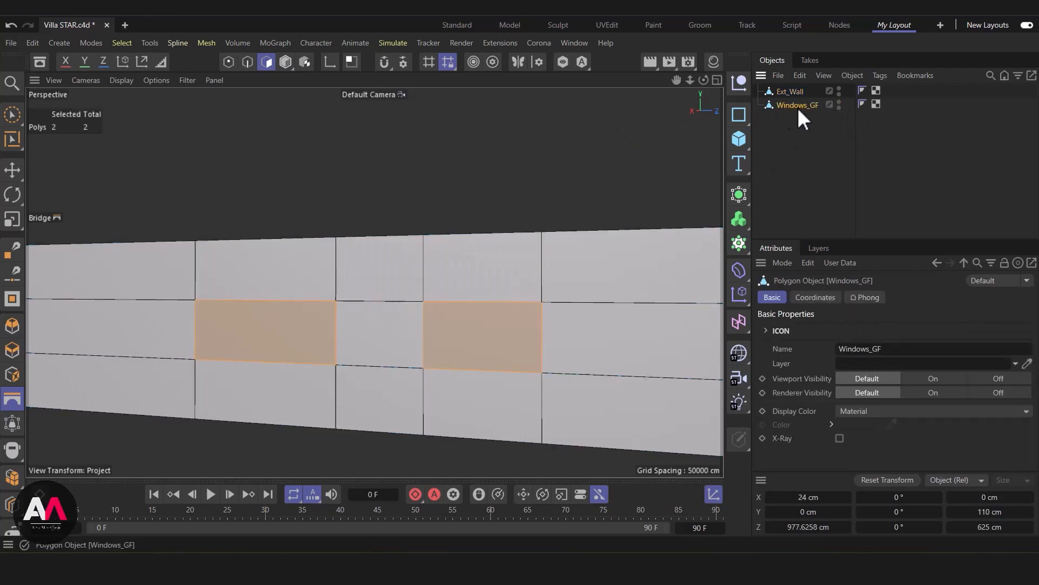
left_click_drag(302, 308, 412, 296, "alt")
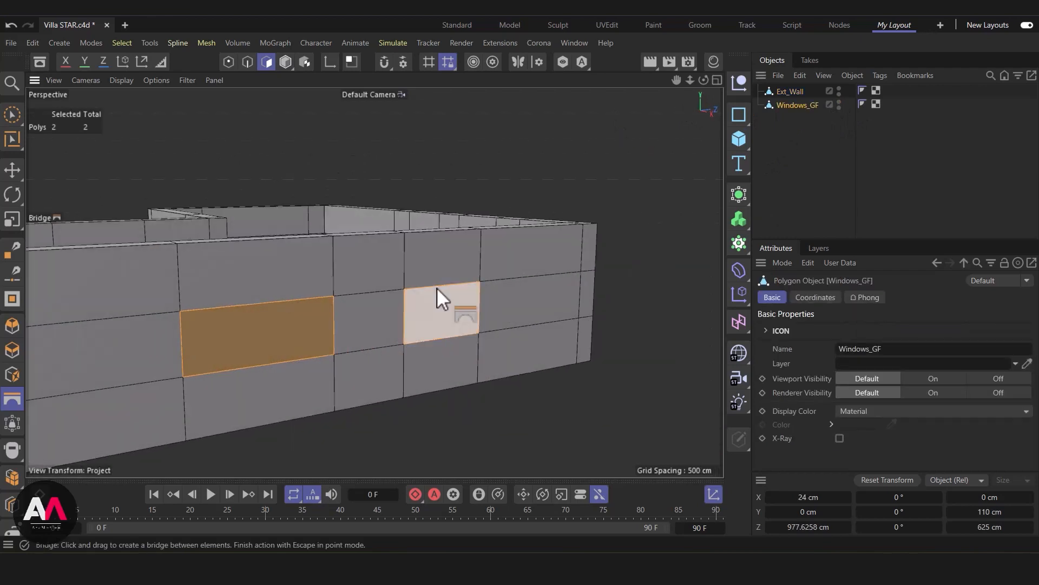
mouse_move(294, 272)
left_mouse_down("alt")
mouse_move(170, 301)
mouse_move(138, 295)
left_mouse_up("alt")
left_click(12, 111)
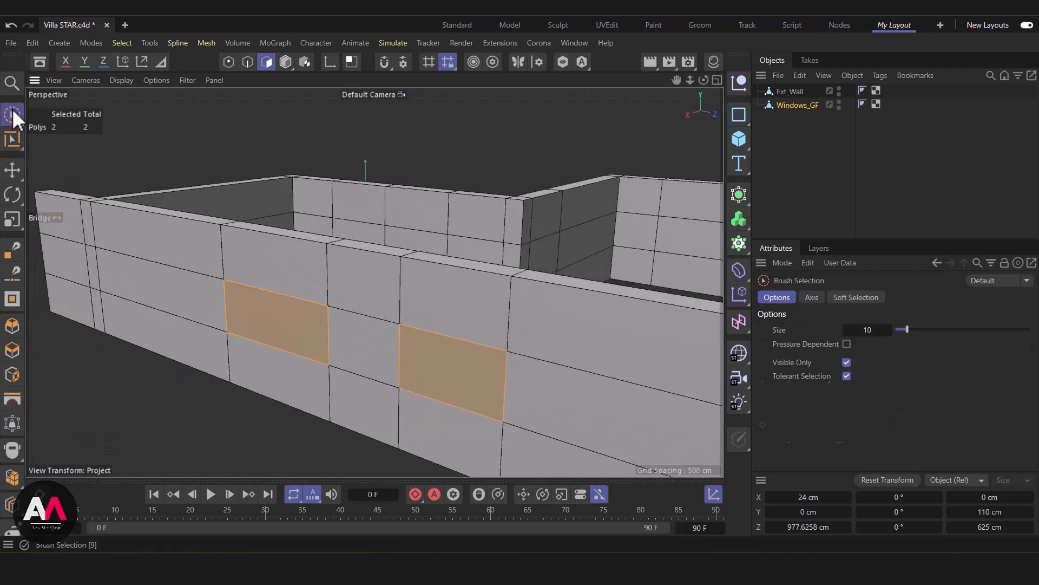
Extrude both Windows_GF polygons outward by 12 cm with Create Caps enabled
right_click_drag(470, 373, 488, 362, "alt")
left_click_drag(417, 375, 388, 348, "alt")
right_click_drag(388, 348, 411, 342, "alt")
key("d")
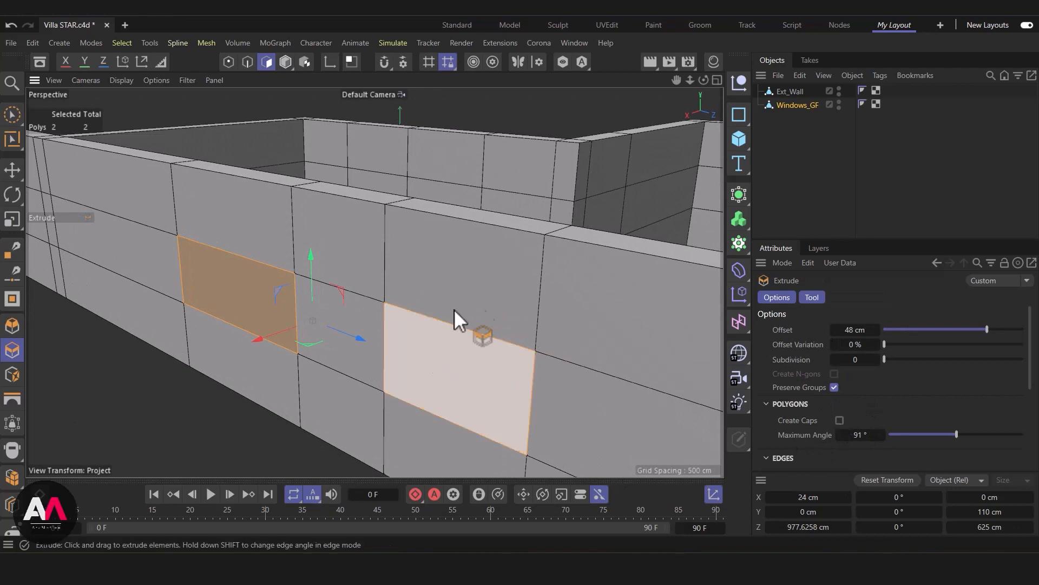
left_click(840, 421)
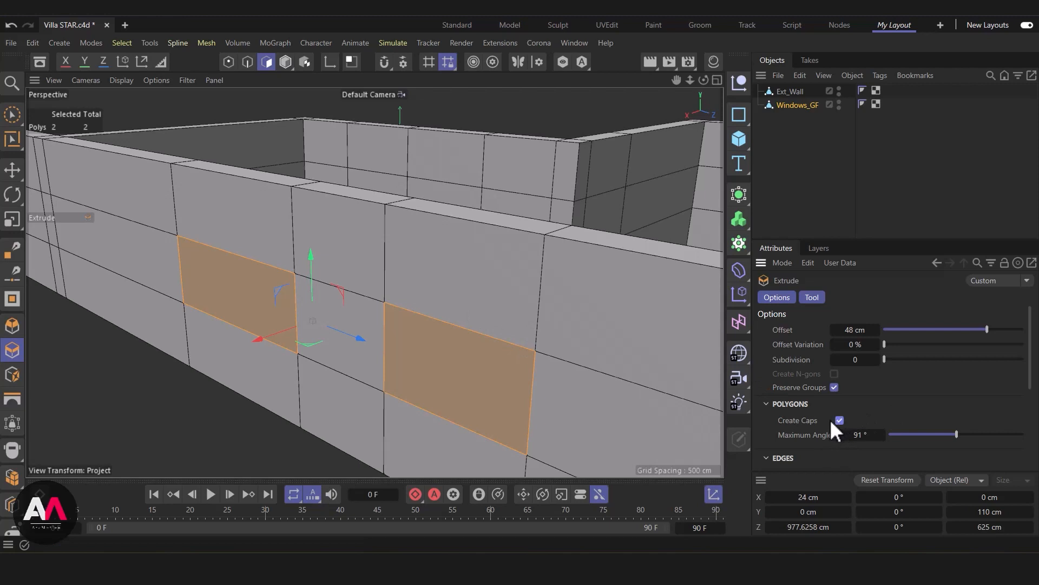
scroll(424, 394, "up", 2)
left_click_drag(425, 394, 437, 395)
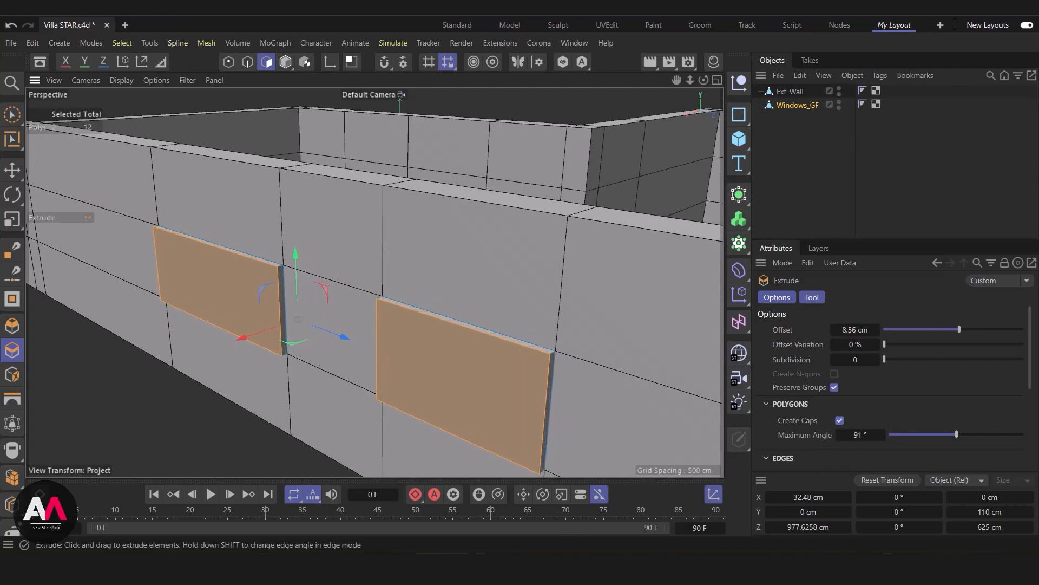
left_click(851, 330)
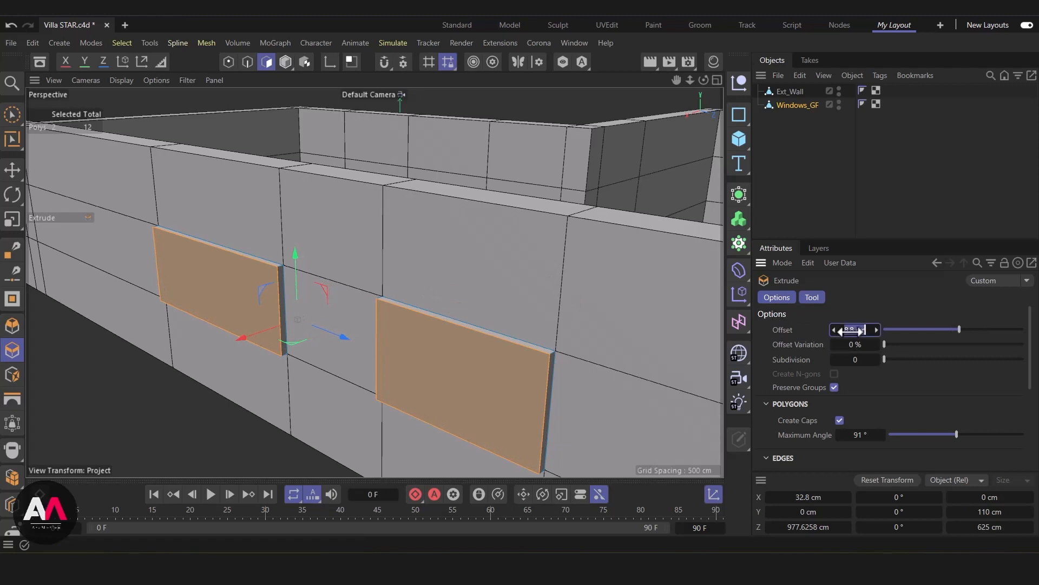
left_click_drag(850, 331, 850, 332)
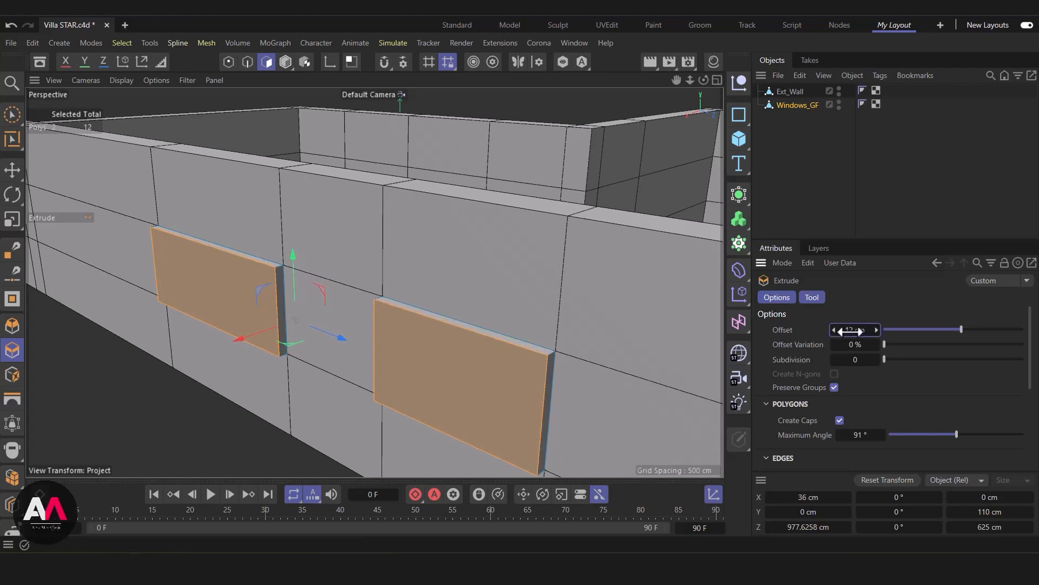
Isolate the extruded window panels to examine them, and bring the whole model back into view
left_click(563, 61)
left_click_drag(407, 280, 455, 269, "alt")
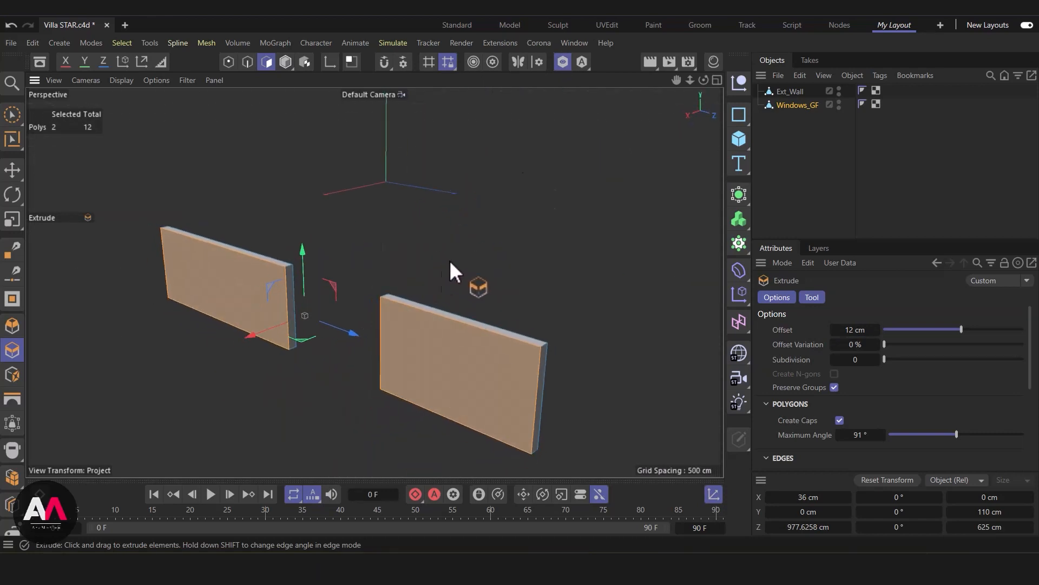
left_click(557, 60)
left_click_drag(446, 347, 596, 244, "alt")
In model mode, move Windows_GF along the X axis into the wall openings, to about X 1319 cm
left_click(800, 105)
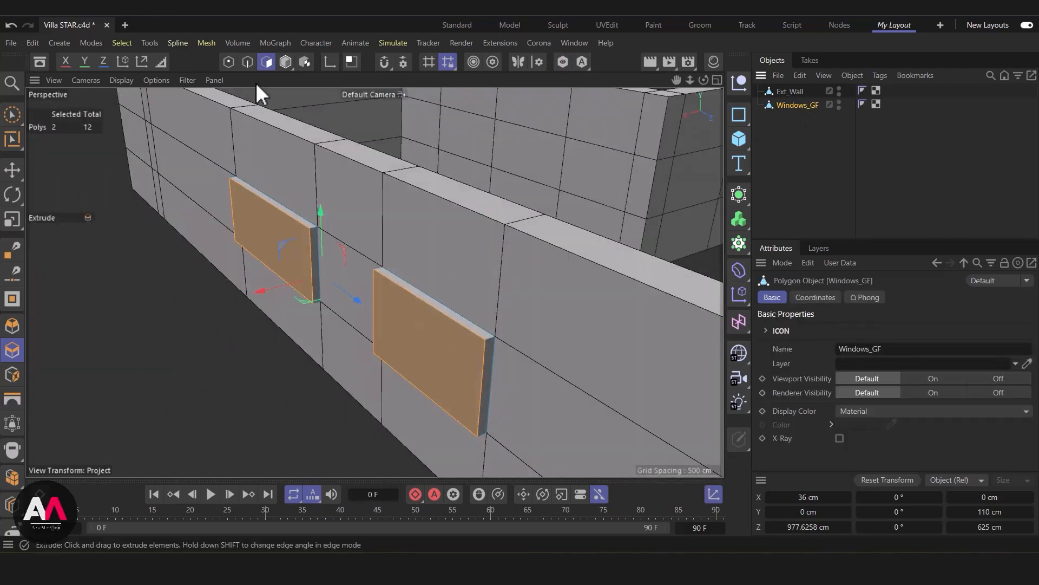
left_click(284, 62)
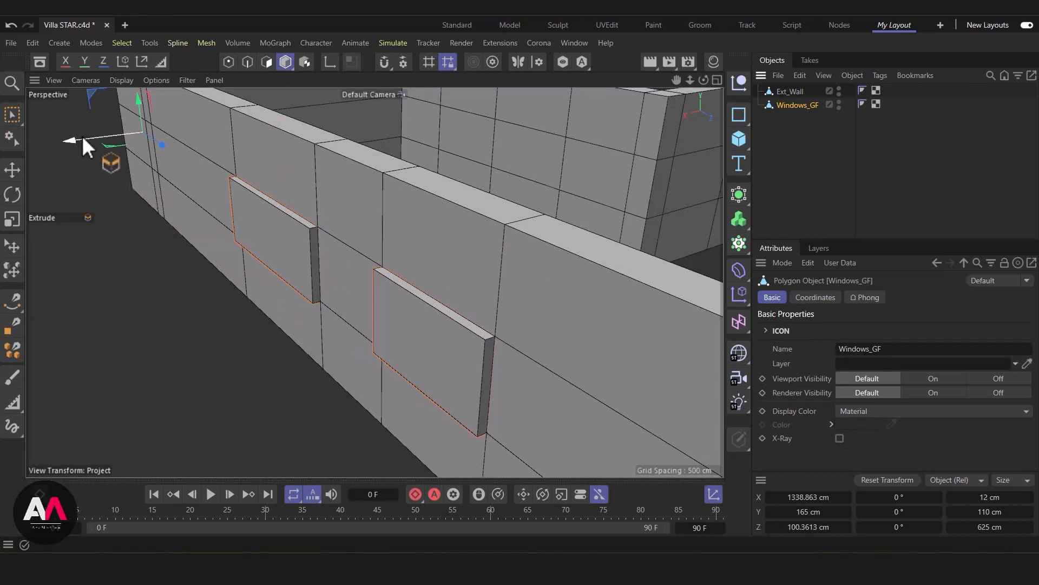
key("e")
left_click_drag(86, 138, 95, 139)
left_click_drag(314, 297, 415, 246, "alt")
middle_click_drag(399, 263, 397, 274, "alt")
left_click_drag(402, 283, 379, 357, "alt")
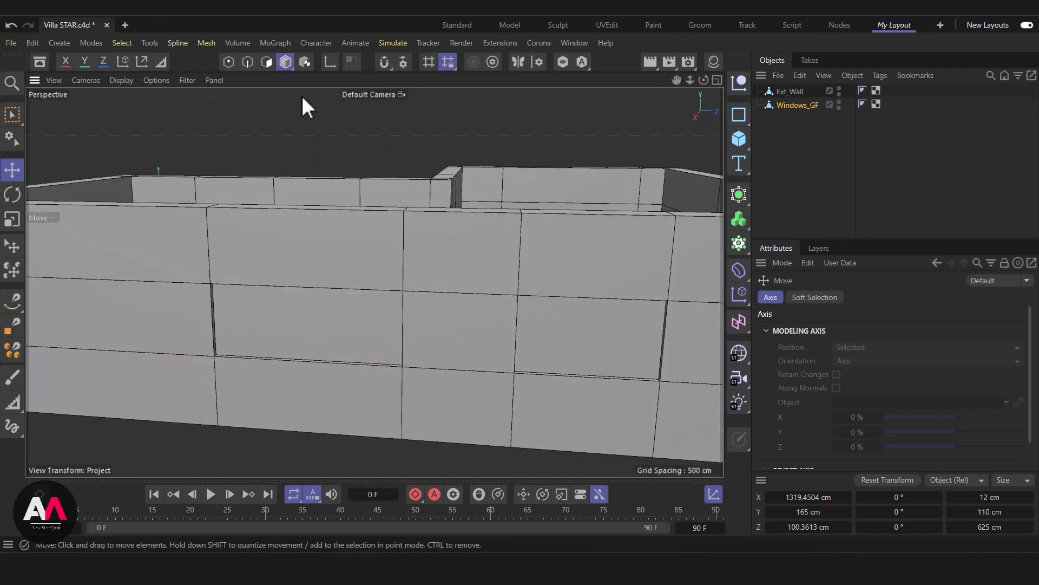
In polygon mode, add a vertical loop cut to the wider window panel, 100 cm from its end farthest from the other window
left_click(266, 62)
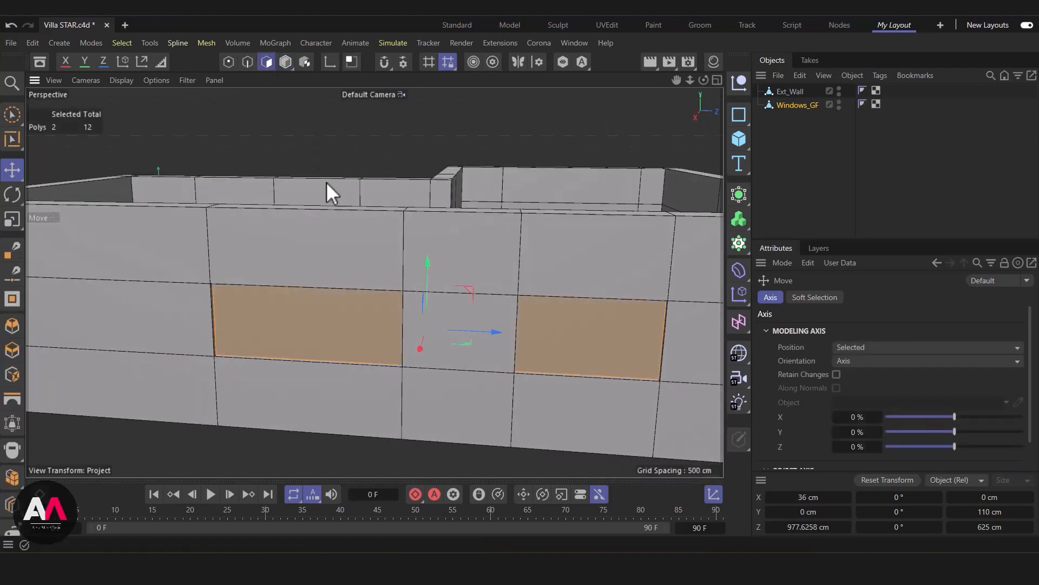
left_click(12, 114)
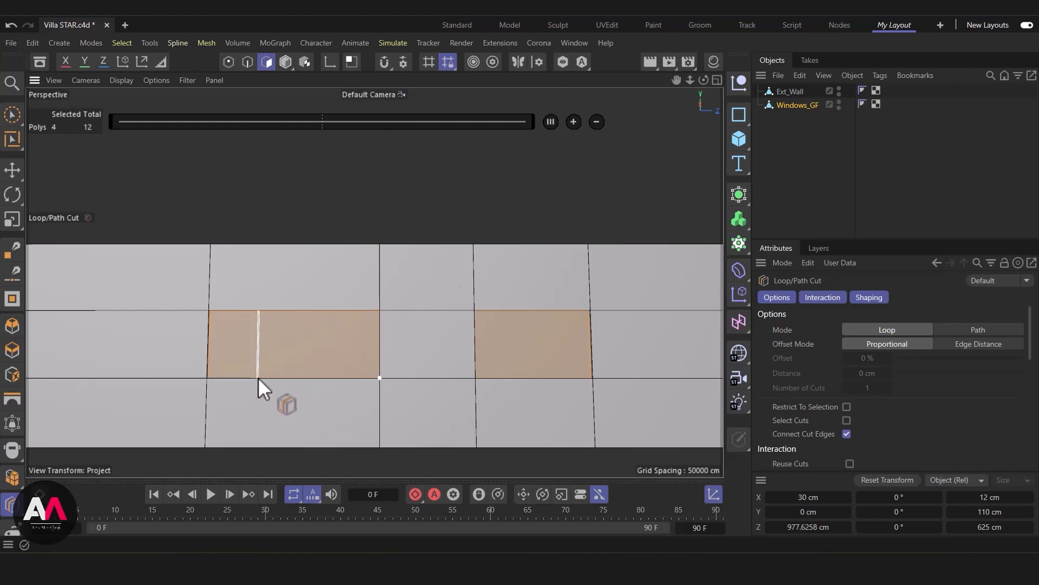
left_click(259, 313)
left_click(864, 373)
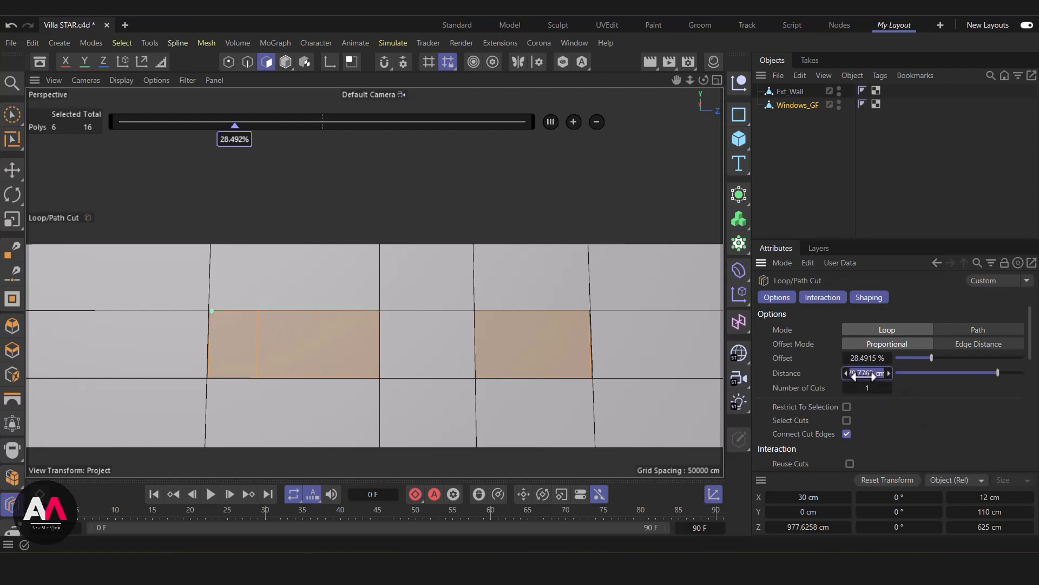
type("100")
key("Return")
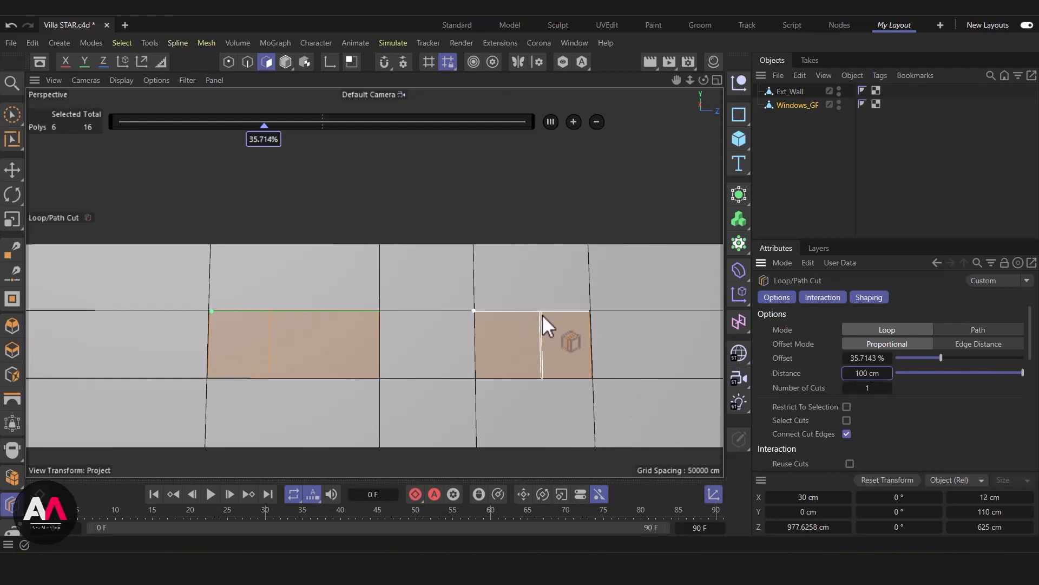
Add a vertical loop cut to the narrower window panel, 100 cm from its end farthest from the wider window
left_click(541, 375)
left_click(870, 375)
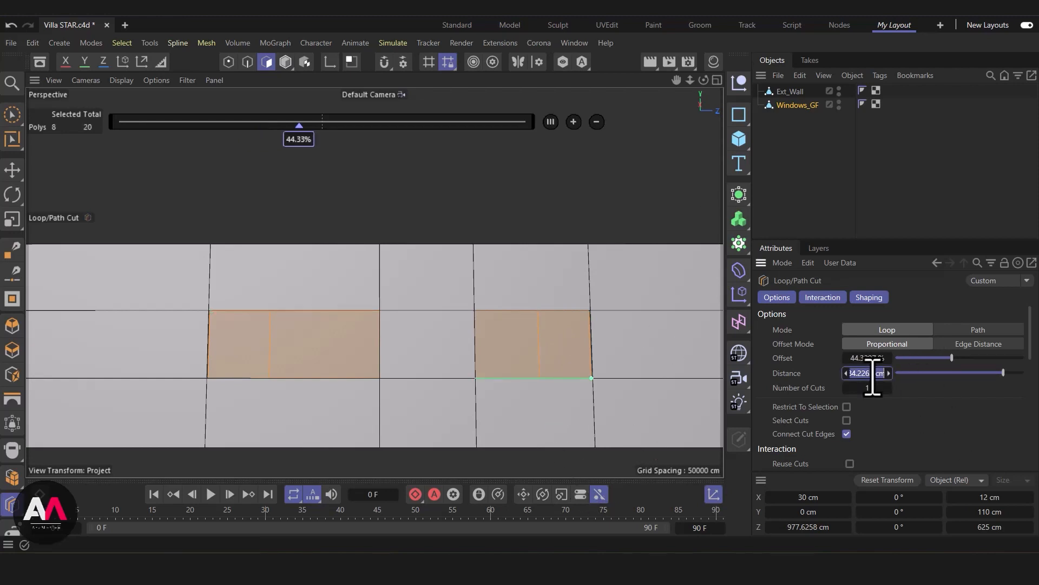
type("100")
key("Return")
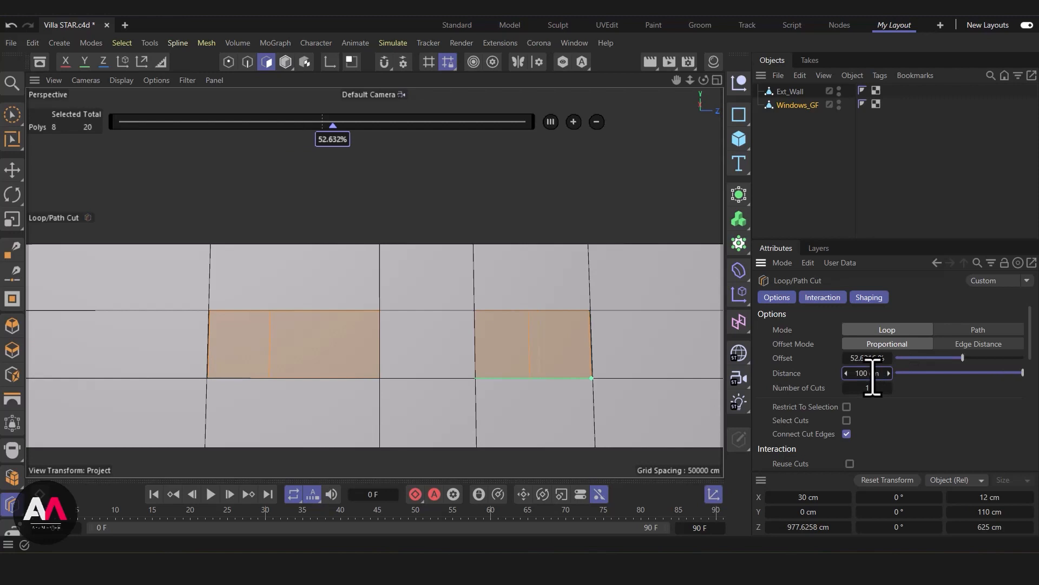
Inset the selected window panel polygons of Windows_GF by 5 cm to form the outer frames
mouse_move(494, 369)
left_mouse_down("alt")
mouse_move(420, 367)
mouse_move(395, 343)
mouse_move(460, 388)
left_mouse_up("alt")
key("space")
mouse_move(409, 254)
left_mouse_down("alt")
mouse_move(80, 272)
mouse_move(408, 264)
mouse_move(458, 240)
left_mouse_up("alt")
right_click(458, 241)
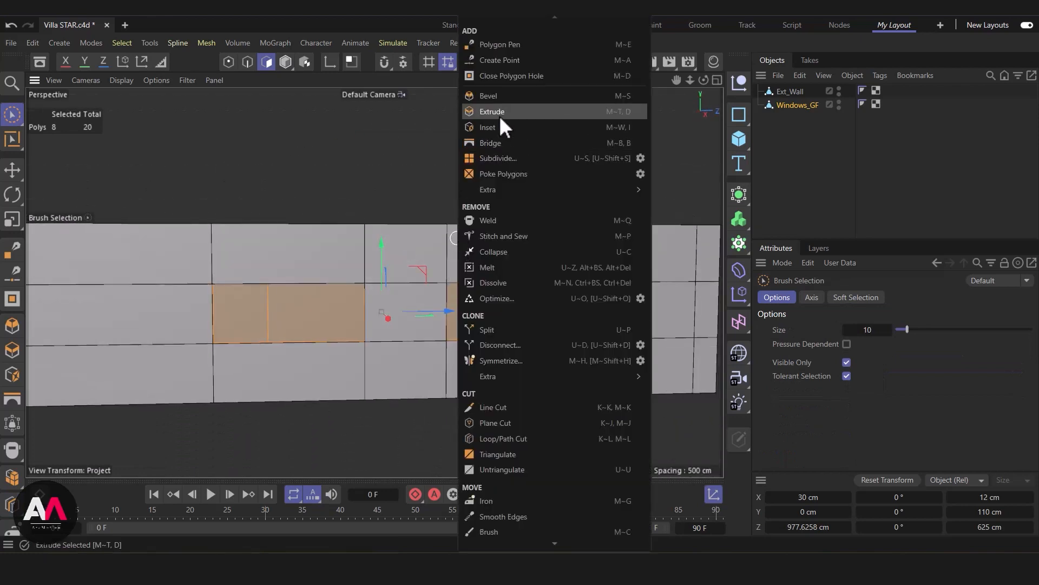
left_click(487, 128)
scroll(387, 301, "up", 5)
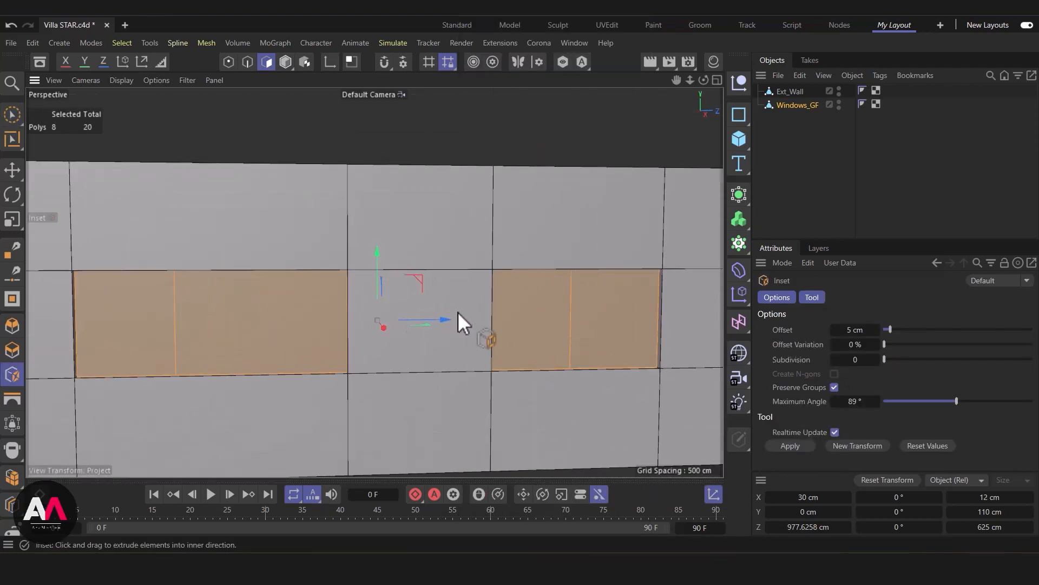
left_click_drag(524, 239, 537, 239)
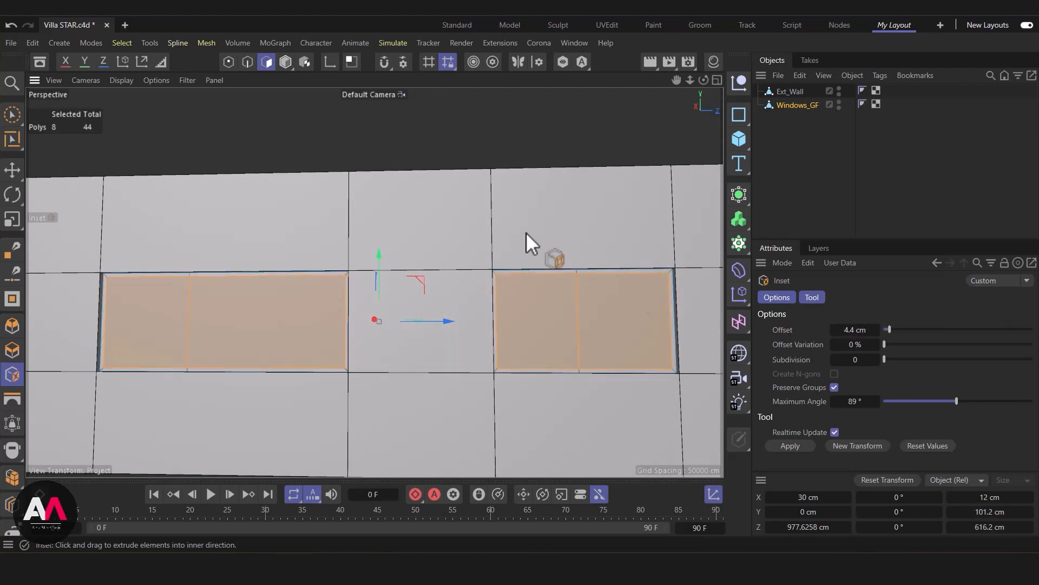
double_click(852, 329)
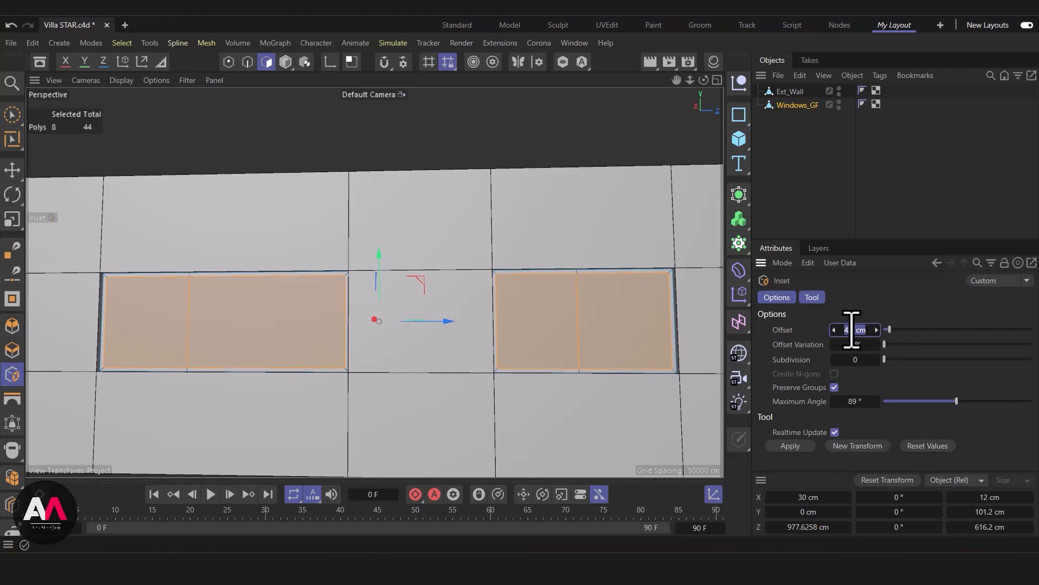
key("Return")
In edge mode, loop-select the vertical divider edges of both window panels and bevel them with a 2.5 cm offset
left_click_drag(573, 359, 493, 328, "alt")
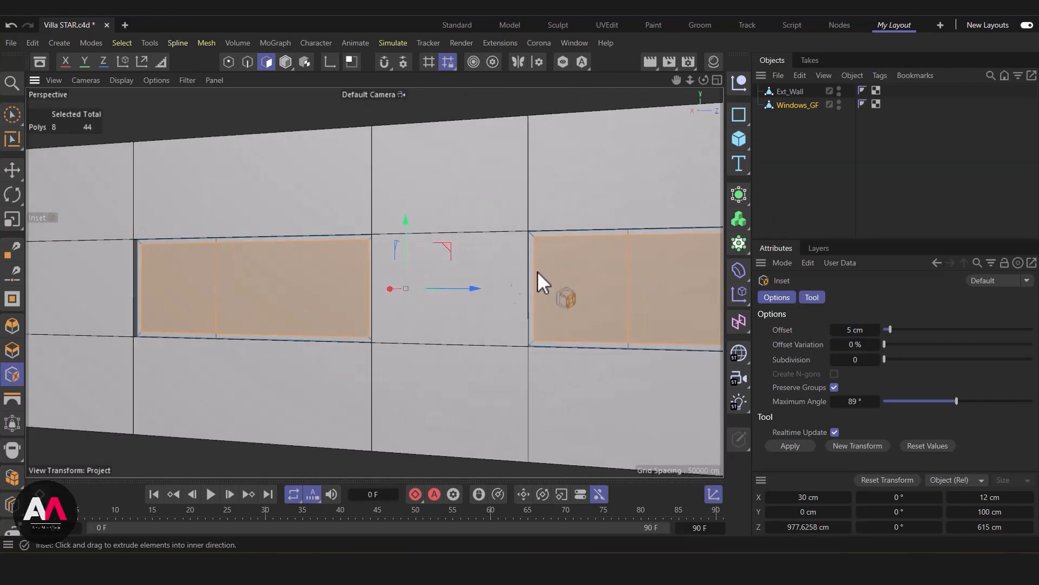
left_click(248, 62)
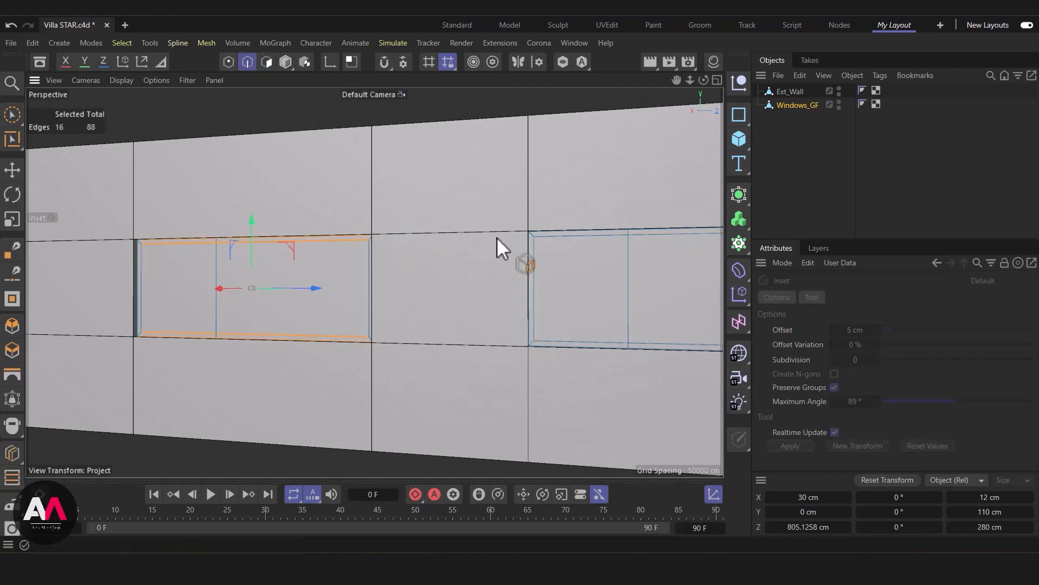
key("u")
key("l")
left_click(633, 286)
left_click(214, 287, "shift")
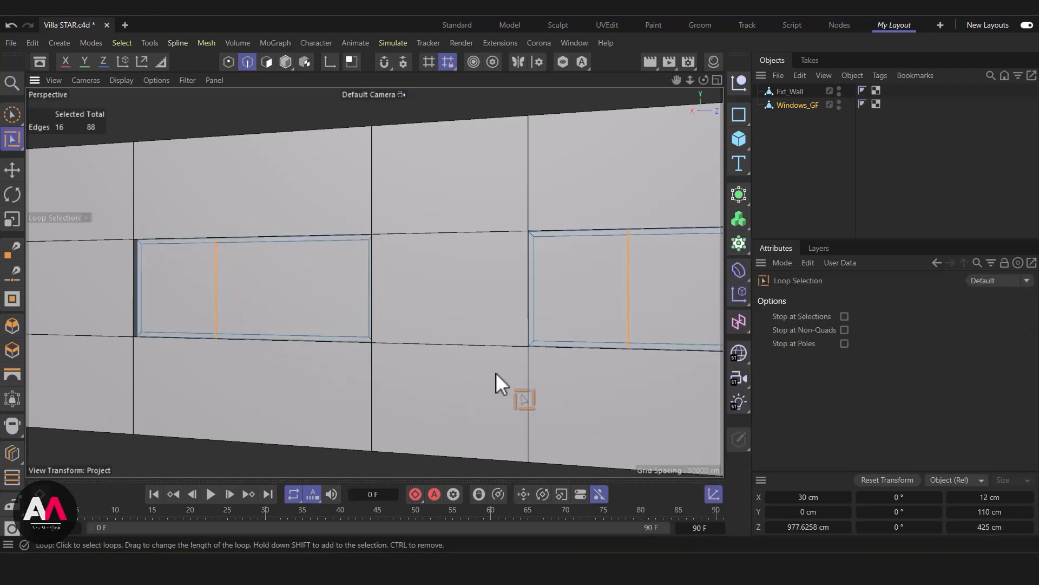
middle_click_drag(458, 285, 402, 280, "alt")
right_click(439, 272)
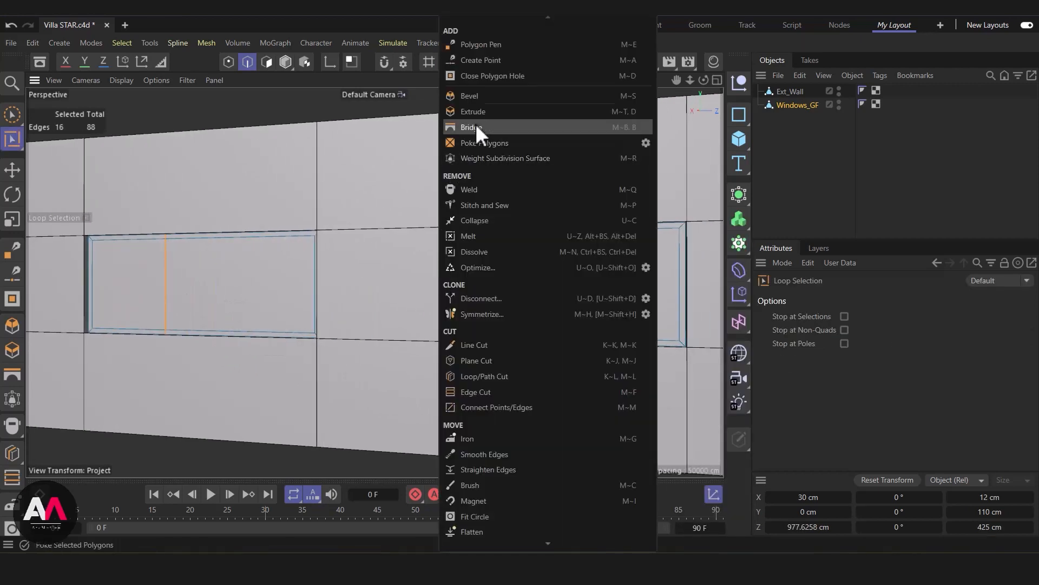
left_click(490, 96)
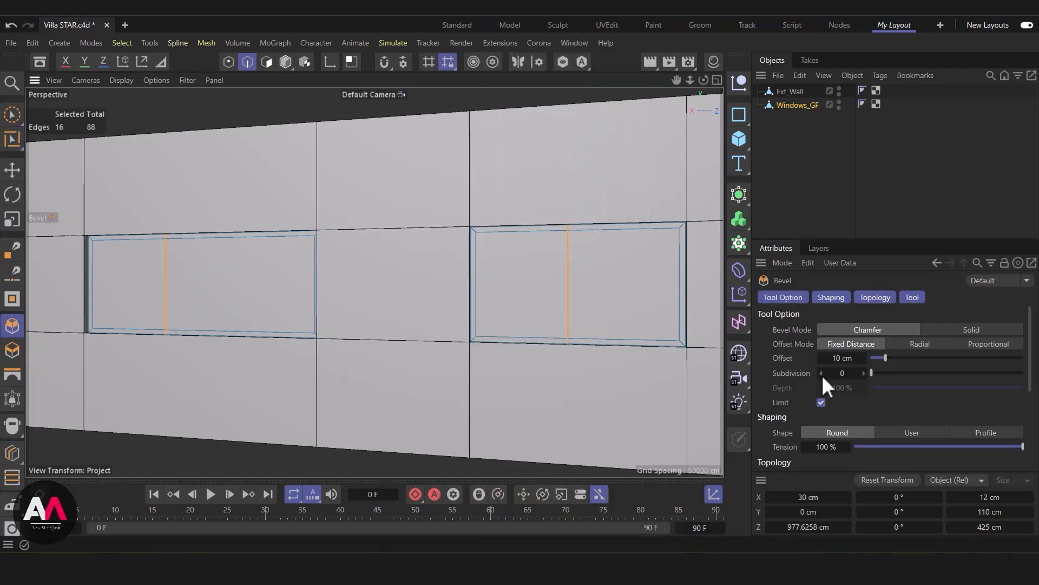
scroll(626, 266, "up", 3)
left_click_drag(616, 305, 628, 305)
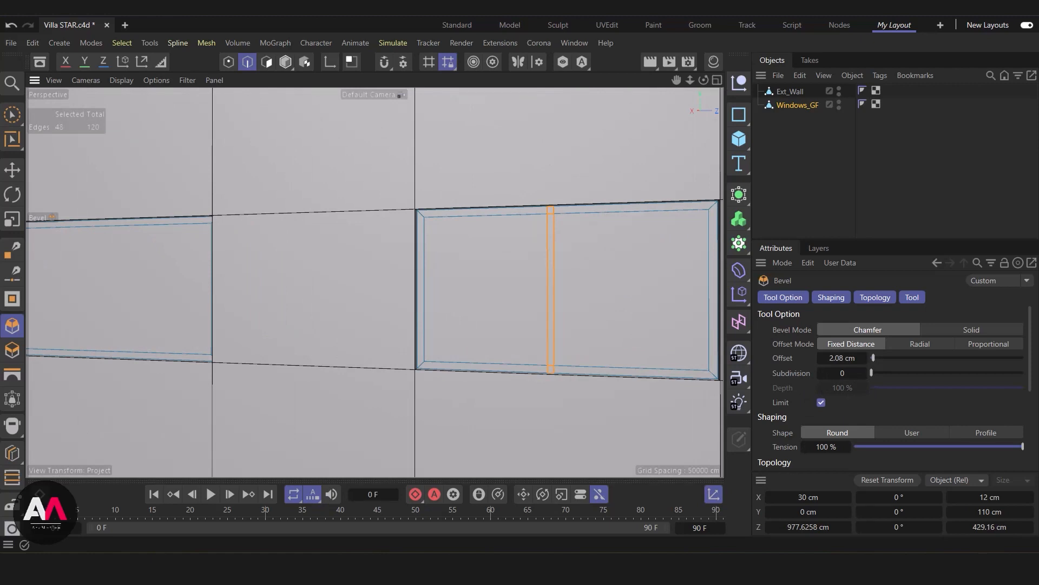
left_click_drag(846, 359, 849, 359)
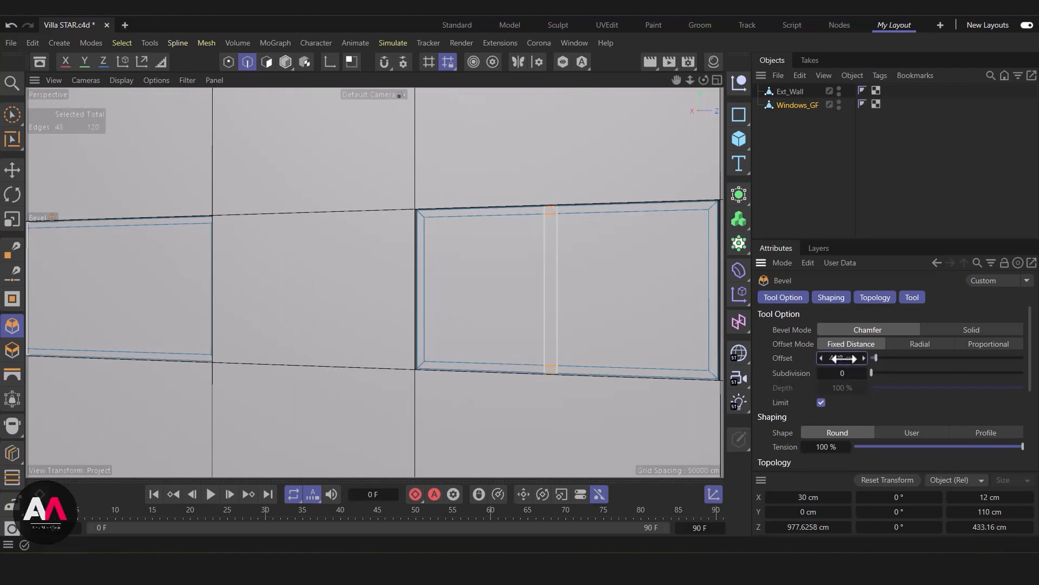
double_click(844, 359)
type("2.5")
key("Return")
In polygon mode, extrude the selected panes of both windows inward by -1.92 cm with Create Caps turned off
scroll(632, 342, "down", 3)
left_click_drag(424, 349, 509, 303, "alt")
scroll(509, 303, "down", 4)
mouse_move(320, 323)
left_mouse_down("alt")
mouse_move(342, 379)
mouse_move(254, 325)
left_mouse_up("alt")
left_click(11, 114)
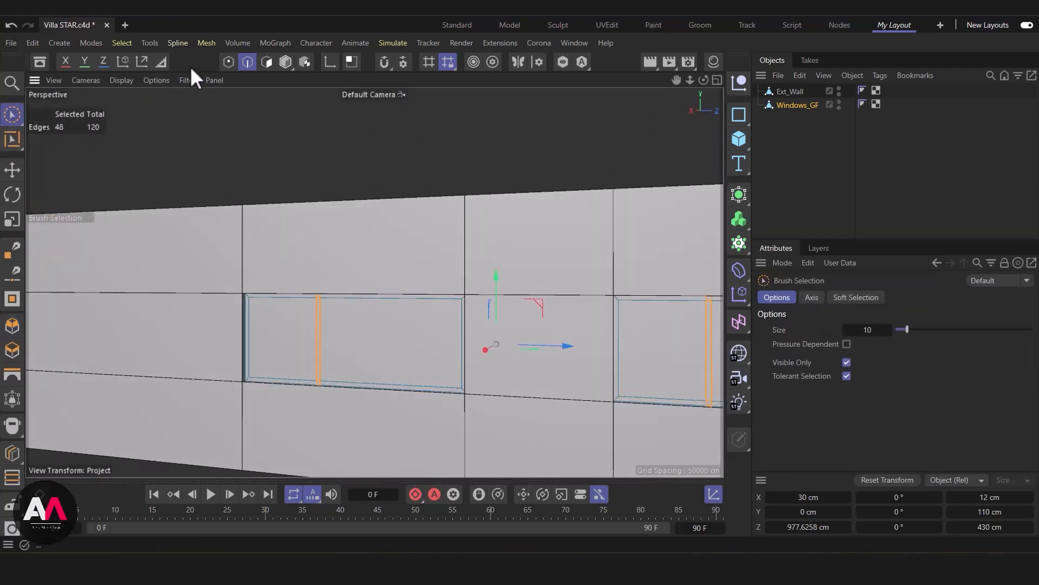
left_click(266, 61)
middle_click_drag(524, 307, 240, 275, "alt")
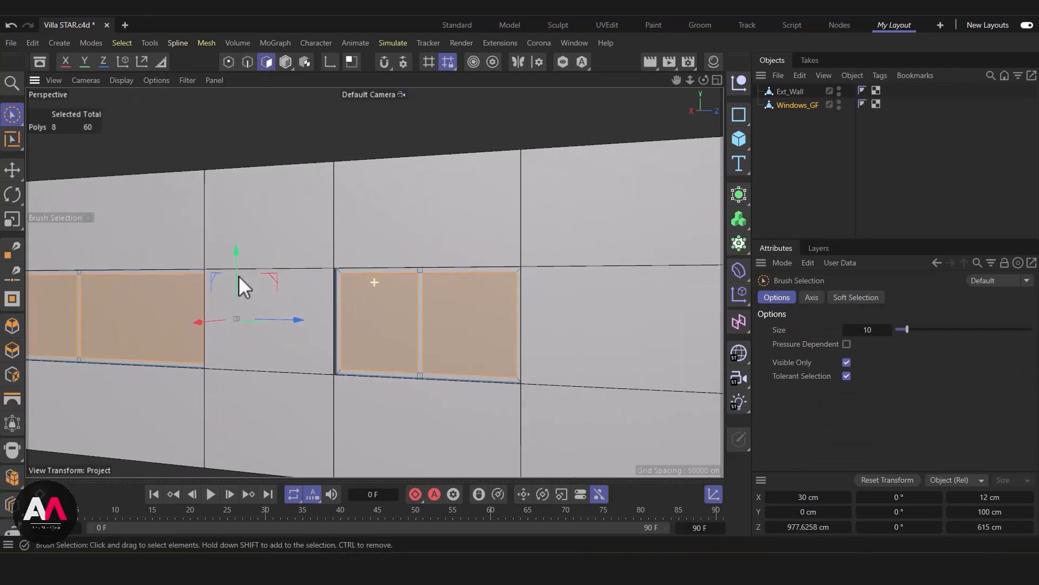
right_click_drag(239, 275, 424, 275, "alt")
left_click_drag(421, 299, 347, 274, "alt")
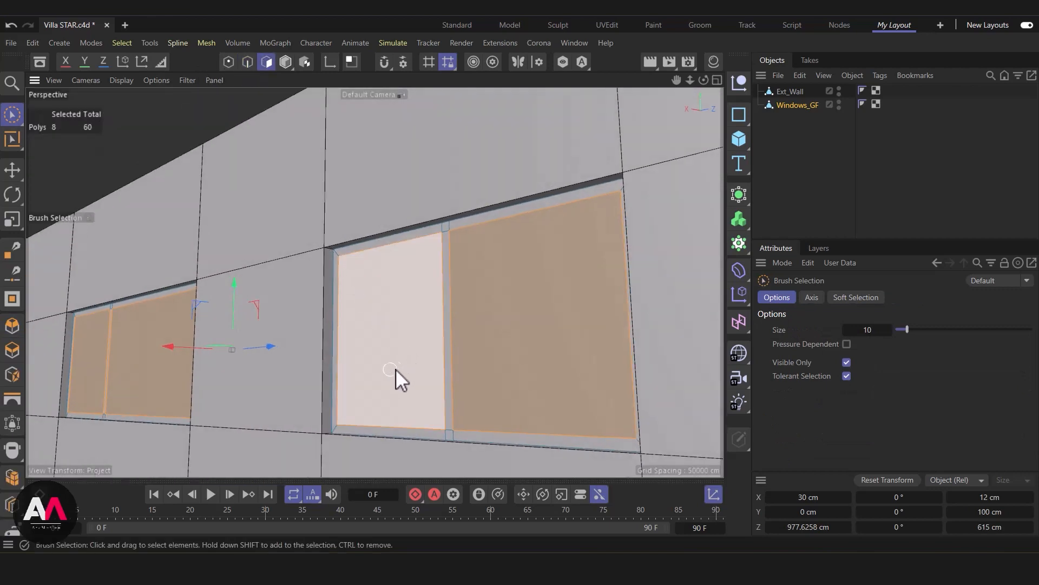
key("d")
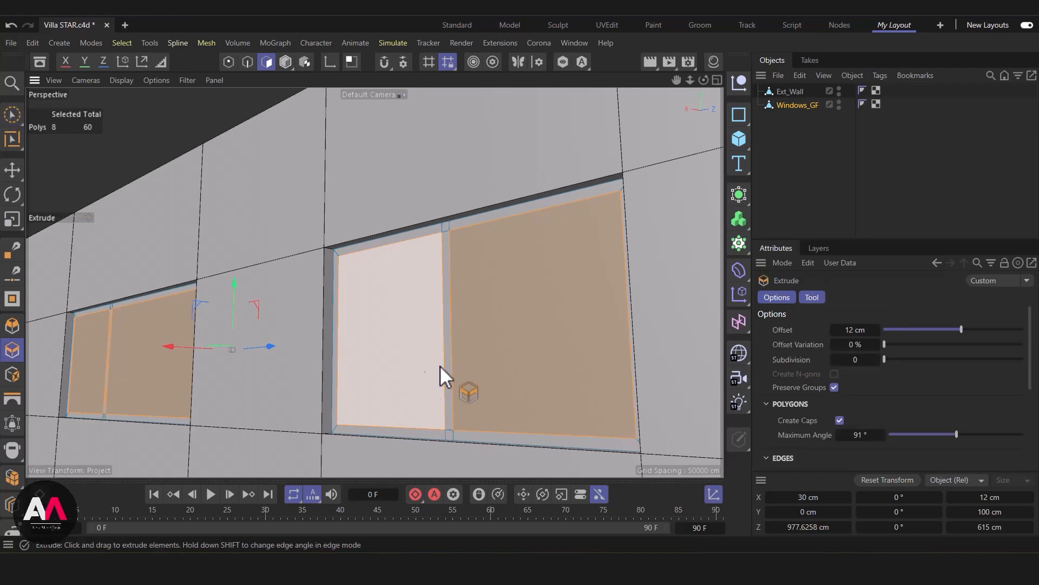
left_click(839, 420)
left_click_drag(398, 385, 332, 341, "alt")
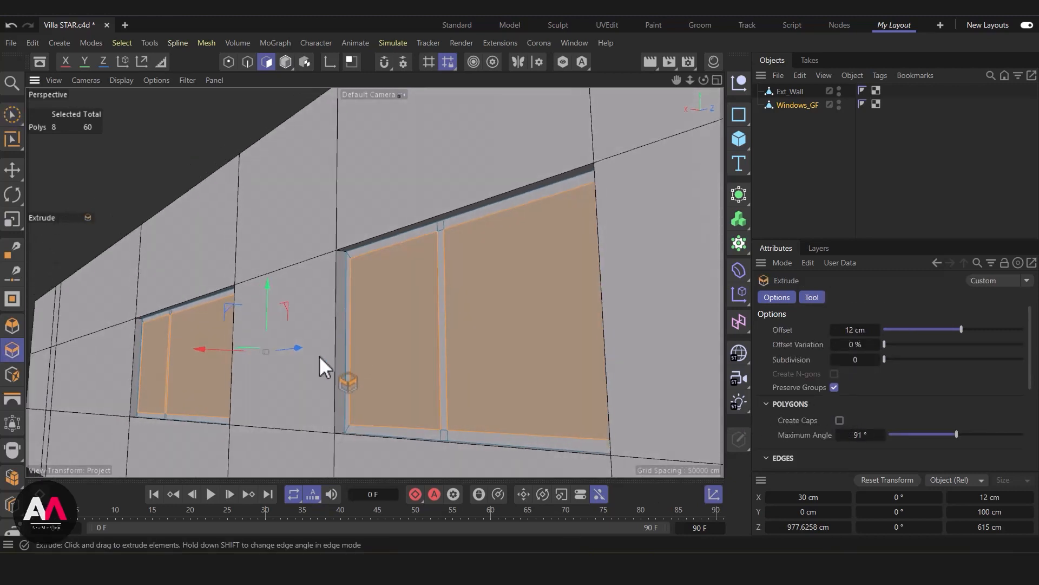
left_click_drag(297, 407, 277, 408)
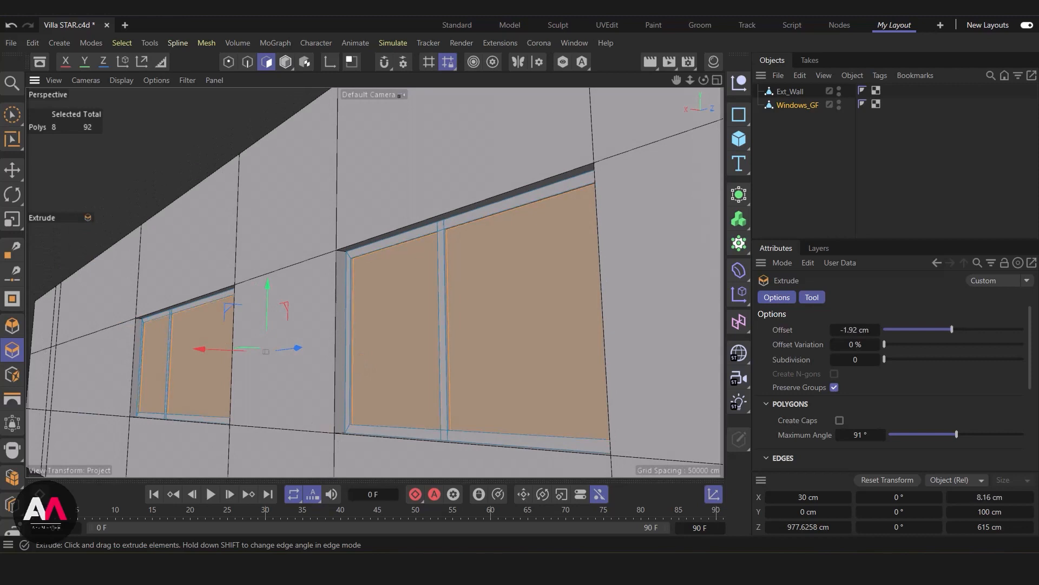
Brush-select the outer pane of each window, farthest from the neighbouring window, on both the exterior and interior faces
left_click_drag(291, 403, 237, 379, "alt")
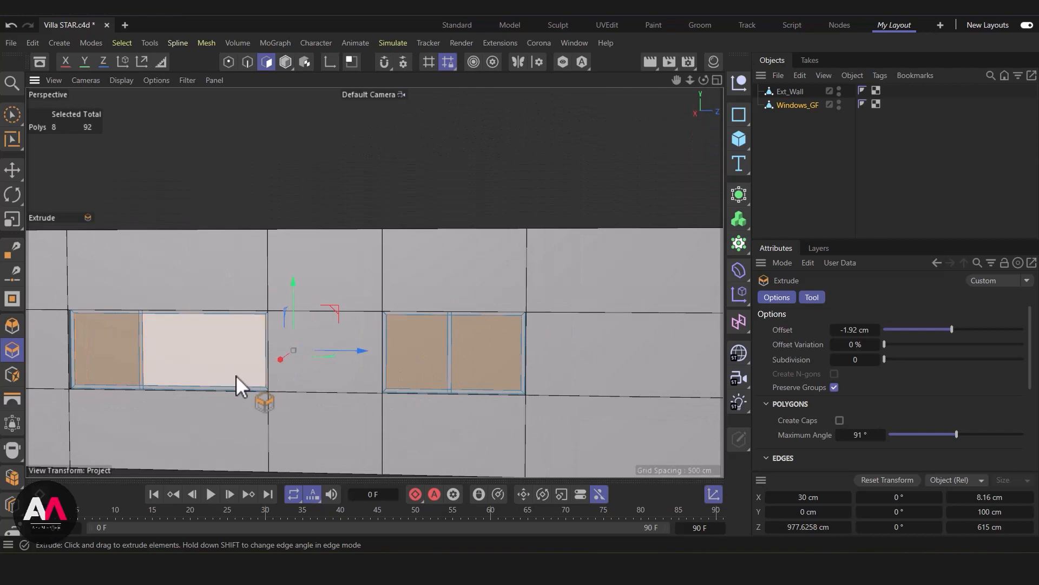
left_click(10, 116)
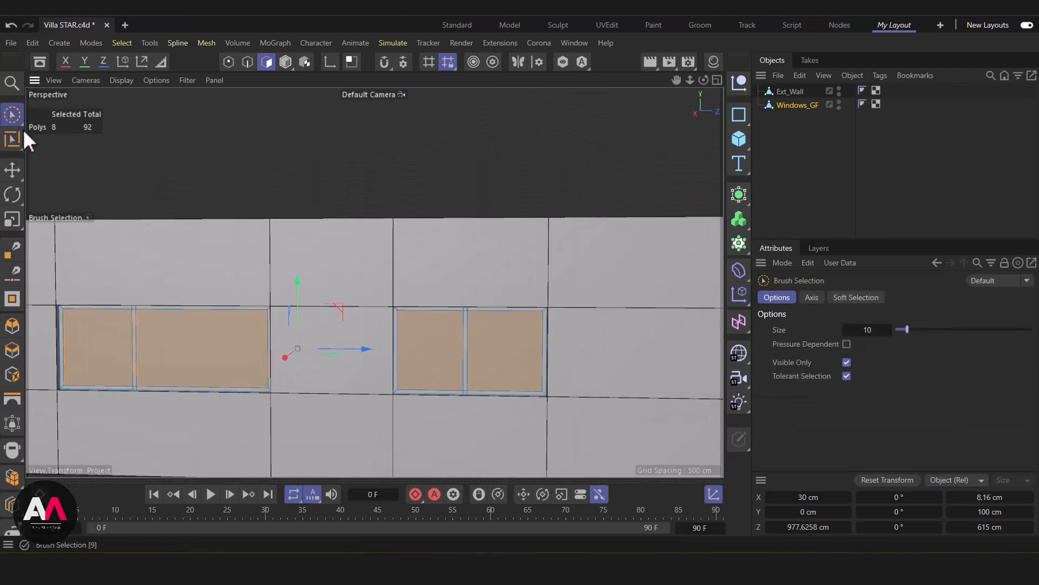
left_click(421, 347)
left_click(102, 346, "shift")
left_click_drag(338, 375, 329, 343, "alt")
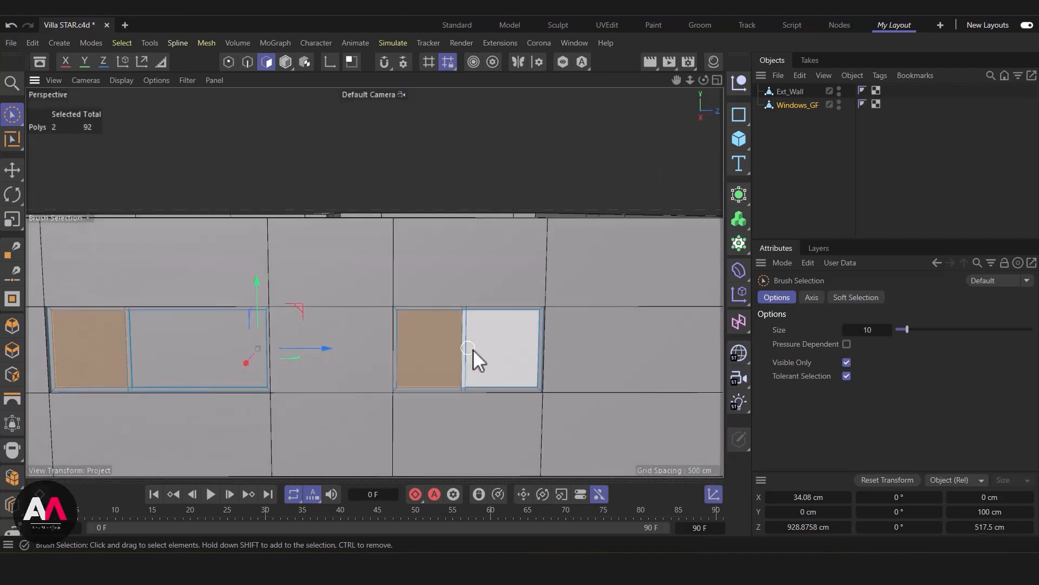
left_click(495, 343)
left_click(92, 357, "shift")
left_click_drag(322, 322, 602, 304, "alt")
left_click(478, 339, "shift")
left_click_drag(222, 401, 295, 366, "alt")
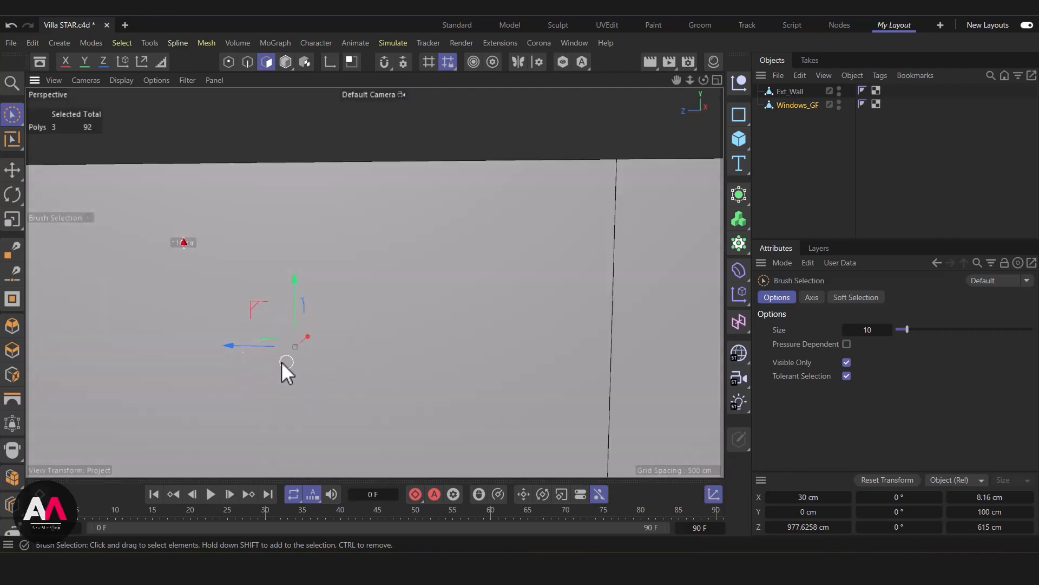
scroll(295, 338, "down", 5)
left_click_drag(212, 332, 324, 375, "alt")
scroll(324, 376, "down", 3)
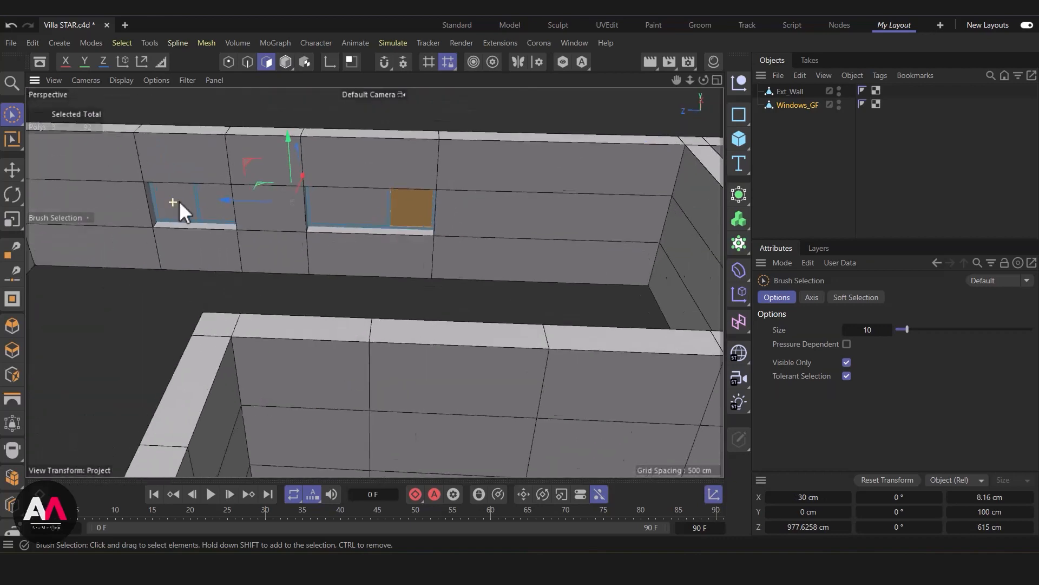
scroll(173, 204, "up", 5)
Inset the four selected outer panes by 3.5 cm, undoing the duplicated inset attempt so only one inset is applied
left_click_drag(336, 238, 43, 228, "alt")
scroll(404, 208, "down", 4)
left_click_drag(274, 293, 196, 357, "alt")
middle_click_drag(411, 411, 725, 519, "alt")
middle_click_drag(476, 273, 418, 286, "alt")
scroll(432, 292, "up", 4)
left_click_drag(431, 292, 483, 258, "alt")
left_click_drag(485, 303, 456, 304, "alt")
scroll(459, 312, "up", 1)
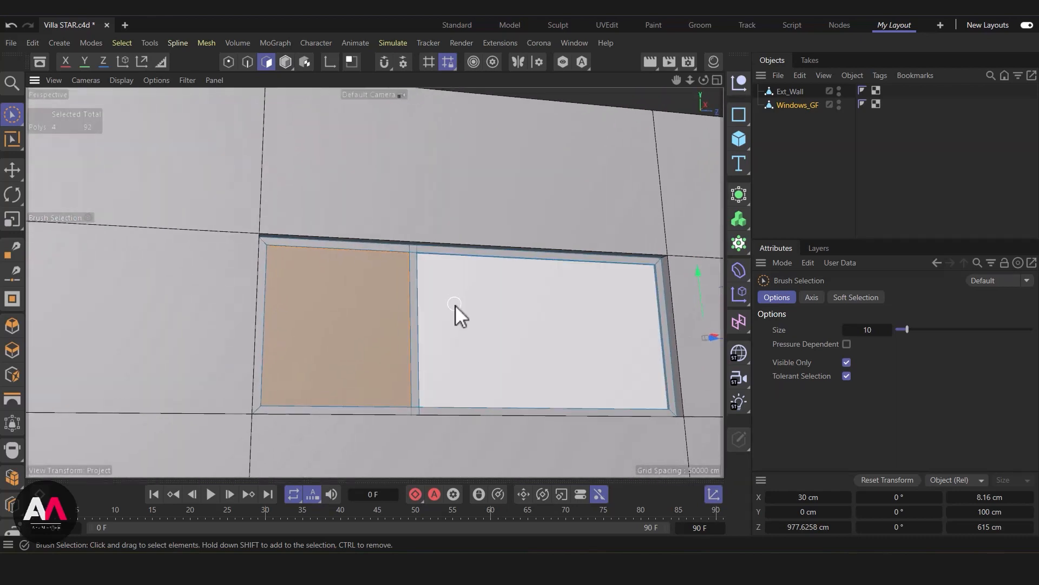
key("i")
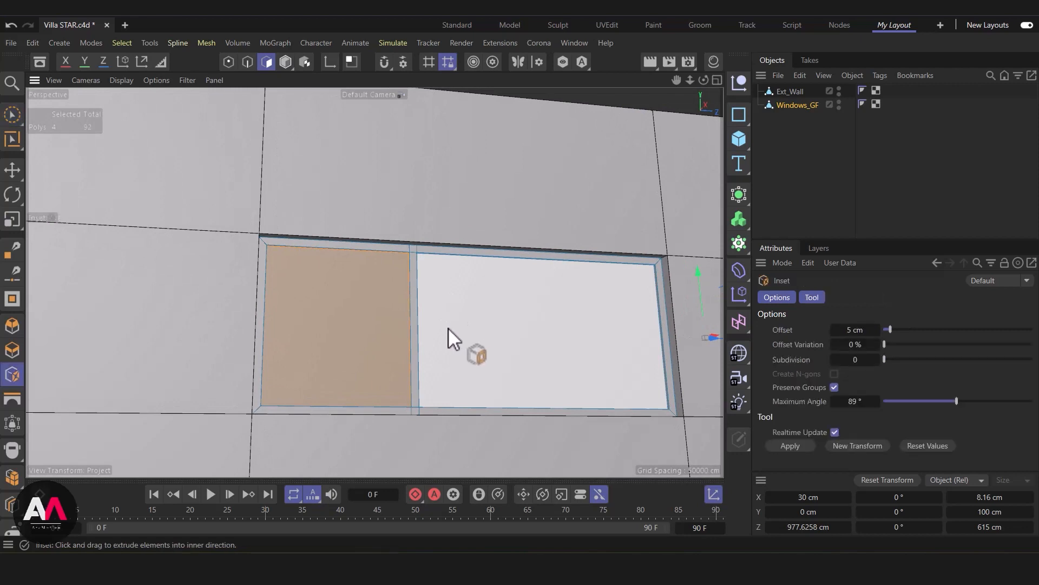
left_click_drag(469, 320, 483, 319)
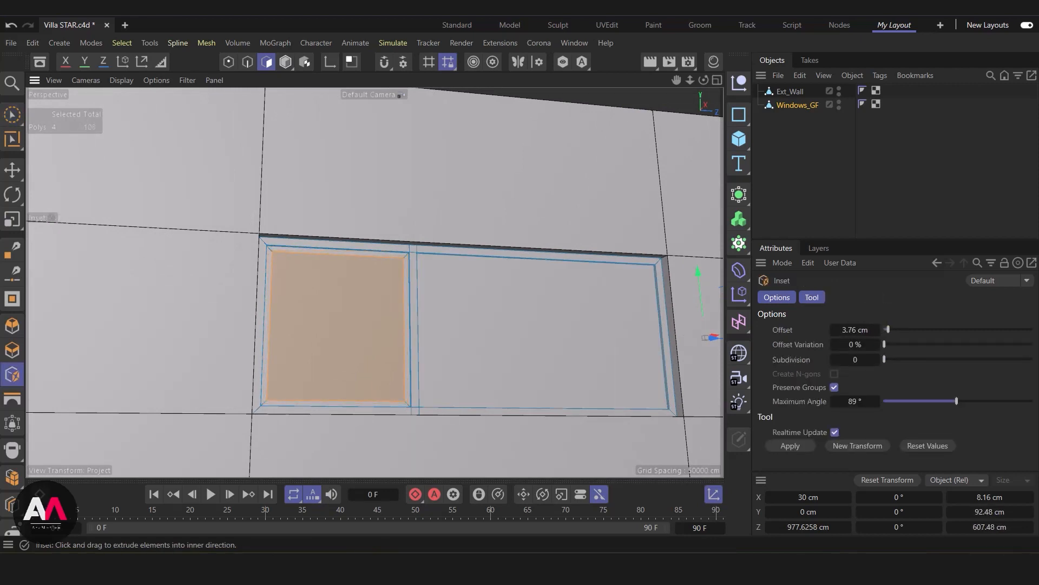
left_click(854, 332)
type("3.5")
key("Return")
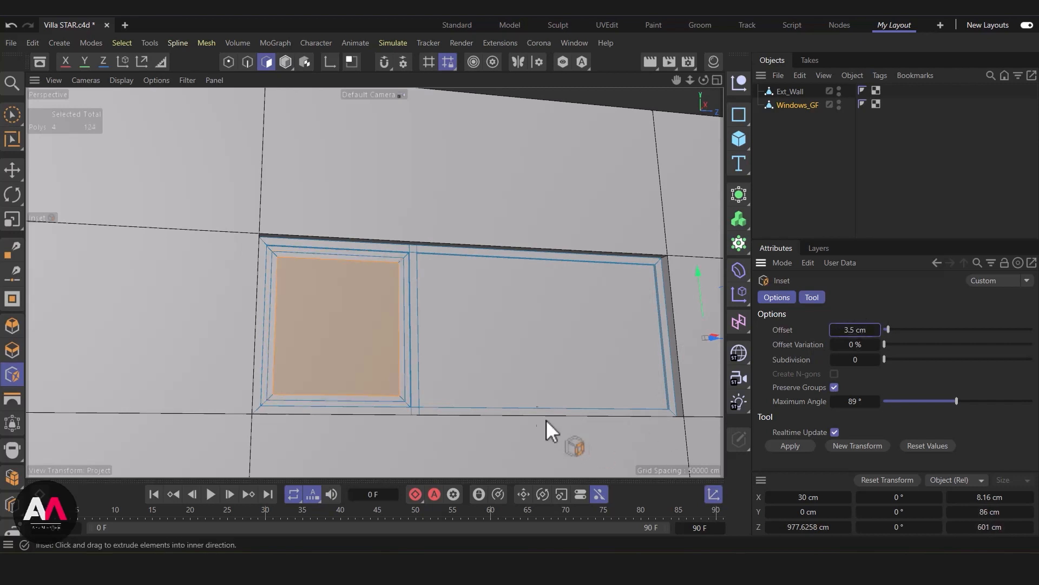
left_click(10, 25)
left_click(10, 25)
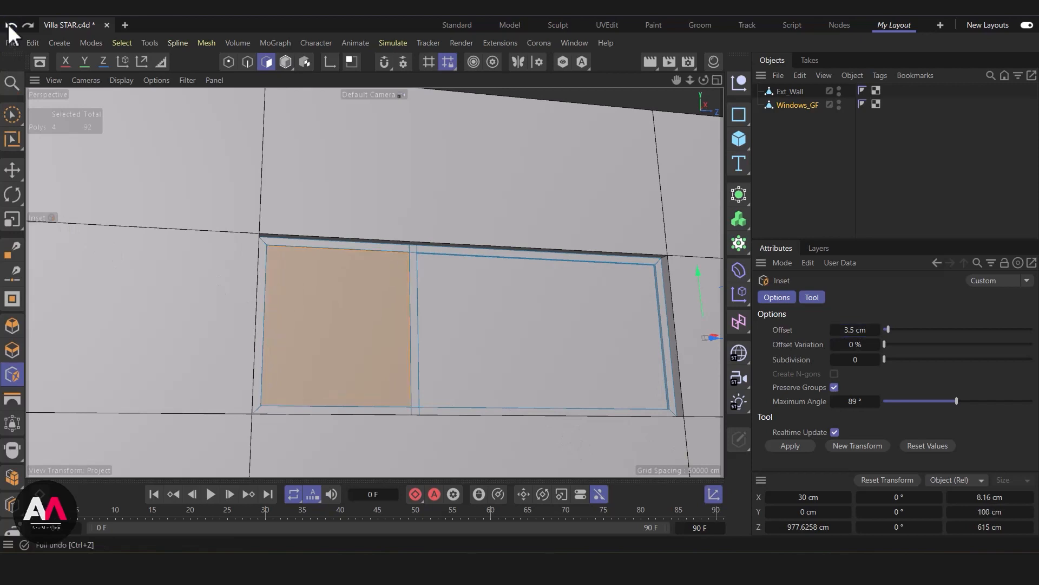
key("Return")
Extrude the four inset outer panes inward by -1.68 cm without caps
left_click_drag(399, 352, 331, 368, "alt")
right_click_drag(332, 315, 362, 301, "alt")
left_click_drag(361, 300, 285, 305, "alt")
key("d")
right_click_drag(344, 359, 381, 342, "alt")
left_click_drag(239, 349, 234, 349)
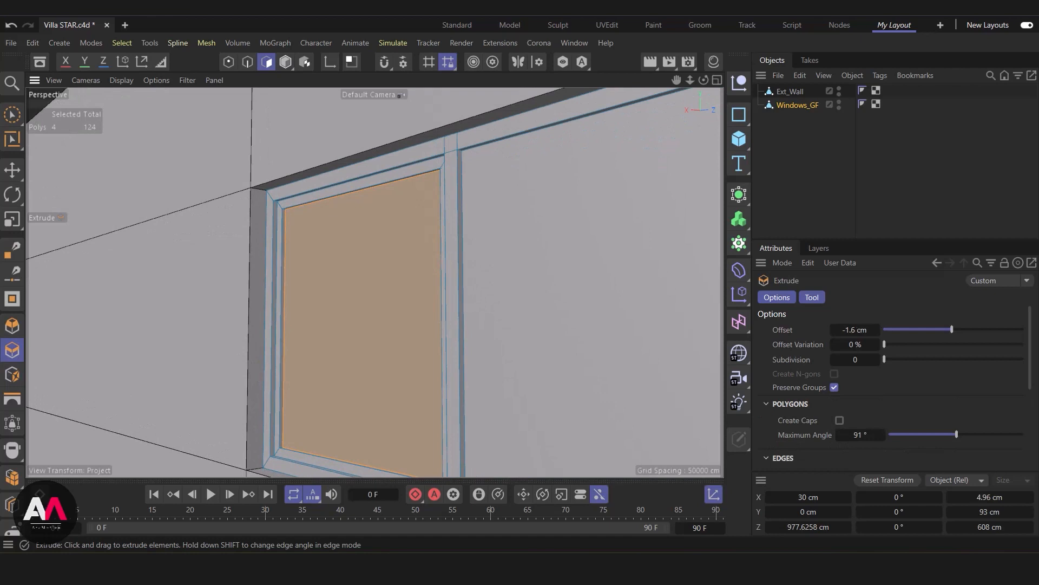
Examine the frames and recessed panes of both windows from outside and inside the wall, with Brush Selection active
right_click_drag(261, 248, 183, 302, "alt")
left_click_drag(260, 292, 303, 376, "alt")
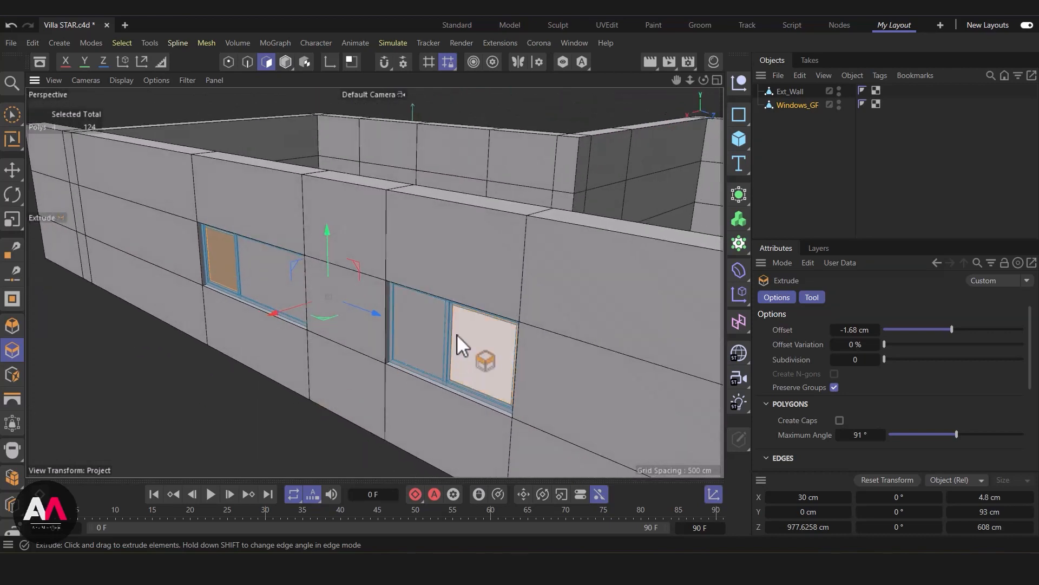
left_click_drag(435, 342, 295, 406, "alt")
scroll(423, 332, "up", 4)
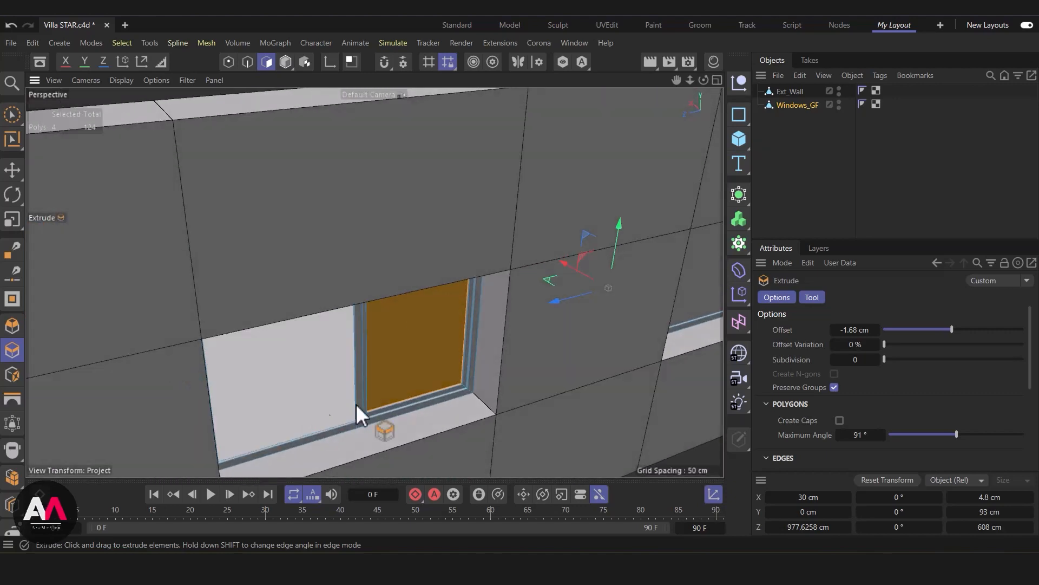
left_click_drag(394, 353, 525, 264, "alt")
scroll(525, 265, "down", 4)
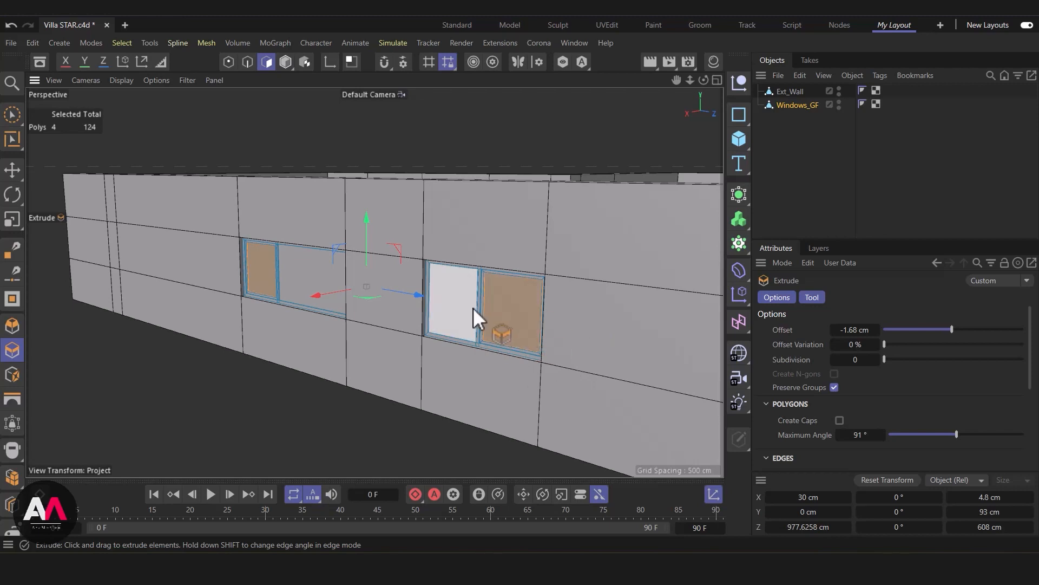
scroll(476, 303, "up", 3)
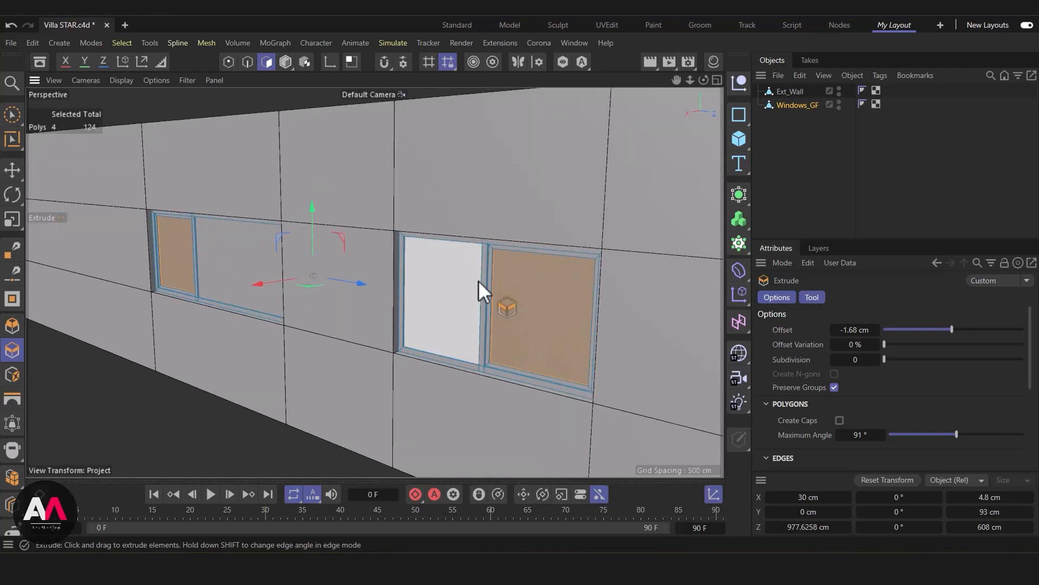
left_click(12, 114)
scroll(563, 439, "down", 3)
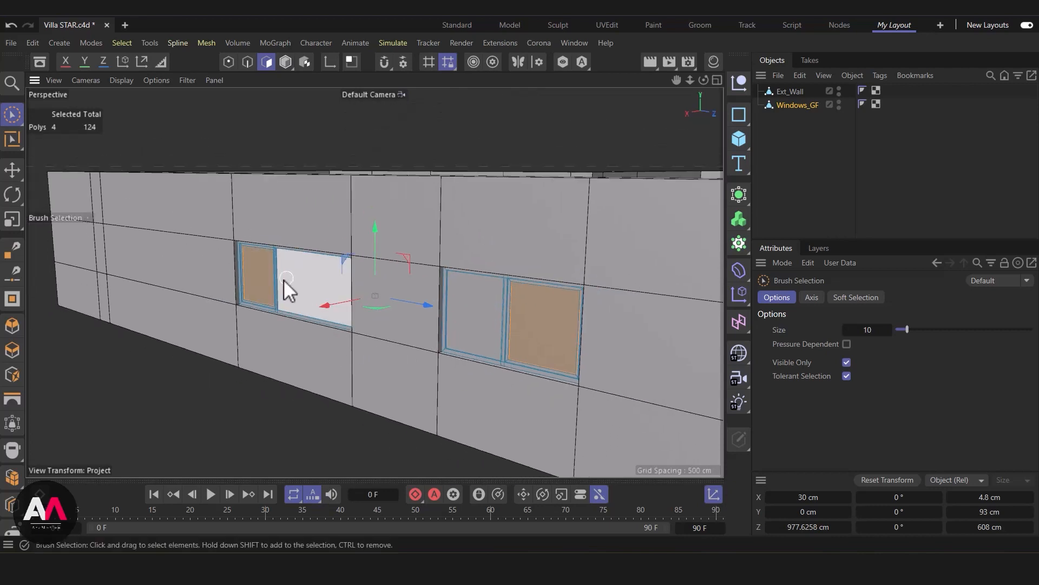
right_click_drag(274, 266, 334, 215, "alt")
left_click_drag(380, 267, 356, 220, "alt")
right_click_drag(380, 246, 354, 297, "alt")
left_click_drag(408, 311, 453, 357, "alt")
right_click_drag(387, 286, 366, 311, "alt")
middle_click_drag(444, 279, 339, 284, "alt")
right_click_drag(373, 281, 302, 314, "alt")
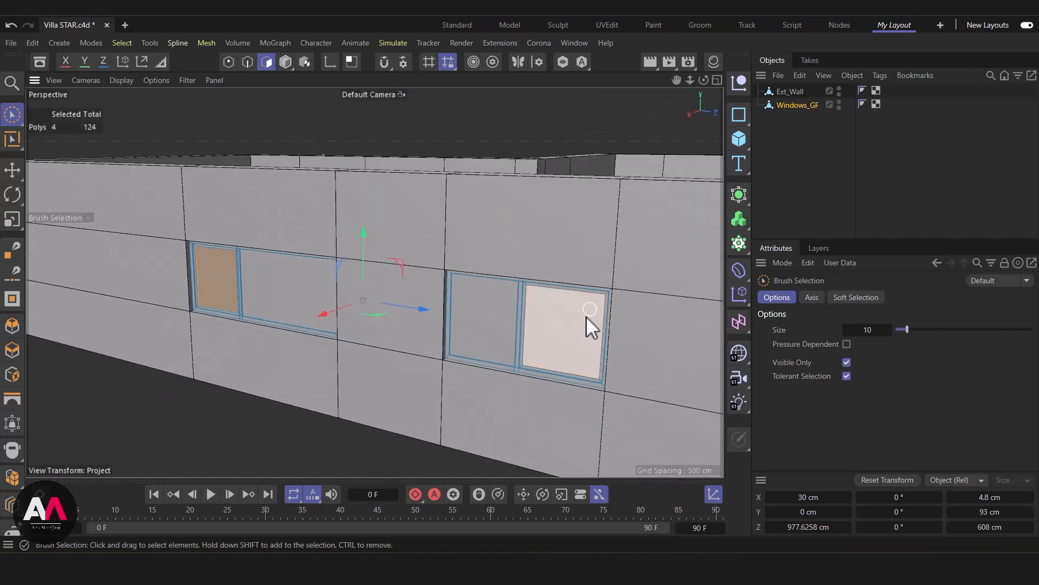
right_click_drag(591, 307, 625, 297, "alt")
right_click_drag(668, 324, 620, 343, "alt")
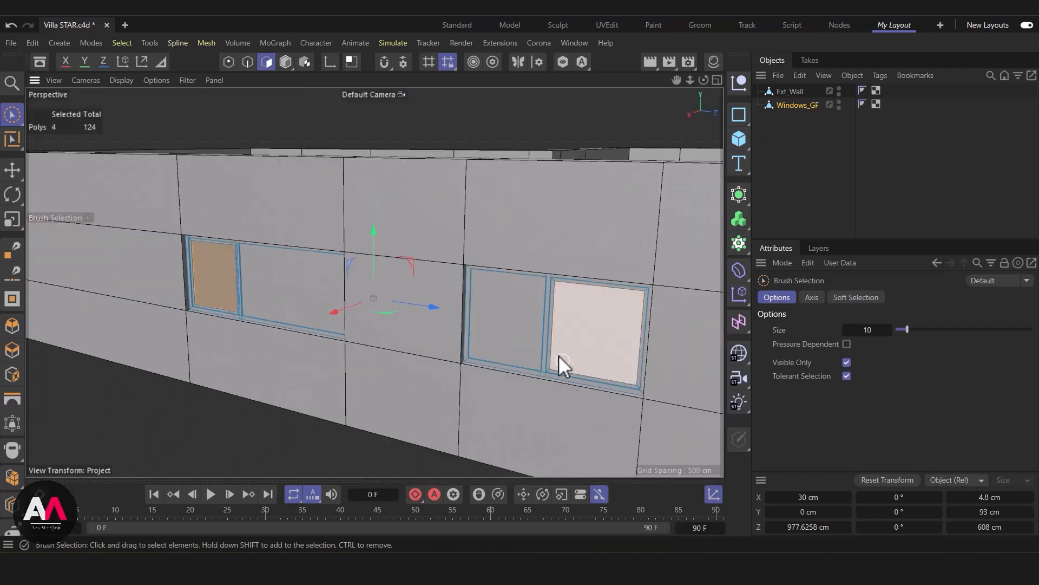
Select the four exterior panes of both windows and split them off into a separate object
left_click(580, 329)
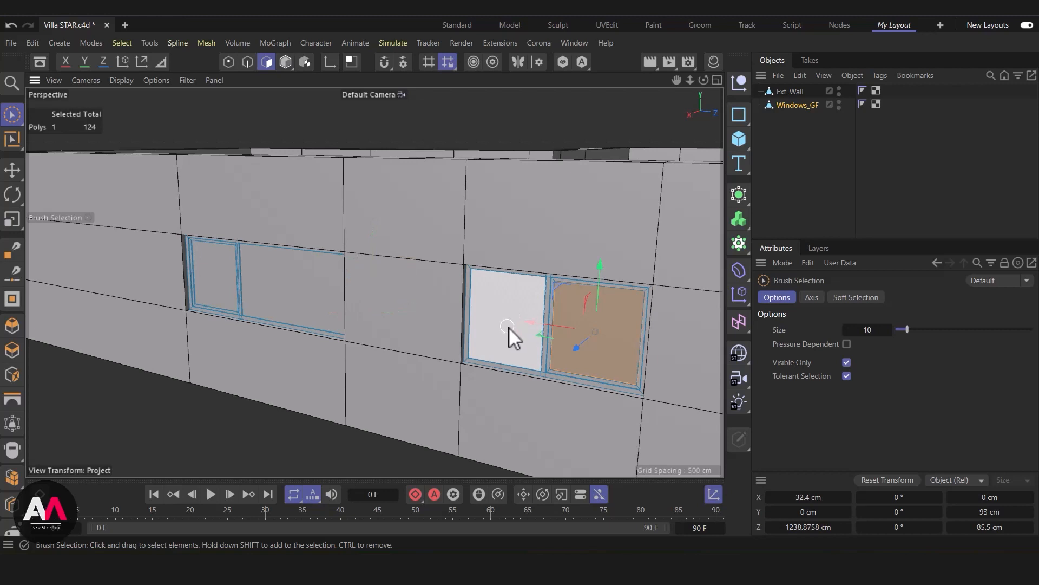
left_click(499, 316, "shift")
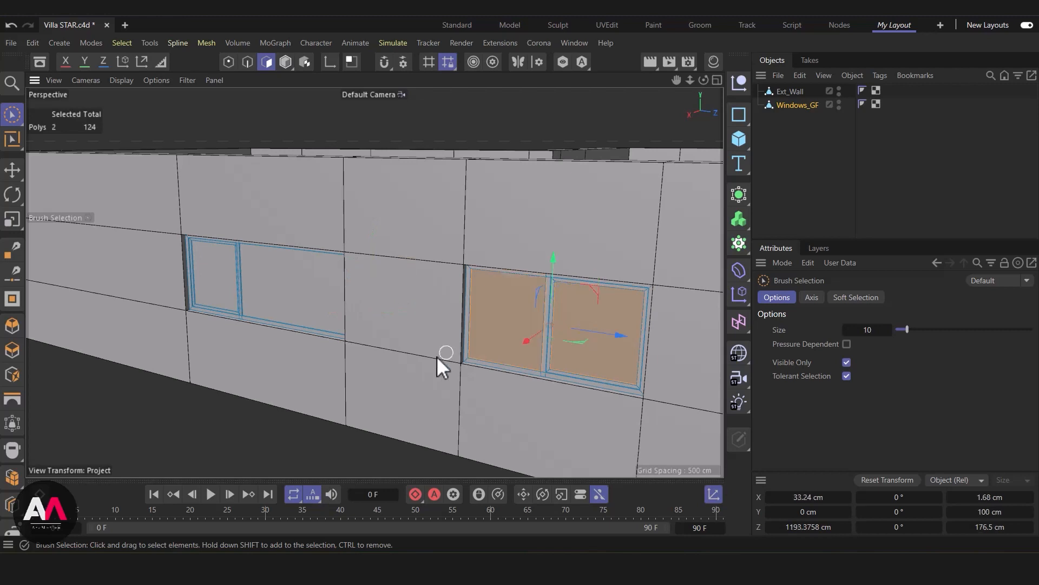
left_click(304, 286, "shift")
left_click(214, 275, "shift")
left_click_drag(375, 311, 426, 279, "alt")
right_click(433, 248)
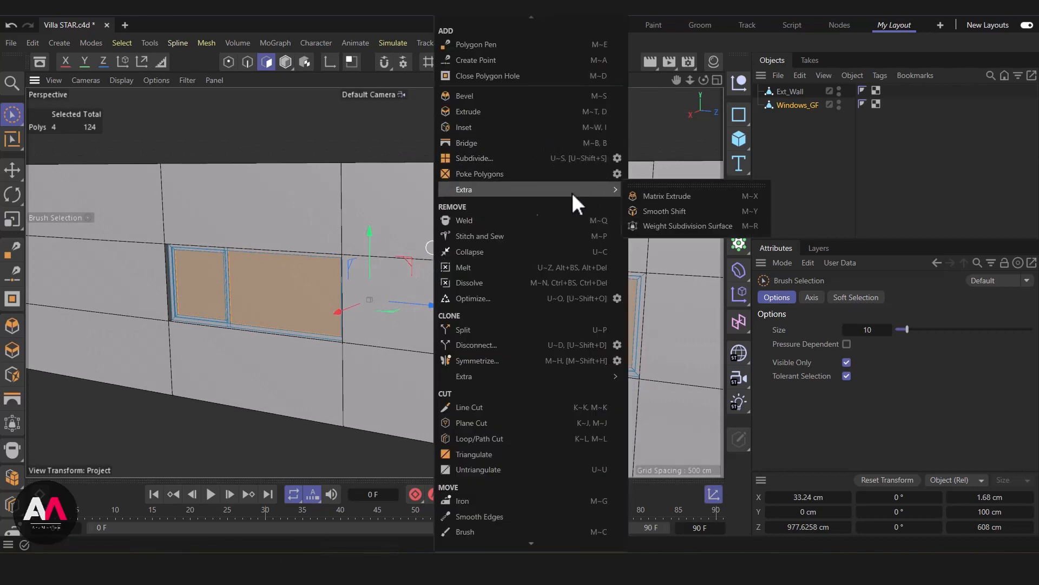
left_click(480, 327)
Rename the split-off pane object as GlassPart and hide it in the viewport and renderer
double_click(805, 119)
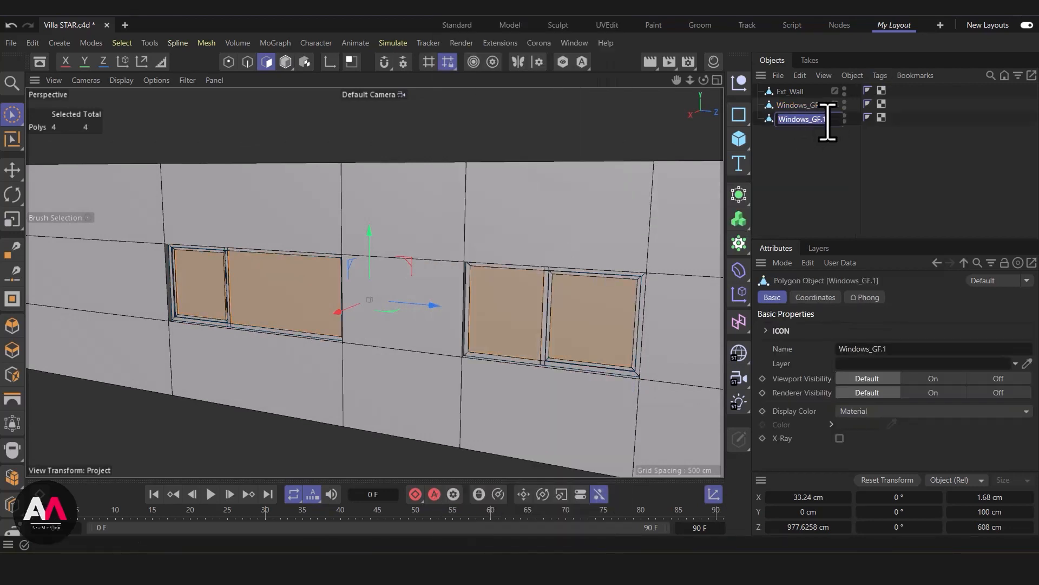
type("Gla")
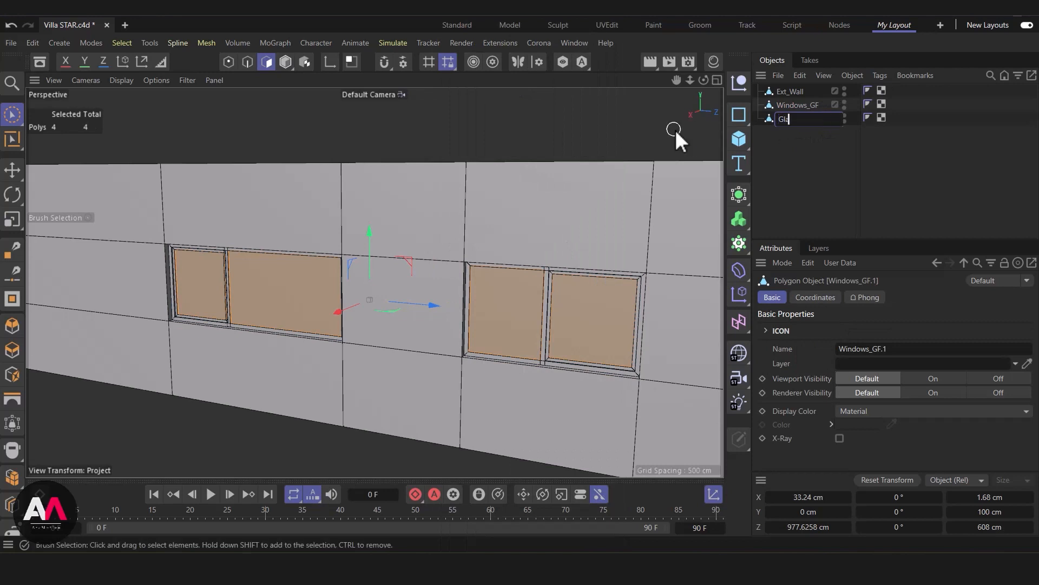
type("ssPart")
key("Return")
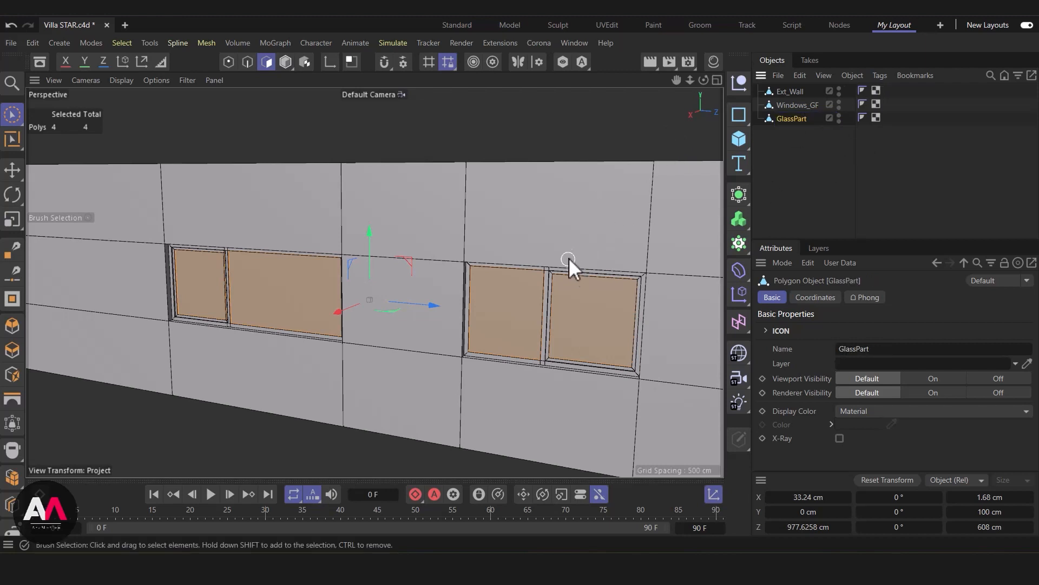
left_click(839, 115, "ctrl")
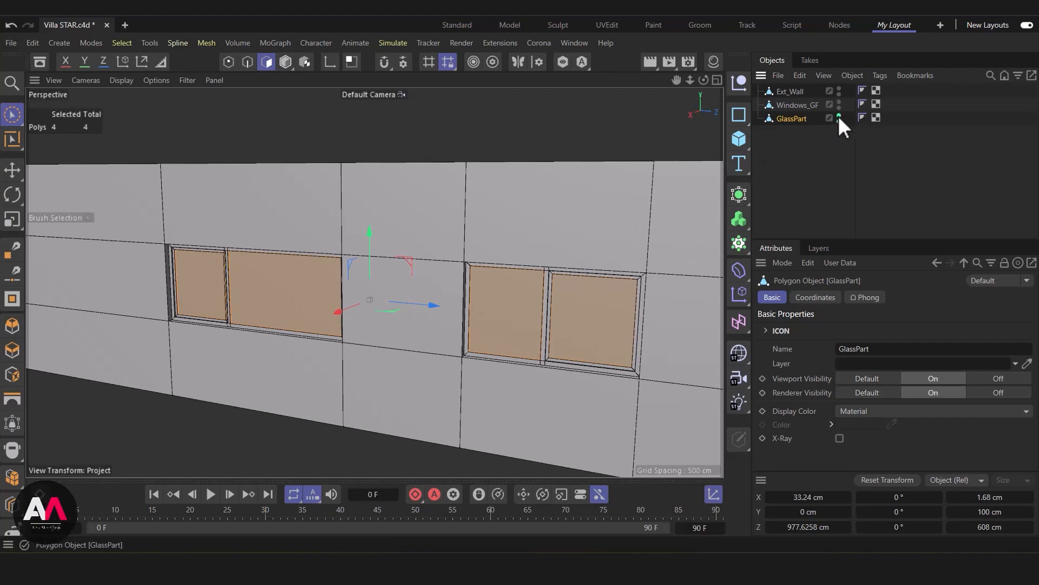
In Windows_GF, add the four interior panes of both windows to the existing exterior pane selection
left_click(797, 106)
left_click_drag(514, 320, 145, 333, "alt")
left_click(430, 327, "shift")
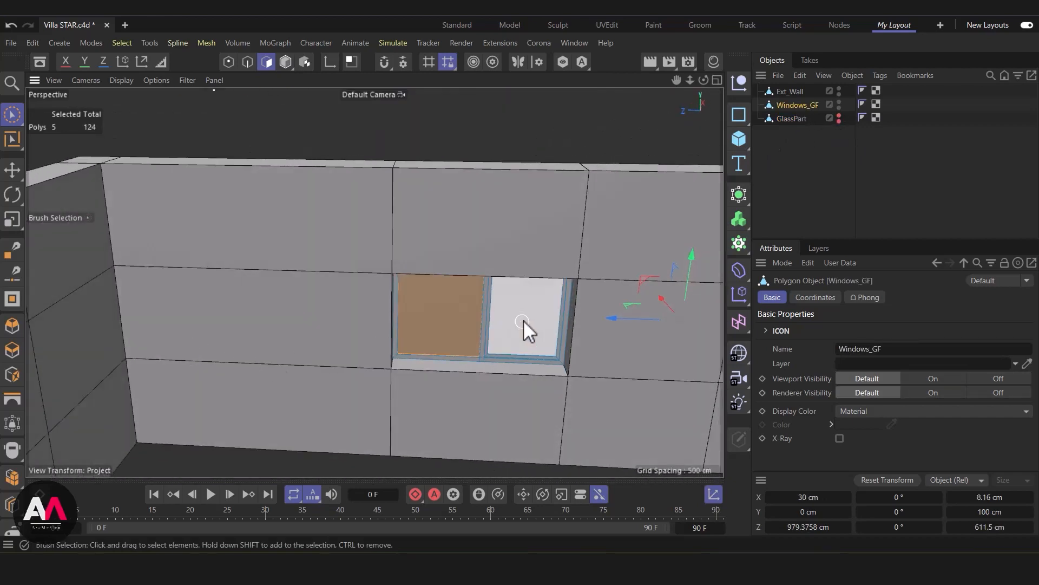
middle_click_drag(529, 262, 190, 214, "alt")
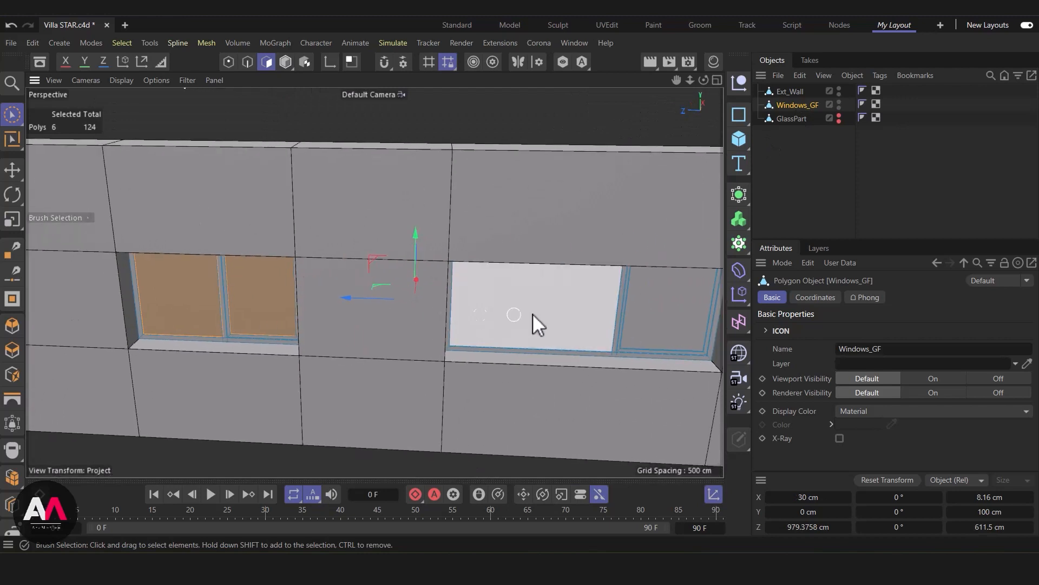
left_click(575, 290, "shift")
left_click(648, 307, "shift")
Bridge the selected exterior panes to their matching interior panes so both windows are open through the frame
left_click_drag(401, 265, 464, 311, "alt")
mouse_move(464, 311)
left_mouse_down("alt")
mouse_move(489, 303)
mouse_move(465, 313)
left_mouse_up("alt")
scroll(452, 267, "up", 3)
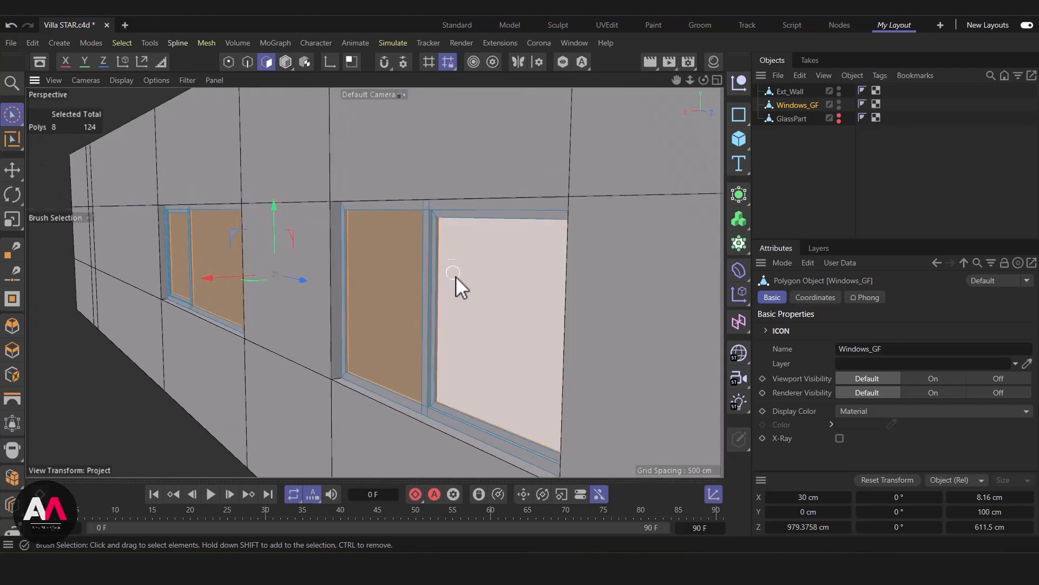
left_click_drag(453, 267, 438, 266, "alt")
right_click(370, 251)
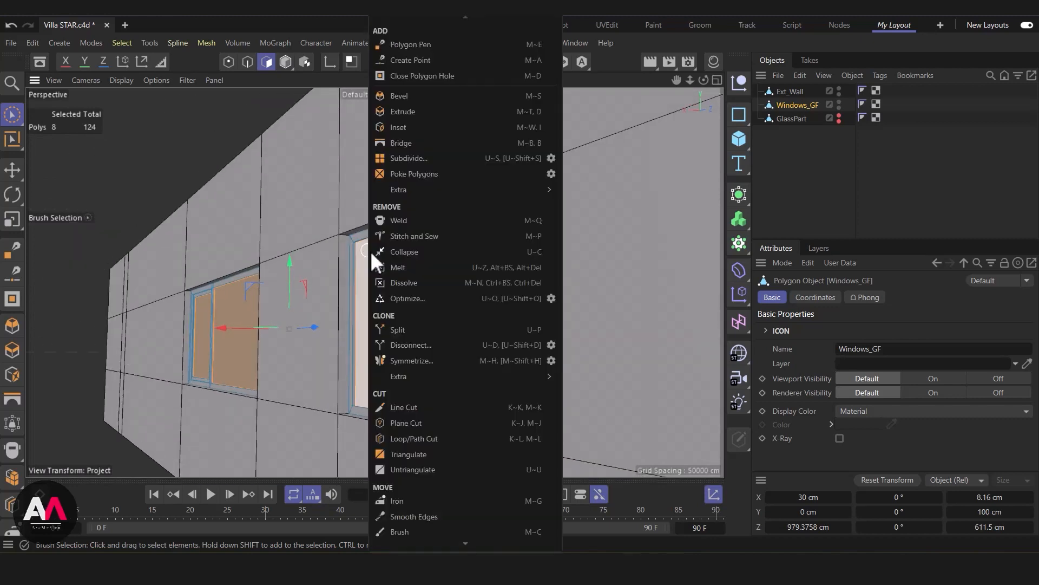
left_click(400, 144)
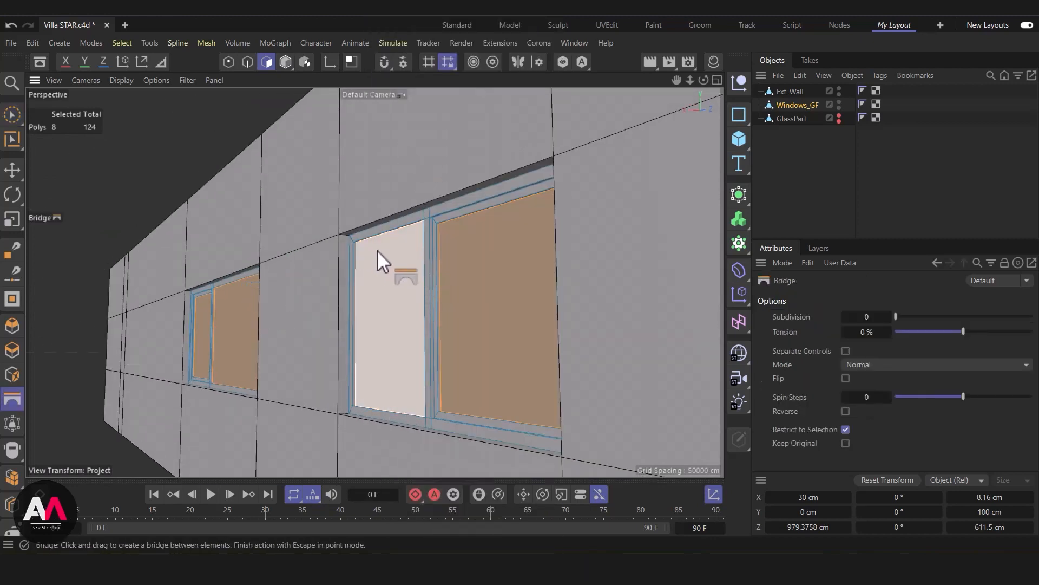
left_click(377, 250)
left_click(464, 239)
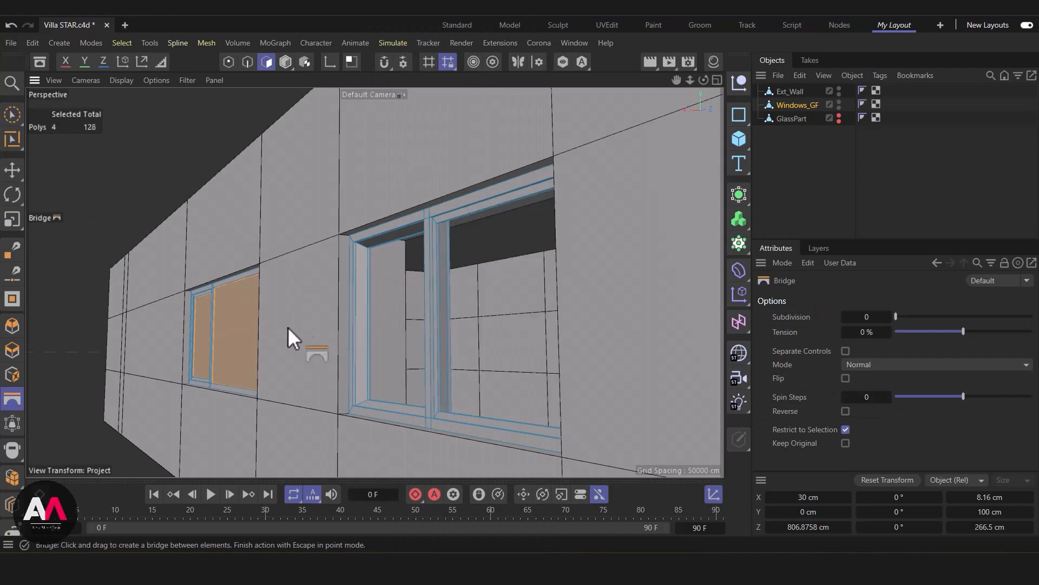
left_click(236, 301)
left_click(201, 300)
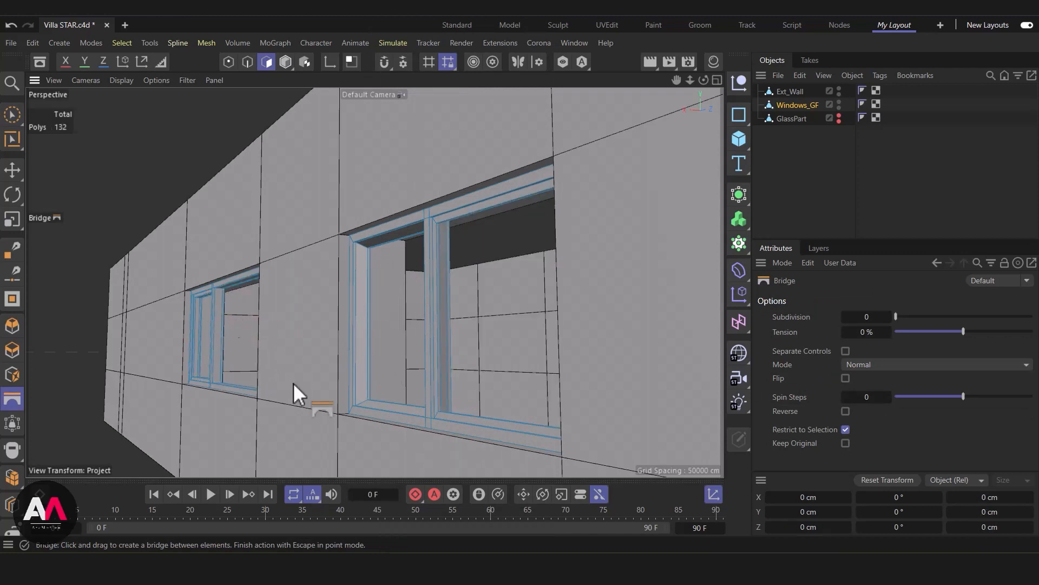
Rename the Windows_GF object as Frame and make the GlassPart object visible again
left_click_drag(441, 307, 278, 228, "alt")
scroll(287, 311, "up", 5)
left_click_drag(287, 310, 404, 289, "alt")
double_click(817, 102)
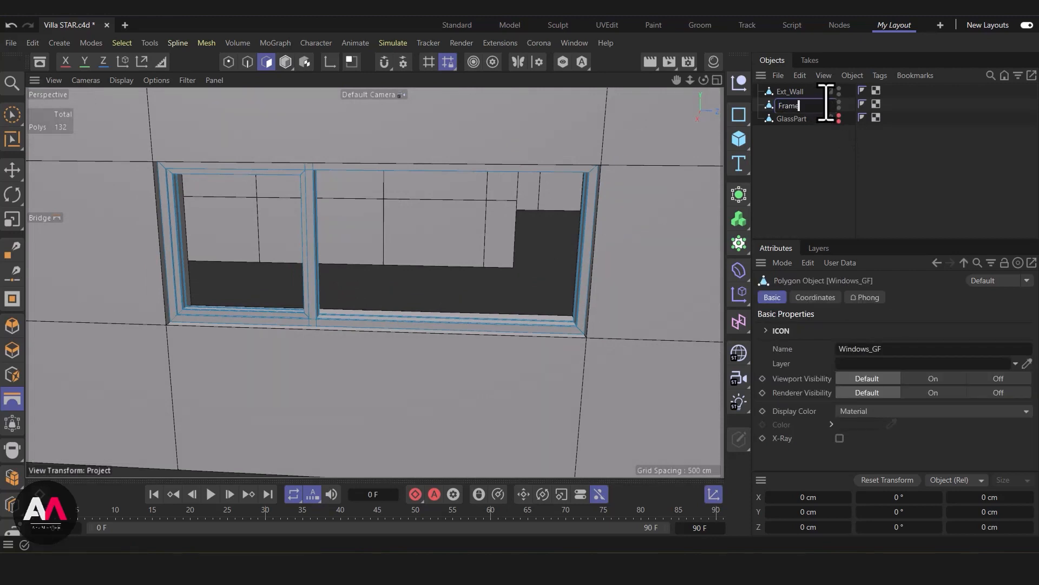
key("Return")
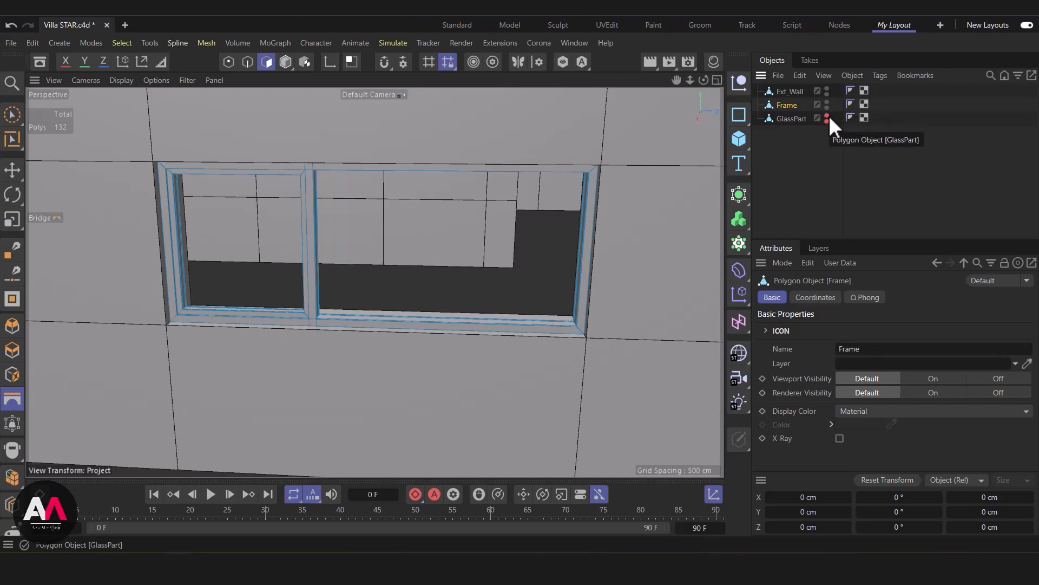
left_click(826, 115)
left_click_drag(373, 287, 260, 292, "alt")
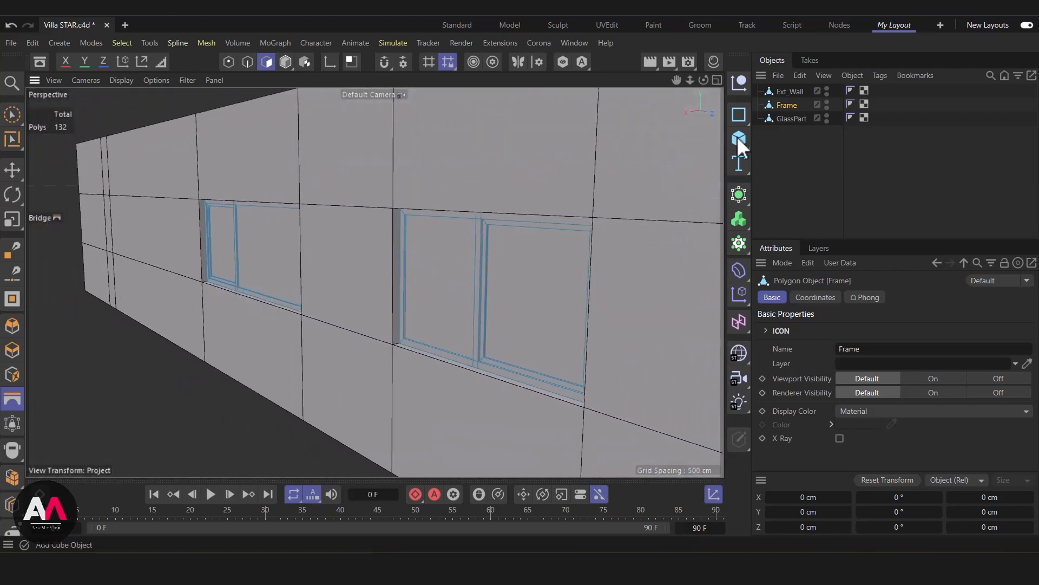
Group the Frame and GlassPart objects under a null named Windows
left_click(807, 154)
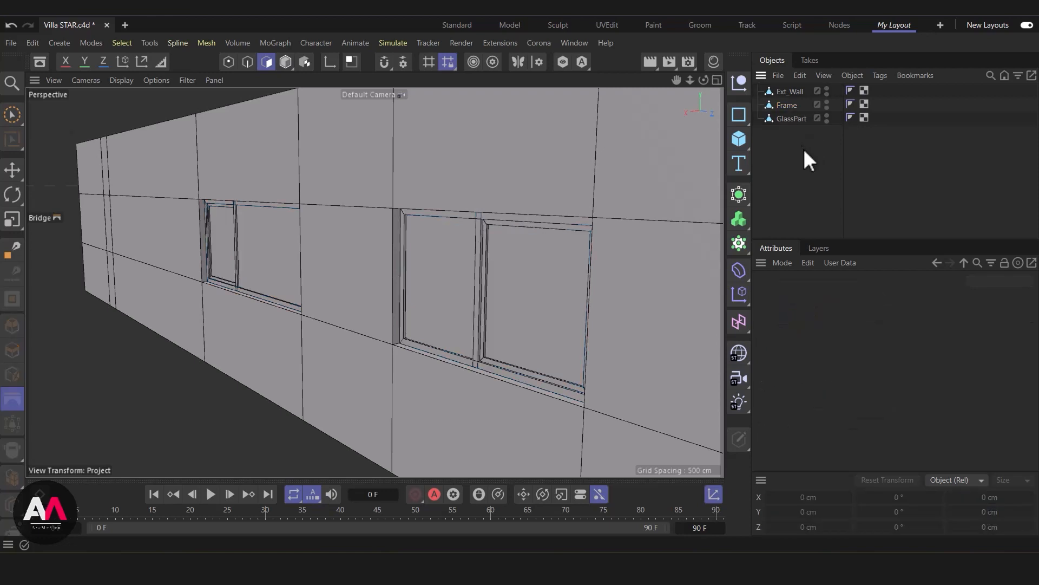
left_click_drag(788, 106, 787, 103)
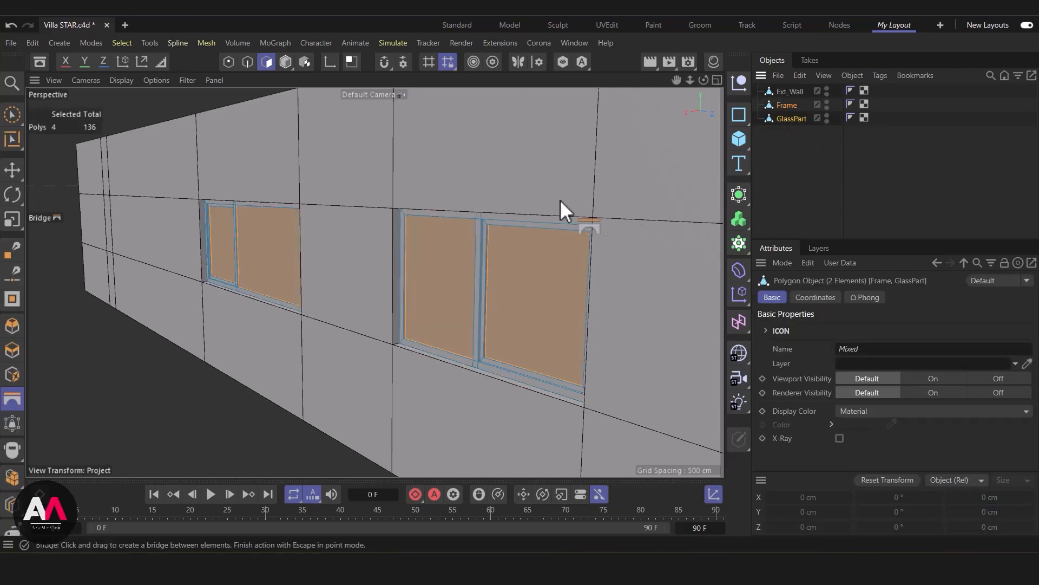
left_click_drag(569, 209, 408, 281, "alt")
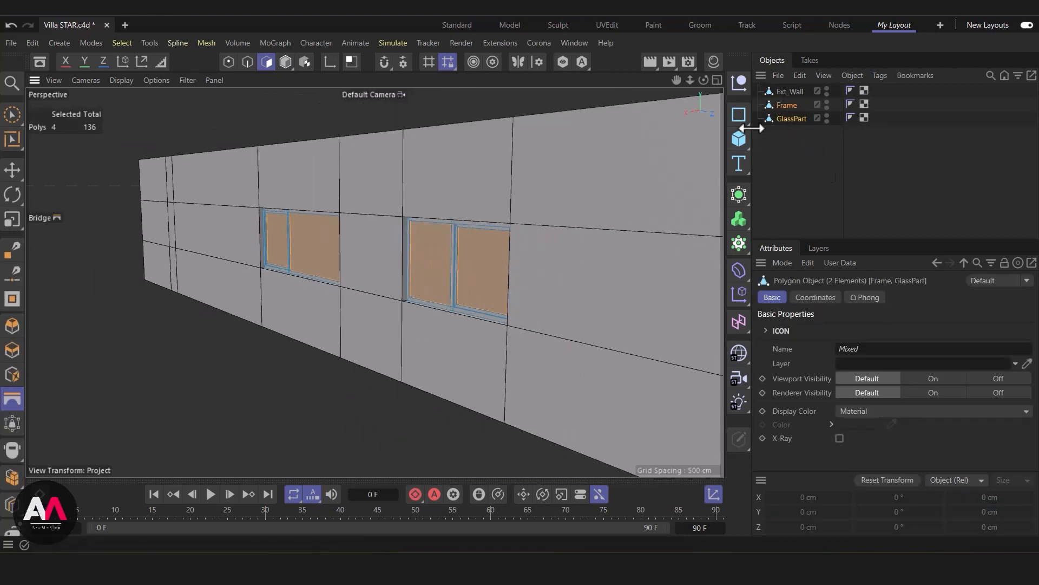
key("alt+g")
double_click(784, 105)
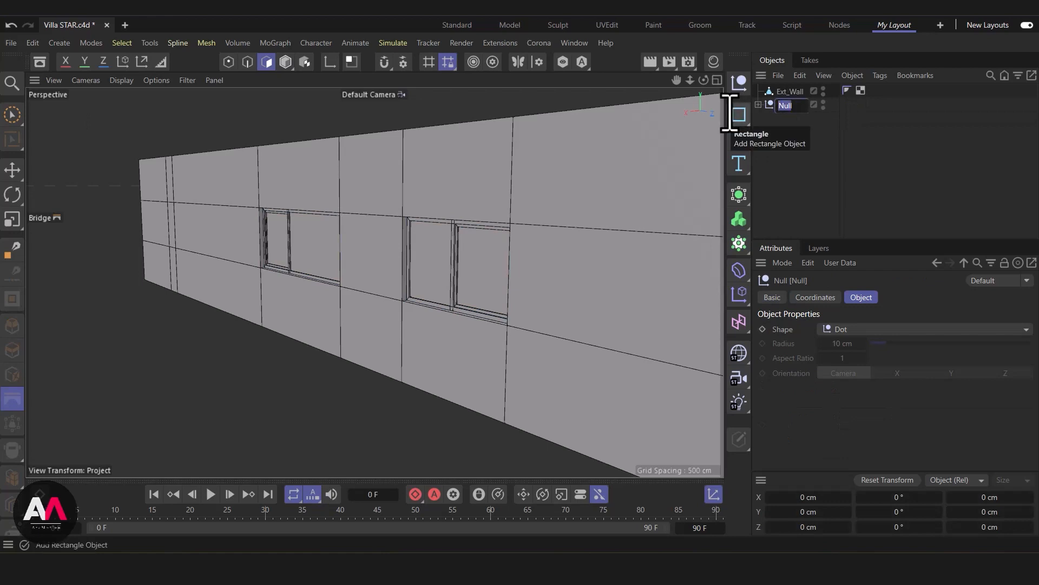
type("Windows")
key("Return")
Check the windows' orientation on the floor plan in the top view and rename the Windows group as Windows_East
left_click(717, 80)
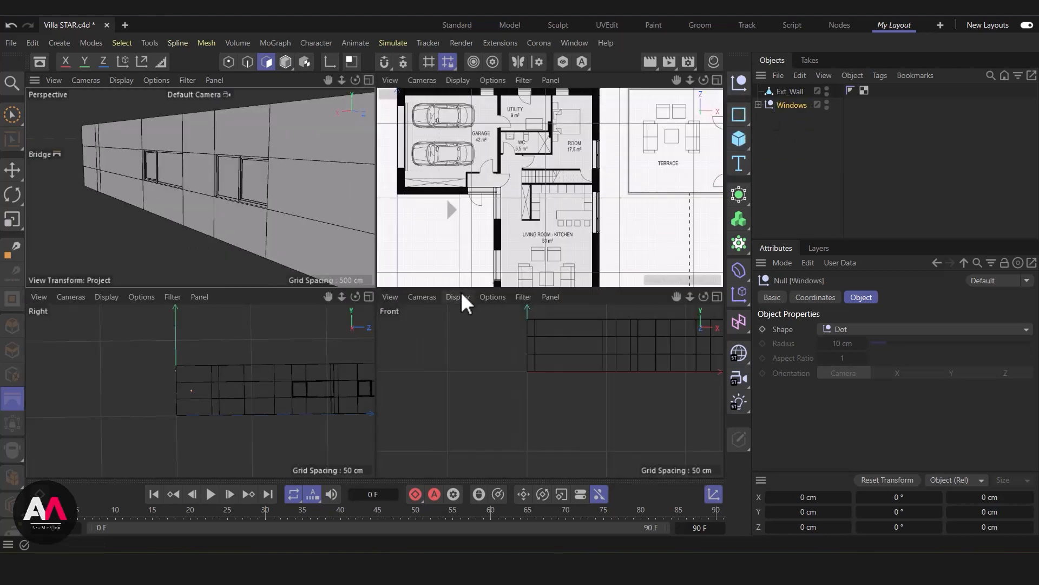
left_click(717, 81)
scroll(360, 291, "down", 1)
scroll(359, 290, "down", 5)
scroll(243, 401, "up", 5)
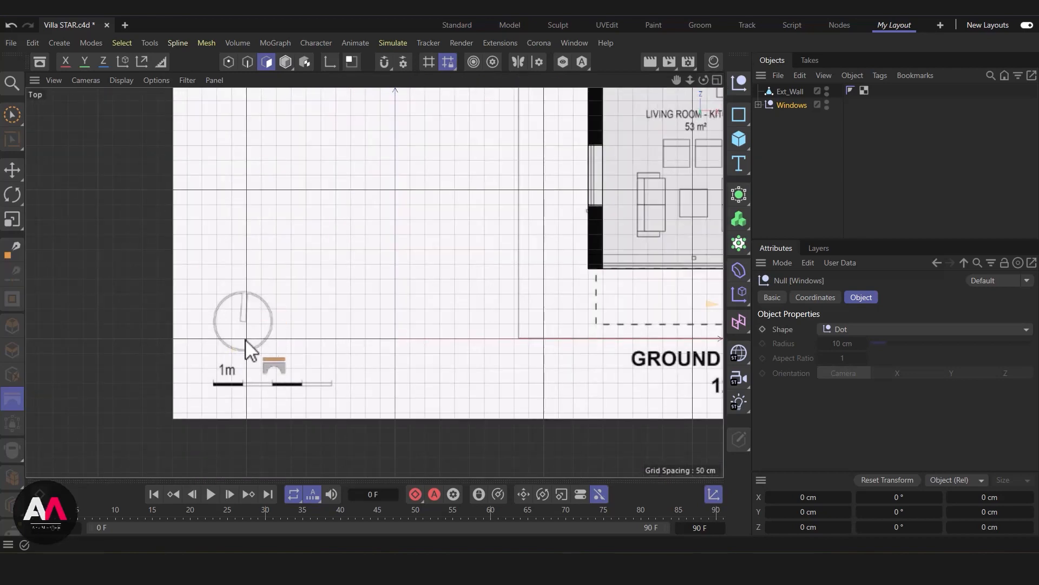
scroll(233, 358, "down", 3)
scroll(575, 214, "up", 2)
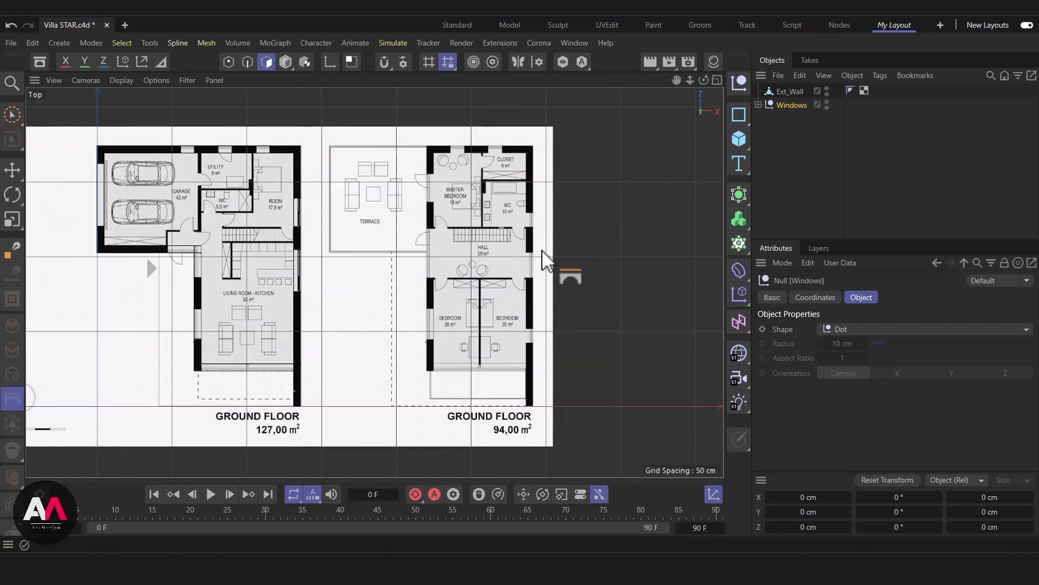
double_click(797, 106)
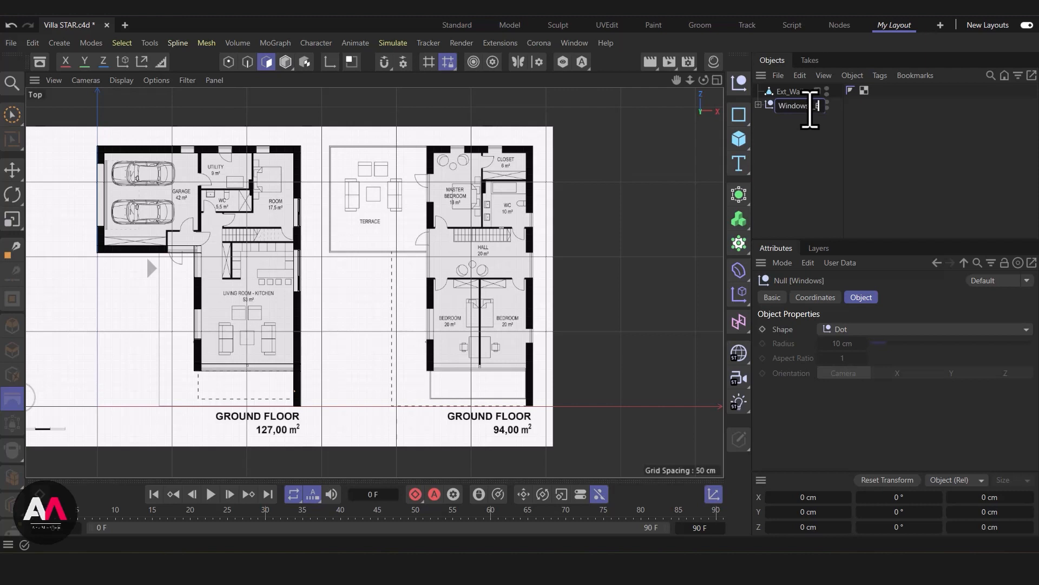
key("Return")
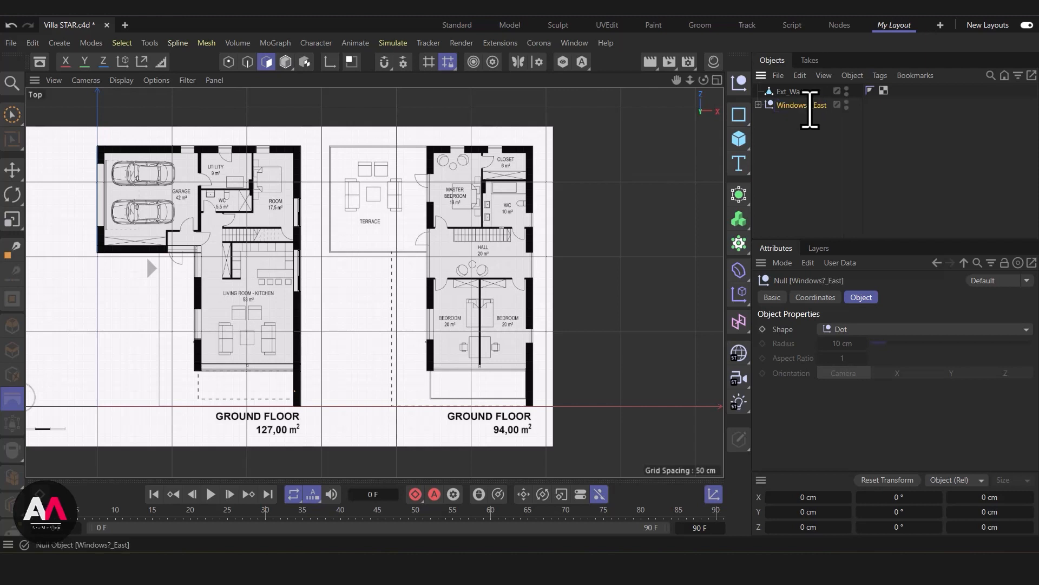
double_click(810, 105)
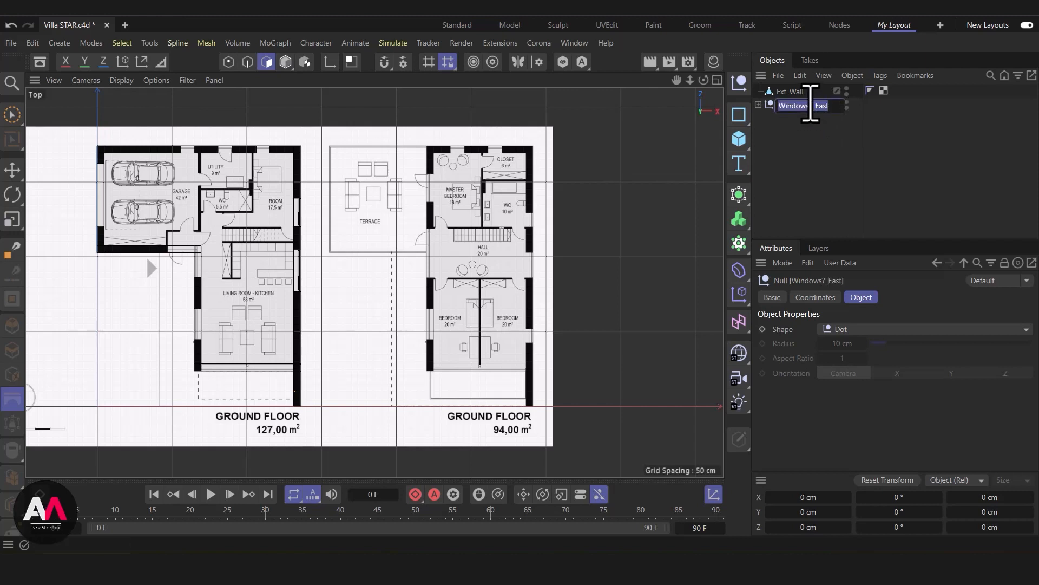
left_click(816, 106)
key("Return")
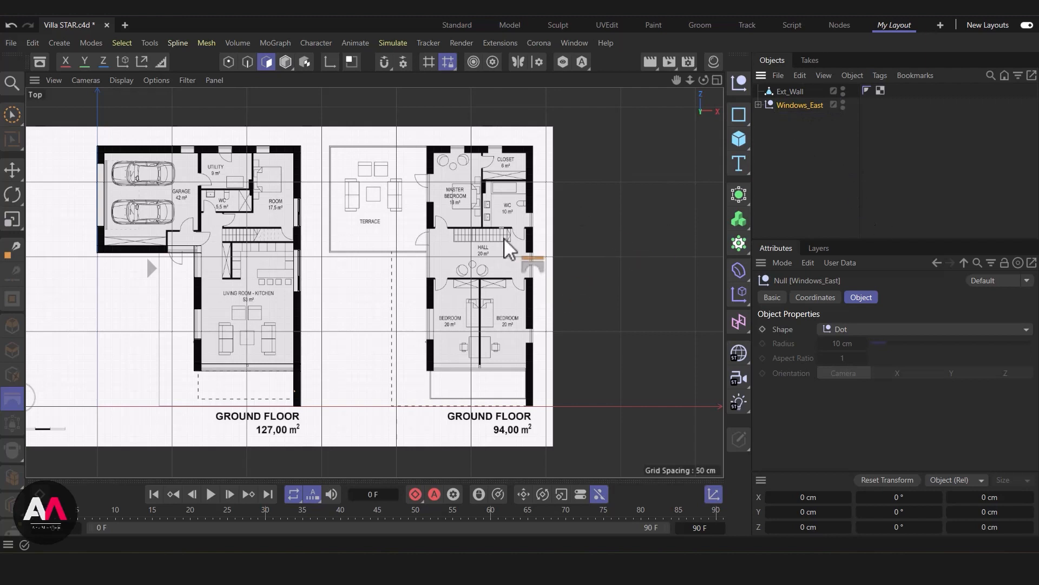
Return to the perspective view and examine the completed window frames around the ground-floor exterior walls
scroll(529, 271, "down", 2)
left_click(717, 79)
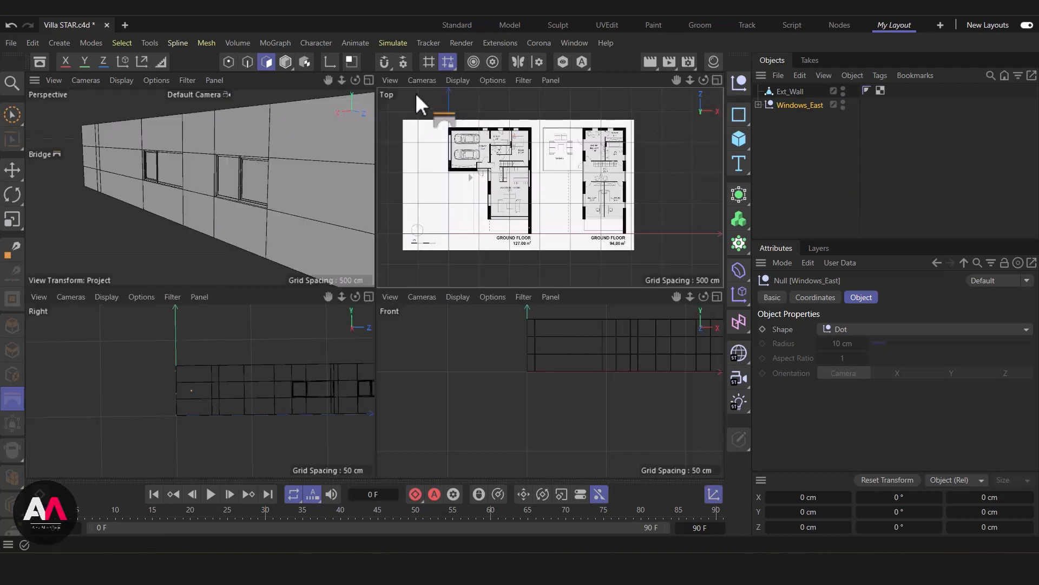
left_click(368, 80)
left_click_drag(306, 268, 573, 250, "alt")
mouse_move(494, 226)
left_mouse_down("alt")
mouse_move(294, 278)
mouse_move(411, 204)
mouse_move(388, 255)
mouse_move(351, 275)
mouse_move(341, 254)
mouse_move(421, 293)
left_mouse_up("alt")
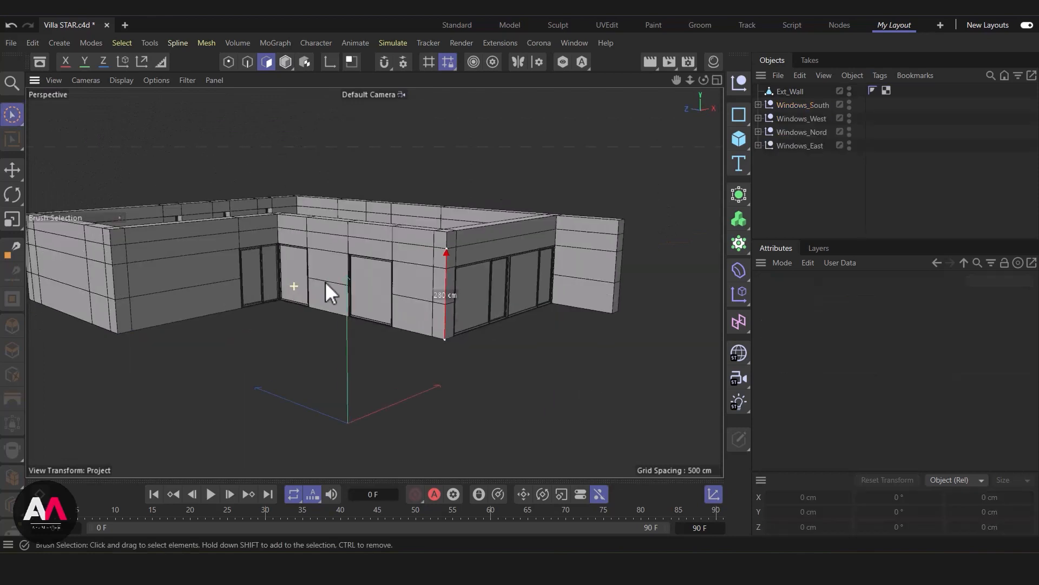
right_click_drag(326, 282, 411, 281, "alt")
middle_click_drag(456, 283, 415, 300, "alt")
left_click_drag(518, 292, 478, 255, "alt")
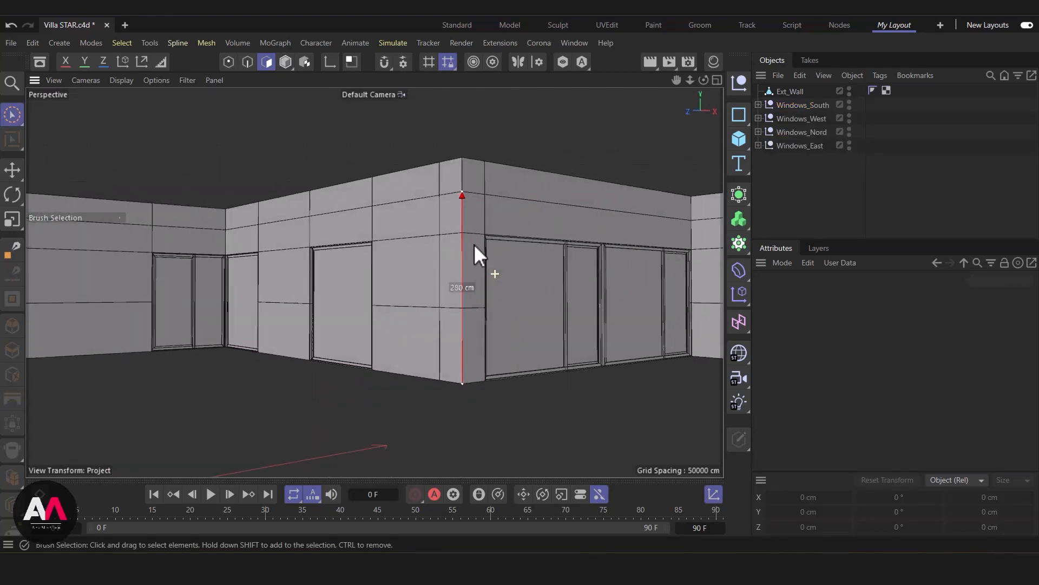
Select the Windows_East, Windows_Nord, Windows_West and Windows_South groups one by one to review their positions
left_click(802, 142)
left_click(802, 133)
left_click(801, 119)
left_click(802, 107)
left_click(803, 119)
left_click(800, 134)
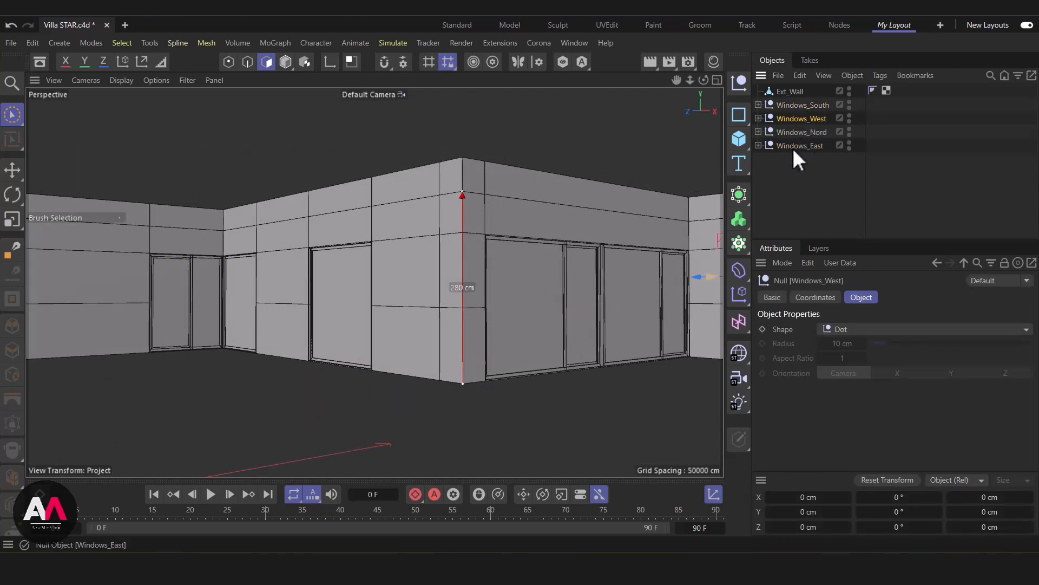
left_click(818, 144)
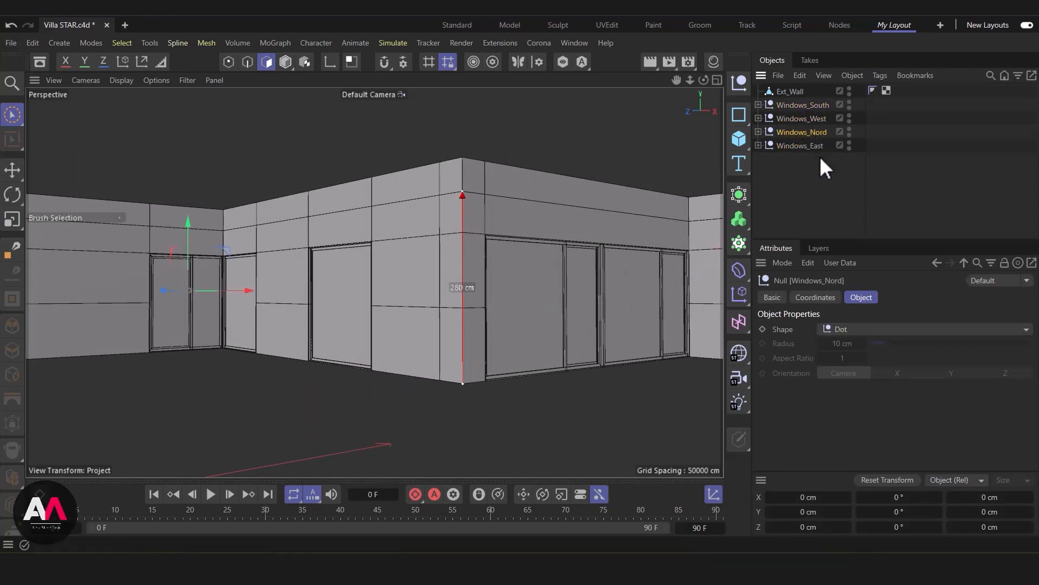
Examine the whole ground floor with its walls and windows from above, and select the Ext_Wall object
scroll(431, 269, "down", 5)
left_click_drag(373, 324, 248, 345, "alt")
left_click_drag(511, 283, 490, 328, "alt")
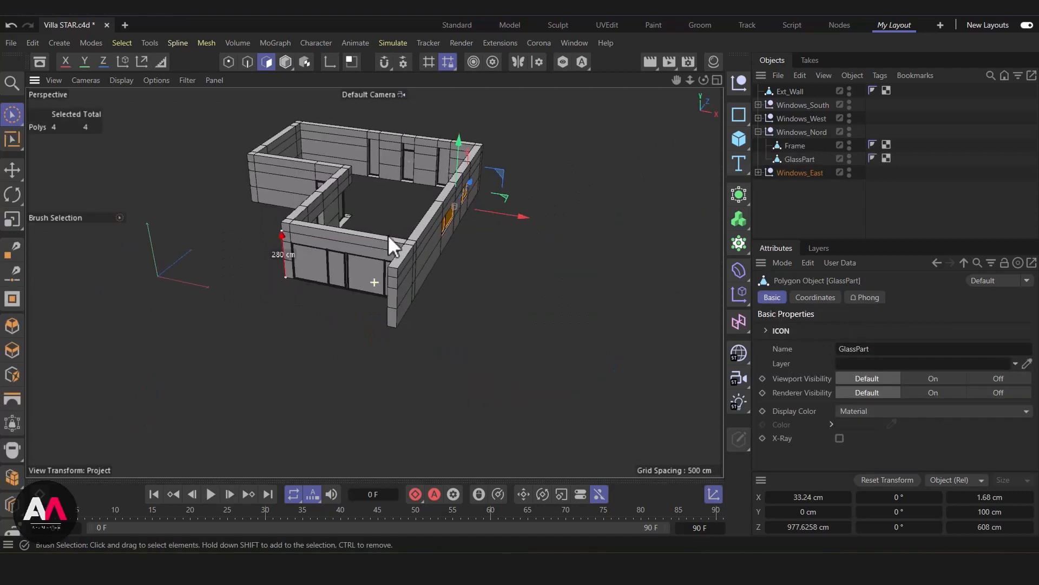
left_click_drag(388, 235, 391, 256, "alt")
left_click(797, 92)
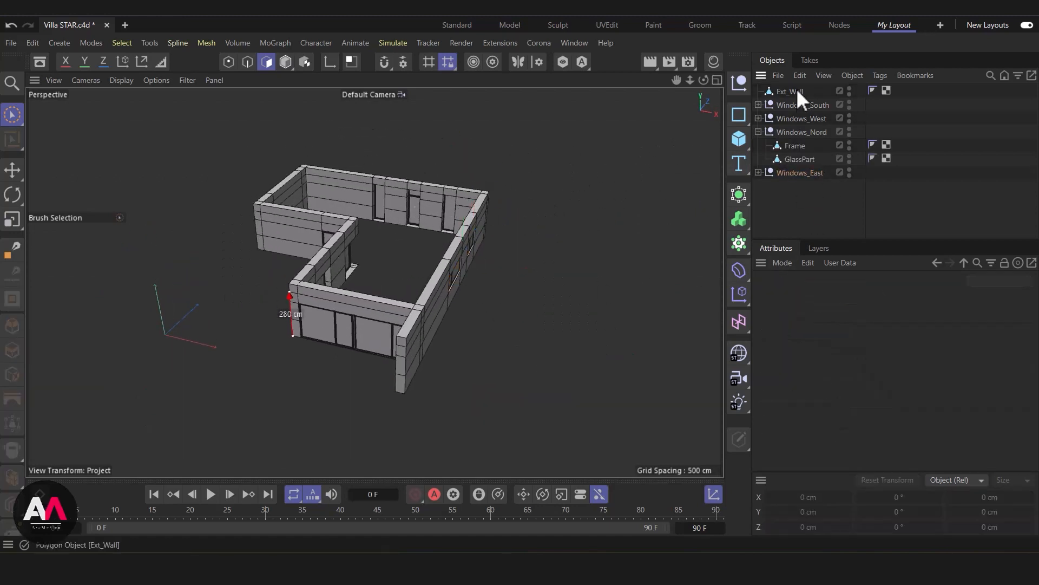
In the right view, select all top faces of the Ext_Wall object with a rectangle selection
left_click(791, 93)
left_click_drag(523, 333, 465, 243, "alt")
scroll(458, 313, "up", 5)
scroll(448, 287, "down", 3)
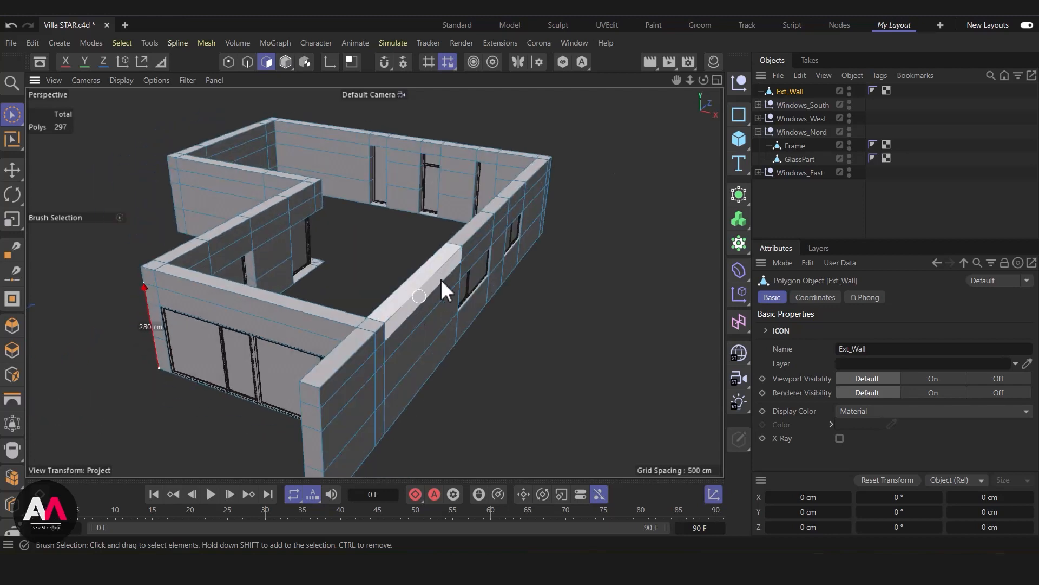
left_click(717, 79)
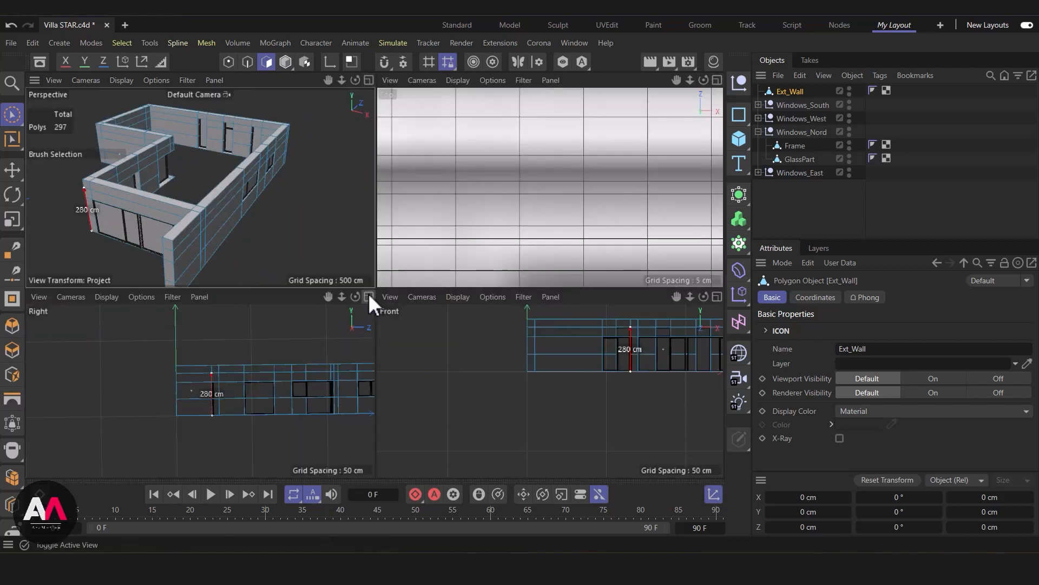
left_click(369, 296)
middle_click_drag(439, 318, 241, 342, "alt")
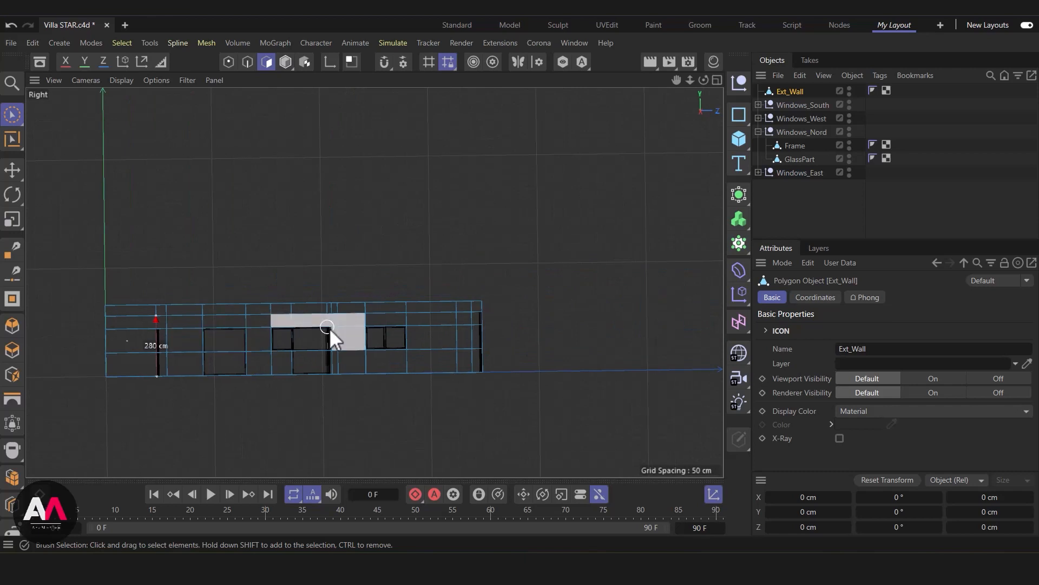
left_click_drag(12, 114, 57, 165)
scroll(285, 277, "up", 2)
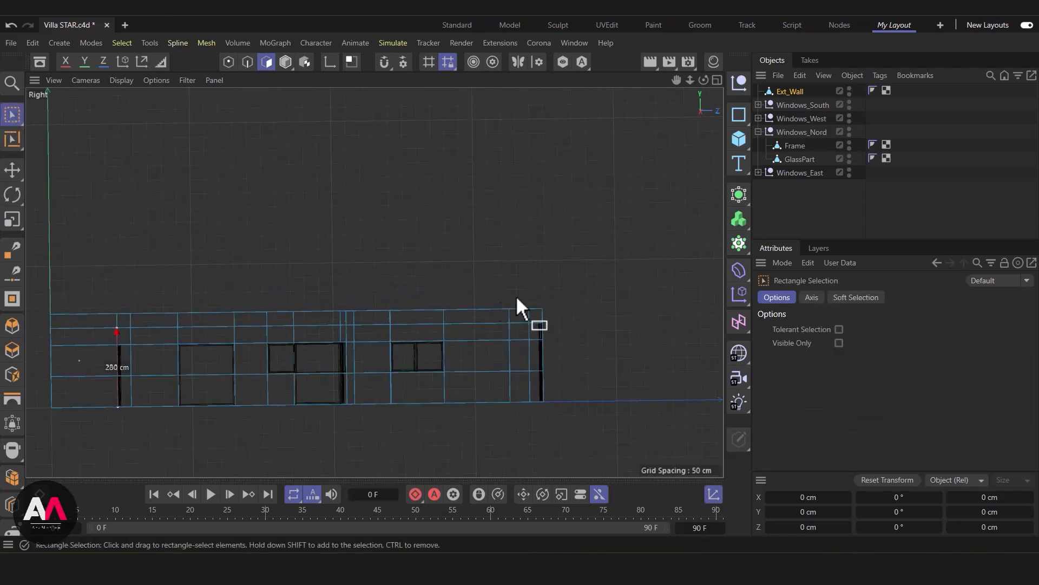
left_click_drag(599, 282, 38, 317)
scroll(402, 364, "down", 1)
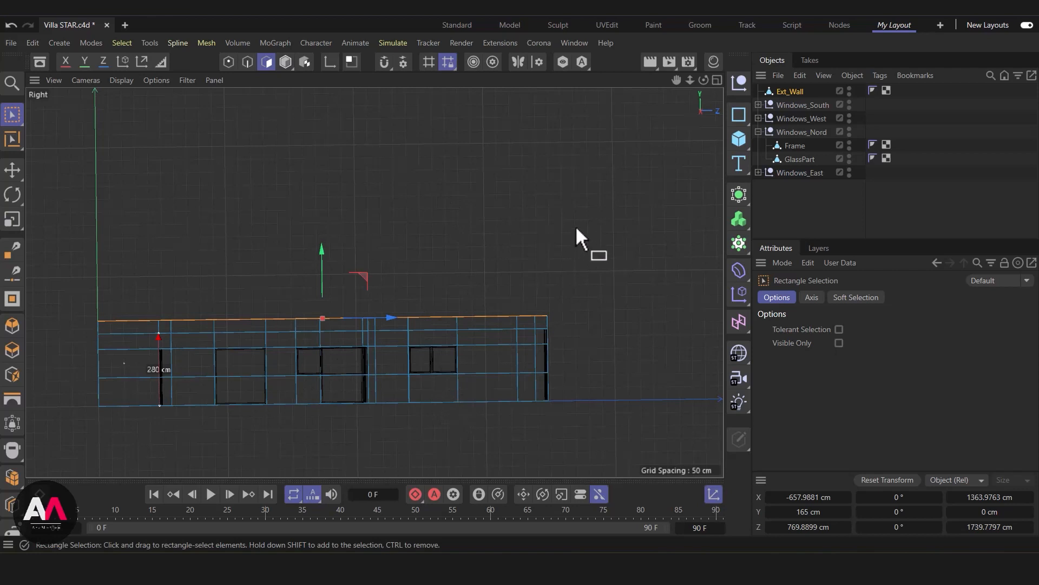
Extrude the selected top faces of Ext_Wall upward by 280 cm to raise the first-floor walls
left_click(718, 80)
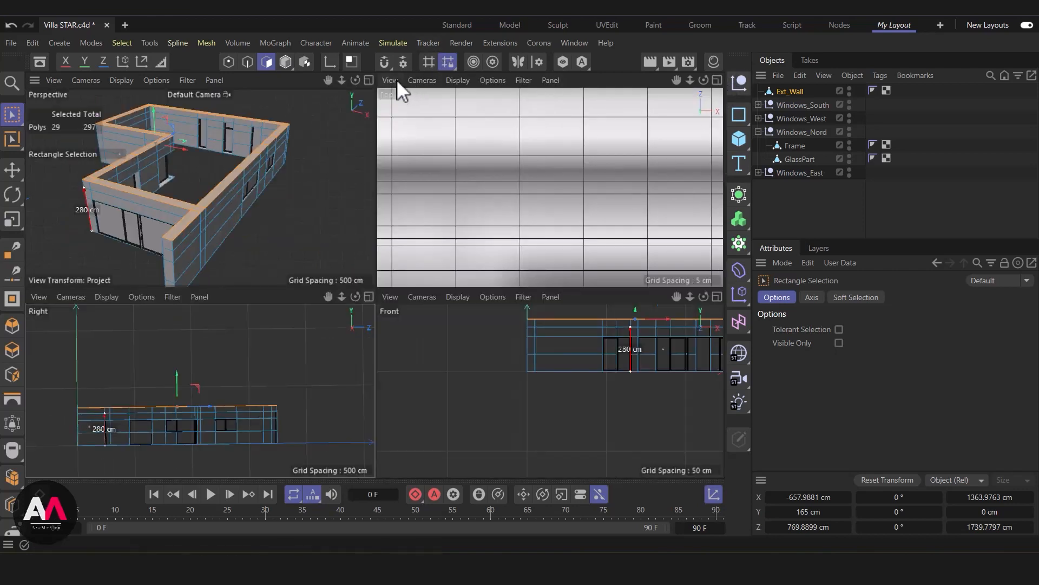
left_click(369, 80)
left_click_drag(376, 226, 369, 254, "alt")
scroll(363, 273, "down", 3)
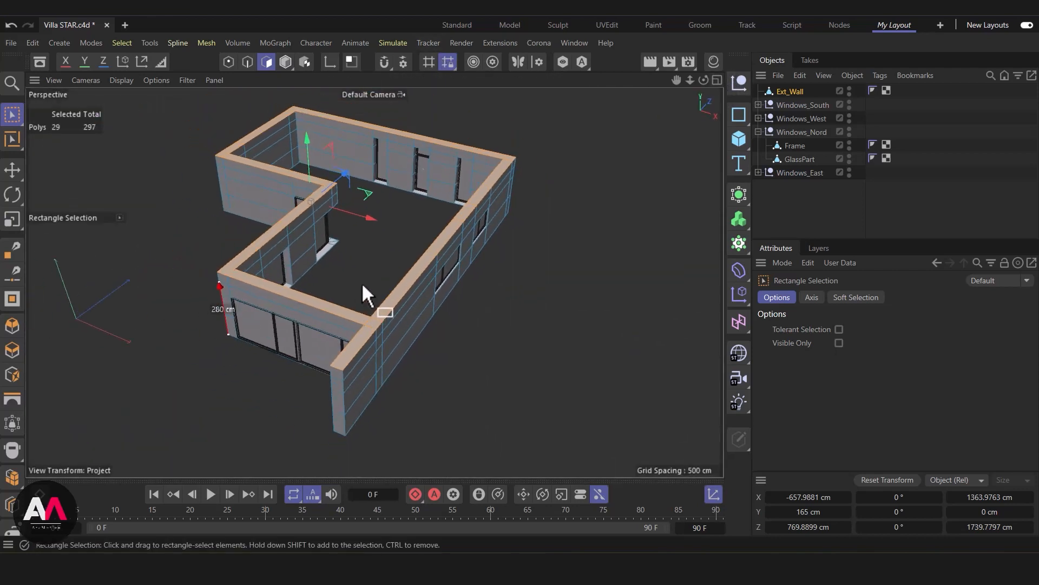
middle_click_drag(356, 291, 341, 324, "alt")
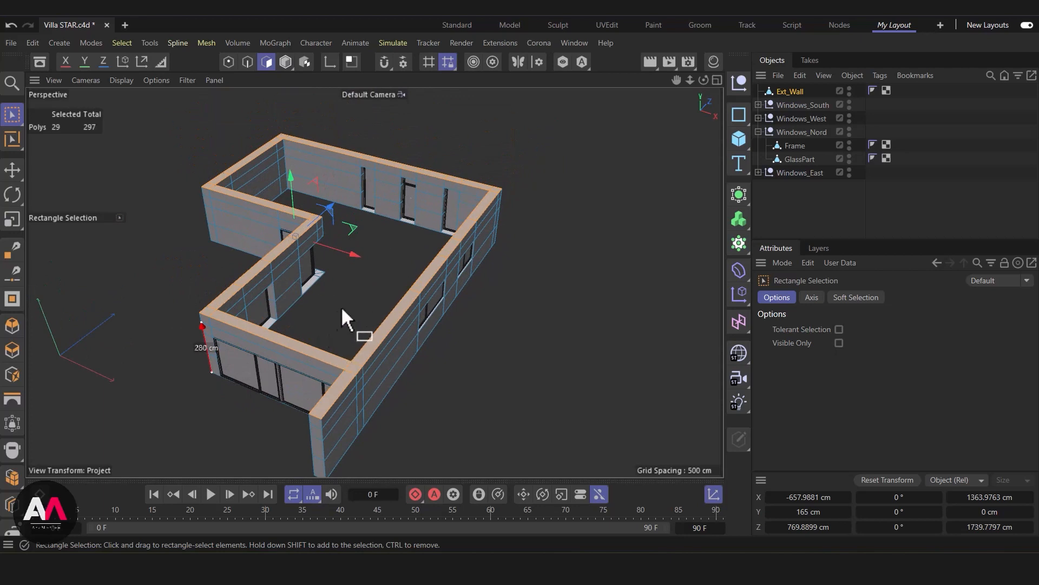
scroll(351, 300, "up", 3)
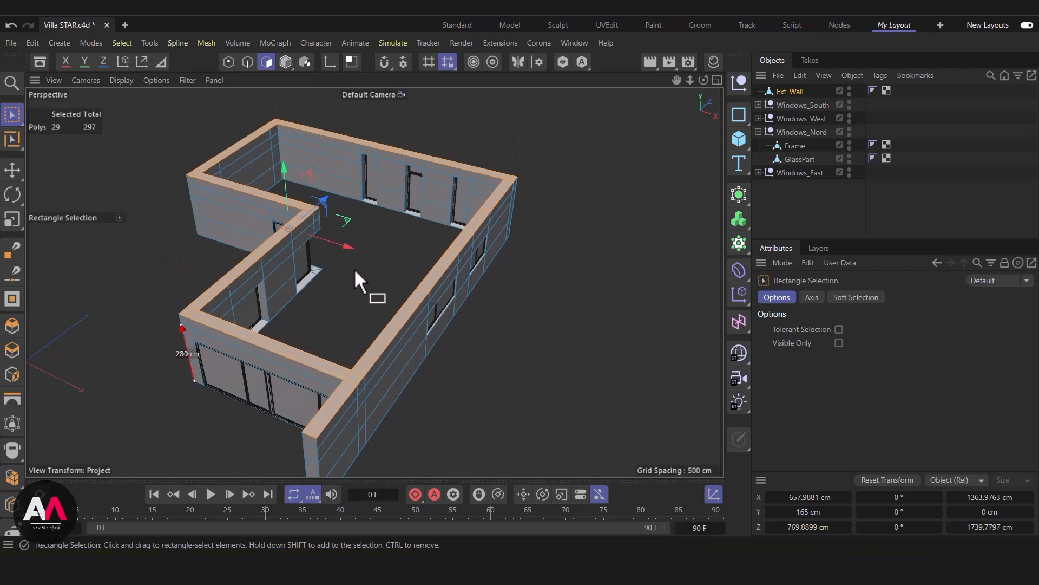
key("d")
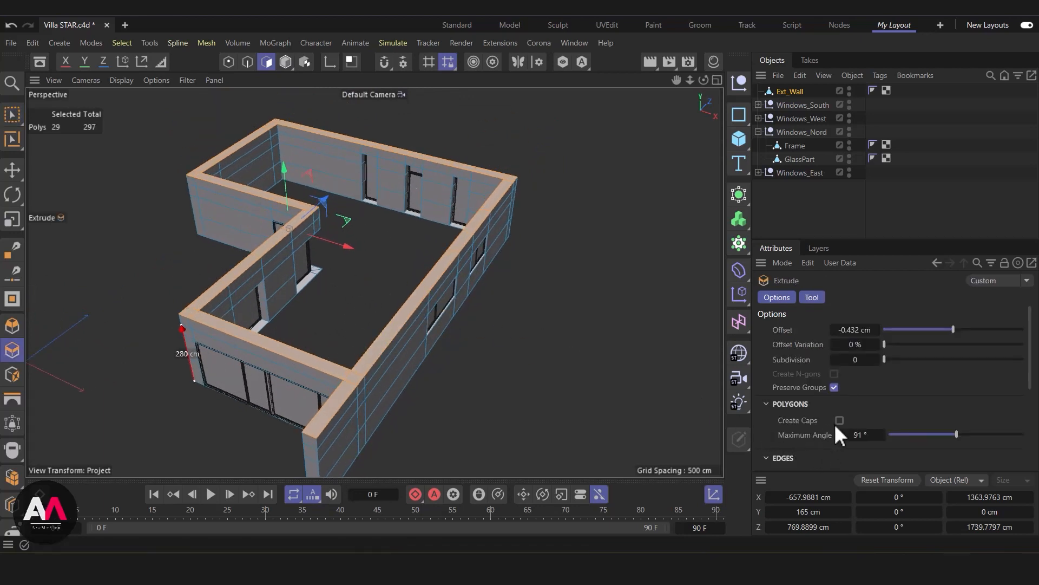
left_click_drag(395, 318, 348, 290, "alt")
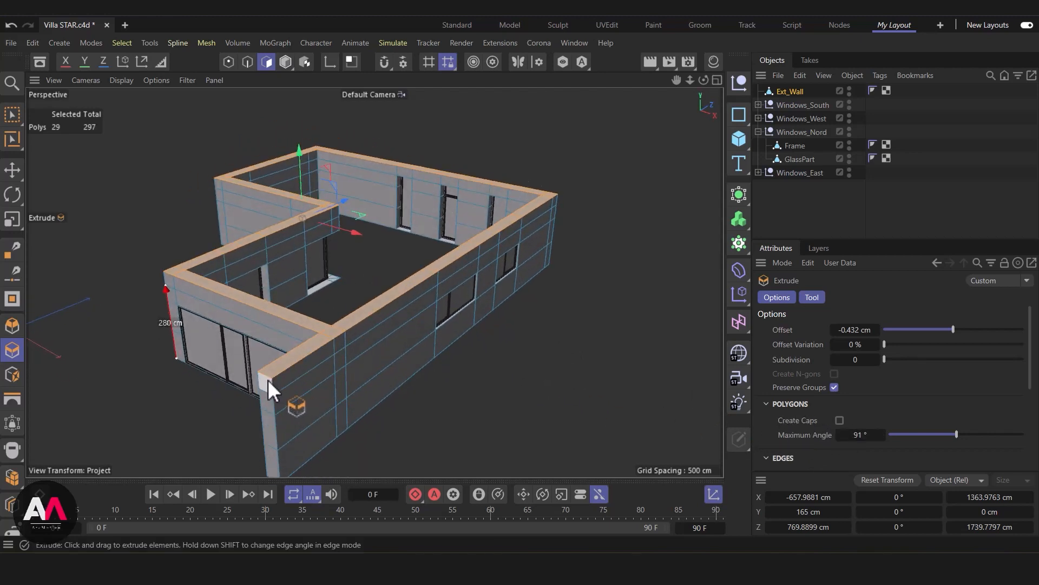
scroll(304, 355, "up", 2)
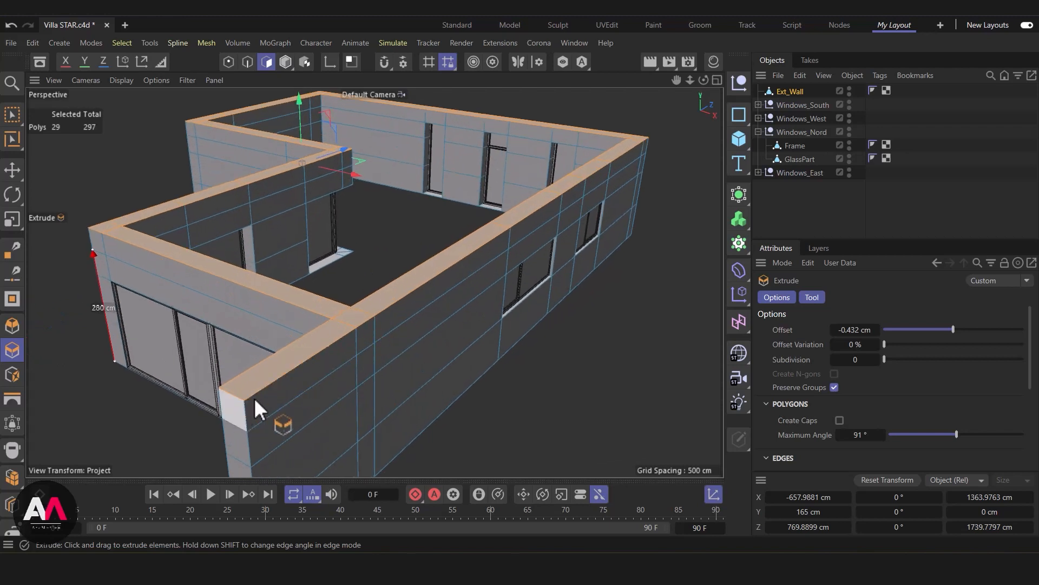
left_click_drag(514, 378, 847, 379)
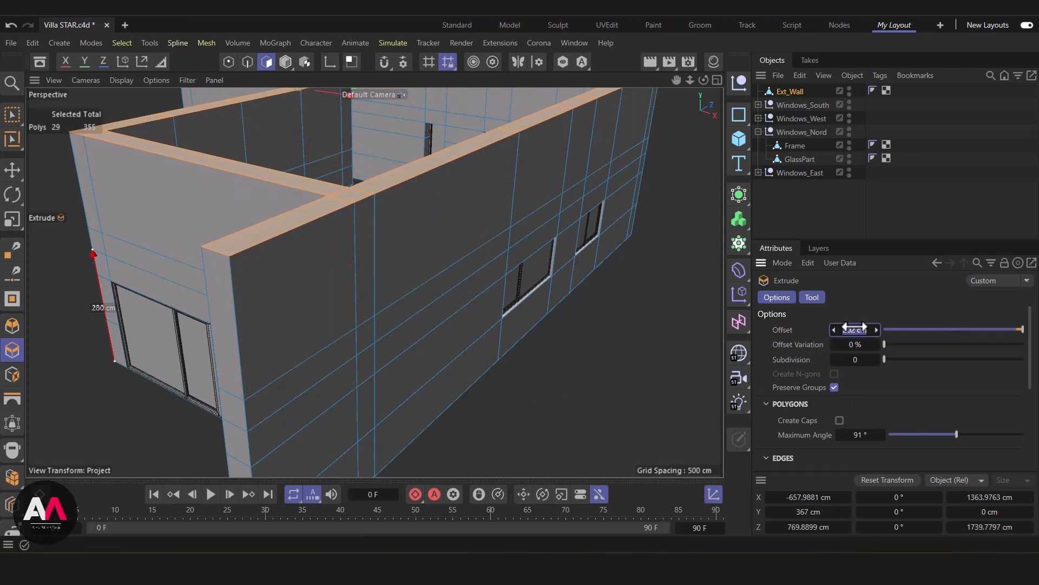
type("280")
key("Return")
Add a horizontal loop cut around the outside of the first-floor walls at a distance of 220 cm
right_click_drag(501, 249, 430, 277, "alt")
left_click_drag(430, 276, 385, 268, "alt")
right_click_drag(386, 268, 425, 259, "alt")
left_click_drag(425, 259, 564, 288, "alt")
right_click_drag(565, 287, 552, 301, "alt")
left_click_drag(552, 302, 480, 354, "alt")
right_click_drag(480, 355, 509, 242, "alt")
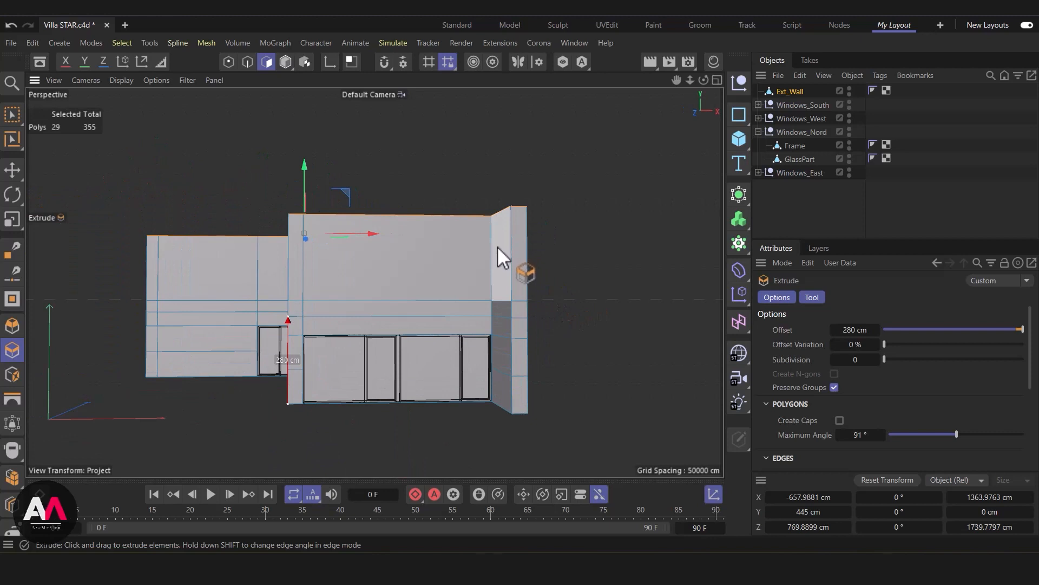
key("k")
key("l")
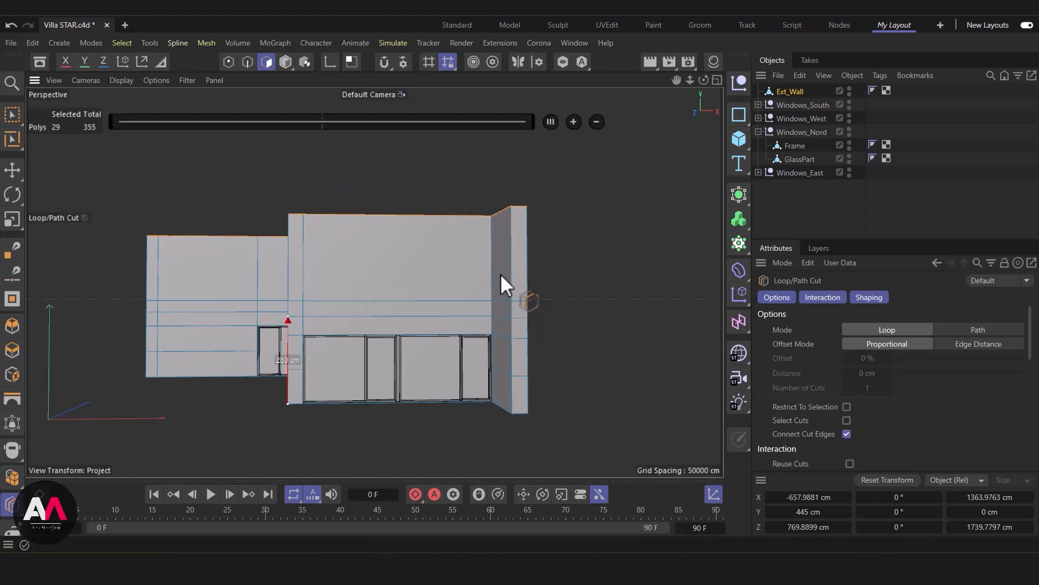
middle_click_drag(421, 248, 443, 321, "alt")
left_click_drag(443, 321, 408, 337, "alt")
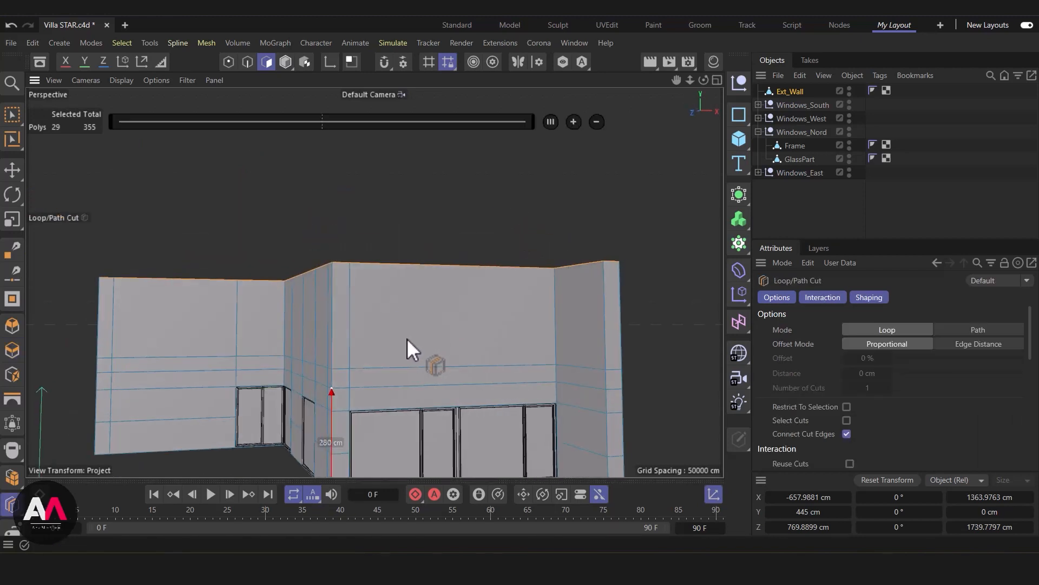
left_click(354, 295)
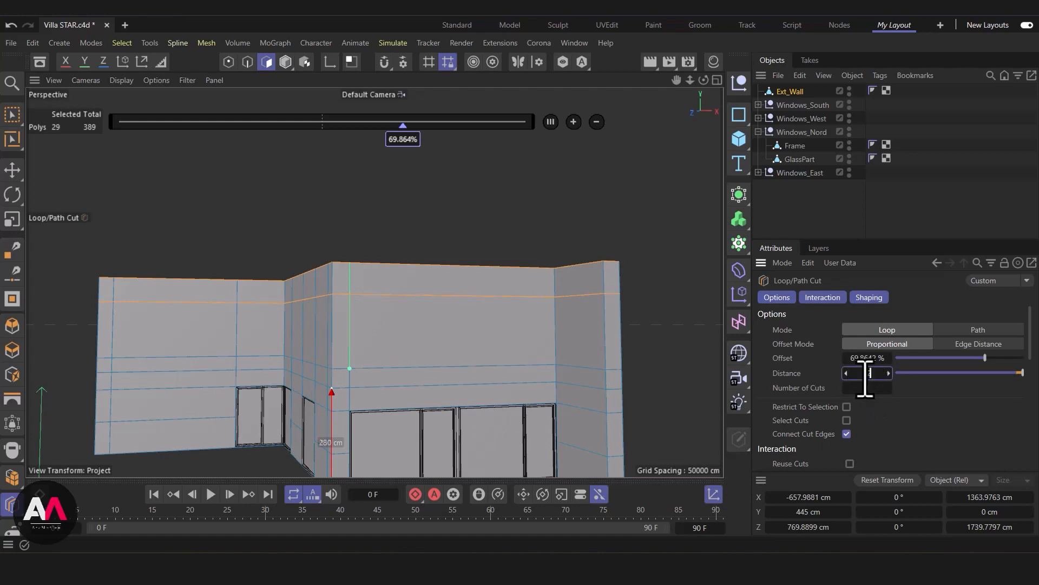
key("Return")
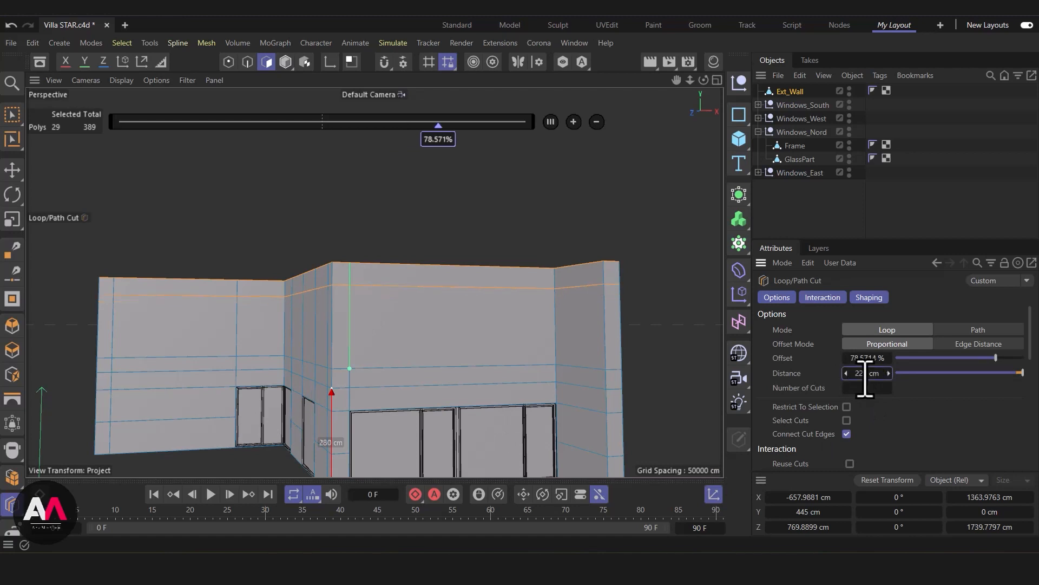
Open the villa reference renders and examine the first-floor facade opening above the large ground-floor glazing
left_click_drag(366, 330, 420, 337, "alt")
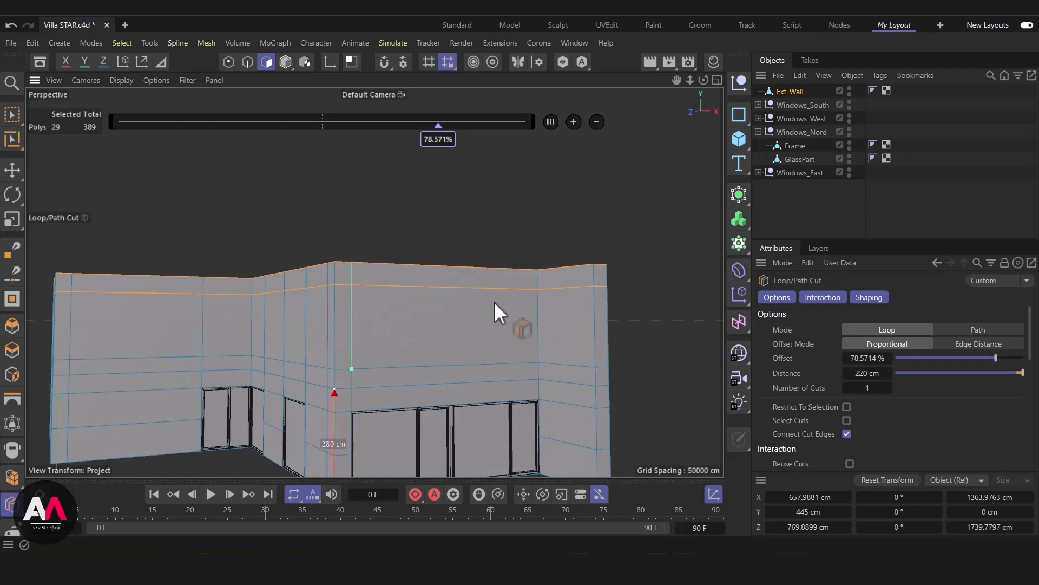
scroll(476, 311, "down", 2)
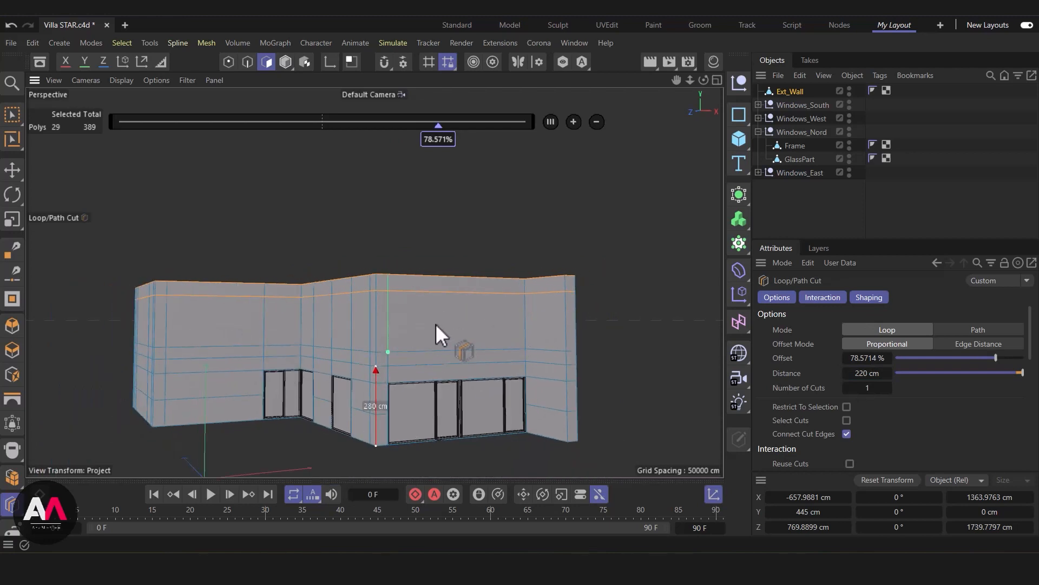
left_click_drag(436, 323, 392, 315, "alt")
left_click_drag(14, 114, 47, 132)
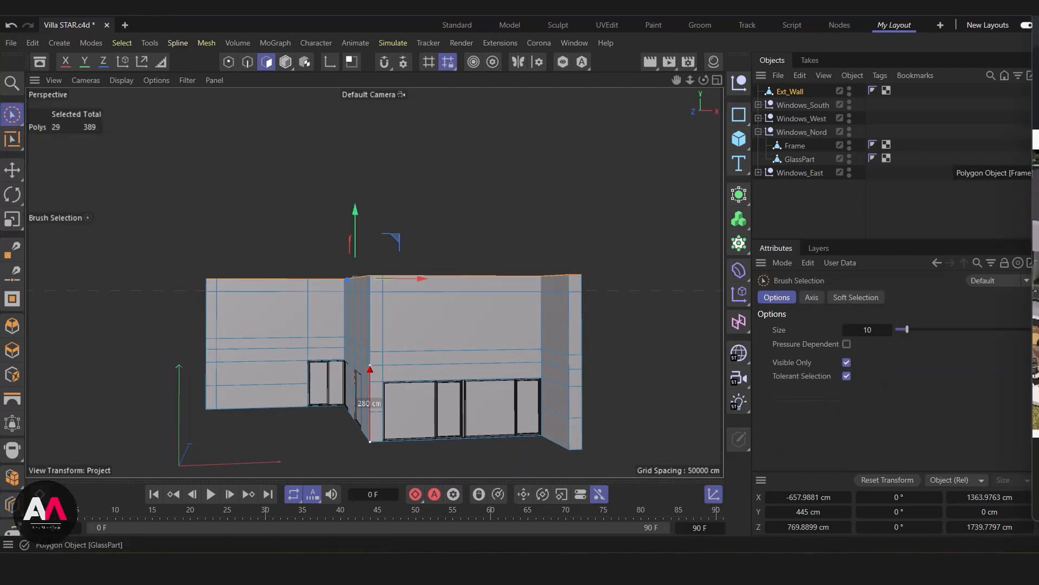
left_click_drag(1038, 138, 549, 110)
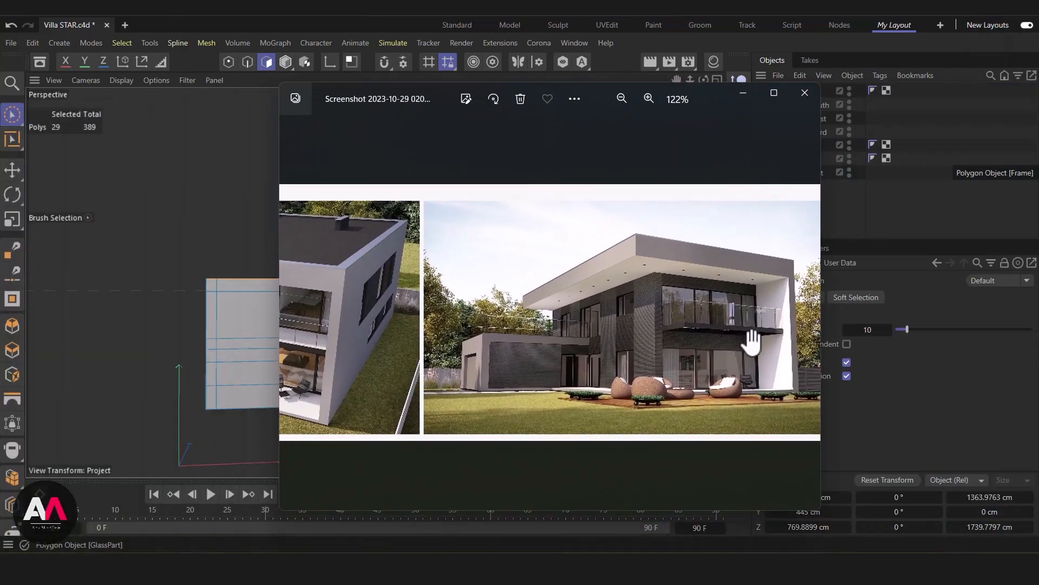
scroll(487, 352, "down", 2)
scroll(441, 318, "up", 5)
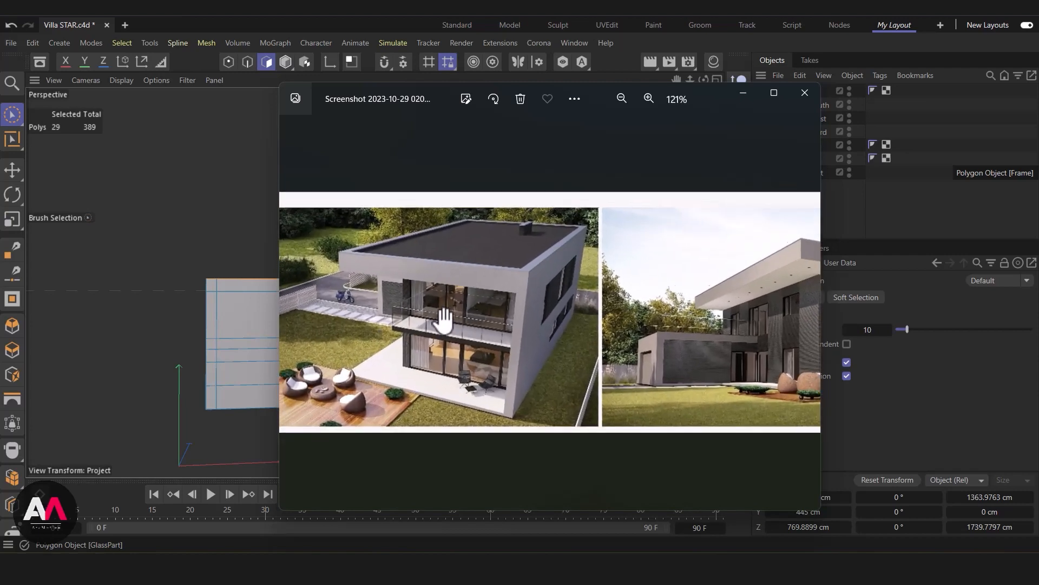
scroll(488, 323, "up", 1)
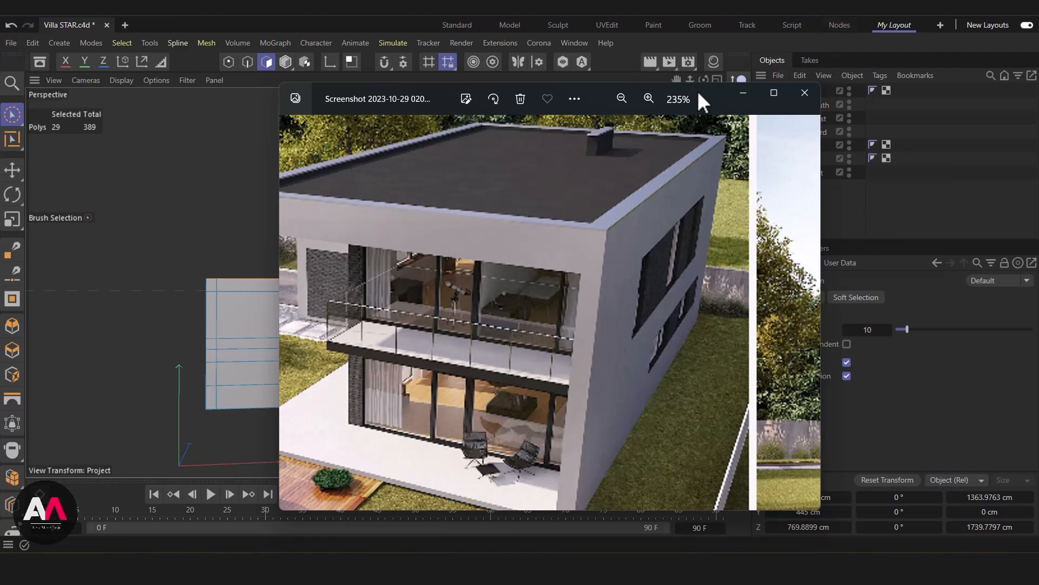
left_click(743, 93)
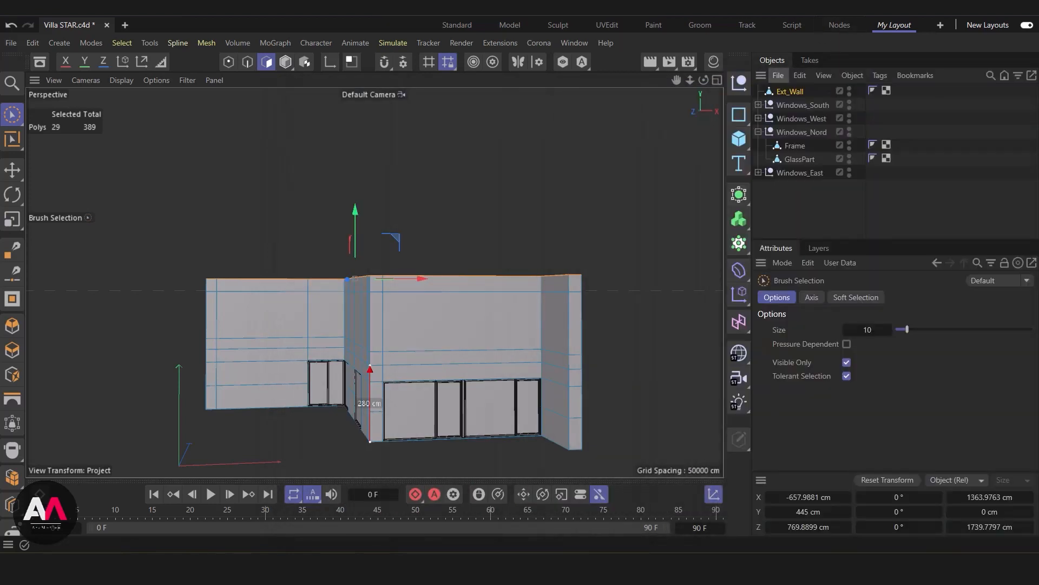
Select the first-floor outer face above the large glazing and add a loop cut on the walls' inner side at 220 cm
left_click_drag(443, 328, 700, 350, "alt")
scroll(508, 293, "up", 3)
left_click(461, 336)
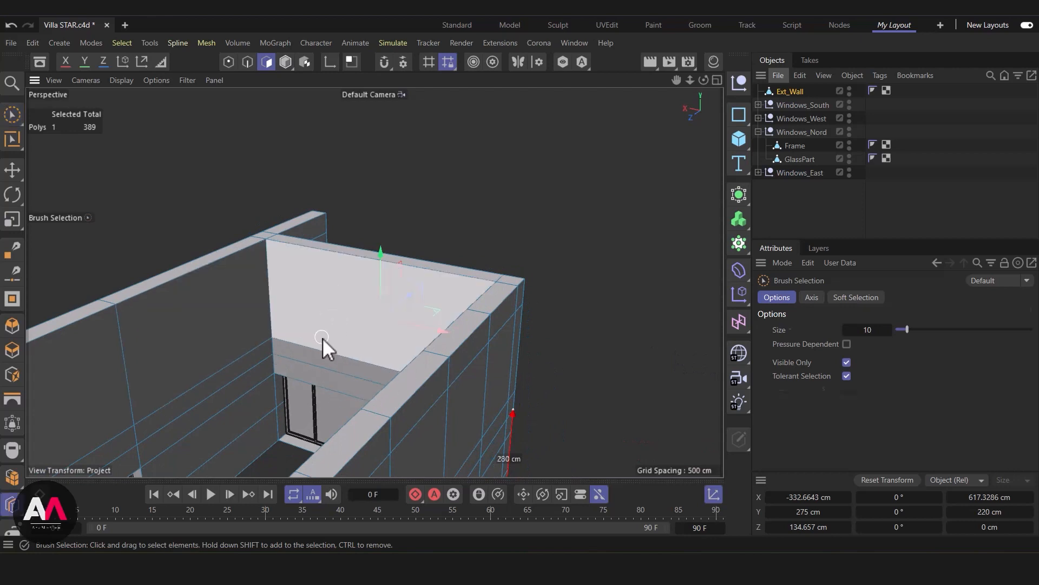
key("k")
key("l")
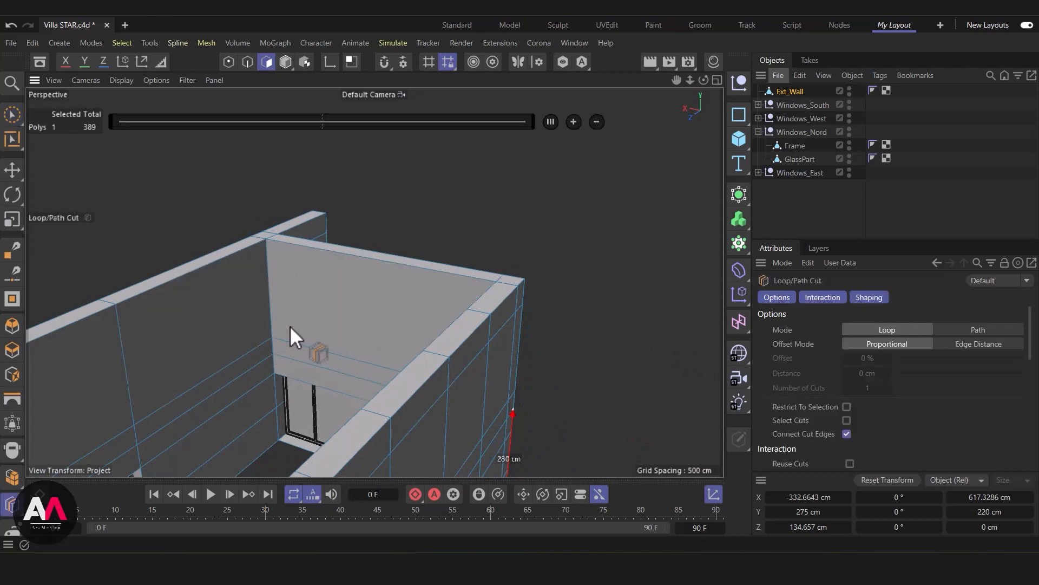
left_click(271, 293)
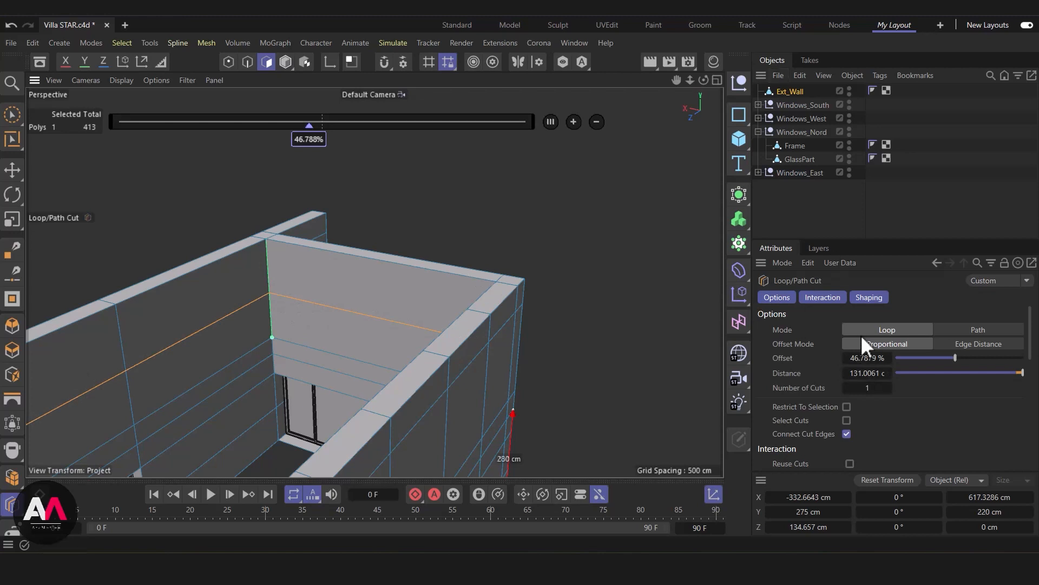
left_click(868, 372)
type("220")
key("Return")
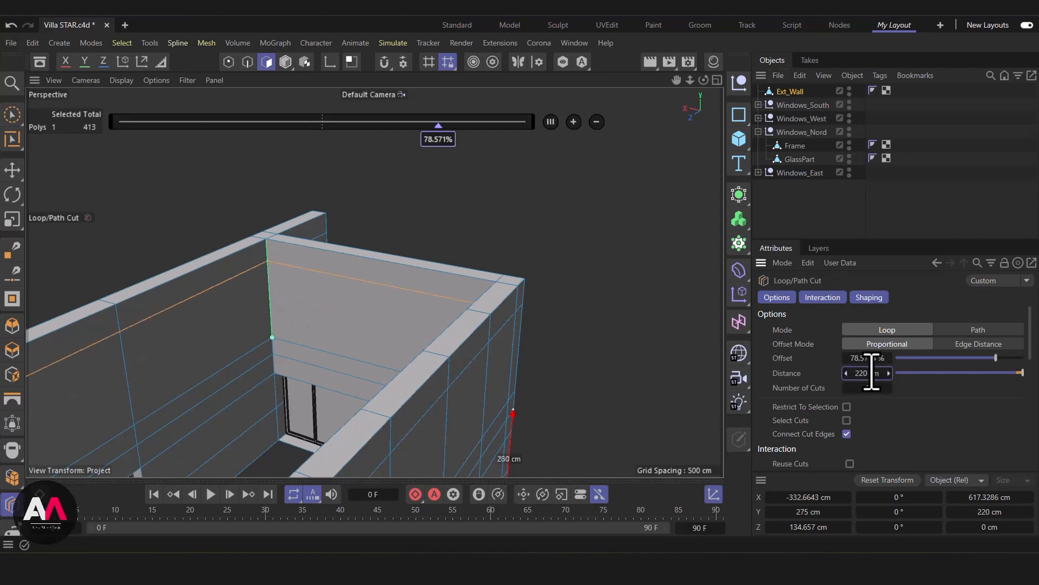
Add the matching inner wall face to the selection and bridge both faces to open the first-floor facade above the large glazing
left_click(11, 116)
left_click(338, 314, "shift")
mouse_move(404, 311)
left_mouse_down("alt")
mouse_move(512, 287)
mouse_move(126, 323)
mouse_move(90, 306)
left_mouse_up("alt")
scroll(393, 307, "up", 2)
left_click_drag(394, 306, 345, 293, "alt")
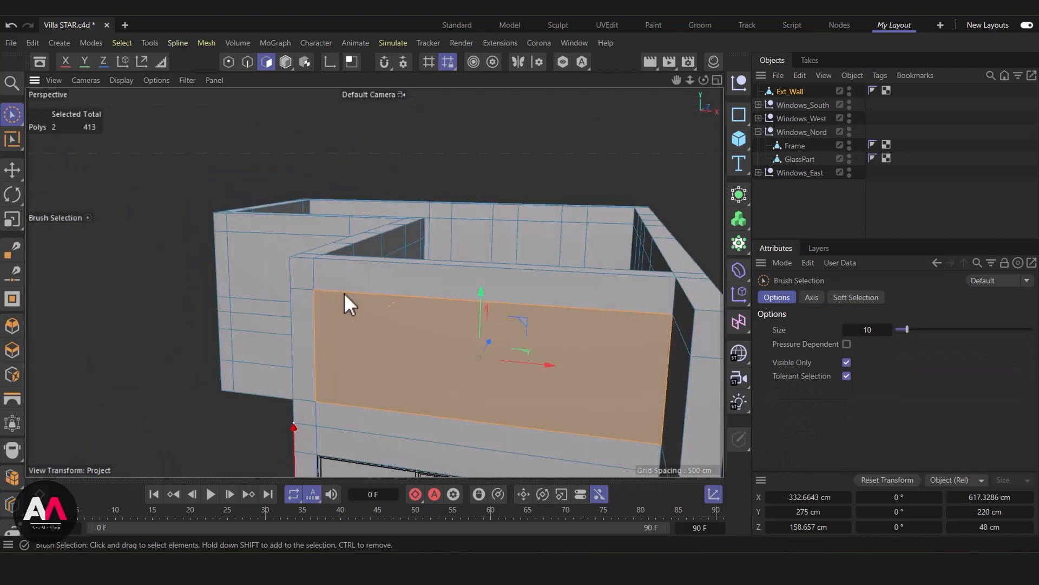
scroll(357, 294, "up", 2)
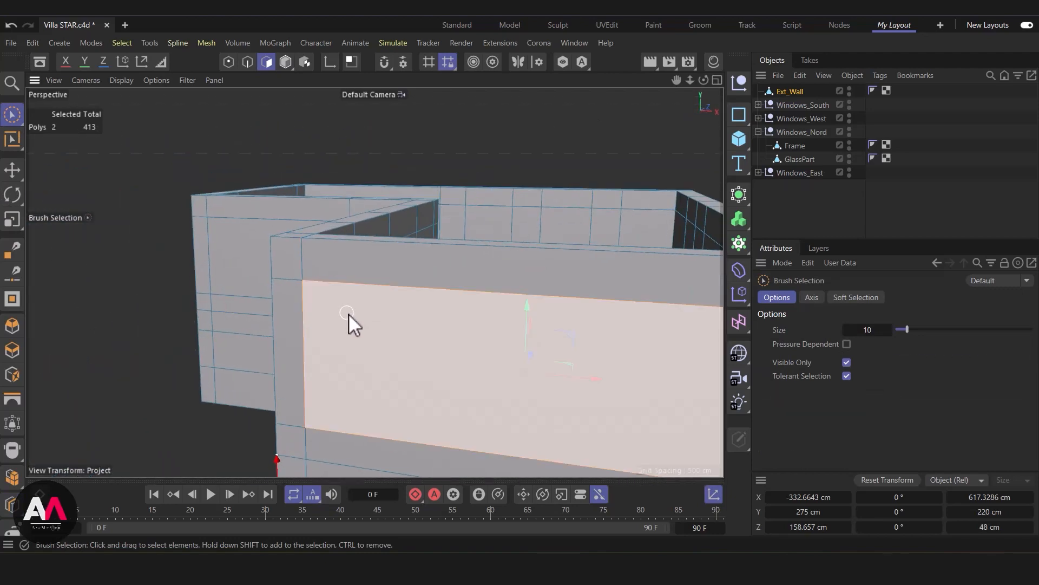
key("m")
key("b")
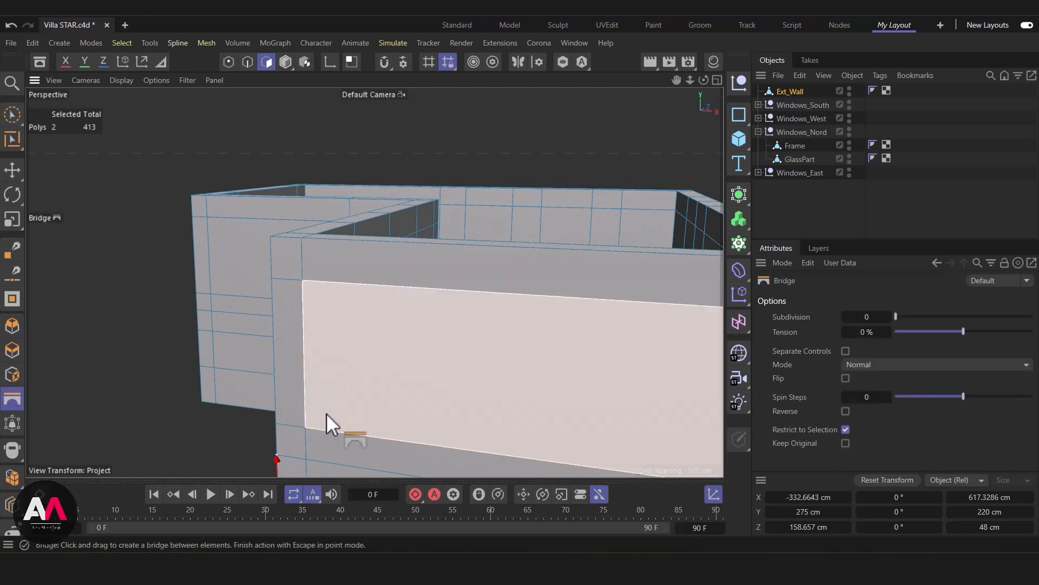
left_click(349, 392)
Measure the height of the new first-floor opening from its lower to its upper corner
left_click_drag(409, 358, 414, 337, "alt")
scroll(413, 337, "up", 5)
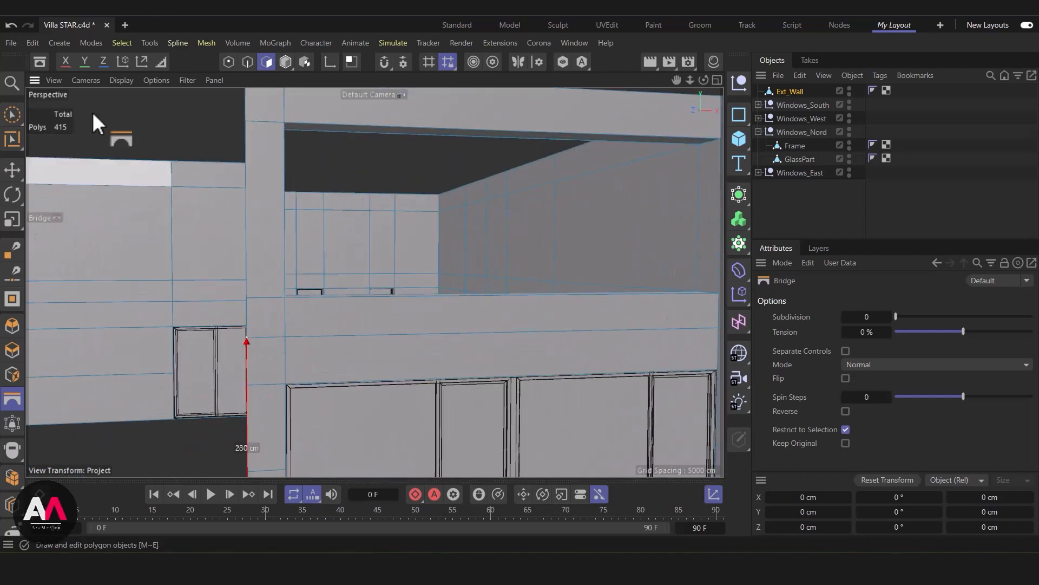
left_click(161, 61)
left_click(285, 298)
left_click(284, 124)
mouse_move(294, 218)
left_mouse_down("alt")
mouse_move(333, 227)
mouse_move(322, 226)
left_mouse_up("alt")
left_click_drag(250, 201, 248, 207, "alt")
scroll(248, 206, "down", 6)
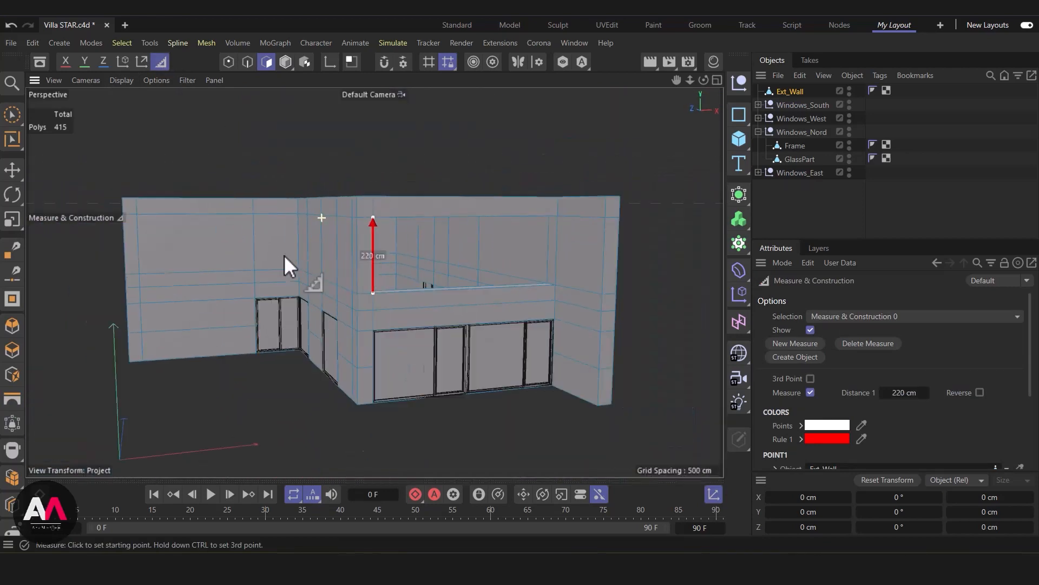
left_click(12, 114)
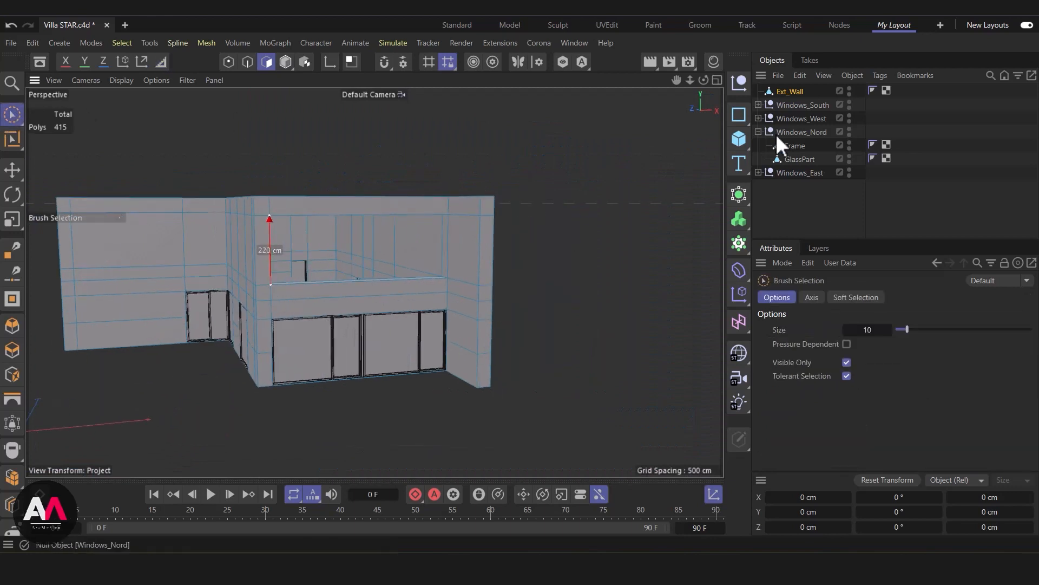
Select the large ground-floor south glazing as an object and turn on snapping
left_click(758, 132)
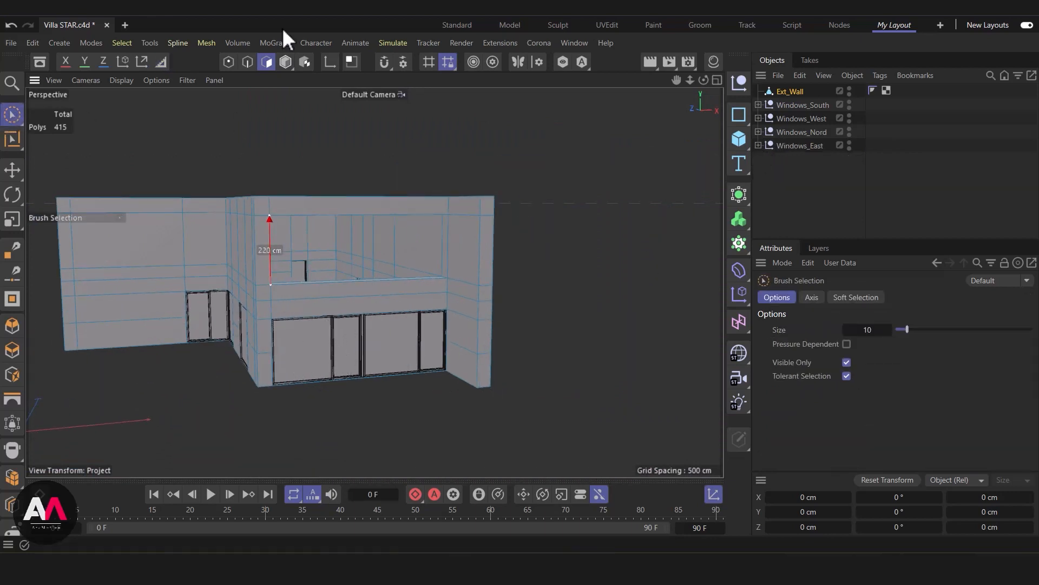
left_click(286, 61)
left_click(348, 343)
scroll(391, 347, "up", 5)
left_click_drag(391, 347, 392, 322, "alt")
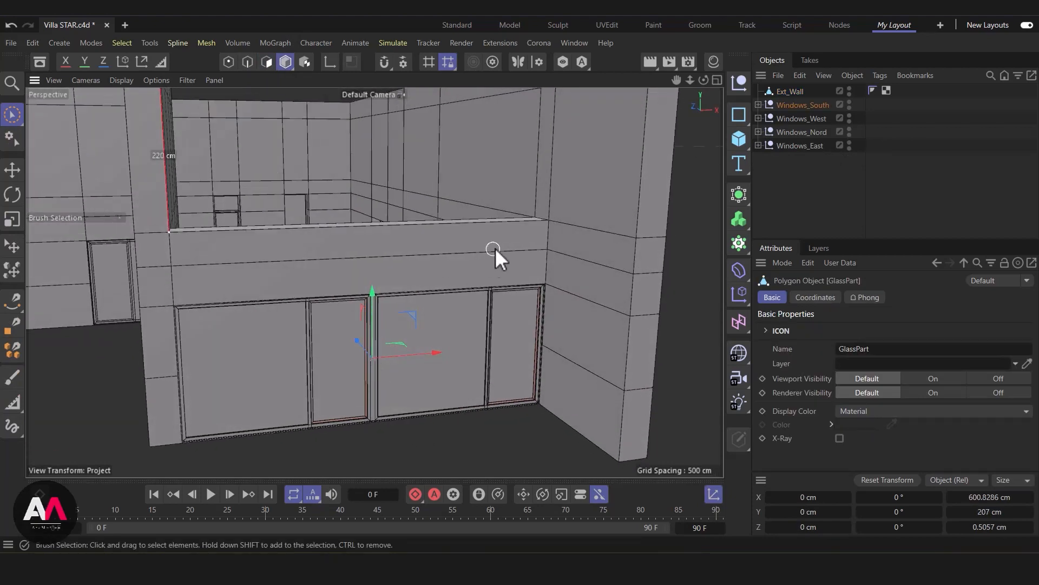
scroll(489, 254, "down", 3)
scroll(327, 363, "up", 3)
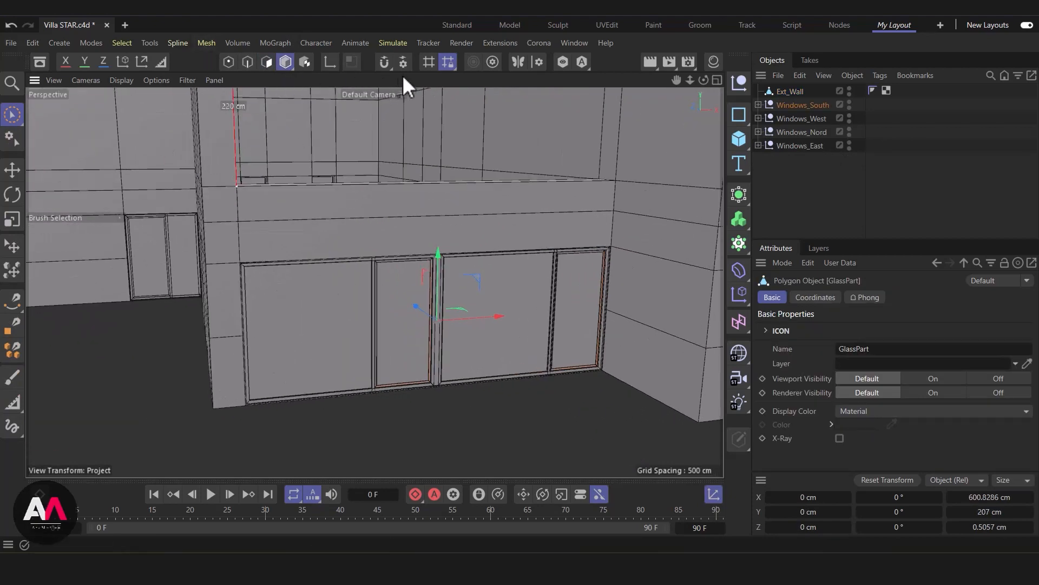
left_click(384, 61)
scroll(326, 320, "up", 4)
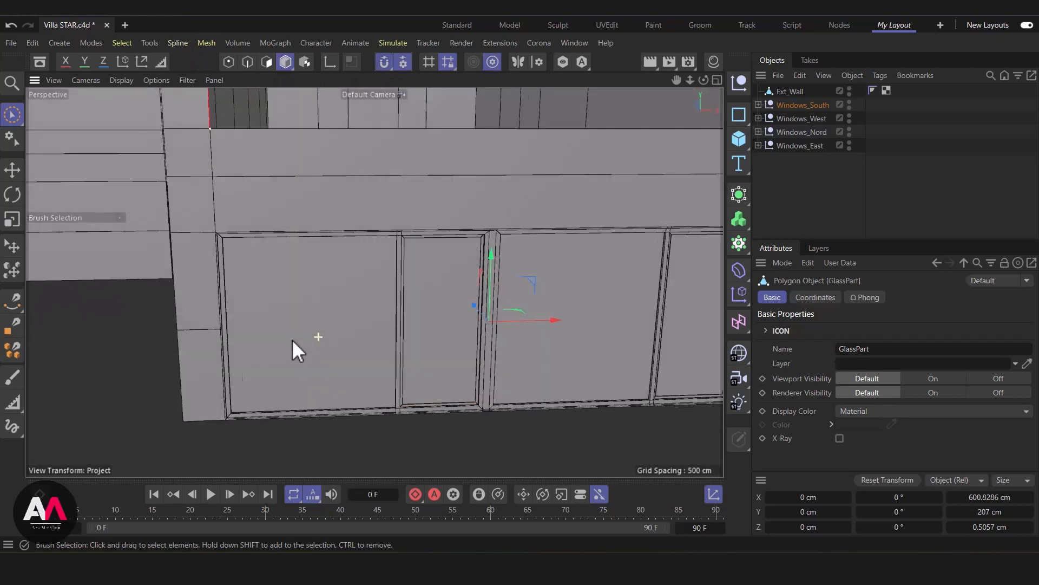
Snap the Windows_South group's axis to the outer bottom-left corner of the large ground-floor glazing, without moving its geometry
scroll(235, 413, "up", 8)
left_click_drag(236, 427, 284, 372, "alt")
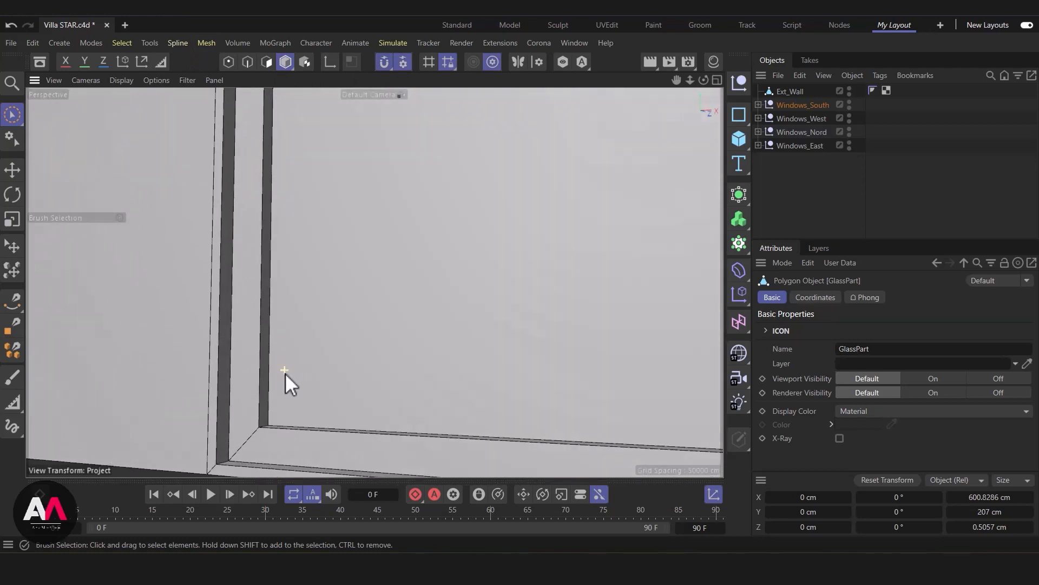
left_click(327, 60)
scroll(290, 216, "down", 2)
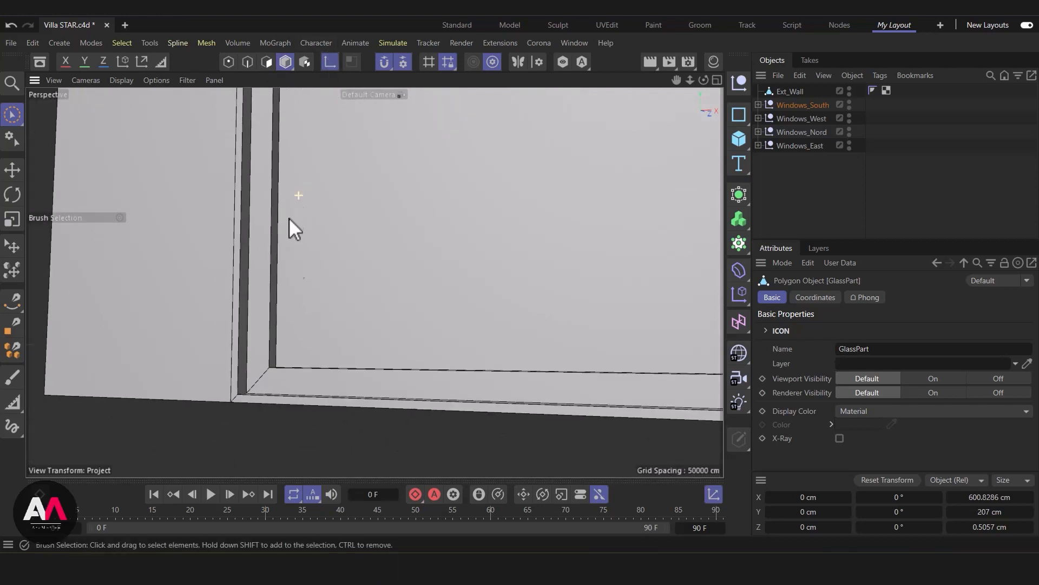
left_click_drag(277, 351, 252, 364, "alt")
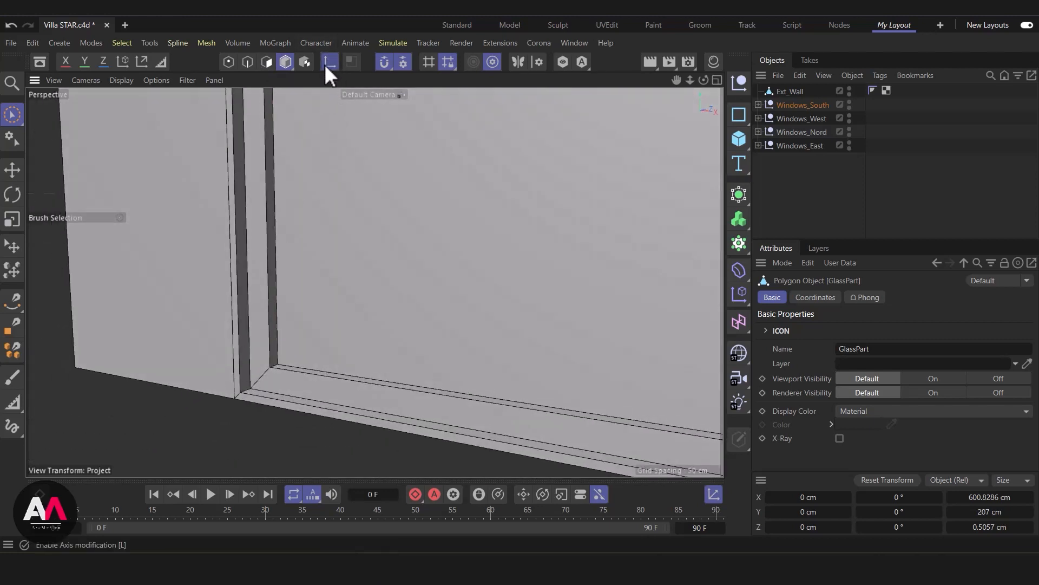
key("e")
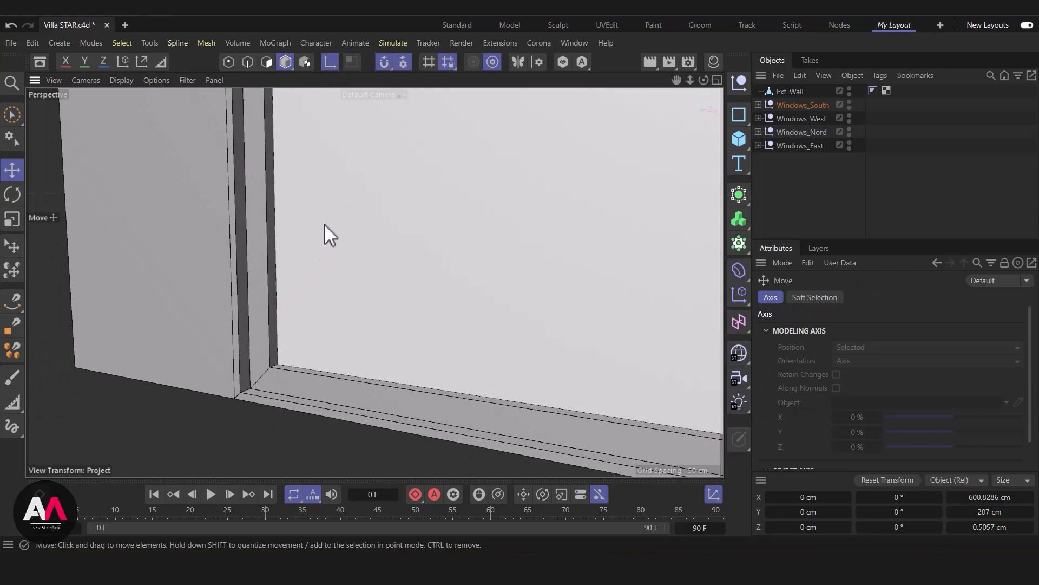
left_click_drag(227, 422, 255, 414)
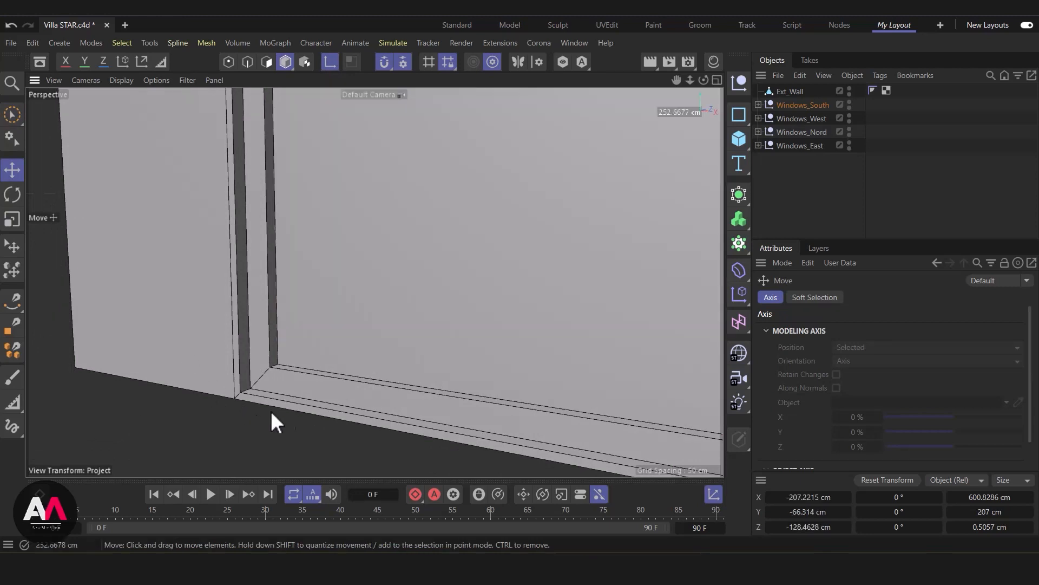
left_click_drag(370, 347, 373, 395)
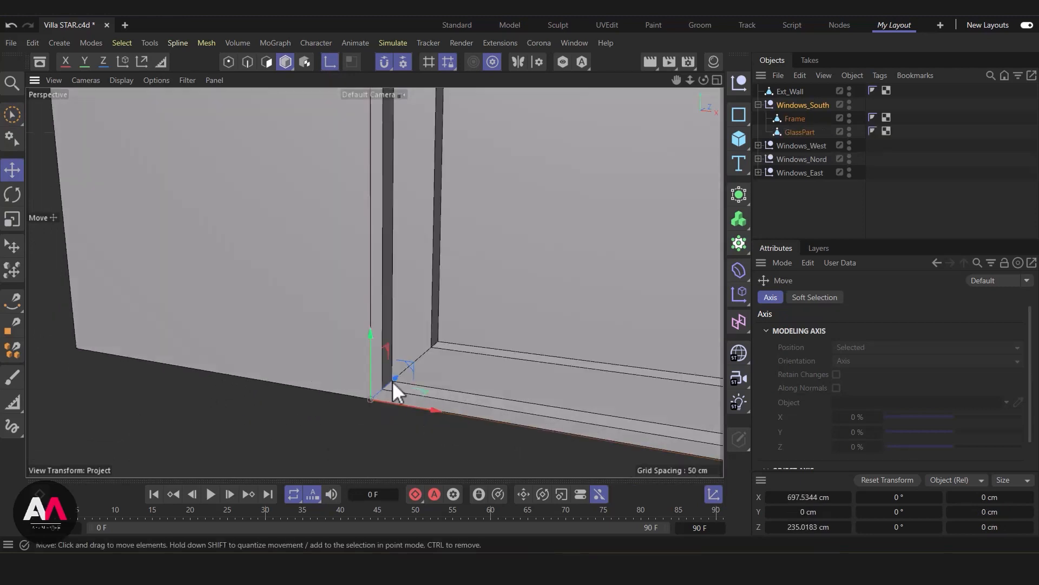
scroll(412, 382, "up", 5)
mouse_move(441, 384)
left_mouse_down("alt")
mouse_move(599, 291)
mouse_move(427, 388)
left_mouse_up("alt")
right_click_drag(424, 370, 362, 405, "alt")
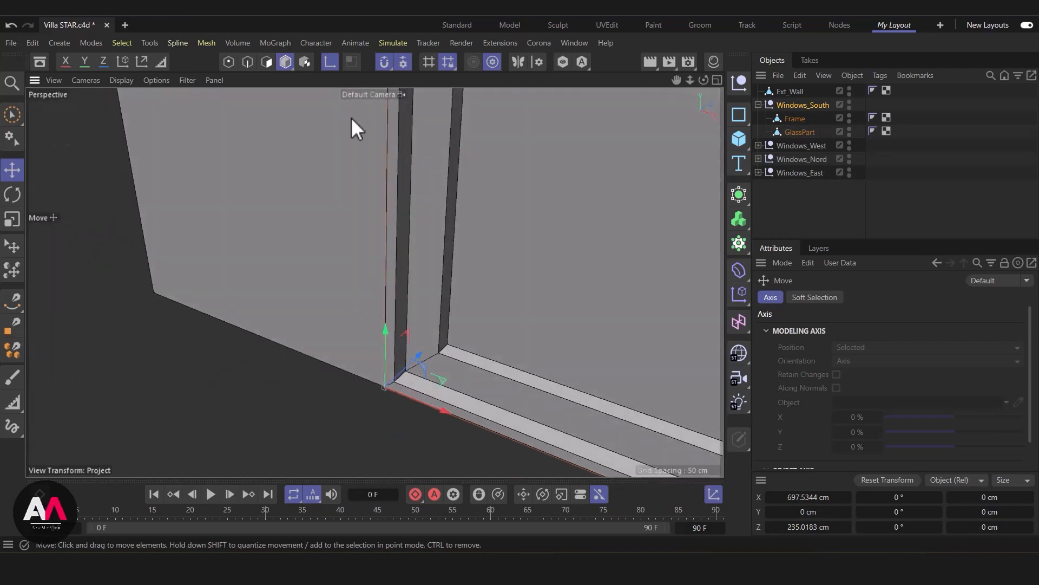
left_click(330, 61)
Duplicate the Windows_South group straight up to a height of 330 cm, snapping it into the first-floor opening
left_click_drag(392, 318, 284, 381, "alt")
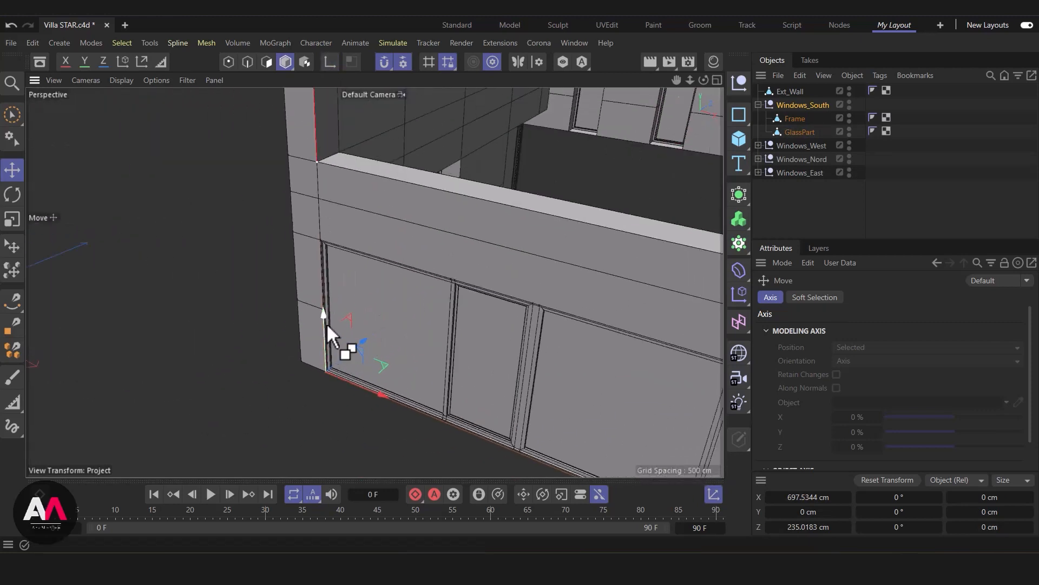
left_click_drag(325, 323, 346, 103)
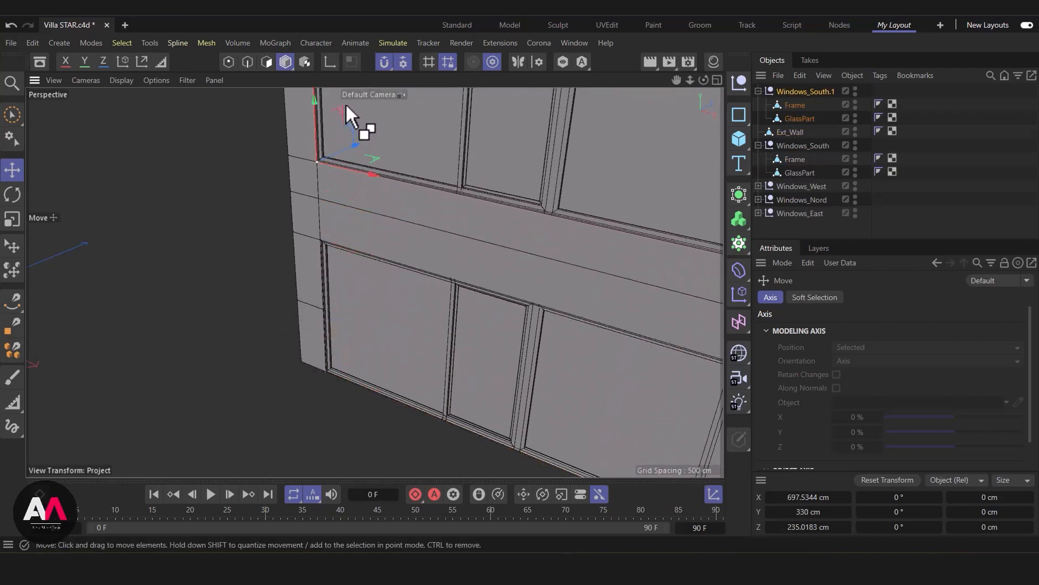
right_click_drag(325, 172, 316, 255, "alt")
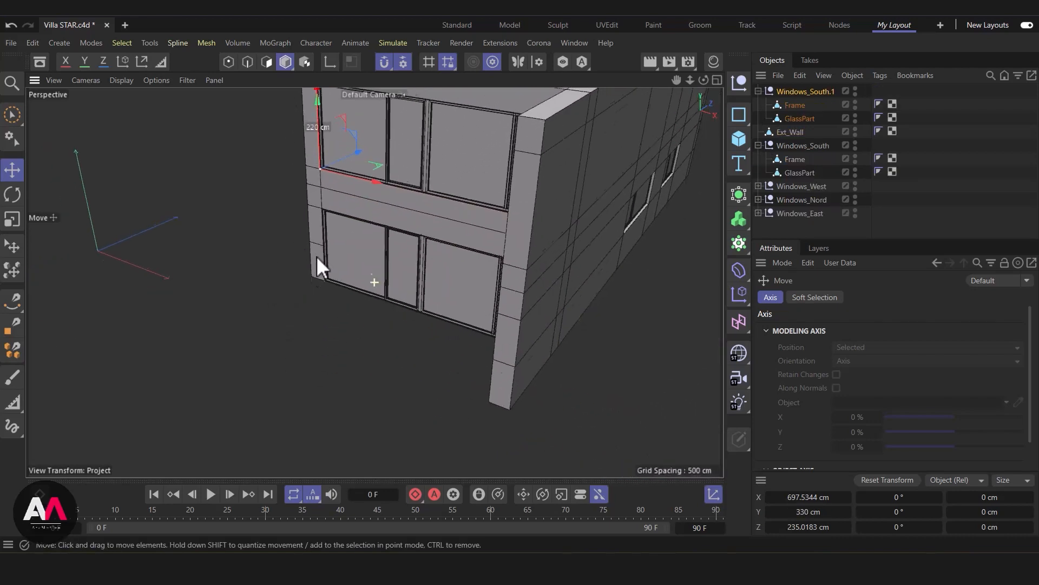
middle_click_drag(316, 256, 411, 382, "alt")
left_click_drag(411, 382, 515, 278, "alt")
right_click_drag(515, 278, 482, 331, "alt")
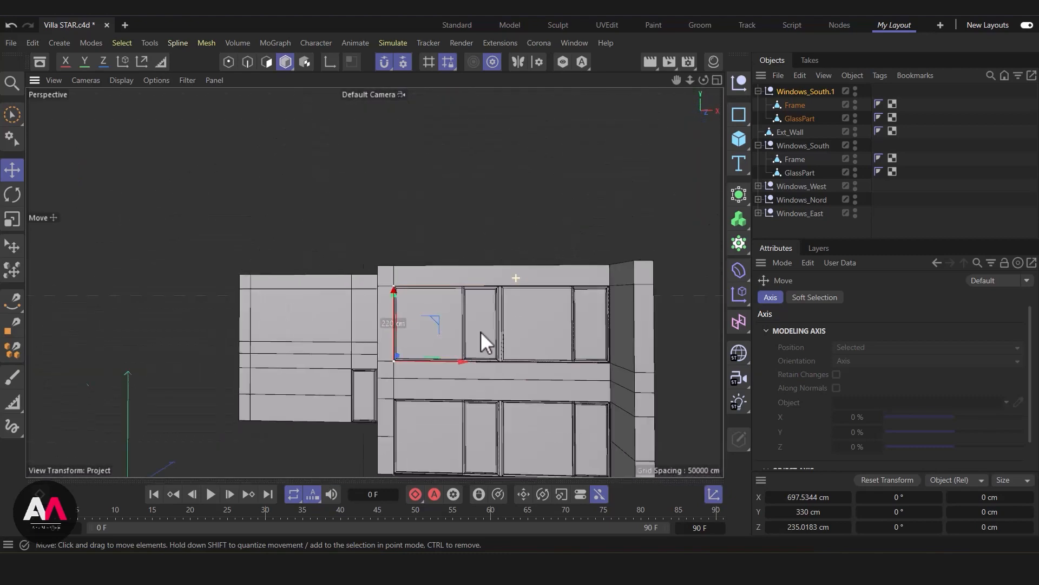
left_click_drag(482, 330, 503, 373, "alt")
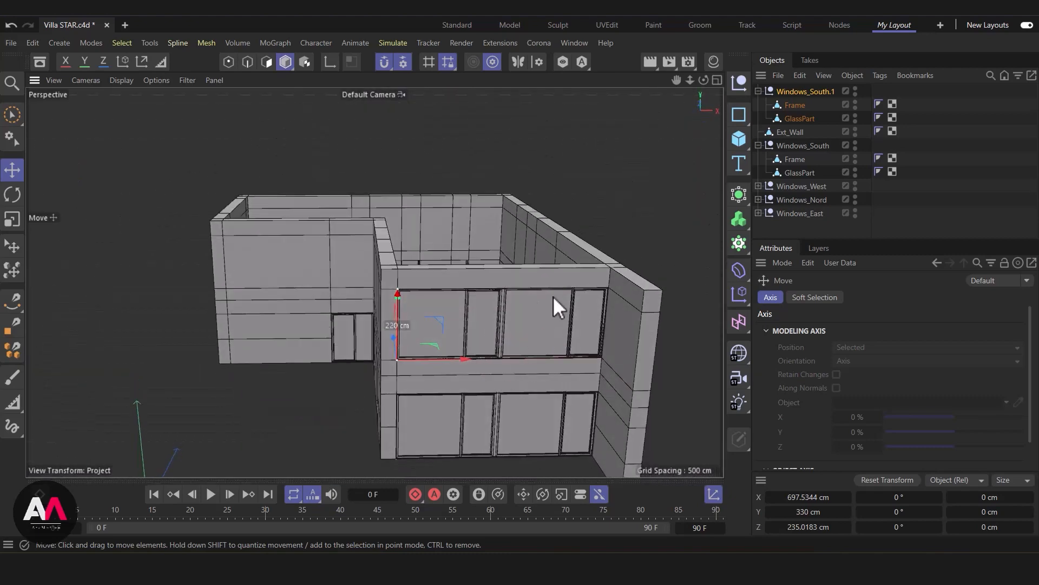
left_click_drag(538, 290, 541, 314, "alt")
Place the duplicated window group below Ext_Wall in the object hierarchy and rename it "Windows_South. 1Floor"
left_click(803, 92)
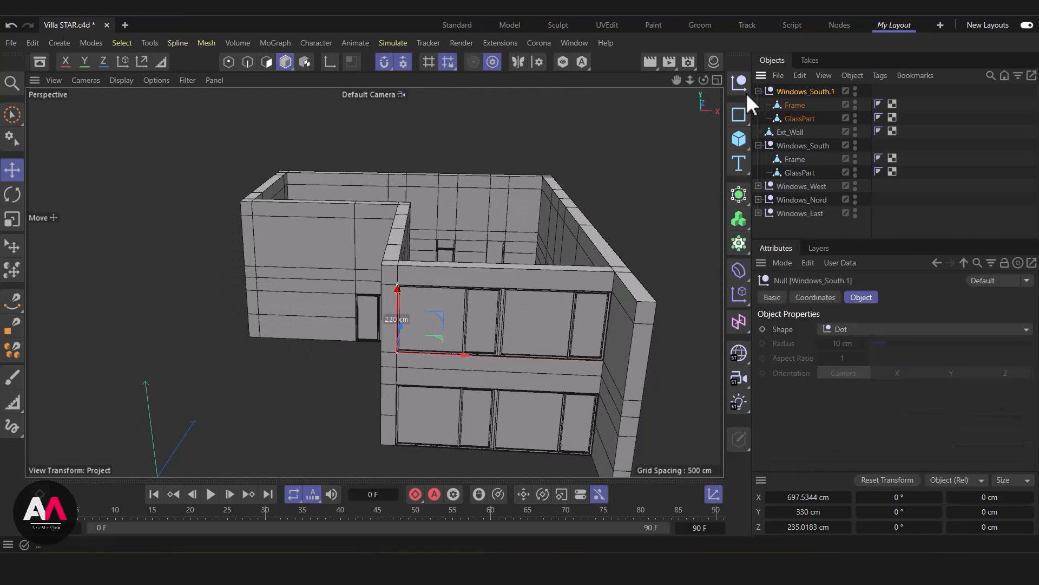
left_click(758, 91)
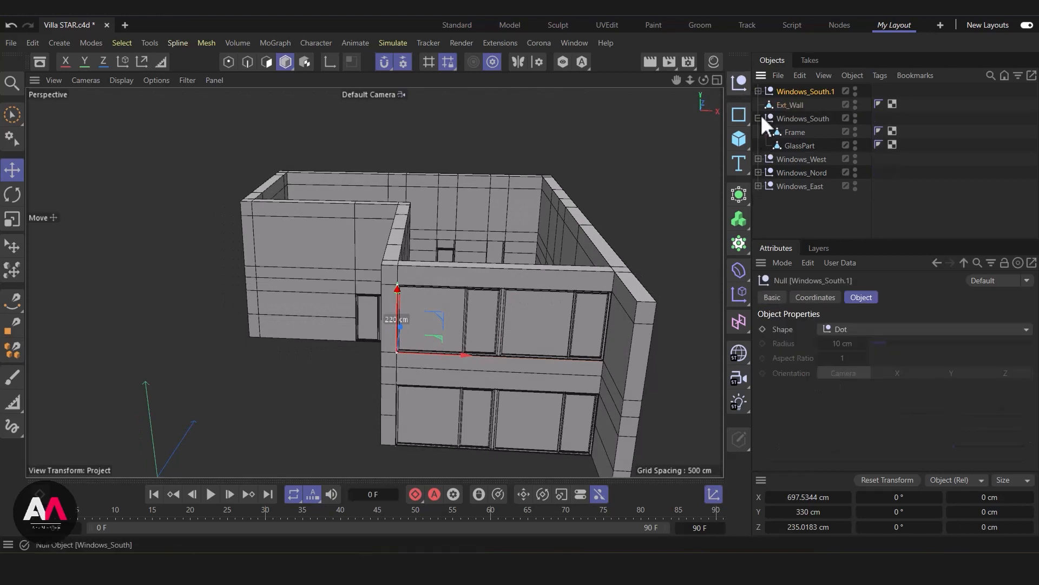
left_click_drag(805, 93, 779, 111)
double_click(797, 106)
left_click(842, 106)
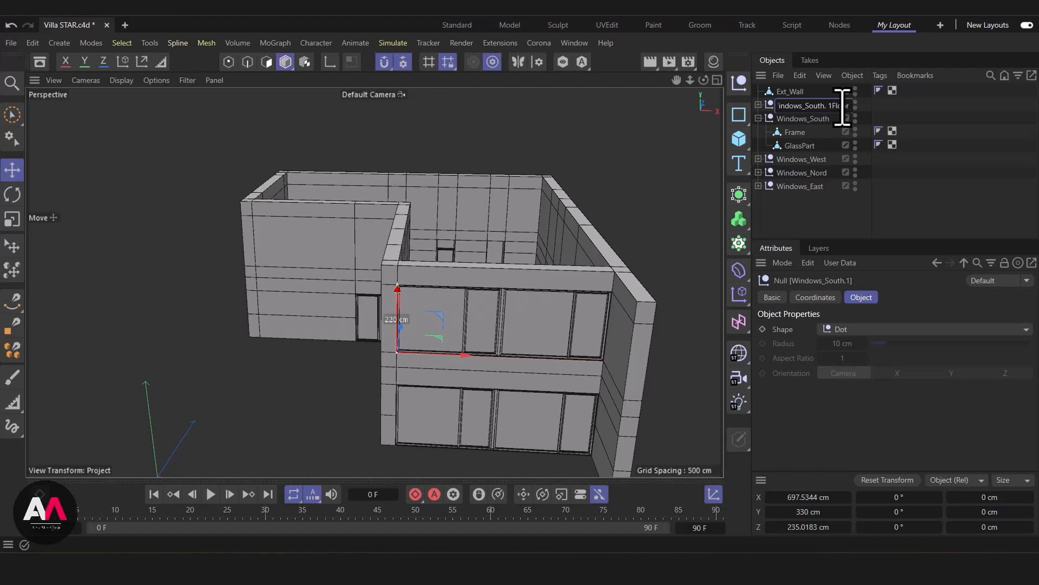
key("Return")
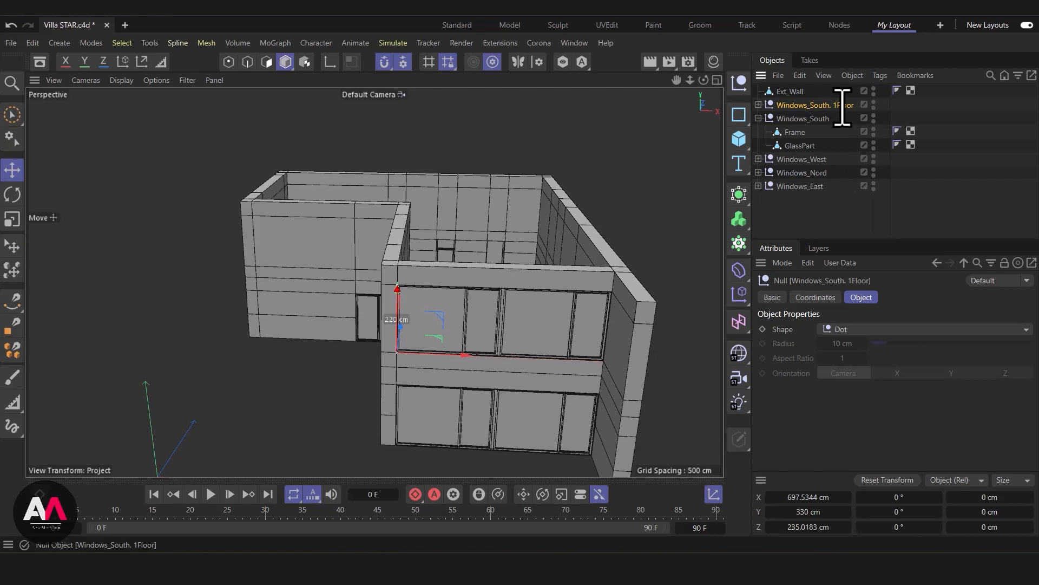
left_click(759, 118)
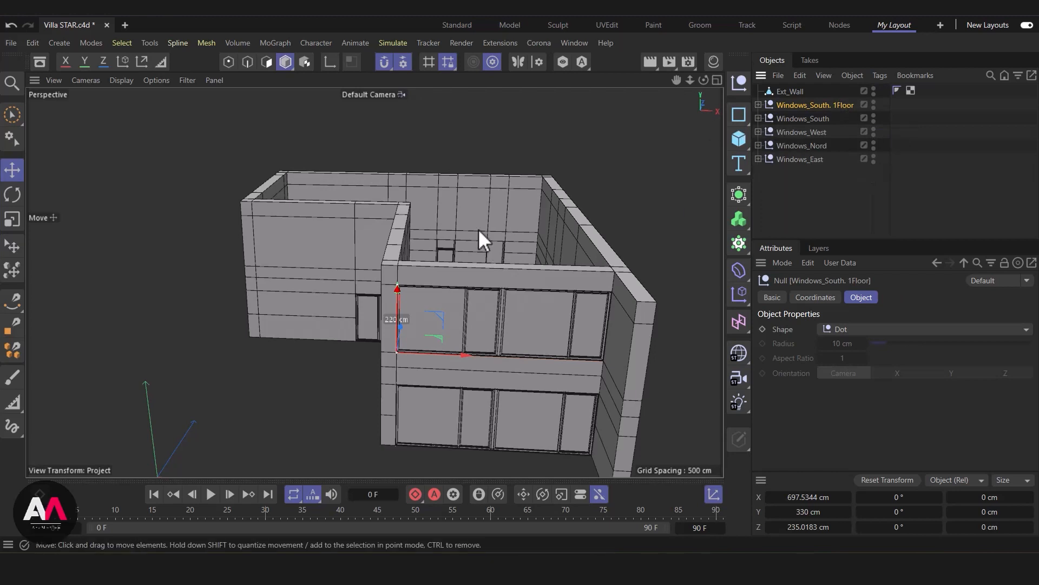
In the top view, set the background plan's X offset to -404 to bring the first-floor plan under the walls
left_click_drag(421, 206, 409, 284, "alt")
left_click(717, 81)
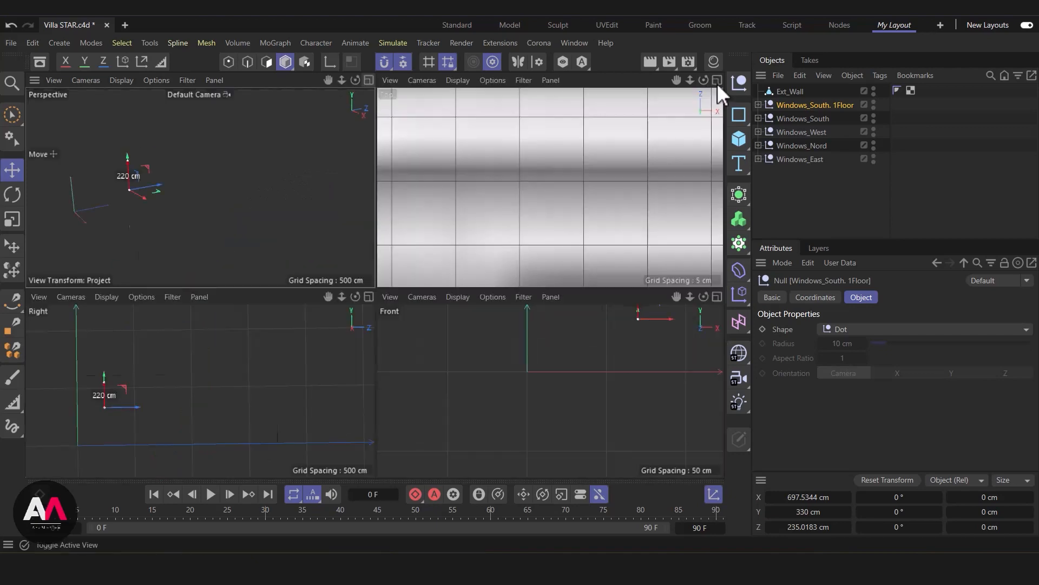
left_click(717, 82)
key("h")
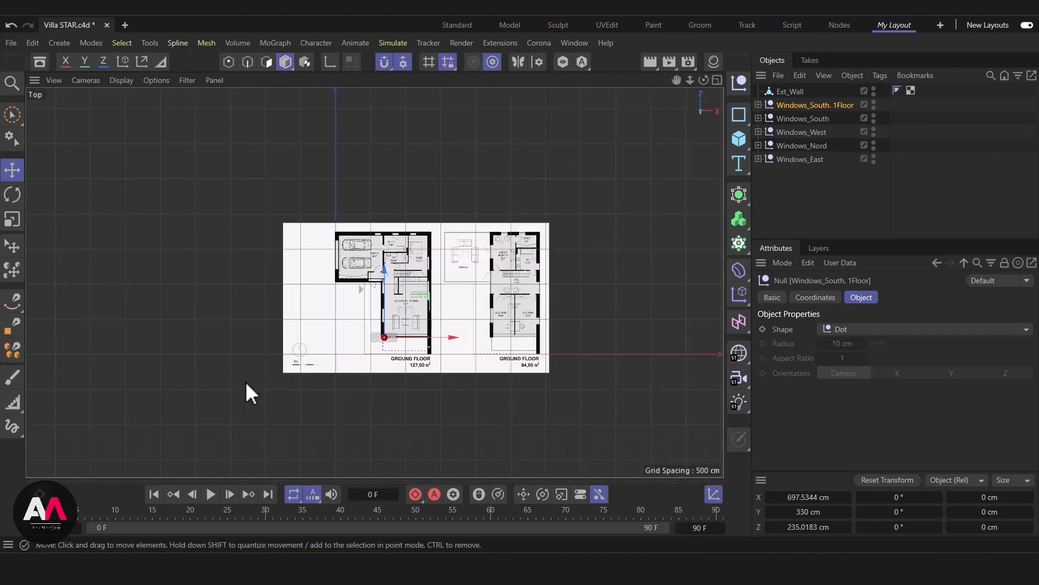
scroll(547, 265, "up", 2)
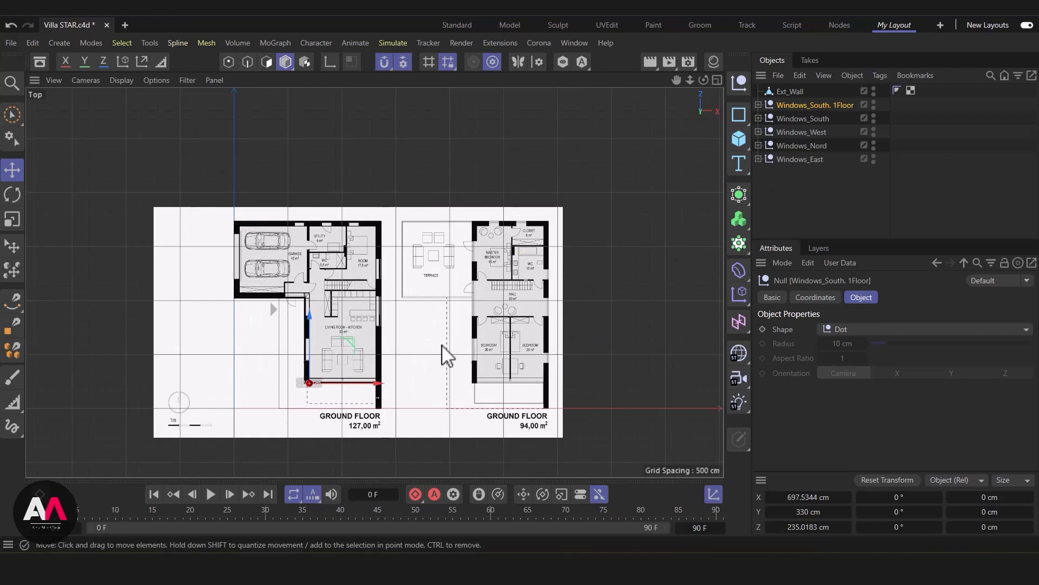
scroll(439, 351, "up", 2)
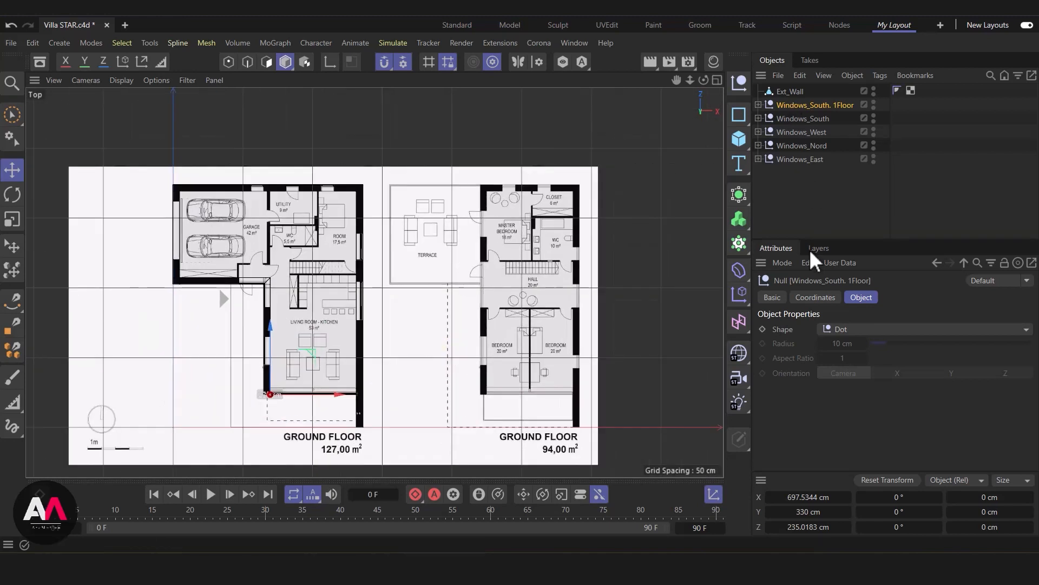
left_click(784, 263)
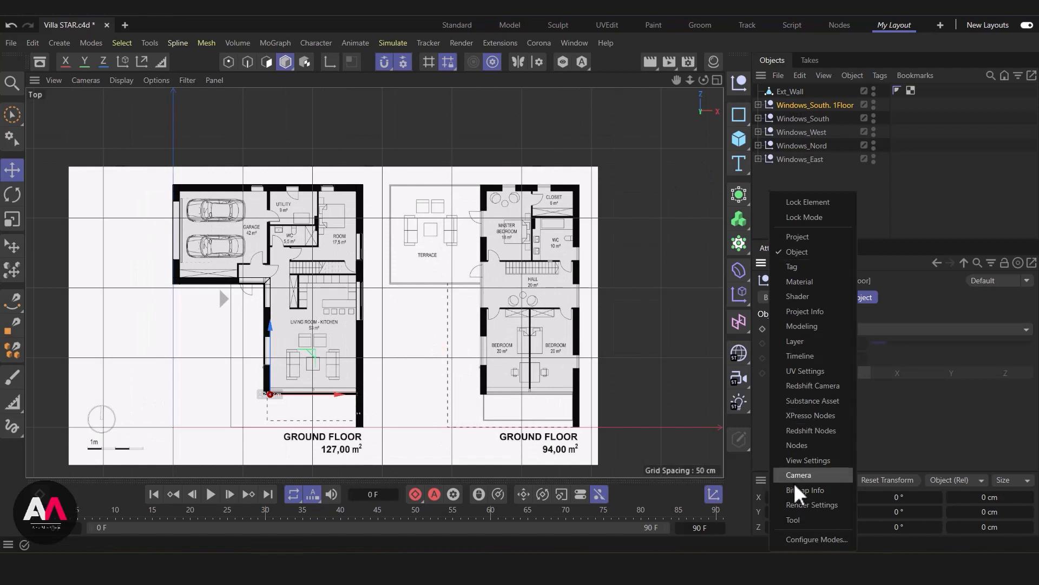
left_click(797, 460)
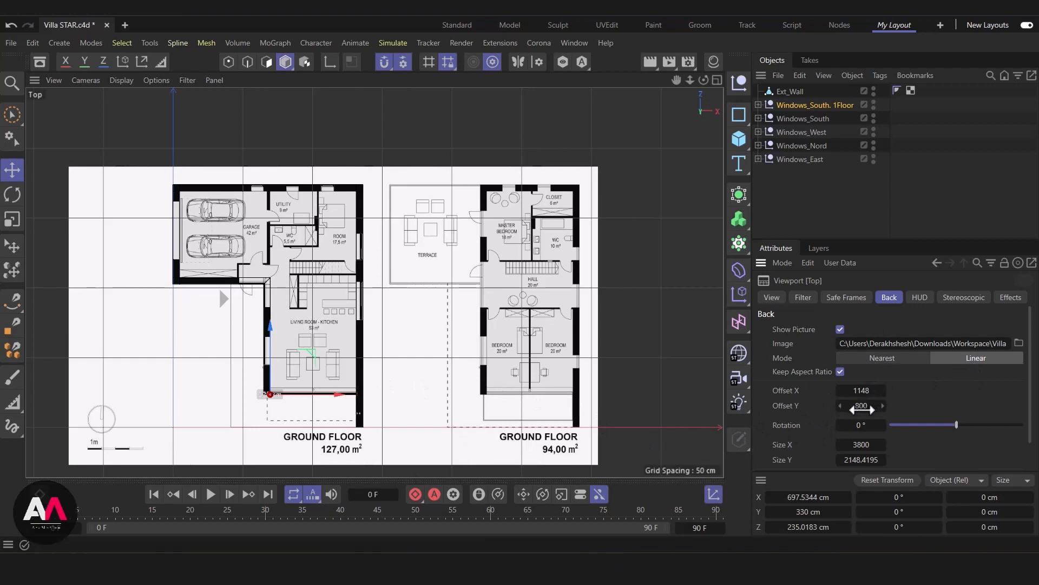
left_click_drag(861, 394, 822, 391)
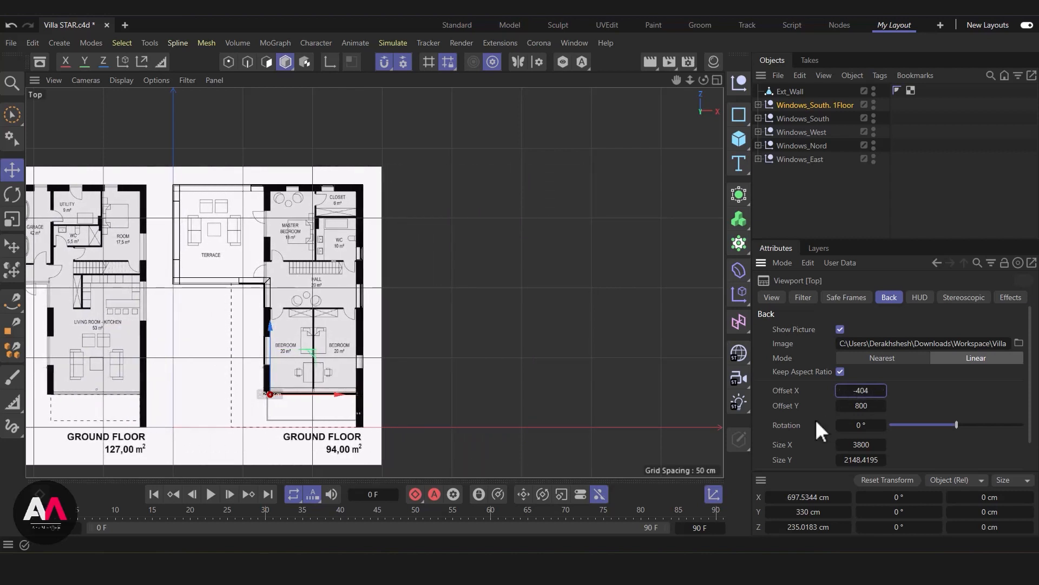
Check the plan's alignment with the walls and set the background image's transparency to 93 %
scroll(302, 417, "up", 5)
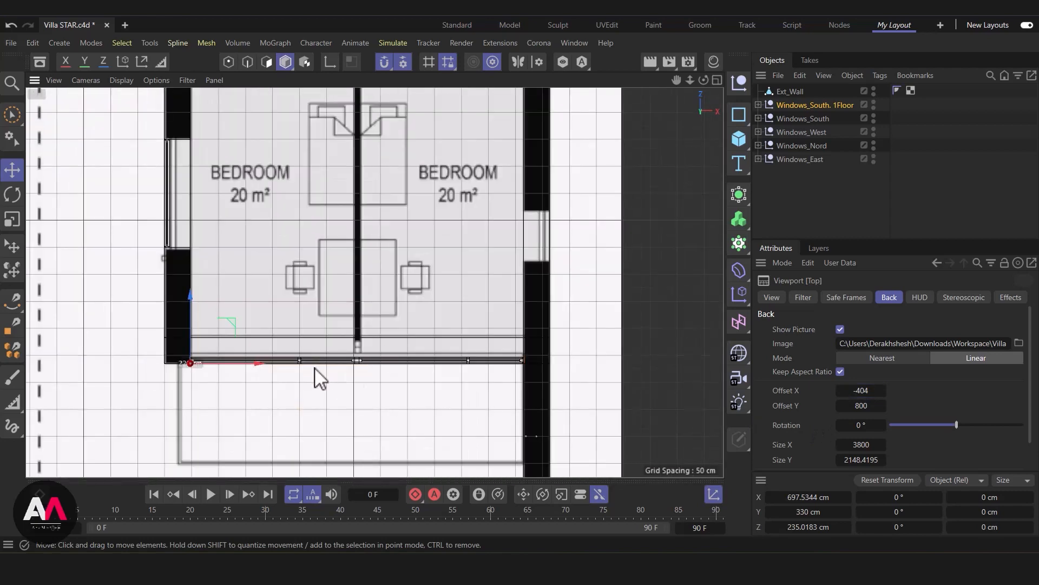
scroll(617, 352, "down", 6)
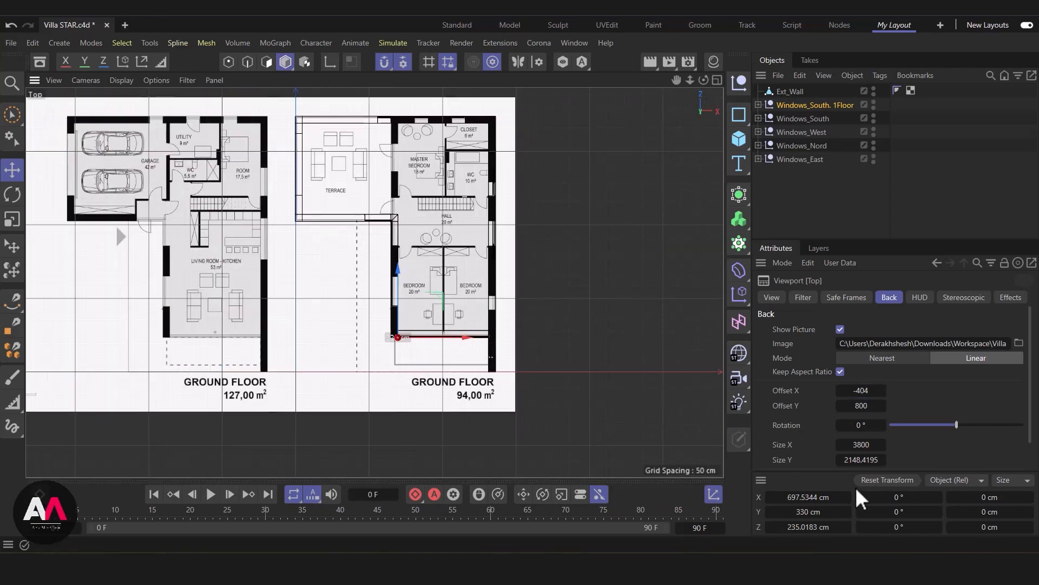
left_click(713, 494)
left_click_drag(905, 507, 1023, 508)
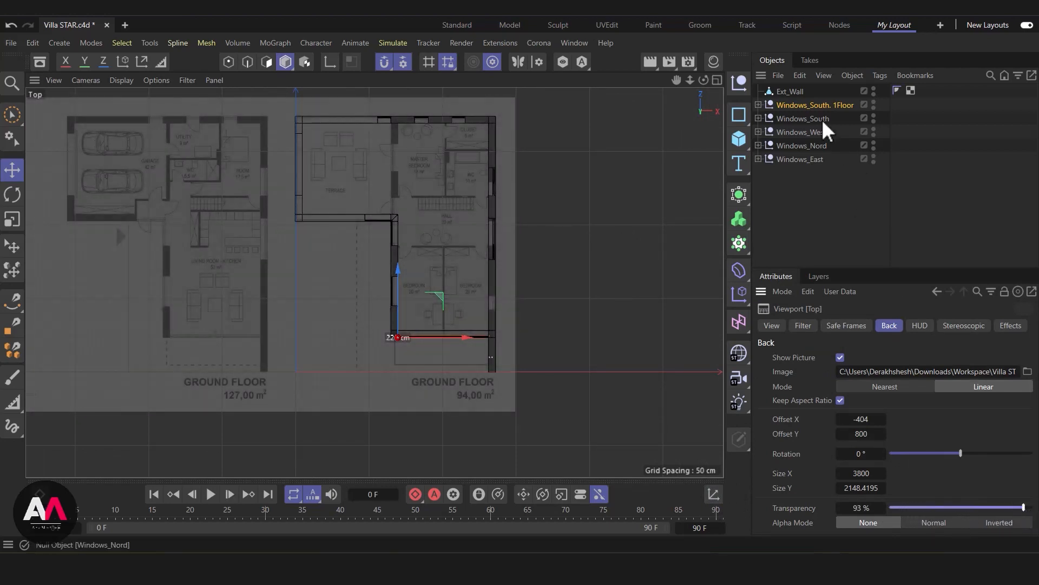
Select Ext_Wall for comparison with the plan and fine-tune the background image's X offset to -405
left_click(789, 92)
scroll(474, 367, "up", 5)
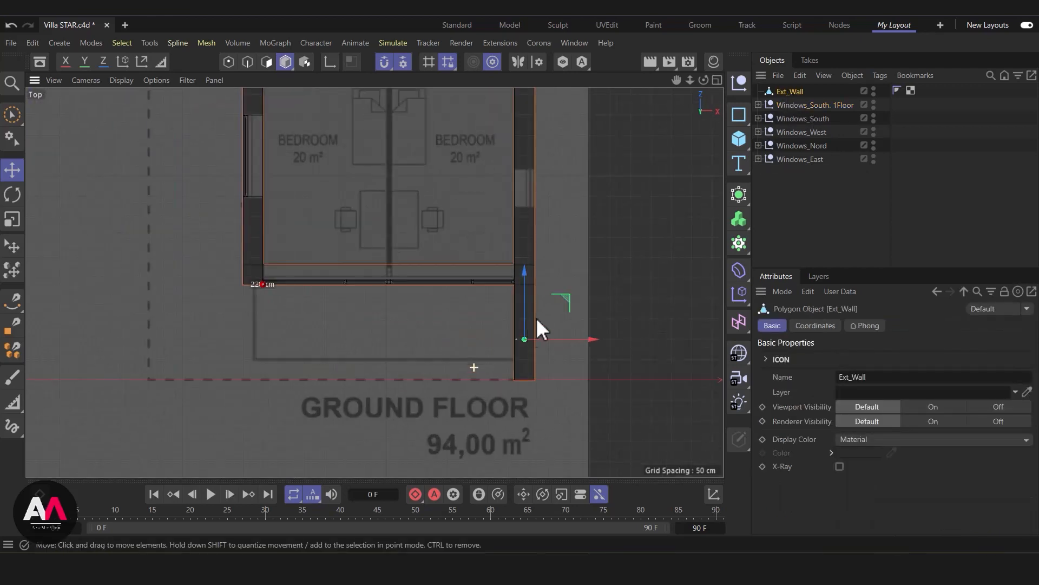
left_click(782, 291)
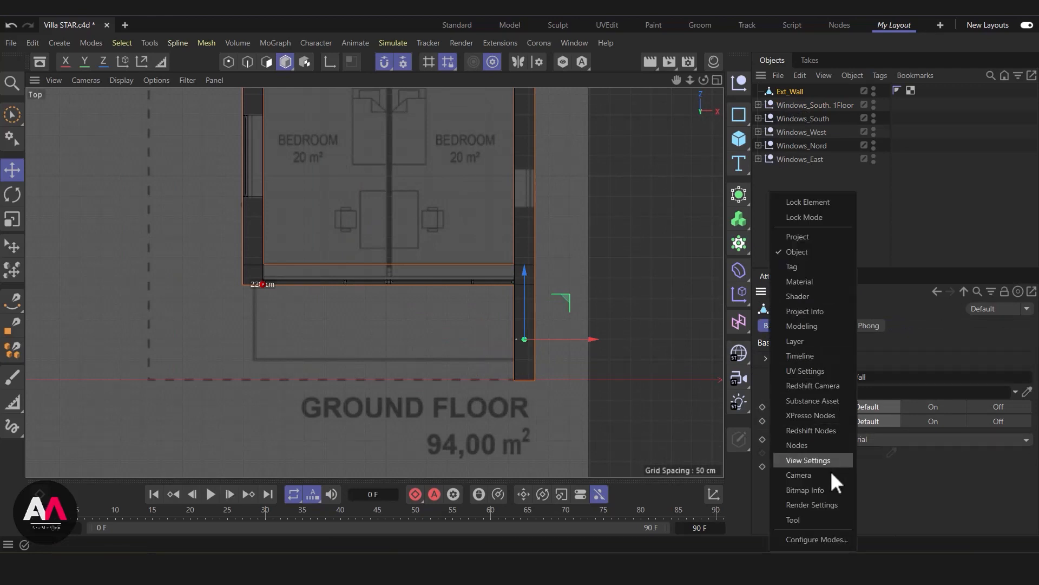
left_click(808, 459)
scroll(487, 211, "up", 6)
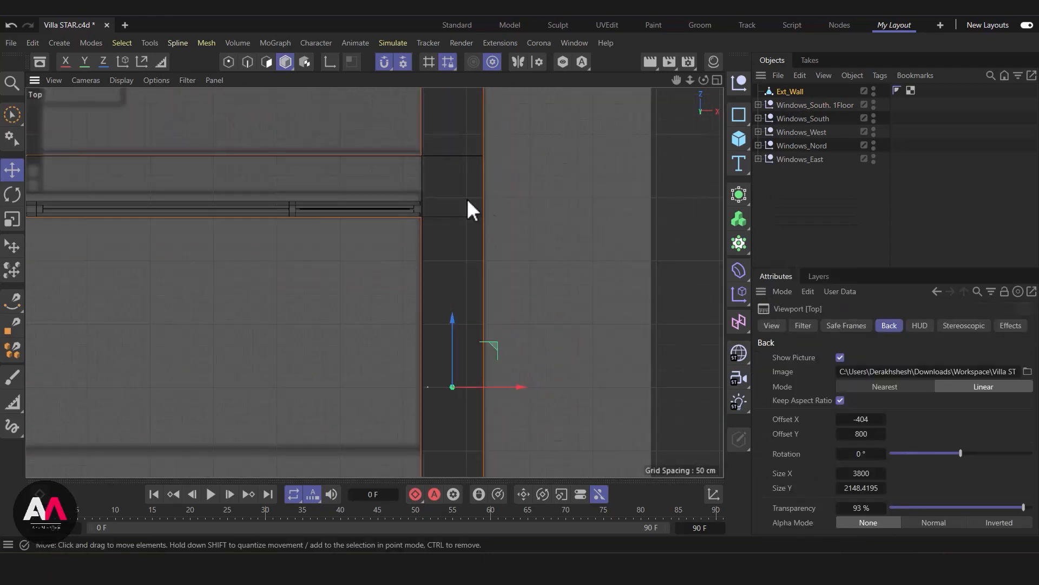
scroll(463, 133, "up", 3)
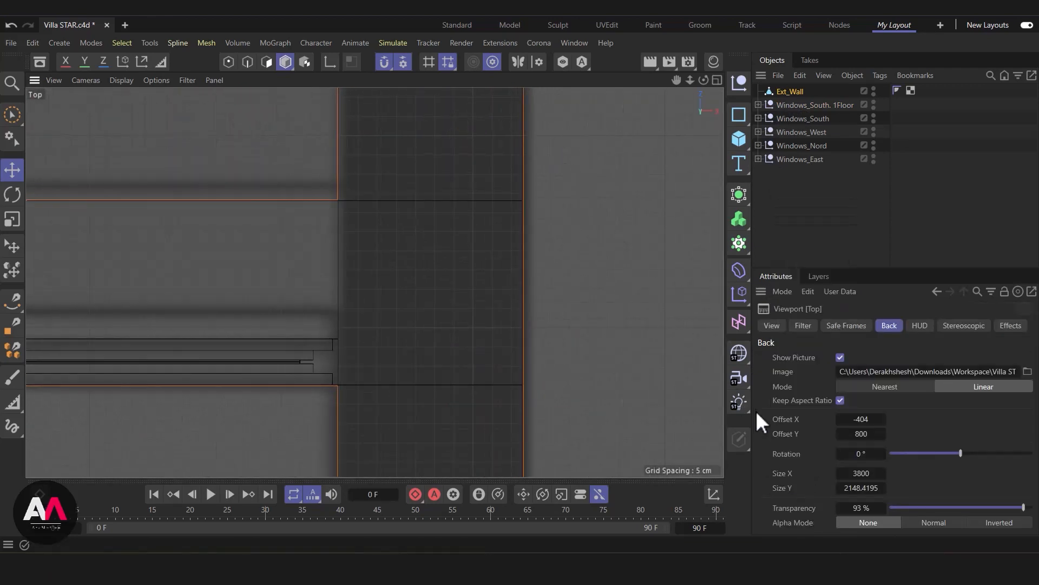
left_click(884, 420)
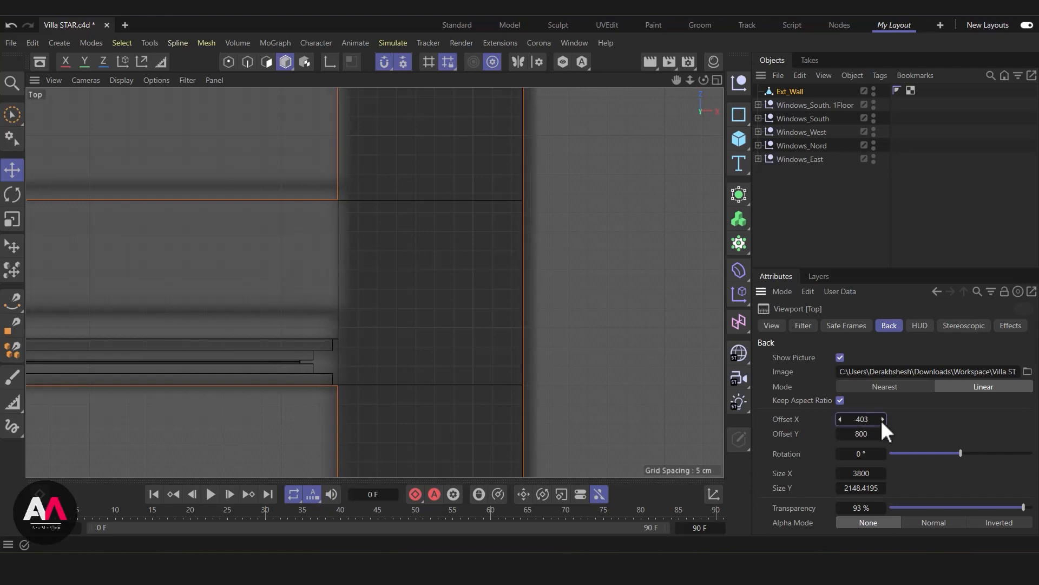
left_click(839, 420)
left_click(839, 420)
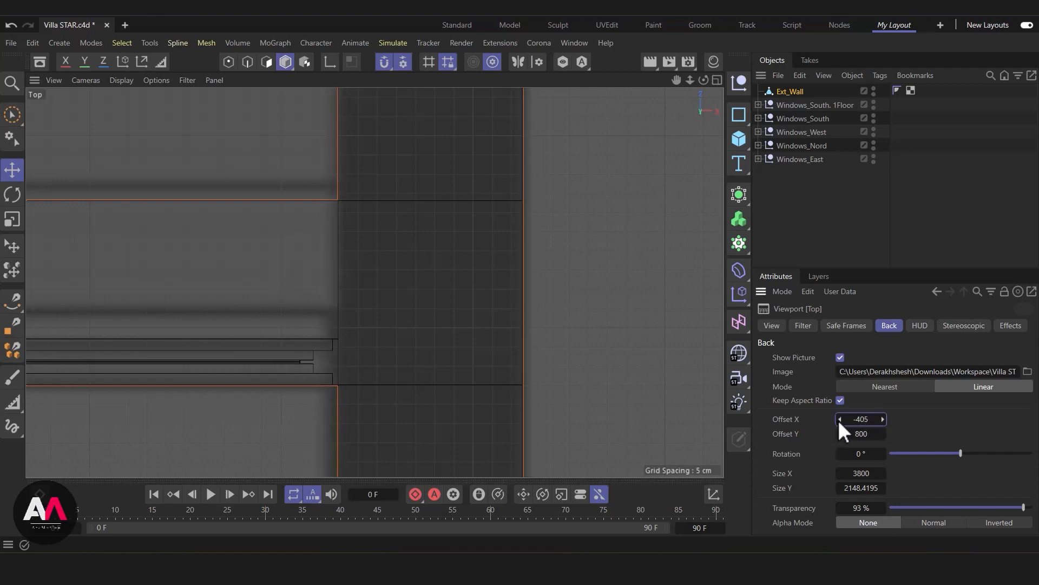
Check in the top view how the exterior walls line up with the first-floor background plan around the bedrooms and terrace
scroll(453, 203, "down", 5)
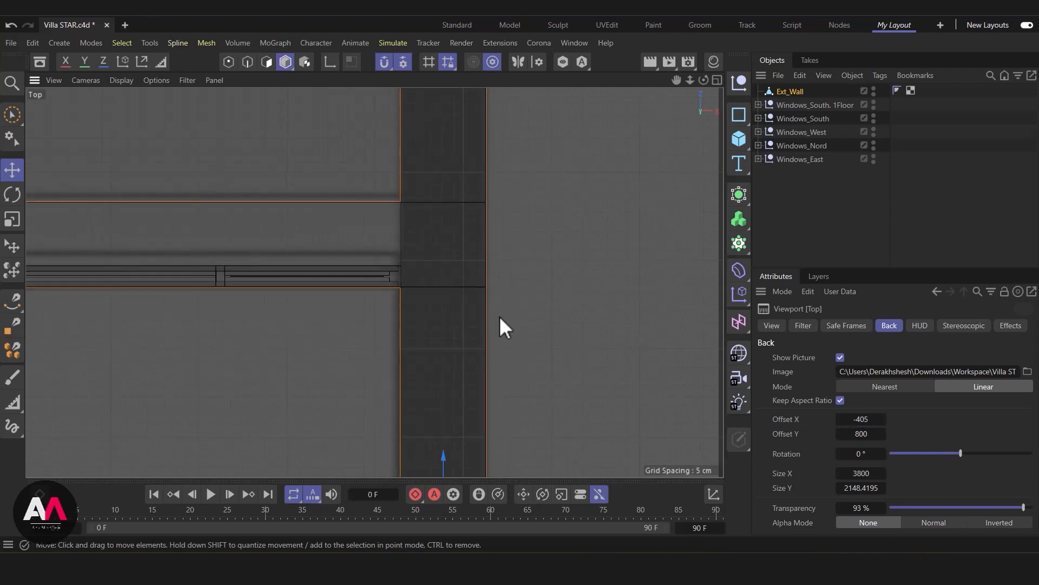
scroll(477, 357, "down", 4)
scroll(325, 258, "up", 4)
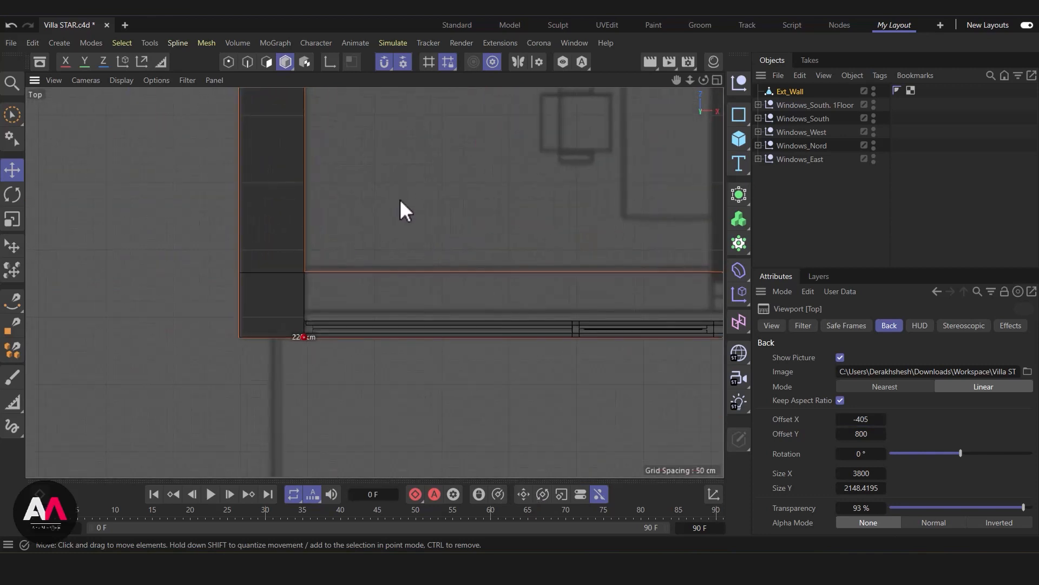
scroll(314, 367, "down", 3)
scroll(427, 385, "down", 1)
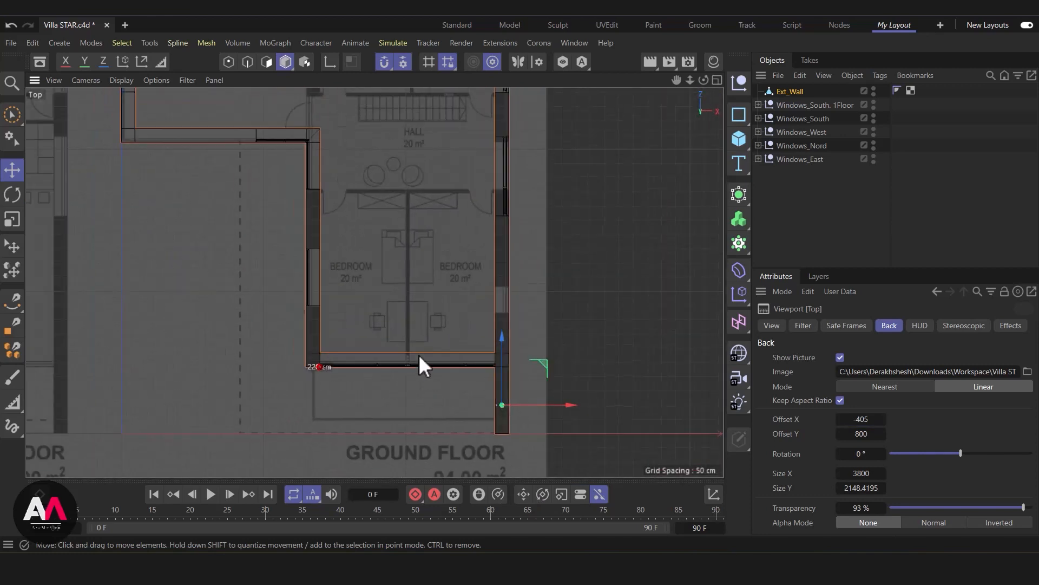
scroll(424, 361, "up", 5)
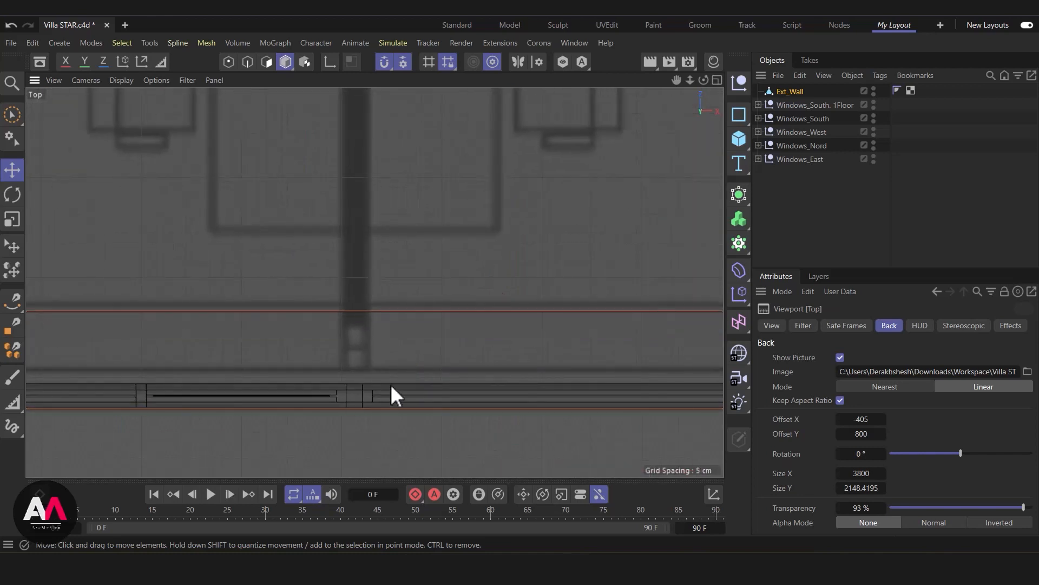
scroll(363, 412, "down", 3)
scroll(354, 379, "down", 3)
scroll(413, 372, "up", 2)
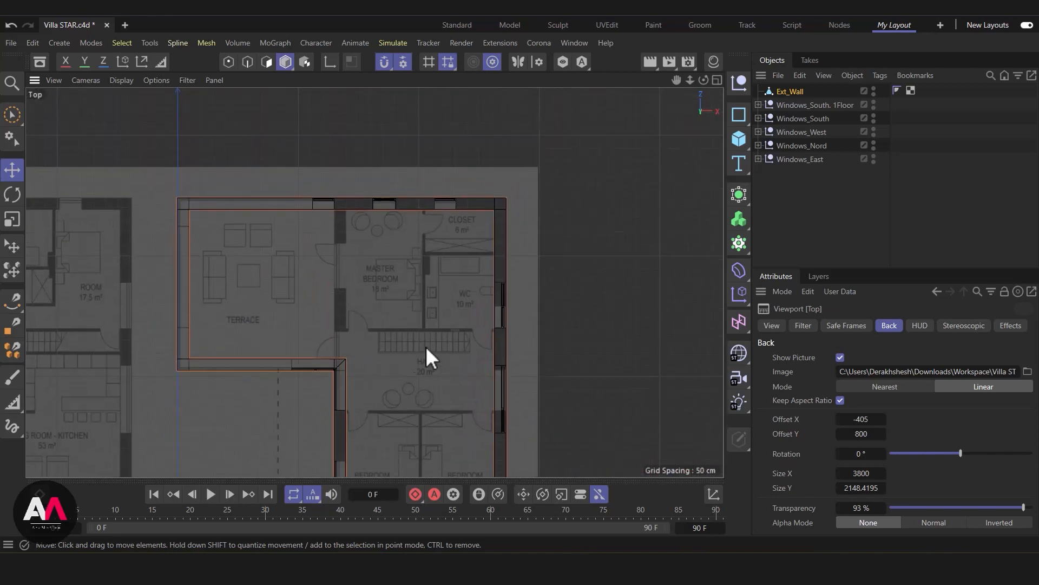
scroll(428, 226, "up", 2)
scroll(435, 200, "down", 1)
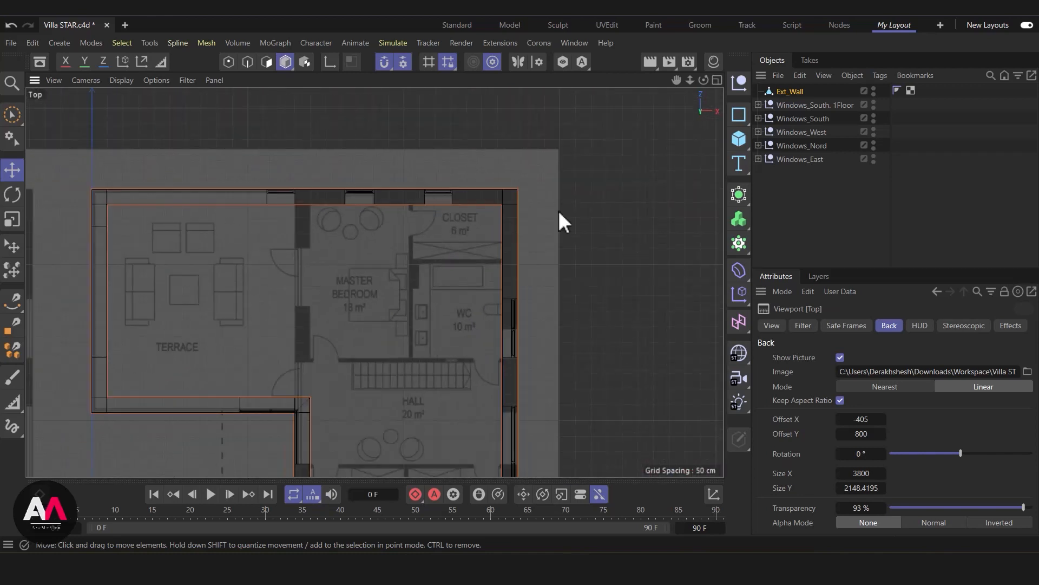
scroll(430, 265, "down", 1)
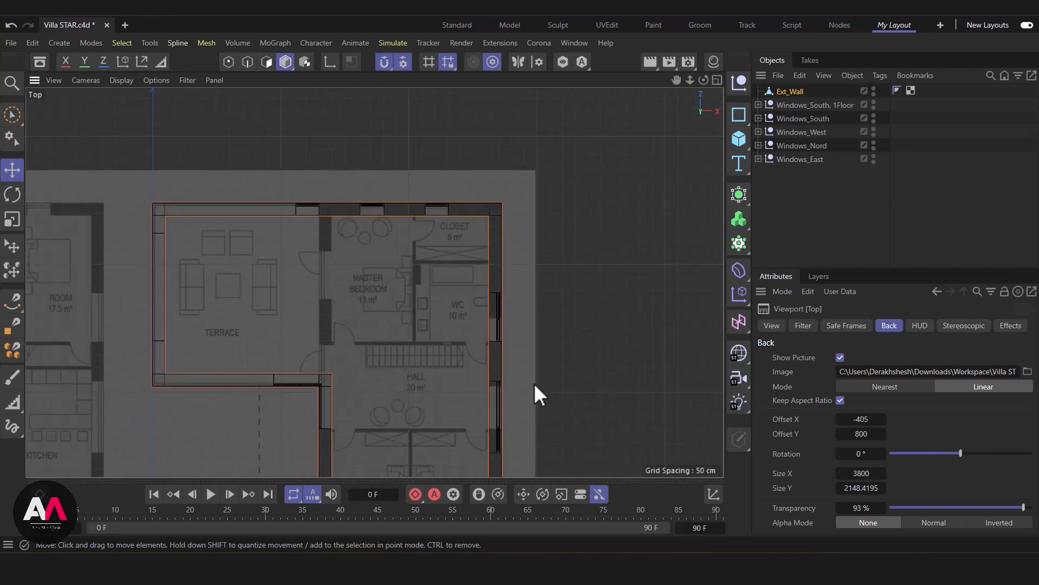
Add a loop cut to Ext_Wall across the WC window opening on the east side, at a distance of 90 cm
left_click(795, 93)
scroll(549, 319, "up", 2)
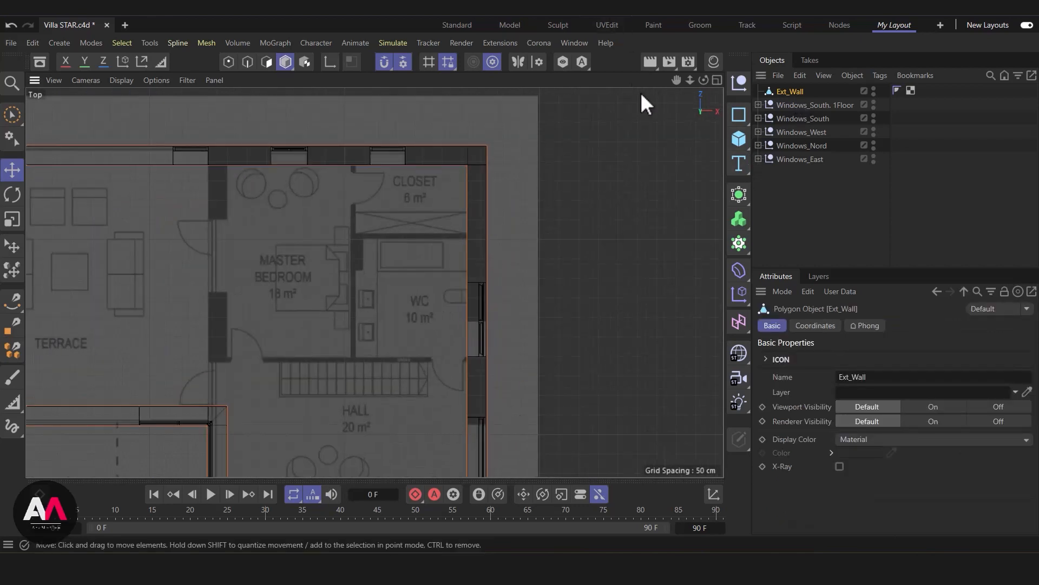
left_click(248, 61)
scroll(489, 296, "up", 3)
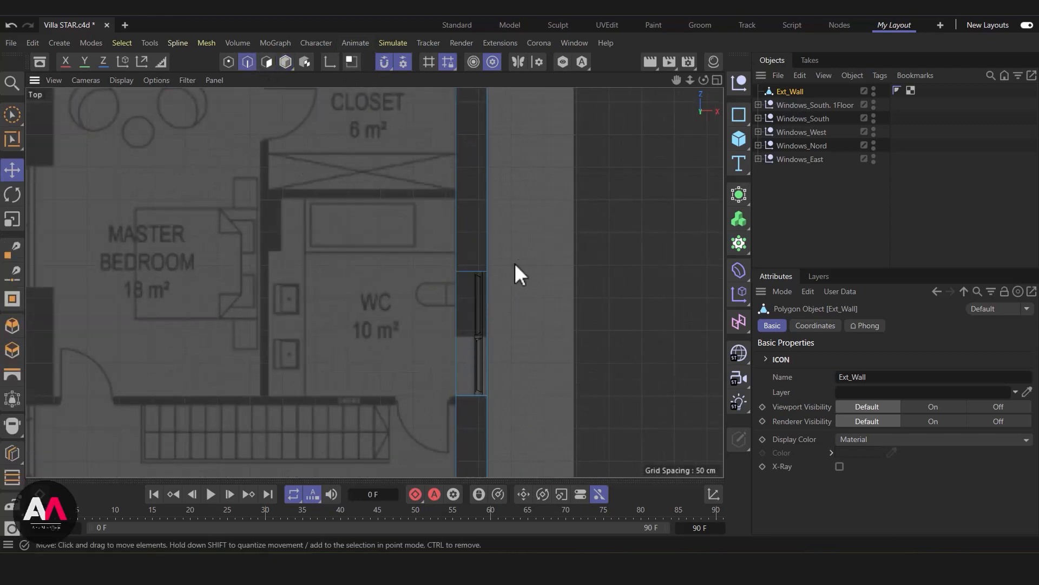
key("k")
key("l")
scroll(483, 347, "up", 3)
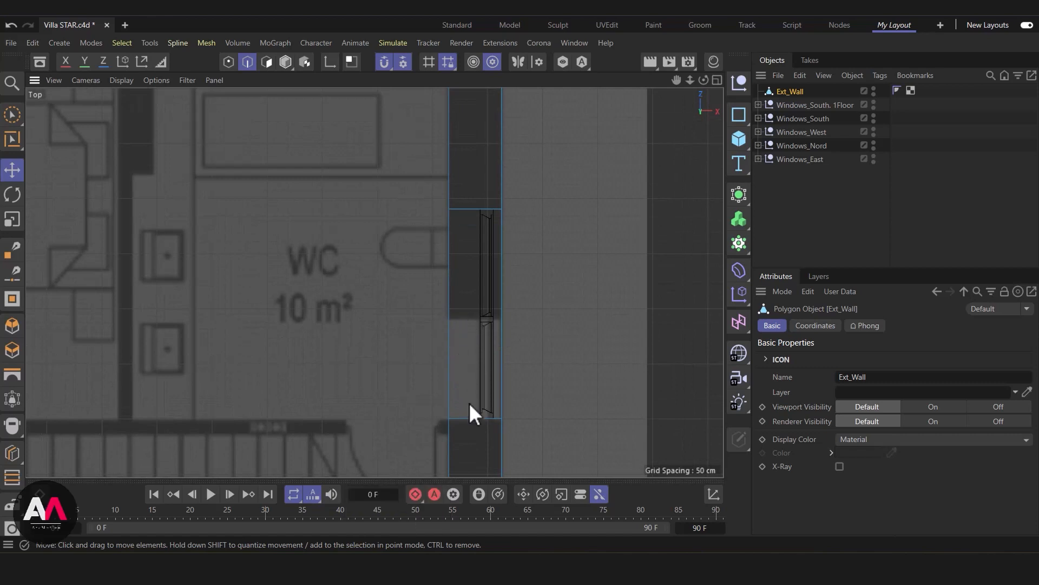
left_click(446, 321)
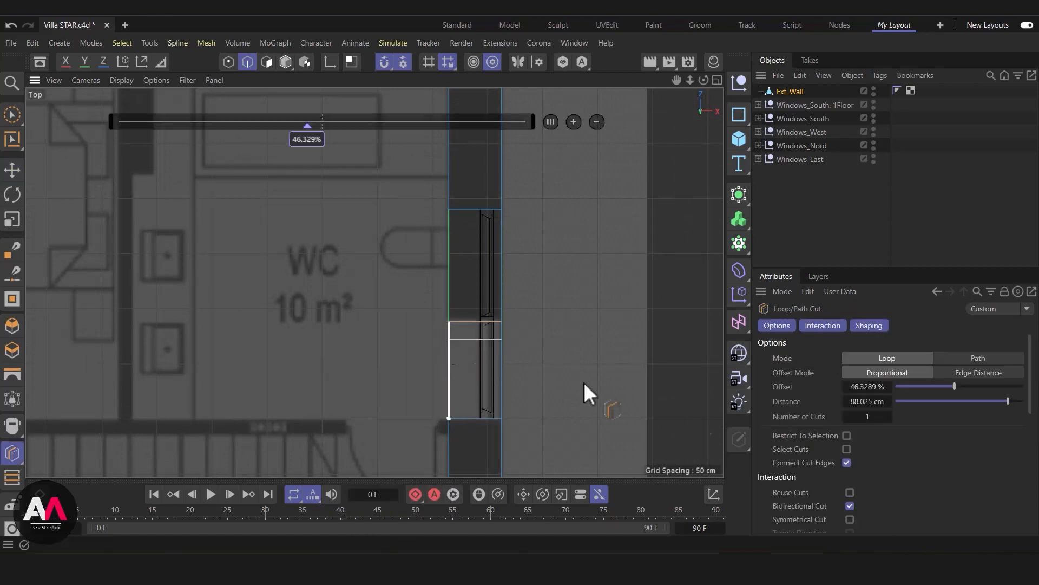
left_click(886, 401)
type("90")
key("Return")
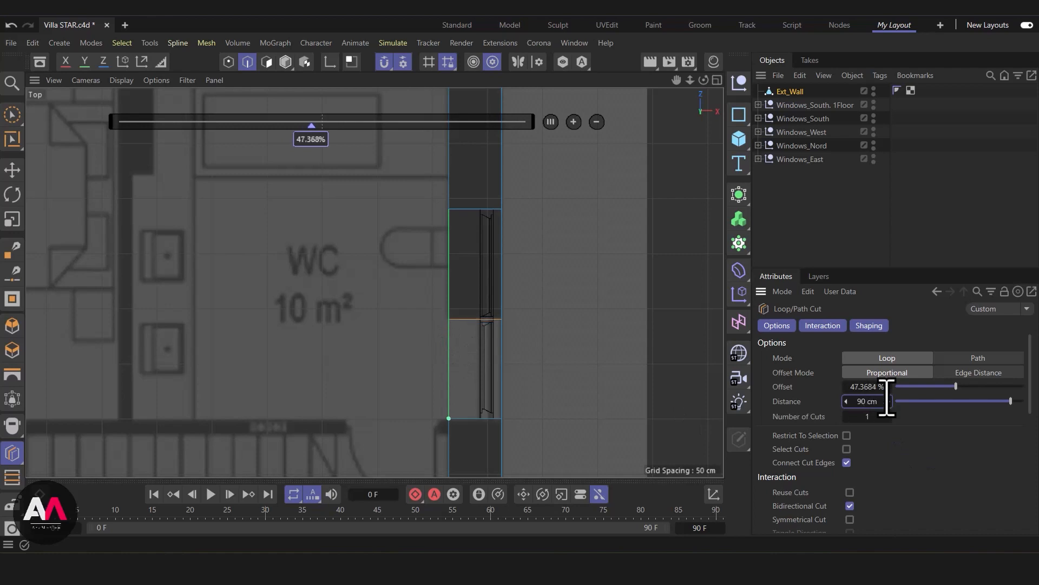
Add two loop cuts to the east wall beside the hall, one at about 20 cm and one at a distance of 165 cm
scroll(475, 220, "down", 5)
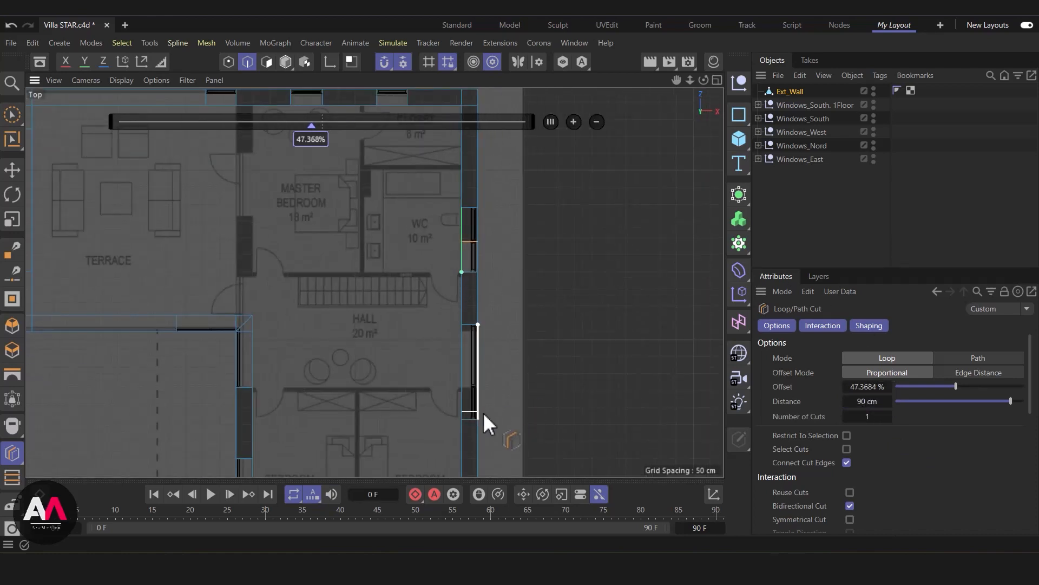
scroll(484, 415, "up", 8)
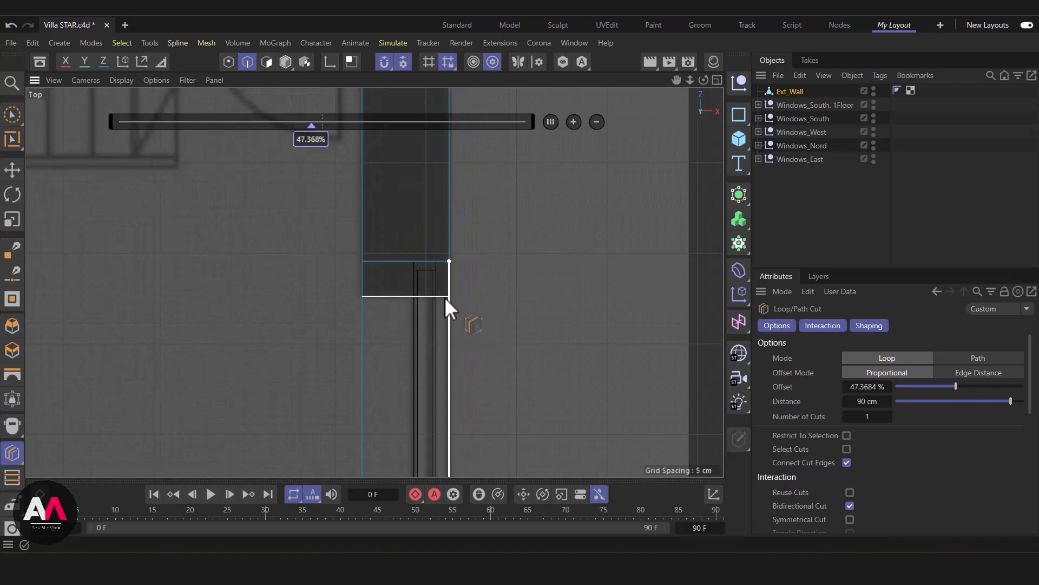
left_click(447, 297)
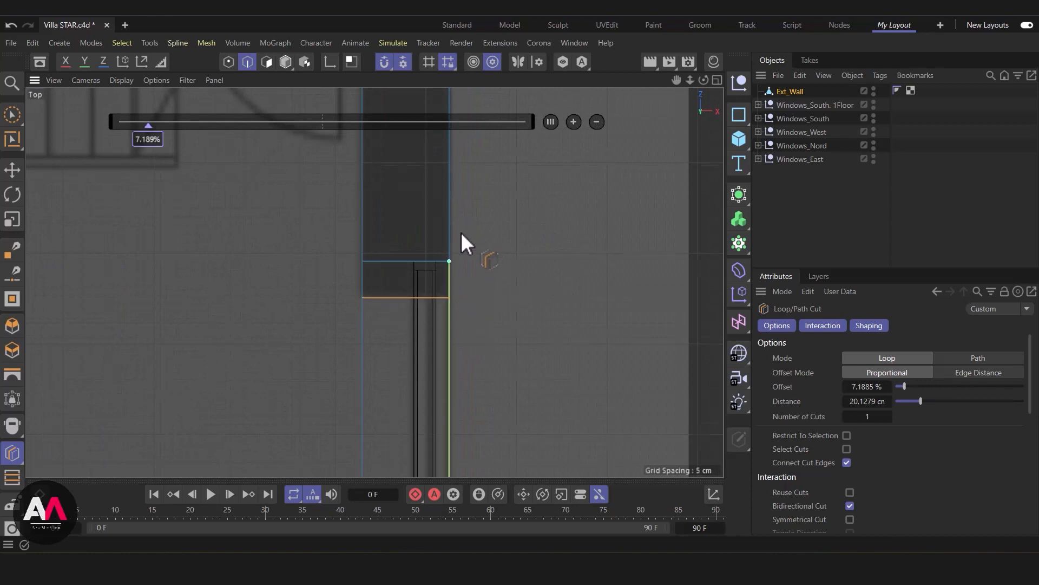
scroll(482, 430, "down", 4)
scroll(467, 401, "up", 5)
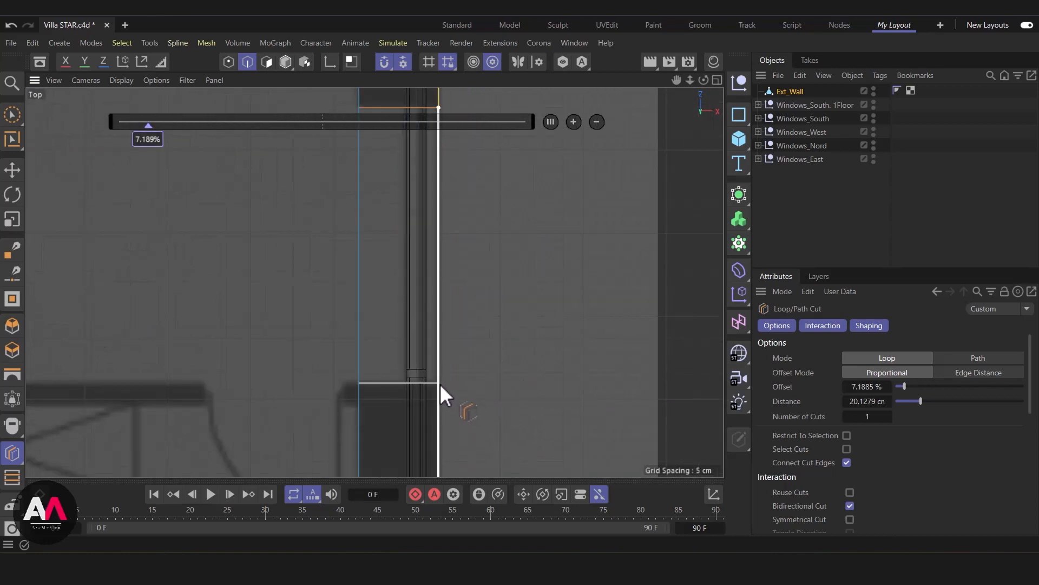
left_click(440, 384)
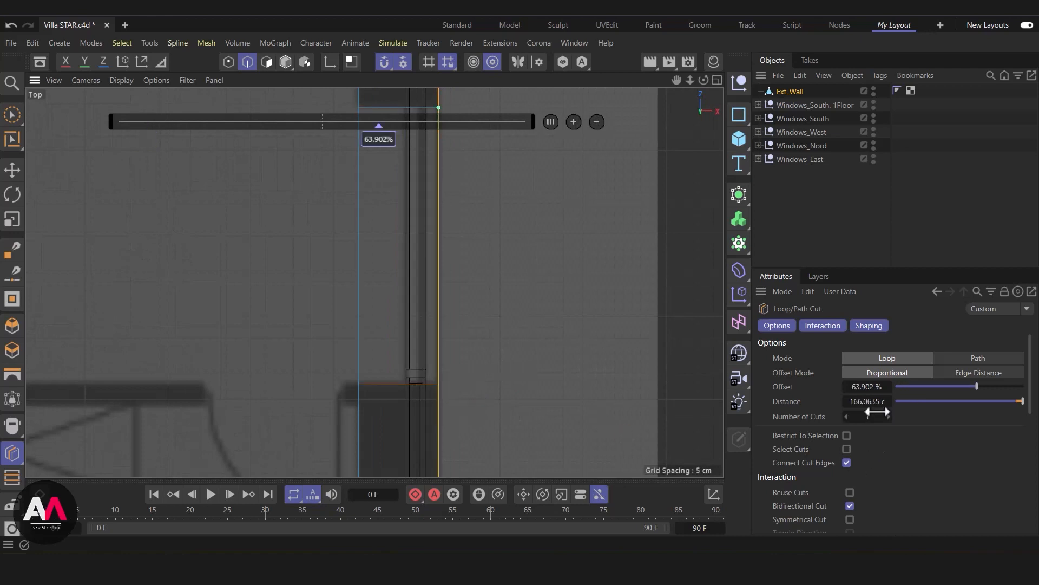
key("Return")
scroll(488, 379, "down", 5)
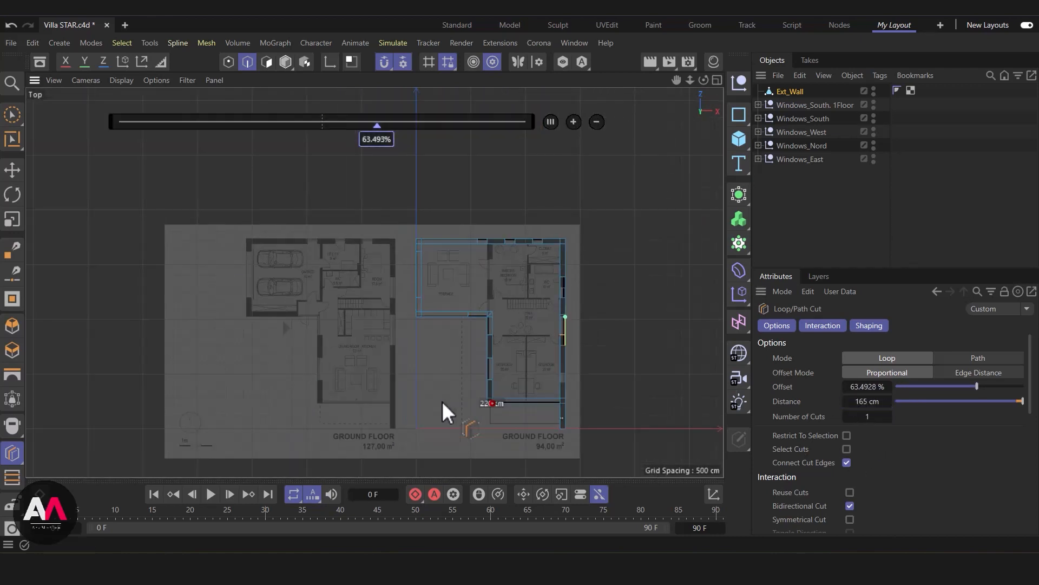
Add two loop cuts for the bedroom window on the east wall, the first at about 340 cm and the second at 90 cm
scroll(506, 410, "up", 4)
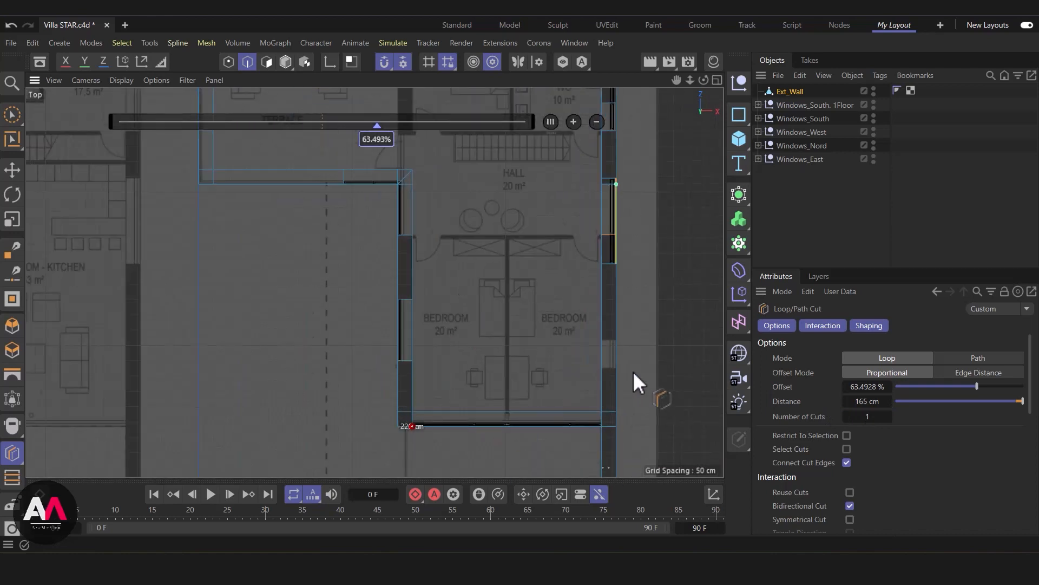
scroll(553, 353, "up", 5)
left_click(532, 348)
scroll(579, 361, "down", 1)
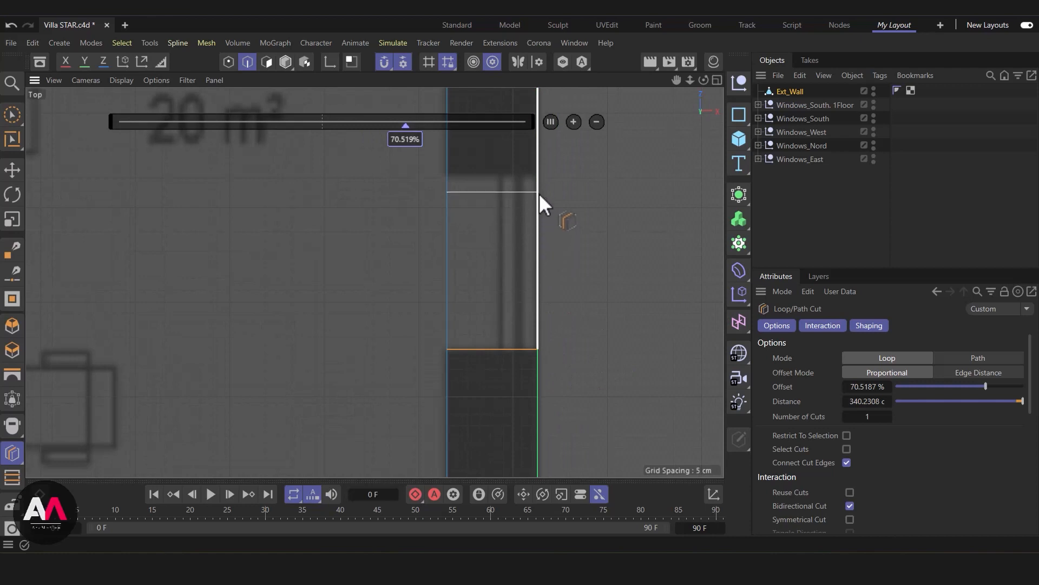
left_click(447, 178)
double_click(859, 403)
type("165")
key("Return")
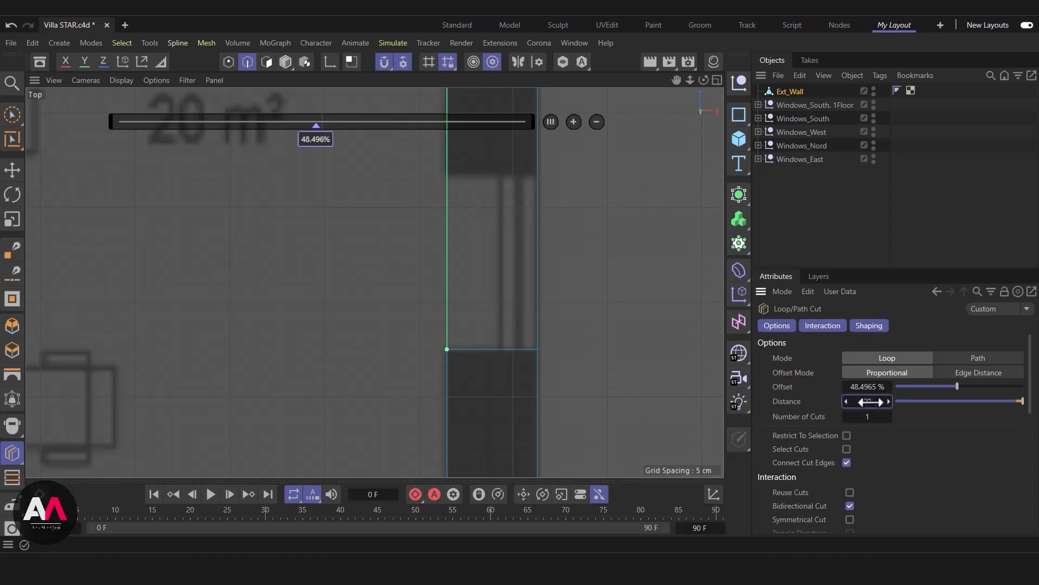
left_click_drag(870, 401, 865, 402)
scroll(623, 271, "down", 5)
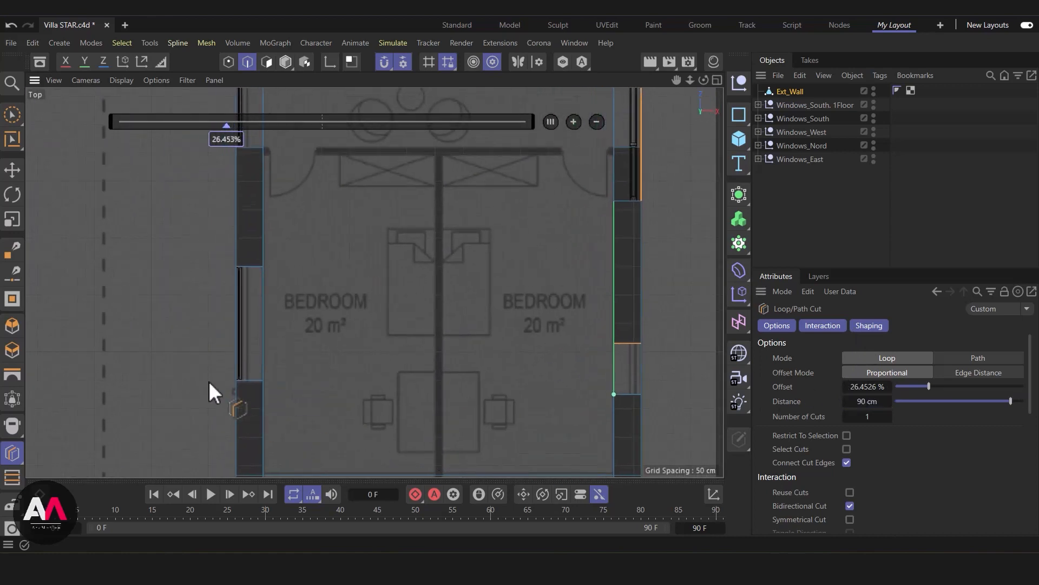
Examine the west wall, terrace corner and master bedroom wall against the background plan for places needing further cuts
scroll(227, 395, "up", 4)
scroll(303, 292, "down", 4)
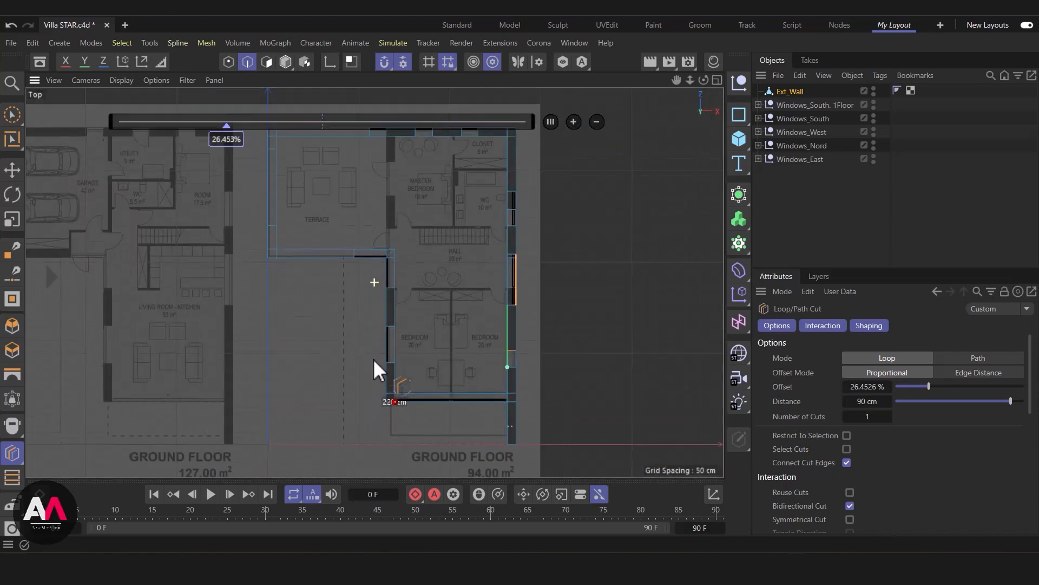
scroll(373, 243, "up", 5)
scroll(360, 225, "up", 3)
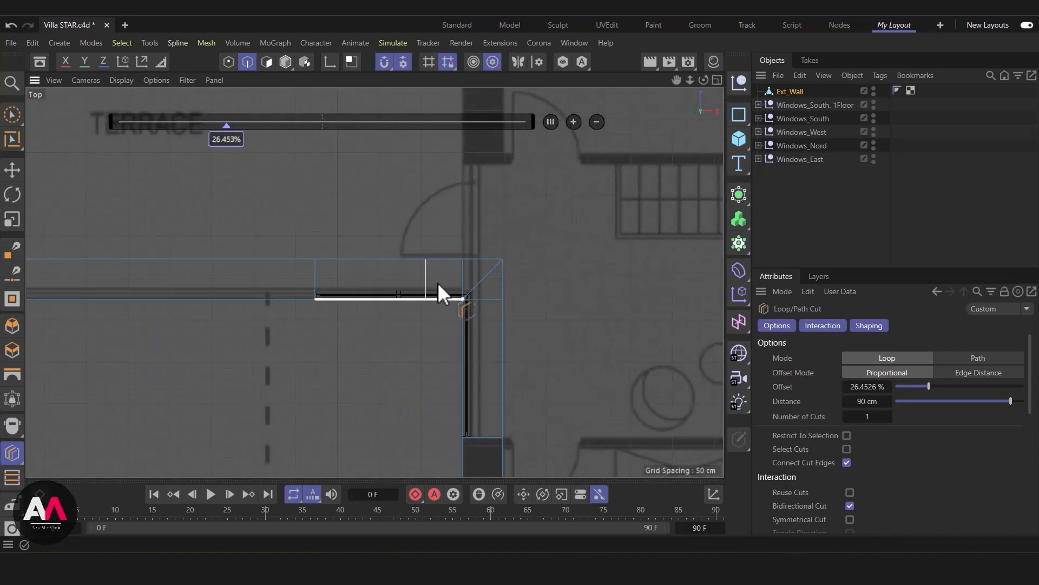
scroll(385, 377, "down", 4)
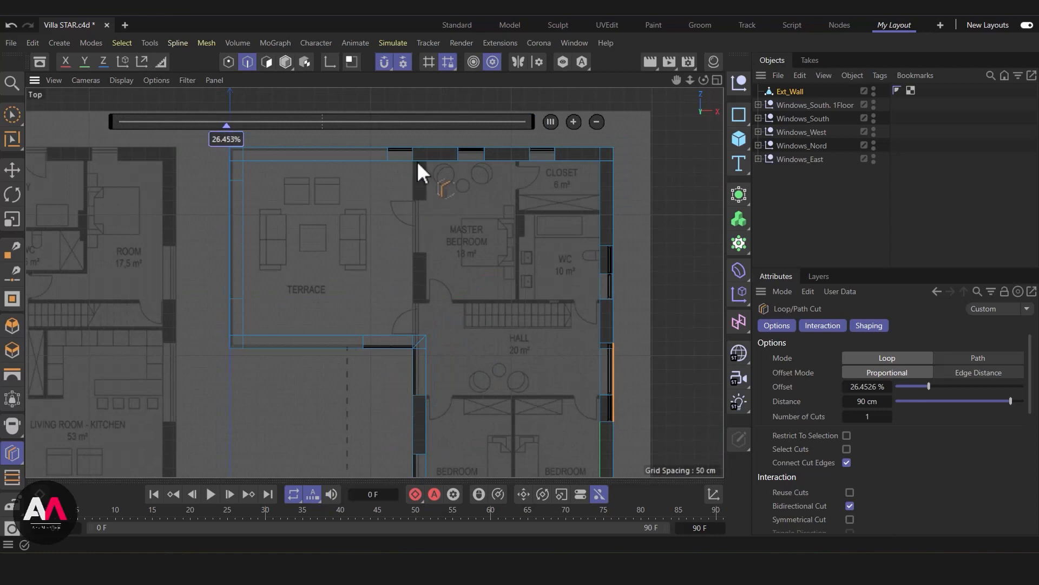
scroll(411, 178, "up", 3)
scroll(454, 204, "down", 2)
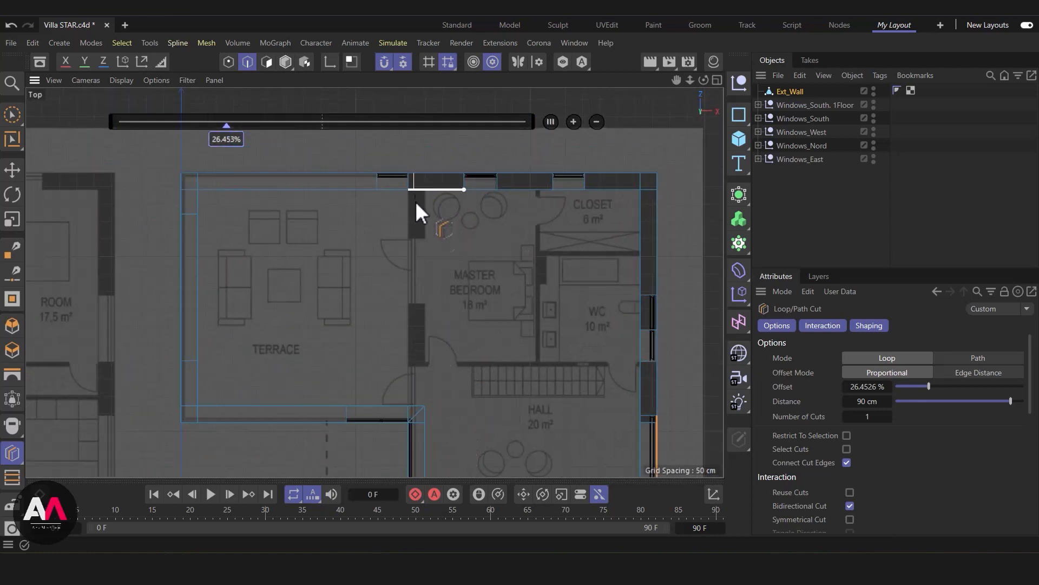
scroll(436, 243, "down", 3)
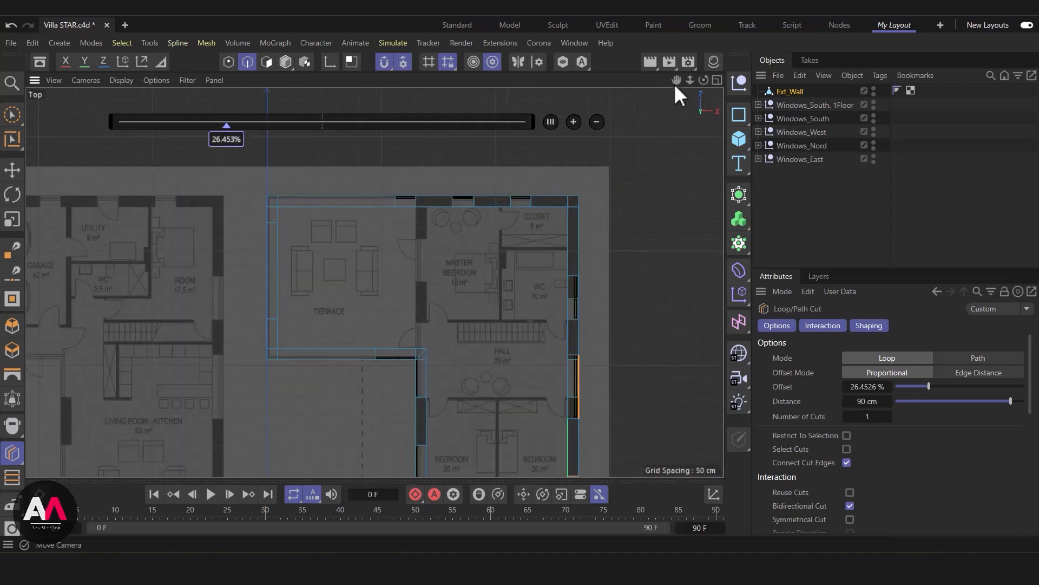
Maximize the perspective view and prepare Ext_Wall for brush selection of polygons near the terrace corner
left_click(716, 80)
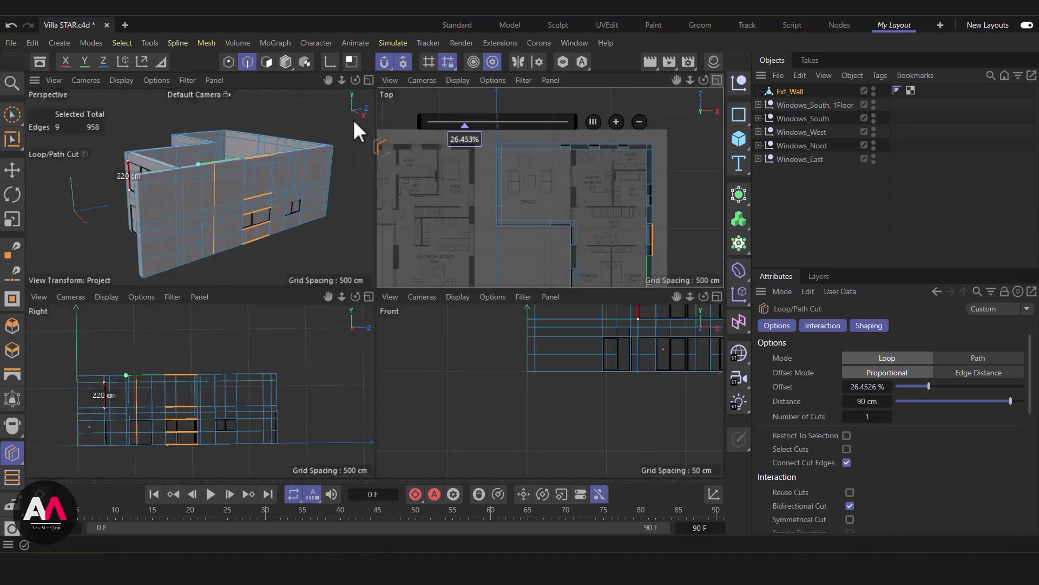
left_click(369, 81)
mouse_move(446, 203)
left_mouse_down("alt")
mouse_move(552, 284)
mouse_move(437, 227)
left_mouse_up("alt")
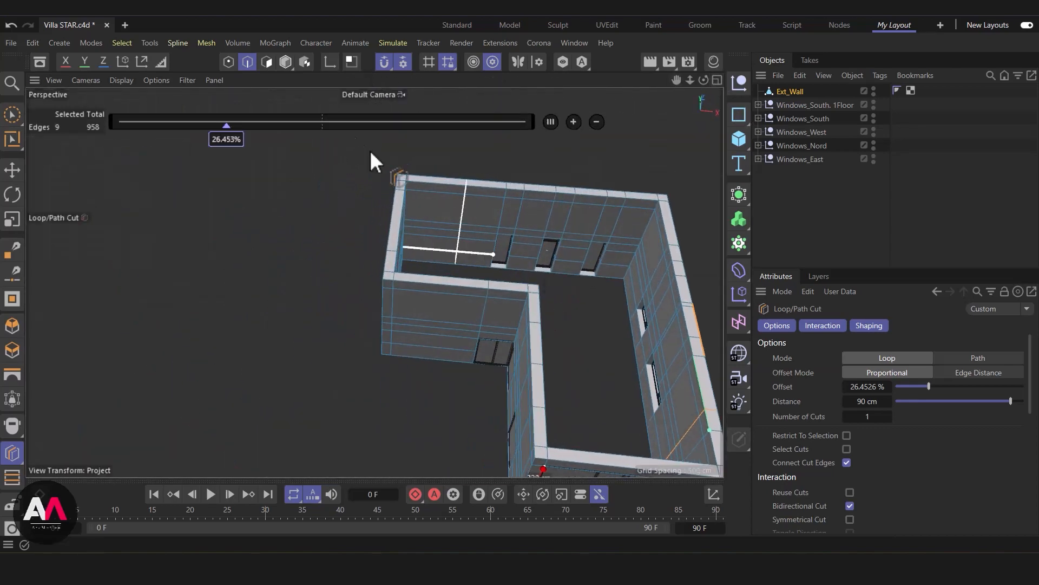
left_click(12, 114)
left_click(791, 92)
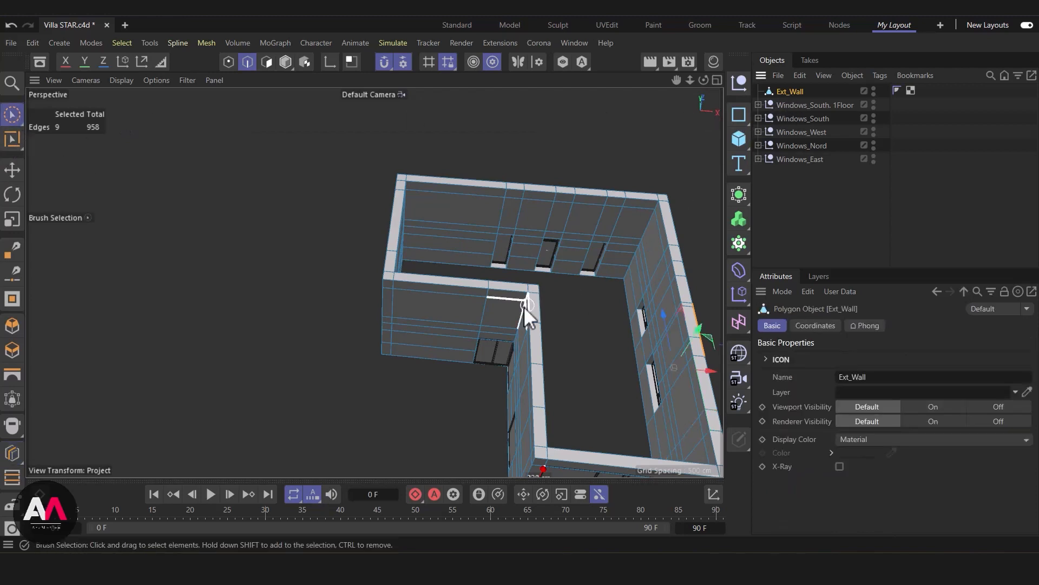
scroll(530, 308, "up", 5)
mouse_move(499, 307)
left_mouse_down("alt")
mouse_move(488, 252)
mouse_move(482, 319)
mouse_move(490, 301)
mouse_move(460, 271)
left_mouse_up("alt")
left_click(265, 61)
Select the inner, outer and top polygons of the upper-storey walls around the terrace and delete them
left_click(491, 313)
left_click_drag(288, 275, 299, 206)
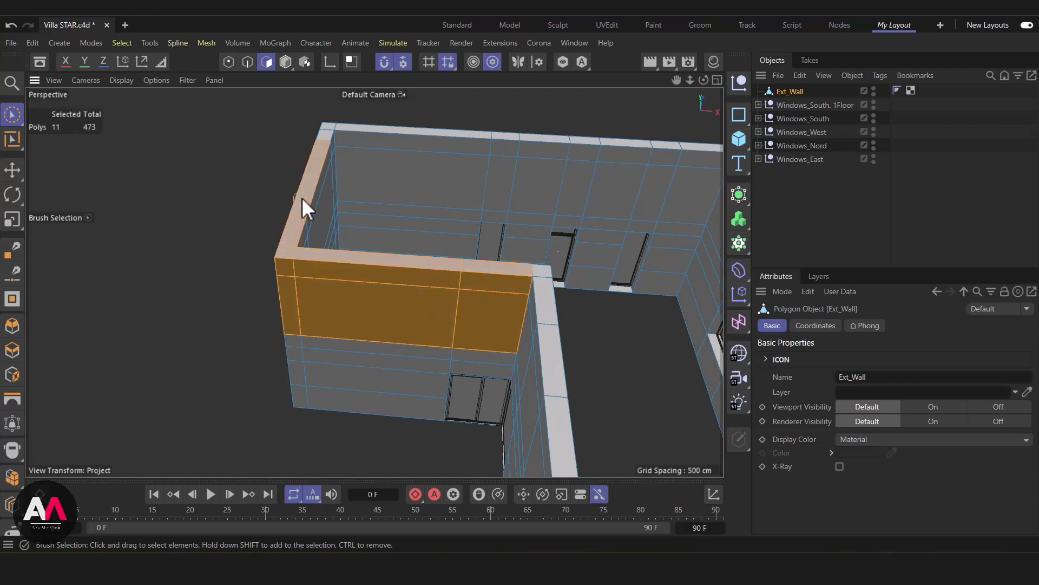
left_click_drag(298, 243, 459, 259)
mouse_move(302, 288)
left_mouse_down("shift")
mouse_move(300, 317)
mouse_move(170, 282)
left_mouse_up("shift")
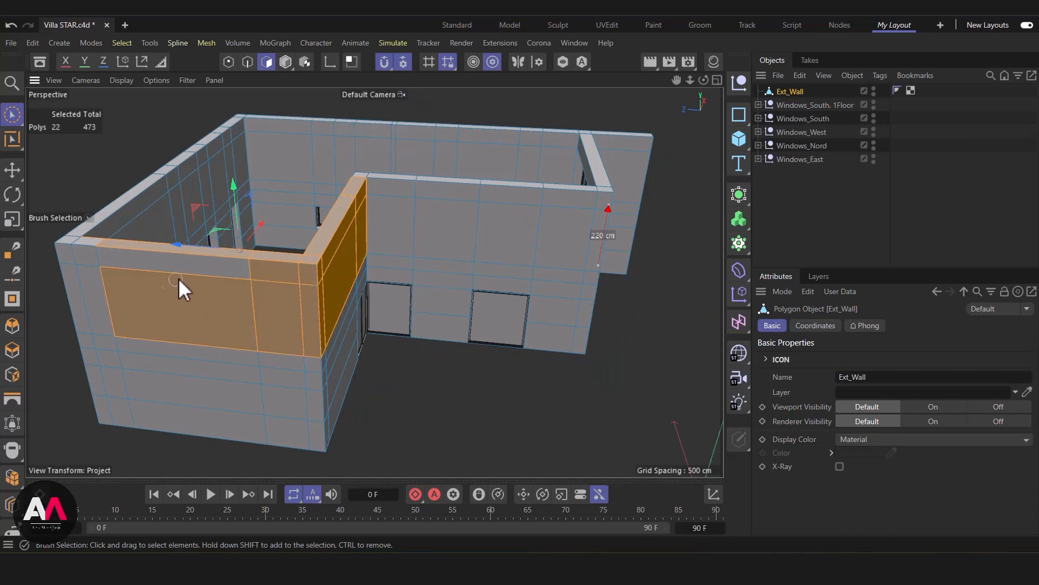
mouse_move(76, 283)
left_mouse_down("shift")
mouse_move(91, 272)
mouse_move(84, 236)
left_mouse_up("shift")
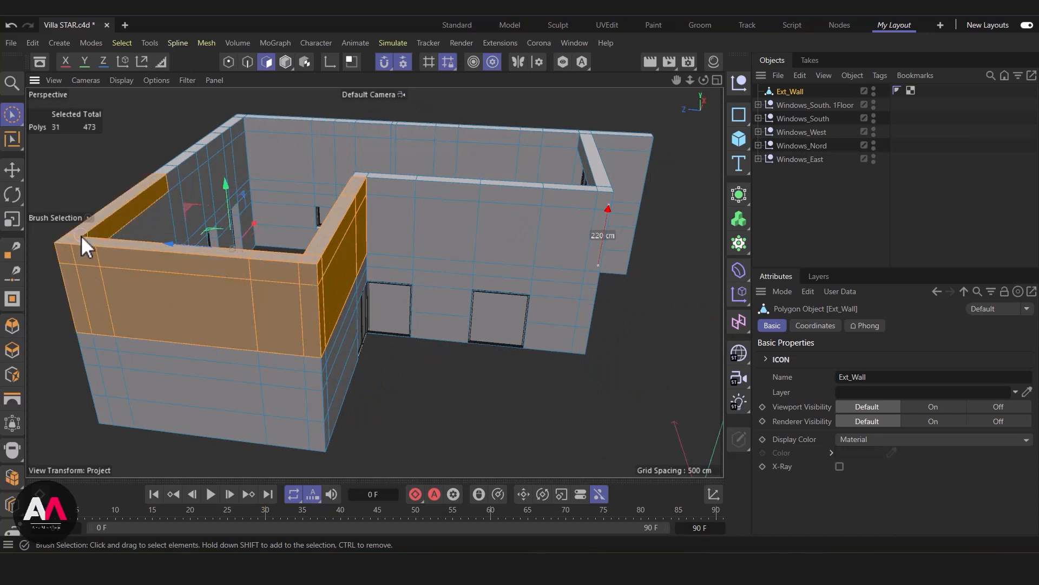
left_click_drag(127, 262, 168, 255, "alt")
left_click(197, 240, "shift")
left_click_drag(216, 280, 443, 155, "alt")
mouse_move(433, 313)
left_mouse_down("alt")
mouse_move(456, 434)
mouse_move(367, 320)
mouse_move(377, 365)
mouse_move(349, 358)
mouse_move(410, 276)
mouse_move(366, 393)
mouse_move(376, 376)
mouse_move(356, 324)
mouse_move(365, 303)
left_mouse_up("alt")
left_click_drag(524, 225, 547, 188, "shift")
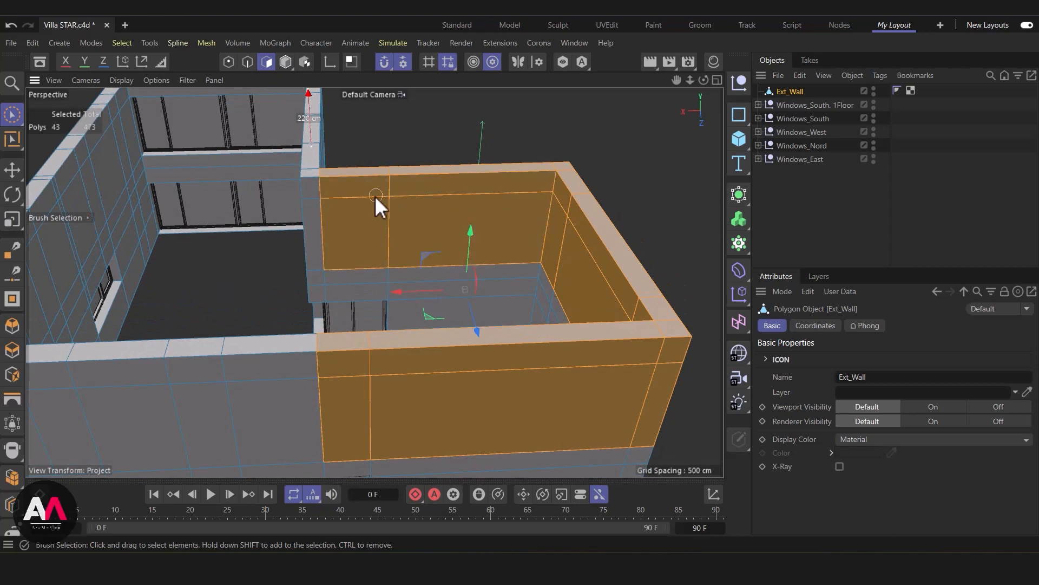
mouse_move(362, 214)
left_mouse_down("alt")
mouse_move(491, 298)
mouse_move(619, 210)
mouse_move(534, 314)
mouse_move(502, 184)
mouse_move(470, 234)
left_mouse_up("alt")
left_click(539, 223, "ctrl")
left_click_drag(510, 298, 579, 269, "alt")
key("Delete")
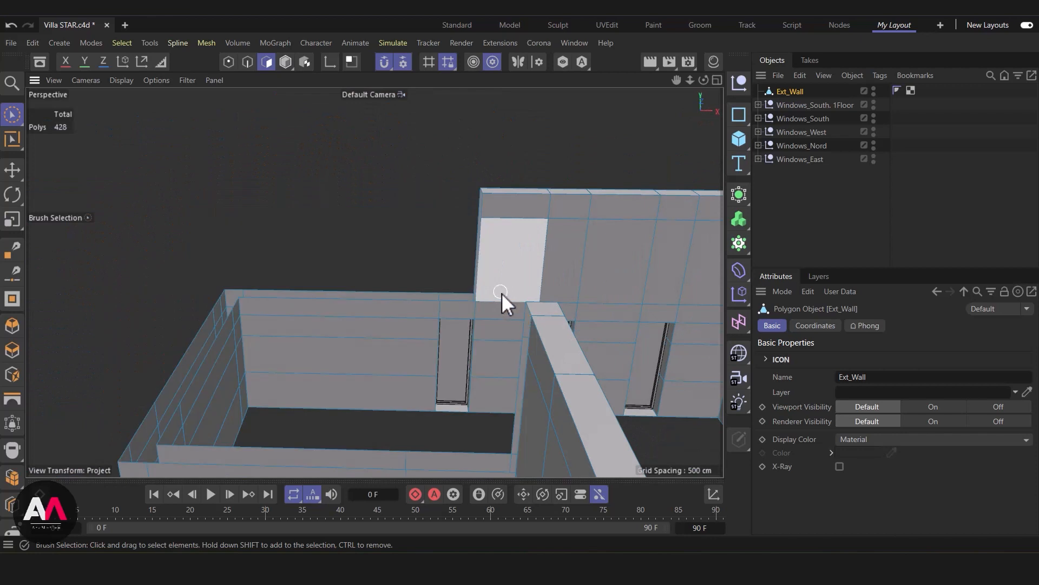
Draw bridging edges with the Polygon Pen between the inner and outer corners at both ends of the lowered terrace walls
left_click_drag(498, 292, 339, 218, "alt")
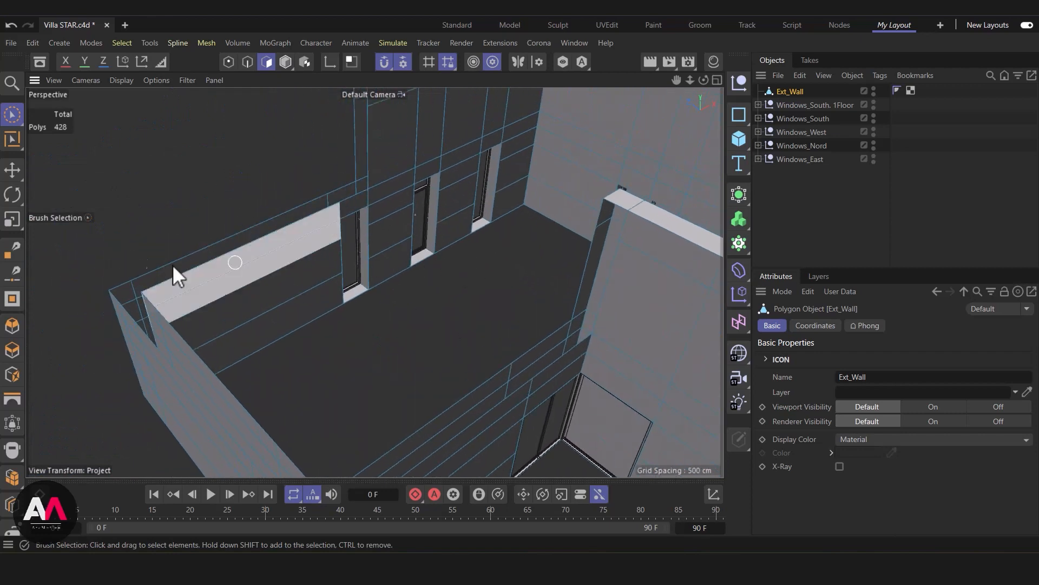
left_click(9, 251)
left_click_drag(666, 285, 622, 350, "alt")
left_click(619, 333)
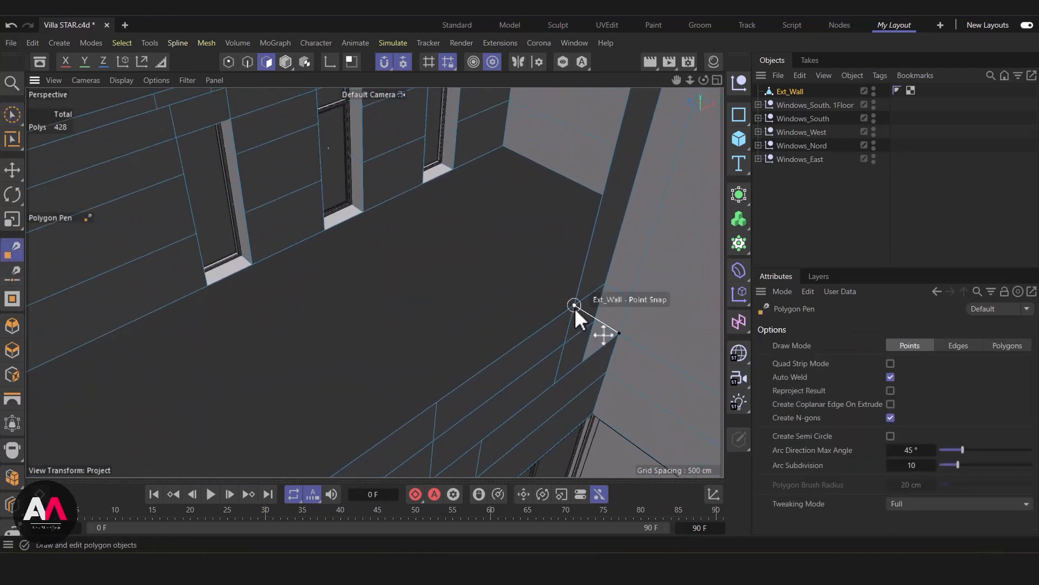
left_click(574, 306)
left_click_drag(553, 323, 540, 294, "alt")
left_click(536, 250)
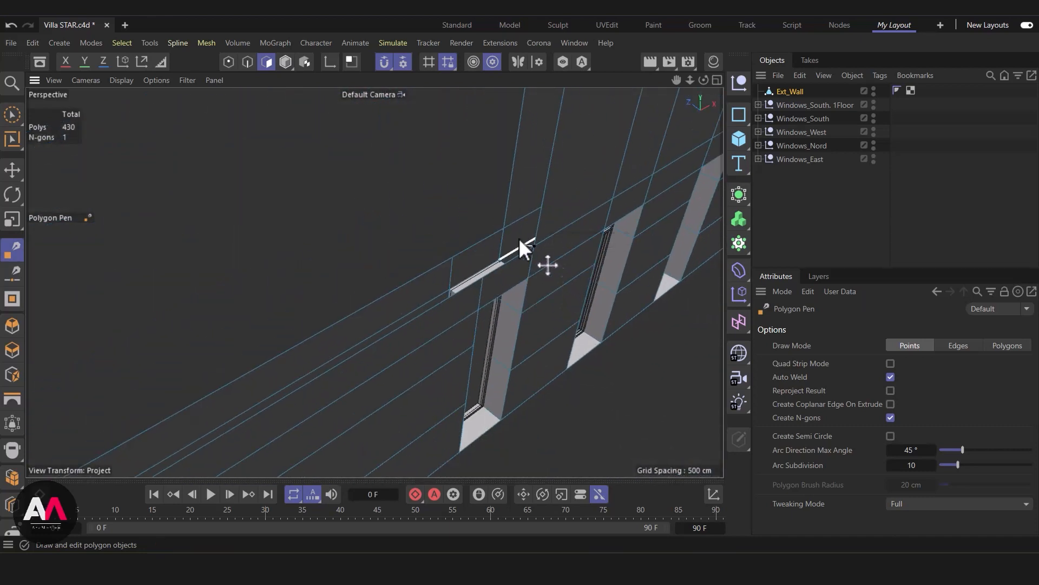
left_click(509, 232)
right_click_drag(453, 199, 403, 229, "alt")
Close the open hole along the top of the terrace walls with an N-gon using Close Polygon Hole
left_click_drag(405, 231, 408, 252, "alt")
key("m")
left_click(455, 76)
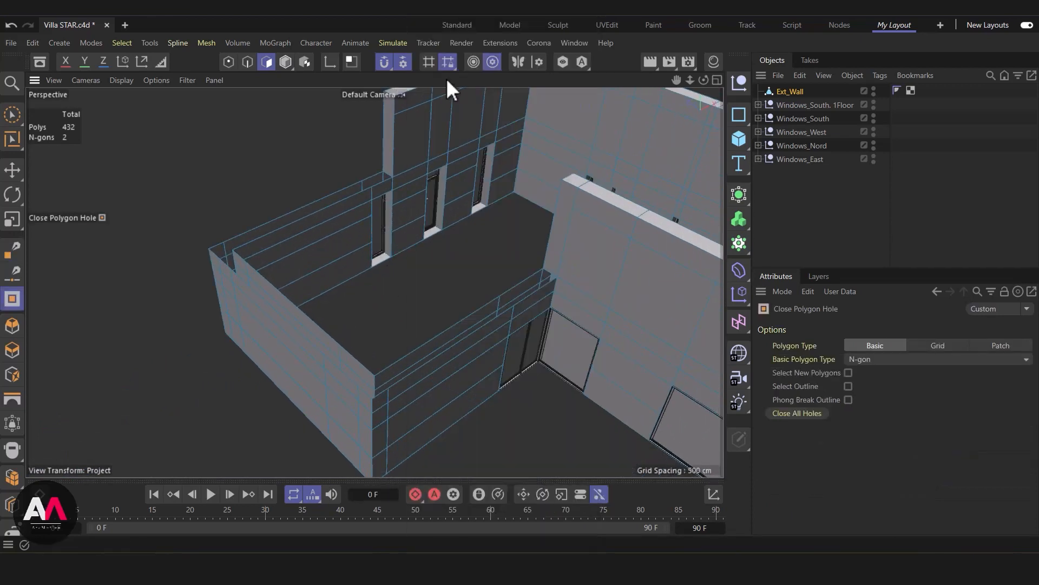
left_click(464, 344)
left_click_drag(570, 365, 511, 335, "alt")
right_click_drag(512, 336, 555, 279, "alt")
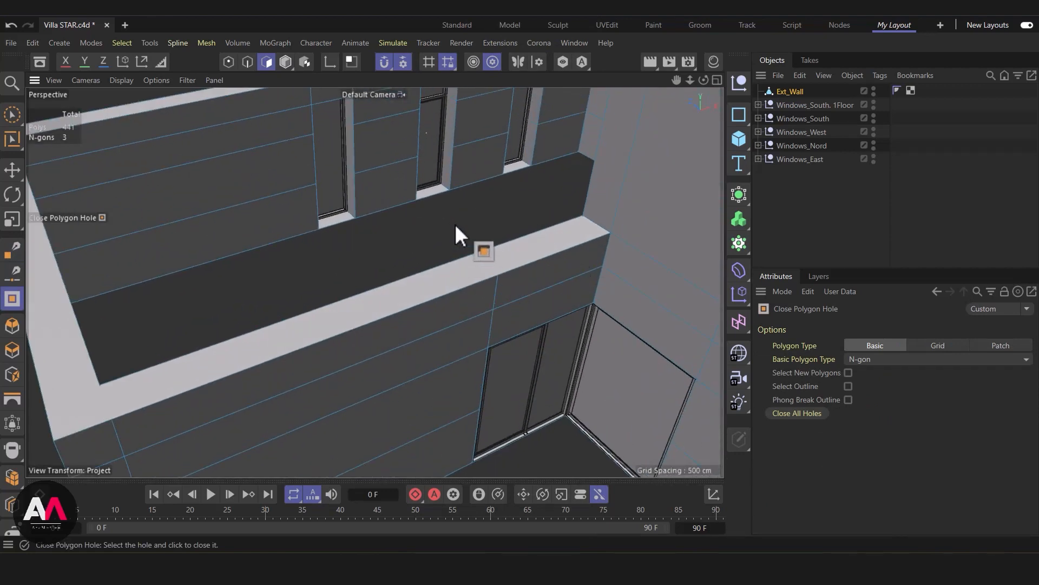
Line-cut across the top face of the terrace's south wall, joining the inner and outer points above the sliding window
key("k")
key("k")
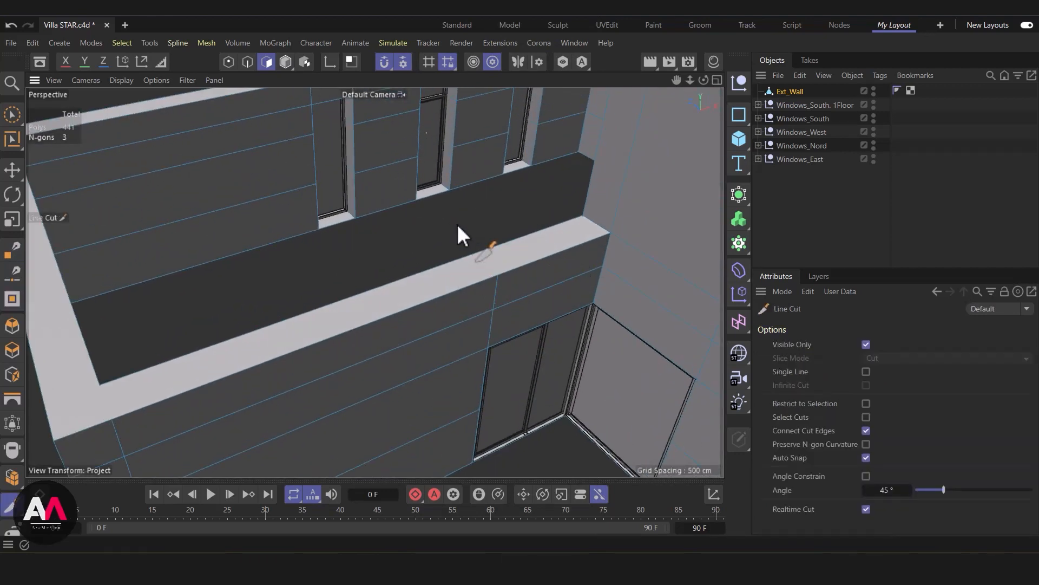
left_click(498, 277)
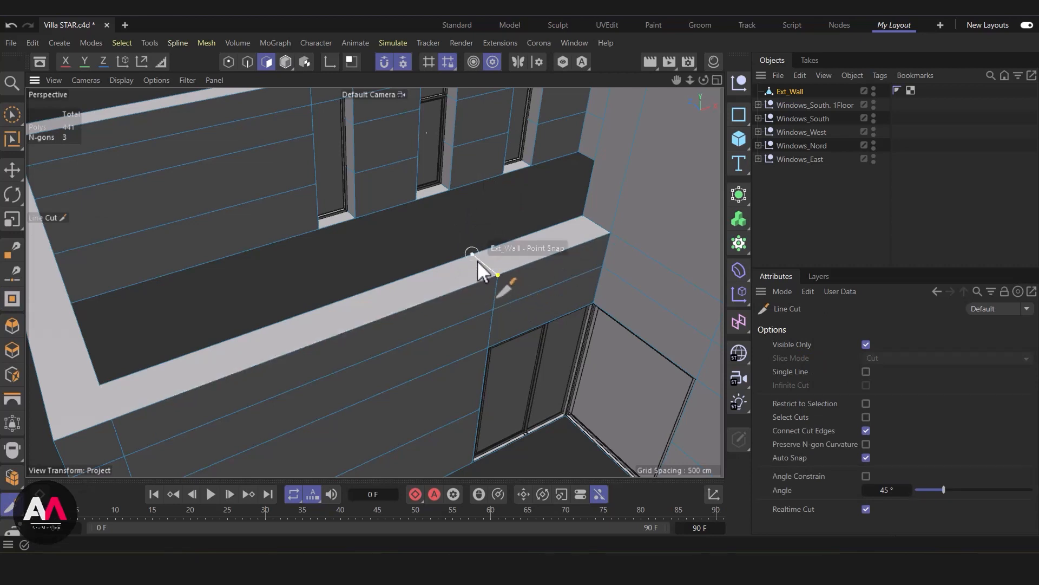
left_click(472, 254)
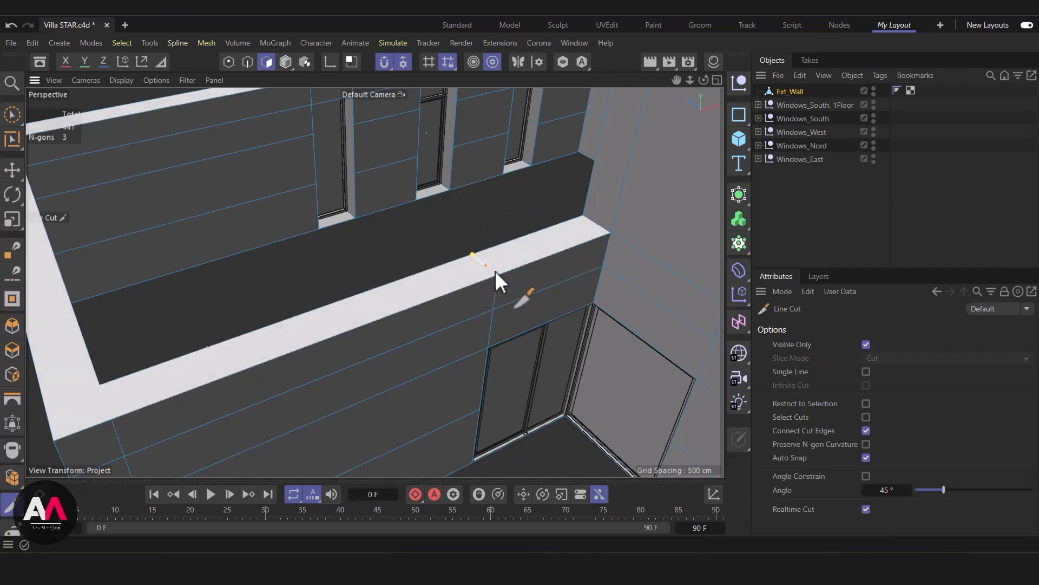
left_click_drag(472, 300, 424, 282, "alt")
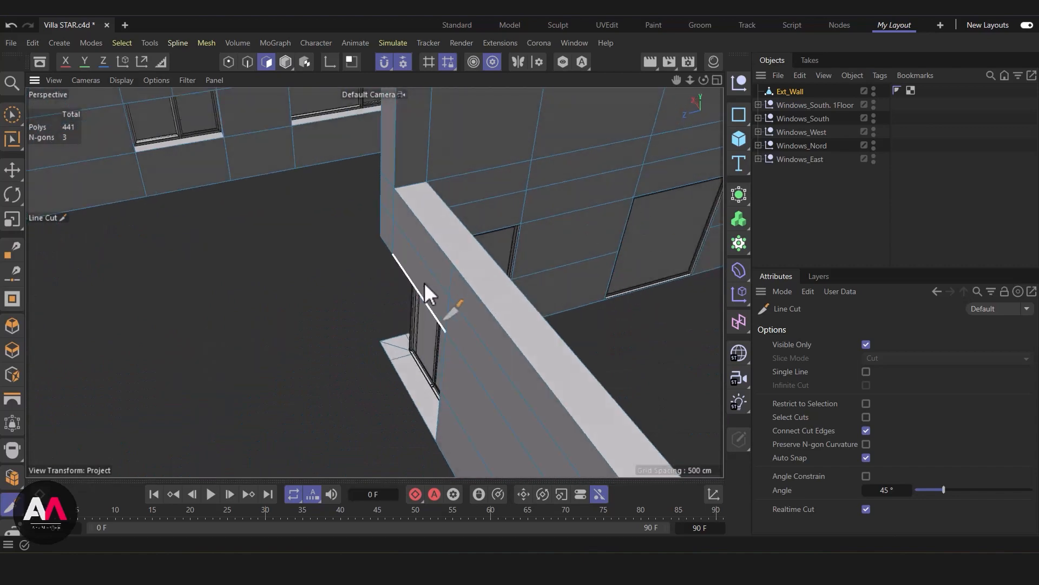
left_click(454, 263)
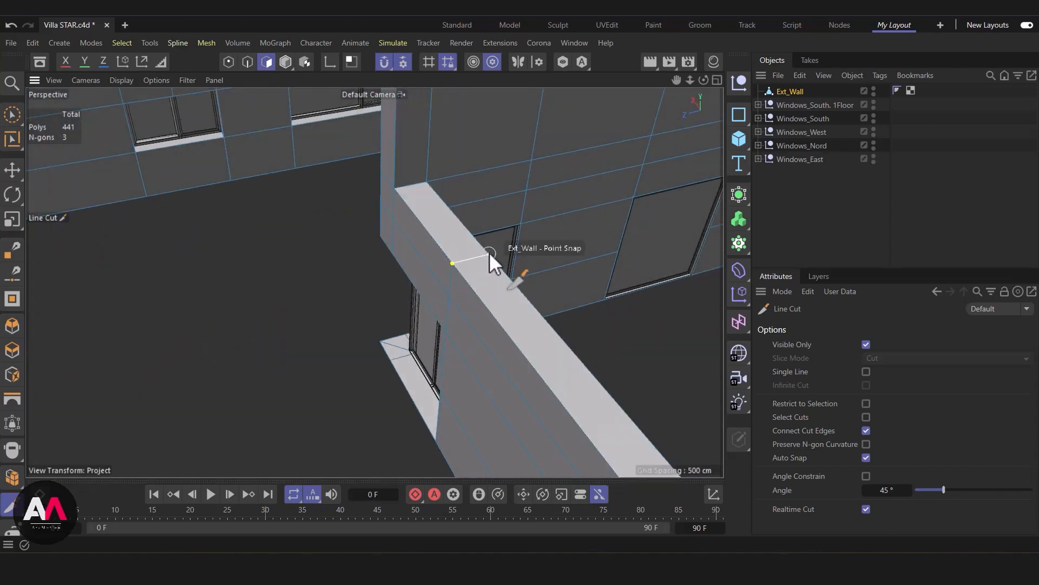
key("k")
key("k")
Line-cut the terrace walls' top face in both directions at the southwest corner and once across the west wall
left_click_drag(548, 299, 430, 341, "alt")
left_click(418, 335)
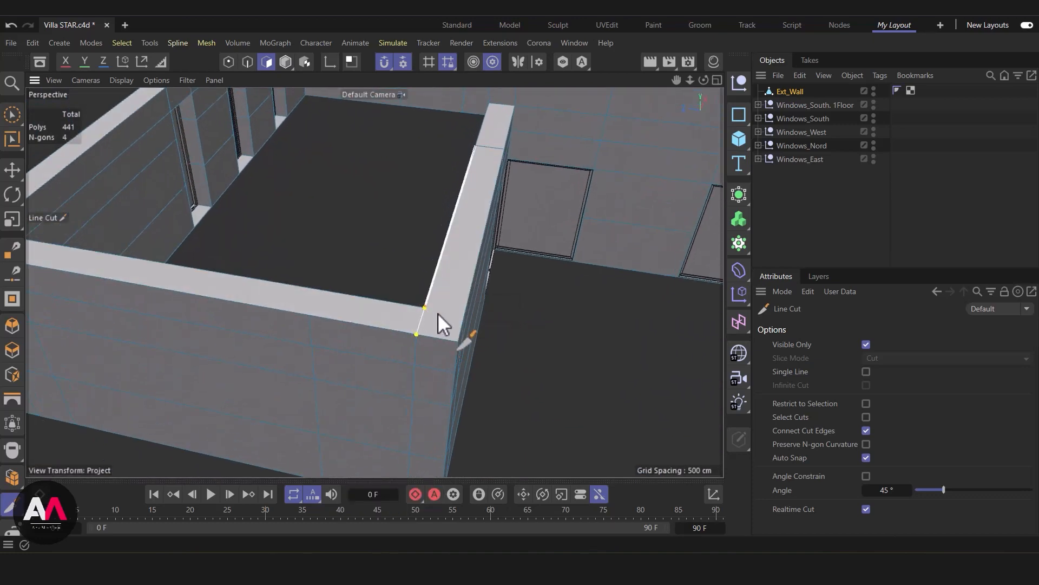
left_click(437, 313)
left_click_drag(436, 314, 340, 289, "alt")
left_click(331, 282)
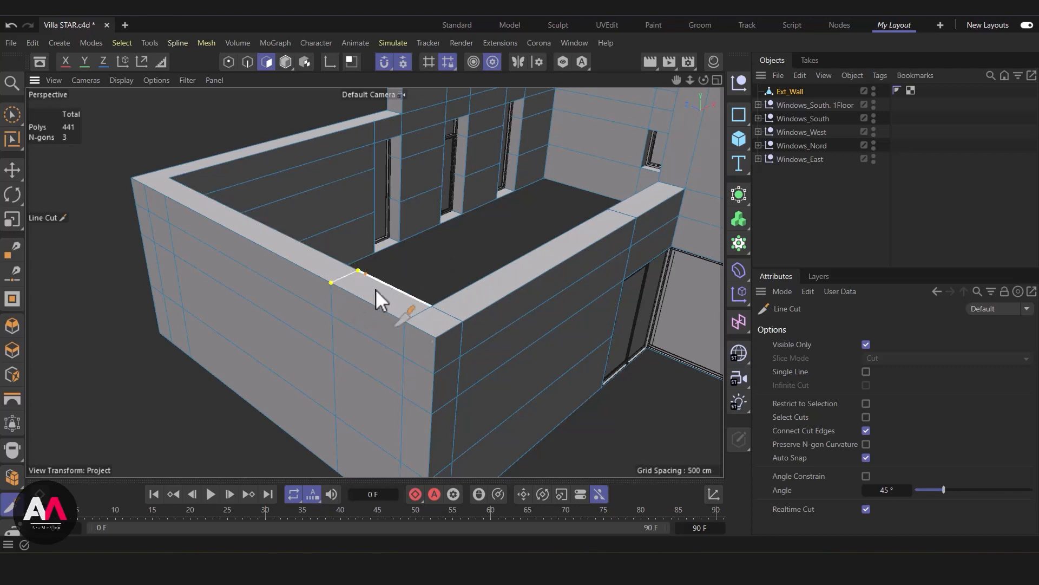
Line-cut the top face around the terrace's northwest corner, connecting the inner and outer points on the west and north walls
left_click_drag(499, 333, 310, 259, "alt")
scroll(303, 261, "up", 5)
left_click_drag(342, 206, 317, 281, "alt")
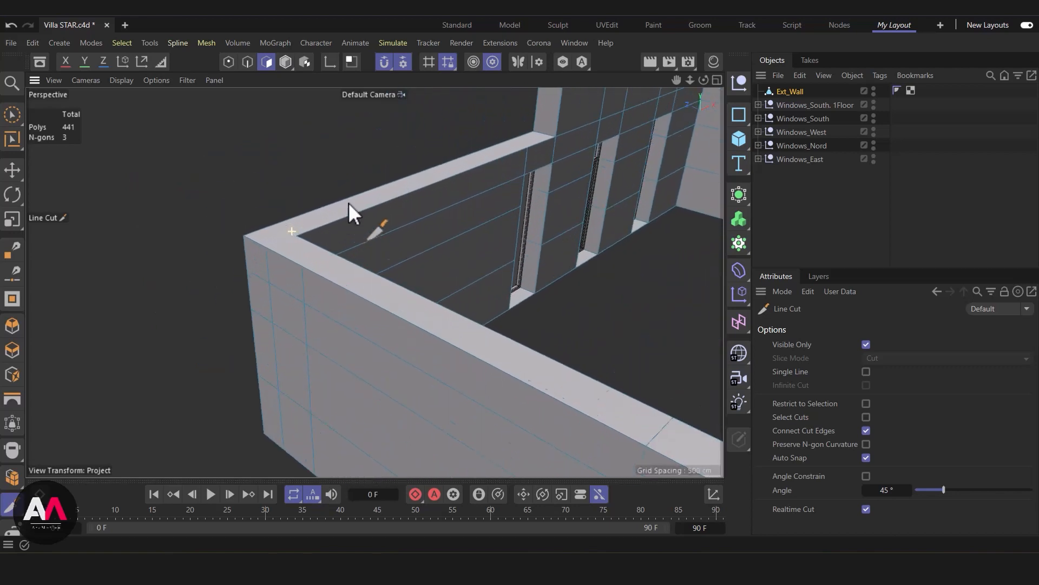
left_click(302, 266)
left_click(333, 252)
key("Escape")
left_click(267, 247)
left_click(296, 235)
left_click_drag(274, 225, 538, 287, "alt")
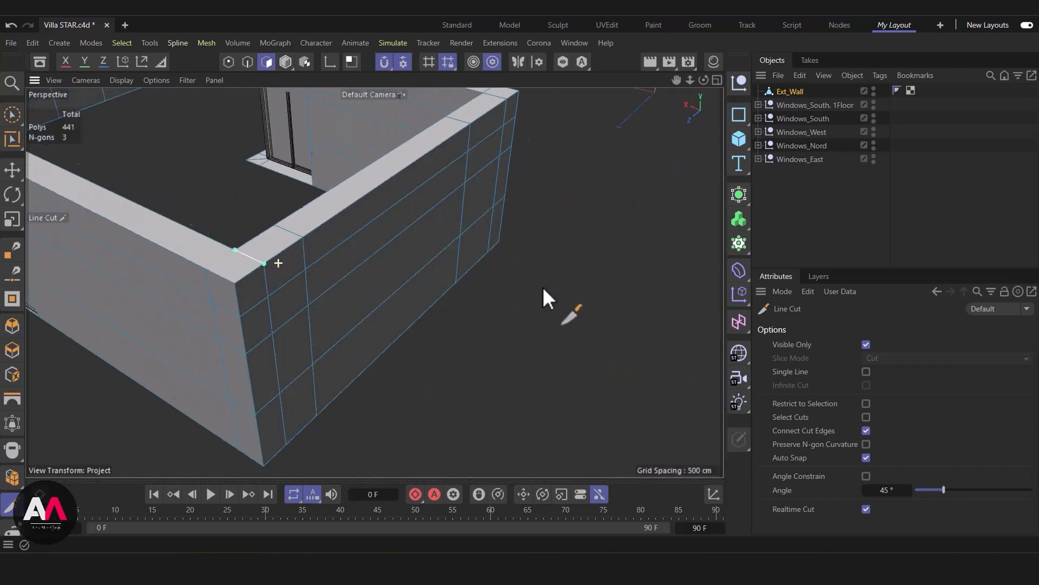
key("Escape")
left_click(205, 270)
left_click(235, 250)
key("Escape")
Line-cut across the top face of the terrace's north wall at the edge of the narrow window
right_click_drag(461, 301, 369, 373, "alt")
left_click_drag(374, 283, 256, 281, "alt")
right_click_drag(242, 293, 343, 353, "alt")
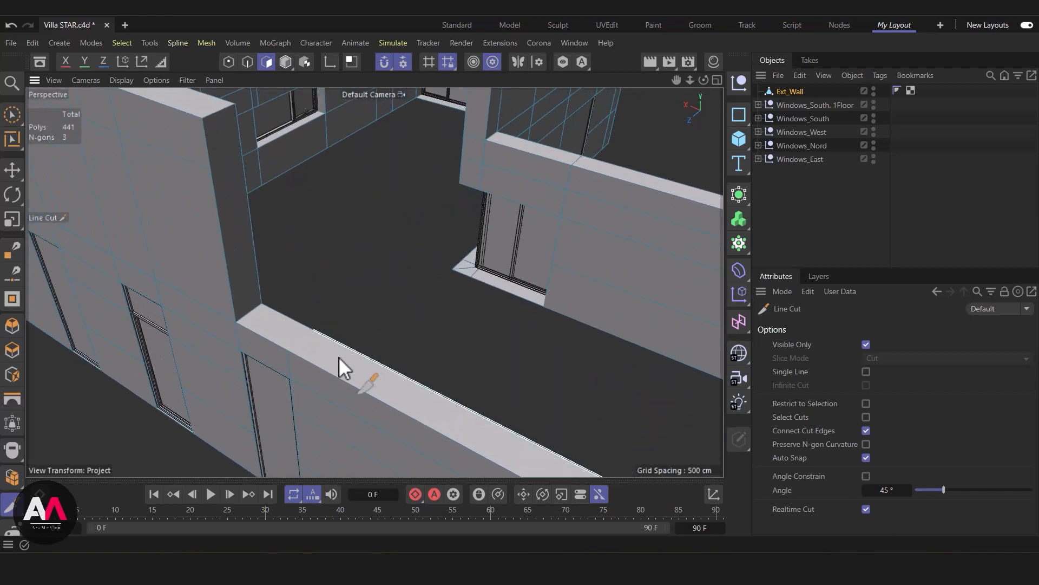
left_click(289, 350)
left_click(314, 328)
key("Escape")
right_click_drag(440, 312, 369, 354, "alt")
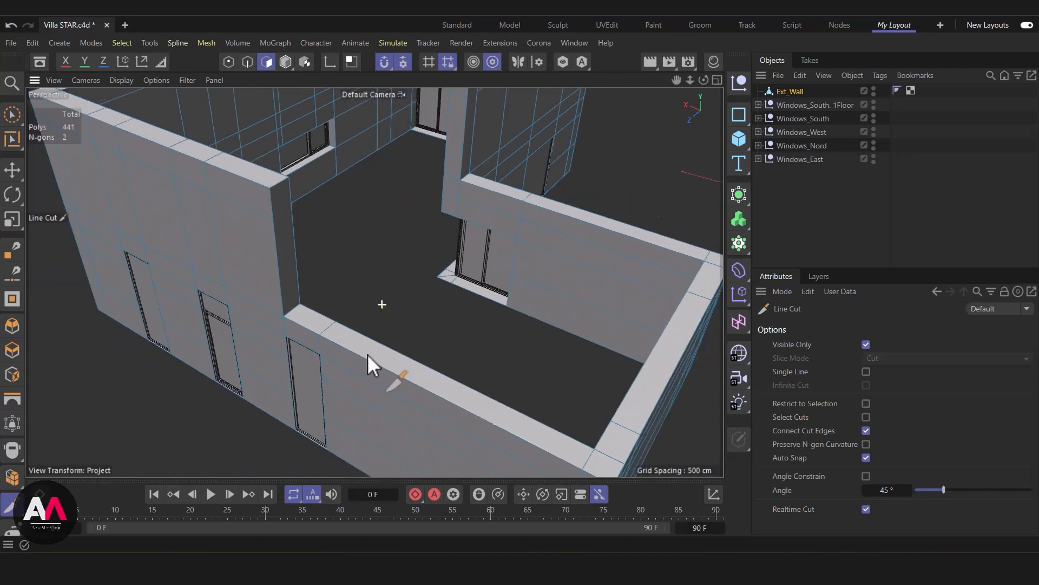
Line-cut across the end face of the tall north wall, joining its existing inner and outer horizontal edges
left_click_drag(375, 274, 322, 303, "alt")
right_click_drag(324, 295, 431, 349, "alt")
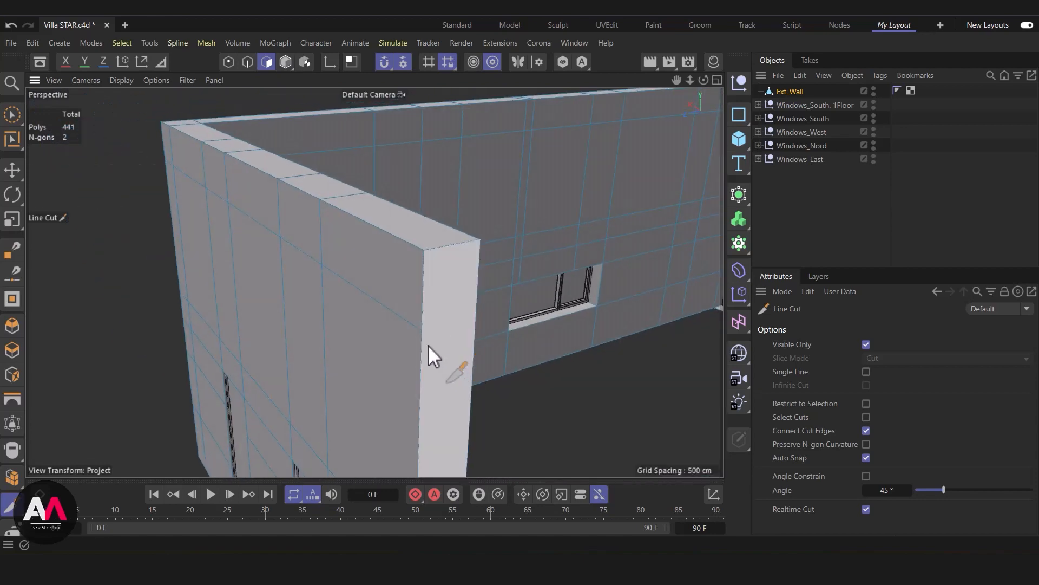
left_click_drag(506, 352, 387, 356, "alt")
right_click_drag(443, 344, 372, 372, "alt")
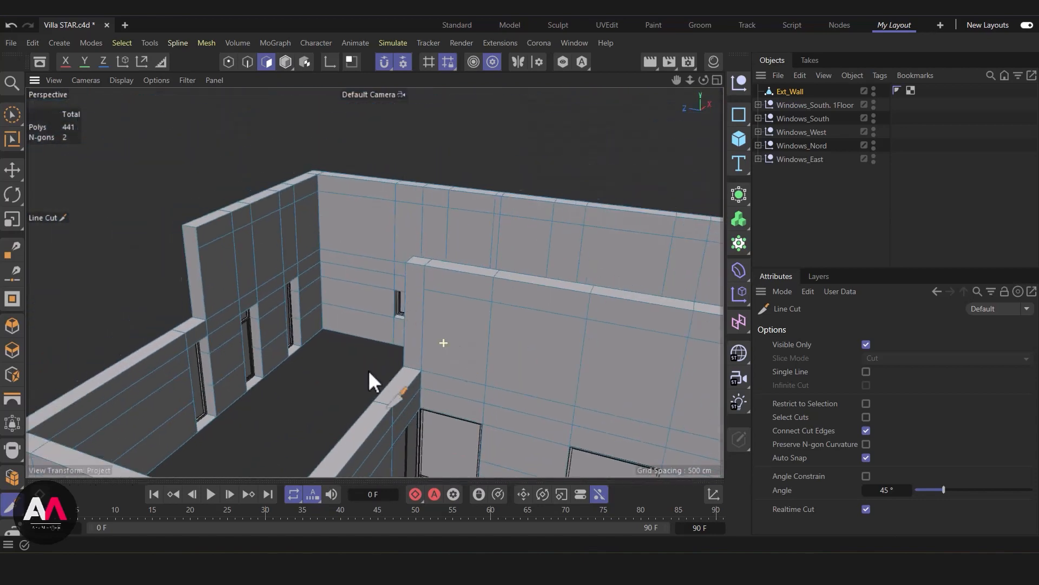
right_click_drag(230, 245, 269, 246, "alt")
left_click_drag(241, 294, 425, 283, "alt")
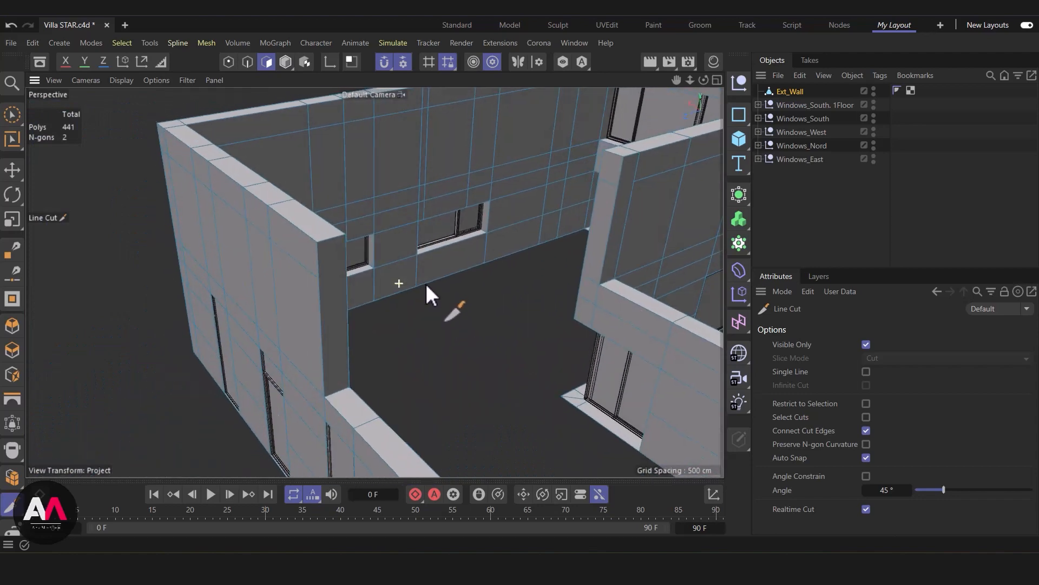
left_click(323, 279)
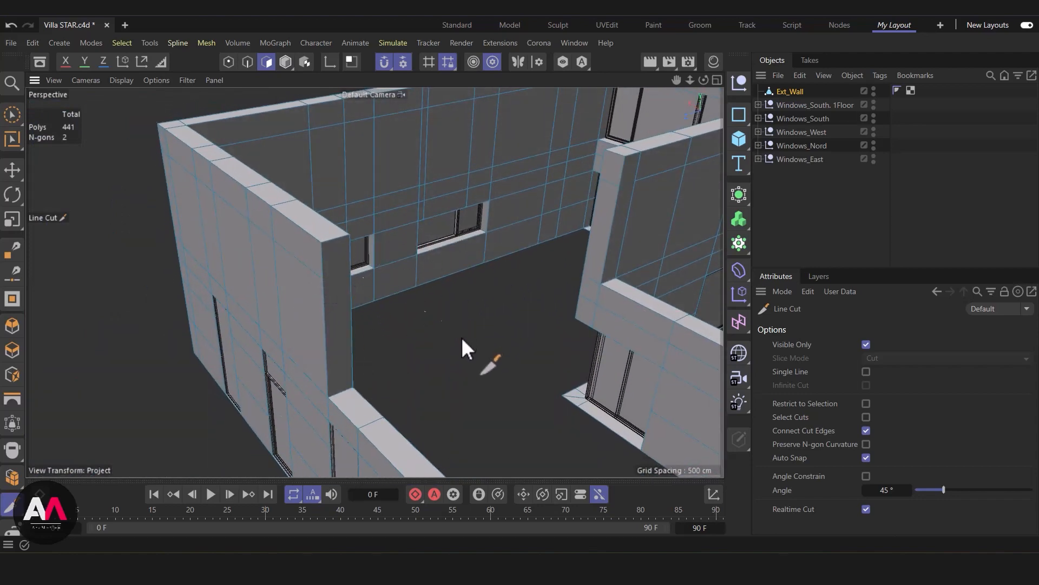
left_click_drag(324, 279, 161, 271, "alt")
right_click_drag(324, 322, 379, 266, "alt")
left_click(381, 248)
left_click(320, 233)
key("Escape")
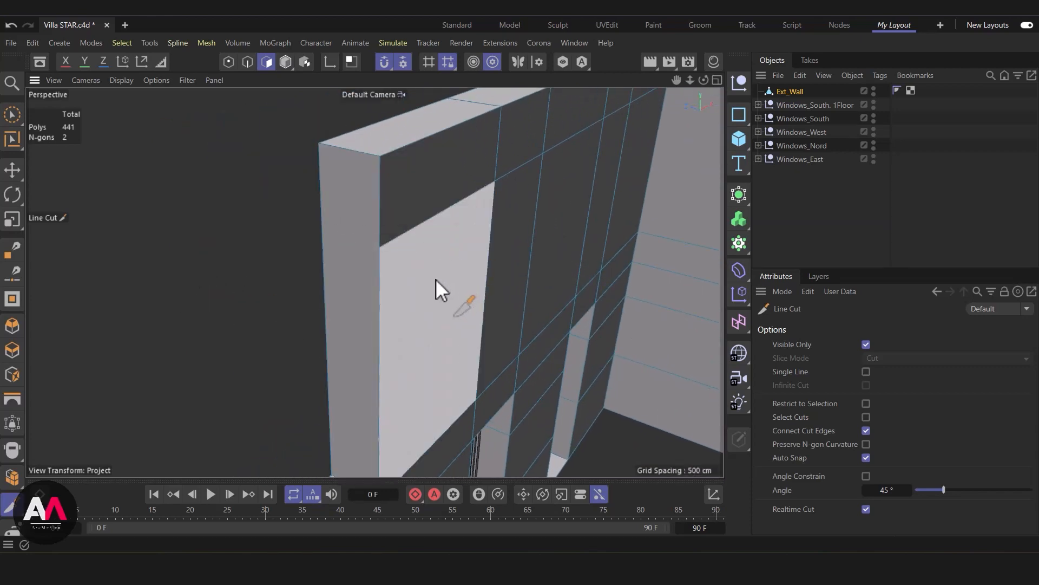
mouse_move(392, 258)
left_mouse_down("alt")
mouse_move(359, 267)
mouse_move(417, 266)
mouse_move(371, 221)
mouse_move(377, 245)
left_mouse_up("alt")
left_click(384, 253)
left_click(313, 242)
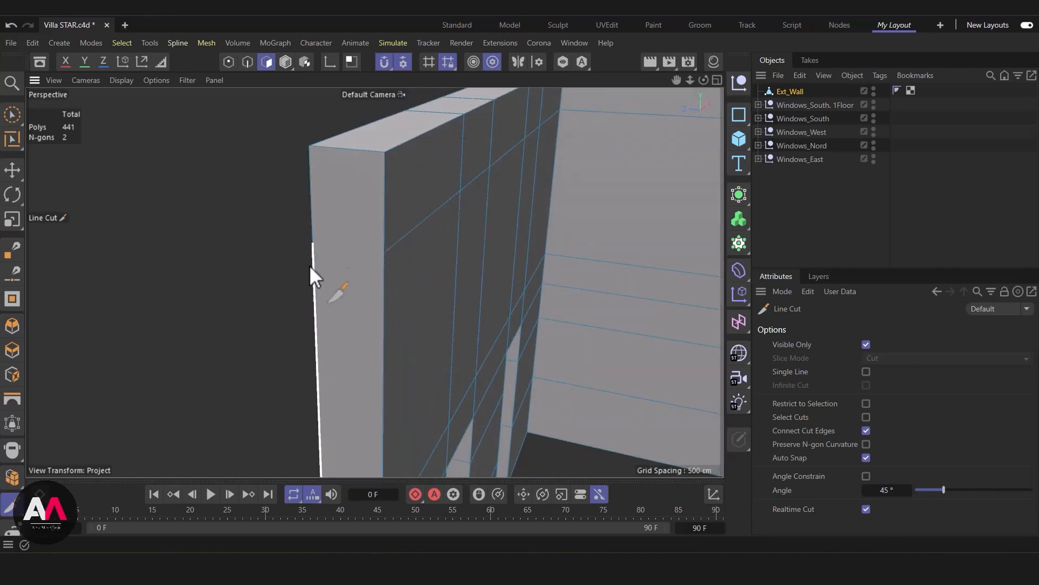
Line-cut across the end face of the opposite tall wall facing the terrace, joining its inner and outer edge points
left_click(12, 252)
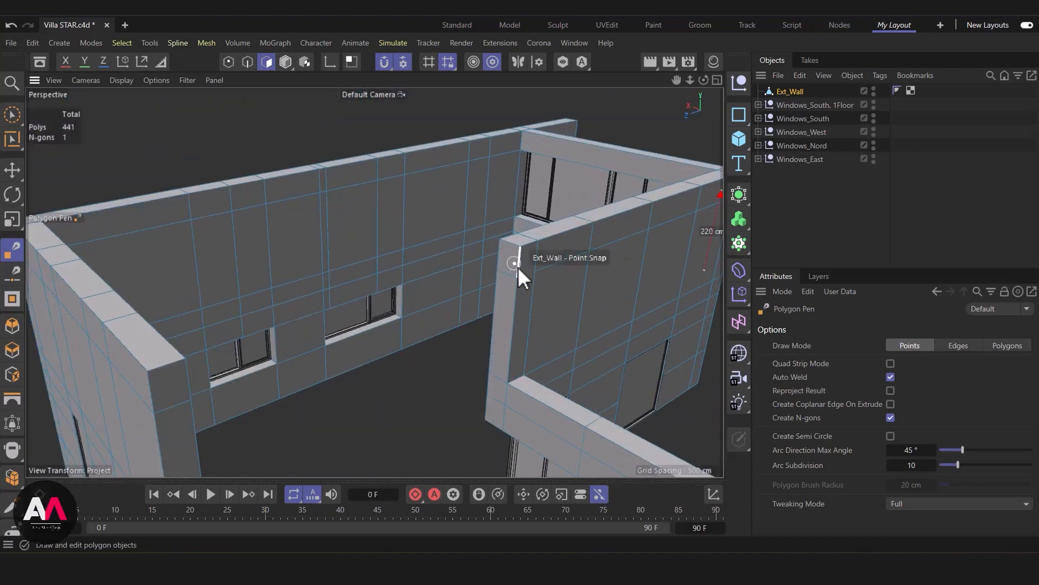
left_click_drag(526, 270, 503, 290, "alt")
scroll(502, 291, "up", 3)
key("k")
key("k")
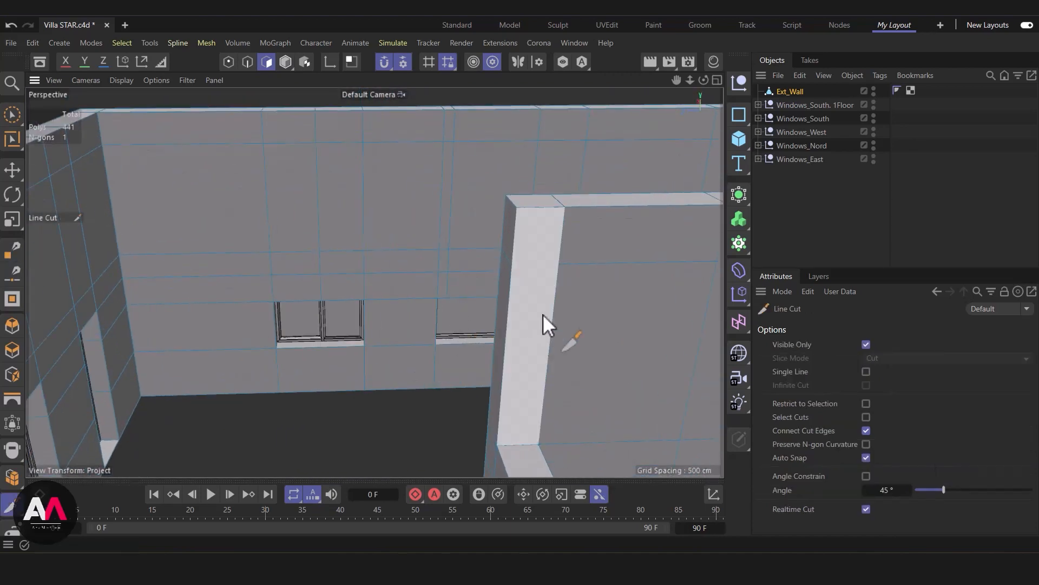
left_click(559, 264)
left_click(519, 266)
key("Escape")
key("Escape")
Brush-select the upper and lower polygons on the end face of the tall wall by the terrace's southeast corner
scroll(498, 306, "down", 3)
left_click_drag(479, 322, 460, 307, "alt")
scroll(459, 307, "down", 3)
left_click_drag(358, 379, 386, 287, "alt")
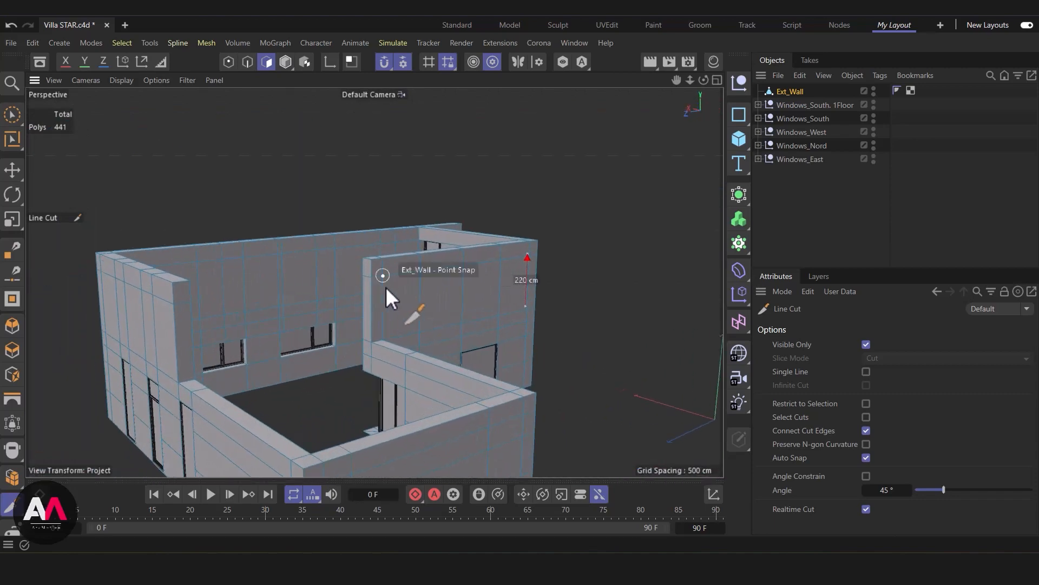
left_click(13, 114)
scroll(320, 309, "up", 3)
scroll(406, 243, "up", 2)
left_click_drag(416, 250, 415, 275)
scroll(461, 247, "down", 5)
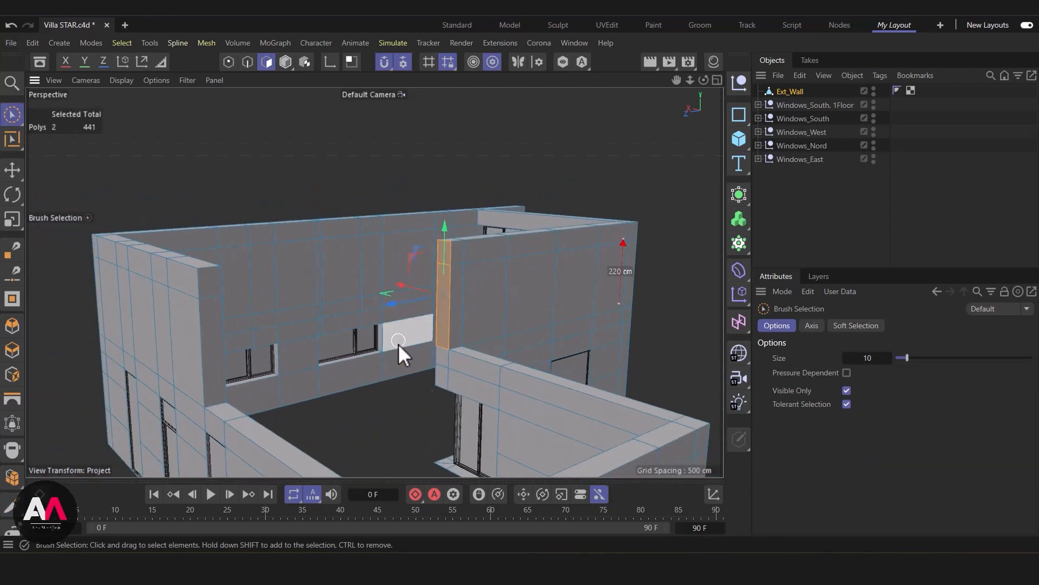
left_click_drag(401, 341, 398, 340, "alt")
scroll(398, 340, "down", 2)
scroll(324, 378, "up", 1)
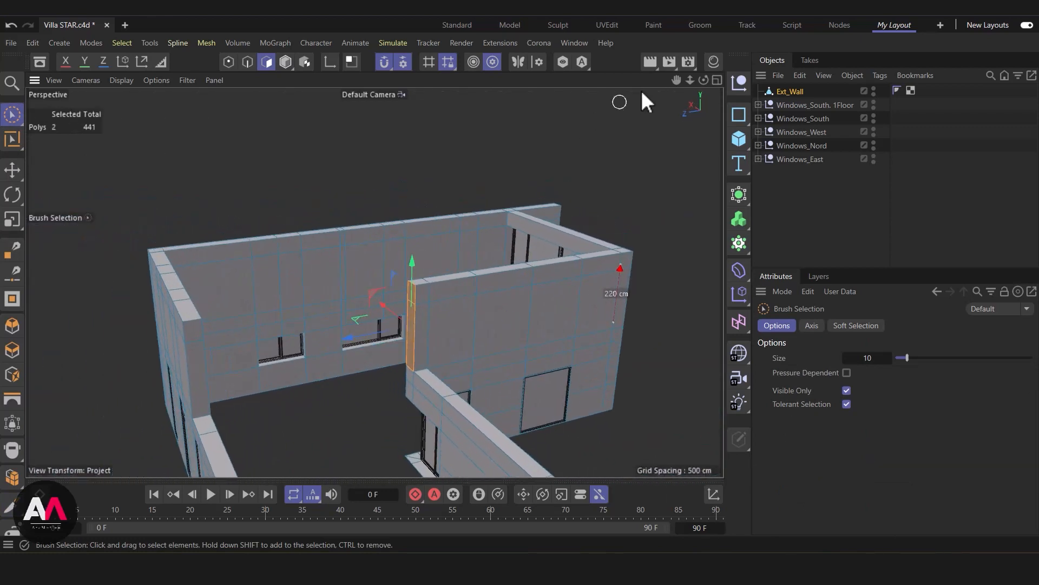
In the top view, extrude the selected wall-end polygons 115 cm north, across the hall door to the master bedroom wall
left_click(717, 80)
middle_click(536, 238)
scroll(486, 279, "down", 2)
scroll(486, 280, "up", 4)
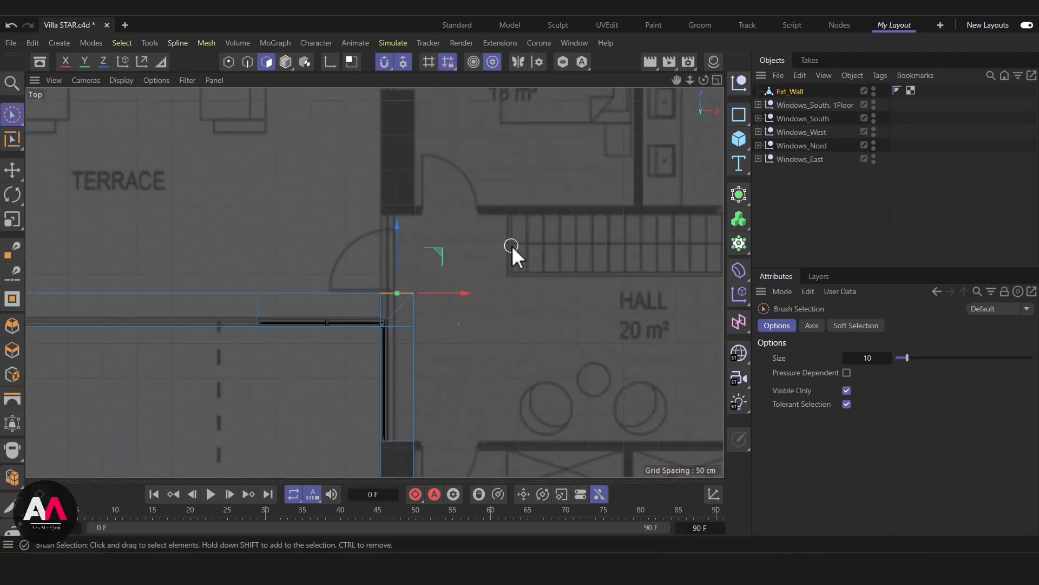
scroll(433, 179, "up", 3)
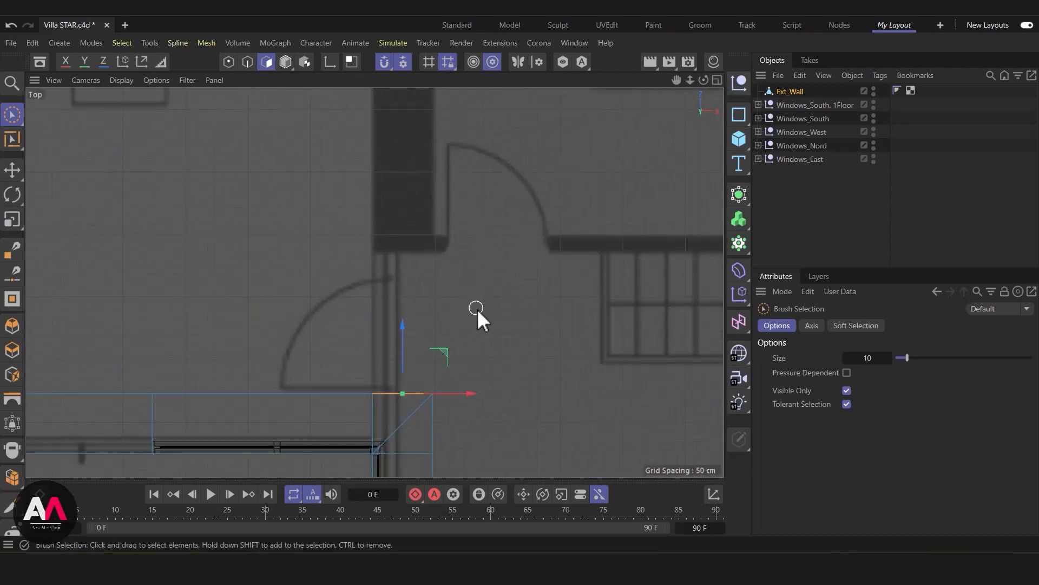
key("d")
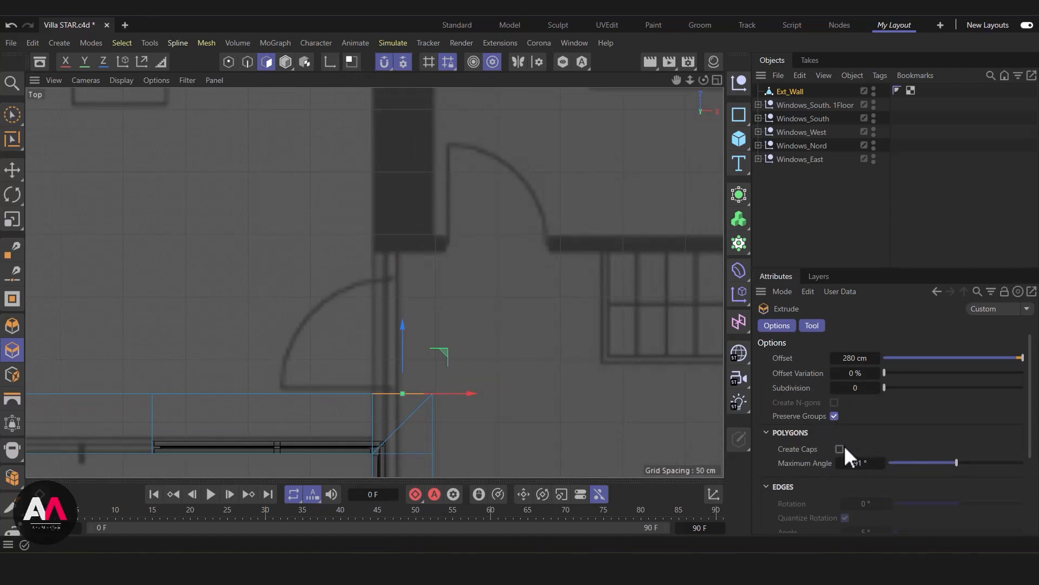
scroll(451, 382, "down", 1)
left_click_drag(483, 345, 720, 345)
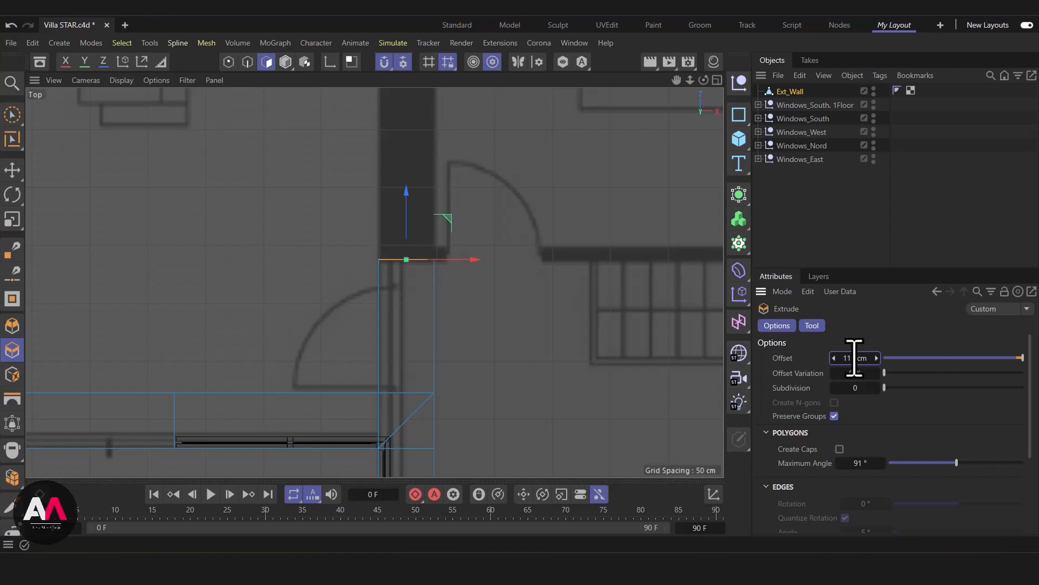
scroll(327, 408, "down", 6)
scroll(401, 239, "up", 4)
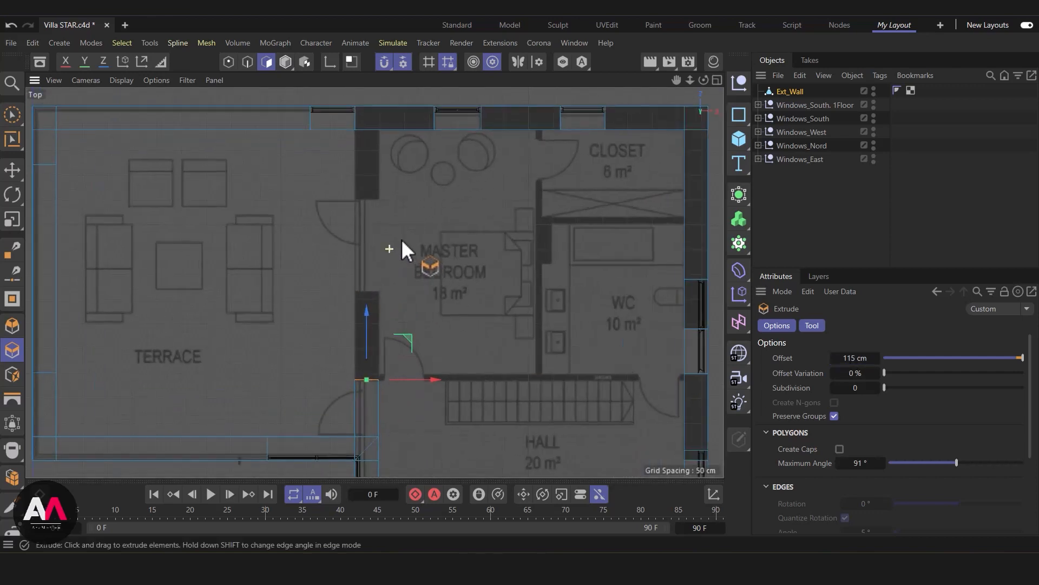
Extend the selected wall-end polygons north in segments along the master bedroom's terrace side, following the plan and stopping just inside the outer wall
key("e")
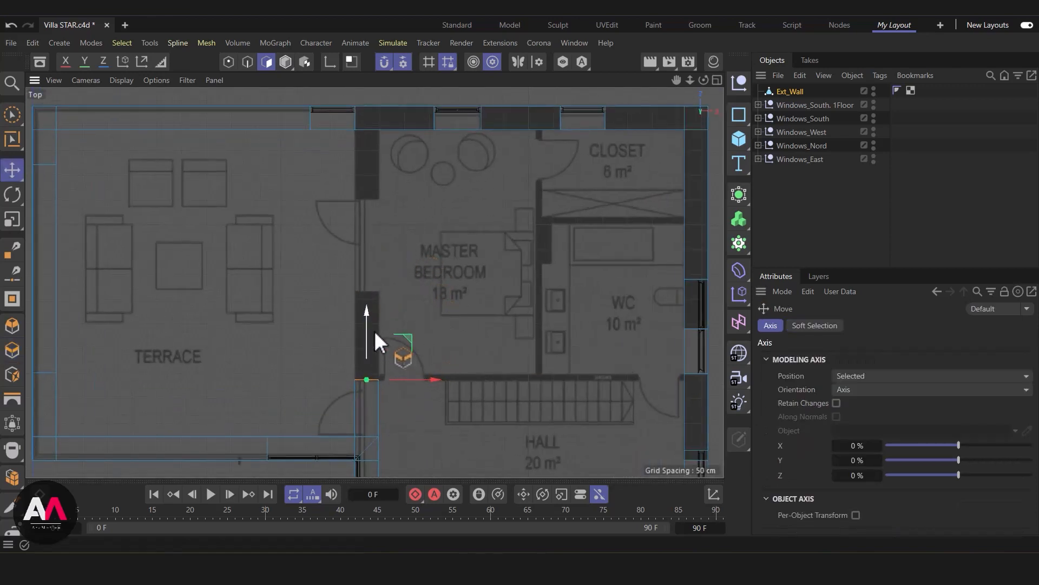
left_click_drag(370, 331, 363, 243)
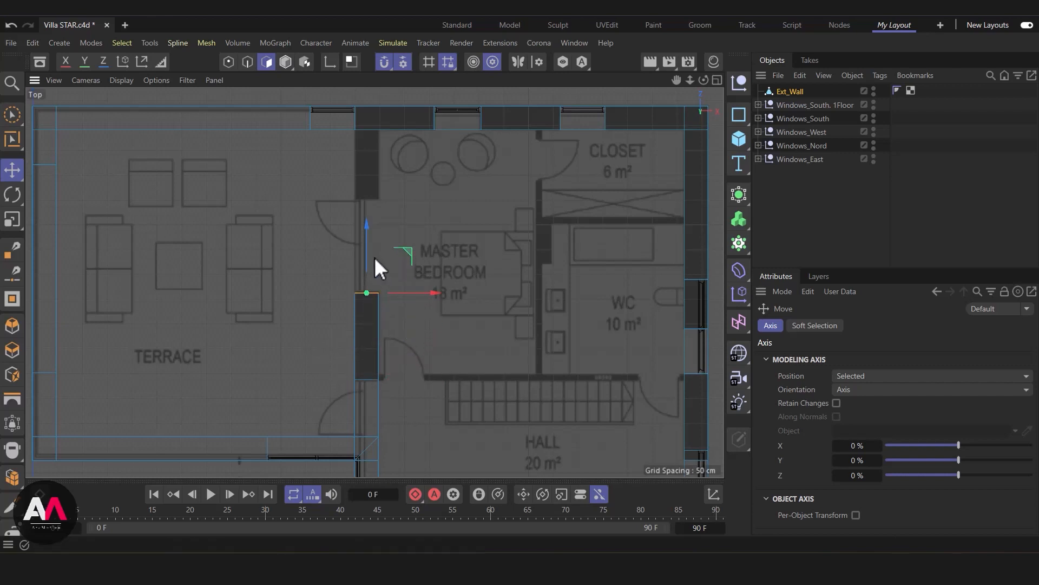
left_click_drag(369, 242, 361, 97)
scroll(413, 177, "up", 5)
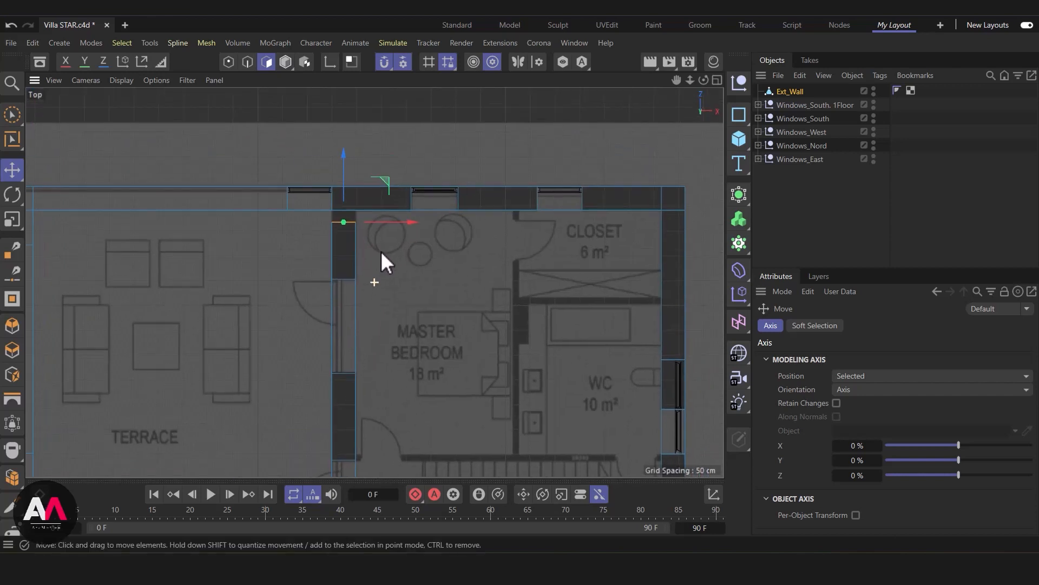
In the perspective view, select the new wall's upper outer corner point at the remaining gap and read its X coordinate
left_click(717, 80)
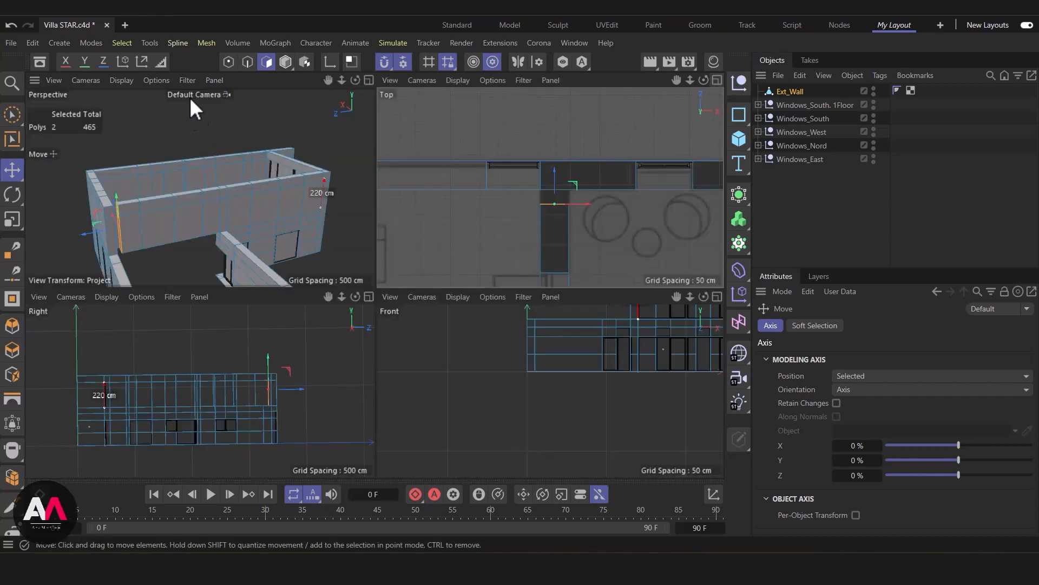
left_click(369, 81)
left_click_drag(258, 280, 128, 308, "alt")
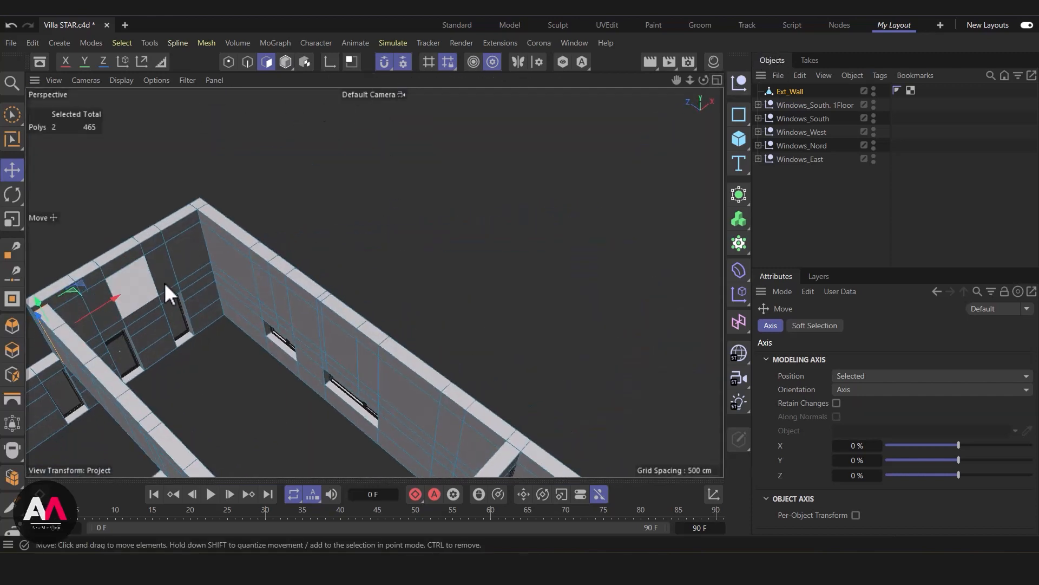
middle_click_drag(128, 307, 420, 246, "alt")
right_click_drag(330, 223, 409, 178, "alt")
right_click_drag(350, 199, 340, 313, "alt")
left_click_drag(340, 312, 242, 279, "alt")
right_click_drag(366, 222, 420, 167, "alt")
left_click_drag(421, 169, 431, 365, "alt")
right_click_drag(264, 246, 314, 232, "alt")
mouse_move(344, 271)
left_mouse_down("alt")
mouse_move(400, 214)
mouse_move(340, 306)
mouse_move(338, 288)
mouse_move(327, 297)
mouse_move(281, 269)
mouse_move(295, 298)
mouse_move(336, 296)
left_mouse_up("alt")
left_click(229, 61)
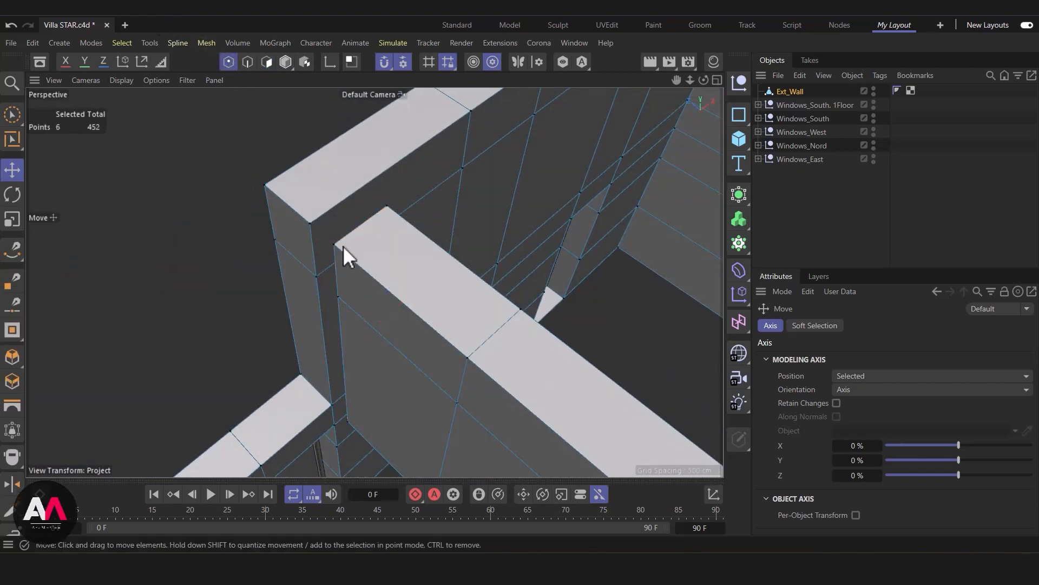
left_click(333, 244)
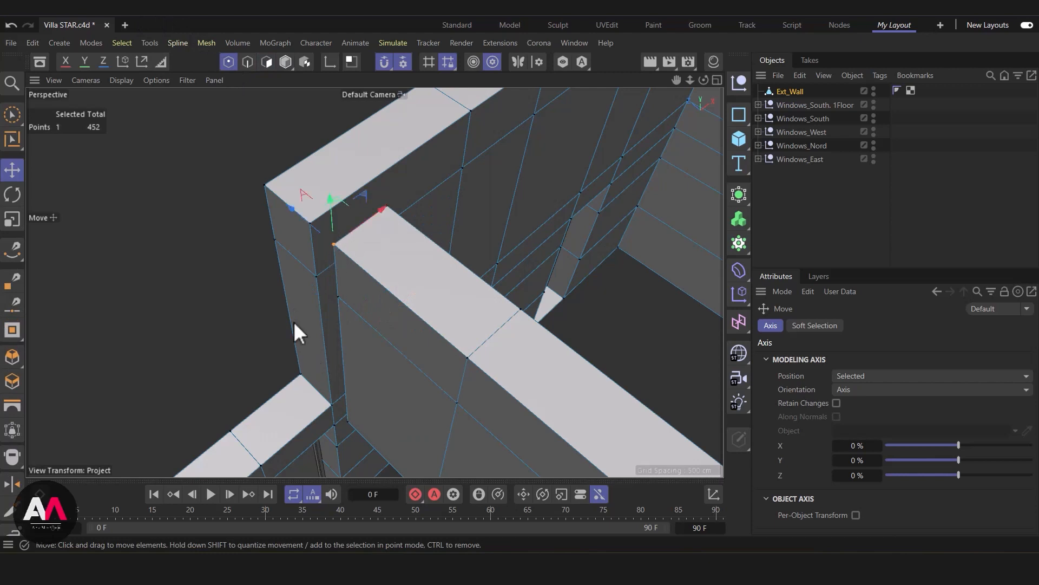
left_click(12, 116)
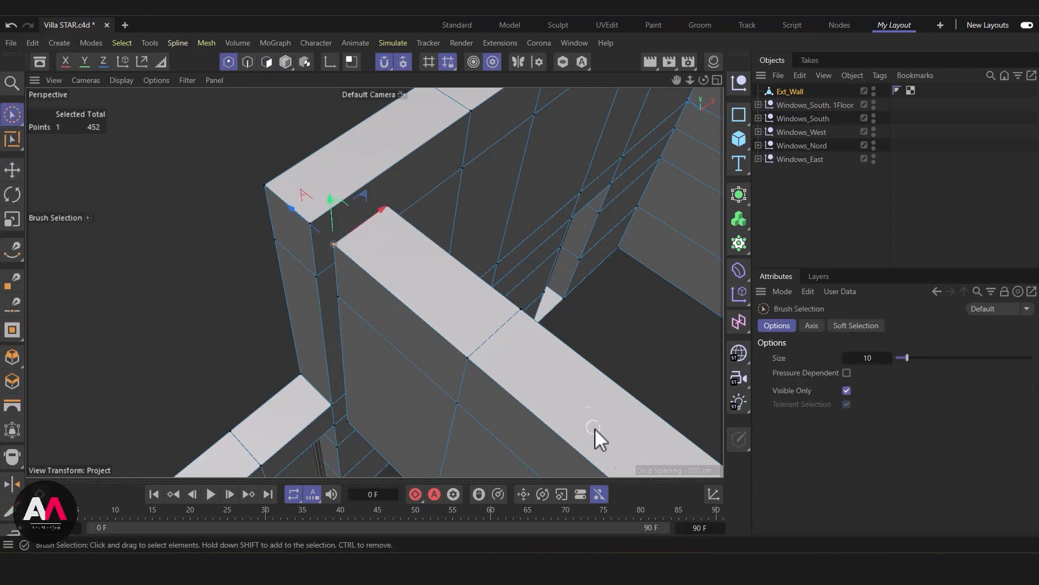
left_click(713, 494)
left_click(809, 497)
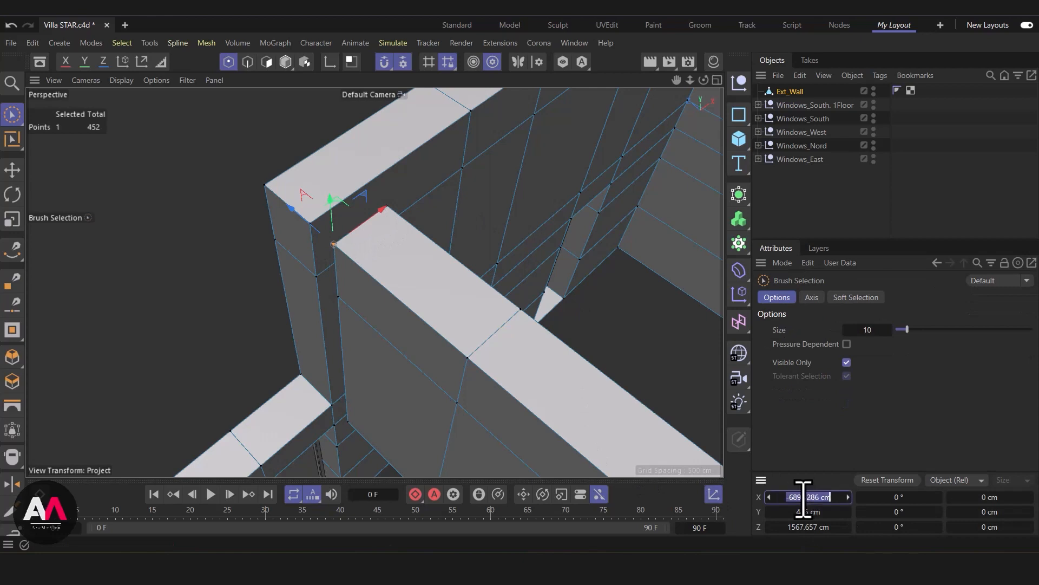
Select the six points on the end face of the adjoining outer wall and read their shared X coordinate
left_click(315, 278)
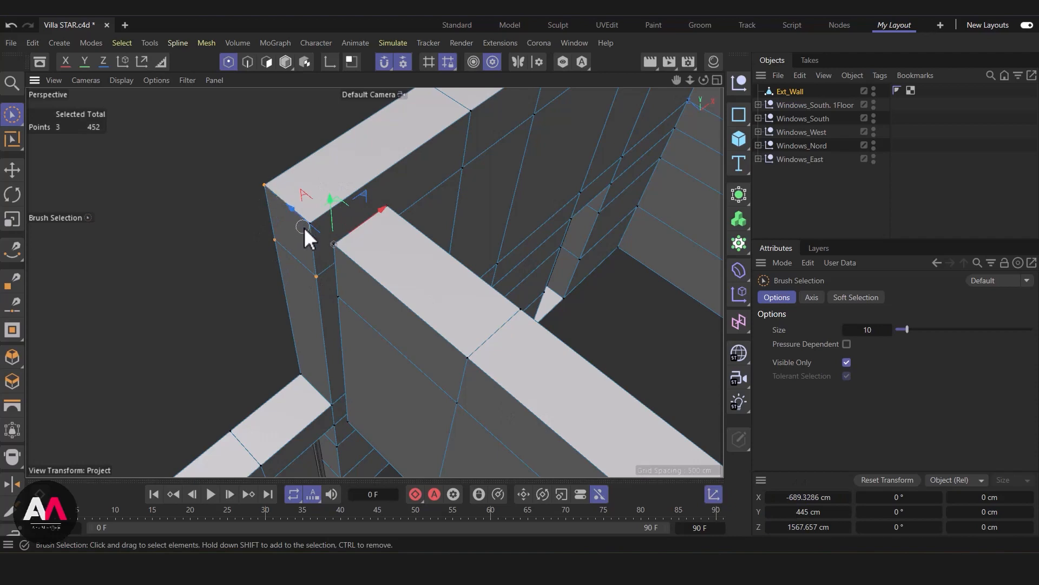
mouse_move(332, 404)
left_mouse_down("shift")
mouse_move(298, 374)
mouse_move(548, 306)
mouse_move(436, 242)
mouse_move(291, 273)
mouse_move(305, 318)
mouse_move(340, 349)
left_mouse_up("shift")
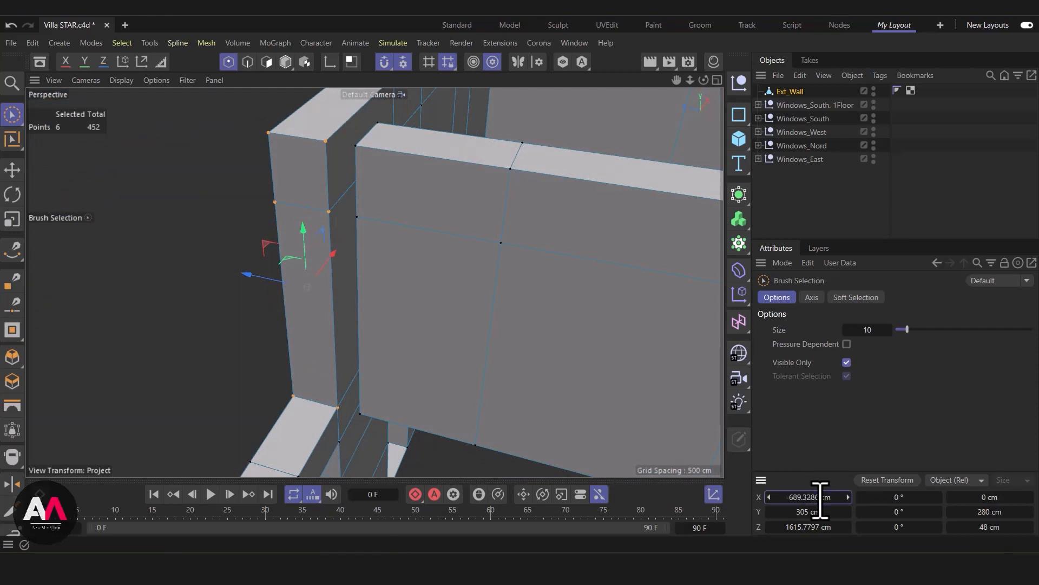
left_click_drag(489, 287, 383, 153, "alt")
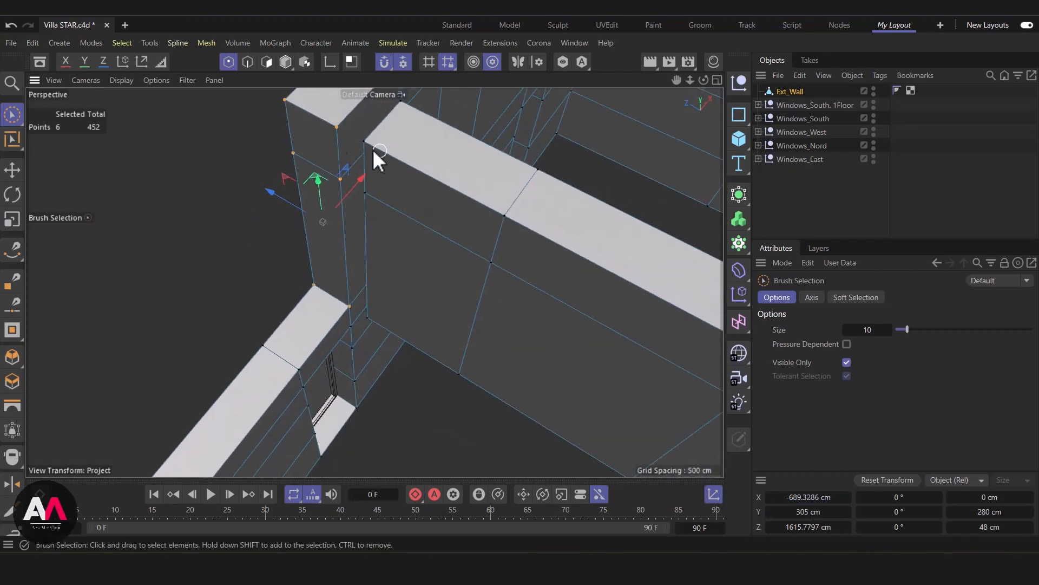
Add a loop cut across the adjoining outer wall at a distance of 48 cm from its end face
left_click_drag(569, 210, 345, 262, "alt")
key("k")
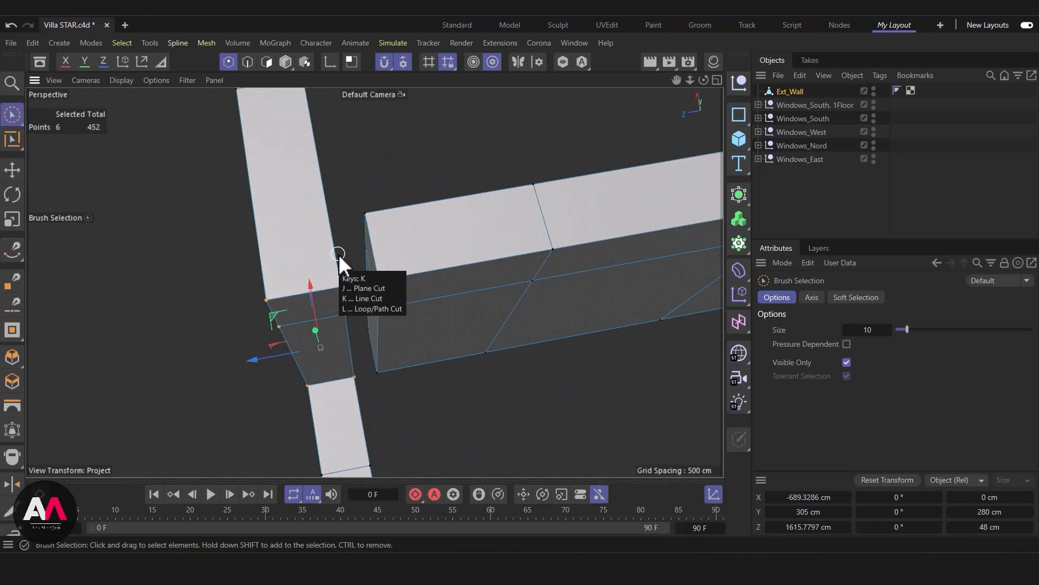
key("l")
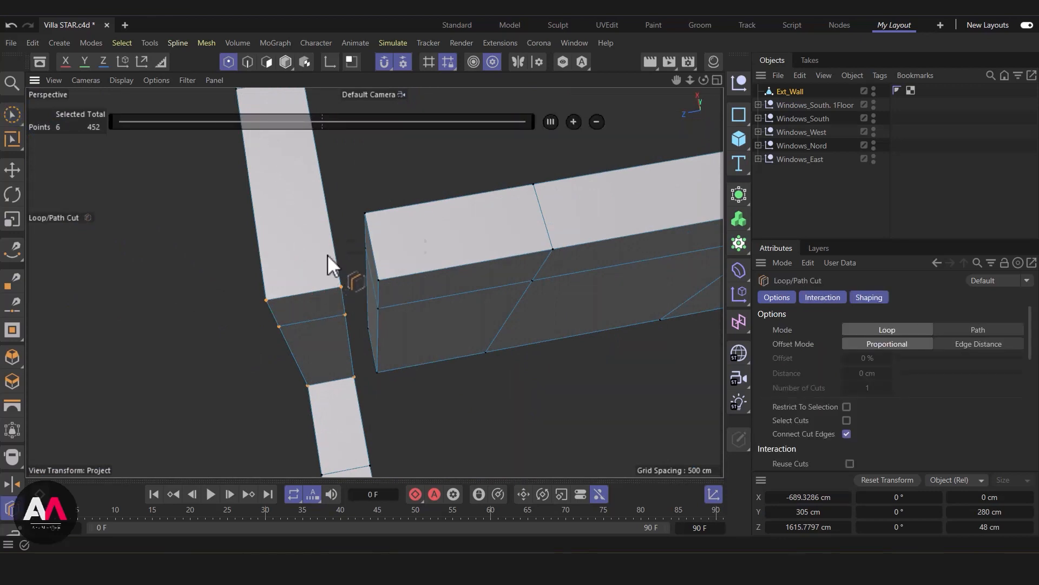
left_click(258, 250)
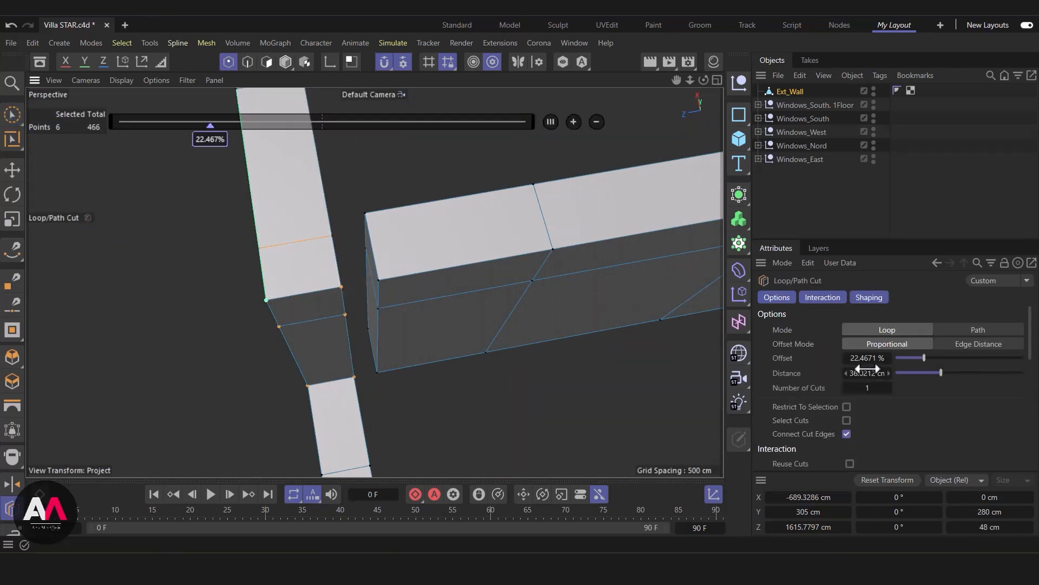
left_click(878, 374)
type("48")
key("Return")
Brush-select the two inner polygons beside the new cut, adding them to the new wall's two end polygons across the gap
left_click_drag(167, 239, 216, 109, "alt")
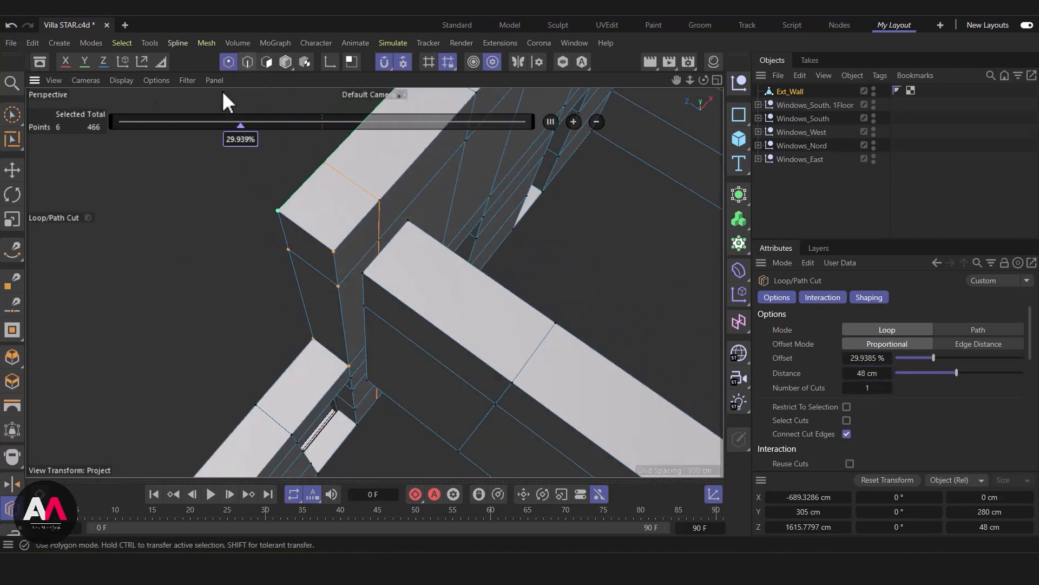
left_click(24, 114)
left_click(267, 60)
left_click(407, 293)
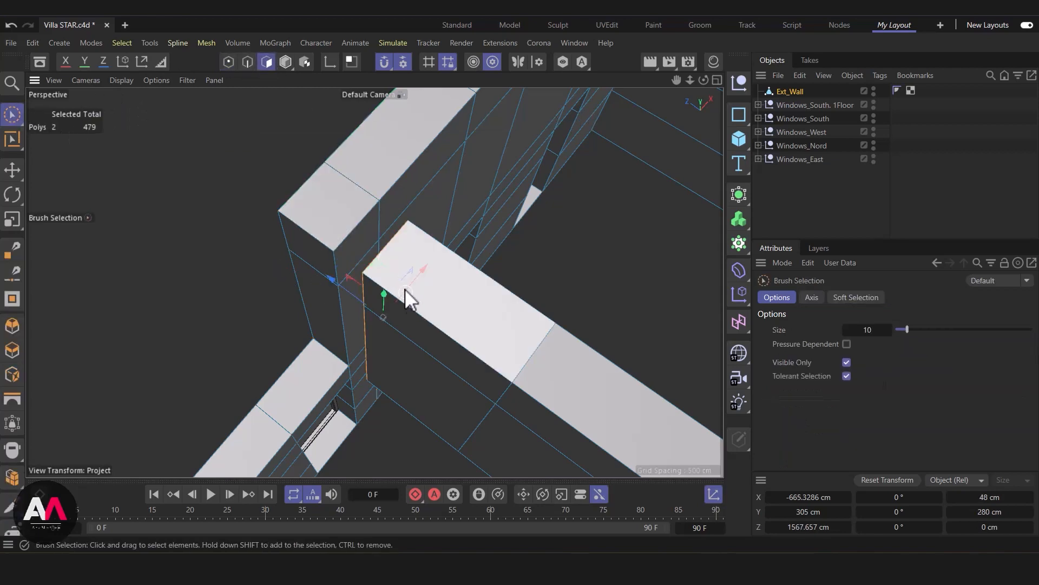
left_click(356, 264, "shift")
mouse_move(368, 266)
left_mouse_down("alt")
mouse_move(472, 189)
mouse_move(434, 241)
mouse_move(355, 201)
left_mouse_up("alt")
Bridge the selected facing polygons to join the new wall to the outer wall at the corner
right_click(356, 201)
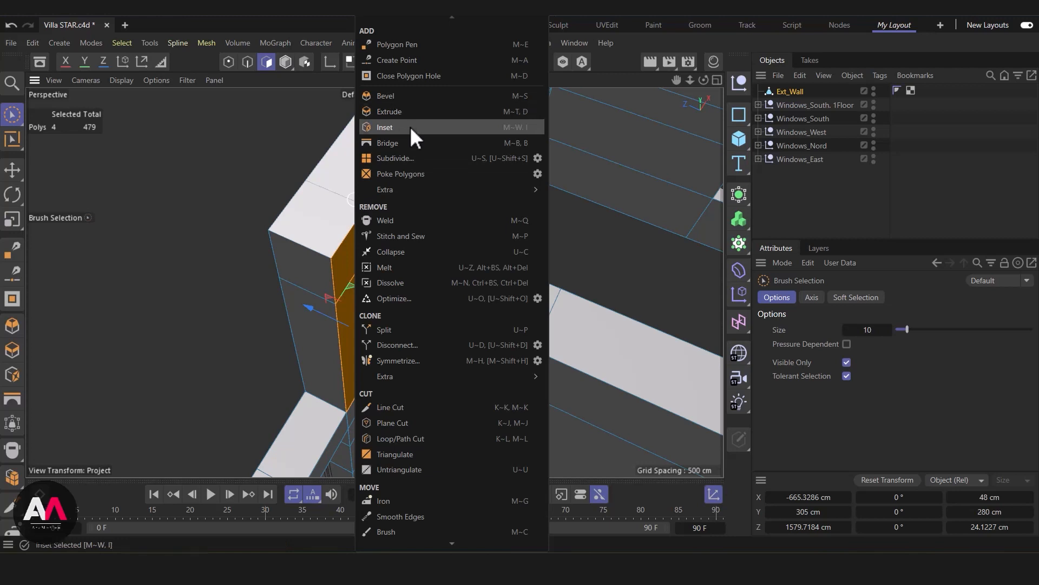
key("b")
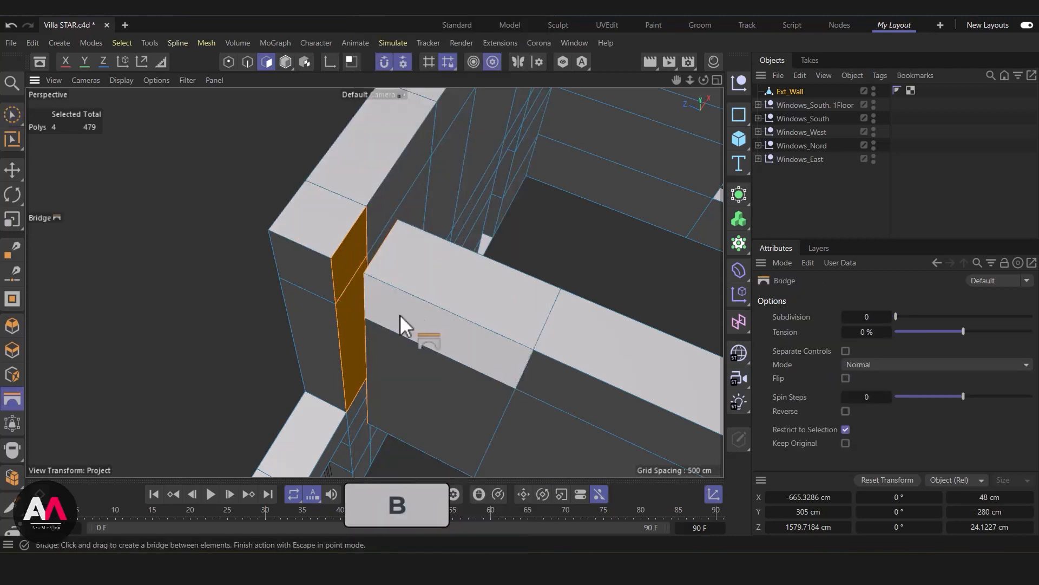
left_click_drag(366, 283, 394, 305, "alt")
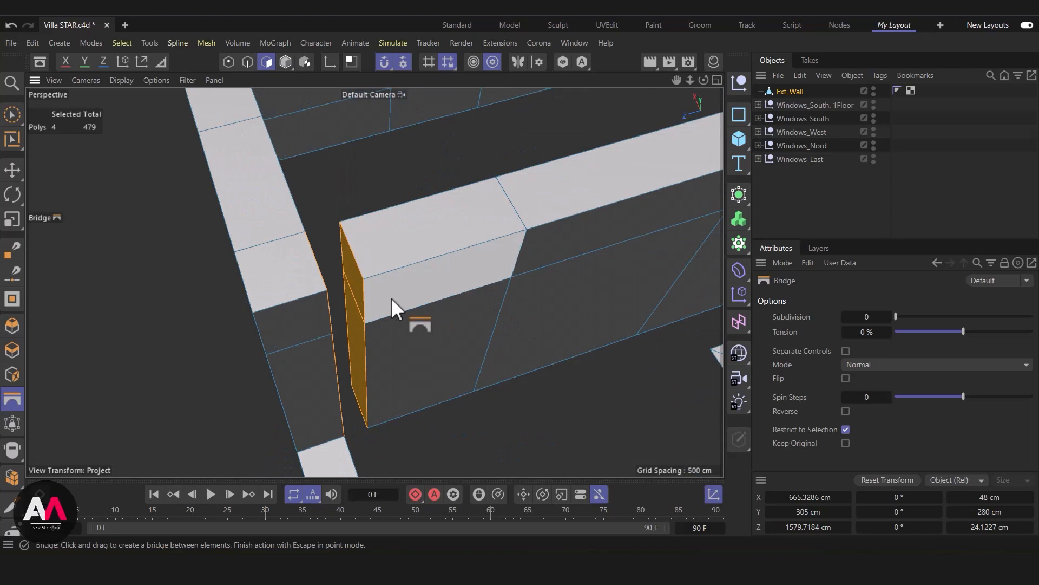
left_click(326, 291)
mouse_move(327, 291)
left_mouse_down("alt")
mouse_move(390, 298)
mouse_move(307, 259)
mouse_move(341, 254)
mouse_move(344, 285)
left_mouse_up("alt")
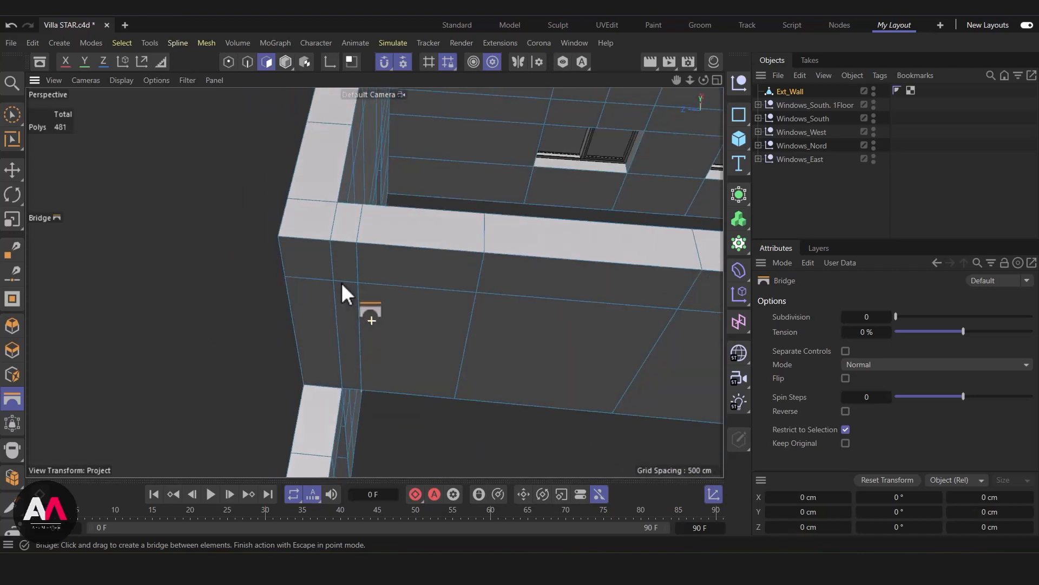
Loop-select the vertical edges at the bridge seam and dissolve them
left_click(247, 61)
key("u")
key("l")
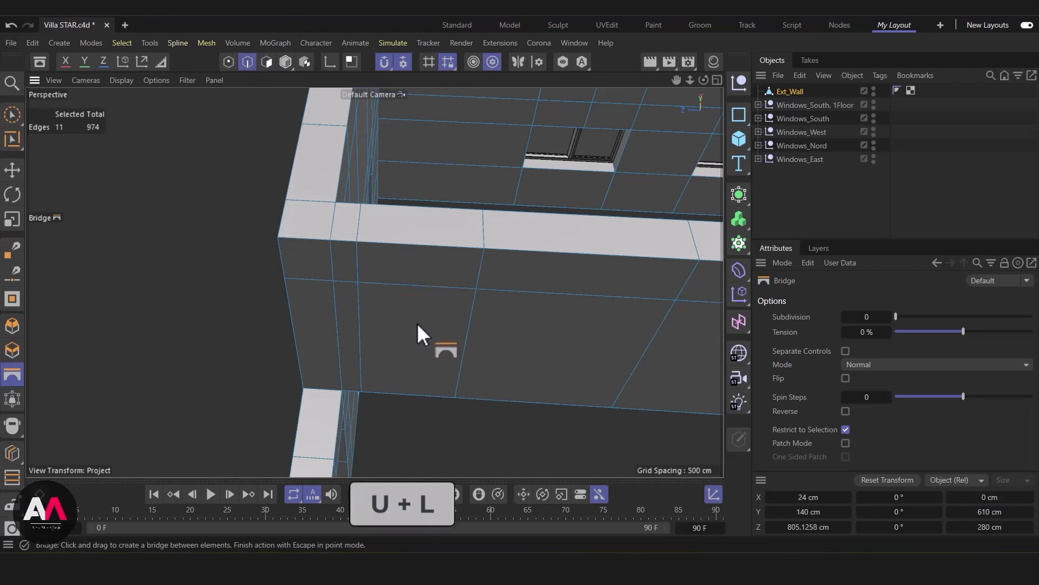
left_click(540, 255)
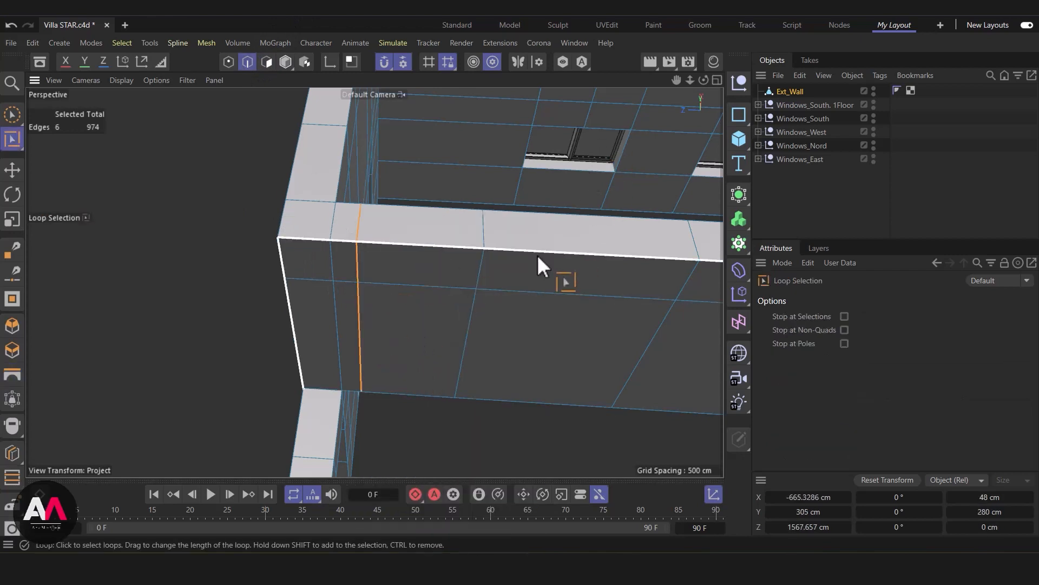
key("m")
key("n")
Add a horizontal loop cut around the tall first-floor walls at a distance of 110 cm
scroll(343, 281, "down", 3)
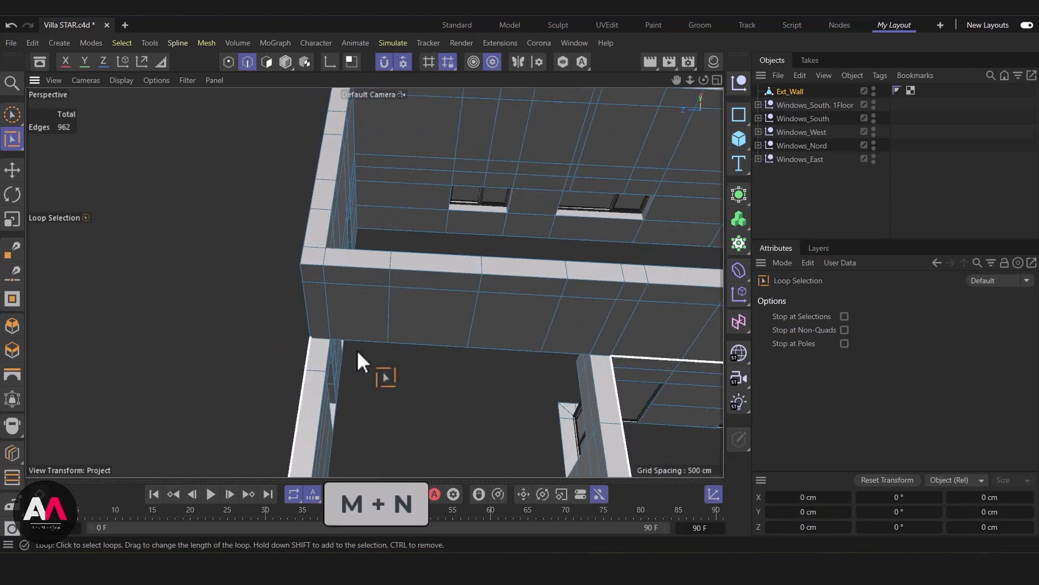
scroll(421, 225, "up", 5)
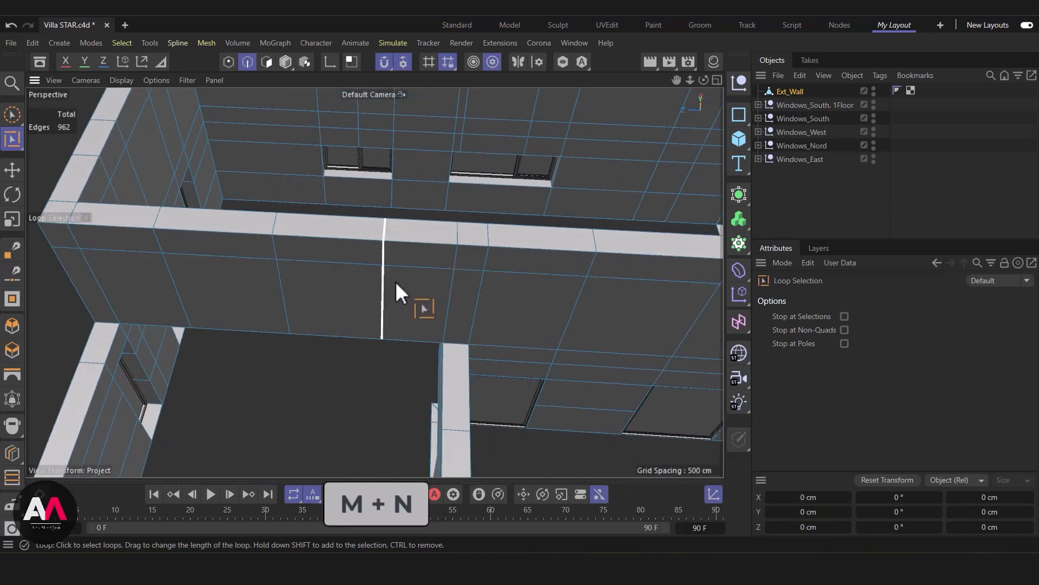
scroll(225, 290, "down", 8)
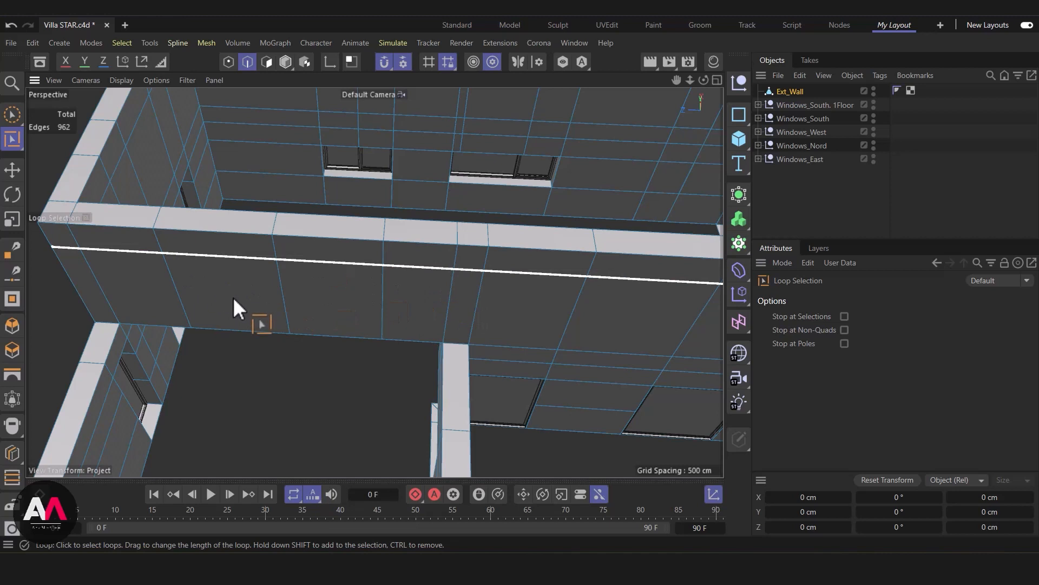
scroll(390, 328, "up", 3)
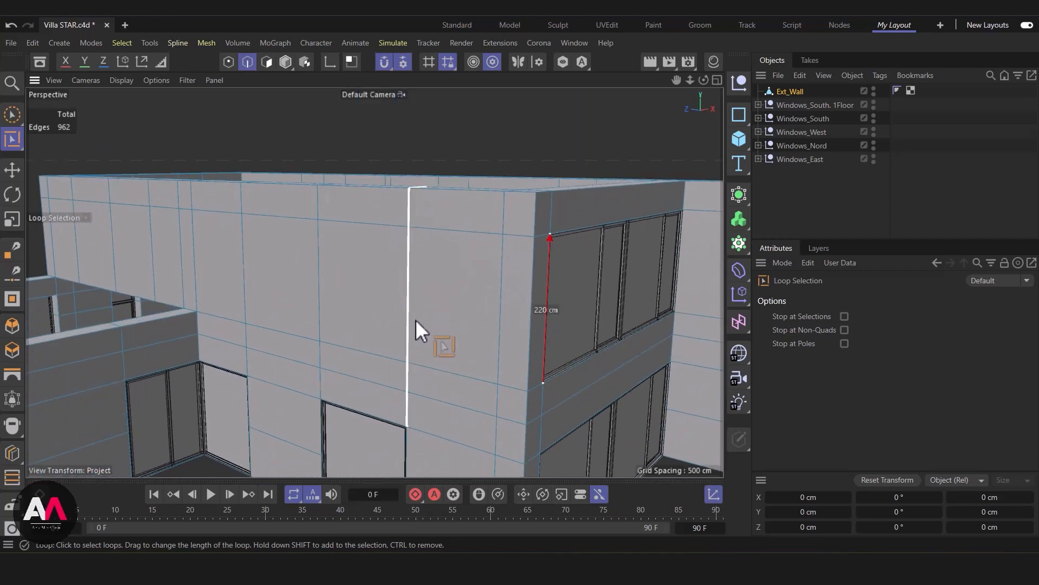
key("k")
key("l")
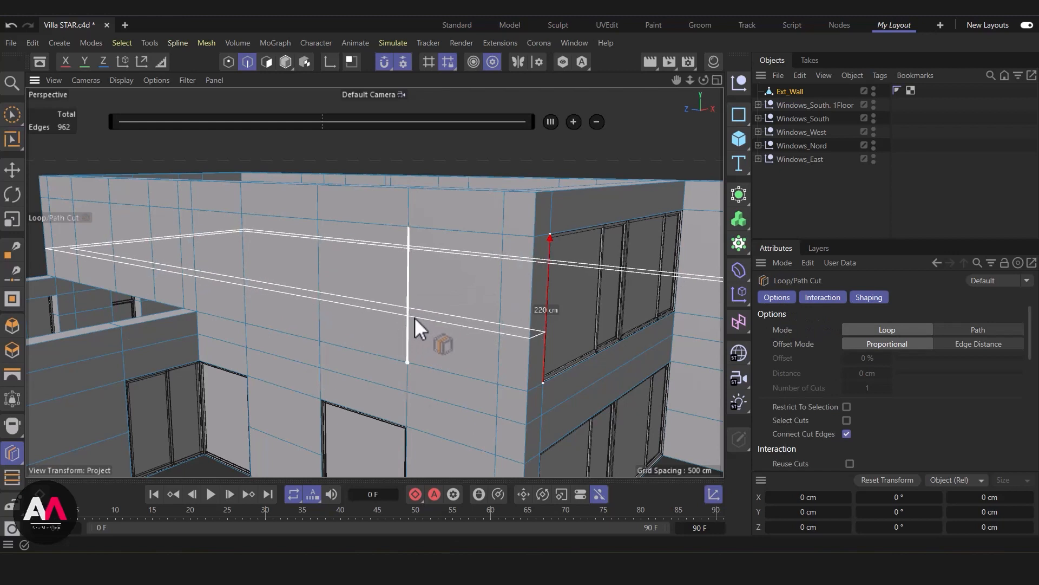
left_click(415, 318)
left_click(869, 374)
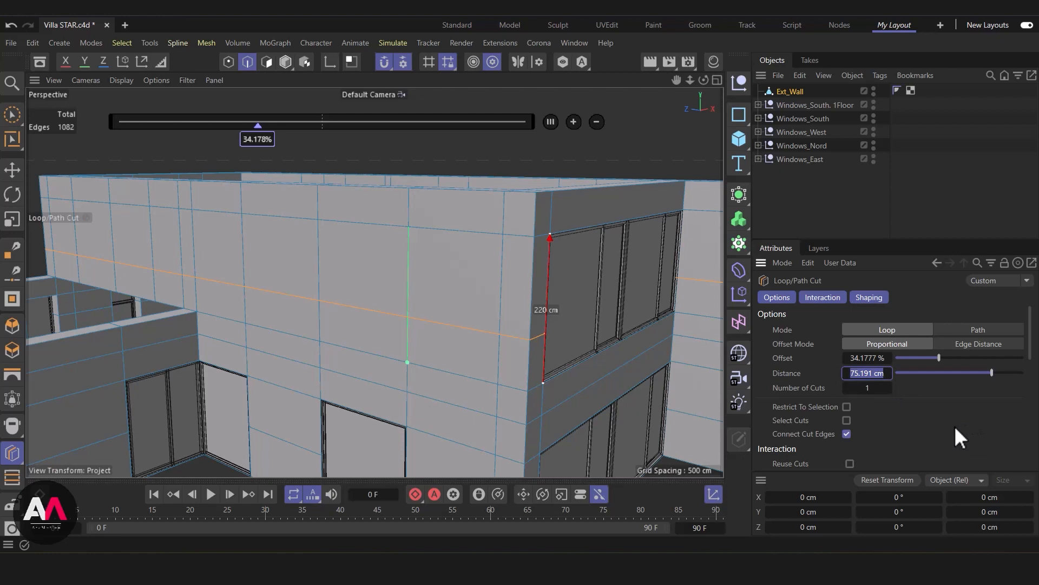
type("110")
key("Return")
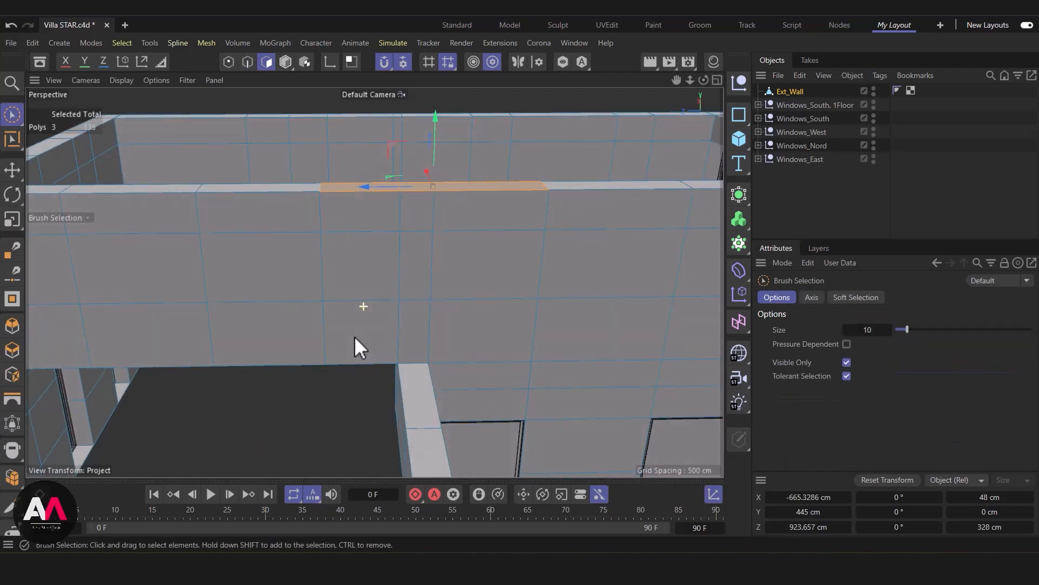
Split the six terrace-facing wall polygons above the lowered terrace wall's junction into a separate object and hide that object
mouse_move(354, 336)
left_mouse_down("alt")
mouse_move(324, 276)
mouse_move(300, 272)
mouse_move(371, 310)
left_mouse_up("alt")
mouse_move(462, 312)
left_mouse_down()
mouse_move(468, 276)
mouse_move(364, 336)
mouse_move(408, 332)
mouse_move(333, 264)
left_mouse_up()
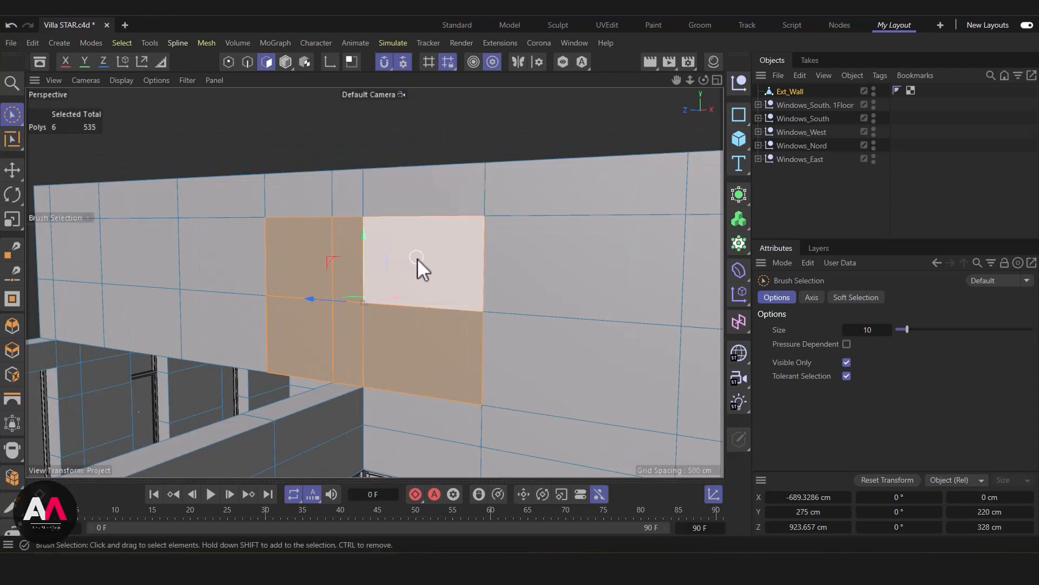
right_click(418, 259)
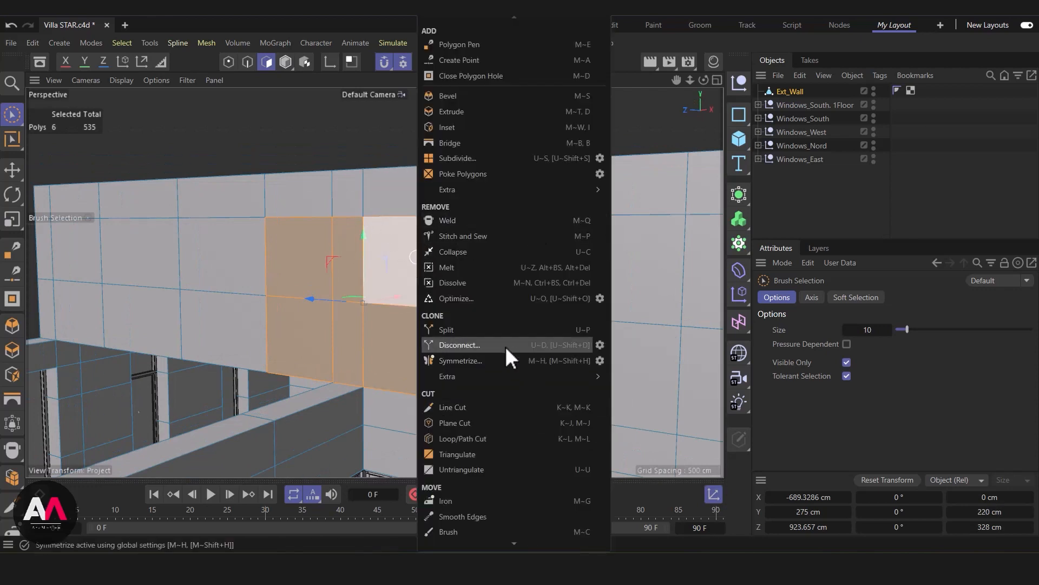
left_click(458, 329)
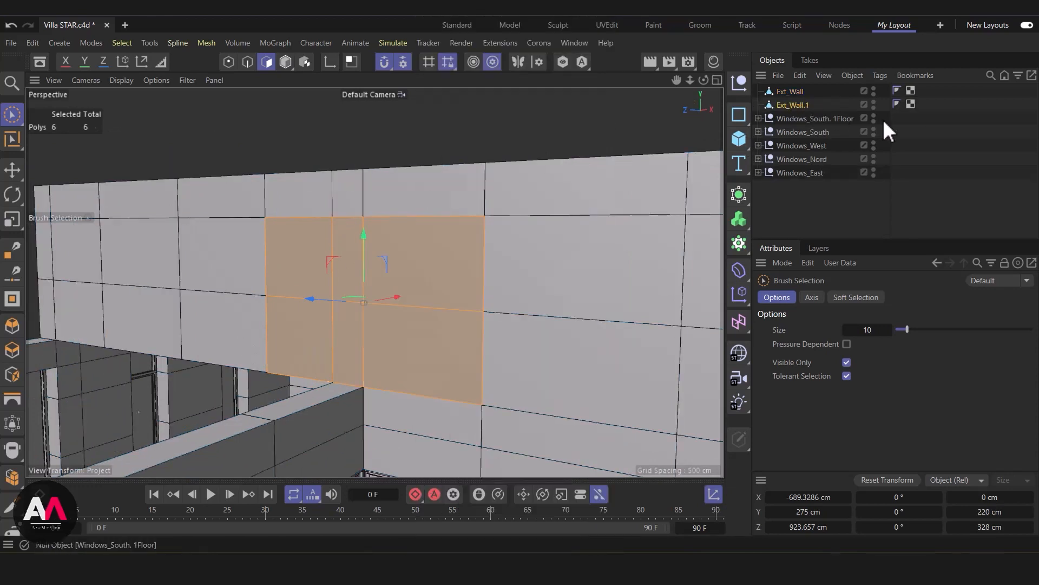
left_click(874, 102)
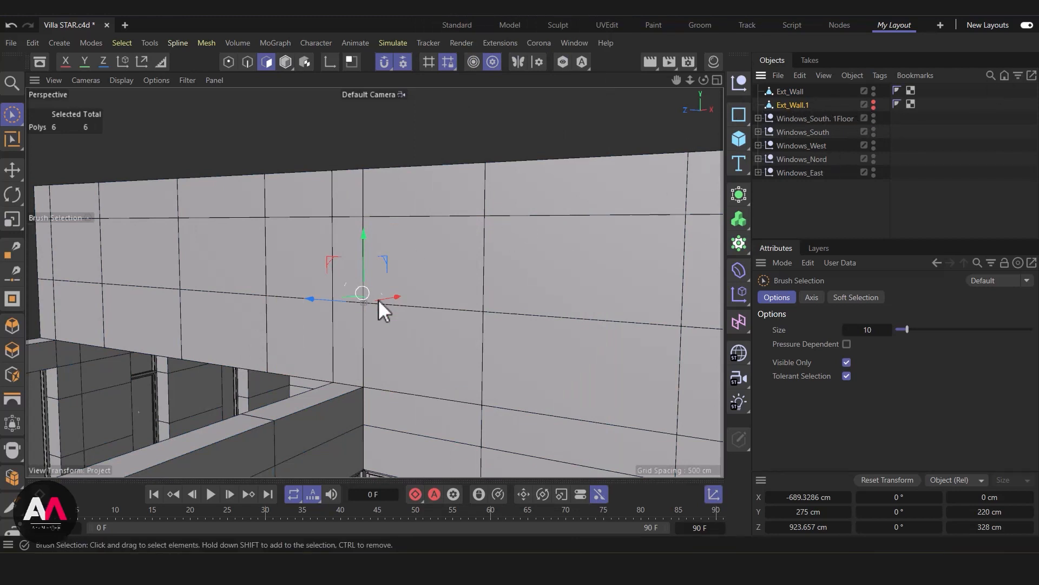
scroll(387, 337, "down", 2)
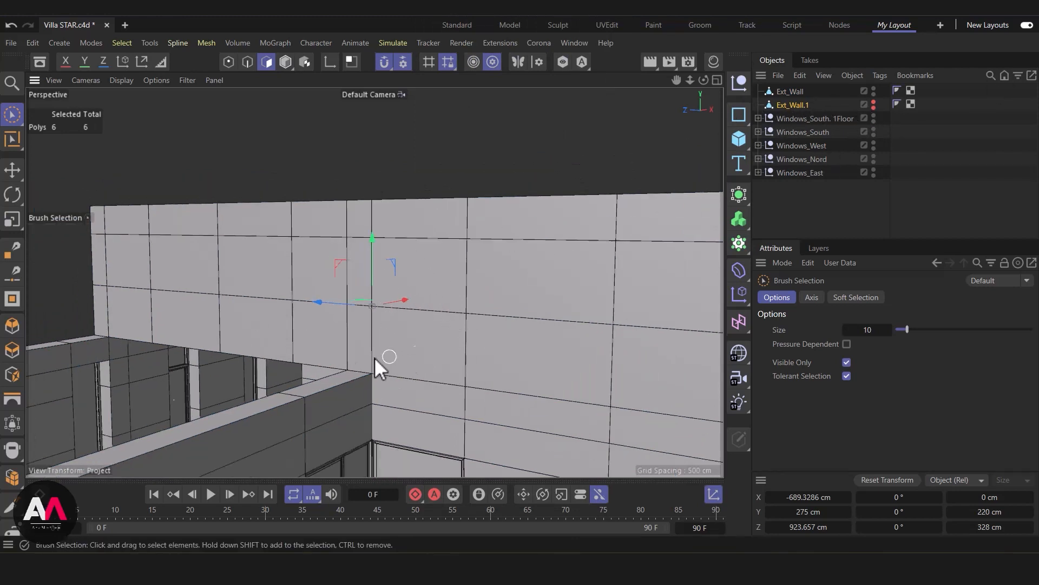
Select the 12 facing Ext_Wall polygons on both wall sides above the terrace wall junction and bridge them into a window opening
left_click_drag(352, 298, 355, 331, "alt")
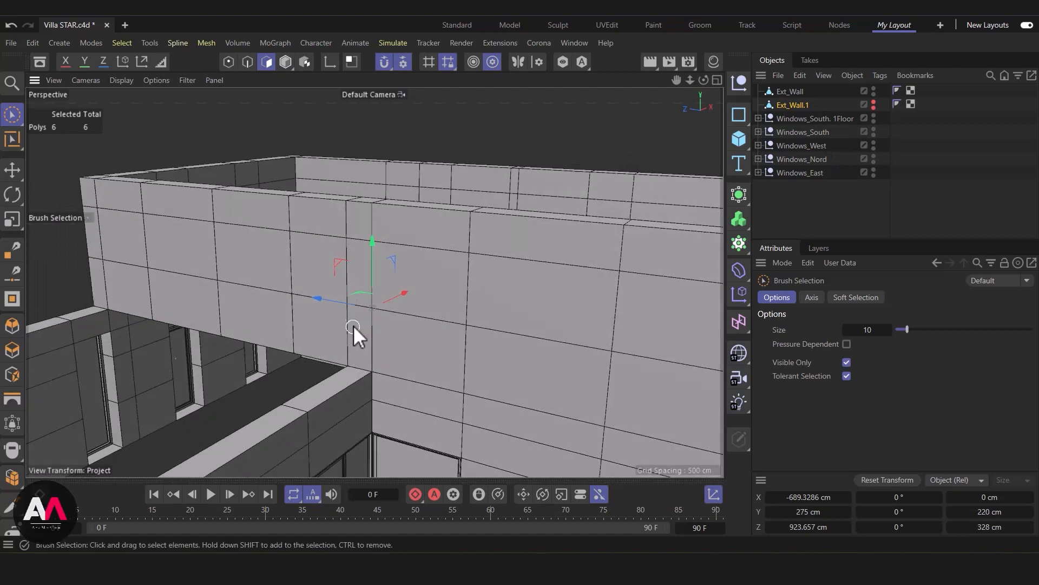
left_click(794, 92)
scroll(417, 304, "up", 2)
left_click_drag(418, 303, 211, 343, "alt")
mouse_move(386, 334)
left_mouse_down()
mouse_move(515, 363)
mouse_move(517, 304)
mouse_move(443, 266)
mouse_move(598, 309)
mouse_move(680, 270)
left_mouse_up()
scroll(580, 248, "down", 3)
left_click_drag(518, 330, 541, 330, "alt")
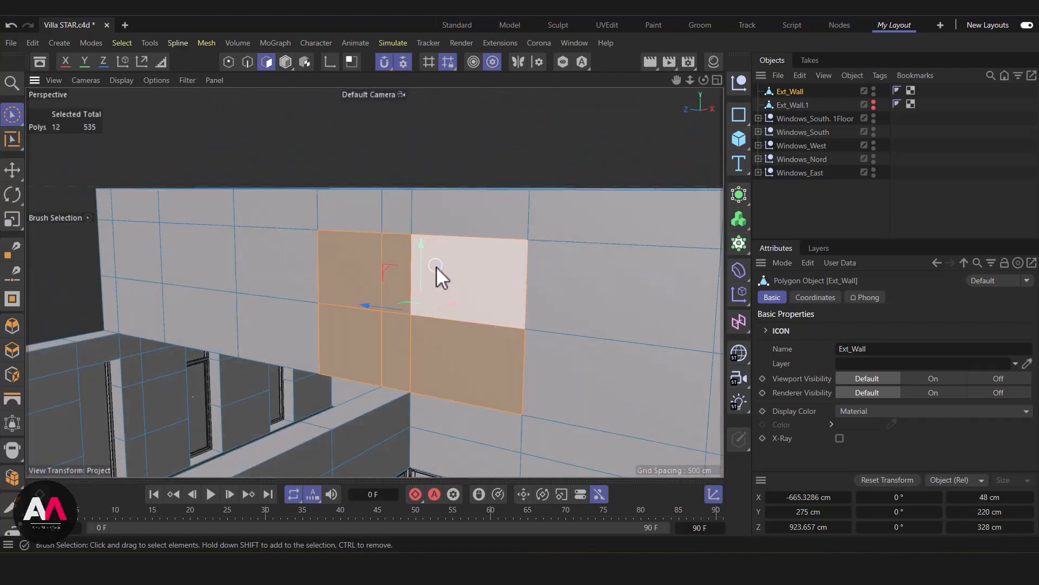
key("m")
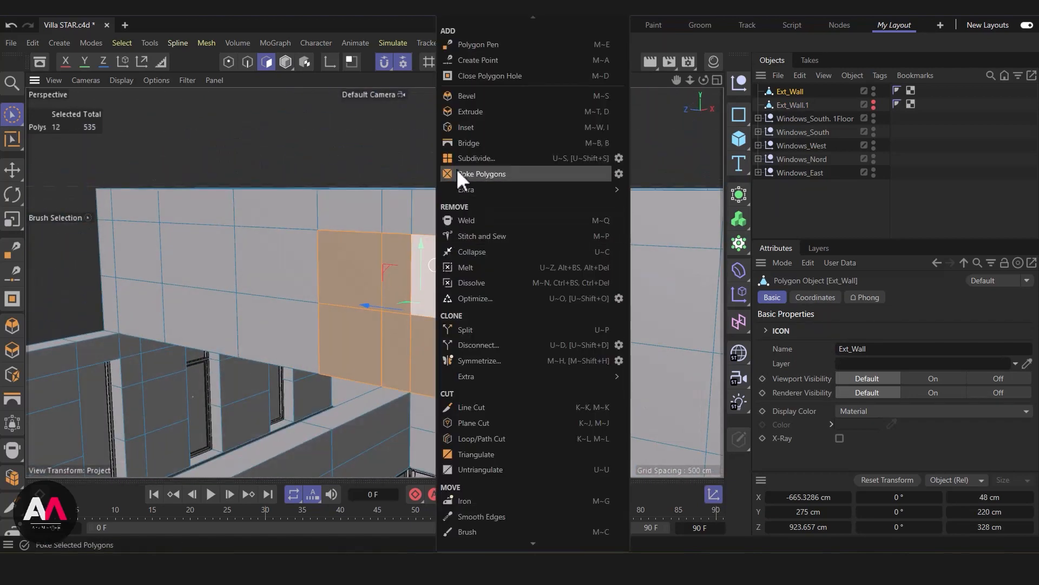
left_click(483, 144)
left_click_drag(501, 300, 574, 297, "alt")
Split the two stacked polygons of the first-floor wall over the terrace, nearer the far corner, into a separate object and hide it
scroll(334, 179, "up", 3)
scroll(574, 297, "down", 5)
scroll(461, 339, "up", 3)
left_click_drag(461, 339, 411, 317, "alt")
scroll(410, 317, "up", 5)
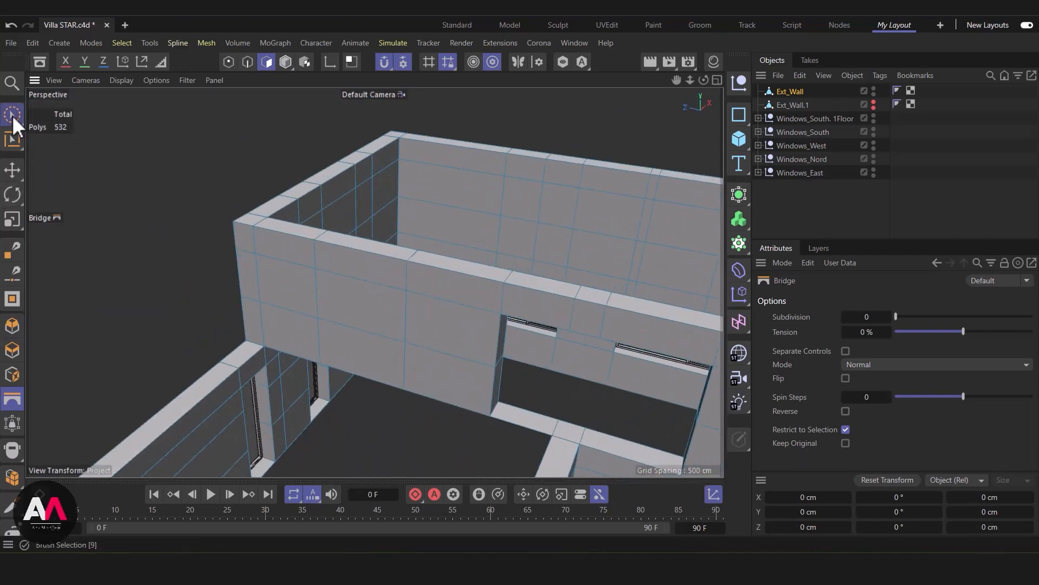
left_click(12, 115)
mouse_move(369, 318)
left_mouse_down()
mouse_move(392, 350)
mouse_move(242, 327)
mouse_move(177, 331)
mouse_move(538, 307)
mouse_move(461, 265)
left_mouse_up()
scroll(460, 265, "down", 4)
scroll(269, 390, "up", 7)
right_click(393, 210)
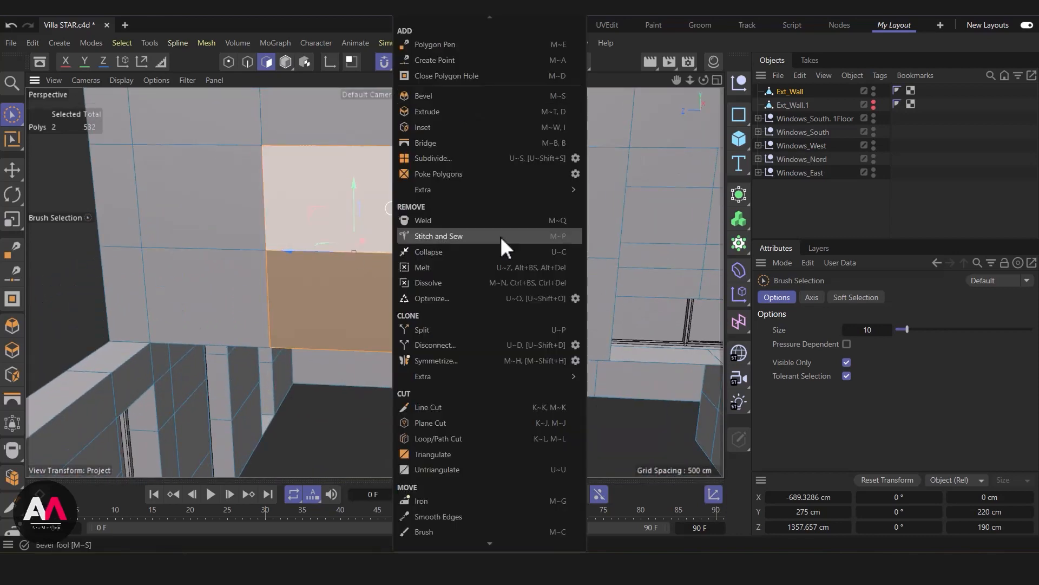
left_click(444, 324)
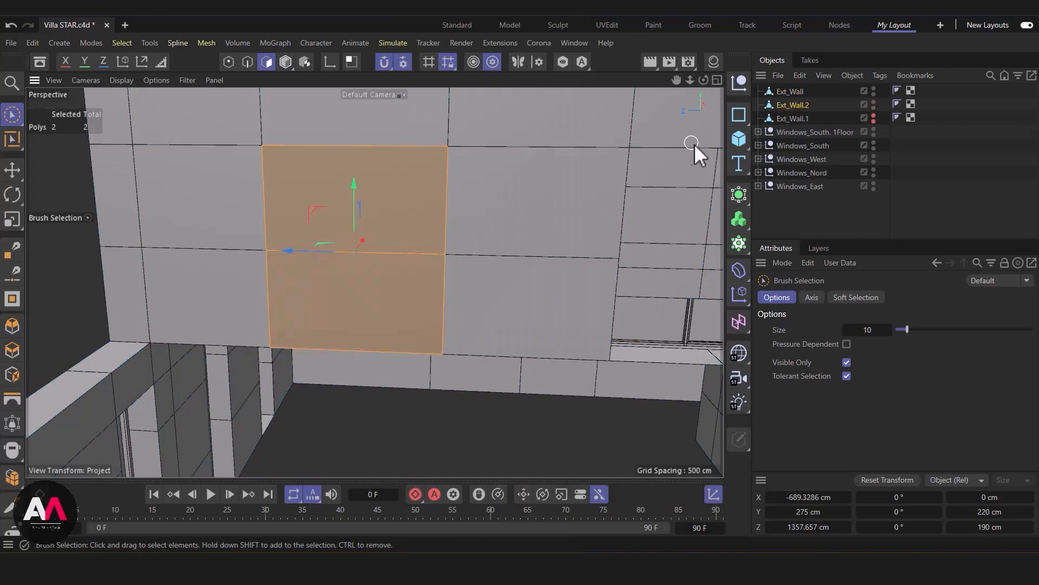
left_click(874, 103, "alt")
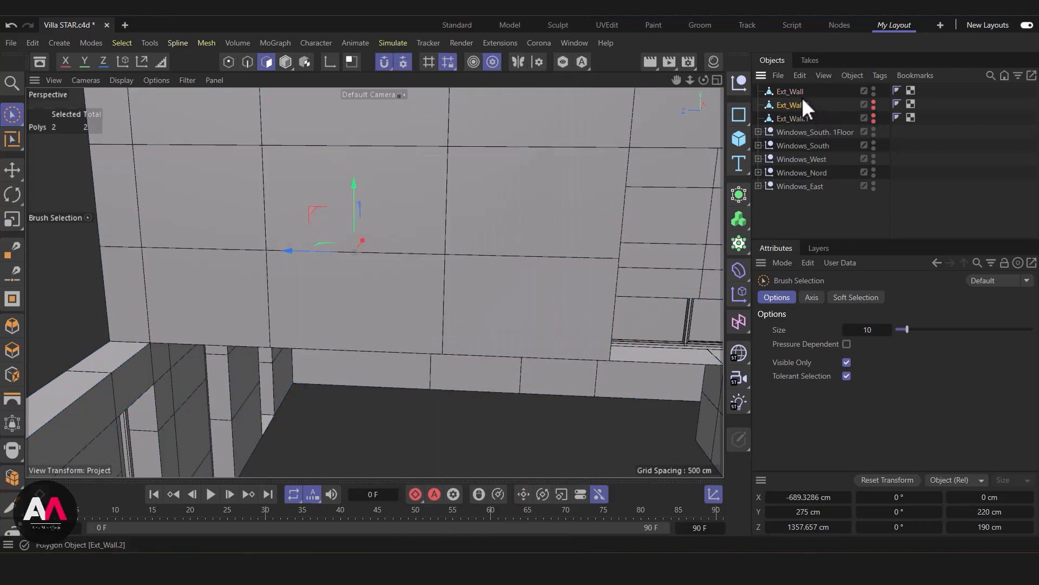
Select the four matching Ext_Wall polygons on both wall sides over the terrace and bridge them into a full-height opening
left_click(803, 93)
mouse_move(422, 255)
left_mouse_down("alt")
mouse_move(133, 272)
mouse_move(455, 281)
left_mouse_up("alt")
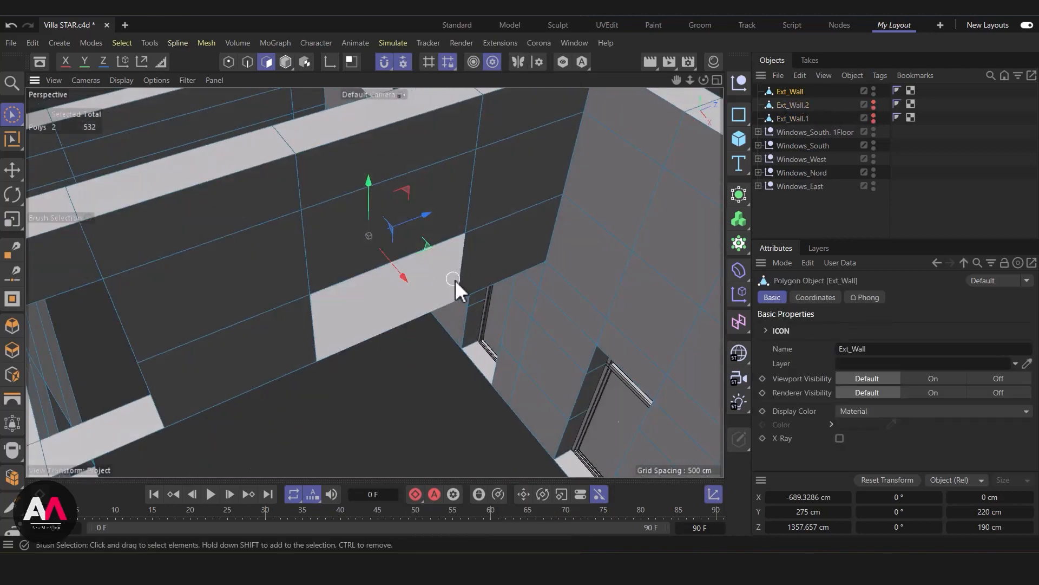
mouse_move(356, 320)
left_mouse_down()
mouse_move(336, 280)
mouse_move(363, 251)
mouse_move(600, 187)
left_mouse_up()
right_click(481, 228)
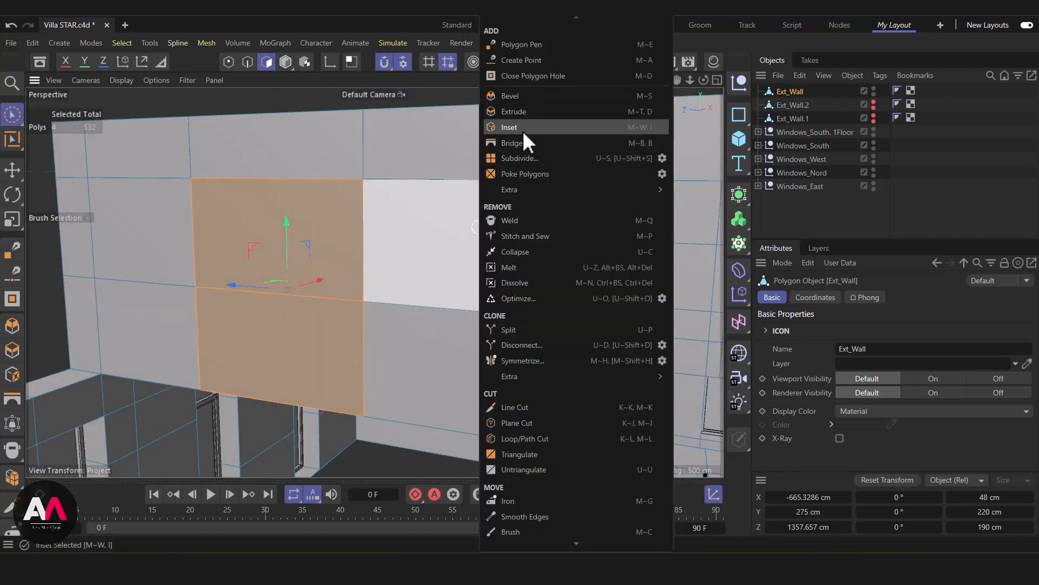
left_click(512, 144)
left_click(246, 199)
left_click_drag(294, 362, 323, 369, "alt")
scroll(342, 301, "down", 5)
Split the single 200 by 110 cm first-floor wall polygon beyond the terrace, just below the top row, into a separate object and hide it
left_click_drag(342, 301, 381, 415, "alt")
middle_click_drag(542, 343, 401, 346, "alt")
left_click_drag(394, 330, 299, 304, "alt")
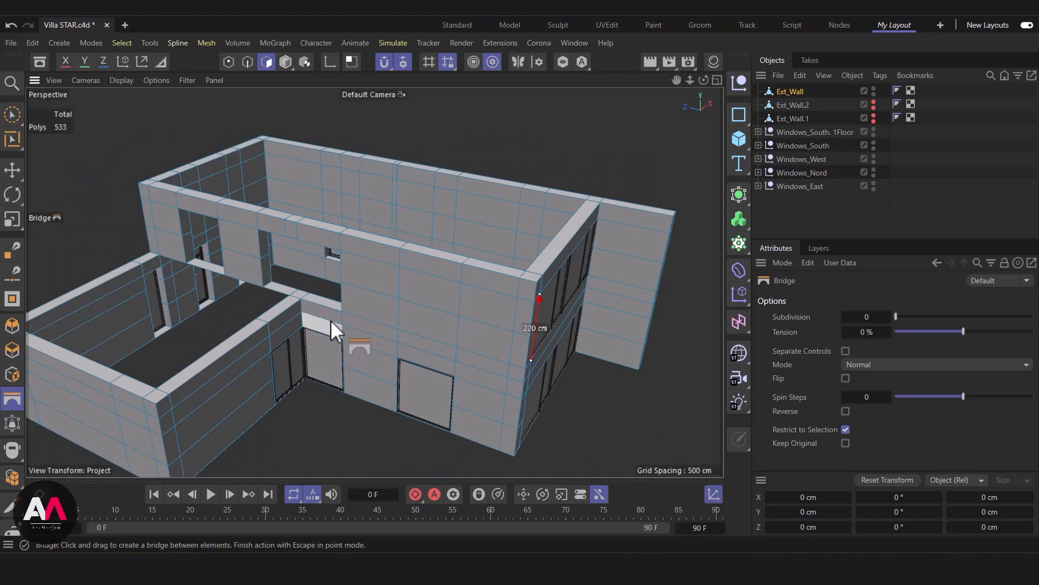
scroll(439, 323, "up", 2)
left_click(12, 114)
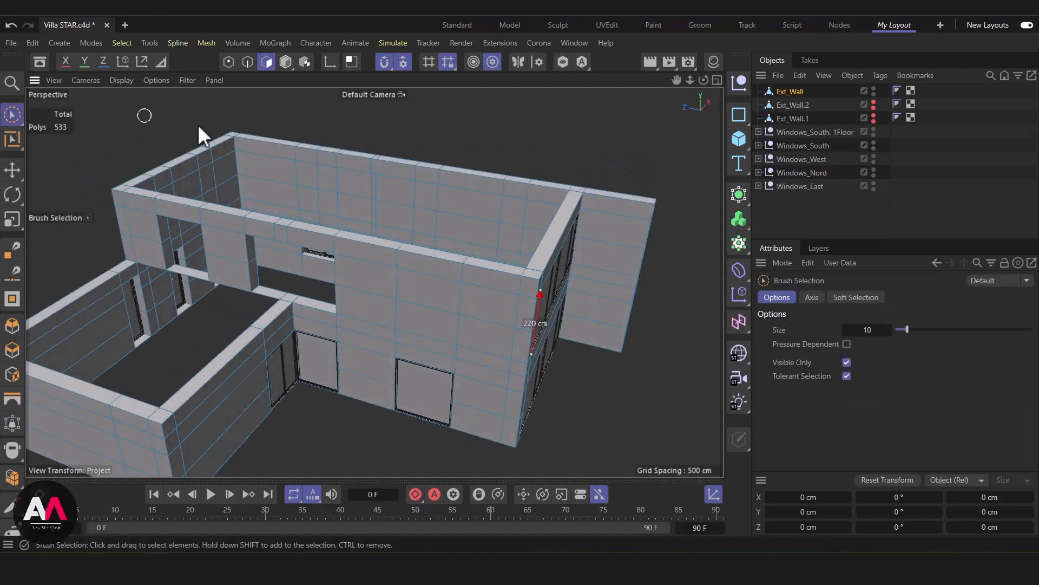
right_click_drag(473, 260, 487, 171, "alt")
left_click(376, 295)
mouse_move(386, 267)
left_mouse_down("alt")
mouse_move(138, 292)
mouse_move(402, 249)
left_mouse_up("alt")
right_click(404, 249)
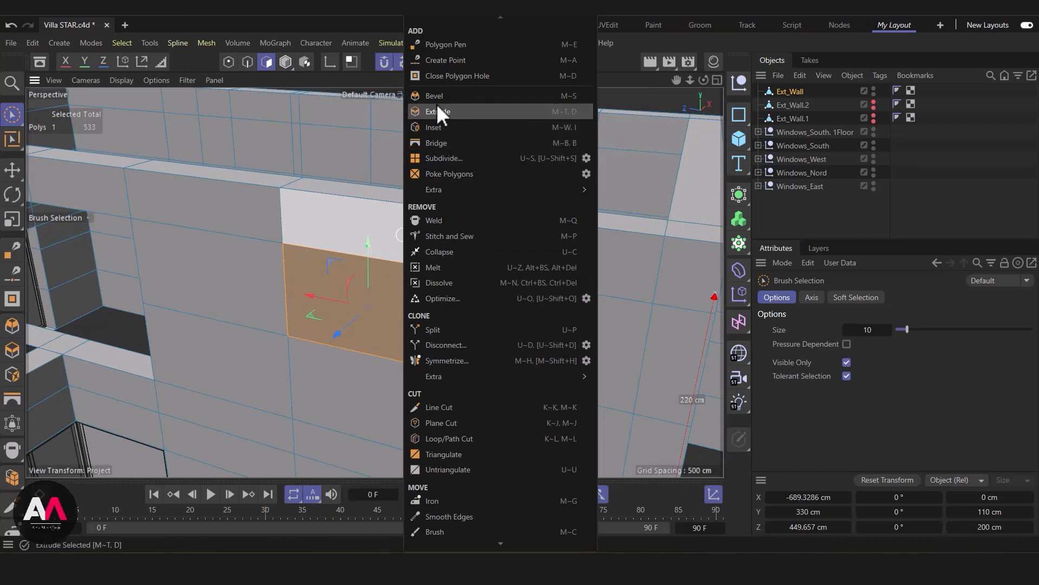
left_click(450, 331)
double_click(873, 105, "alt")
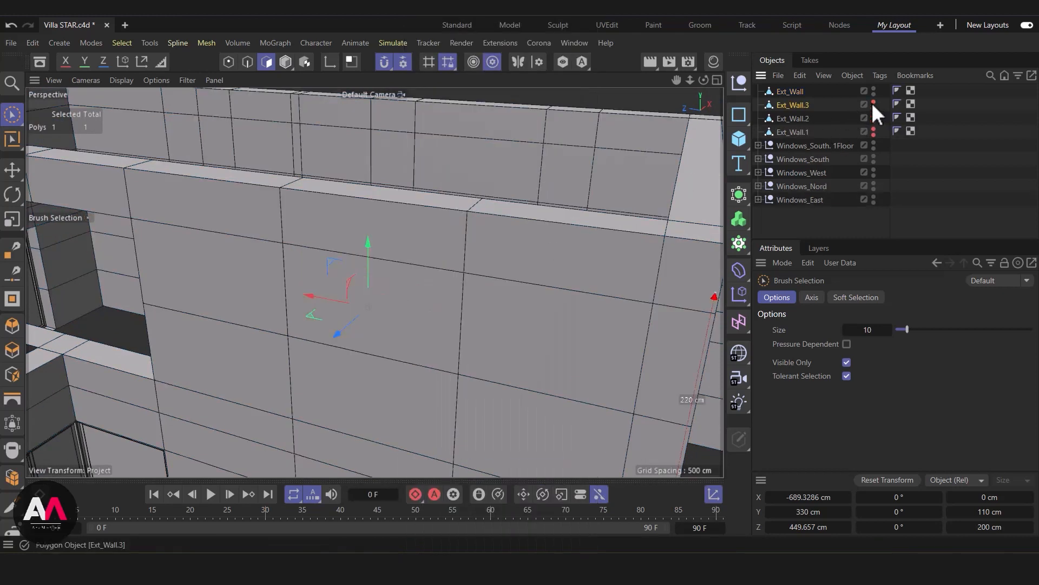
Select the matching pair of outer and inner Ext_Wall polygons there and bridge them into a small window opening
left_click(796, 92)
left_click_drag(414, 261, 367, 264, "alt")
left_click(437, 320, "shift")
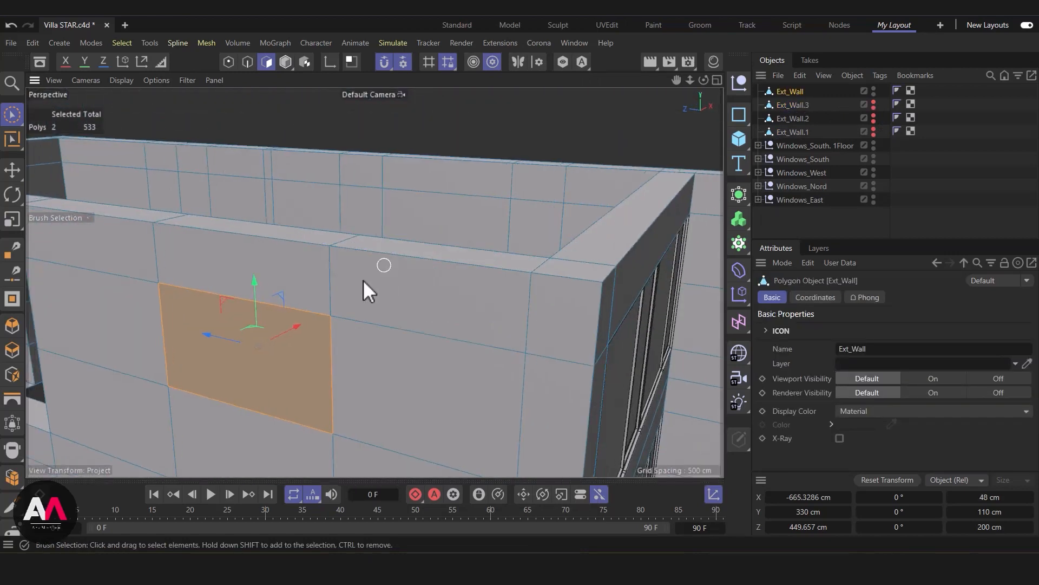
key("b")
left_click(221, 327)
scroll(426, 284, "down", 4)
left_click_drag(336, 343, 282, 395, "alt")
scroll(445, 287, "down", 5)
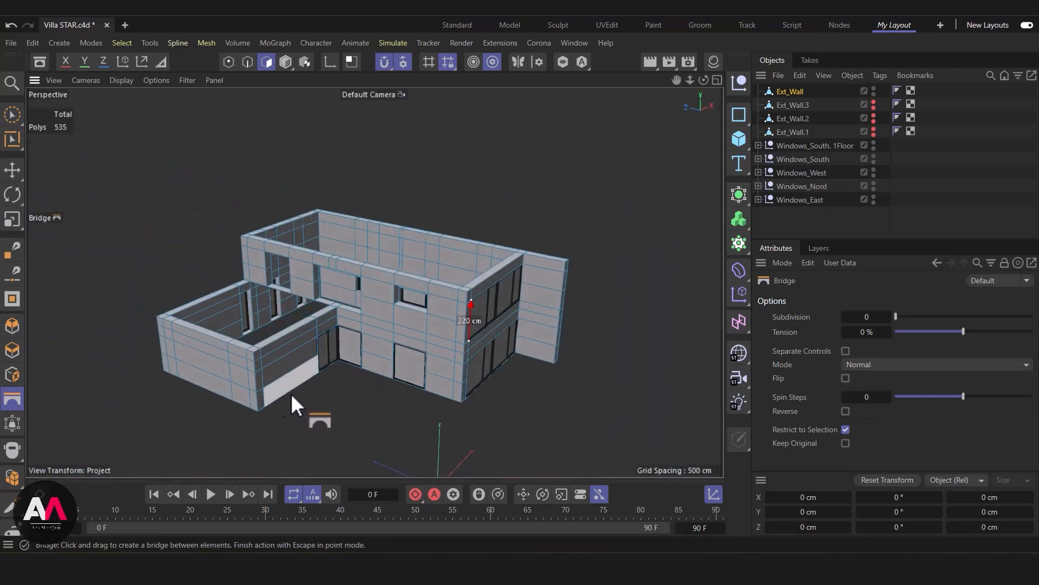
scroll(391, 329, "up", 3)
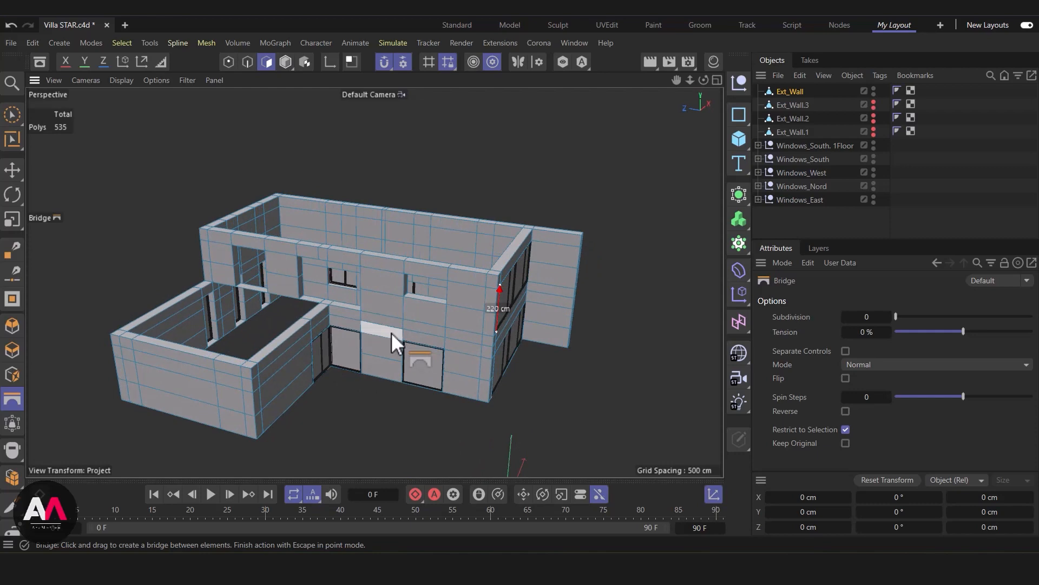
Unhide the Ext_Wall.1 panel in the wide opening above the terrace wall junction and select that object
scroll(295, 280, "up", 5)
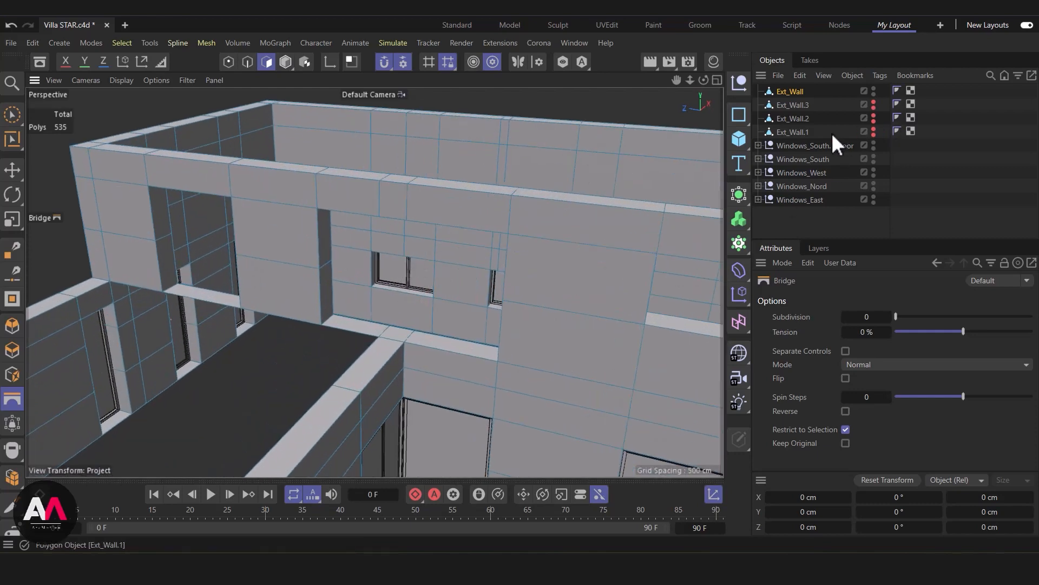
left_click(873, 131)
left_click(804, 132)
left_click_drag(429, 271, 458, 333, "alt")
scroll(445, 286, "up", 3)
left_click_drag(439, 284, 430, 236, "alt")
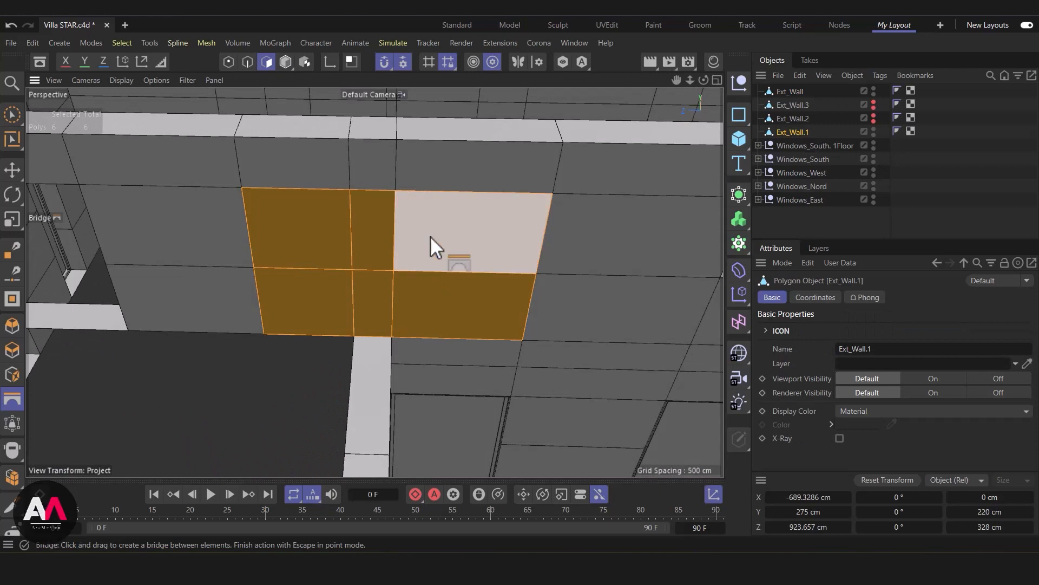
scroll(397, 250, "up", 3)
left_click_drag(417, 306, 437, 295, "alt")
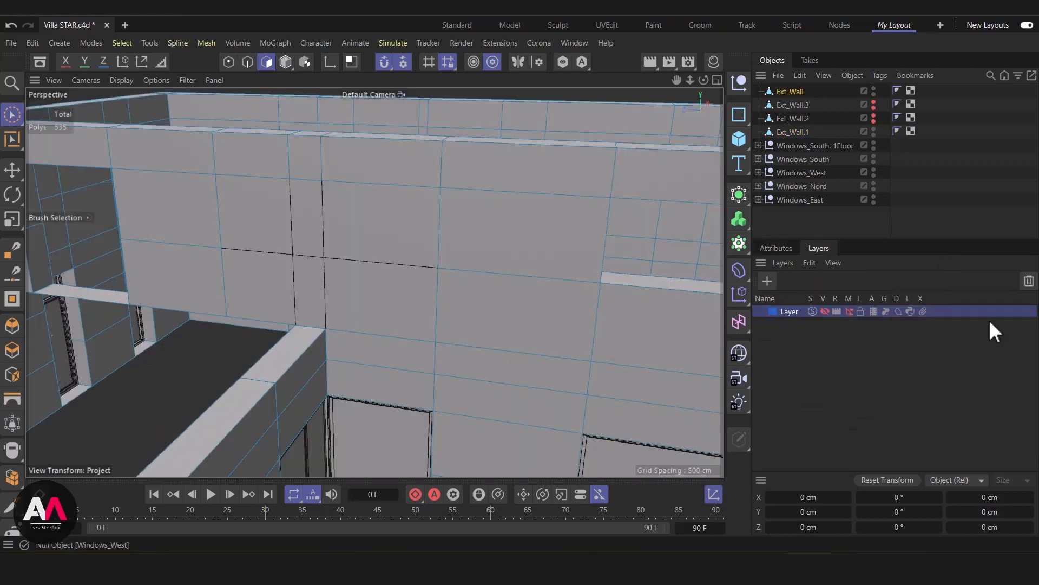
Dissolve the horizontal middle edges across the Ext_Wall.1 panel so only full-height divisions remain
left_click_drag(292, 255, 422, 350, "alt")
scroll(638, 203, "up", 3)
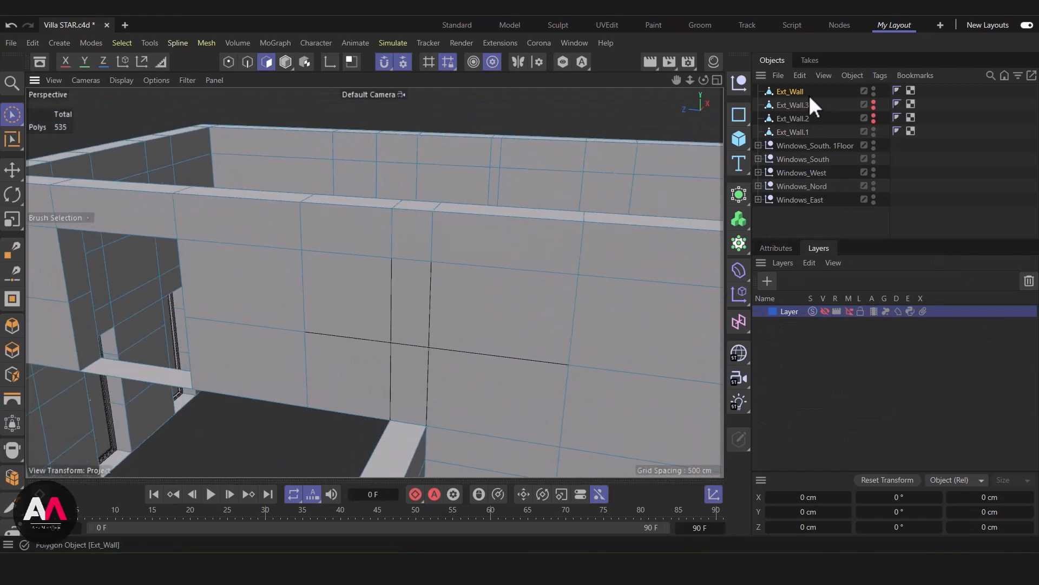
left_click(247, 62)
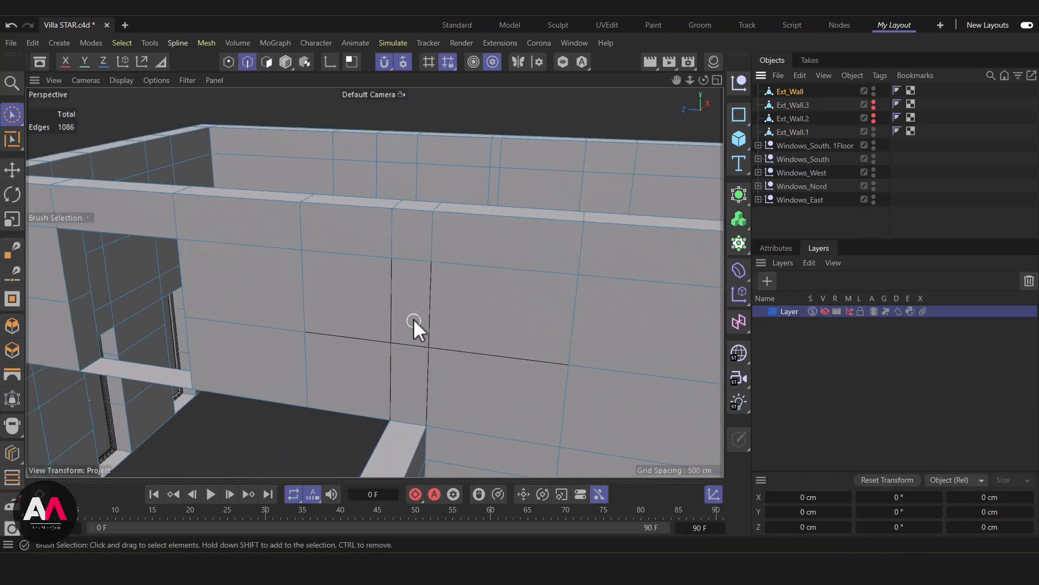
left_click(802, 131)
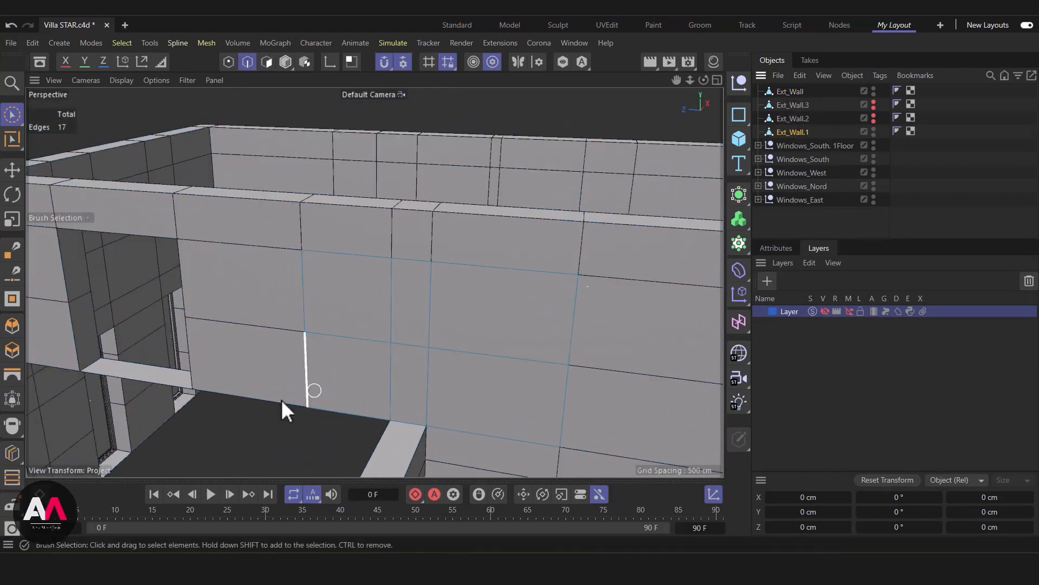
mouse_move(502, 355)
left_mouse_down()
mouse_move(407, 363)
mouse_move(420, 341)
mouse_move(378, 338)
mouse_move(419, 345)
mouse_move(281, 241)
mouse_move(128, 230)
mouse_move(333, 216)
mouse_move(335, 236)
mouse_move(526, 373)
left_mouse_up()
left_click(526, 373)
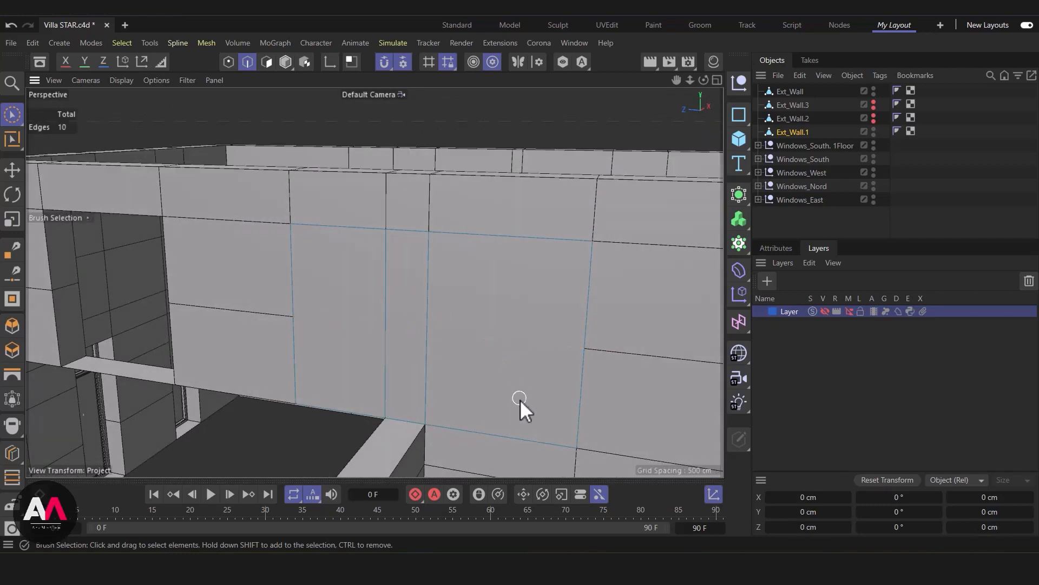
Add a vertical loop cut to the widest-side strip beside the panel's narrow middle division, with a distance of 100 cm
left_click_drag(427, 341, 352, 311, "alt")
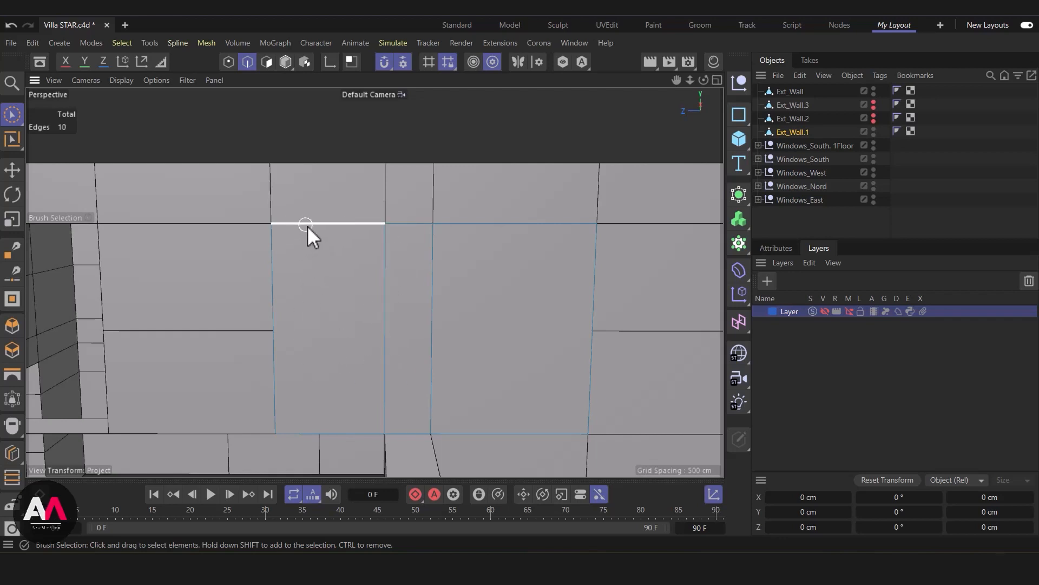
key("k")
key("l")
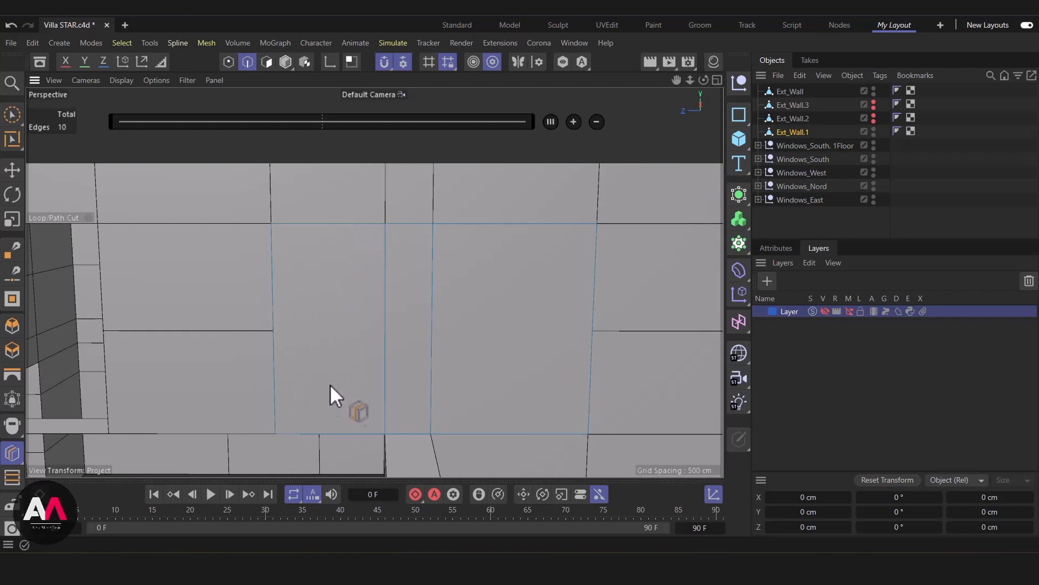
left_click(336, 432)
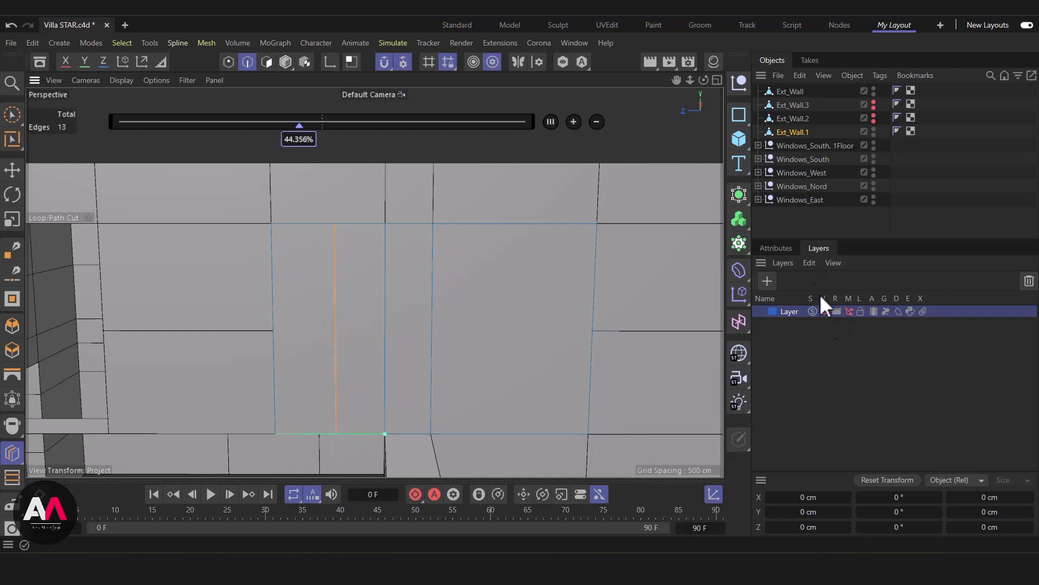
left_click(772, 248)
left_click(868, 373)
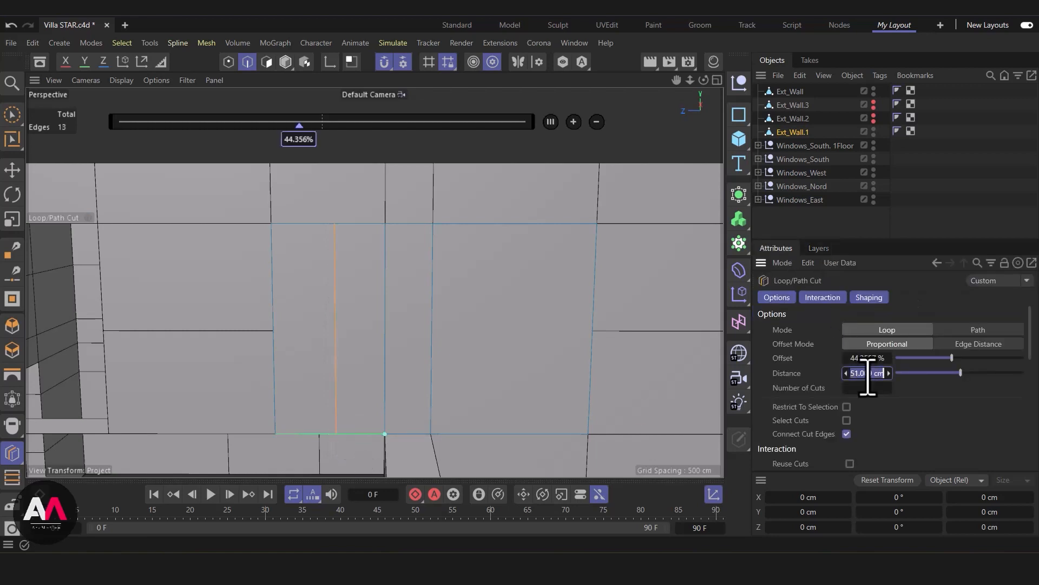
type("100")
key("Return")
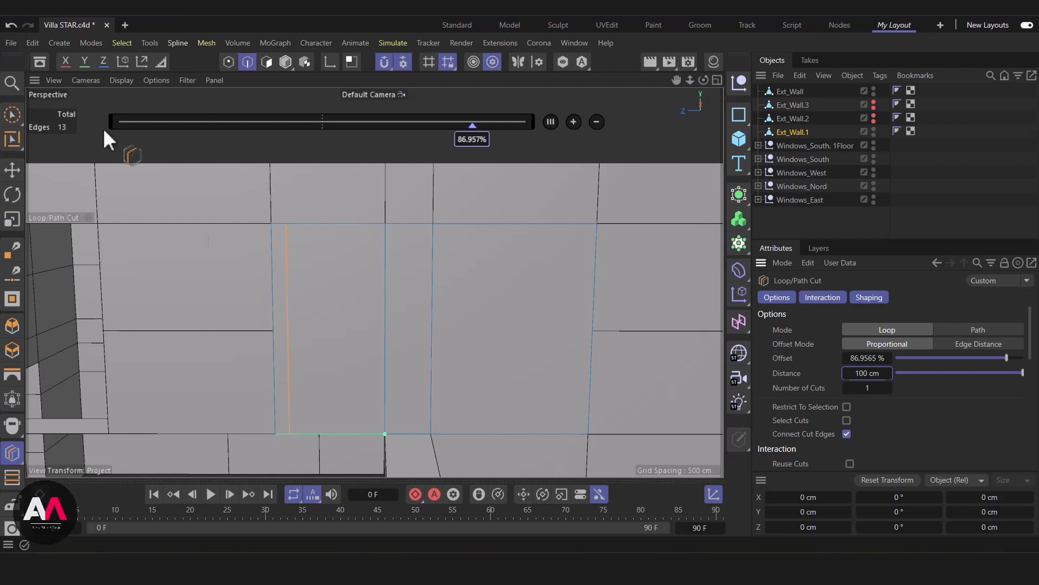
Shift the new cut and the neighbouring vertical edge sideways together, and dissolve the panel's other inner vertical edge
left_click(12, 113)
left_click(384, 308)
left_click(289, 324, "shift")
left_click_drag(286, 335, 310, 338)
left_click(433, 315)
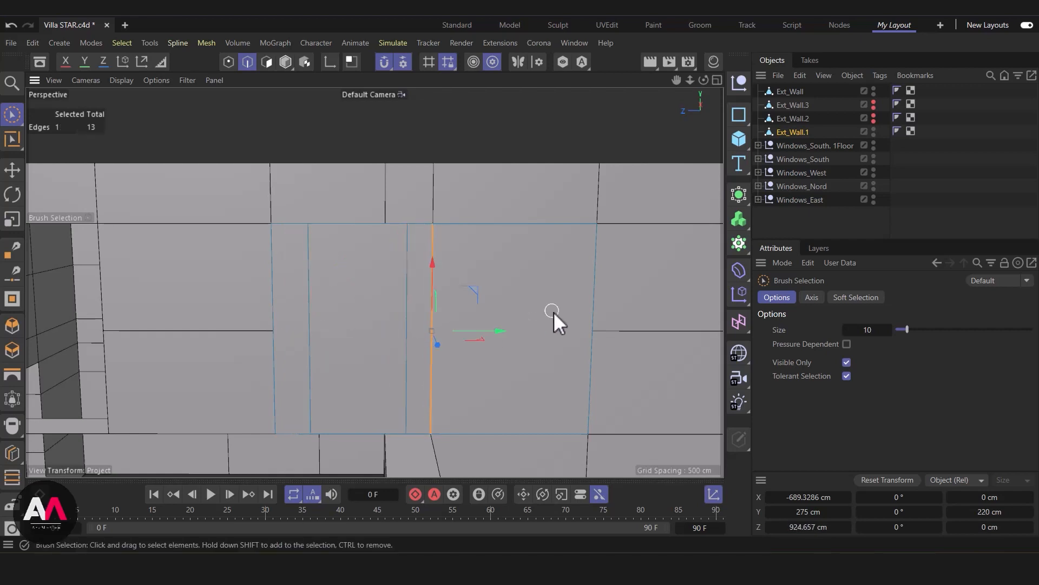
left_click(479, 268)
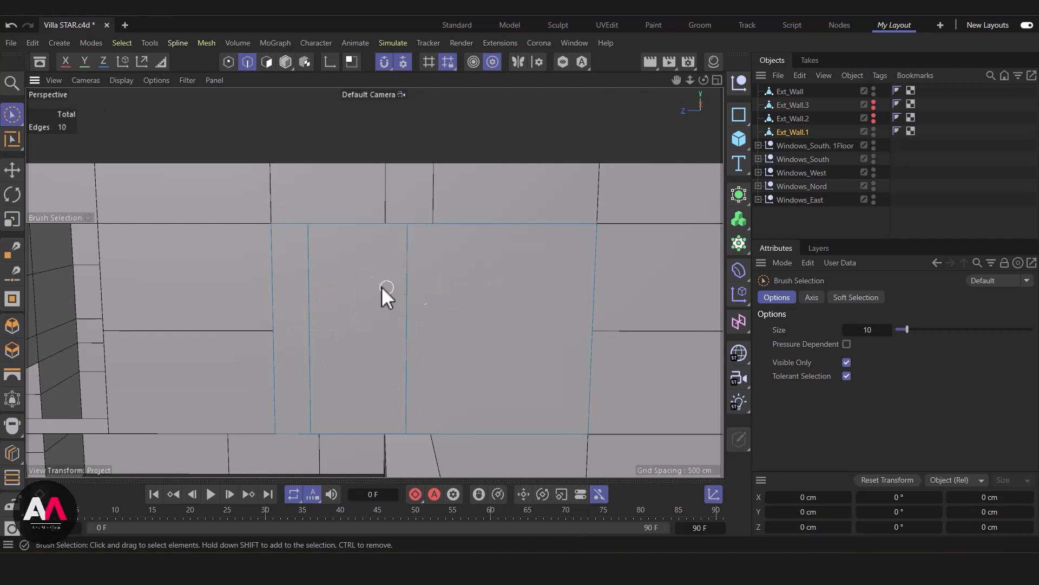
Extrude the three Ext_Wall.1 panel polygons with caps enabled and an offset of -15 cm
left_click_drag(407, 360, 450, 330, "alt")
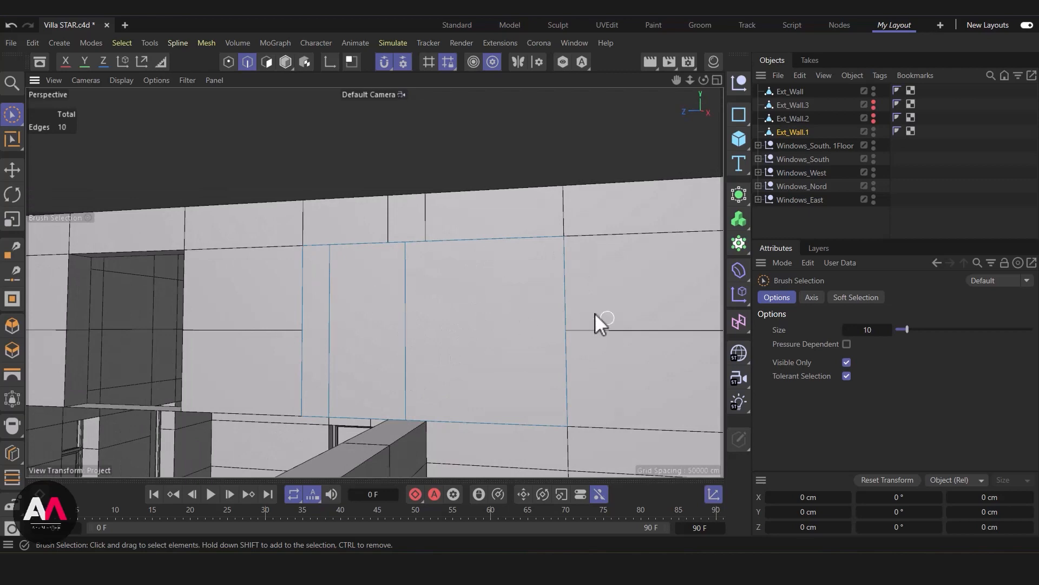
left_click(267, 61)
mouse_move(448, 316)
left_mouse_down("alt")
mouse_move(438, 333)
mouse_move(453, 334)
mouse_move(284, 335)
mouse_move(273, 310)
mouse_move(365, 342)
mouse_move(512, 362)
mouse_move(541, 309)
mouse_move(499, 342)
mouse_move(542, 401)
left_mouse_up("alt")
key("d")
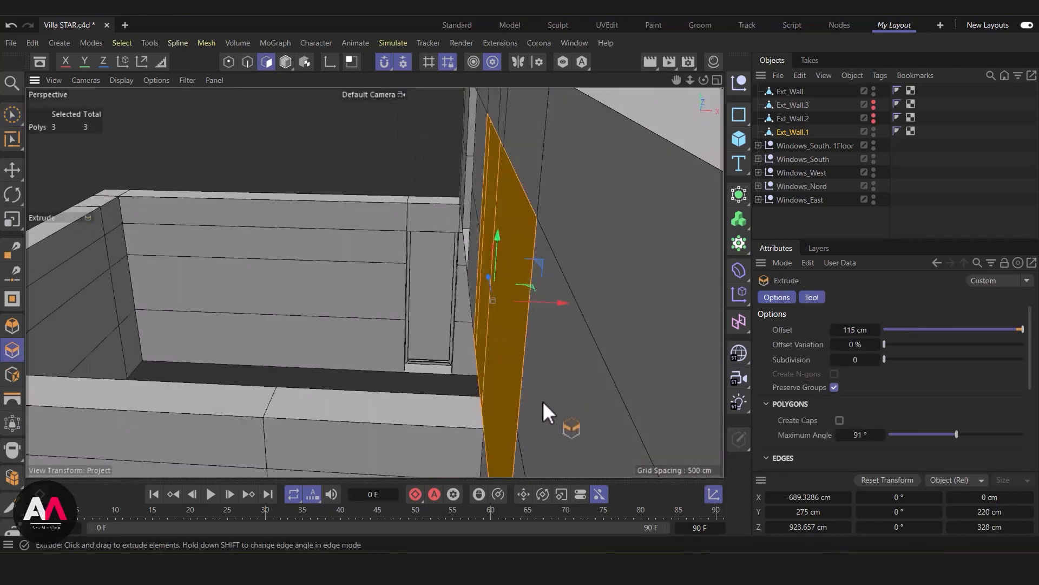
mouse_move(550, 344)
left_mouse_down("alt")
mouse_move(529, 385)
mouse_move(512, 383)
left_mouse_up("alt")
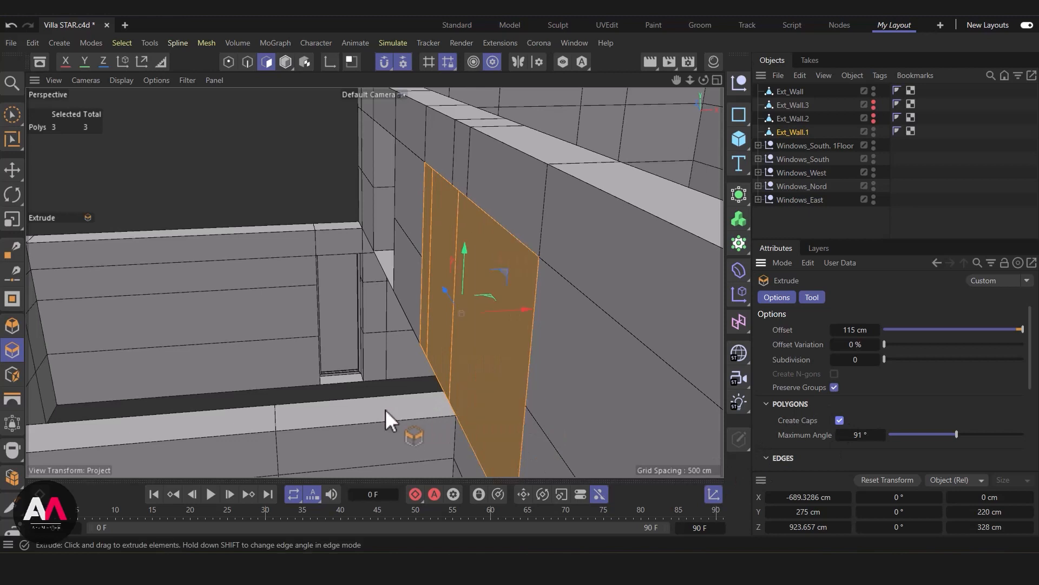
left_click_drag(392, 410, 384, 409)
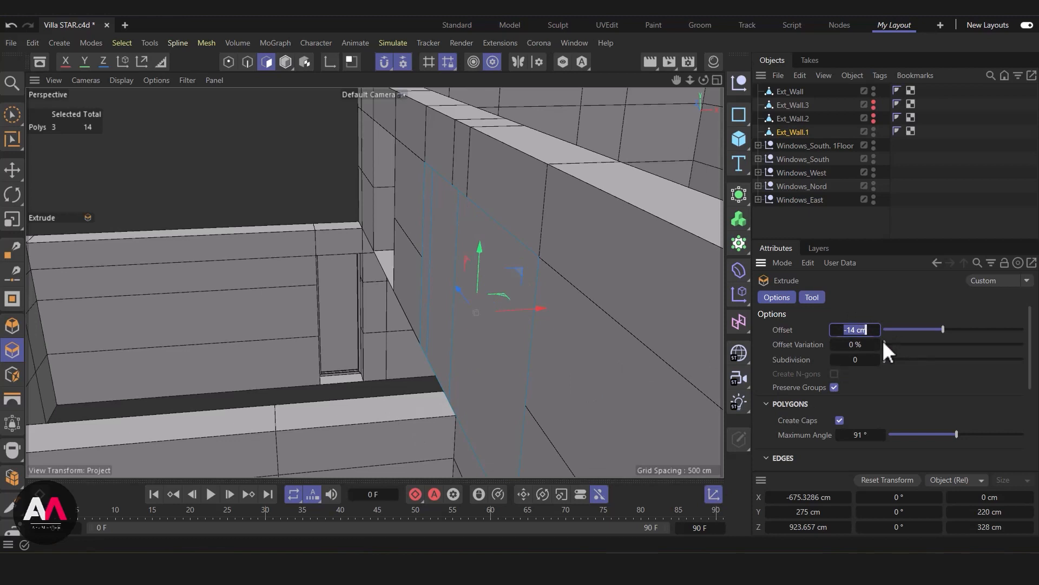
type("-")
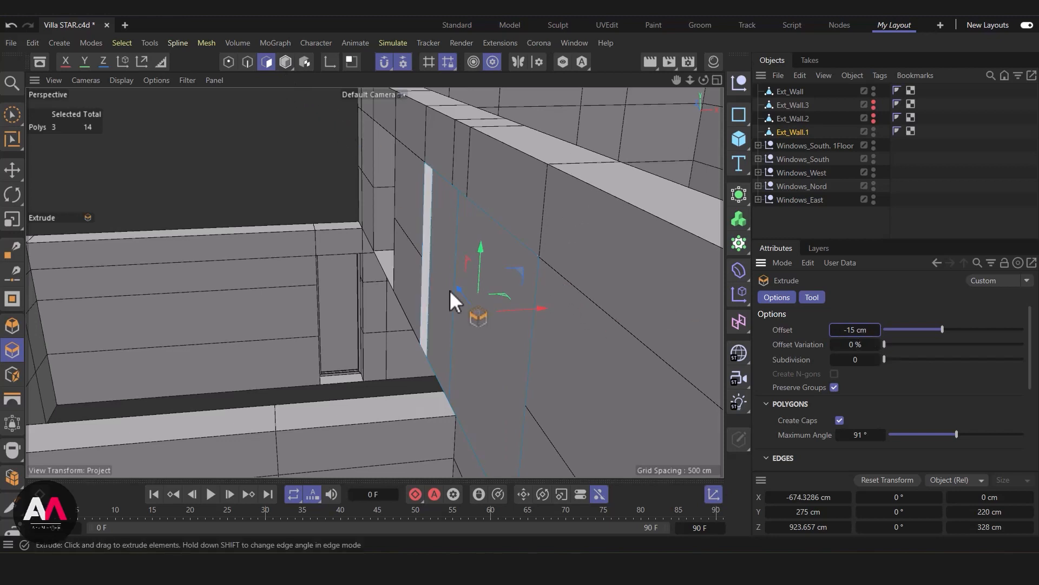
Select all polygons of Ext_Wall.1 and reverse their normals
key("ctrl+a")
mouse_move(487, 325)
left_mouse_down("alt")
mouse_move(573, 298)
mouse_move(581, 238)
mouse_move(401, 333)
mouse_move(382, 322)
mouse_move(544, 319)
mouse_move(495, 319)
left_mouse_up("alt")
scroll(433, 344, "up", 3)
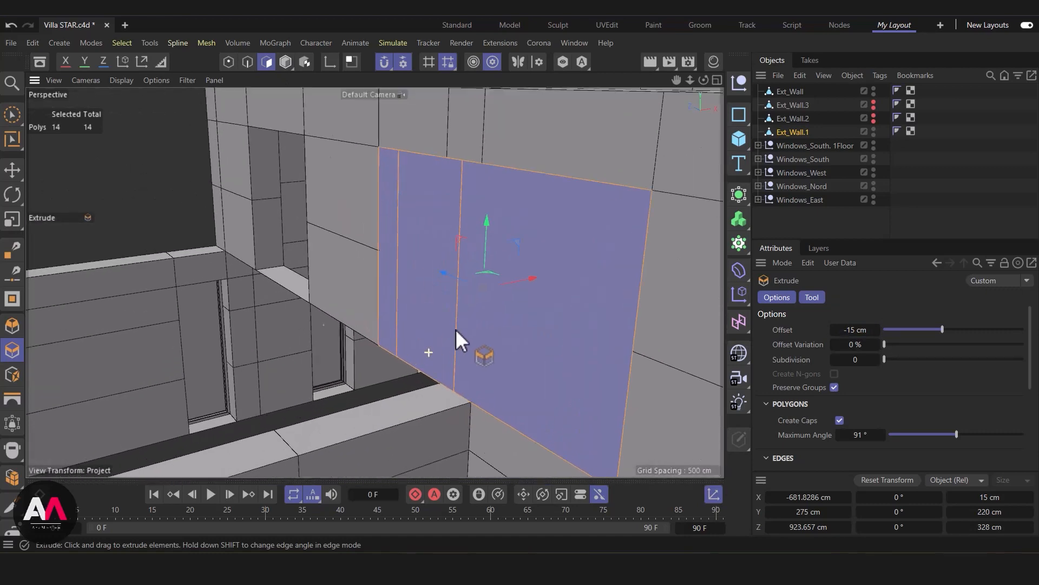
right_click(577, 308)
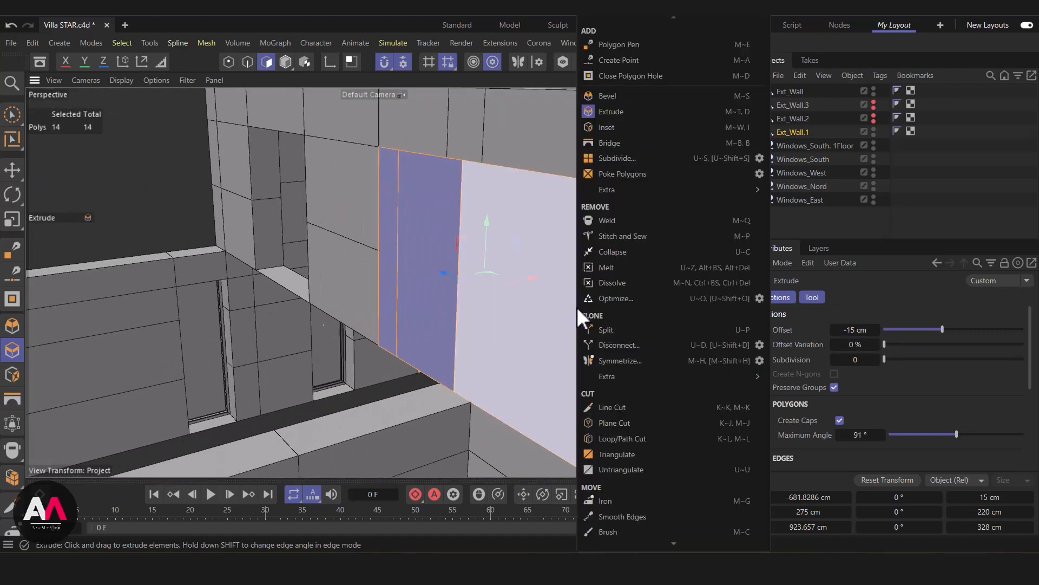
mouse_move(694, 523)
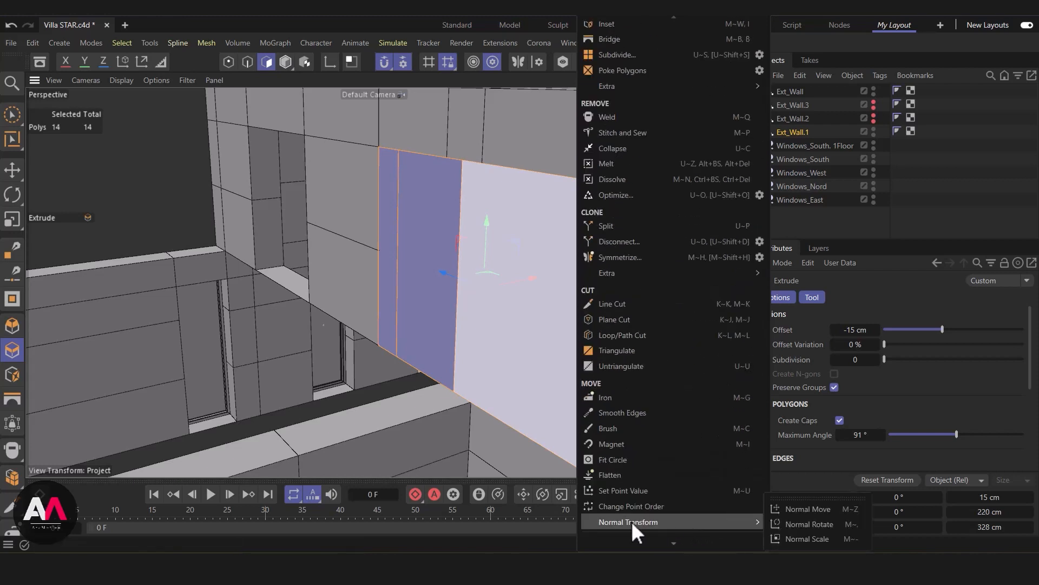
scroll(655, 528, "down", 3)
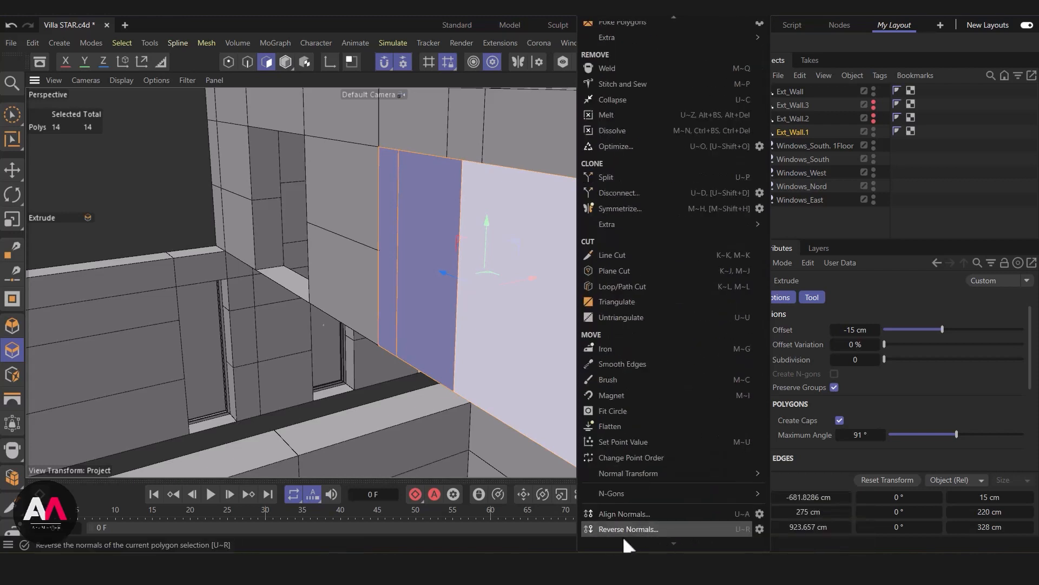
left_click(643, 529)
left_click_drag(515, 350, 147, 217, "alt")
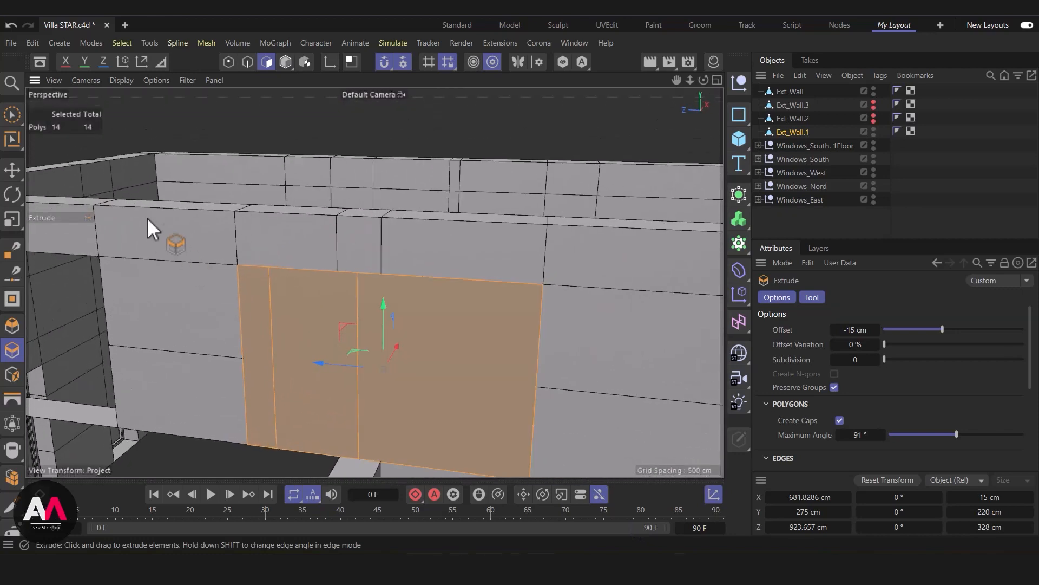
Try to inset all Ext_Wall.1 polygons by 1.5 cm with Preserve Groups enabled, and inspect the panel in solo view
left_click(12, 115)
mouse_move(382, 360)
left_mouse_down("alt")
mouse_move(181, 347)
mouse_move(352, 441)
left_mouse_up("alt")
left_click_drag(486, 375, 506, 239, "alt")
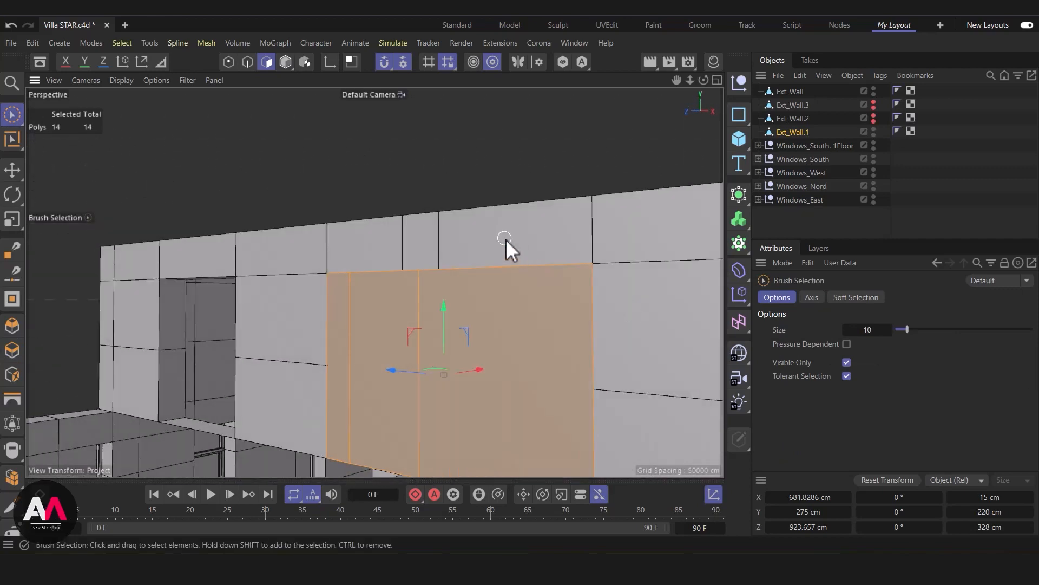
right_click(506, 239)
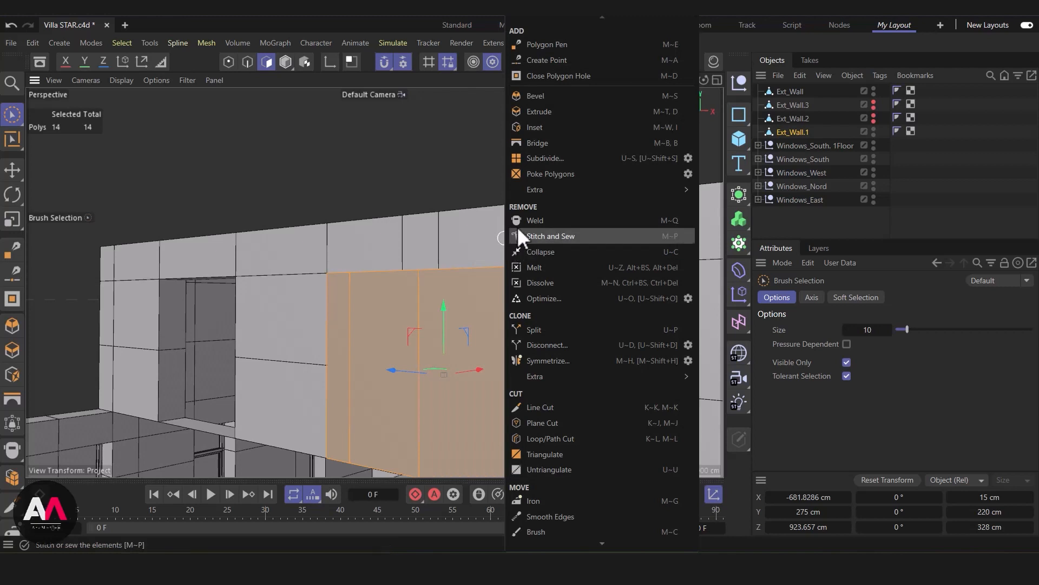
left_click(554, 129)
left_click_drag(544, 311, 567, 313, "alt")
right_click_drag(569, 303, 605, 271, "alt")
left_click_drag(598, 268, 601, 268)
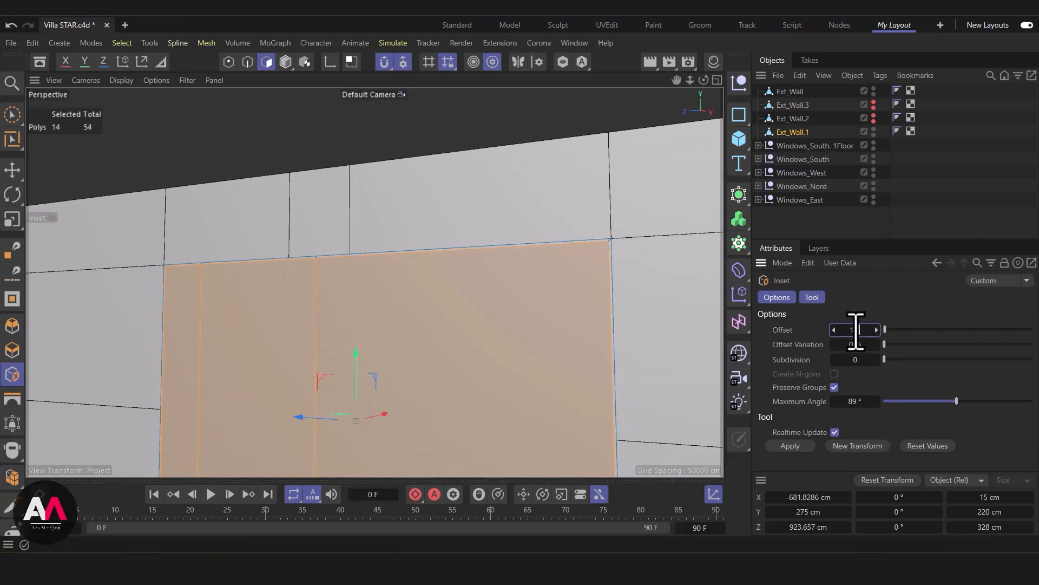
right_click_drag(584, 251, 621, 216, "alt")
left_click_drag(604, 258, 492, 225, "alt")
left_click(563, 61)
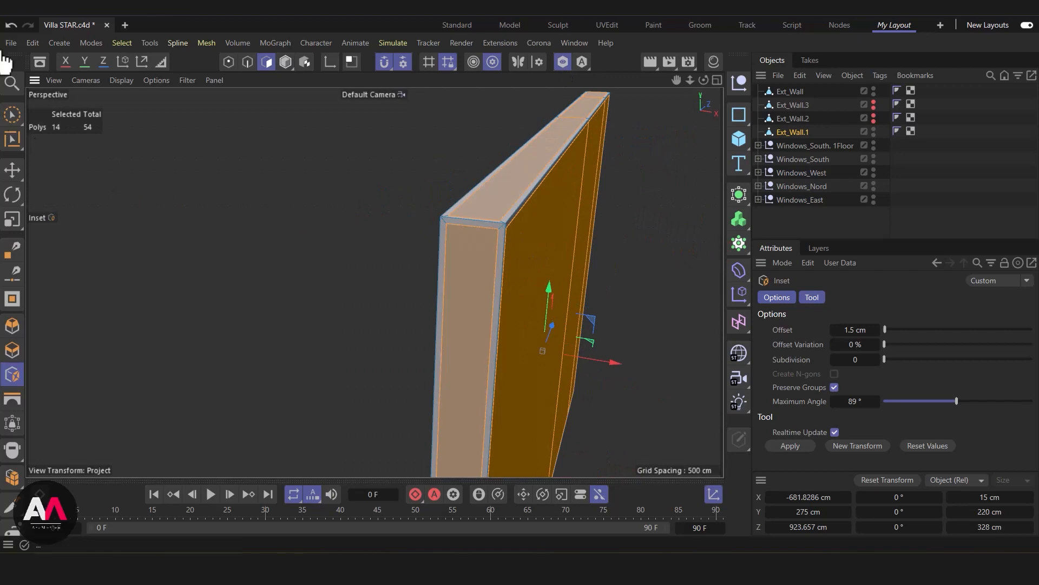
left_click(10, 25)
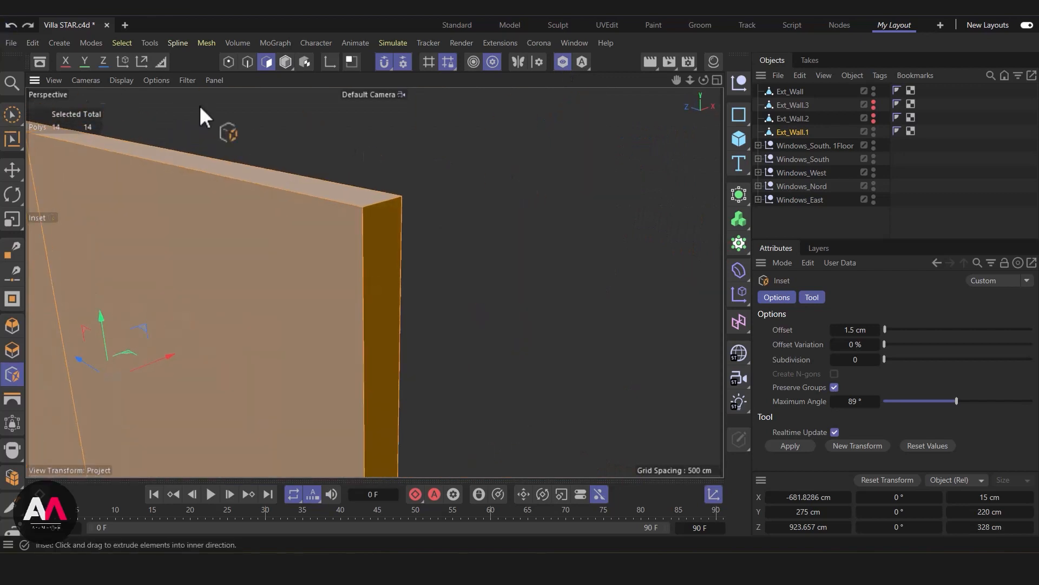
Inset the six large front and back polygons of Ext_Wall.1 by 1.5 cm with Preserve Groups enabled
left_click(13, 114)
left_click_drag(377, 223, 283, 291, "alt")
left_click(255, 381)
left_click_drag(255, 382, 138, 324)
left_click_drag(278, 247, 99, 247, "alt")
mouse_move(318, 283)
left_mouse_down("shift")
mouse_move(606, 225)
mouse_move(559, 233)
left_mouse_up("shift")
key("i")
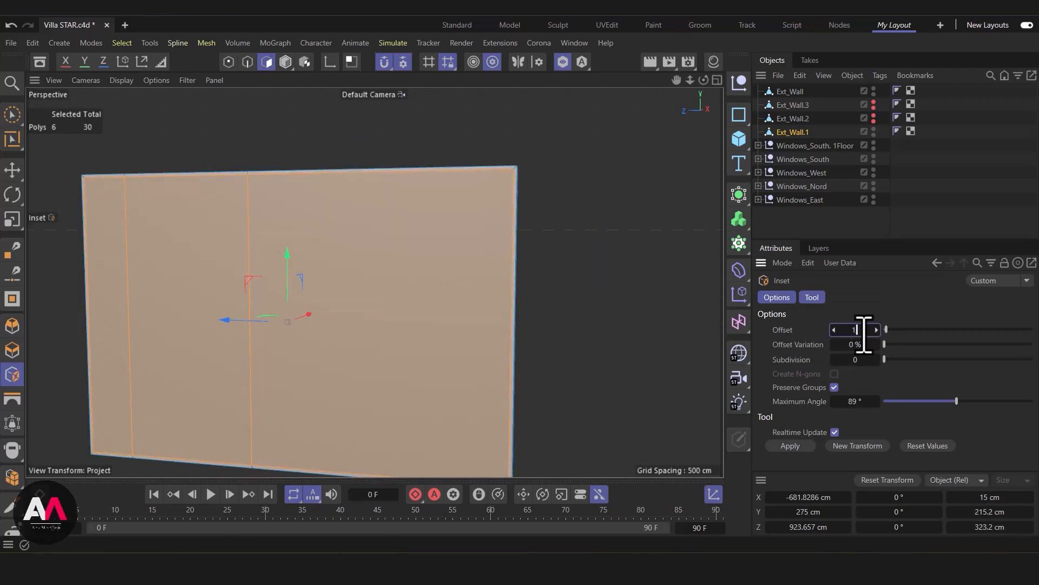
left_click_drag(548, 210, 112, 163, "alt")
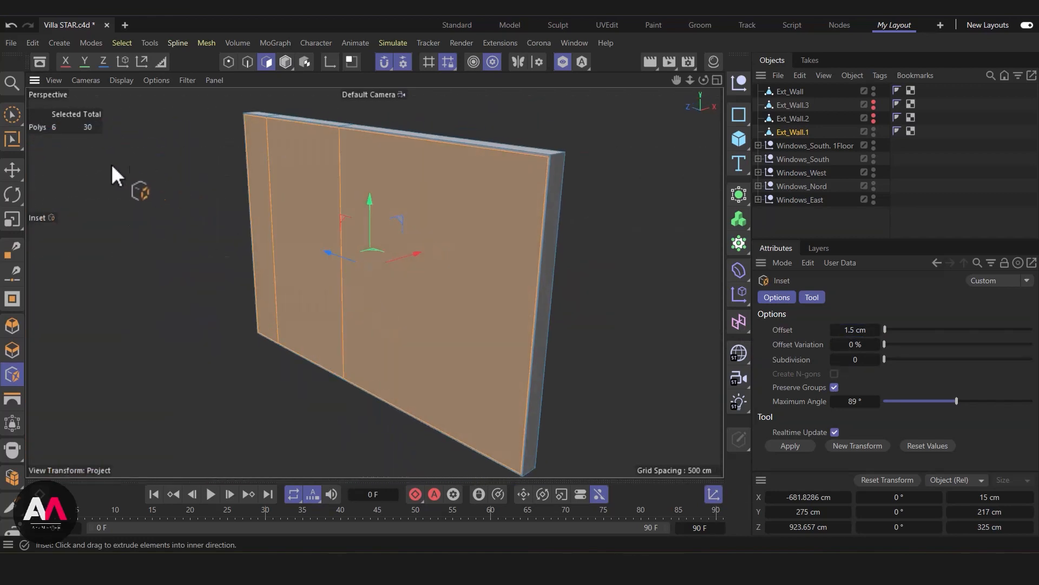
Extrude the three polygons on one face of the panel inward without caps, leaving 8 cm between the front and back faces
left_click(12, 114)
mouse_move(415, 314)
left_mouse_down()
mouse_move(356, 309)
mouse_move(270, 276)
left_mouse_up()
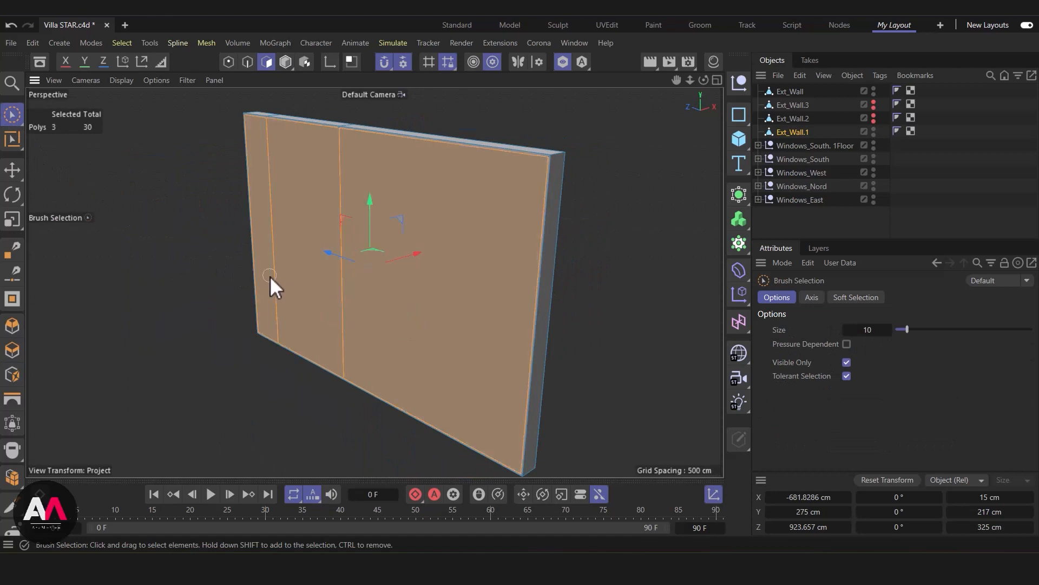
left_click(563, 62)
left_click_drag(599, 204, 444, 193, "alt")
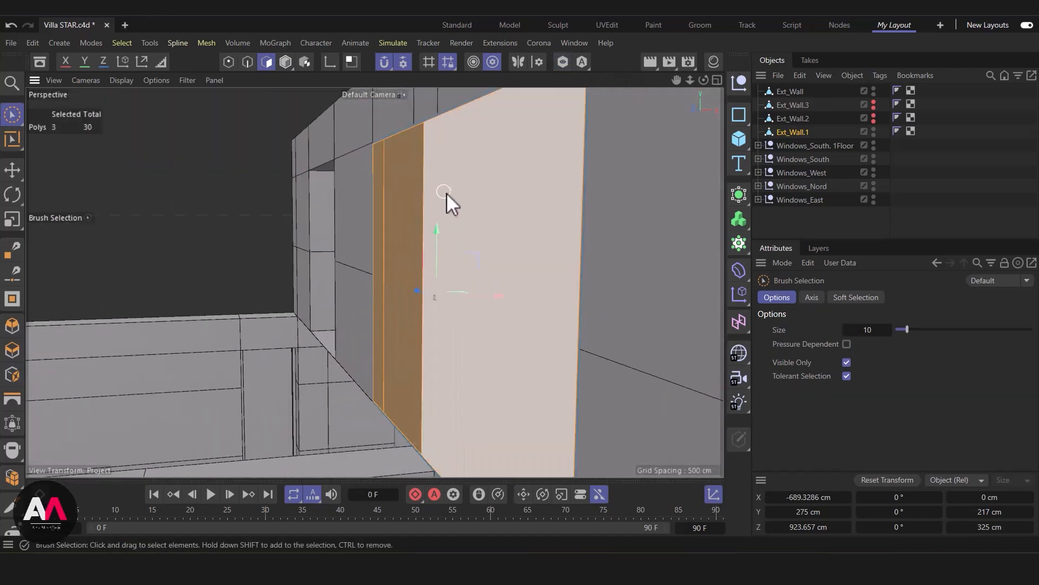
key("d")
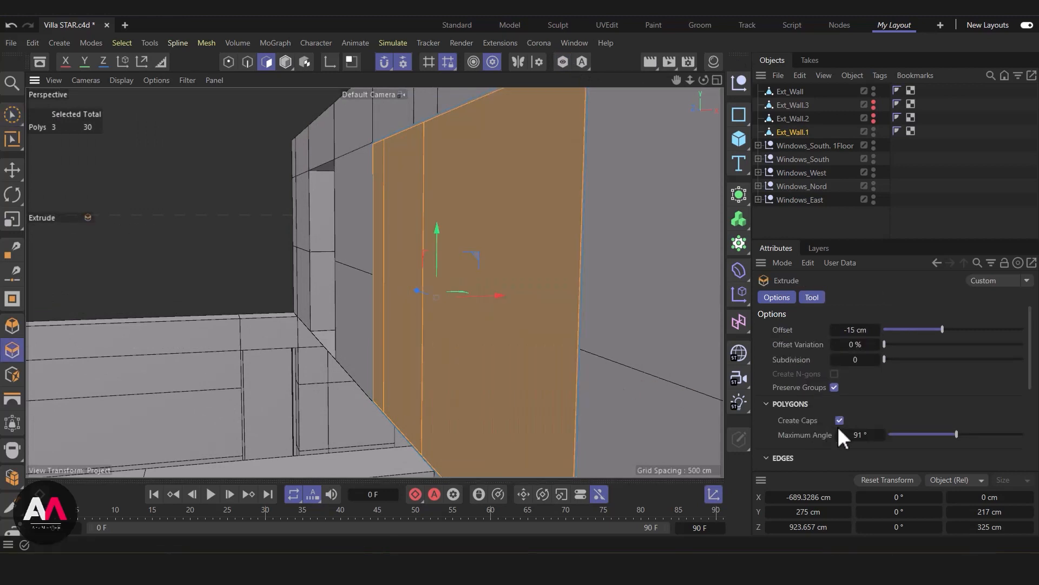
left_click_drag(301, 252, 290, 253)
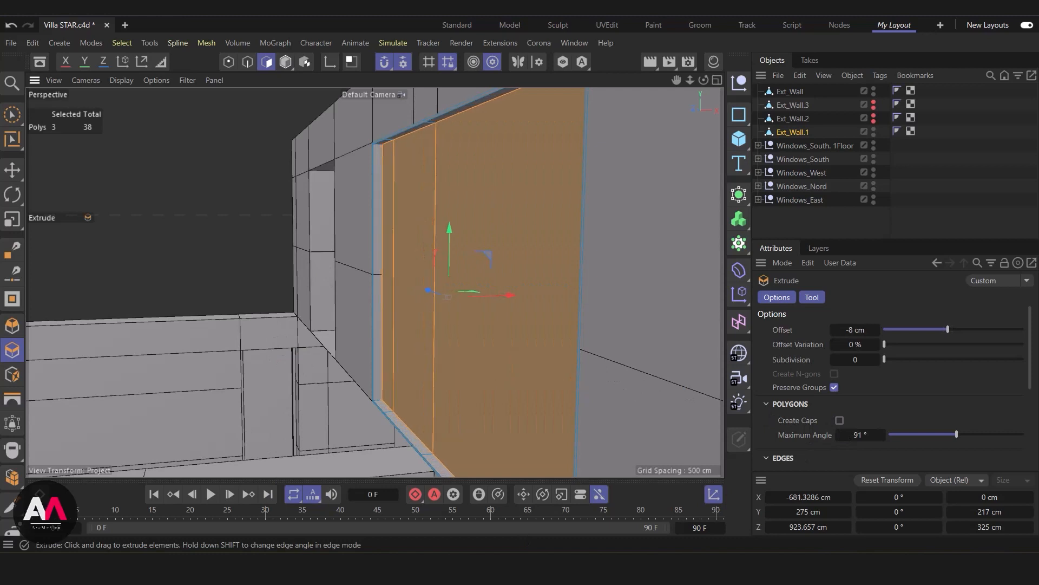
left_click_drag(864, 331, 869, 332)
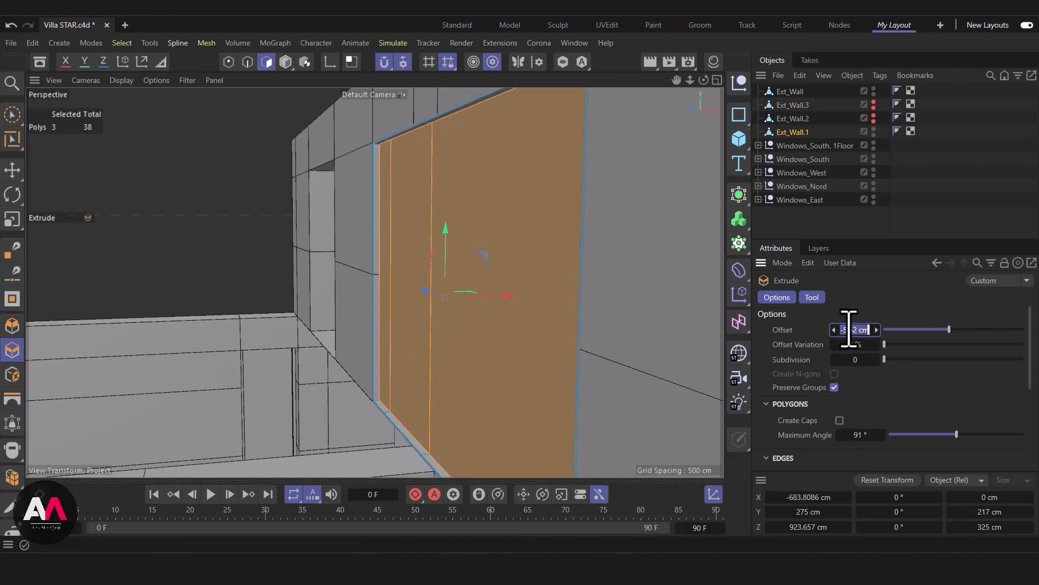
key("Return")
Inset all six front and back pane polygons individually by 5 cm, with Preserve Groups disabled
mouse_move(399, 293)
left_mouse_down("alt")
mouse_move(521, 277)
mouse_move(577, 288)
mouse_move(378, 259)
mouse_move(418, 308)
mouse_move(360, 309)
mouse_move(413, 255)
mouse_move(401, 249)
mouse_move(118, 277)
mouse_move(427, 293)
mouse_move(416, 236)
left_mouse_up("alt")
left_click(12, 114)
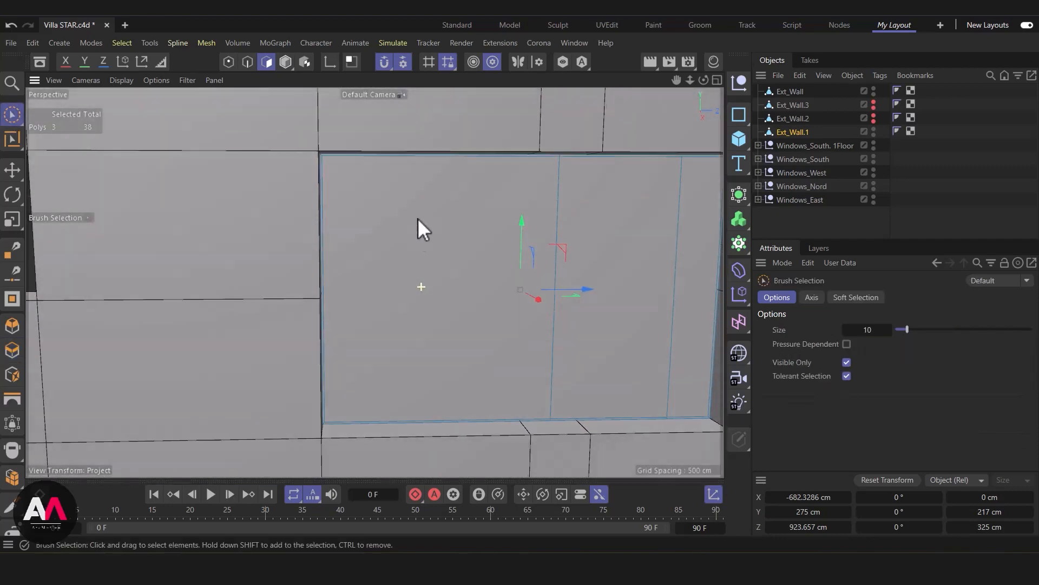
mouse_move(501, 274)
left_mouse_down()
mouse_move(610, 330)
mouse_move(671, 333)
mouse_move(480, 302)
mouse_move(680, 306)
mouse_move(535, 271)
left_mouse_up()
left_click_drag(493, 308, 582, 297, "alt")
scroll(190, 273, "up", 5)
mouse_move(249, 291)
left_mouse_down("alt")
mouse_move(221, 265)
mouse_move(234, 269)
left_mouse_up("alt")
scroll(230, 249, "down", 5)
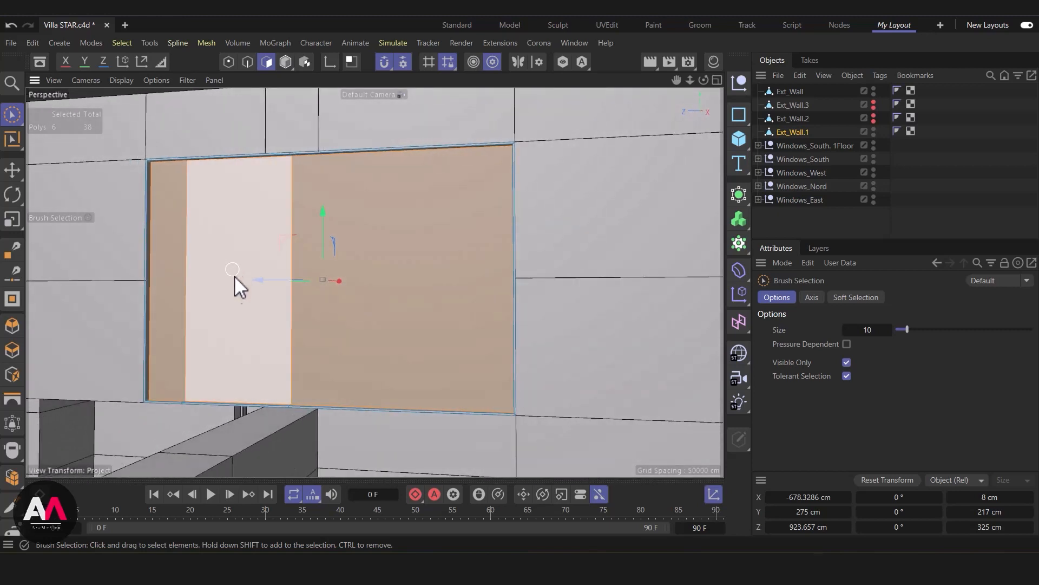
key("m")
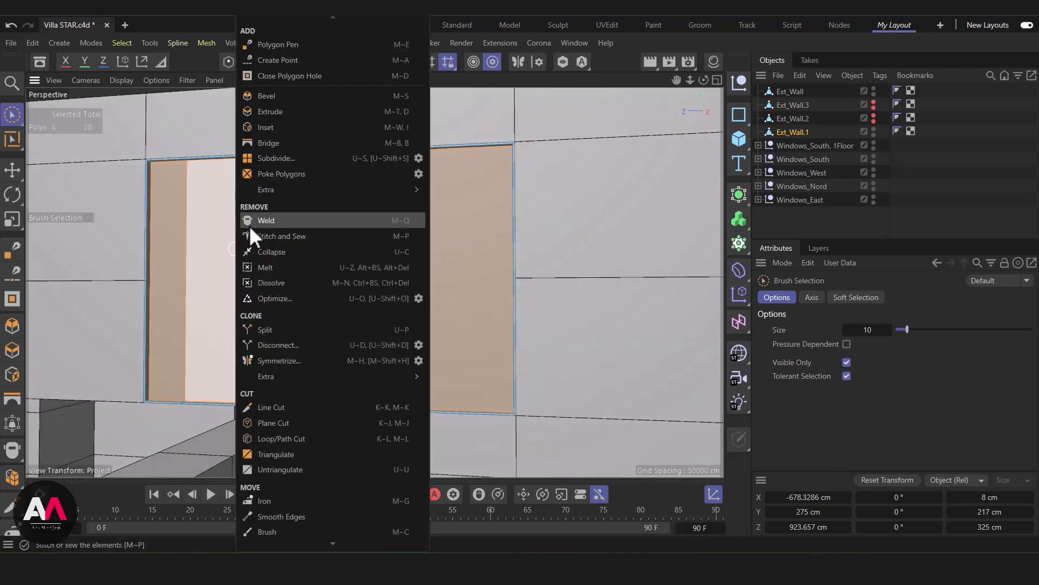
left_click(274, 126)
key("s")
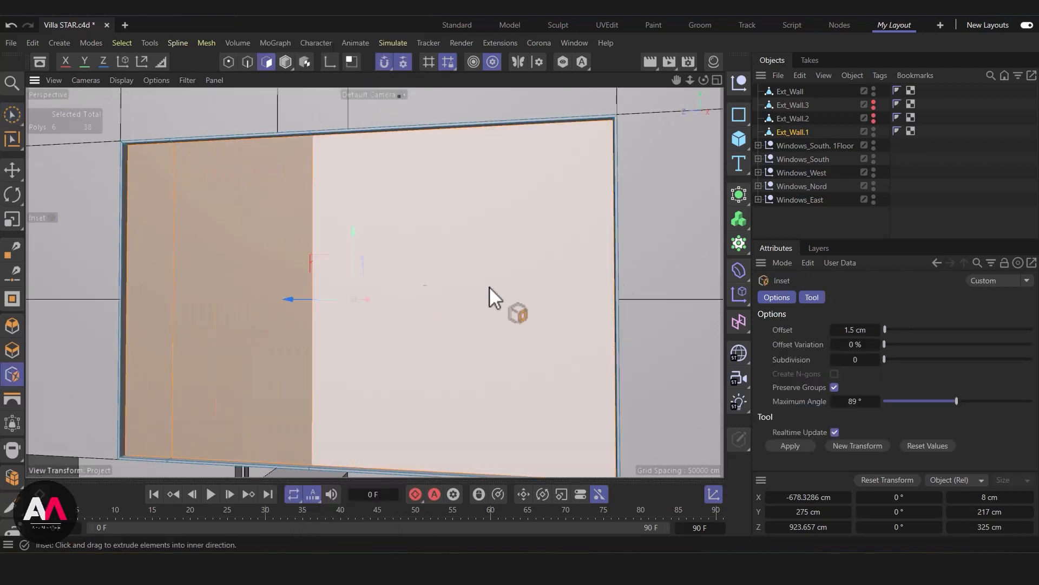
left_click(835, 387)
scroll(476, 314, "down", 4)
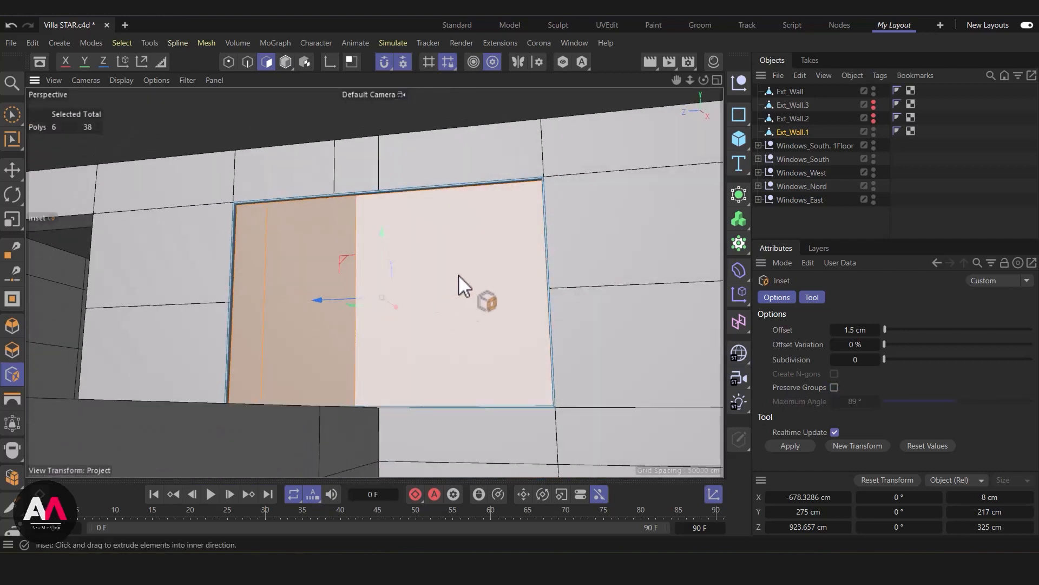
left_click_drag(480, 239, 496, 240)
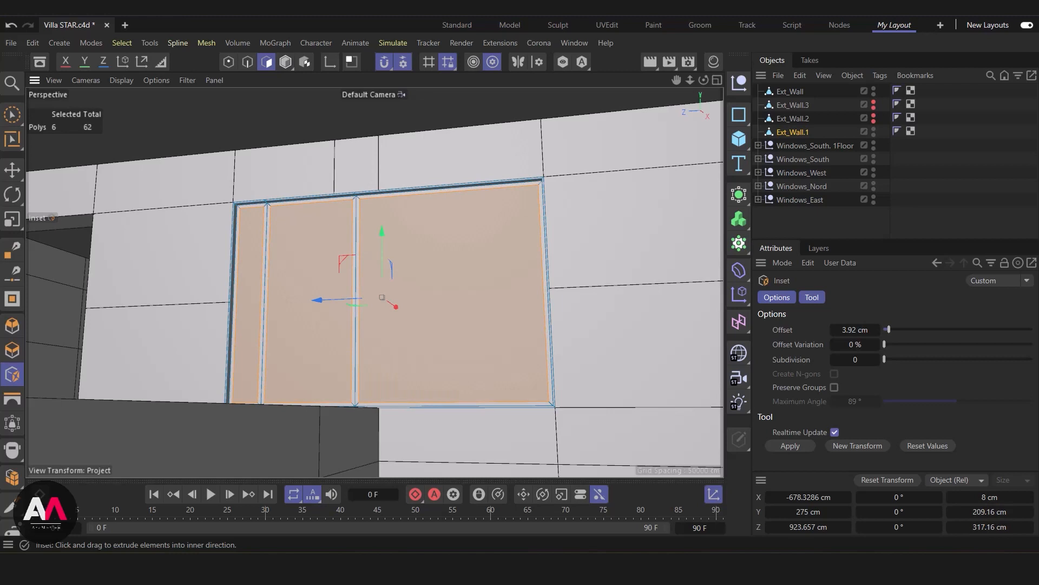
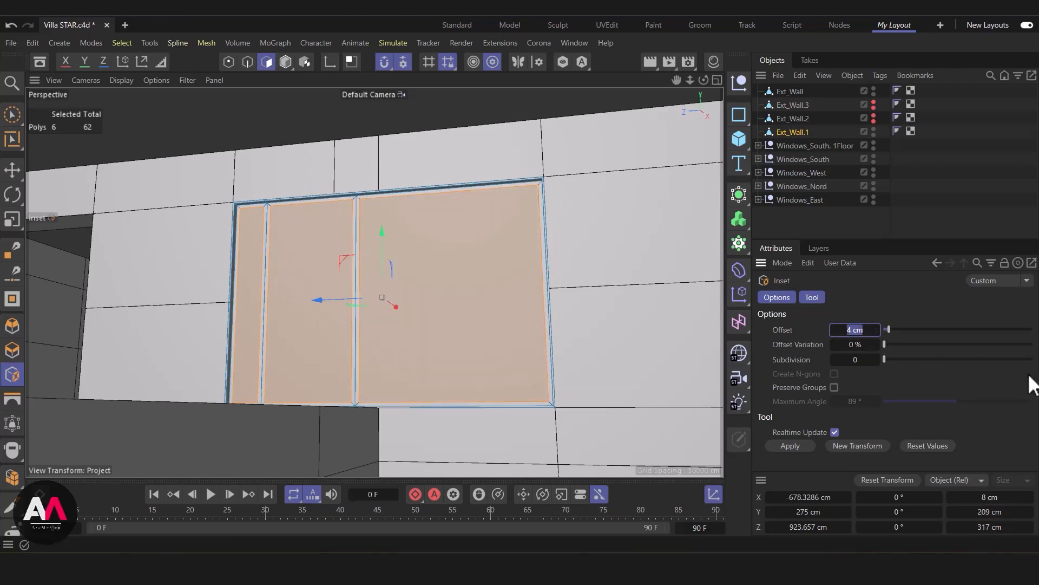
key("Return")
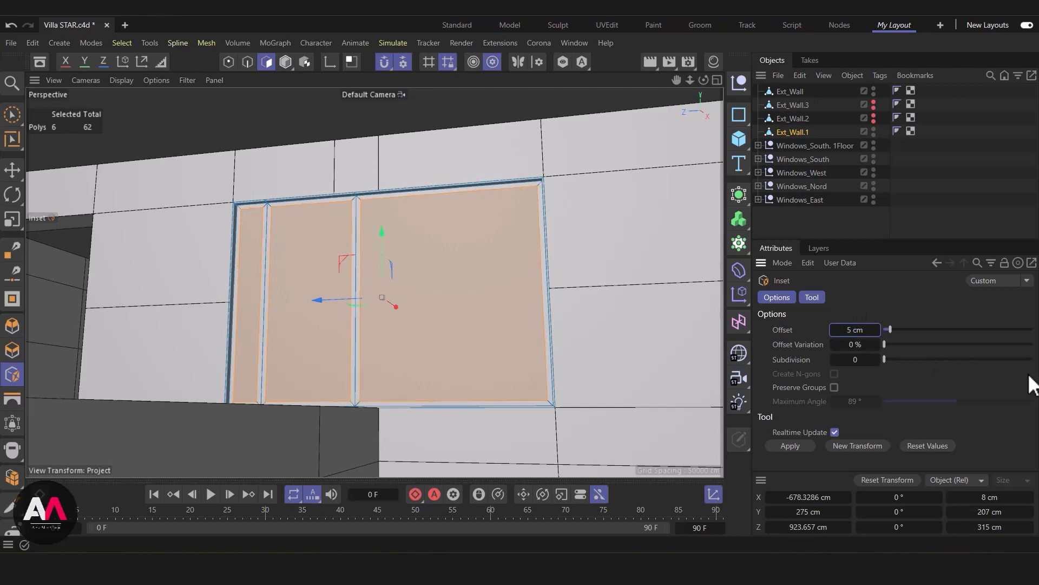
Extrude the six inset pane polygons with caps disabled and an offset of -2.5 cm
scroll(396, 275, "up", 3)
left_click_drag(394, 274, 326, 274, "alt")
scroll(313, 240, "up", 1)
key("d")
mouse_move(215, 262)
left_mouse_down()
mouse_move(195, 262)
mouse_move(203, 262)
left_mouse_up()
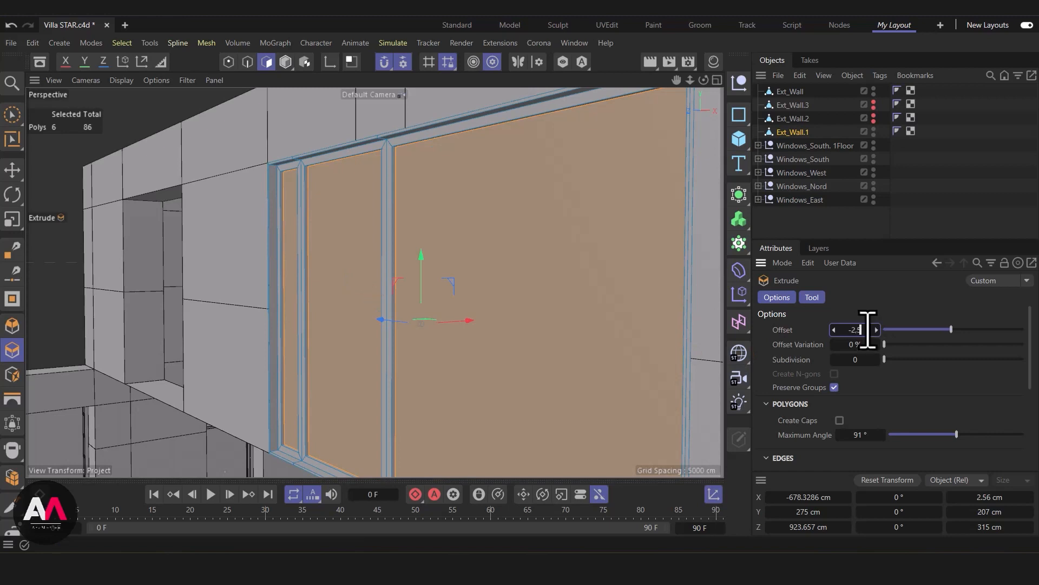
Inset the narrow middle pane's front and back polygons to 200 cm high by 83 cm wide
left_click(19, 114)
left_click(344, 274)
left_click_drag(354, 243, 101, 272, "alt")
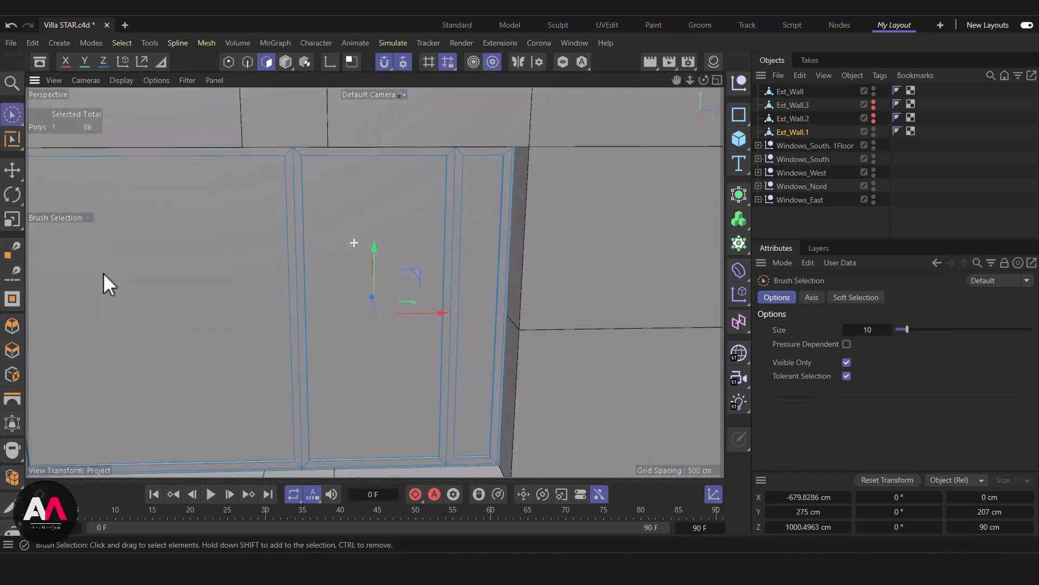
left_click(353, 378, "shift")
left_click_drag(293, 249, 637, 233, "alt")
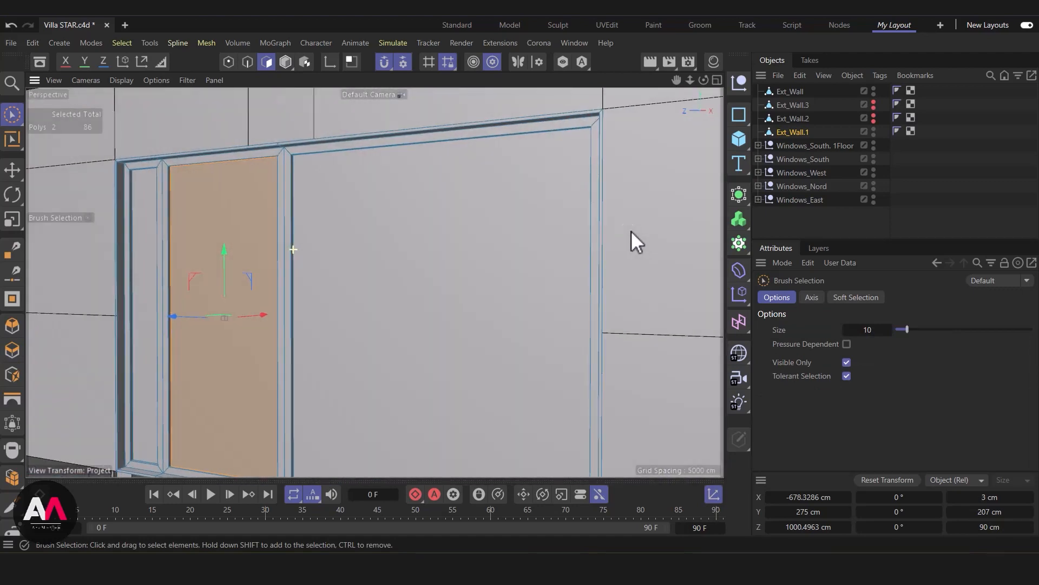
right_click_drag(531, 199, 511, 243, "alt")
right_click_drag(392, 274, 408, 267, "alt")
right_click_drag(323, 298, 334, 299, "alt")
right_click_drag(275, 211, 304, 204, "alt")
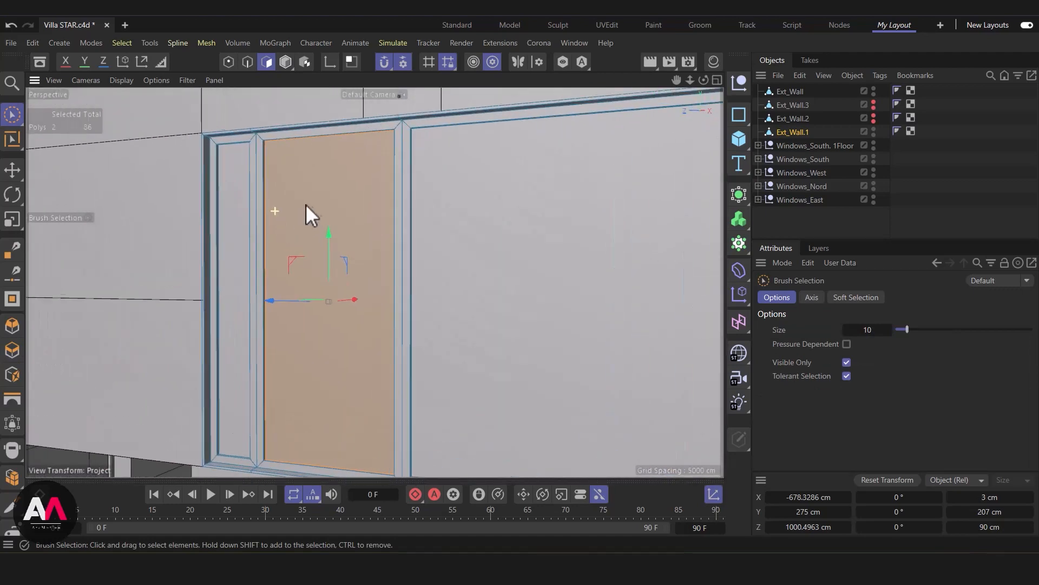
right_click(353, 209)
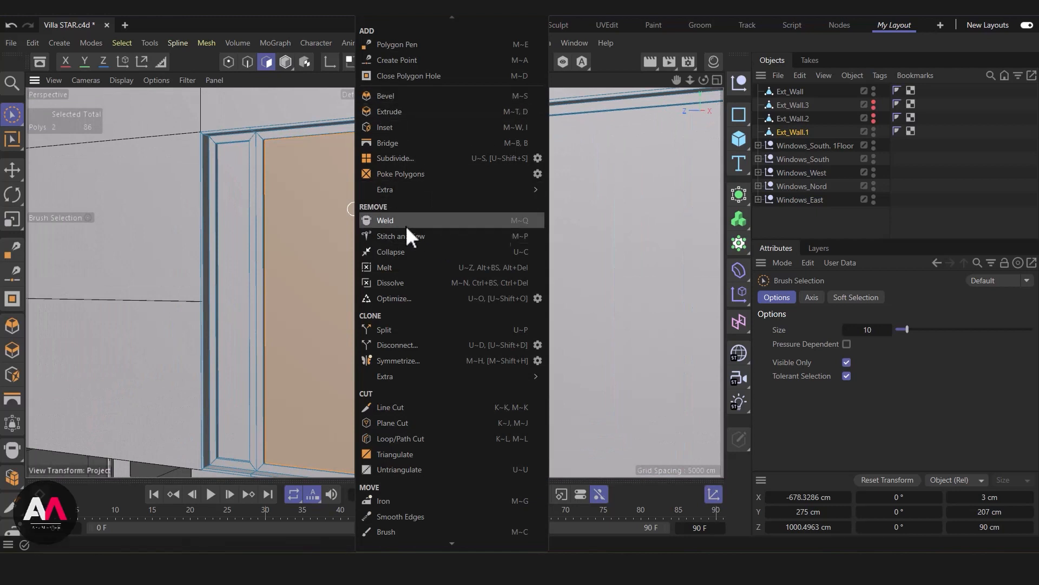
left_click(387, 129)
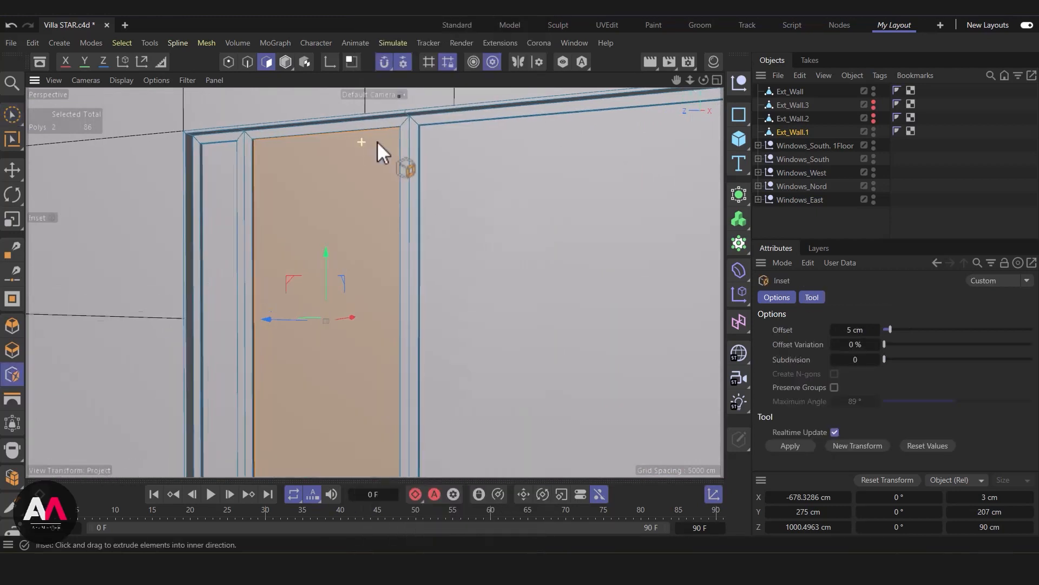
left_click_drag(463, 179, 452, 180)
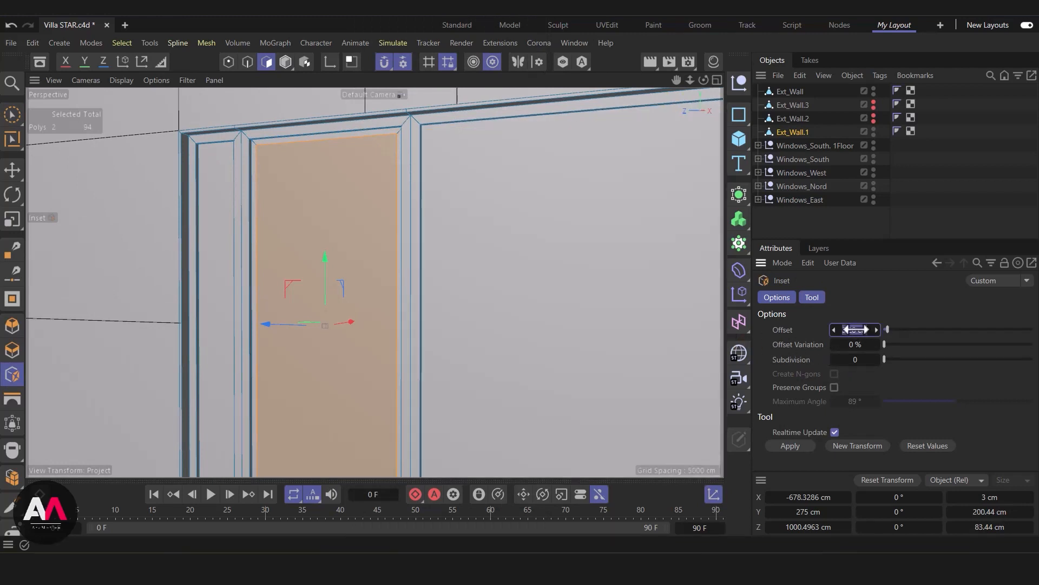
mouse_move(431, 248)
left_mouse_down("alt")
mouse_move(419, 249)
mouse_move(449, 277)
mouse_move(531, 233)
mouse_move(430, 268)
left_mouse_up("alt")
Extrude the middle pane's front and back polygons without caps by about -1.28 cm
key("d")
mouse_move(326, 281)
left_mouse_down("alt")
mouse_move(340, 275)
mouse_move(200, 209)
mouse_move(212, 219)
mouse_move(190, 253)
left_mouse_up("alt")
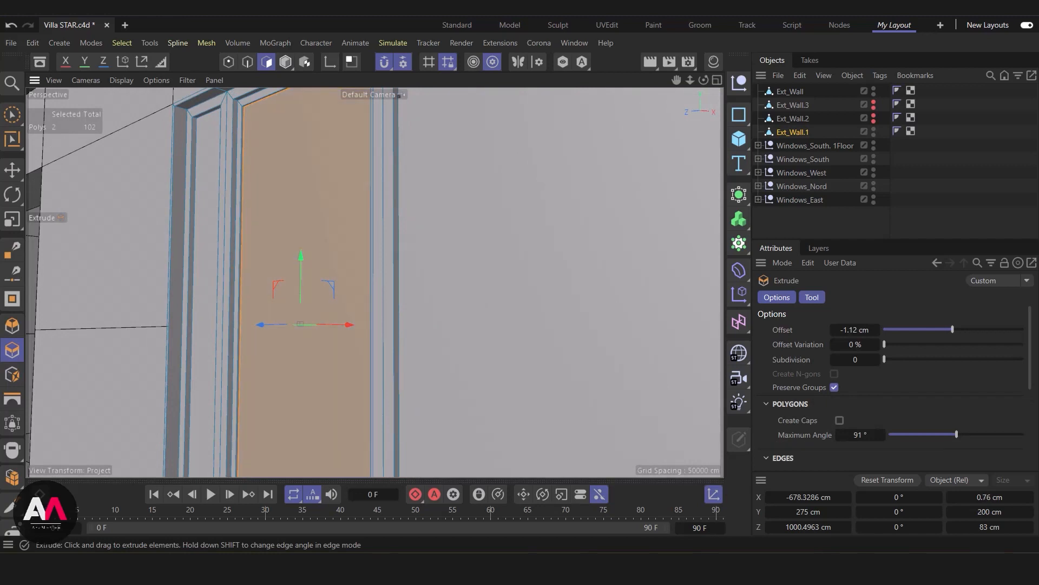
scroll(248, 262, "down", 5)
left_click_drag(250, 273, 272, 284, "alt")
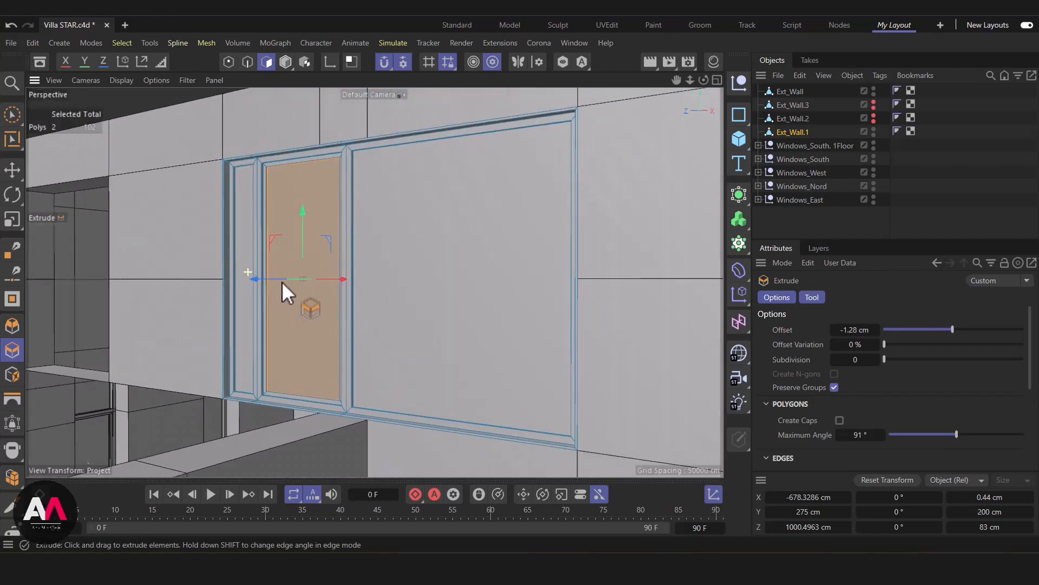
left_click_drag(349, 264, 144, 228, "alt")
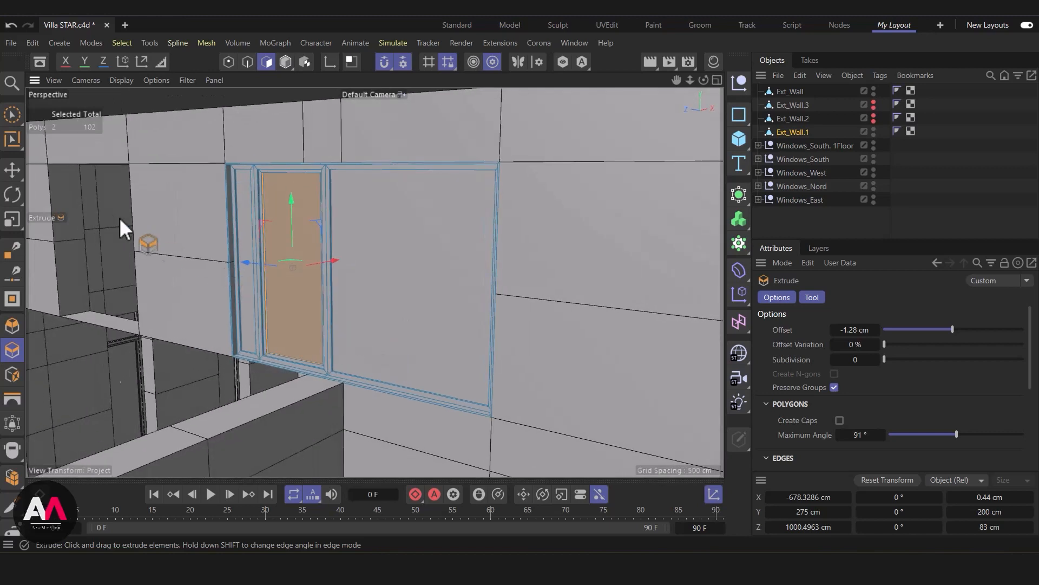
Split the window's three front pane polygons off Ext_Wall.1 into a separate object and hide that object
left_click(11, 116)
scroll(181, 233, "up", 3)
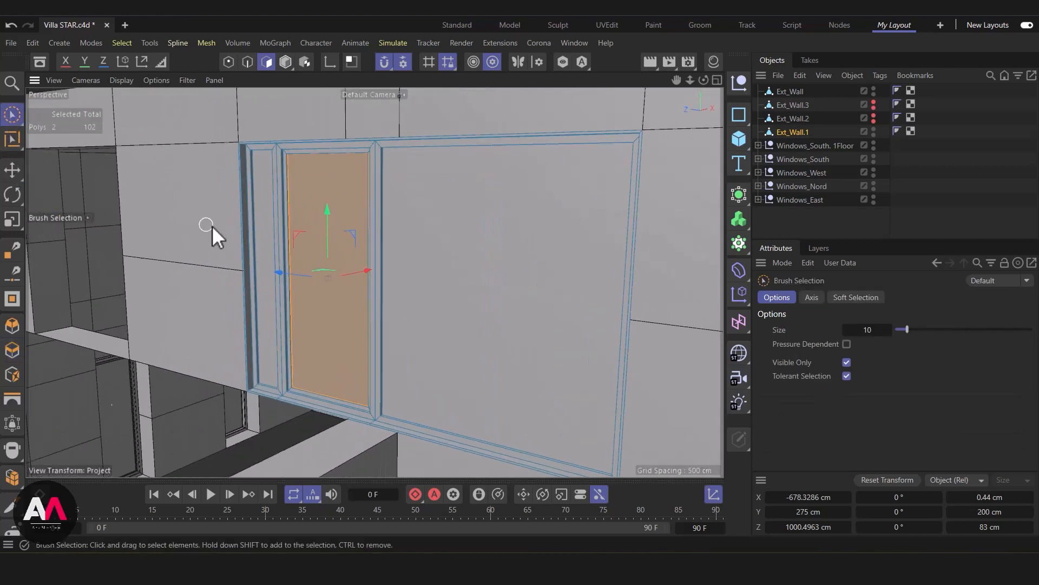
left_click(470, 283)
left_click(334, 325, "shift")
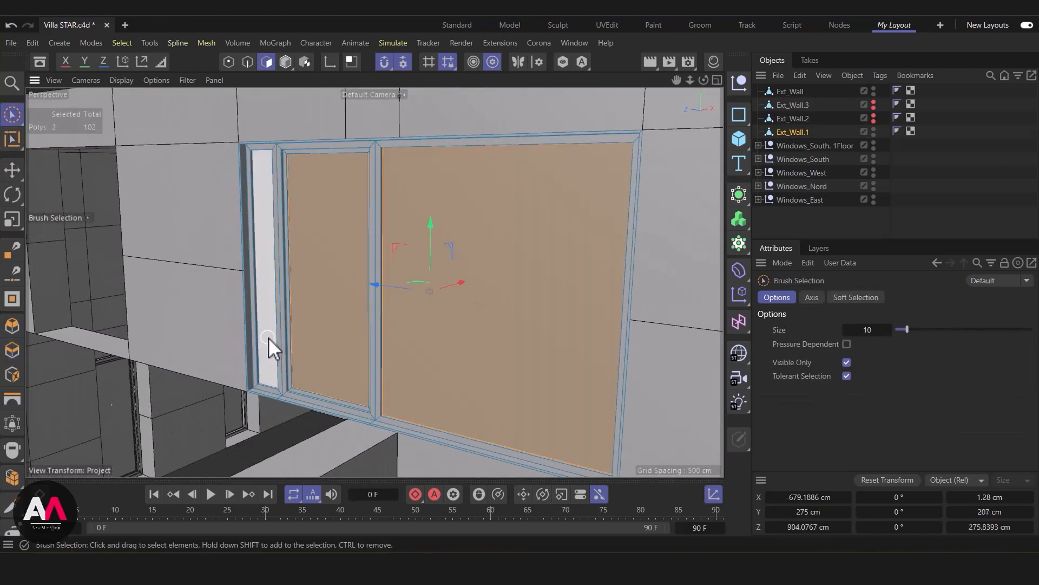
scroll(268, 245, "up", 4)
left_click(261, 266, "shift")
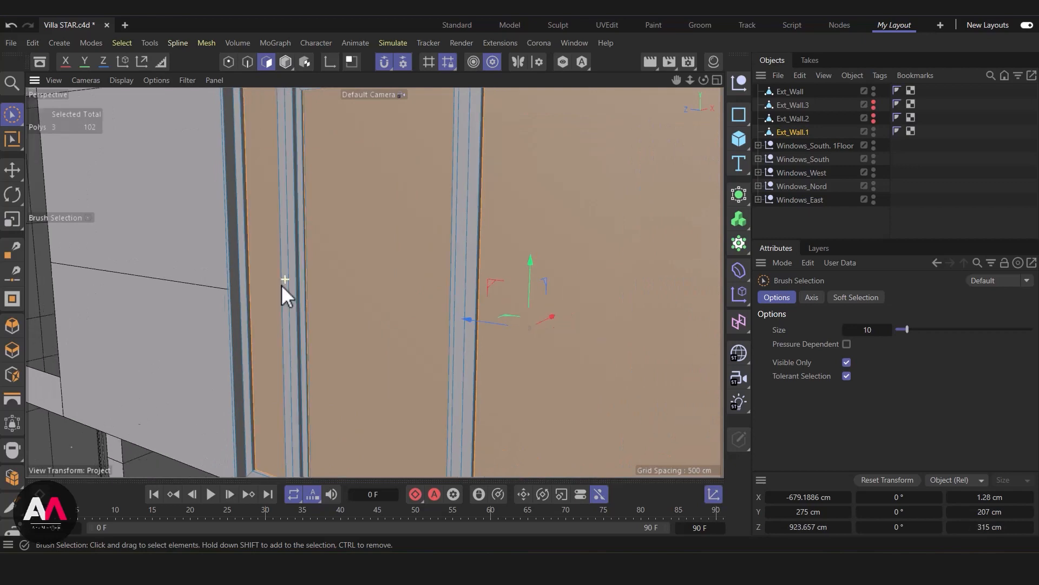
scroll(285, 280, "down", 5)
left_click(427, 276, "ctrl")
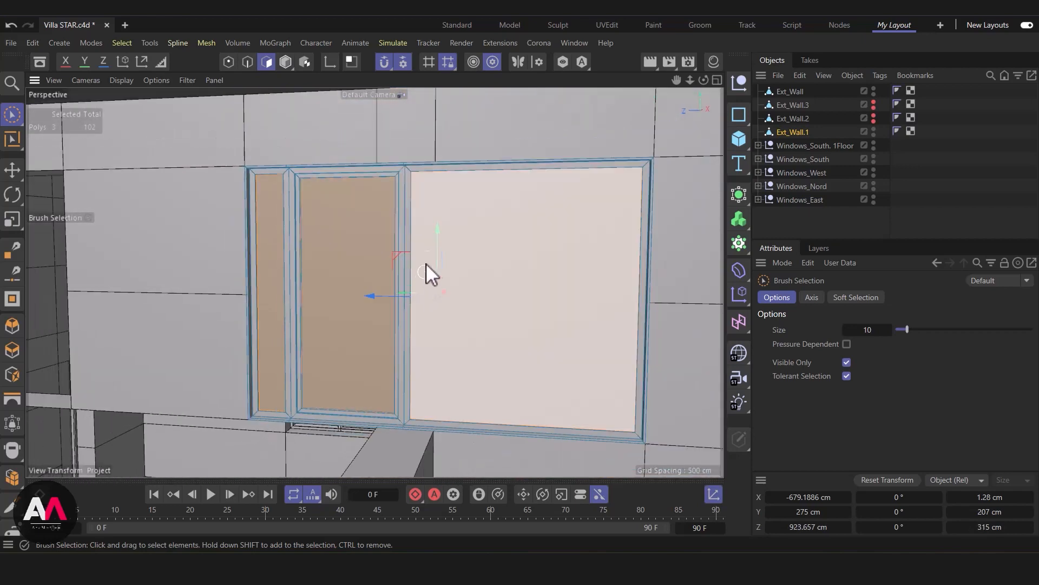
right_click(427, 277)
left_click(478, 329)
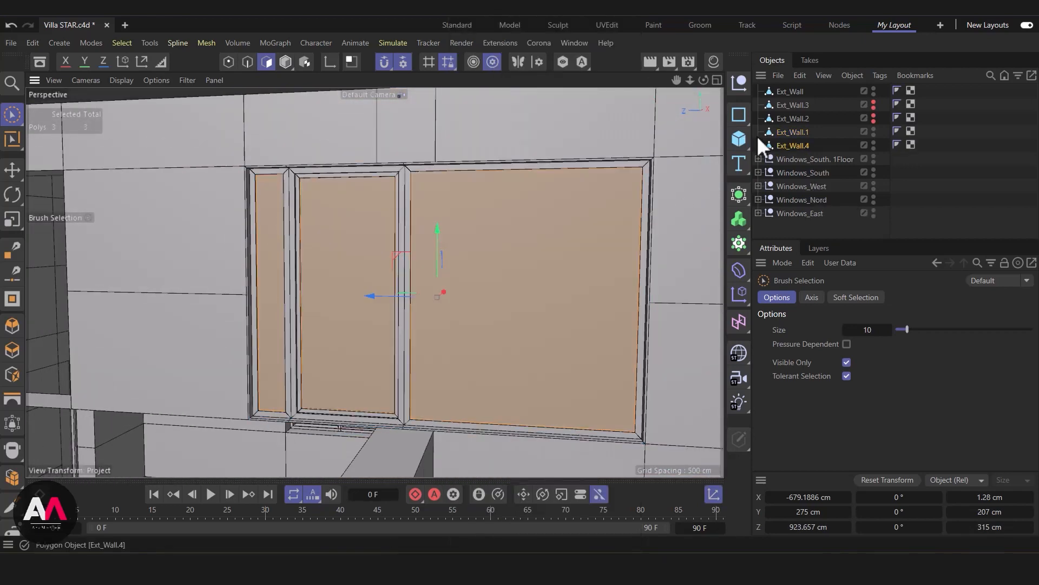
left_click(873, 144, "ctrl")
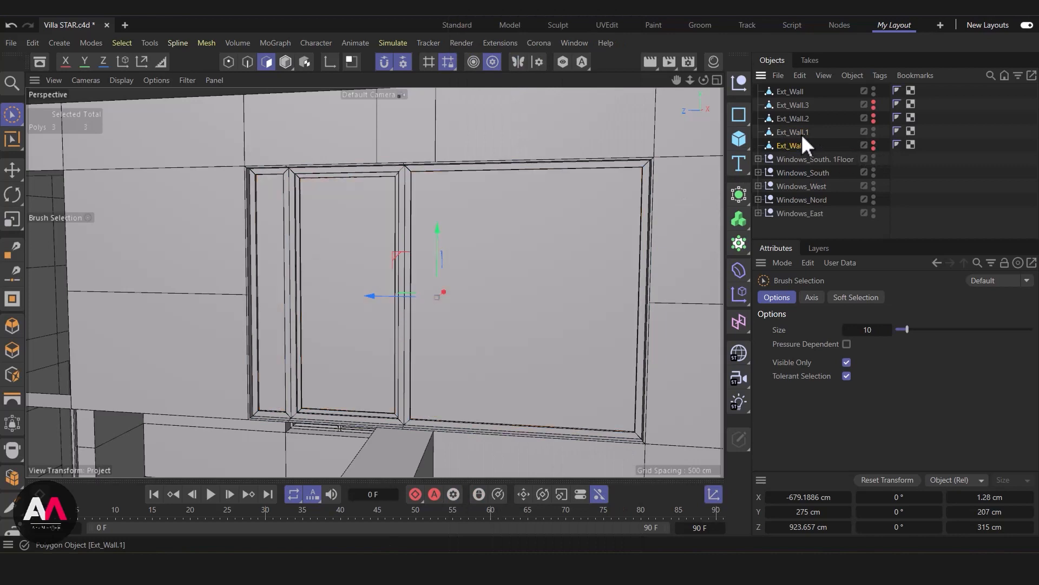
Add the three back pane polygons of Ext_Wall.1 to the selection and bridge each front and back pair into a through opening
left_click(792, 132)
left_click_drag(470, 279, 209, 322, "alt")
left_click(459, 335, "shift")
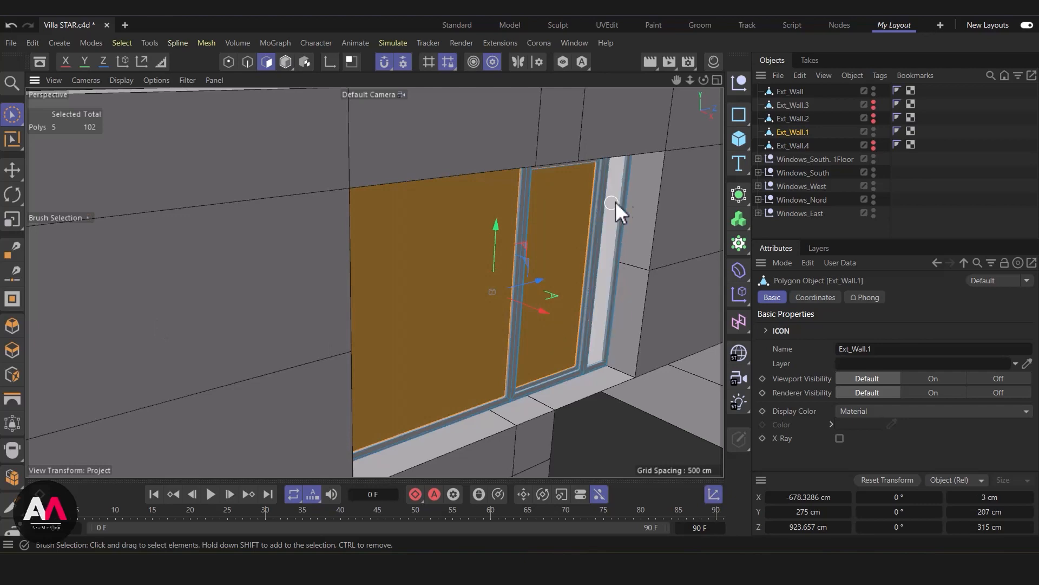
scroll(611, 209, "up", 5)
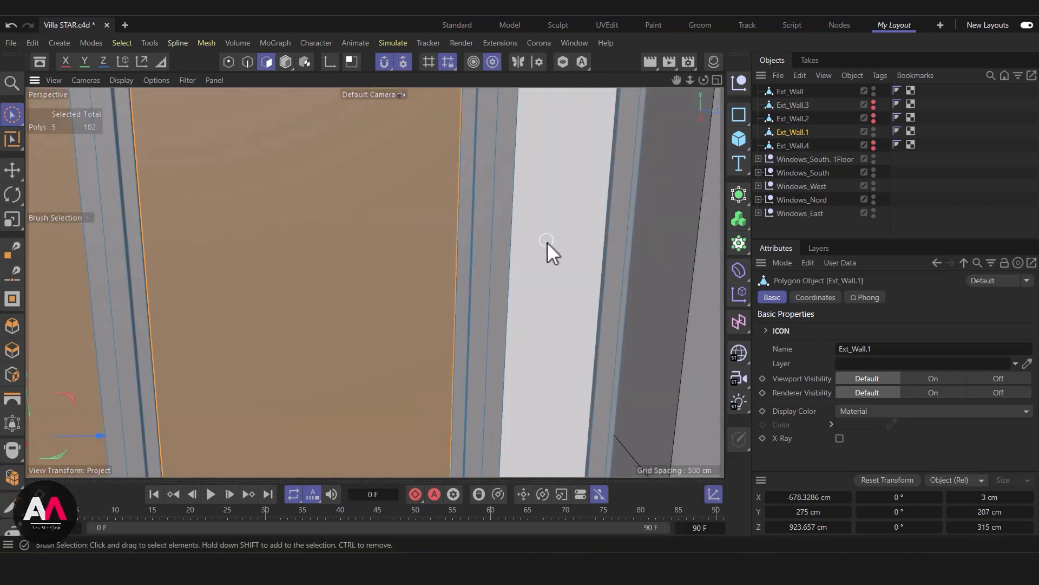
left_click(547, 241, "shift")
scroll(544, 237, "down", 5)
mouse_move(541, 243)
left_mouse_down("alt")
mouse_move(493, 295)
mouse_move(302, 324)
mouse_move(450, 258)
mouse_move(425, 283)
left_mouse_up("alt")
key("b")
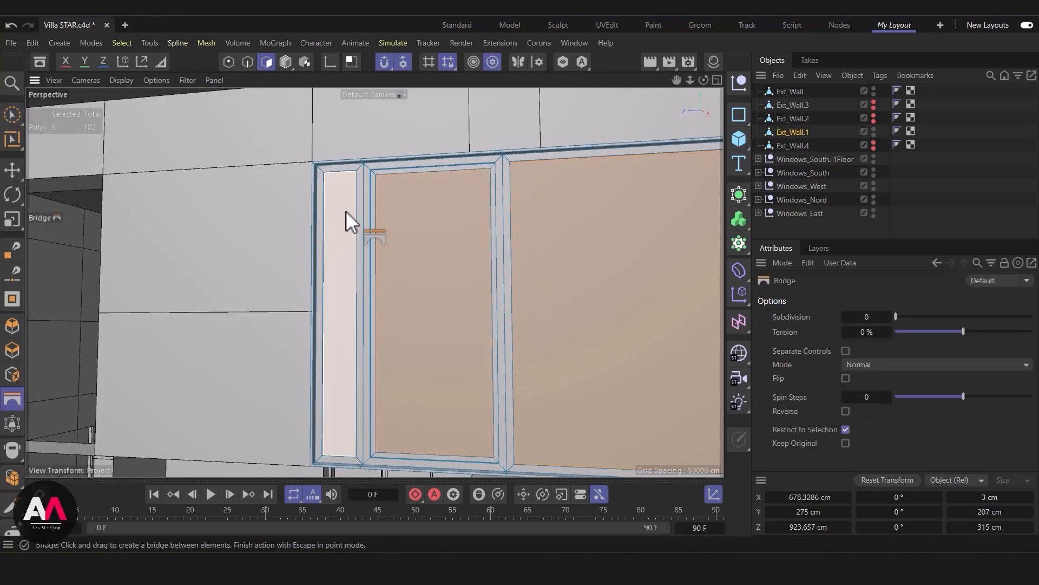
left_click(342, 206)
left_click(407, 212)
left_click(529, 183)
left_click_drag(530, 183, 394, 284, "alt")
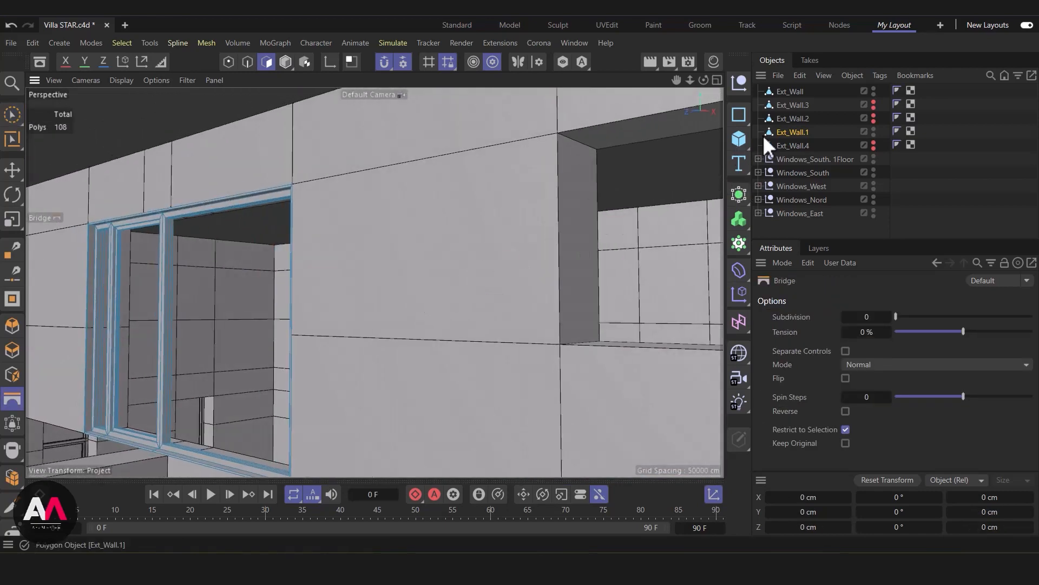
Rename Ext_Wall.1 as Frame and the split-off pane object Ext_Wall.4 as GlassPart
left_click(785, 134)
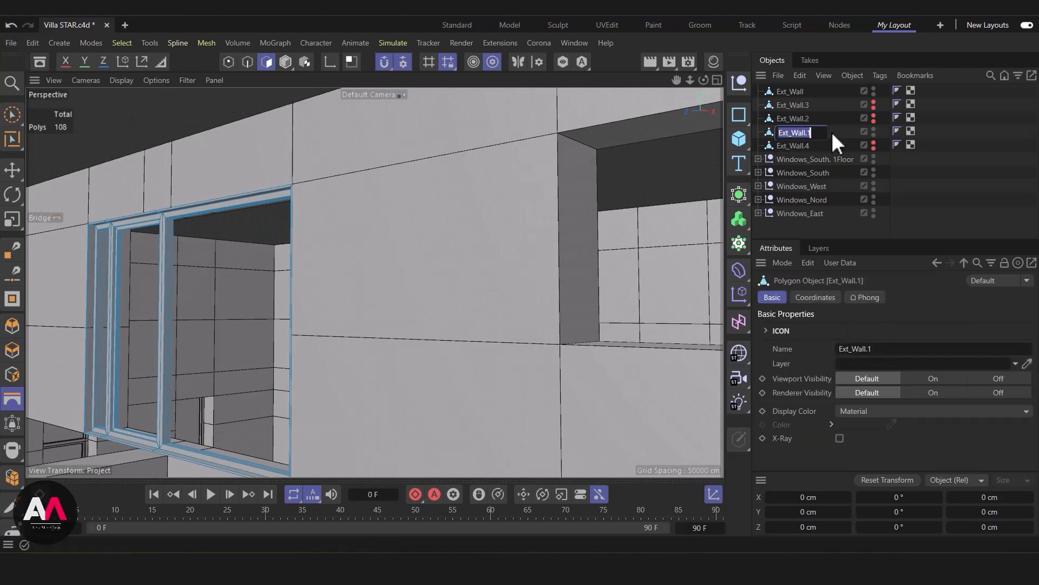
double_click(796, 132)
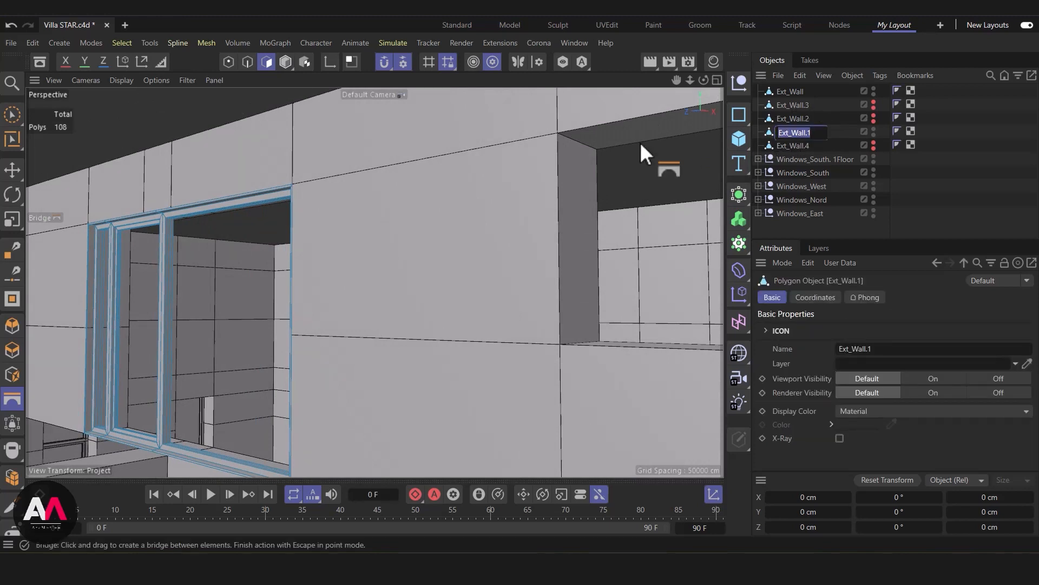
type("Frame")
key("Return")
double_click(797, 145)
type("GlassPart")
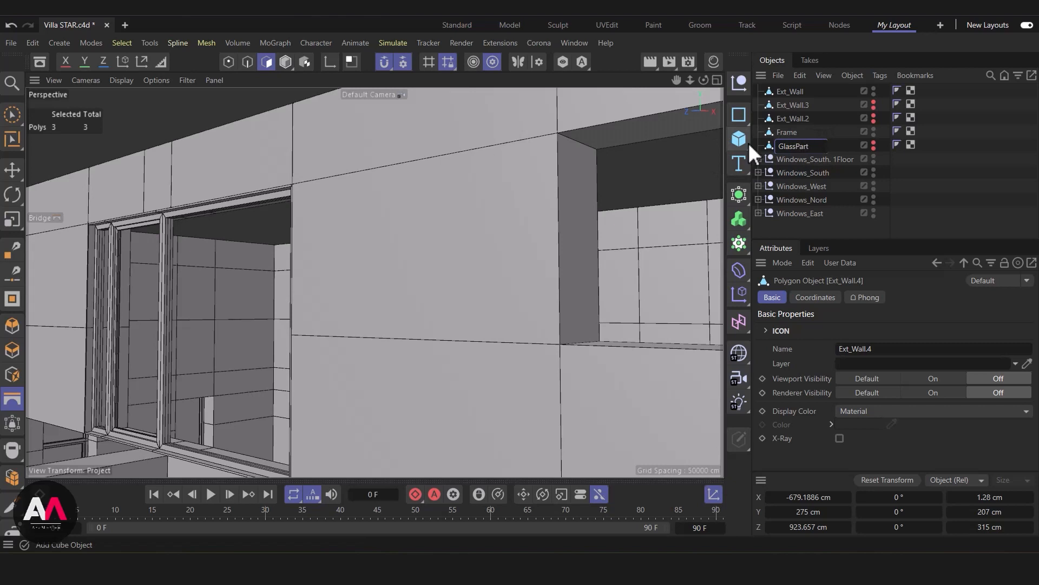
key("Return")
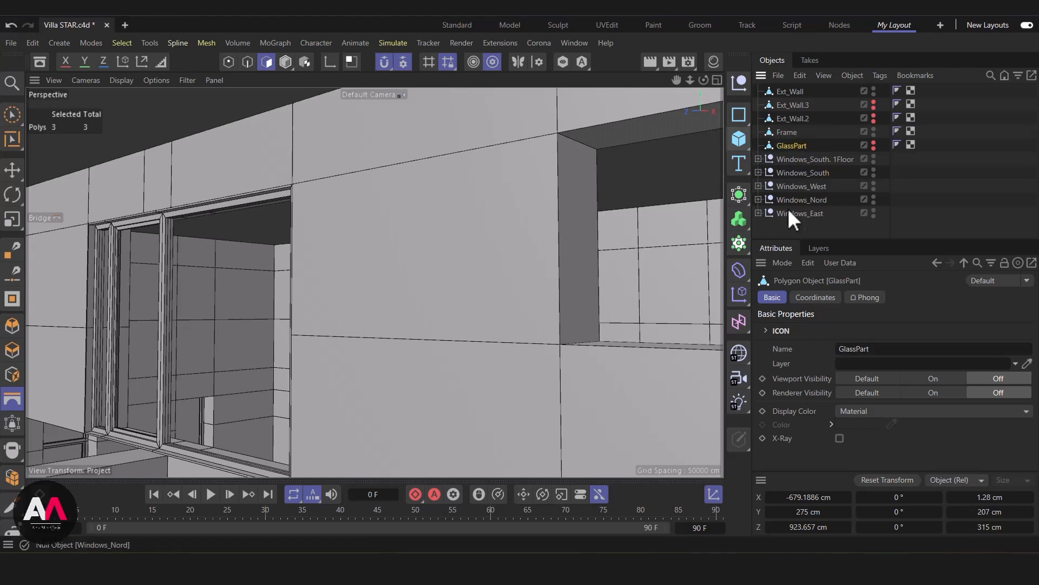
Group Frame and GlassPart under a null named Window_Door_West_1Floor
left_click(874, 148)
left_click(785, 131, "ctrl")
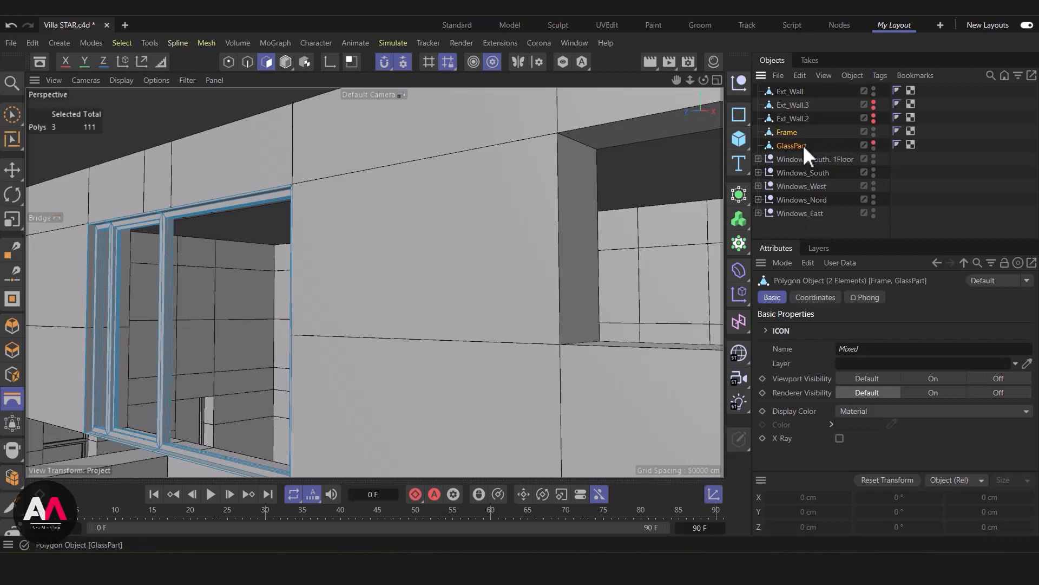
key("alt+g")
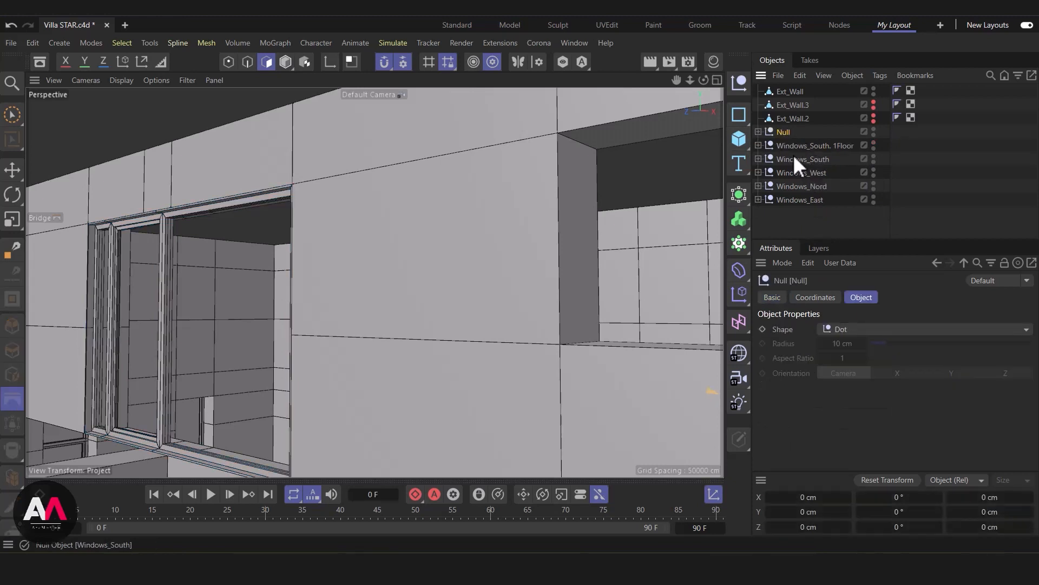
double_click(785, 132)
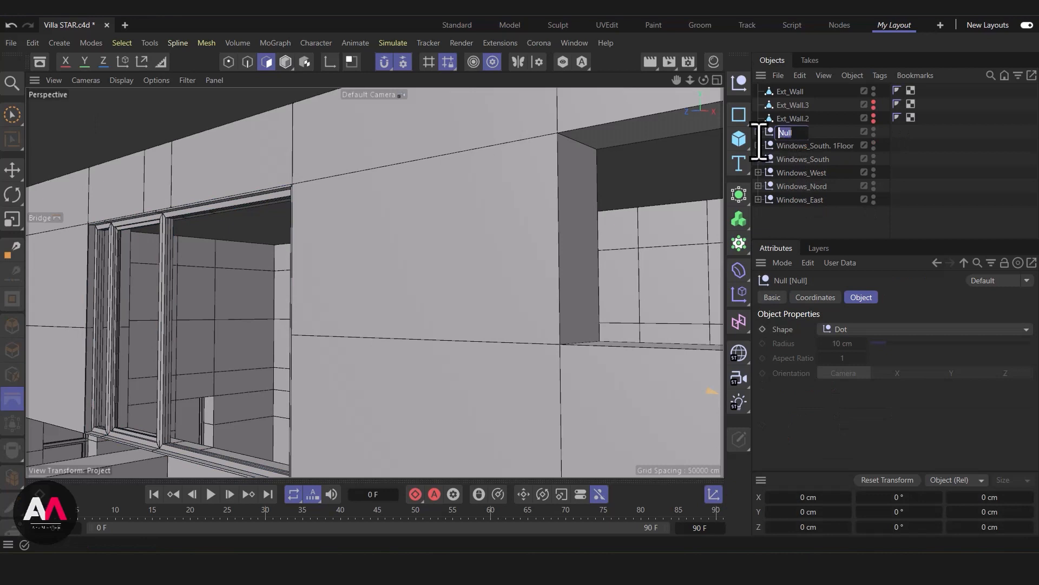
scroll(383, 315, "down", 4)
double_click(785, 131)
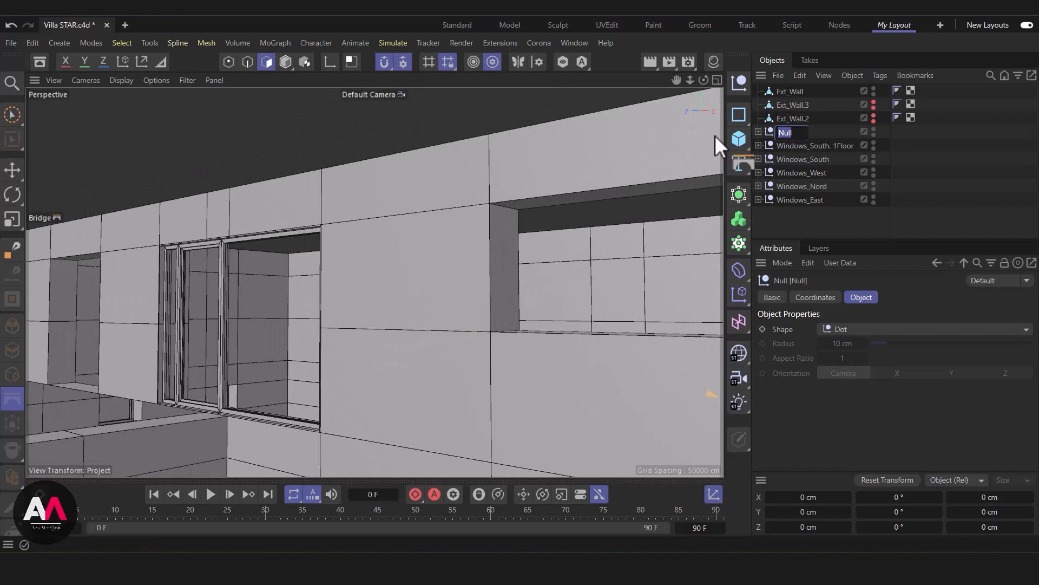
type("Windows_East_1Floor")
key("Return")
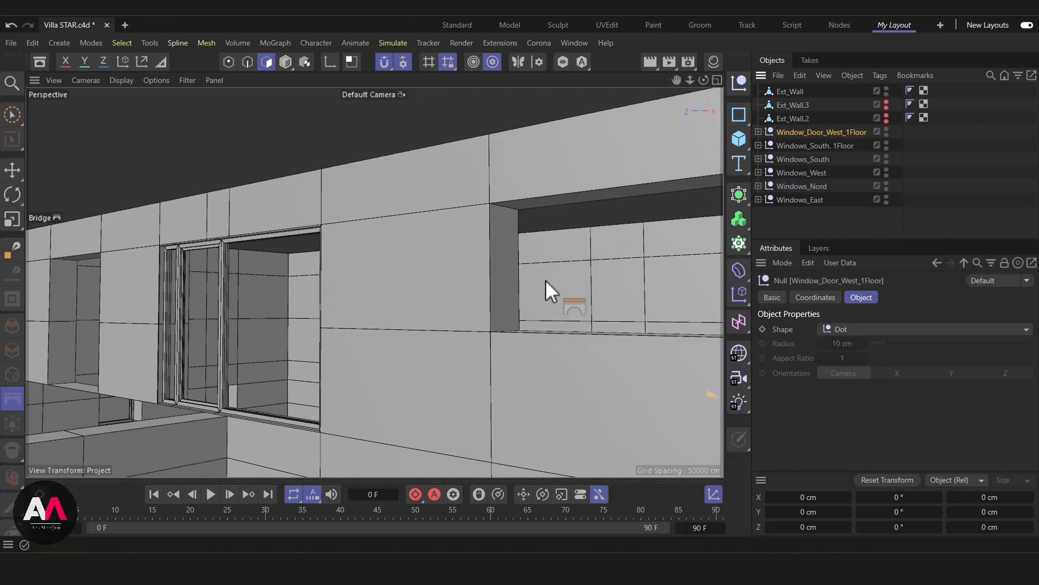
Expand the Window_Door_West_1Floor group and make its GlassPart object visible in the viewport
scroll(303, 303, "down", 3)
left_click_drag(298, 322, 421, 271, "alt")
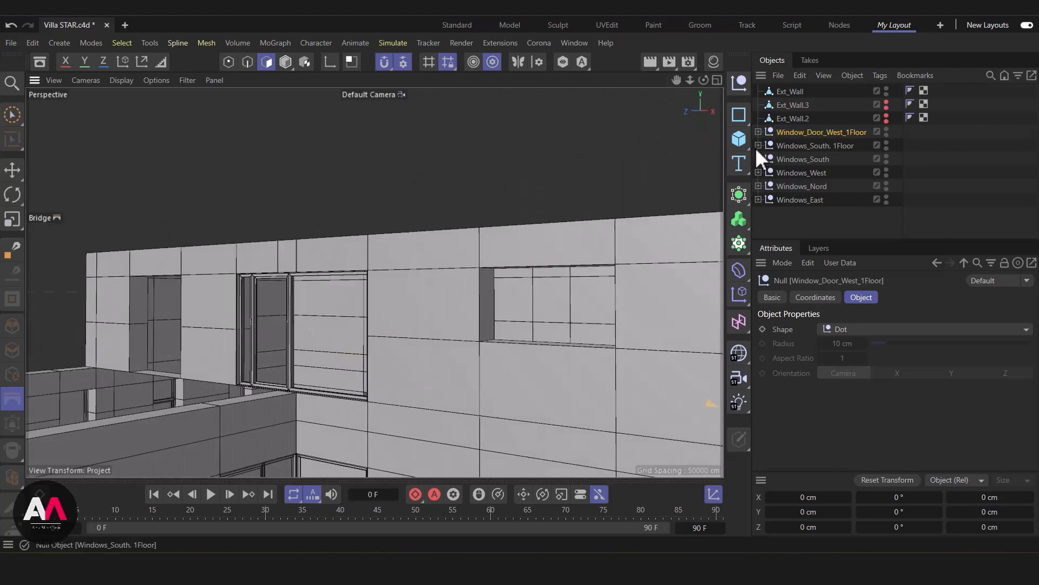
left_click(758, 132)
left_click(886, 155)
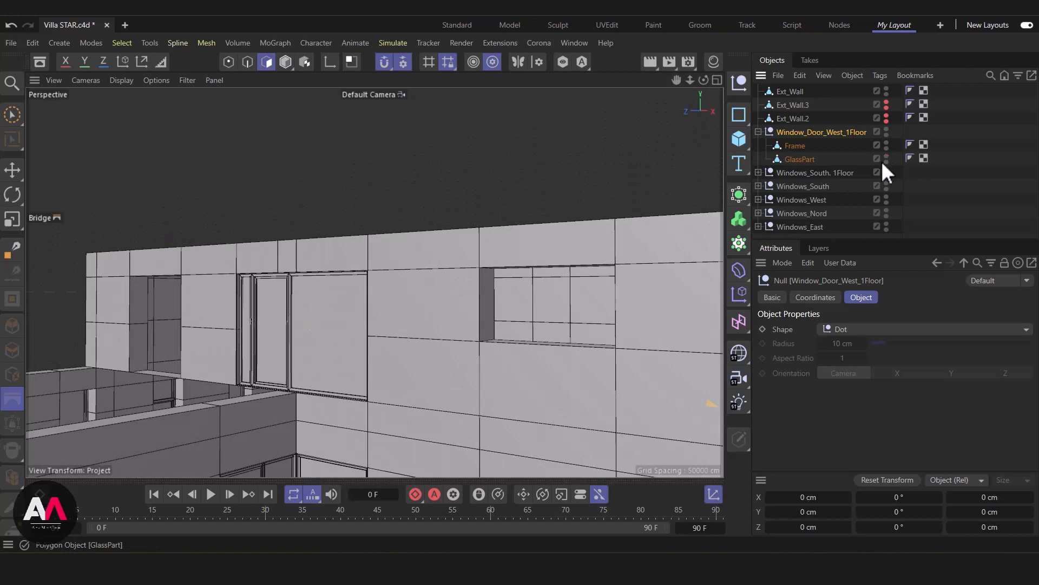
scroll(266, 352, "up", 3)
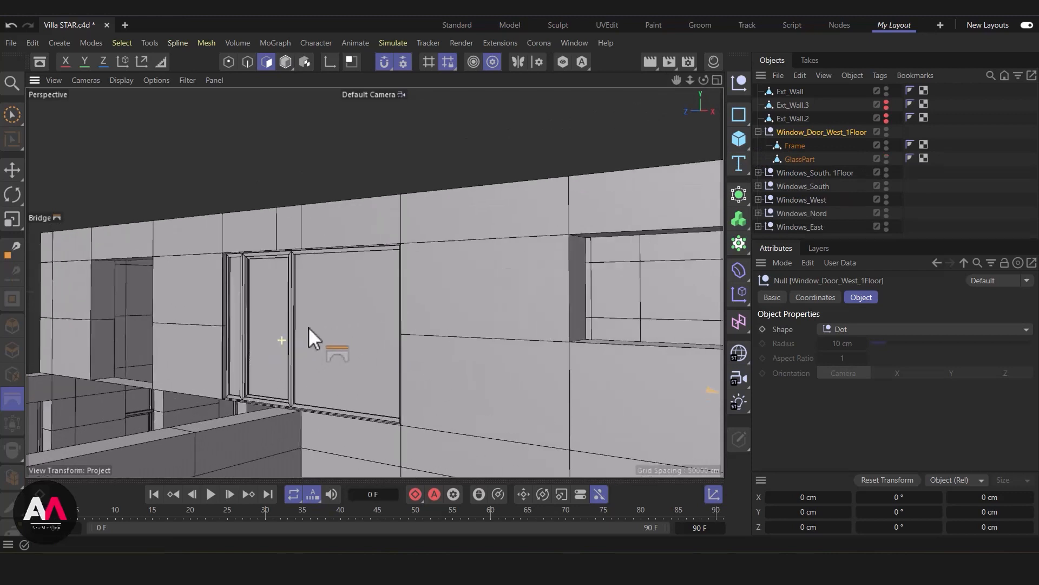
Move GlassPart's middle pane polygon about 0.3 cm along X within its frame, and collapse the window's group
left_click(800, 159)
scroll(362, 253, "up", 3)
left_click(9, 120)
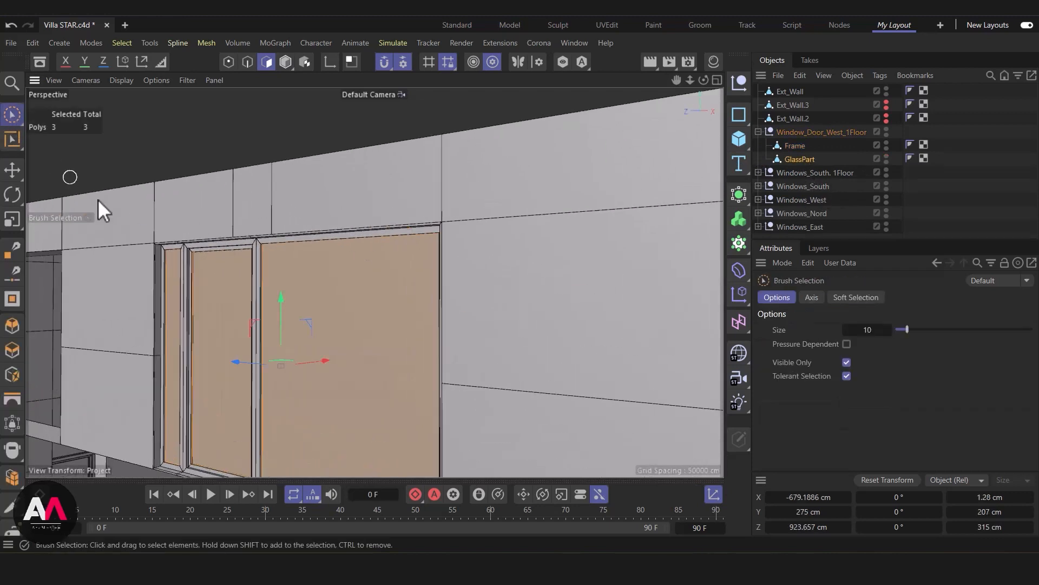
scroll(210, 288, "up", 4)
left_click(206, 268)
scroll(202, 276, "down", 3)
scroll(234, 306, "up", 3)
scroll(235, 306, "up", 5)
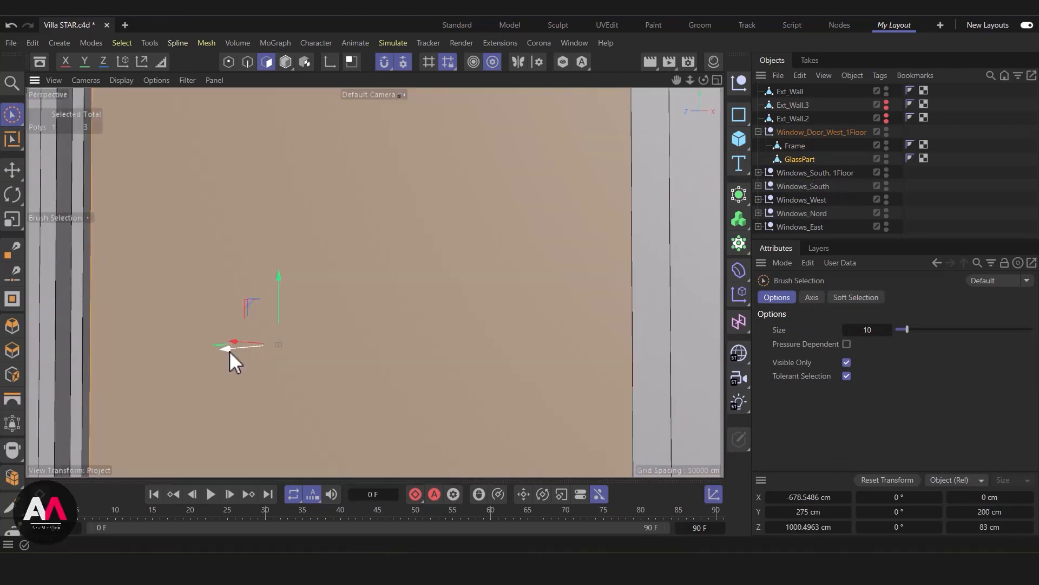
left_click_drag(230, 350, 232, 350)
scroll(169, 253, "down", 4)
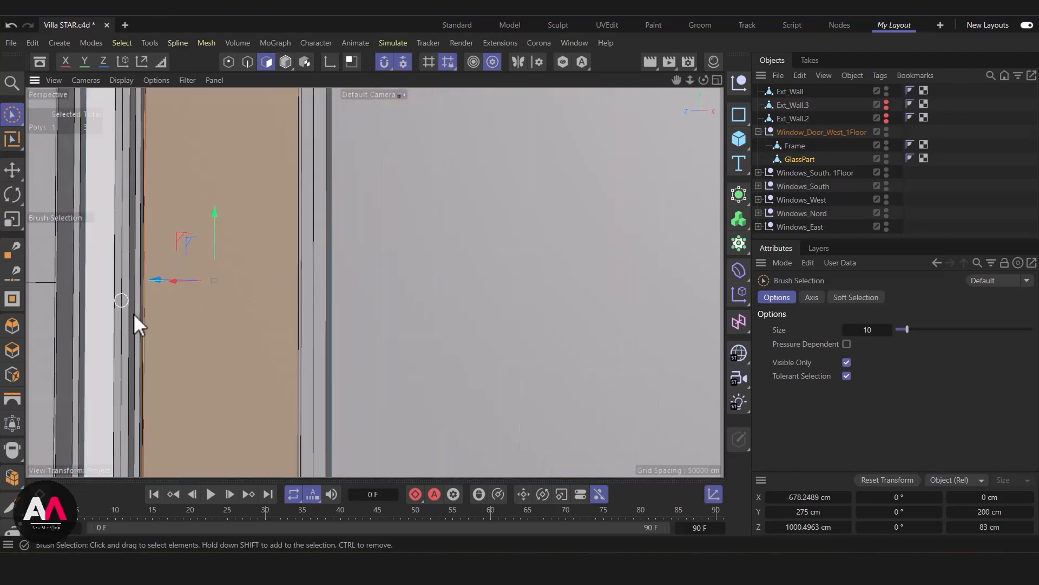
left_click_drag(122, 297, 242, 380, "alt")
scroll(179, 381, "down", 7)
left_click_drag(343, 371, 356, 330, "alt")
scroll(408, 340, "down", 3)
left_click(759, 132)
left_click(844, 134)
Examine the villa's exterior walls and the windows on both floors from several sides
left_click_drag(226, 298, 403, 292, "alt")
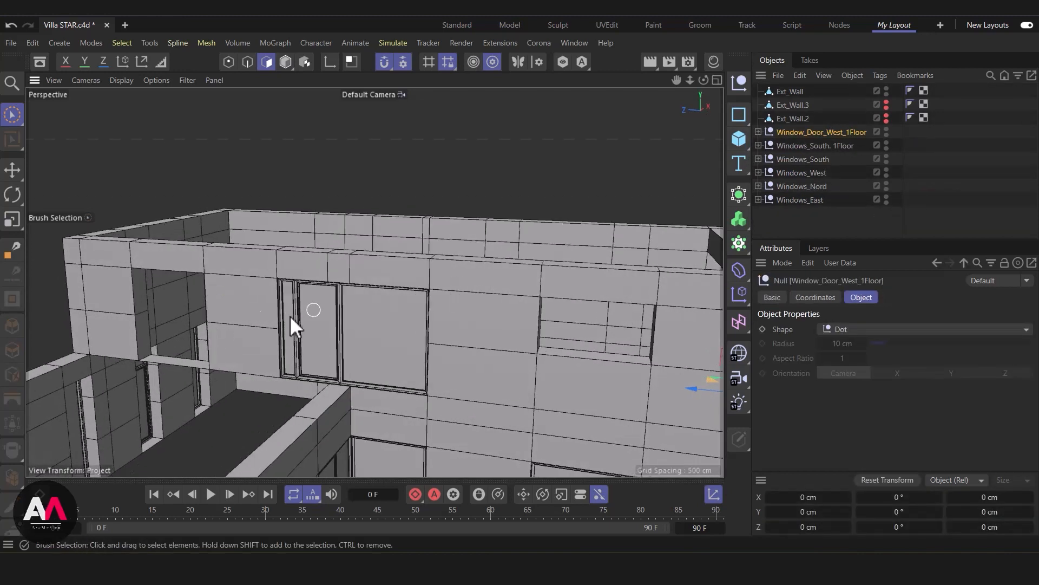
scroll(380, 329, "down", 5)
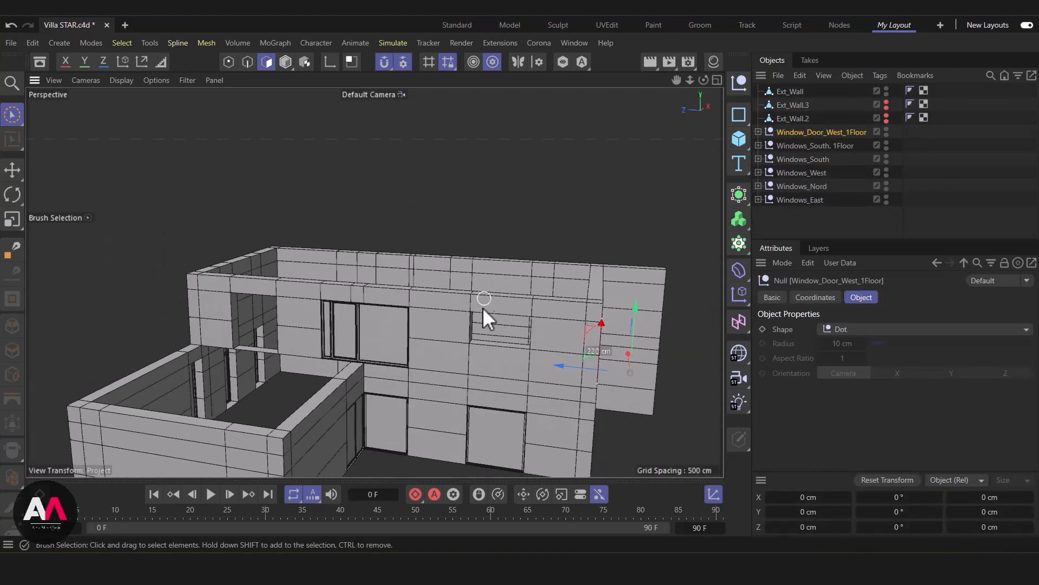
left_click_drag(265, 323, 359, 305, "alt")
left_click_drag(243, 317, 482, 412, "alt")
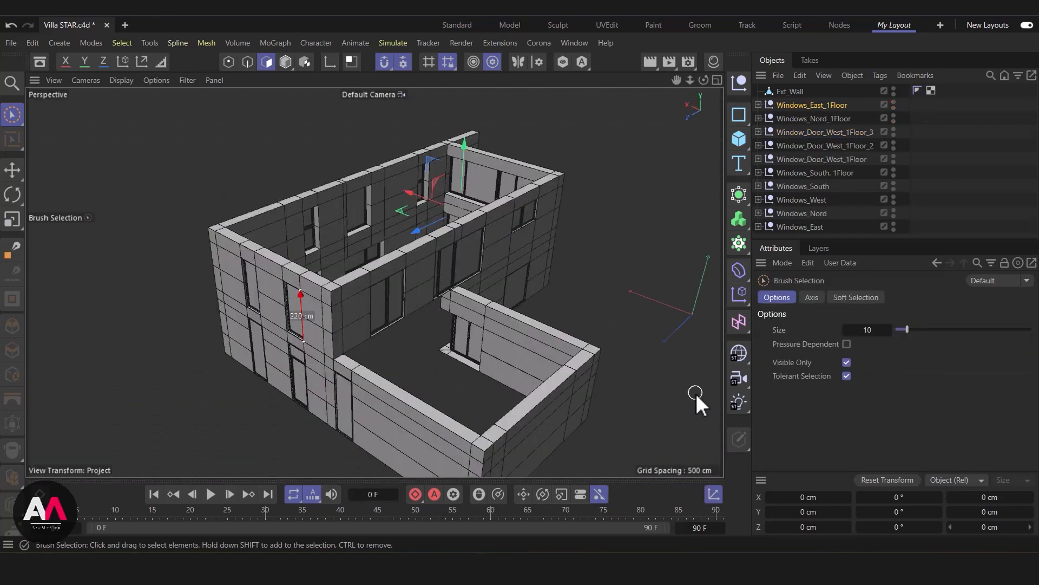
left_click_drag(504, 245, 410, 350, "alt")
left_click_drag(347, 279, 519, 241, "alt")
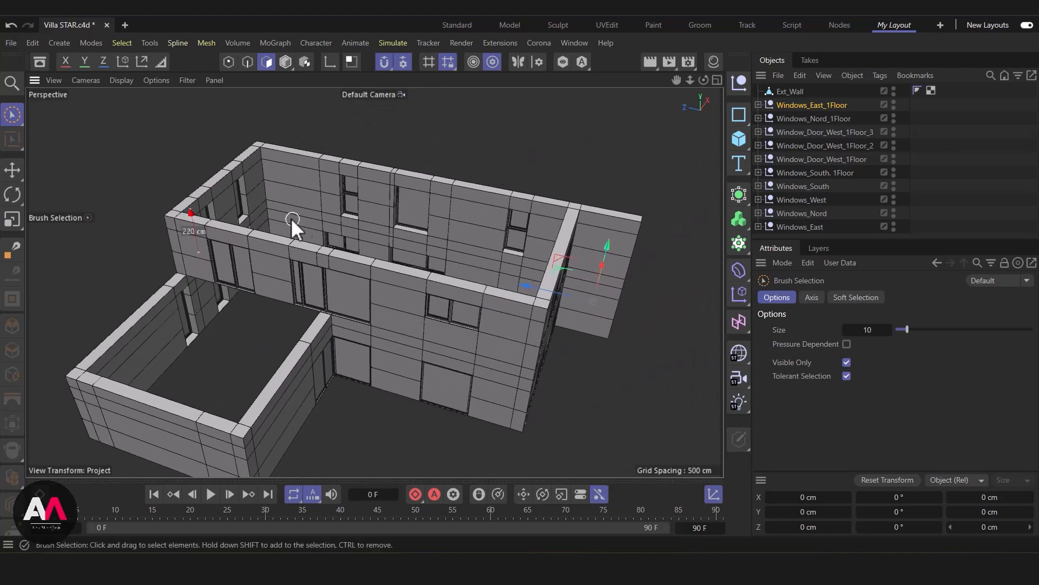
left_click_drag(415, 261, 699, 144, "alt")
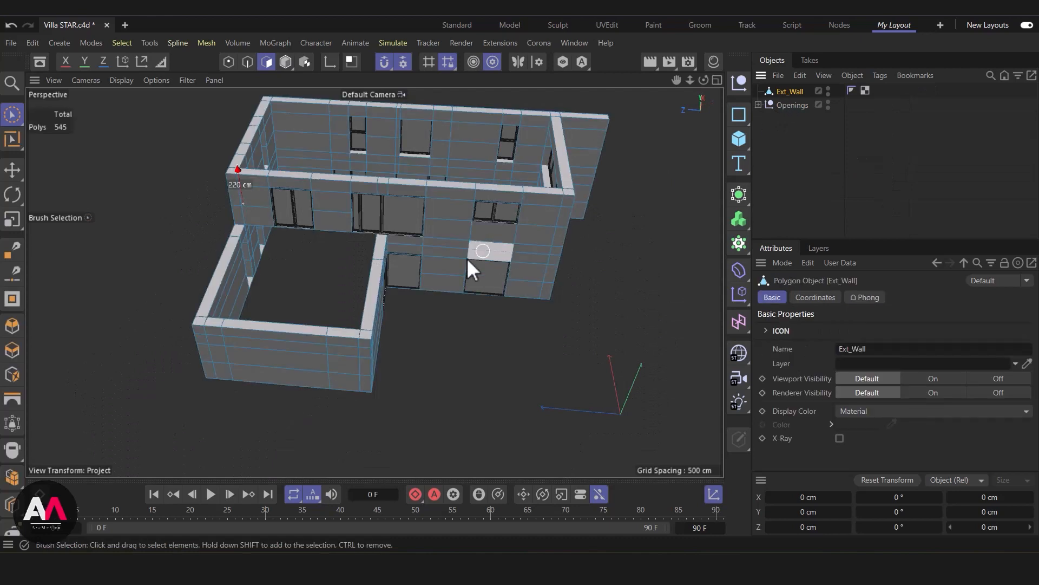
middle_click_drag(416, 356, 322, 327, "alt")
scroll(321, 327, "up", 4)
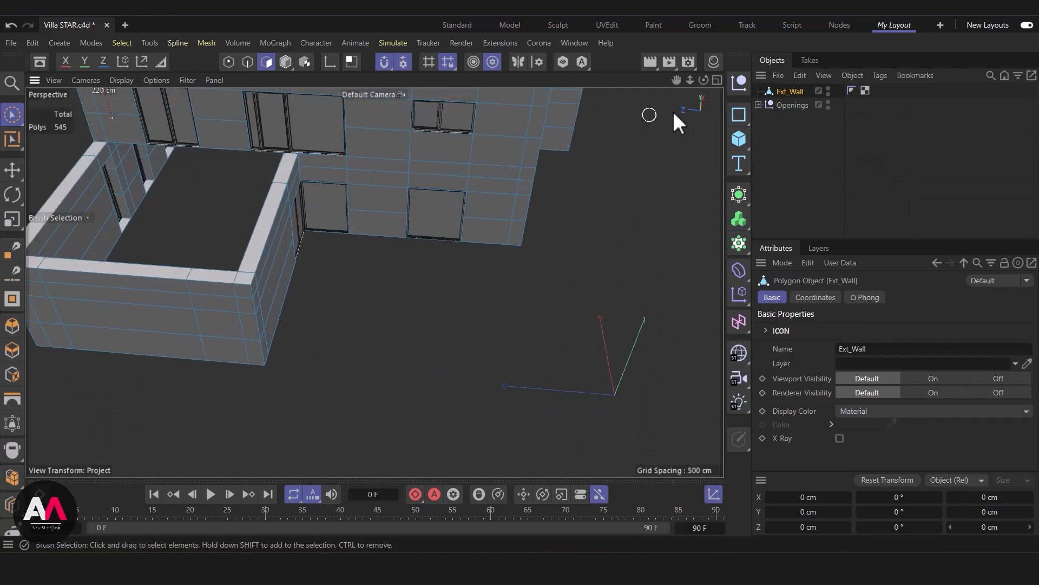
left_click_drag(374, 282, 328, 274, "alt")
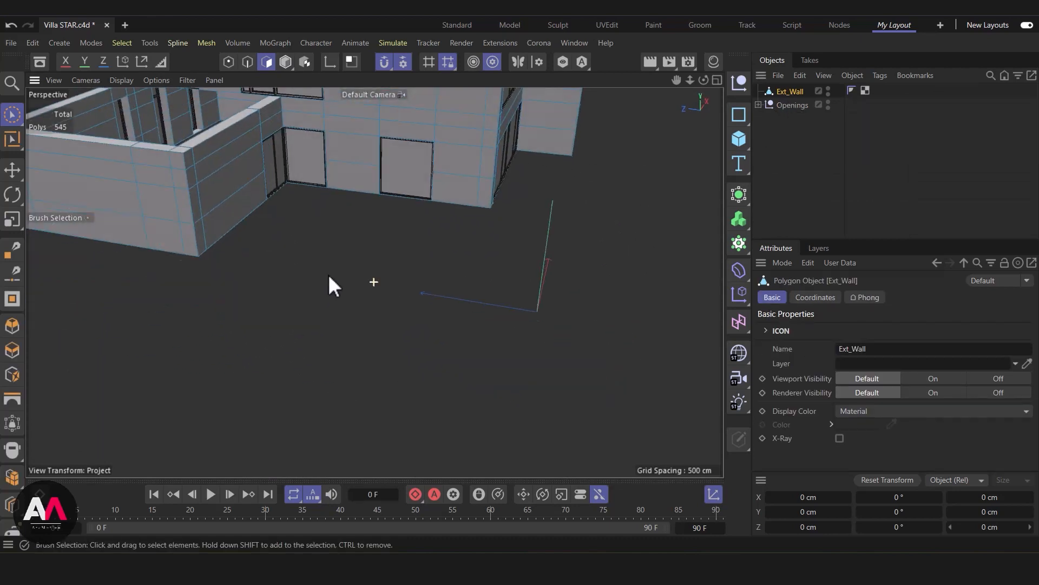
Switch Ext_Wall to edge editing and isolate it in the viewport with Viewport Solo
left_click(248, 62)
middle_click_drag(287, 222, 411, 314, "alt")
scroll(411, 314, "up", 5)
left_click_drag(373, 281, 384, 300, "alt")
left_click_drag(432, 342, 412, 381, "alt")
scroll(411, 381, "down", 5)
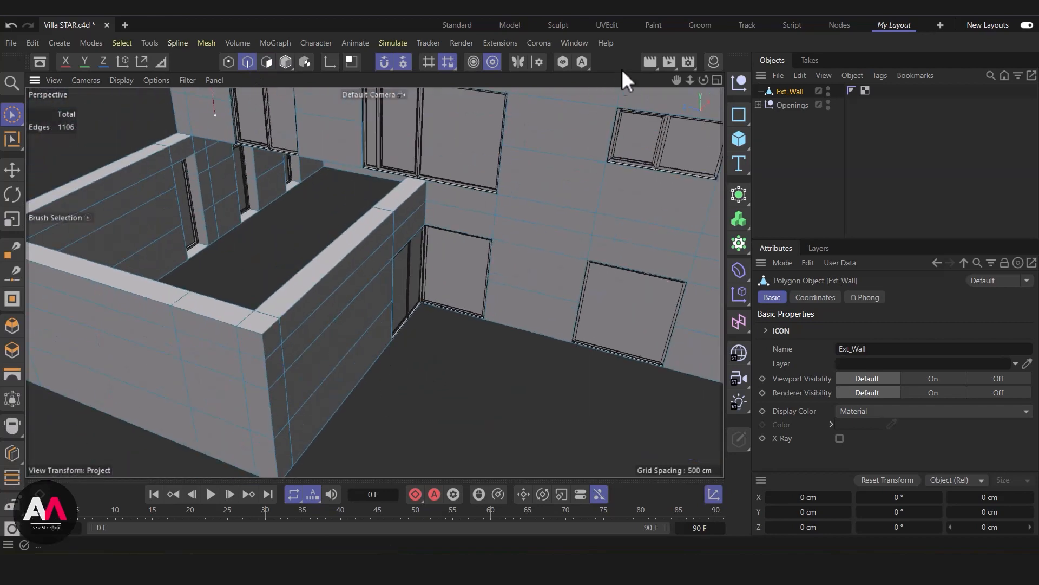
left_click(563, 62)
scroll(351, 274, "down", 7)
left_click_drag(428, 342, 367, 387, "alt")
Select all edges along Ext_Wall's base with Rectangle Selection in the Front view
key("u")
key("l")
scroll(366, 317, "up", 5)
scroll(362, 330, "down", 2)
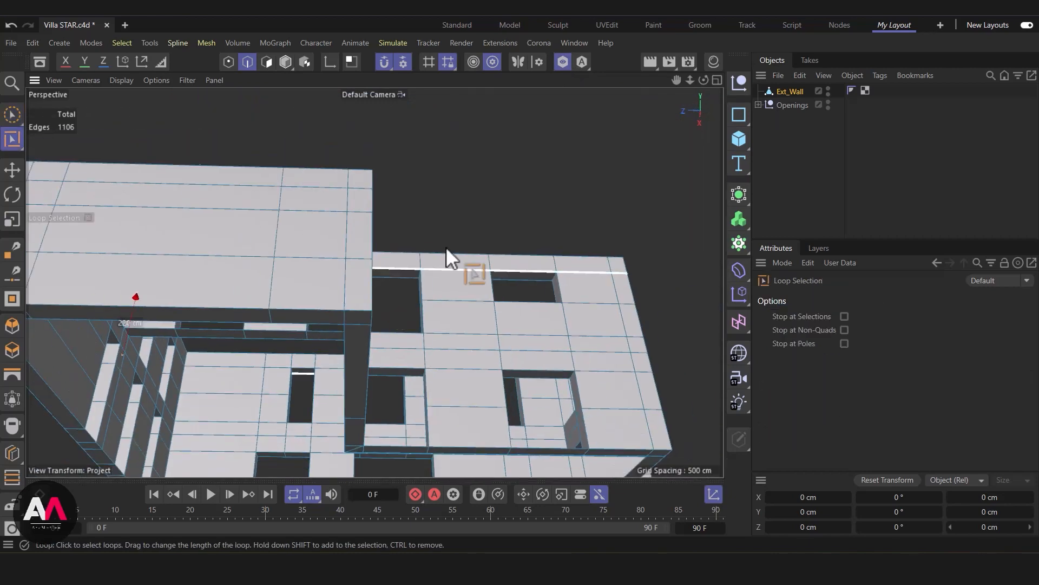
left_click(718, 80)
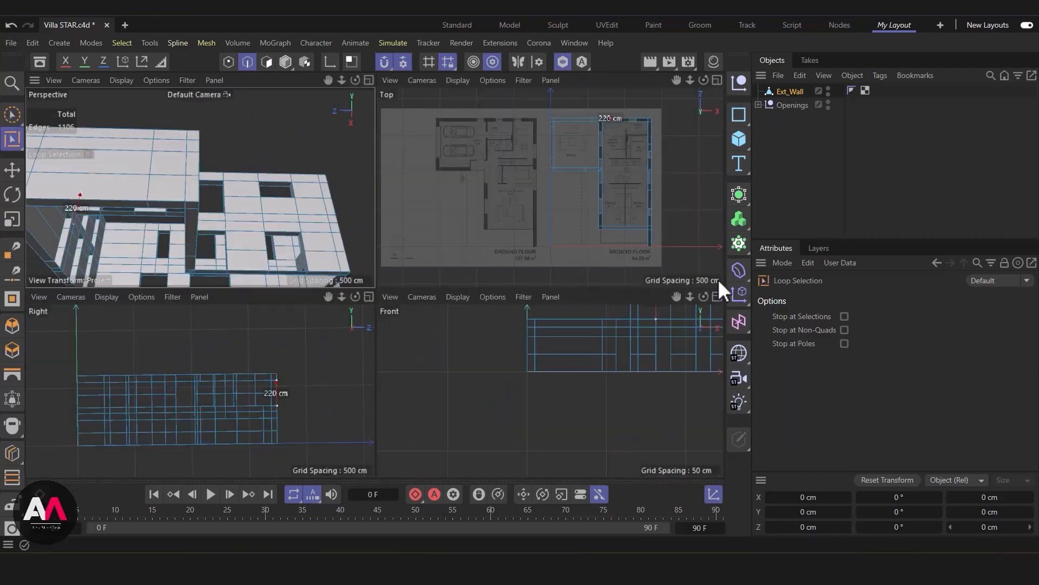
left_click(719, 297)
scroll(408, 261, "down", 6)
middle_click_drag(518, 173, 460, 230, "alt")
scroll(460, 229, "up", 4)
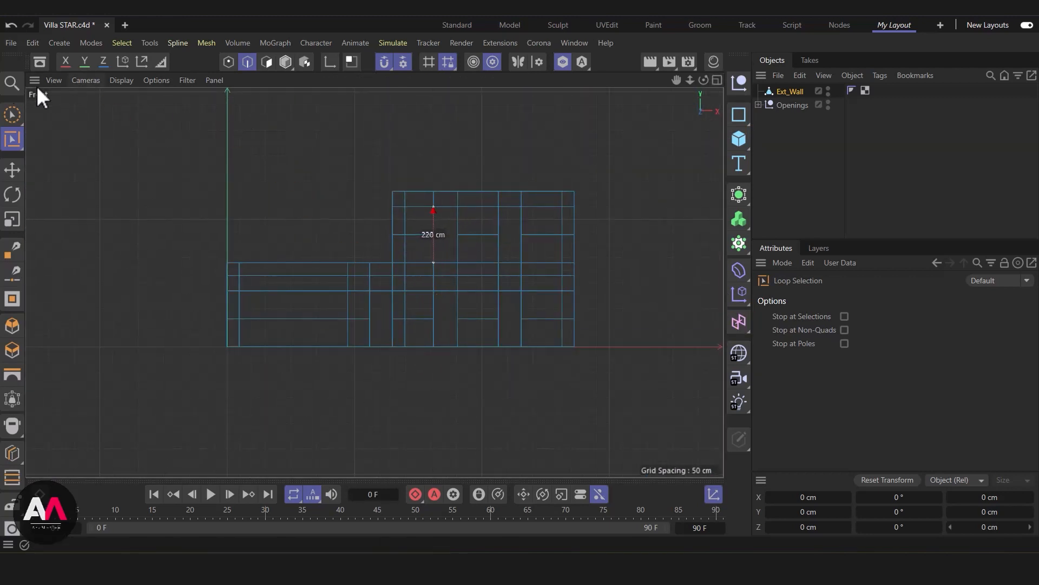
left_click_drag(7, 120, 96, 165)
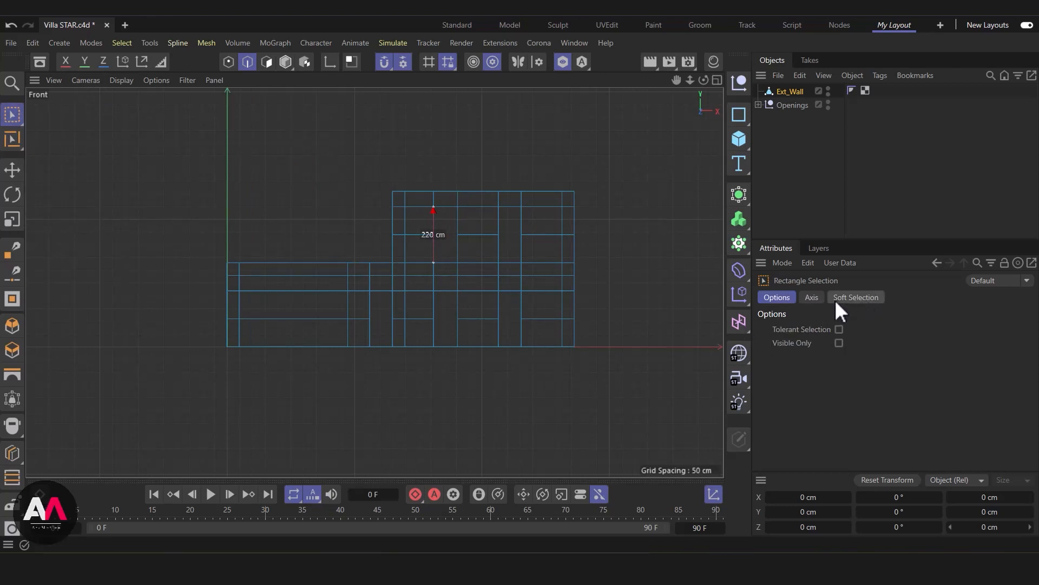
left_click_drag(596, 339, 163, 357)
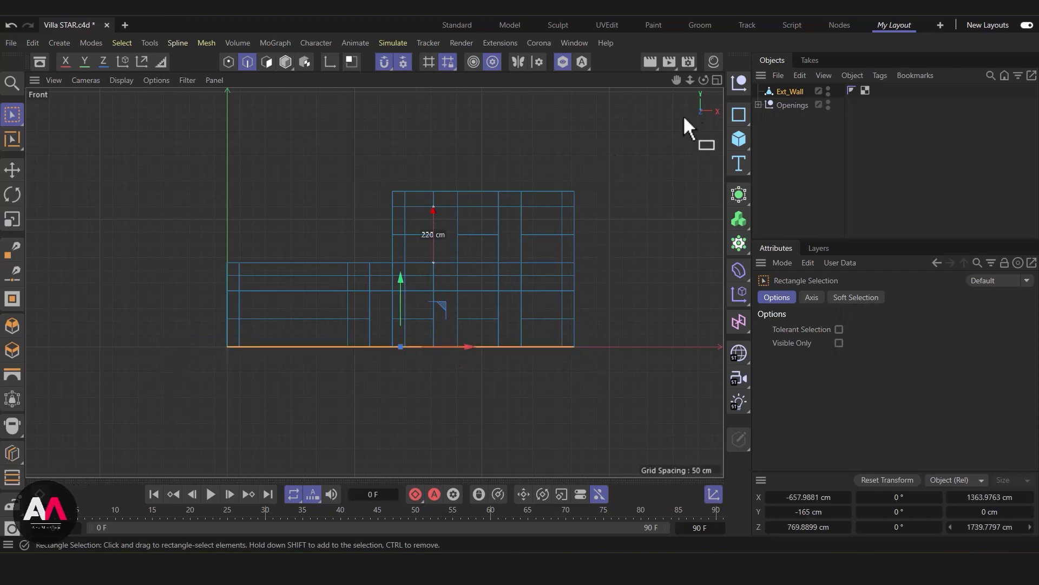
Deselect the inner and crossing base edges around the single-storey terrace part with Brush Selection in the Perspective view
left_click(717, 81)
left_click(368, 80)
left_click_drag(392, 203, 360, 262, "alt")
scroll(374, 276, "up", 4)
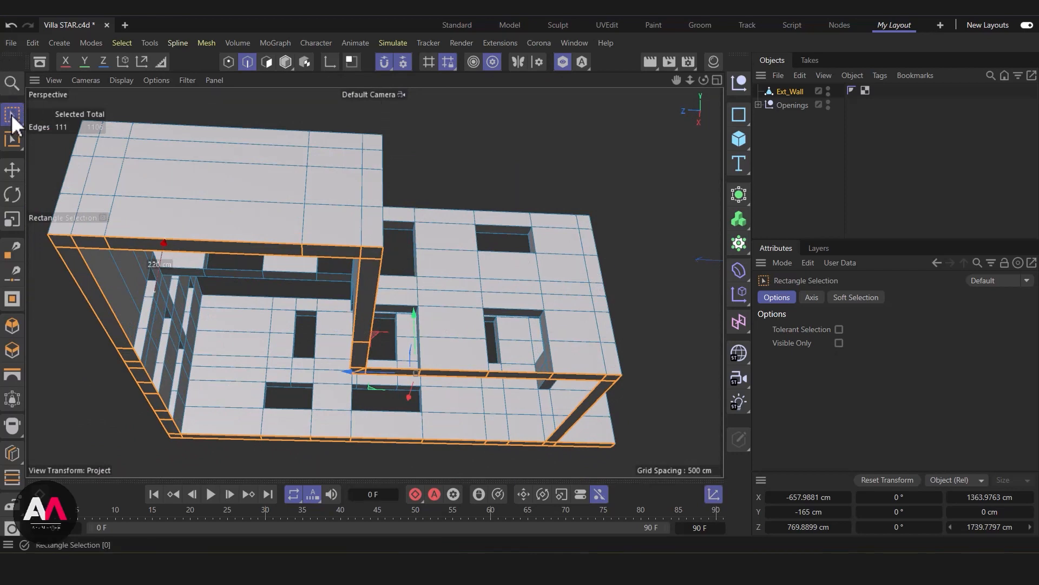
left_click_drag(11, 114, 45, 136)
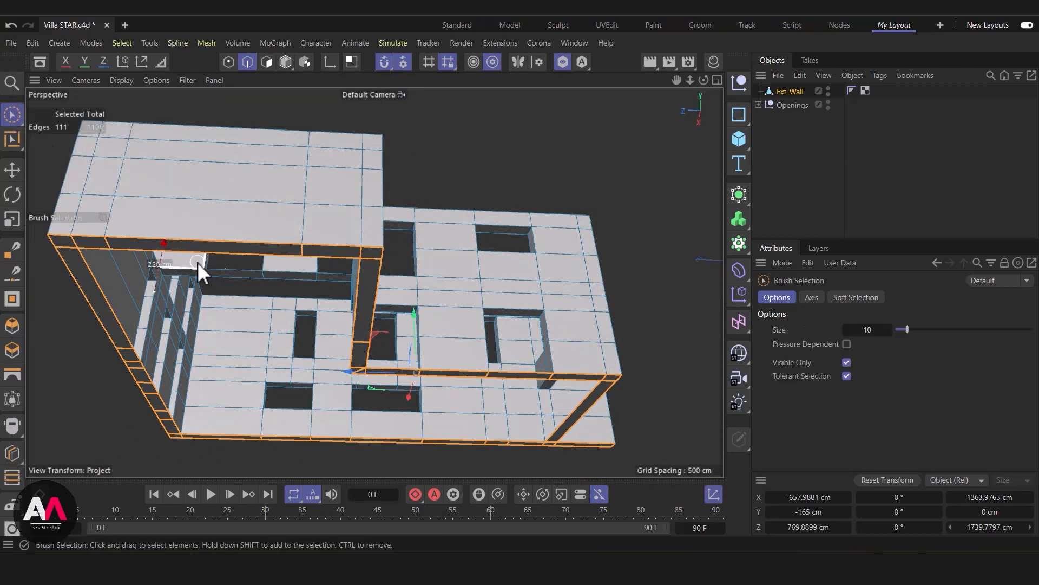
scroll(352, 262, "up", 5)
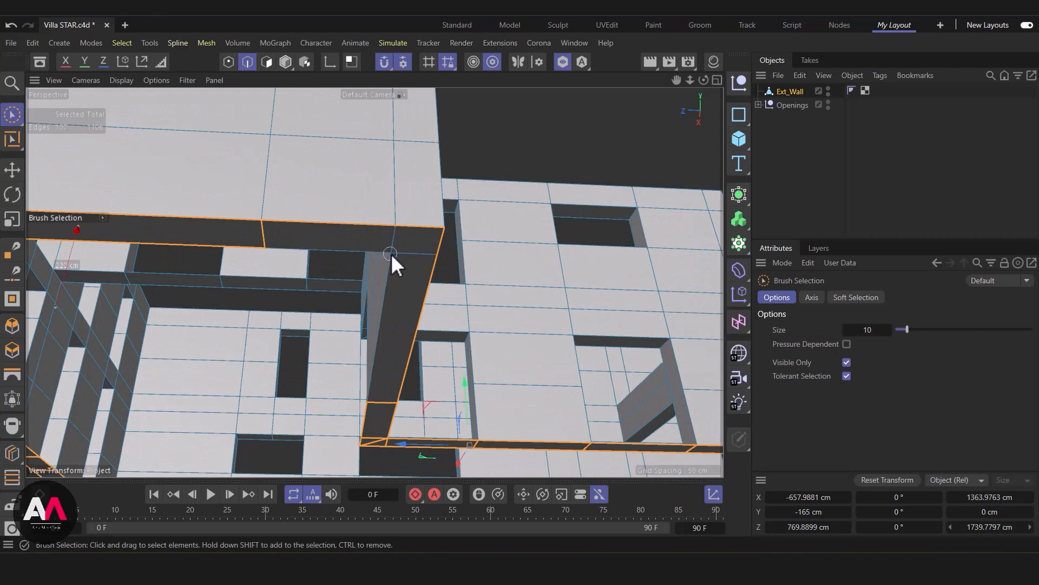
mouse_move(373, 325)
left_mouse_down("ctrl")
mouse_move(365, 457)
mouse_move(415, 464)
left_mouse_up("ctrl")
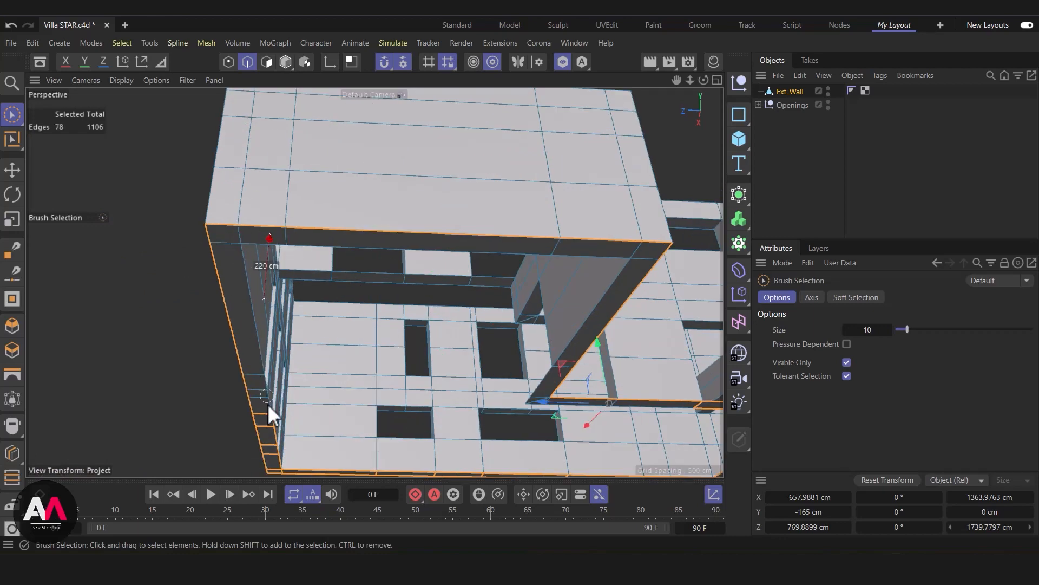
Deselect the remaining inner and crossing base edges of Ext_Wall, keeping only its outer outline selected
left_click_drag(269, 413, 322, 424, "alt")
scroll(378, 352, "up", 5)
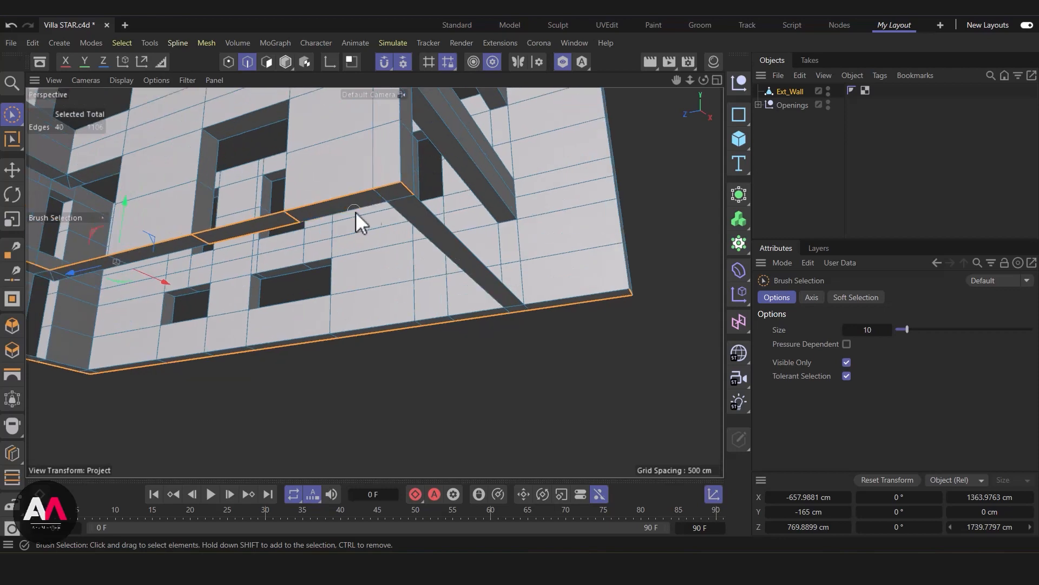
left_click(295, 220, "ctrl")
left_click_drag(372, 281, 253, 223, "alt")
left_click_drag(439, 199, 355, 230, "alt")
left_click(262, 135, "ctrl")
scroll(278, 208, "down", 5)
scroll(353, 228, "up", 3)
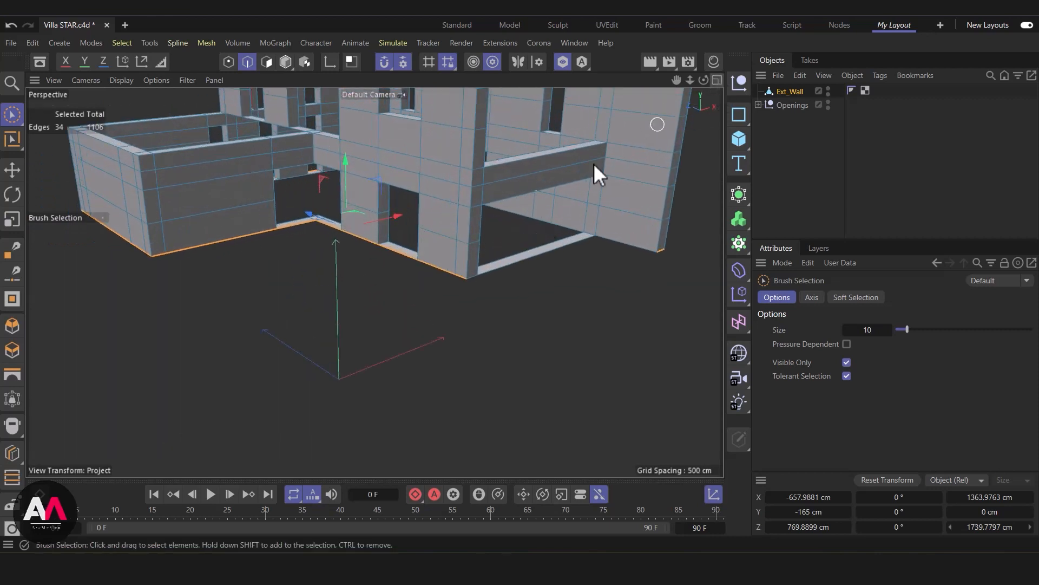
Convert the selected outline edges with Edge to Spline and move the spline out of Ext_Wall to the top of the hierarchy
middle_click_drag(405, 261, 395, 306, "alt")
left_click_drag(342, 268, 515, 167, "alt")
right_click(384, 189)
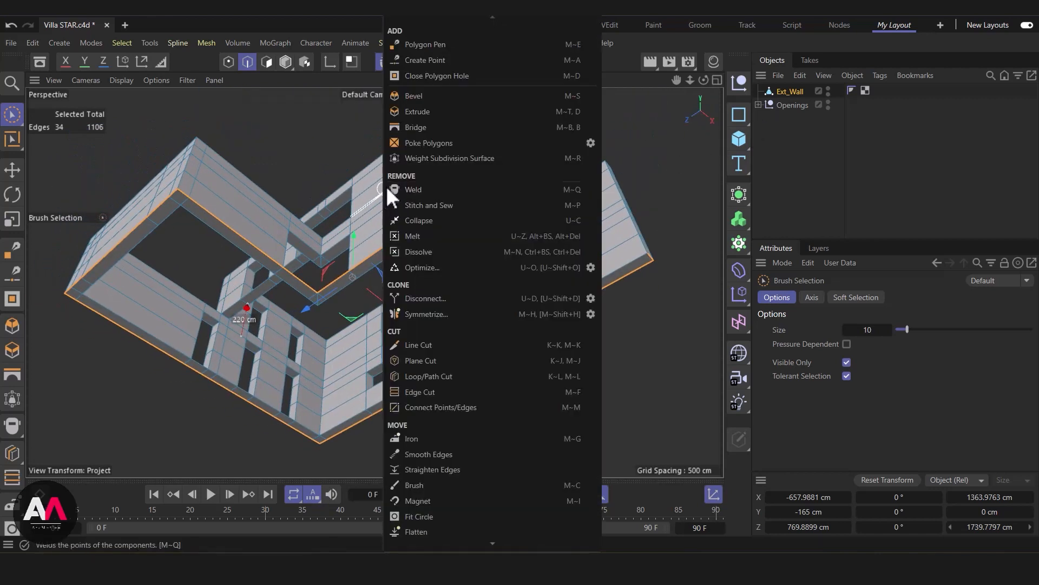
mouse_move(449, 541)
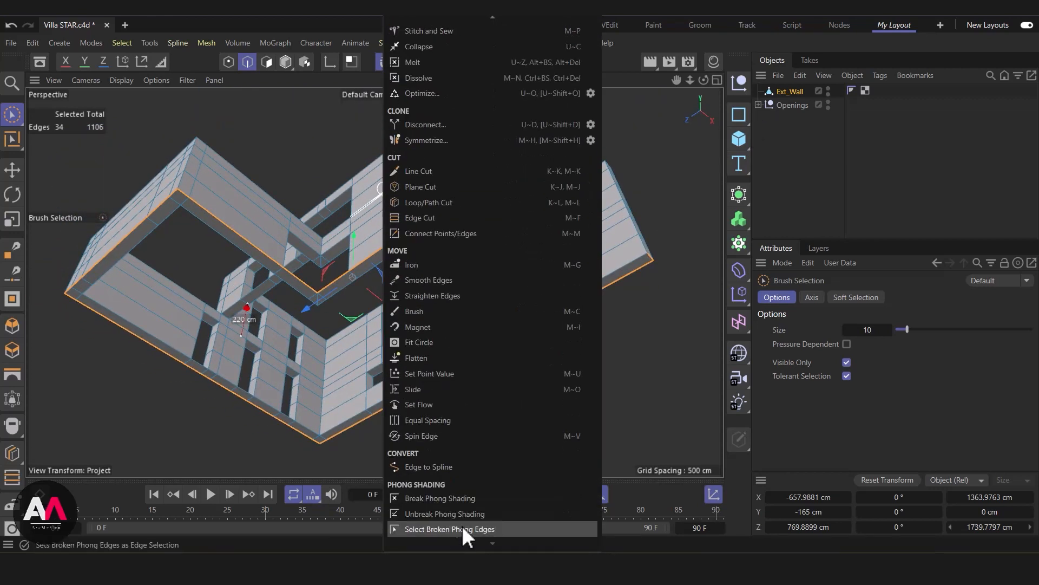
left_click(425, 467)
left_click(758, 91)
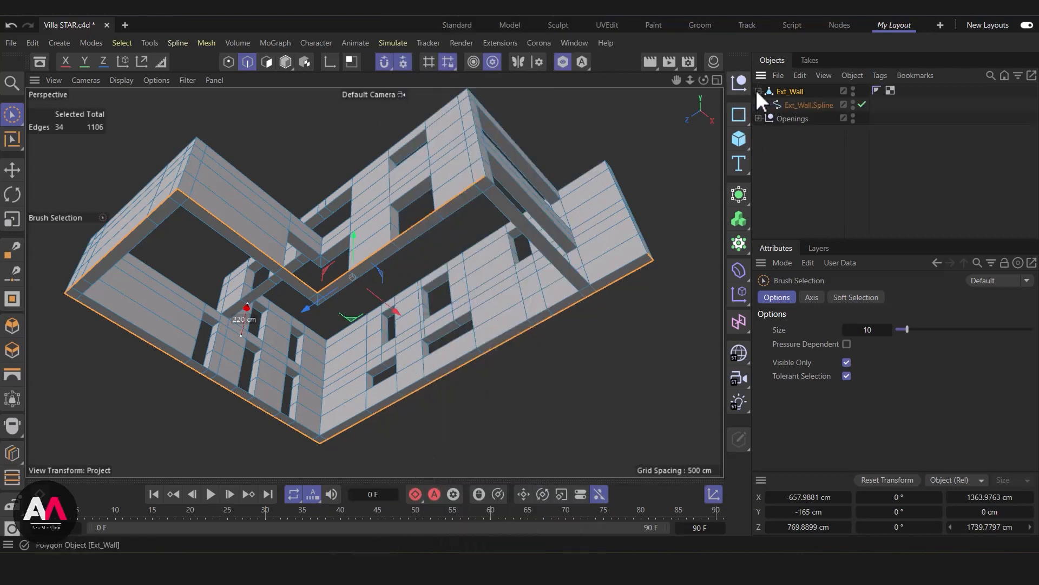
mouse_move(791, 105)
left_mouse_down()
mouse_move(801, 114)
mouse_move(793, 91)
left_mouse_up()
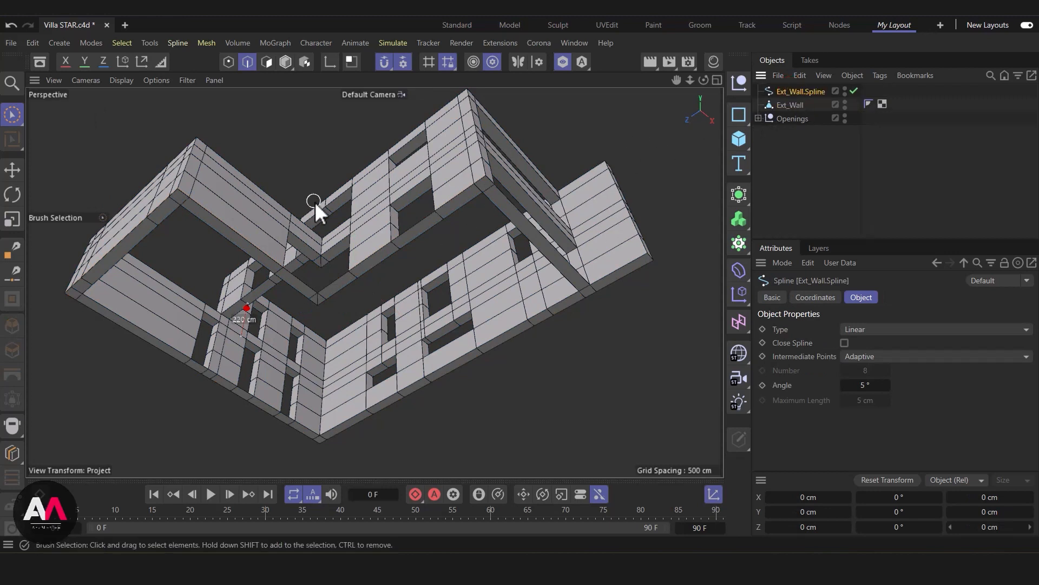
Switch Ext_Wall.Spline to point editing, isolate it with Viewport Solo and show it in the Top view
middle_click_drag(315, 203, 306, 234, "alt")
left_click(228, 62)
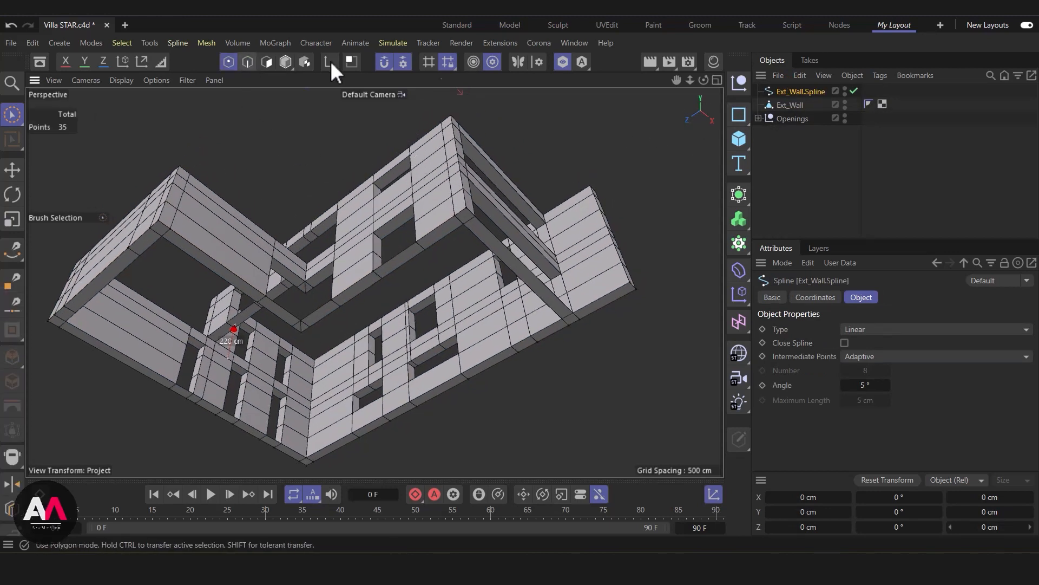
left_click(563, 62)
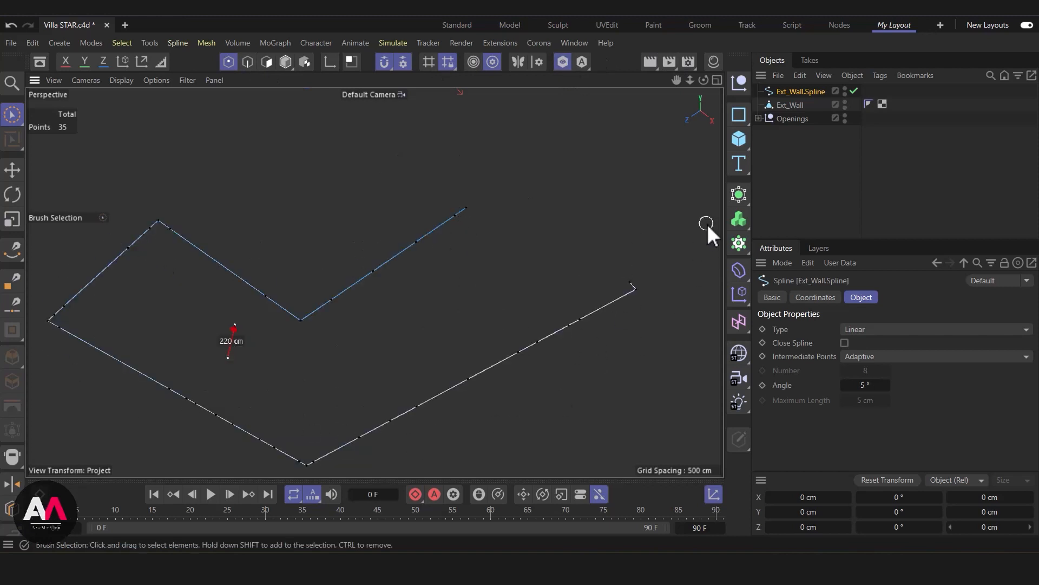
left_click(717, 80)
left_click(716, 80)
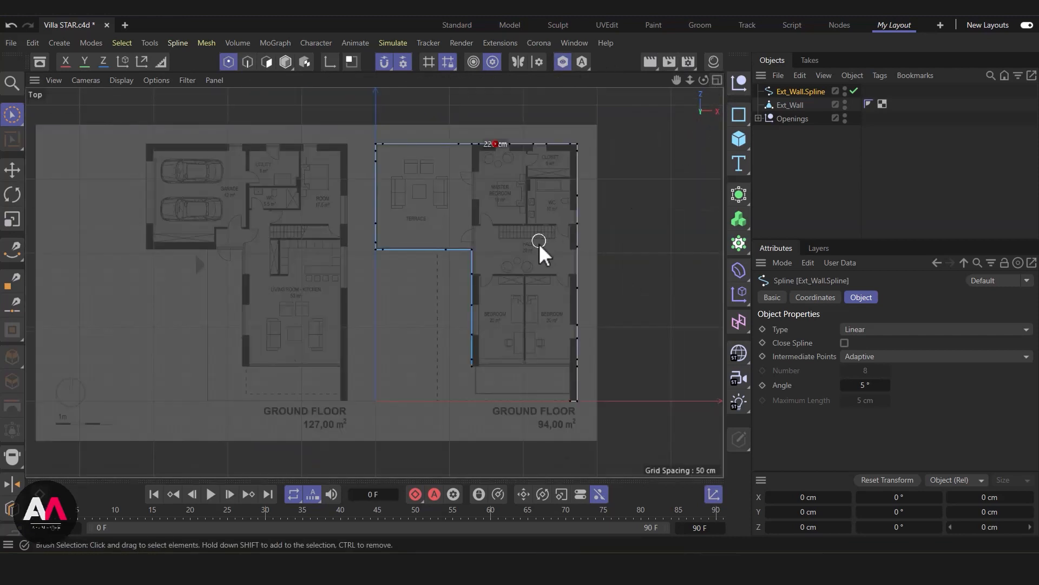
Select the spline points along the bedroom wall's outer side and shift them about 230 cm along negative X to the plan's dashed line
scroll(546, 388, "up", 5)
scroll(474, 313, "down", 3)
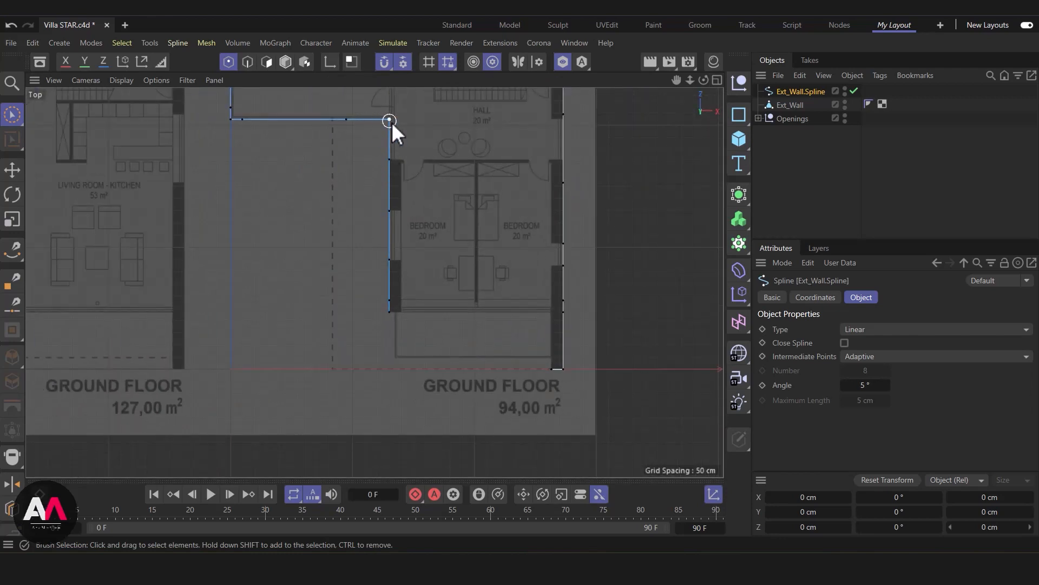
left_click(389, 120)
left_click_drag(391, 345, 348, 122)
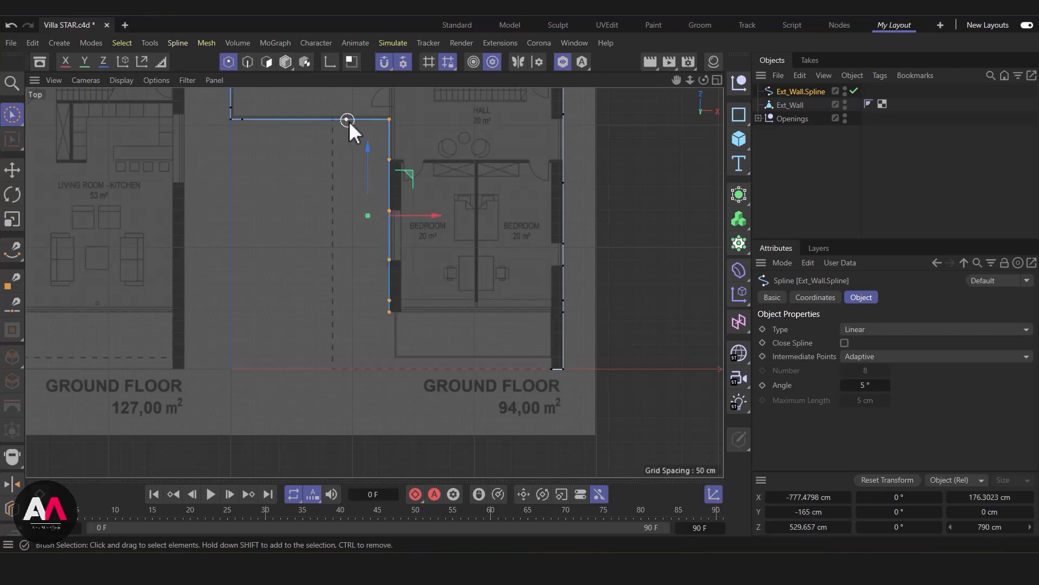
left_click_drag(433, 217, 376, 213)
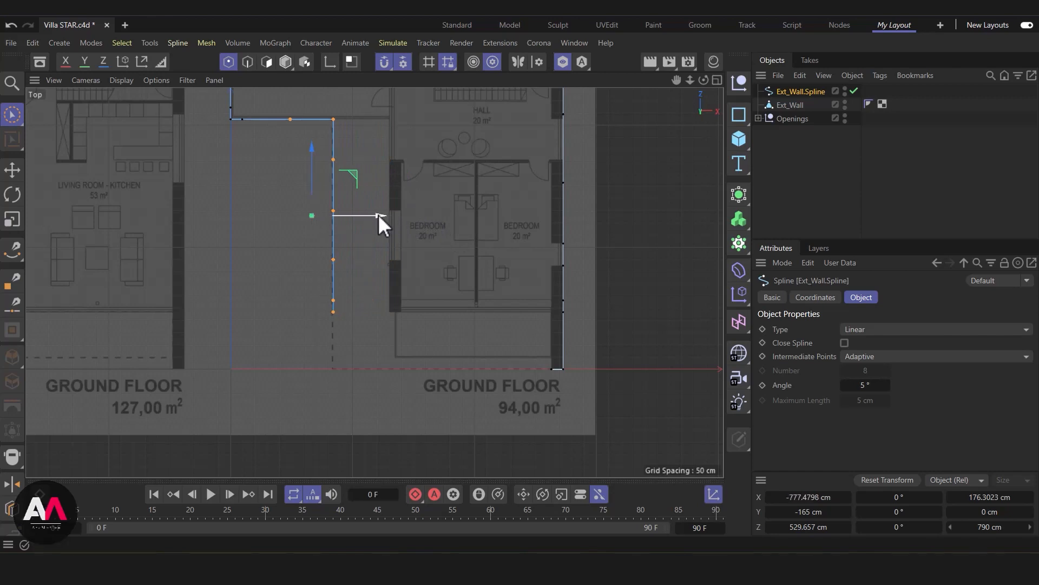
scroll(336, 184, "up", 2)
left_click_drag(362, 226, 362, 226)
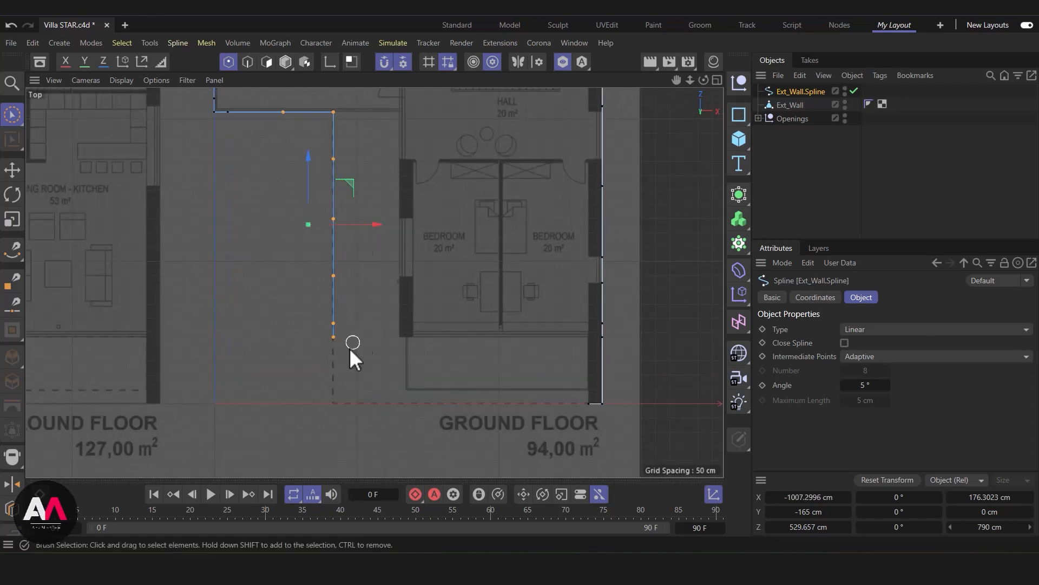
Set the shifted side's end point to Z -100 cm, matching the Z of the spline's opposite end point
left_click(589, 406)
left_click(812, 527)
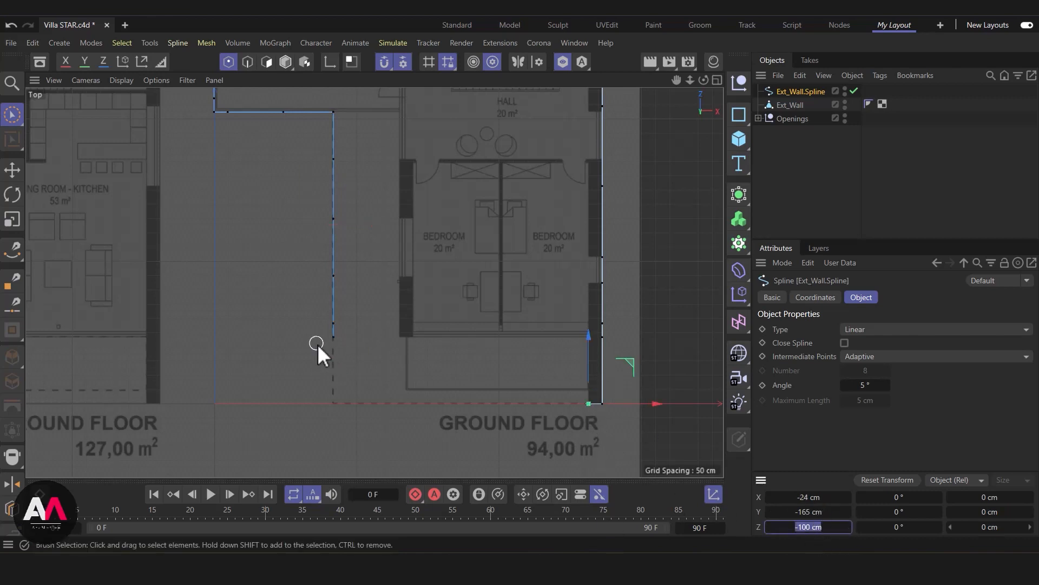
left_click(334, 338)
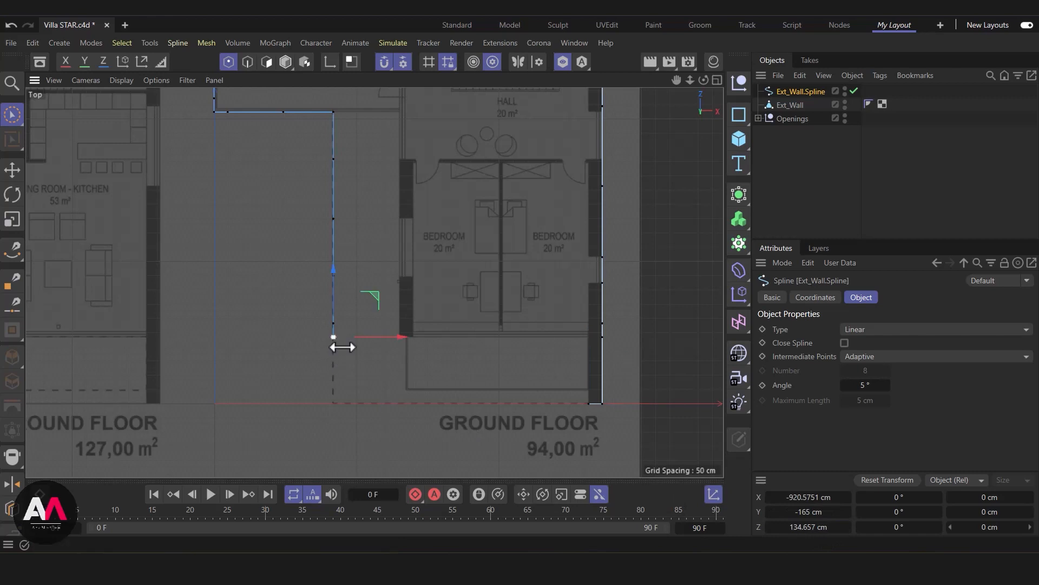
left_click(803, 527)
type("-10 cm")
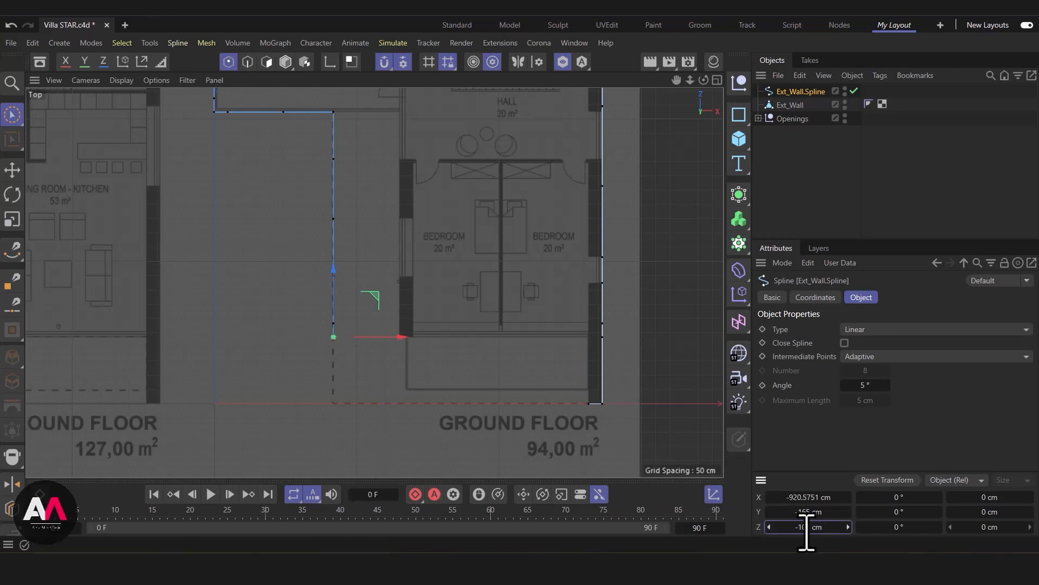
key("Return")
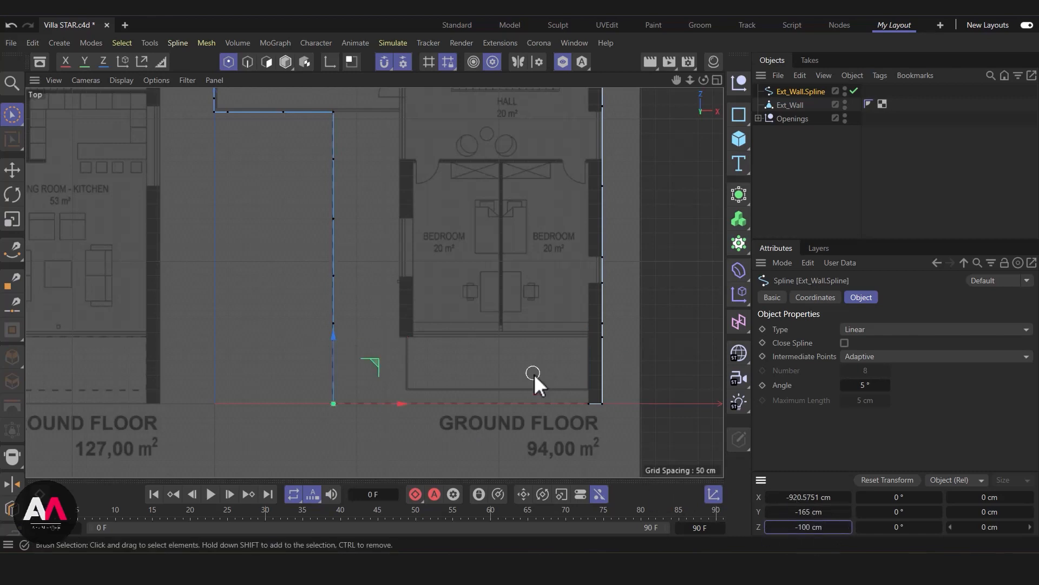
Move the spline's other end point along X to about -868 cm, near the shifted corner, and enable Close Spline
scroll(548, 423, "up", 3)
left_click(606, 404)
left_click_drag(678, 402, 329, 430)
scroll(298, 405, "up", 2)
left_click_drag(432, 399, 289, 403)
scroll(411, 402, "up", 2)
left_click(845, 342)
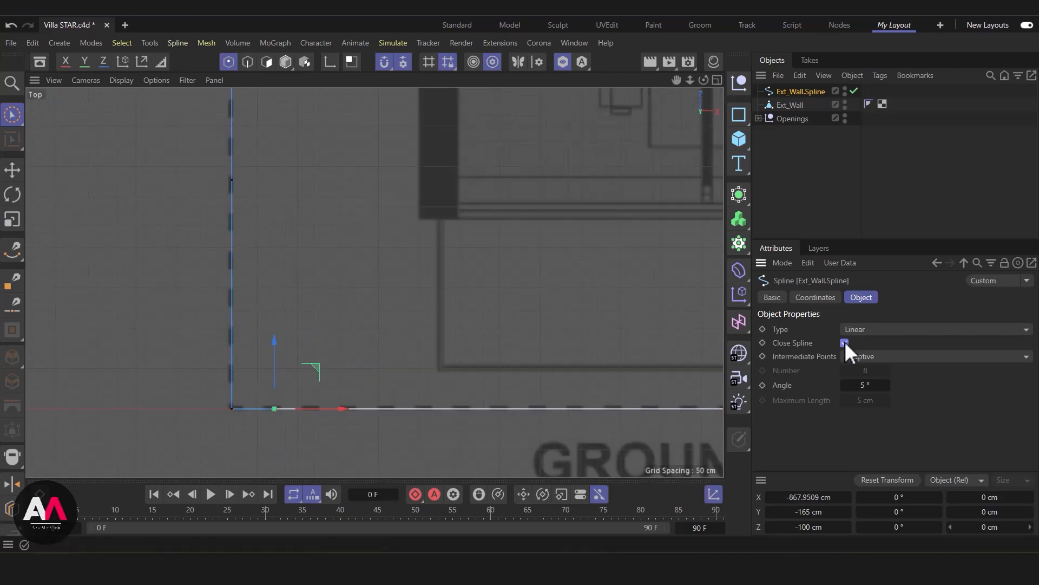
scroll(475, 366, "down", 5)
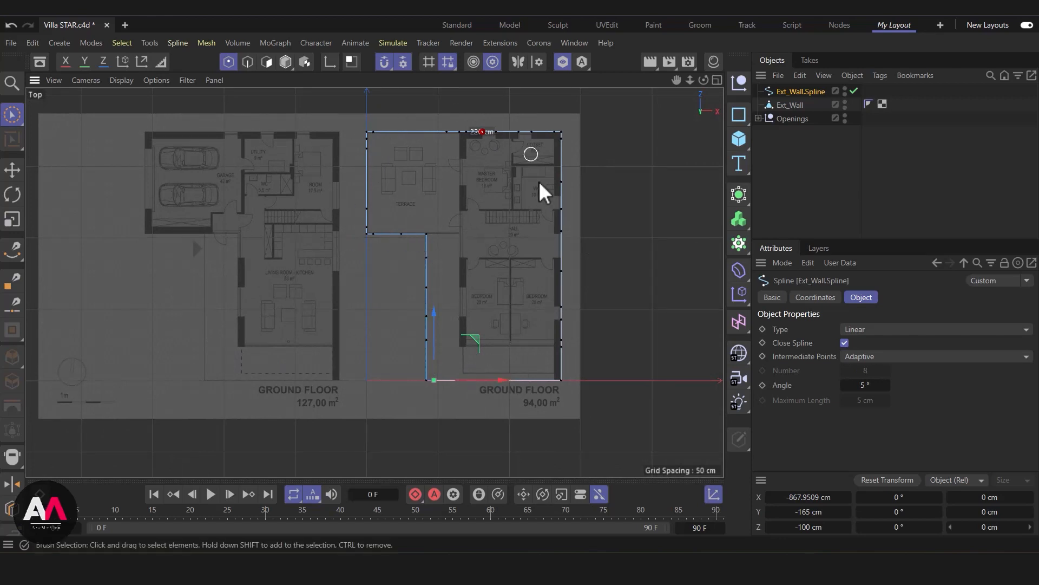
Return to the Perspective view and turn off Viewport Solo to show the whole villa with the outline spline
left_click(717, 79)
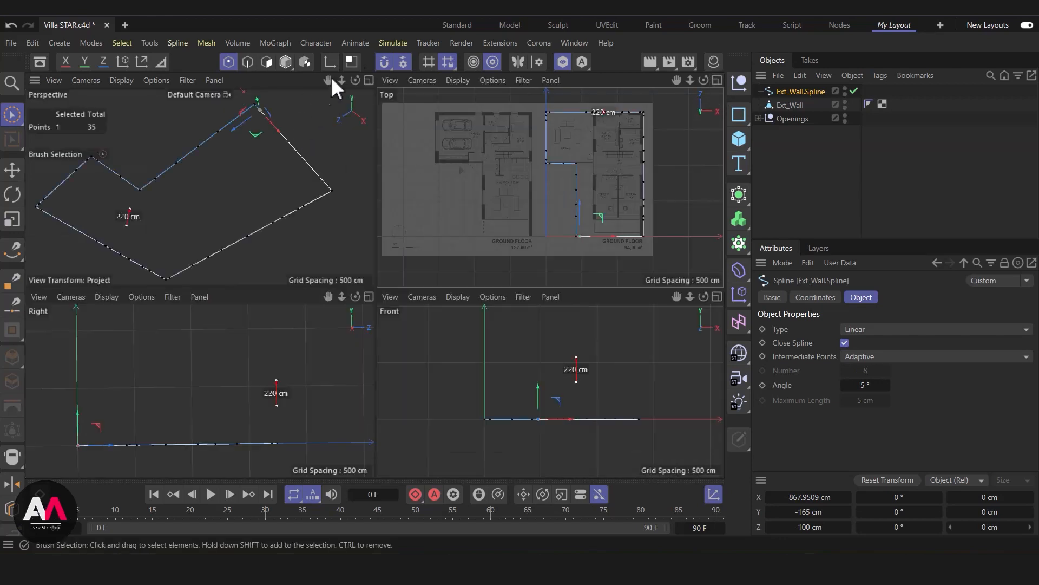
left_click(373, 77)
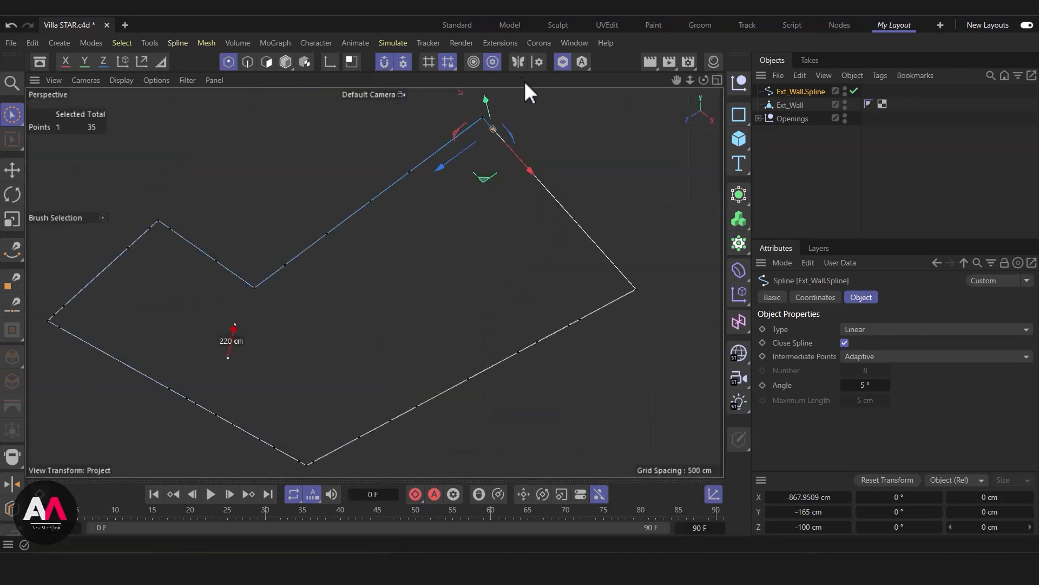
left_click(563, 62)
left_click_drag(493, 267, 461, 368, "alt")
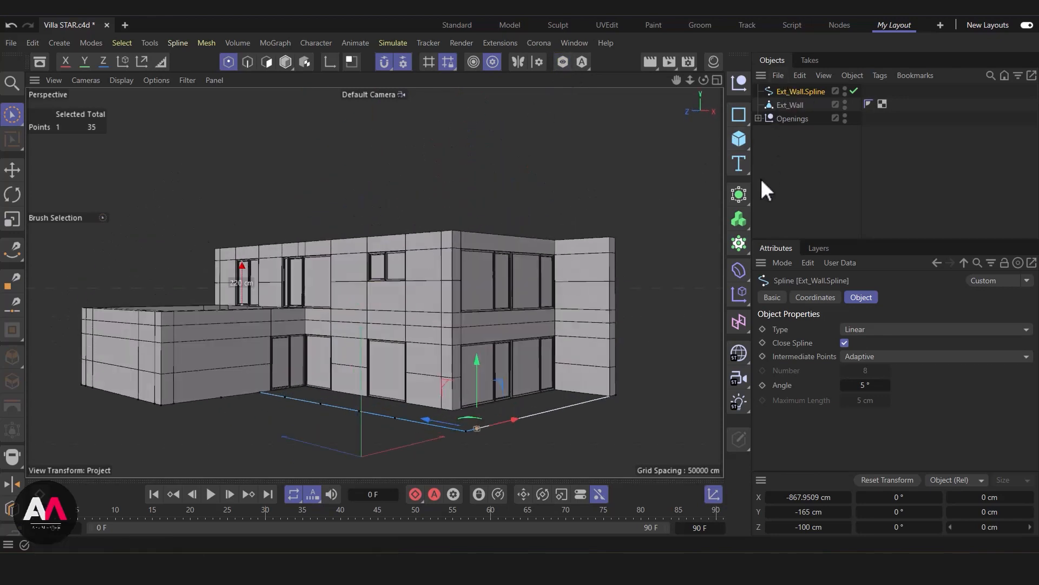
Add an Extrude generator to Ext_Wall.Spline with an offset of 20 cm to form the base slab
left_click(741, 195)
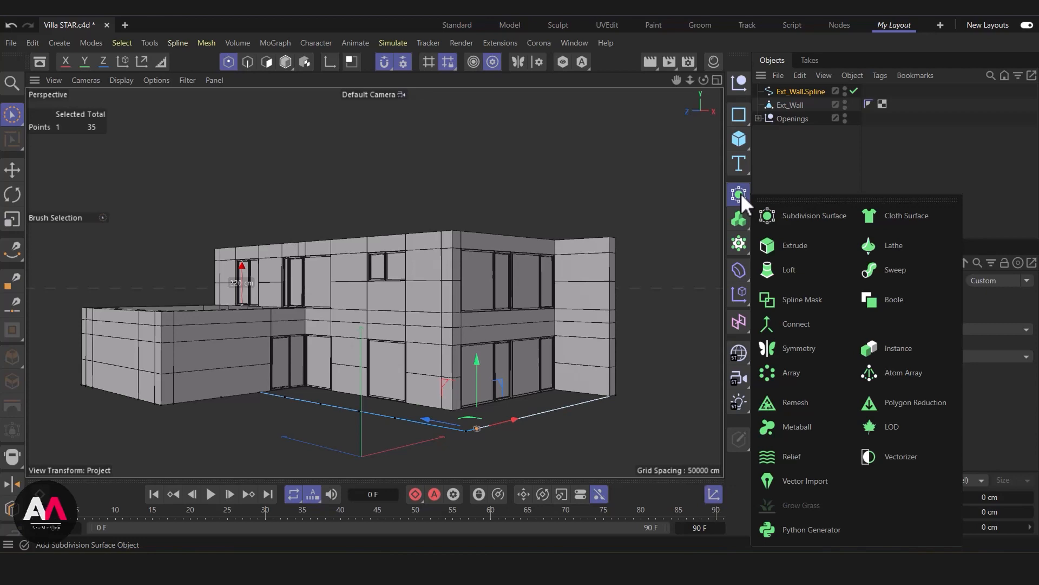
left_click(800, 245)
left_click_drag(557, 301, 528, 280, "alt")
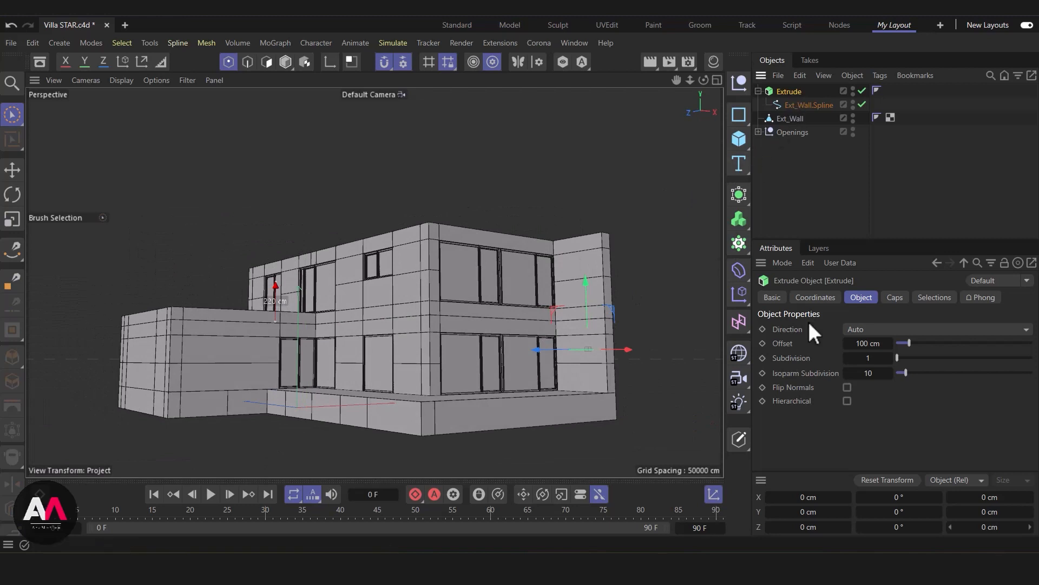
left_click(867, 343)
left_click_drag(867, 341, 867, 341)
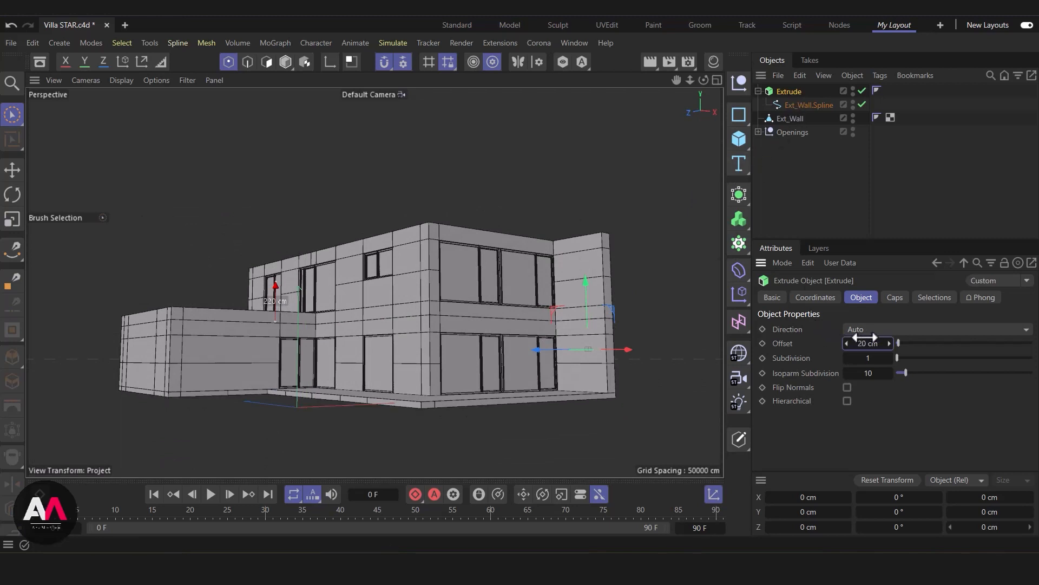
scroll(511, 379, "up", 2)
left_click_drag(545, 371, 181, 357, "alt")
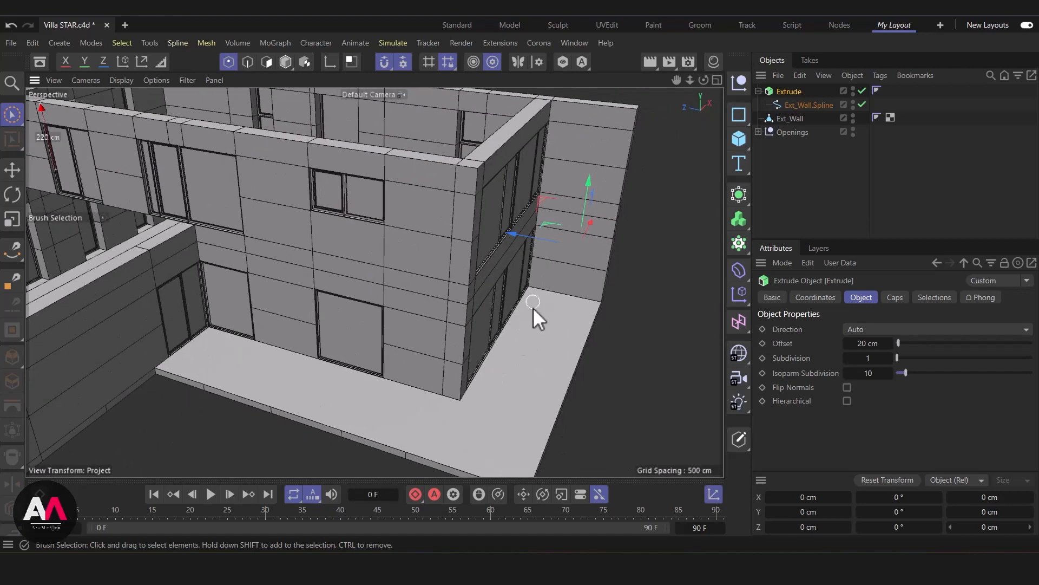
Make a polygon copy of the Extrude generator with Current State to Object, then hide the original and move it below Openings
left_click_drag(255, 398, 566, 345, "alt")
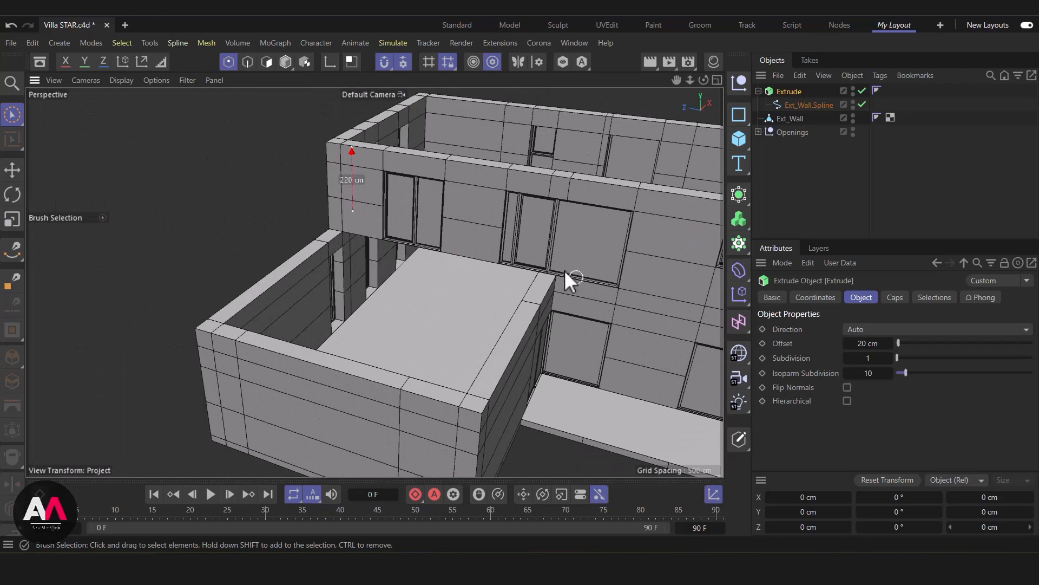
left_click_drag(584, 283, 184, 170, "alt")
left_click_drag(529, 228, 367, 320, "alt")
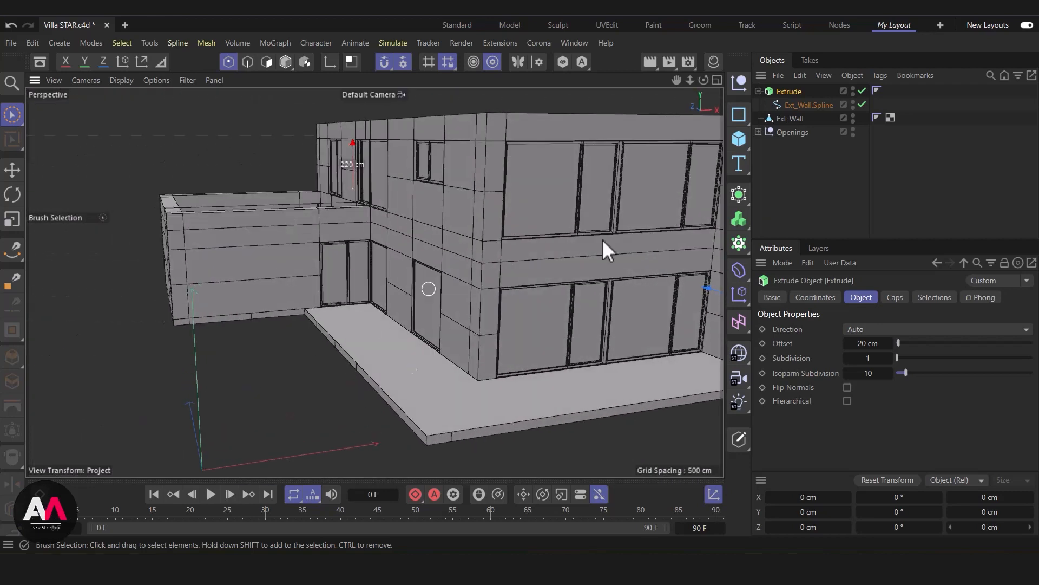
left_click(759, 91)
right_click(793, 92)
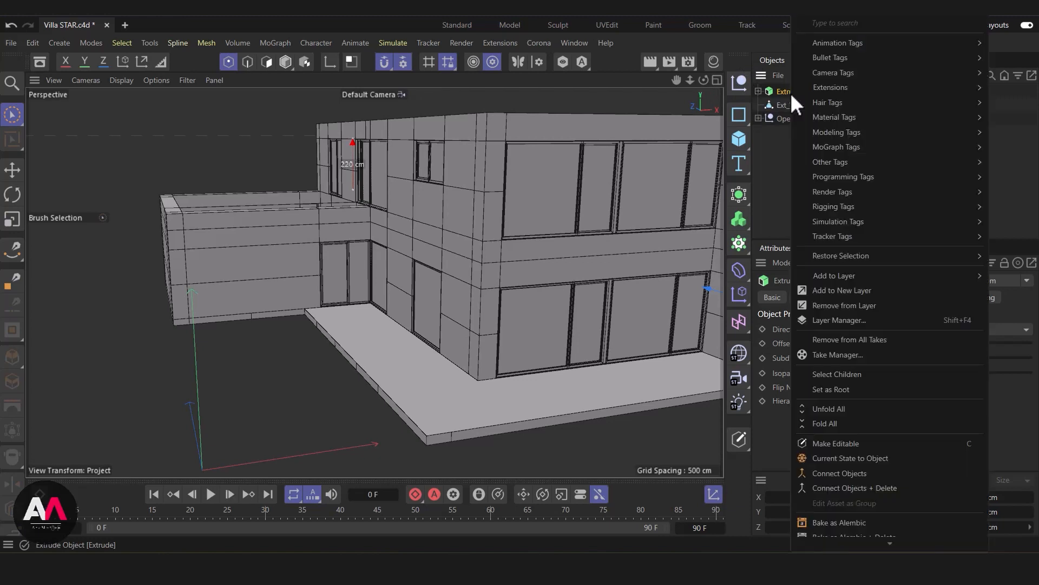
left_click(870, 459)
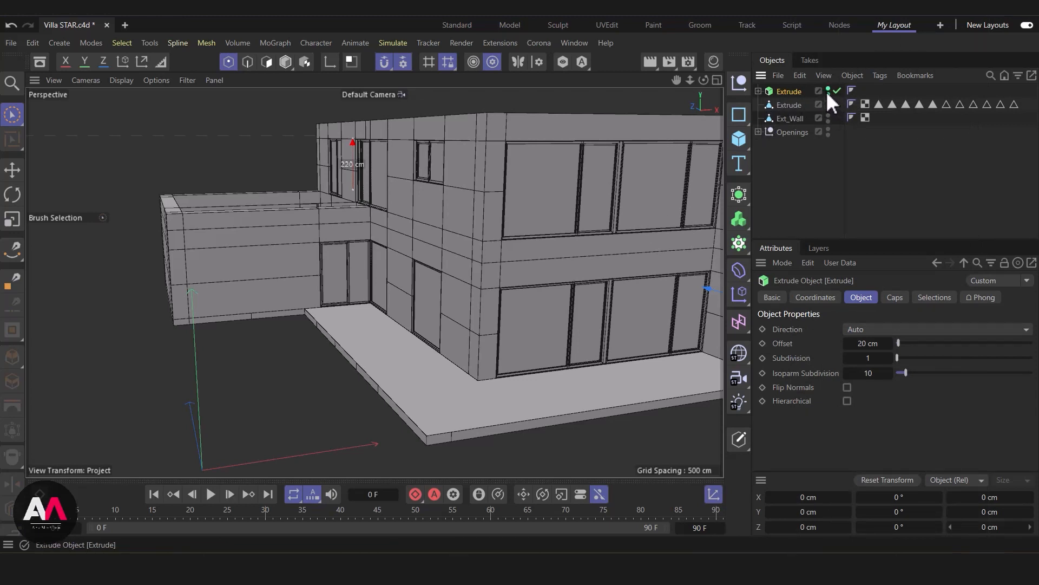
left_click_drag(794, 135, 797, 138)
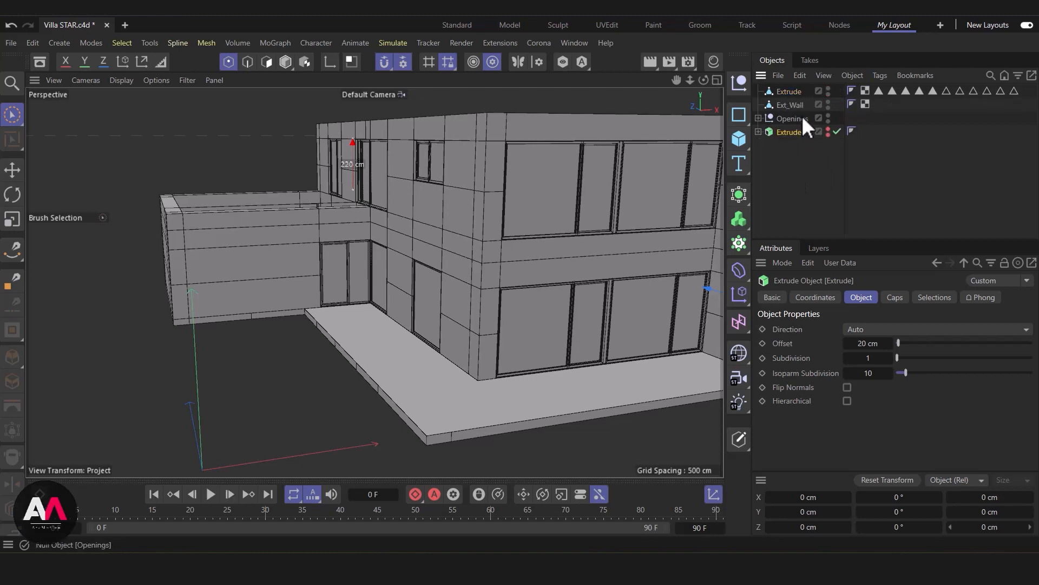
Delete all polygon and edge selection tags from the polygon slab copy
left_click(787, 90)
left_click(879, 90)
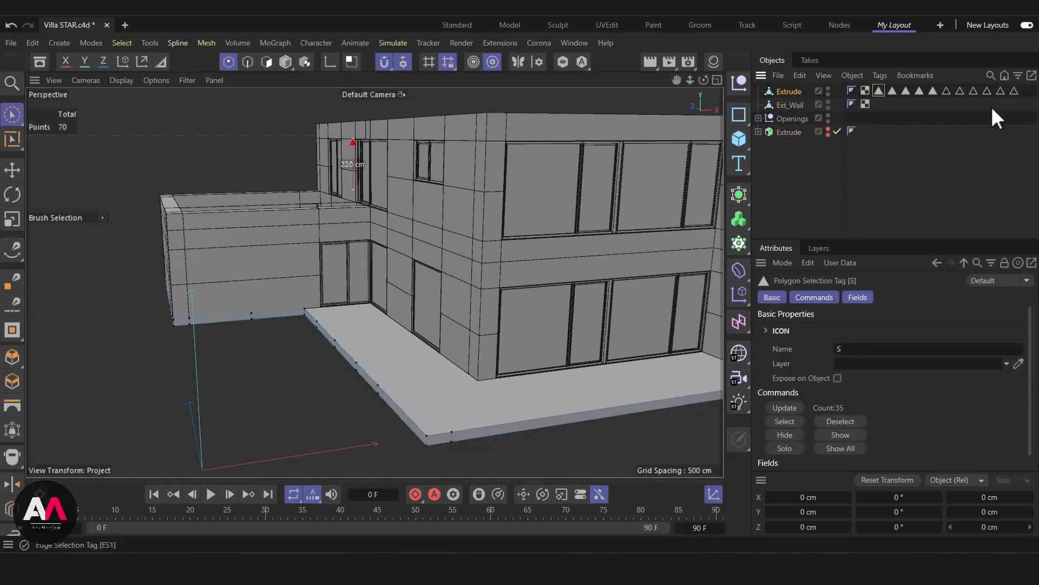
left_click(1014, 91, "shift")
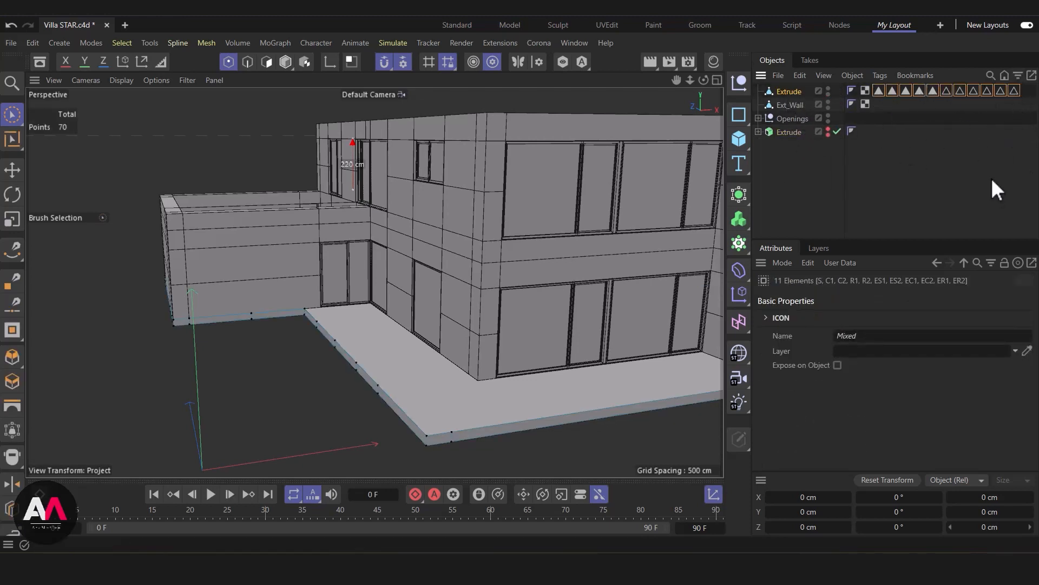
key("Delete")
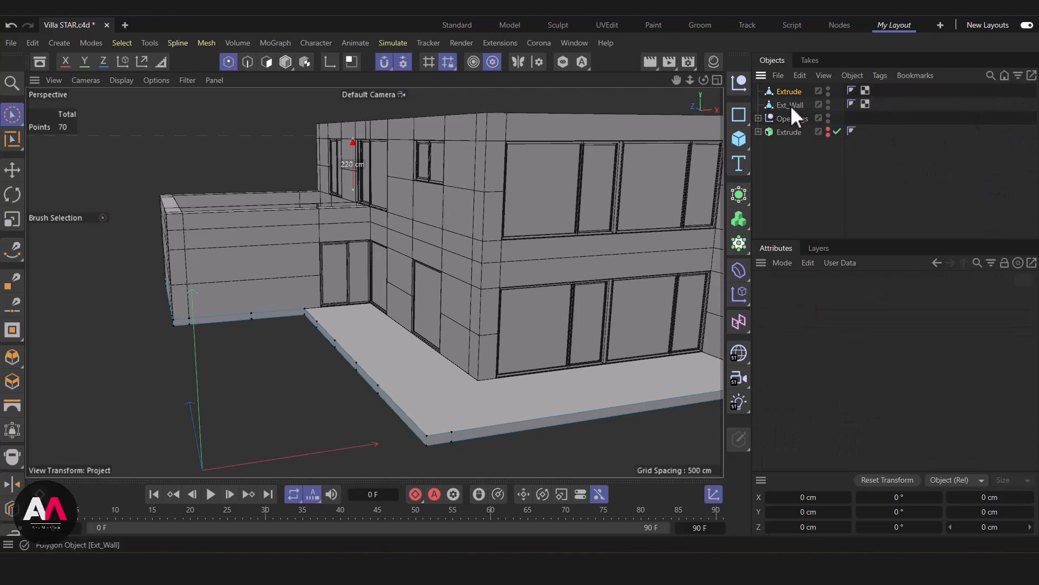
Rename the polygon slab object as GroundFloor
double_click(788, 92)
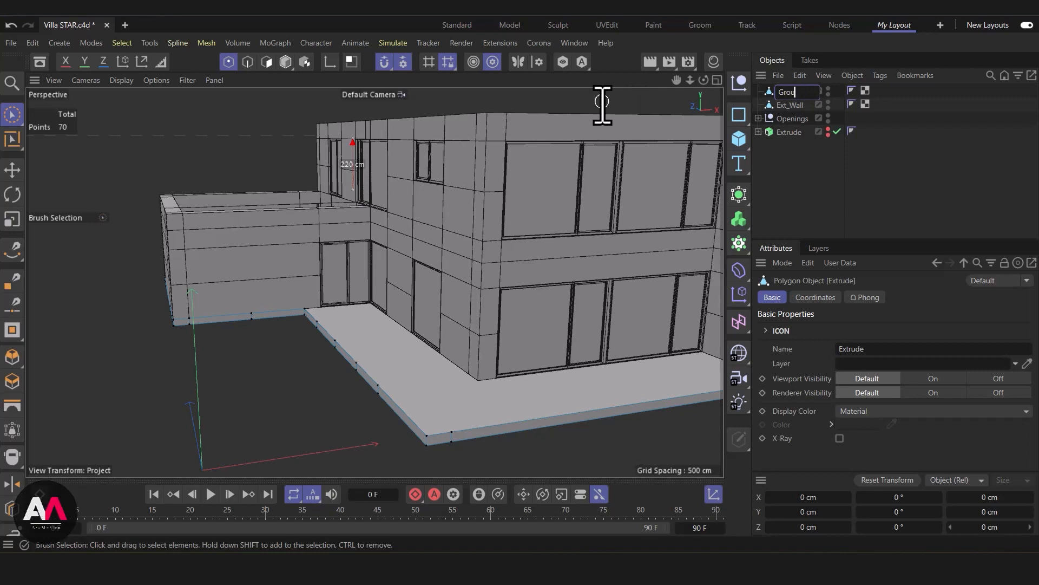
type("GroundFloor")
key("Return")
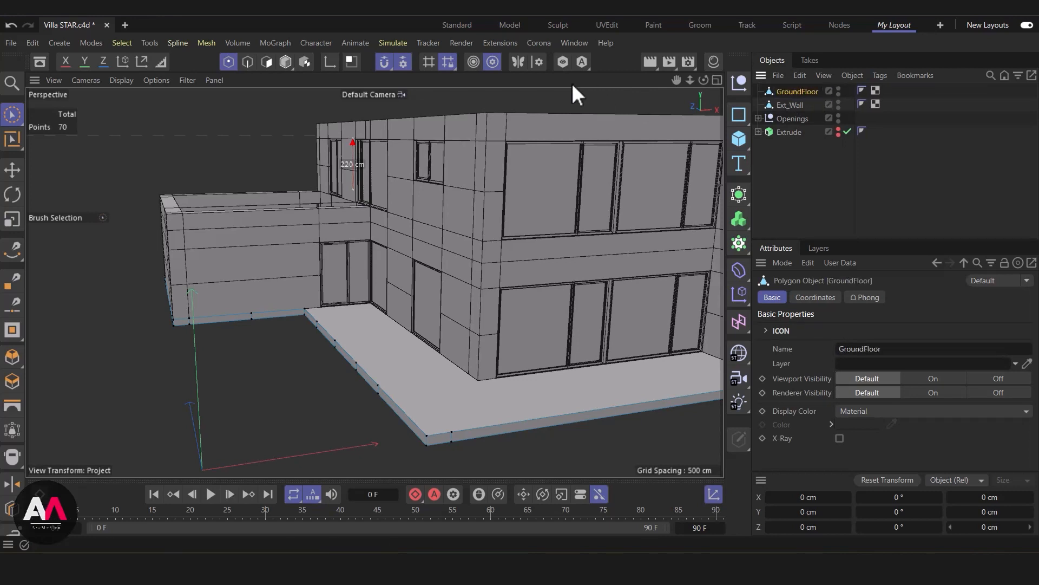
Switch to edge mode and isolate the GroundFloor slab with Viewport Solo
left_click_drag(554, 258, 608, 128, "alt")
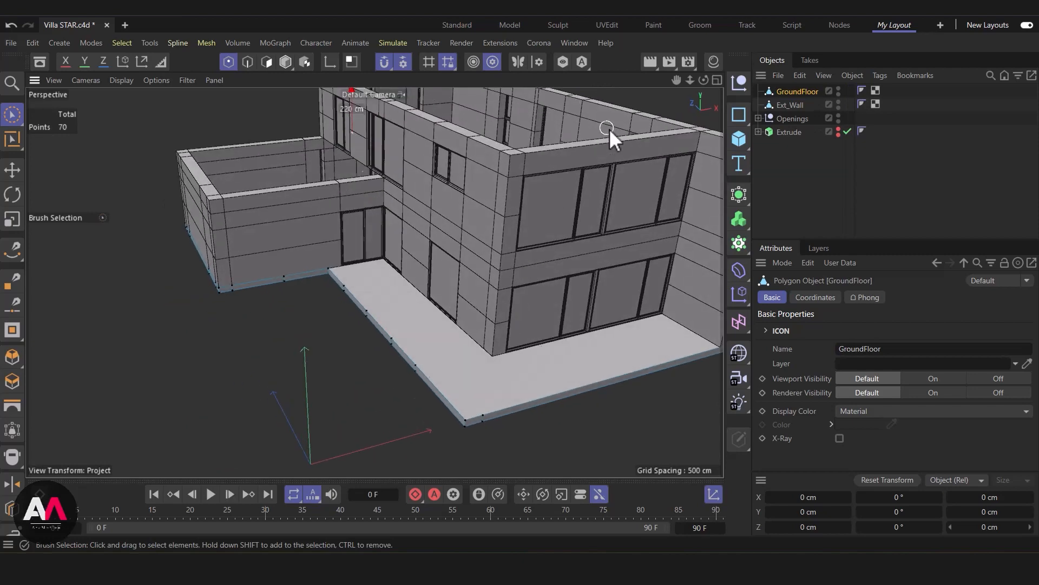
mouse_move(590, 304)
left_mouse_down("alt")
mouse_move(371, 359)
mouse_move(652, 85)
left_mouse_up("alt")
key("Return")
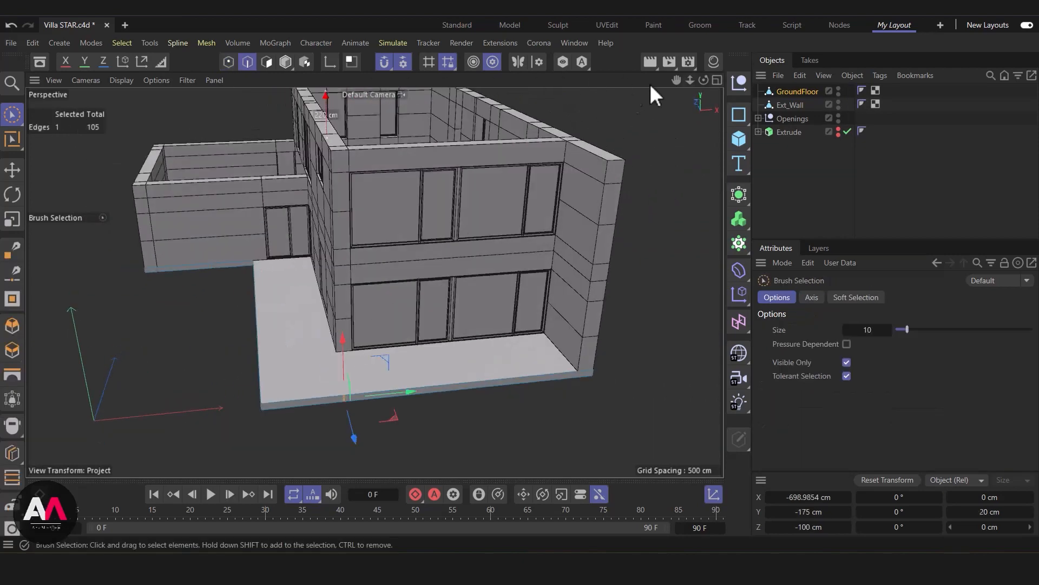
left_click(563, 61)
Select all vertical edges around the slab's sides with Ring Selection
mouse_move(250, 348)
left_mouse_down("alt")
mouse_move(352, 364)
mouse_move(517, 325)
mouse_move(395, 415)
left_mouse_up("alt")
middle_click_drag(534, 403, 638, 371, "alt")
right_click_drag(298, 385, 316, 306, "alt")
right_click_drag(387, 279, 405, 263, "alt")
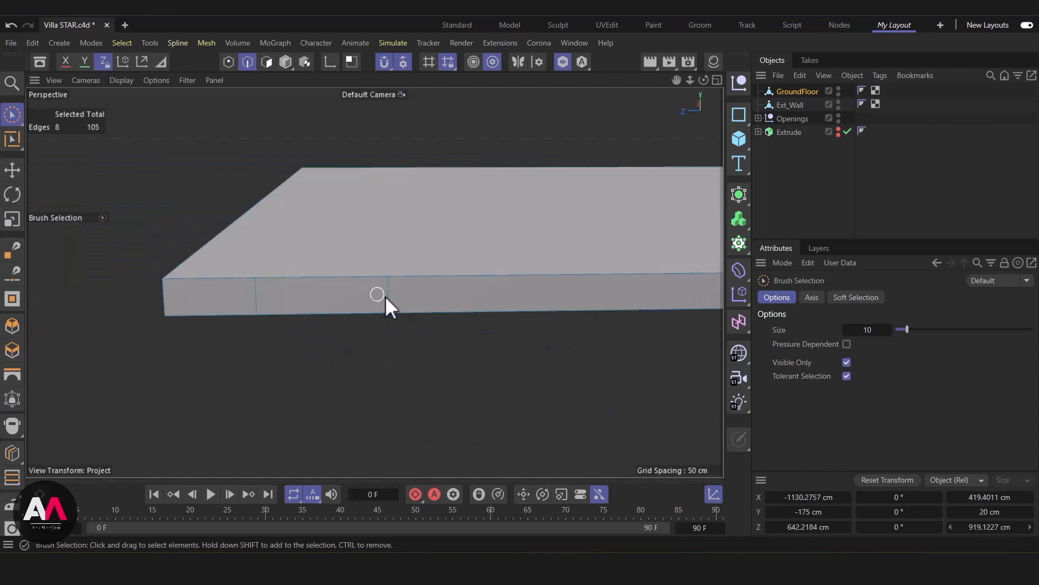
right_click_drag(311, 325, 297, 341, "alt")
left_click_drag(298, 342, 320, 339, "alt")
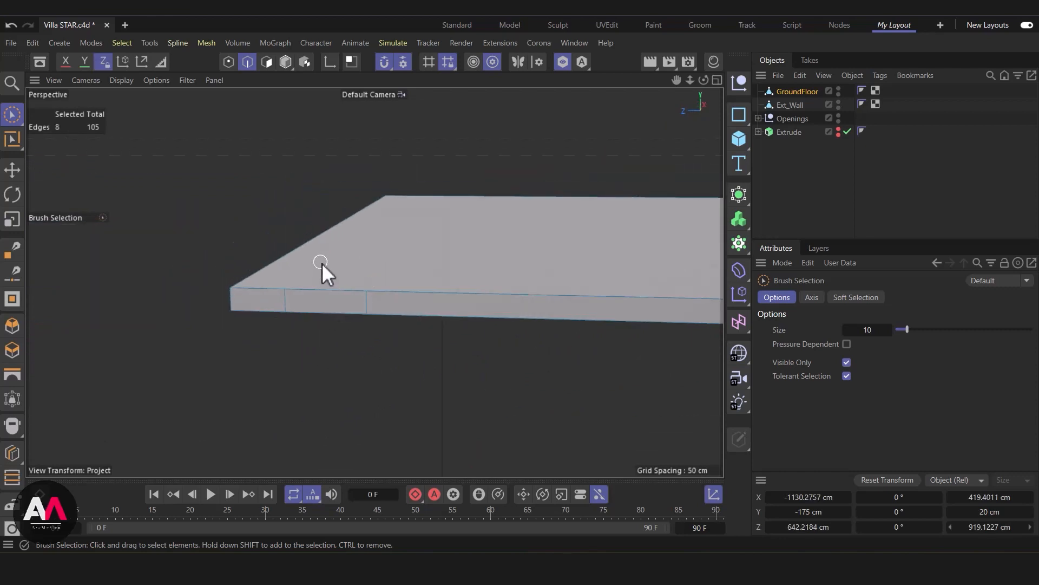
key("u")
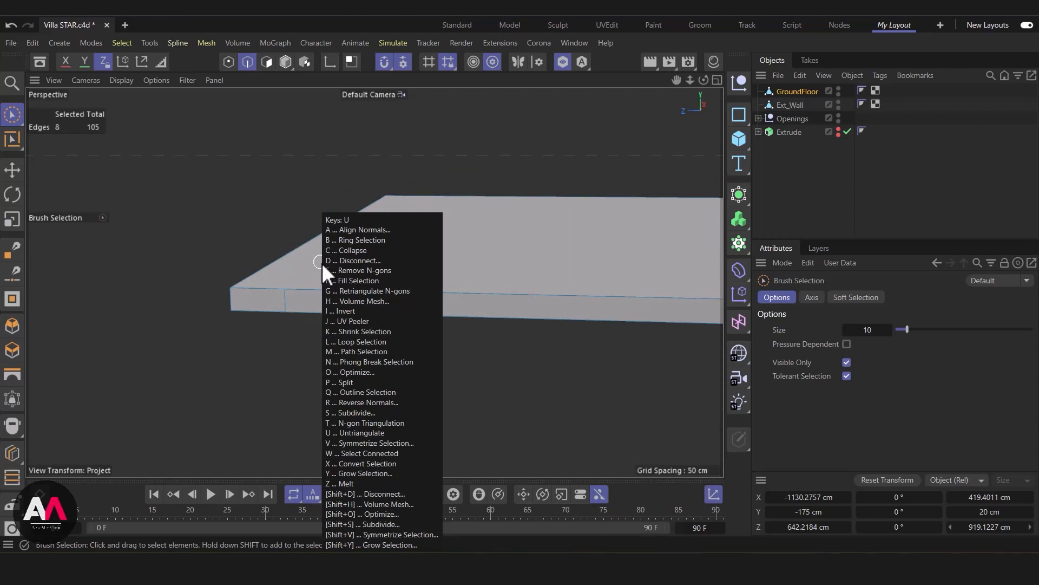
key("b")
left_click(287, 303)
Use Brush Selection to deselect two intermediate vertical edges on the slab's short side beside the notch
scroll(433, 315, "down", 5)
mouse_move(434, 315)
left_mouse_down("alt")
mouse_move(371, 300)
mouse_move(335, 271)
left_mouse_up("alt")
left_click(13, 112)
scroll(538, 303, "up", 5)
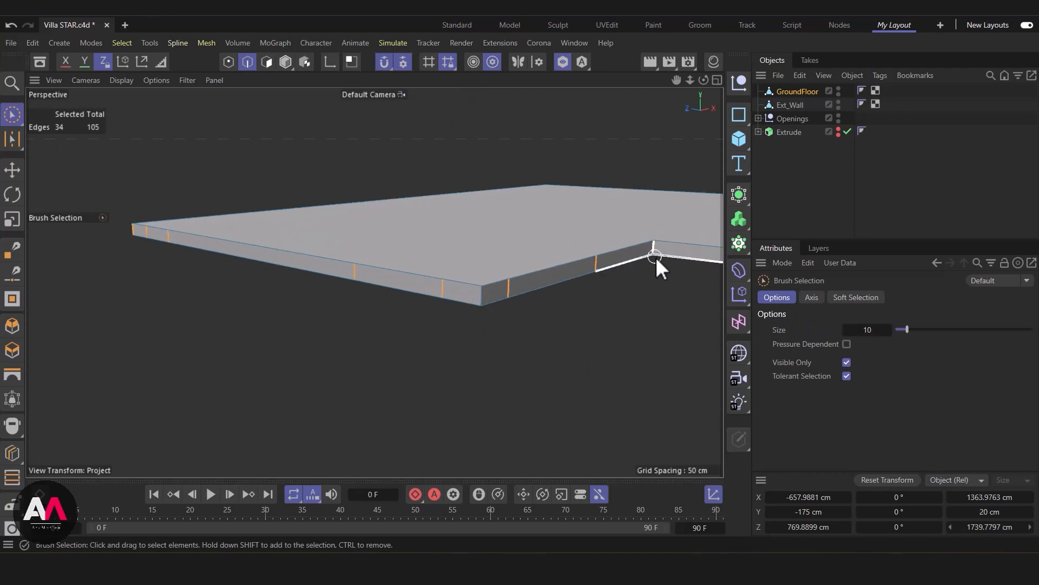
scroll(535, 253, "down", 5)
scroll(270, 293, "up", 5)
left_click(344, 294, "ctrl")
left_click(513, 241, "ctrl")
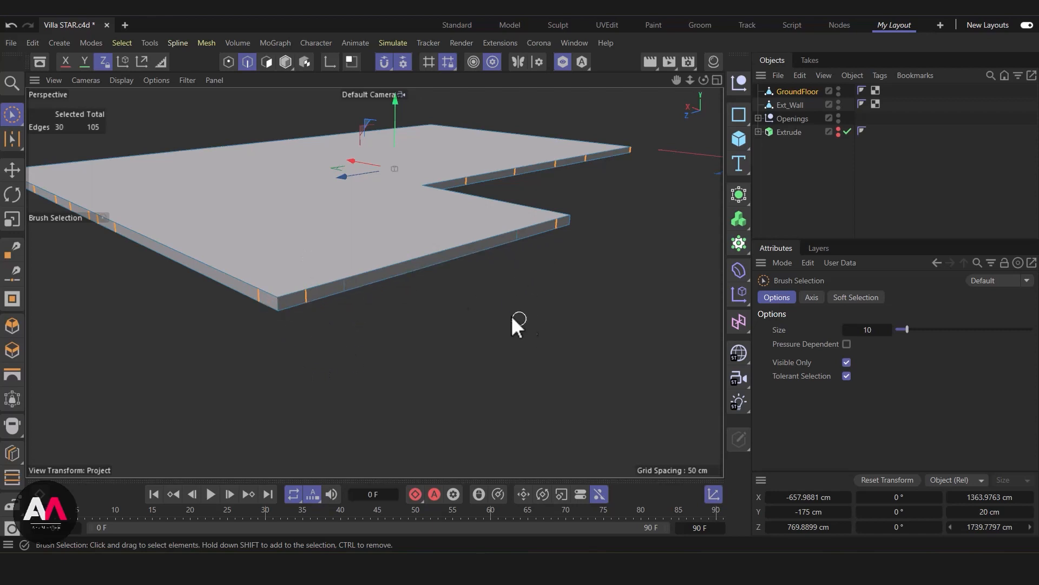
Deselect the rear corner's vertical edge and one intermediate vertical edge along the slab's rear side
scroll(530, 314, "down", 5)
left_click_drag(147, 291, 376, 397, "alt")
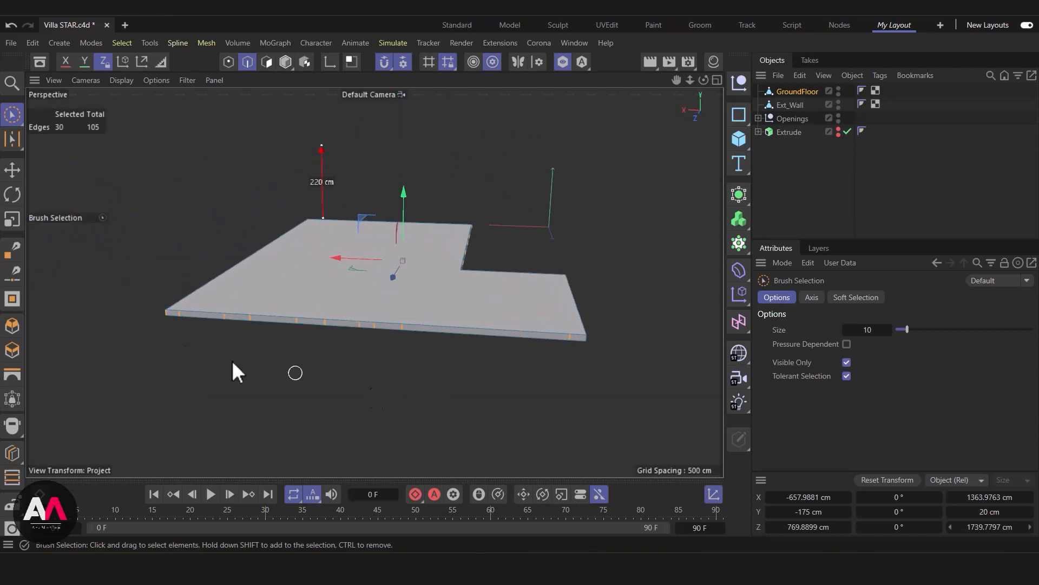
scroll(204, 283, "up", 2)
left_click(179, 313, "ctrl")
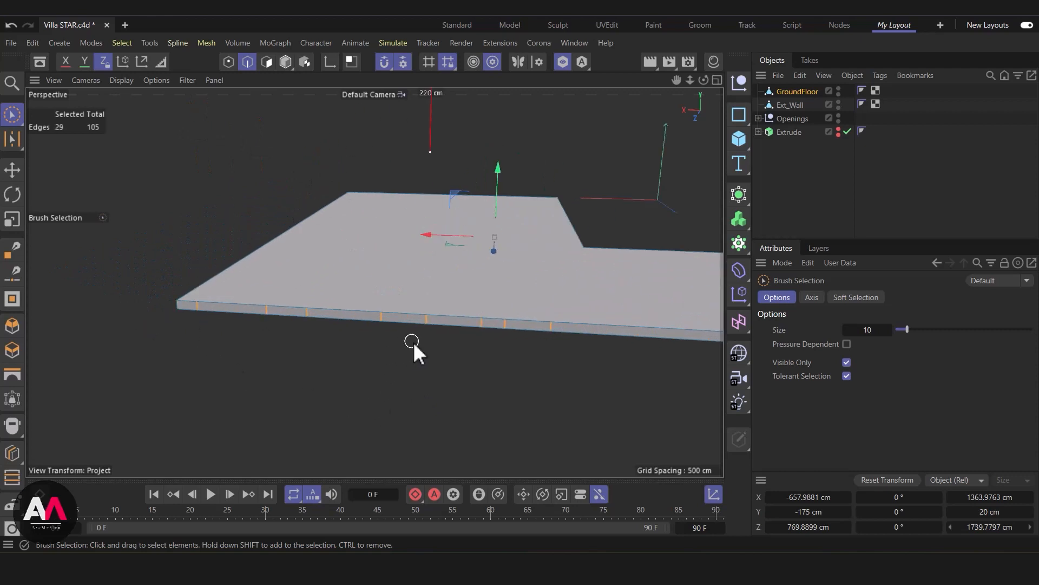
scroll(412, 352, "down", 2)
left_click_drag(399, 355, 399, 277, "alt")
scroll(474, 286, "up", 3)
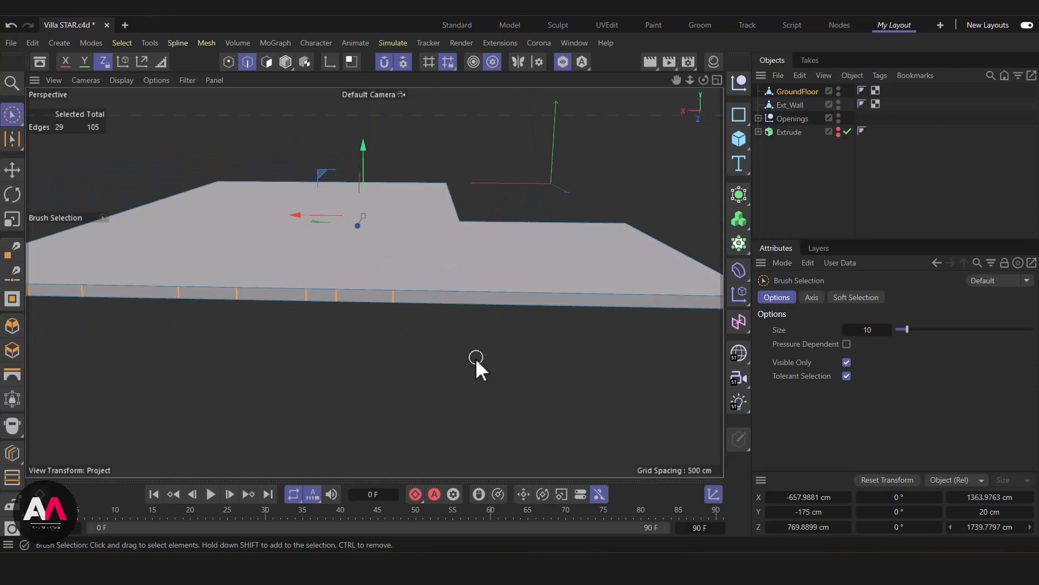
left_click(395, 303, "ctrl")
Deselect the next outer corner's vertical edge and one intermediate vertical edge along the slab's longest side
scroll(469, 340, "down", 2)
left_click_drag(470, 339, 590, 302, "alt")
scroll(466, 347, "up", 2)
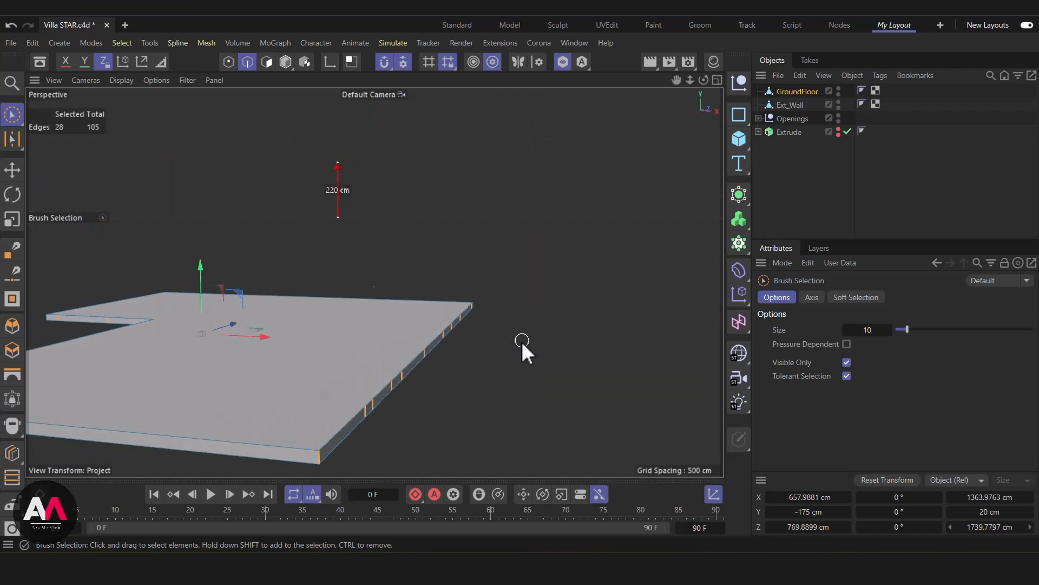
left_click(322, 461, "ctrl")
left_click_drag(490, 287, 323, 326, "alt")
middle_click_drag(323, 326, 351, 330, "alt")
scroll(287, 368, "up", 4)
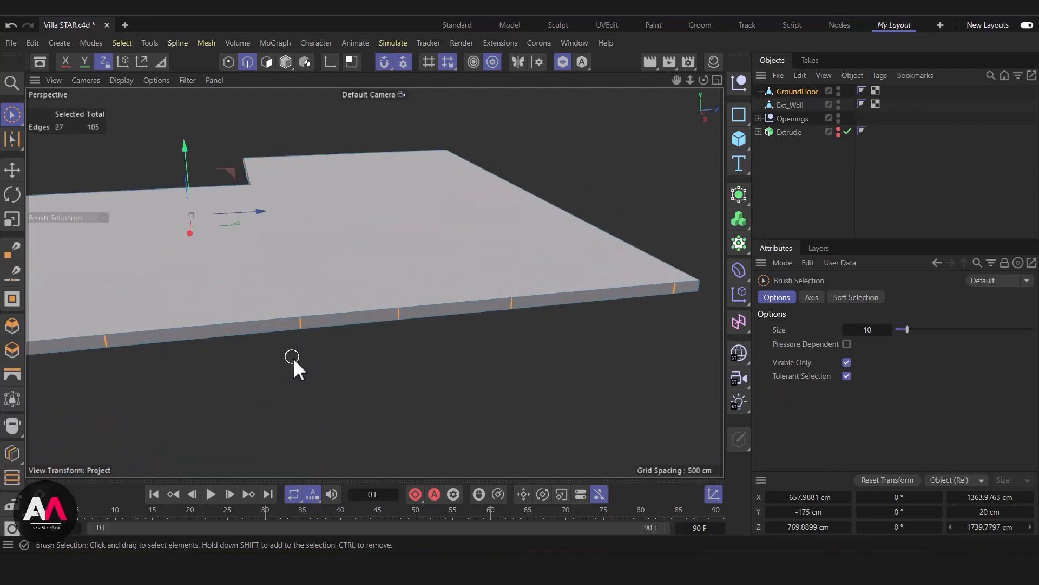
left_click(301, 334, "ctrl")
Deselect the vertical edge at the slab's front corner and dissolve the remaining selected edges
left_click_drag(348, 283, 569, 286, "alt")
right_click_drag(486, 281, 442, 312, "alt")
left_click_drag(190, 398, 380, 388, "alt")
left_click(350, 351, "ctrl")
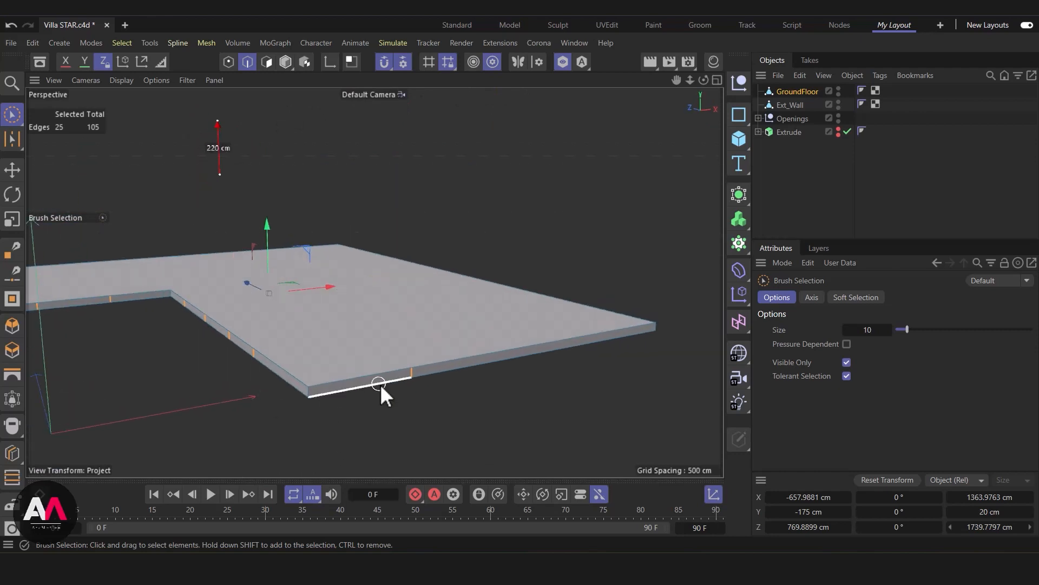
key("ctrl+Delete")
Switch from the Perspective view to a full-size Top view showing the slab outline over the floor plans
left_click_drag(421, 361, 647, 298, "alt")
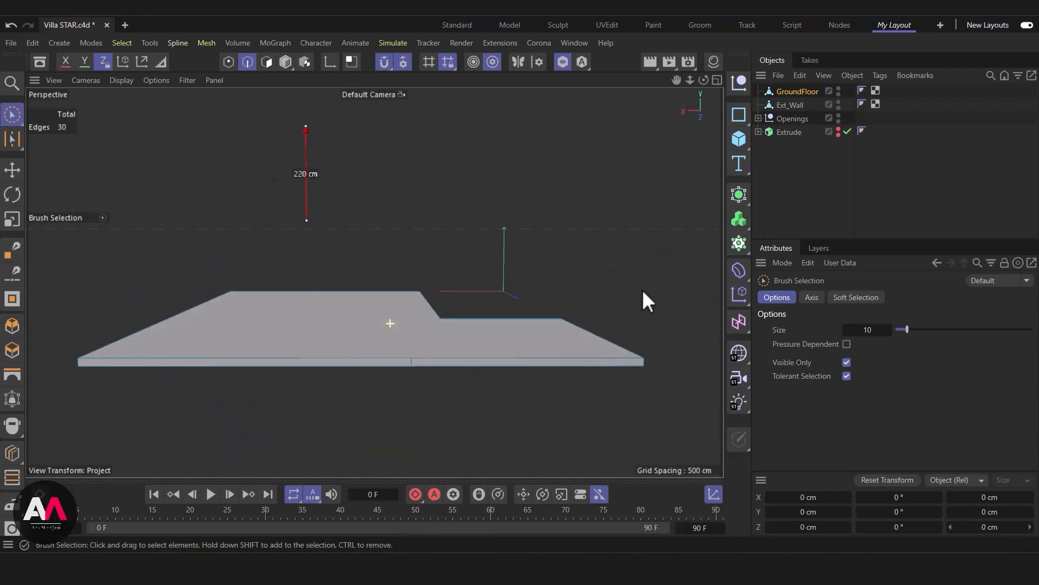
left_click_drag(509, 320, 408, 379, "alt")
left_click_drag(392, 265, 395, 201, "alt")
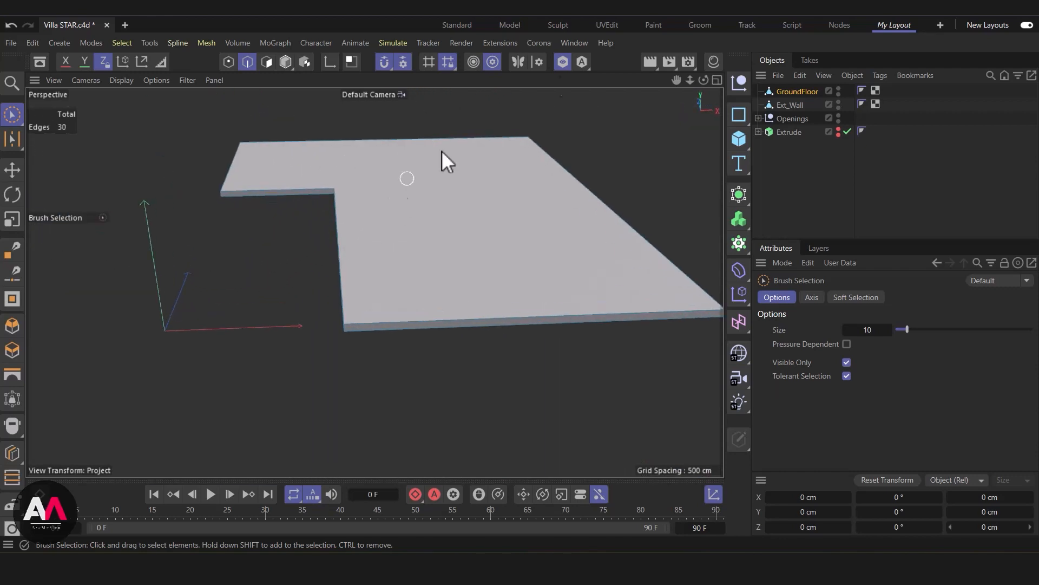
left_click(716, 80)
left_click(716, 79)
scroll(429, 222, "up", 3)
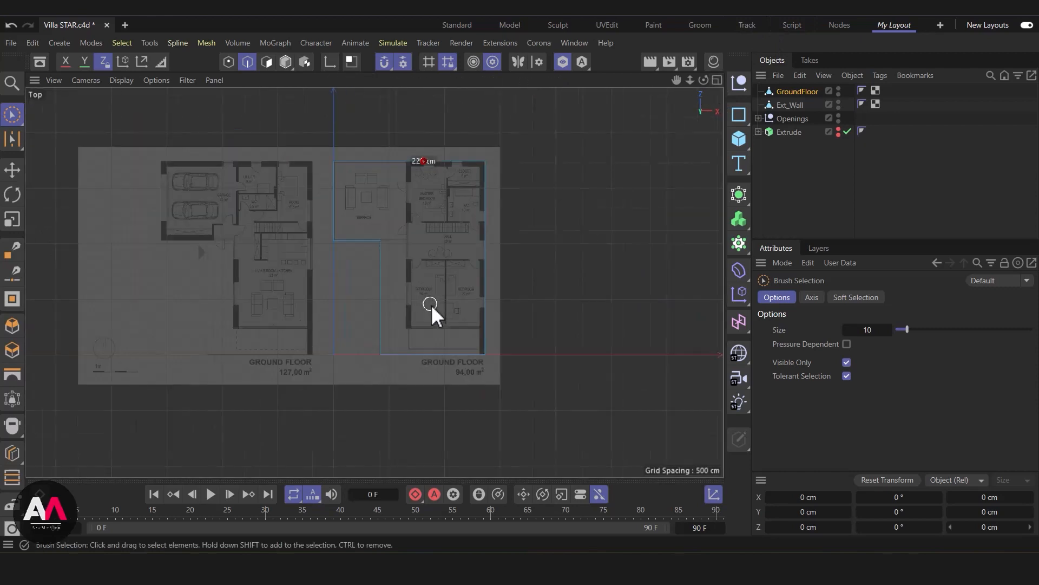
key("k")
key("k")
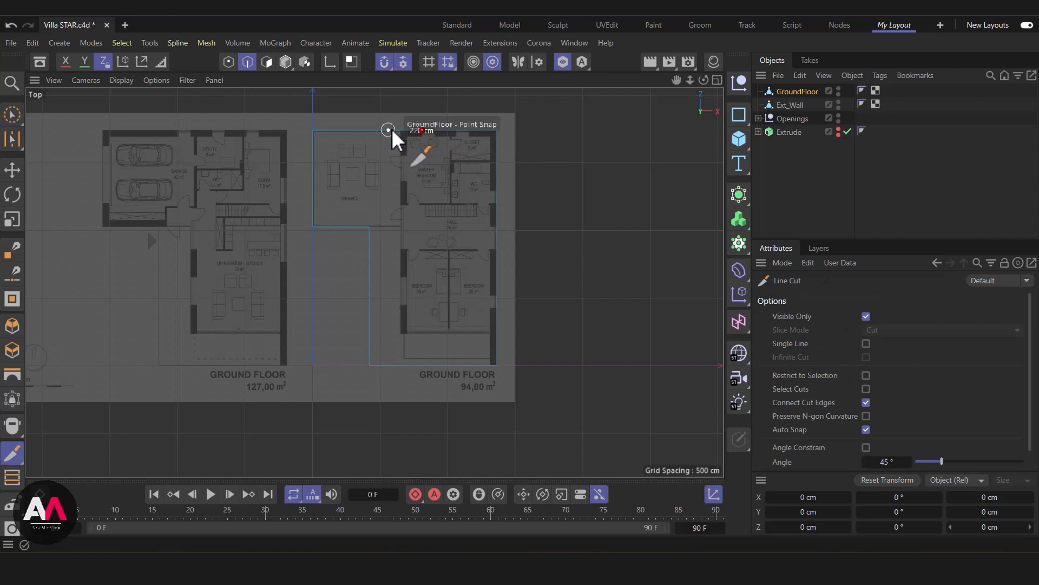
left_click_drag(388, 130, 389, 365)
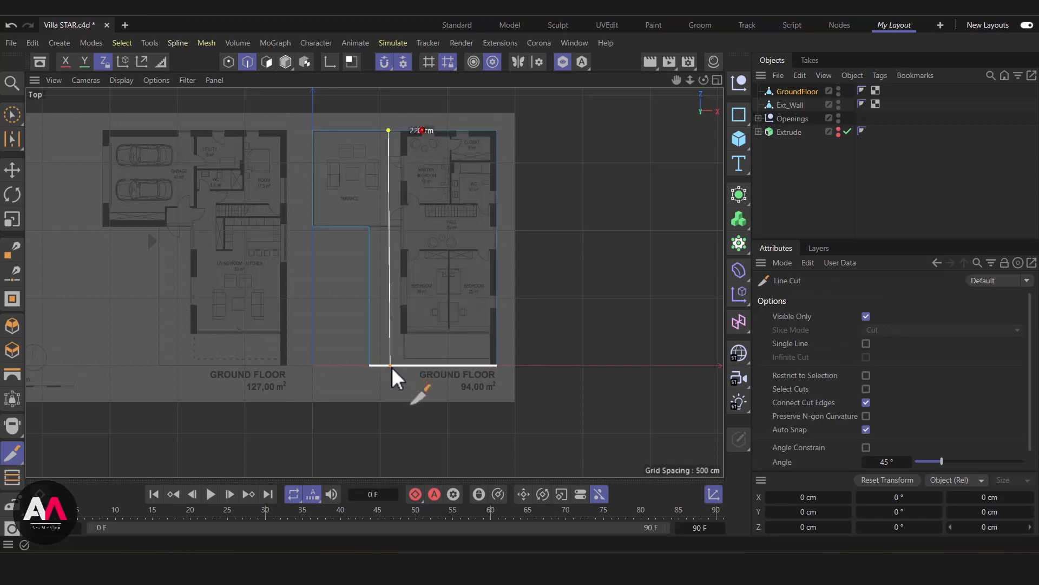
key("Escape")
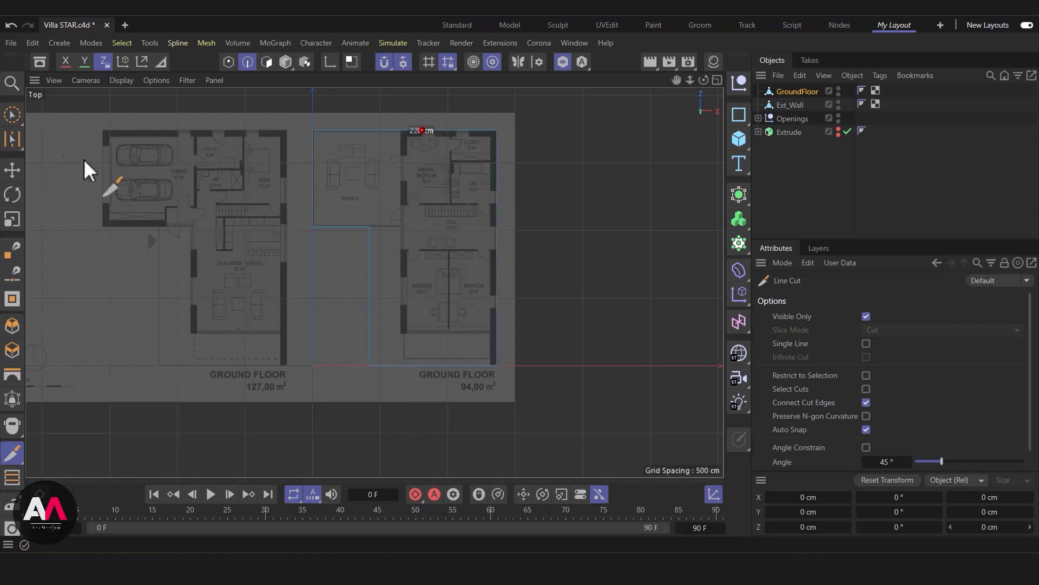
In point mode, rectangle-select the intermediate points on the slab's rear edge and move them along X to about -688 cm, in line with the upper-floor wall
left_click(15, 109)
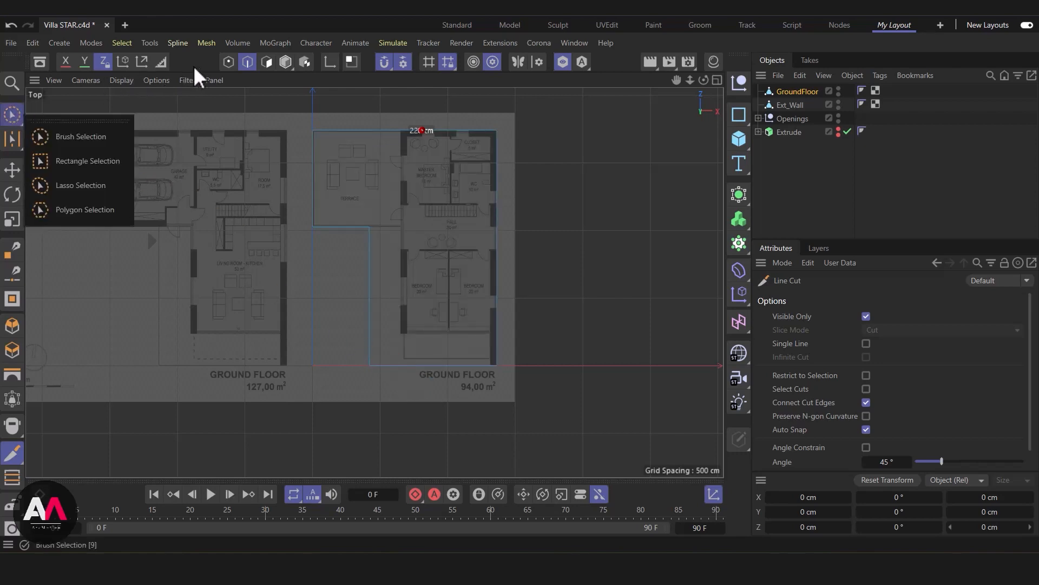
left_click(112, 135)
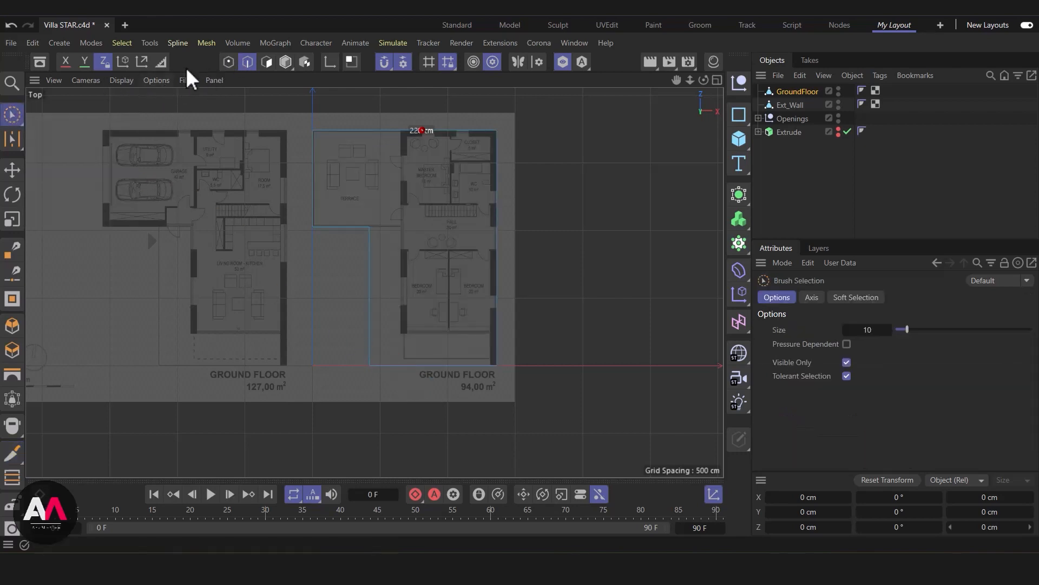
left_click(228, 61)
scroll(363, 138, "up", 8)
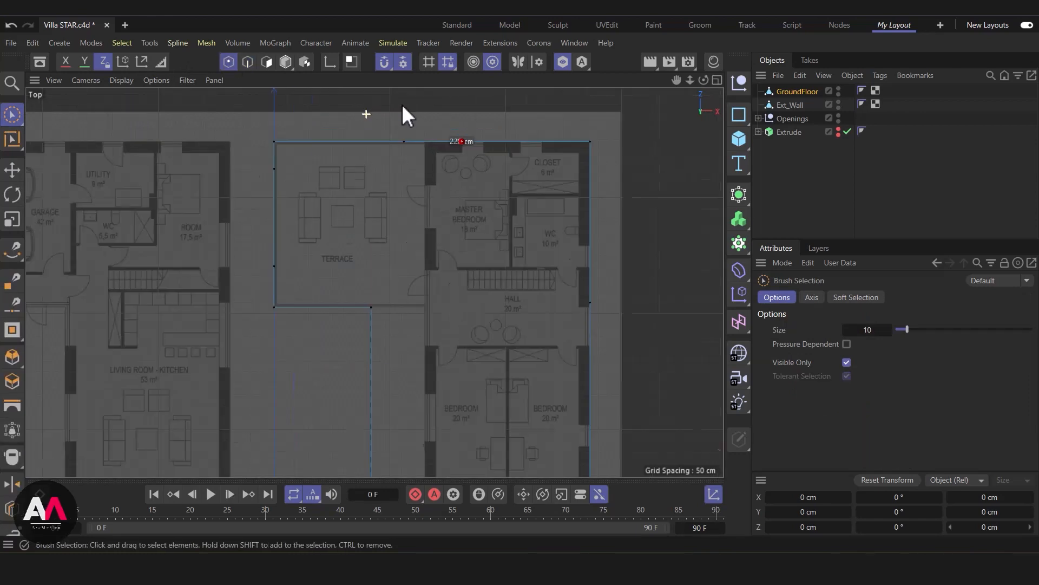
left_click_drag(6, 111, 47, 159)
left_click_drag(479, 163, 425, 238)
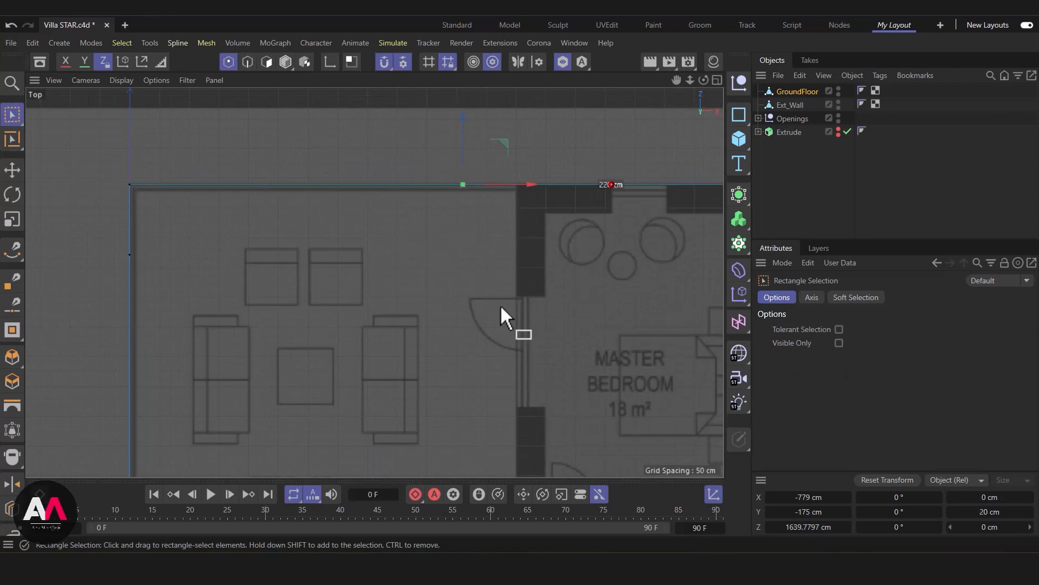
key("e")
left_click_drag(515, 183, 570, 199)
scroll(520, 314, "down", 3)
scroll(528, 303, "down", 2)
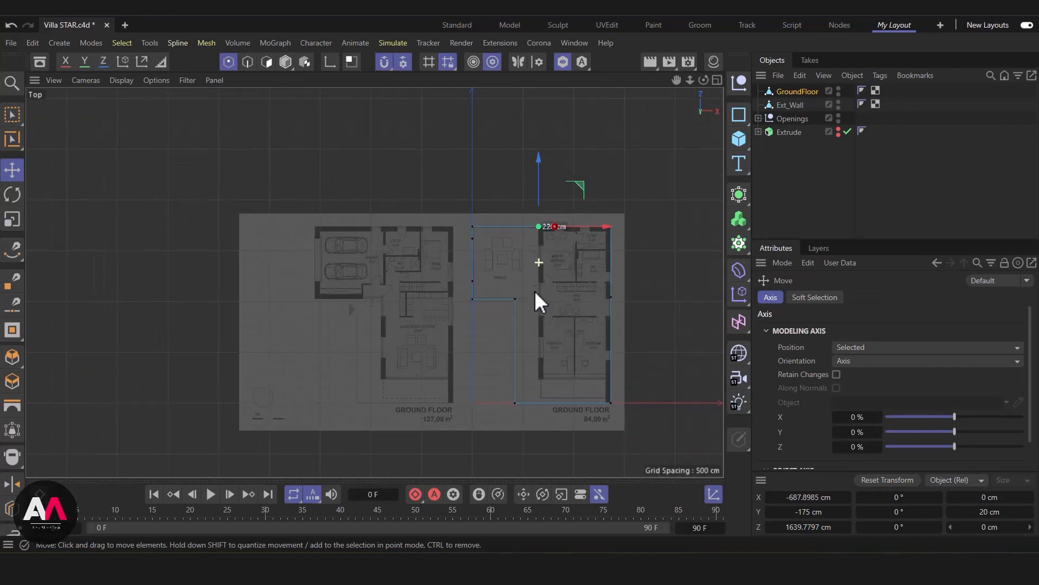
scroll(590, 368, "up", 6)
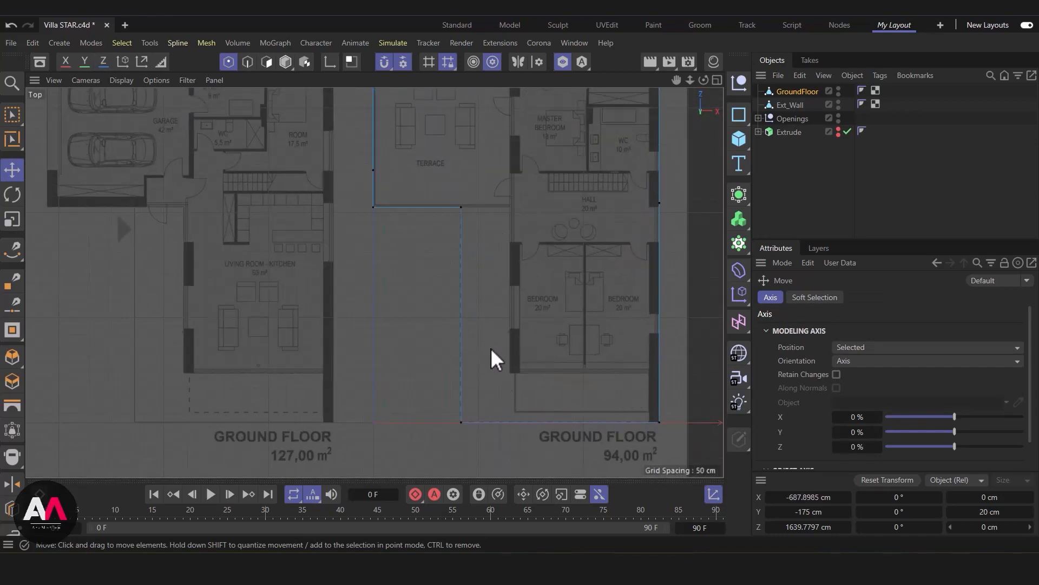
With Line Cut, cut the slab's top face straight from the moved rear-edge point down to its front edge
scroll(483, 221, "down", 3)
scroll(500, 208, "up", 1)
scroll(377, 220, "down", 1)
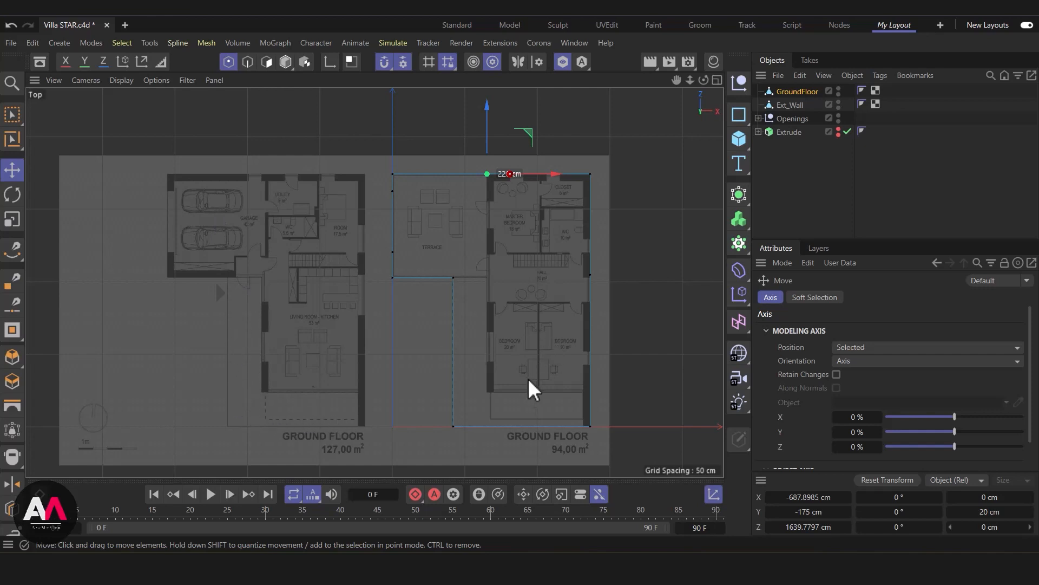
key("k")
key("k")
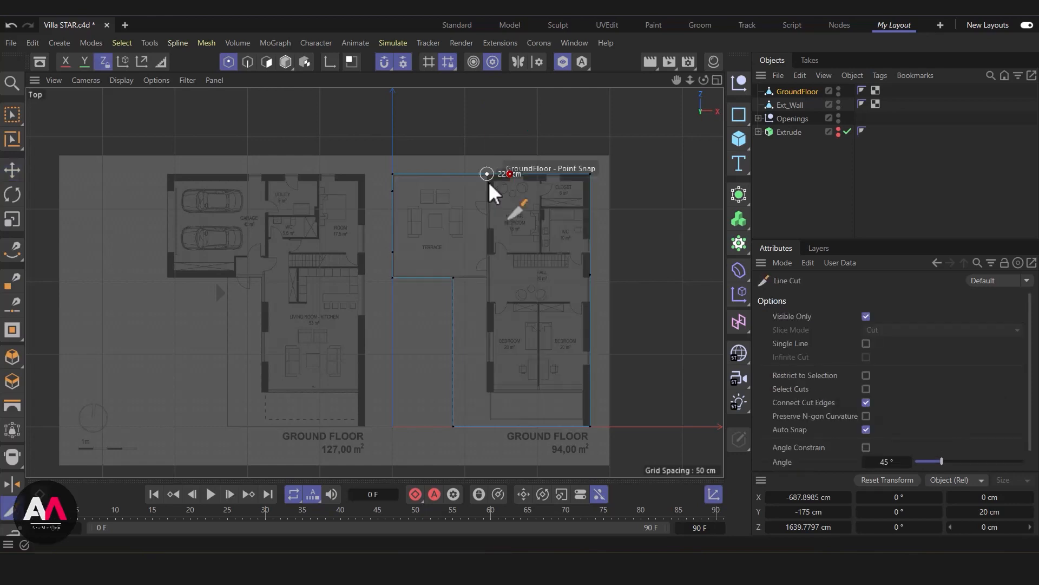
left_click(487, 174)
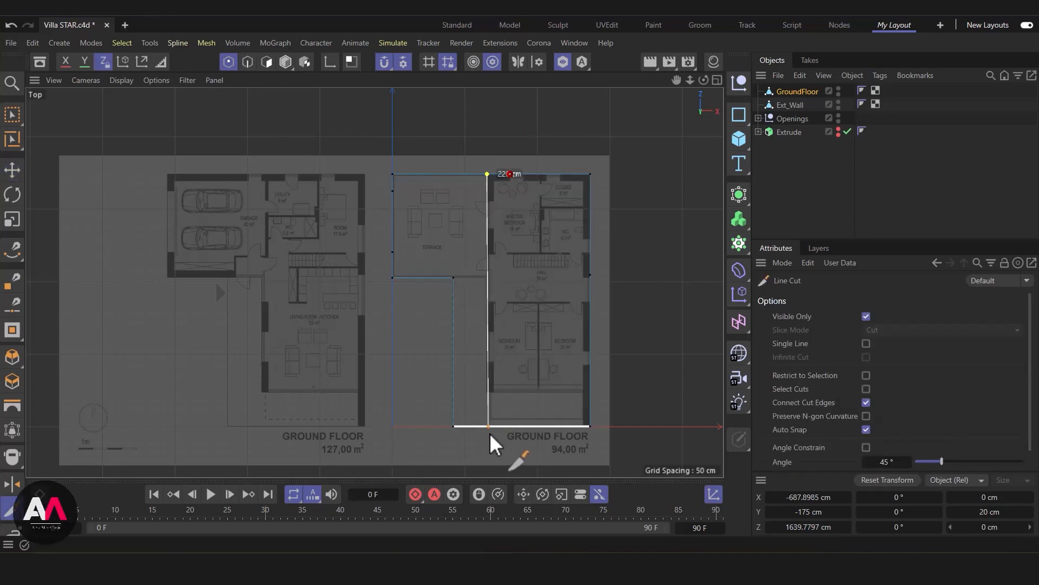
left_click(490, 433)
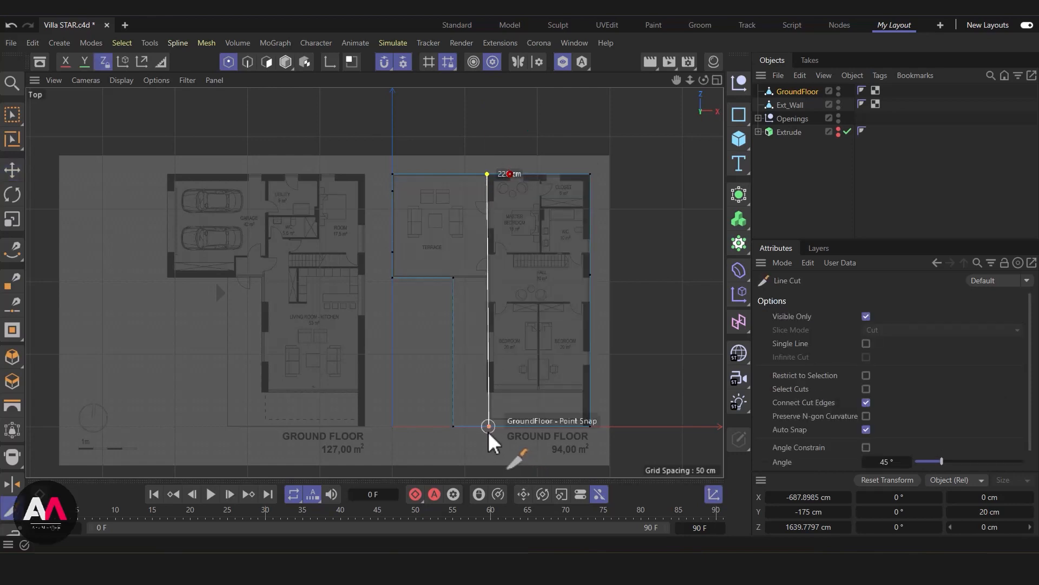
Switch to the full-size Perspective view and line-cut the slab's underside between the rear and front intermediate points
left_click(717, 80)
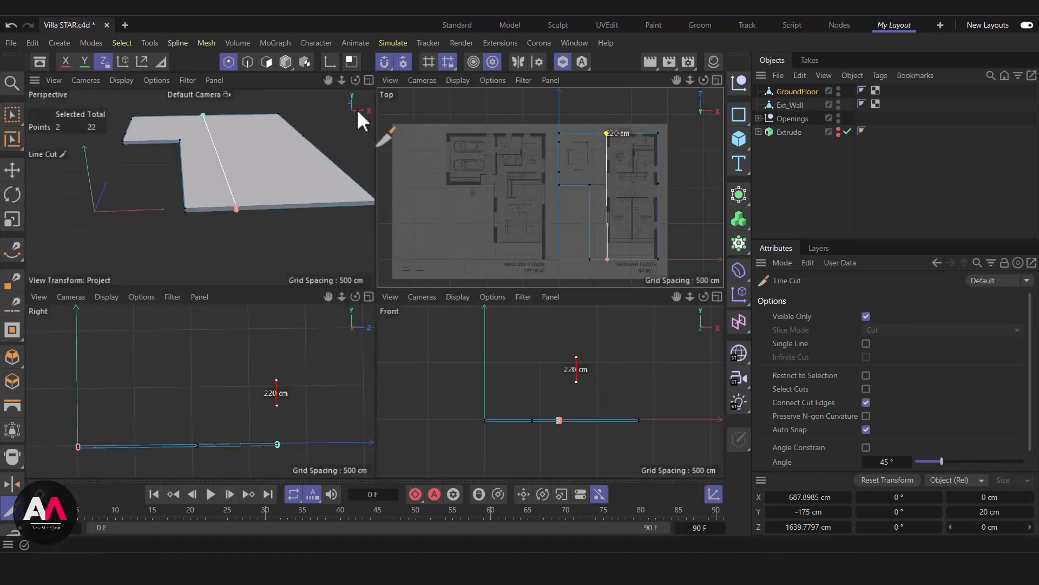
left_click(369, 80)
left_click_drag(405, 295, 434, 196, "alt")
scroll(430, 353, "up", 2)
left_click_drag(447, 354, 447, 332, "alt")
left_click(366, 372)
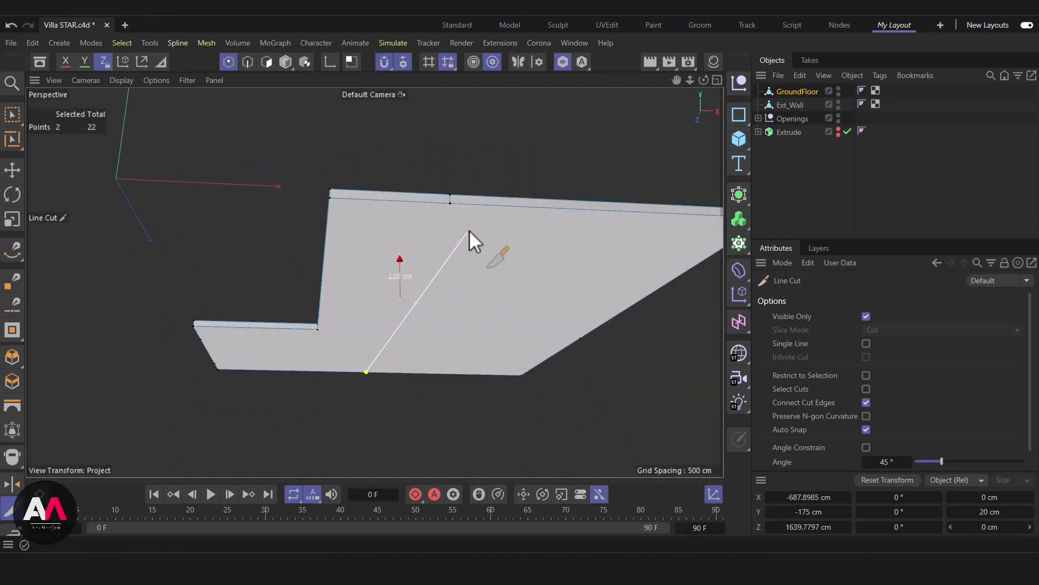
left_click(453, 205)
Align the two cut points on the slab's front edge with the rear point by setting their X position to -687.8985 cm
left_click_drag(550, 256, 462, 365, "alt")
mouse_move(15, 118)
left_mouse_down()
mouse_move(55, 125)
mouse_move(71, 142)
left_mouse_up()
left_click(433, 141)
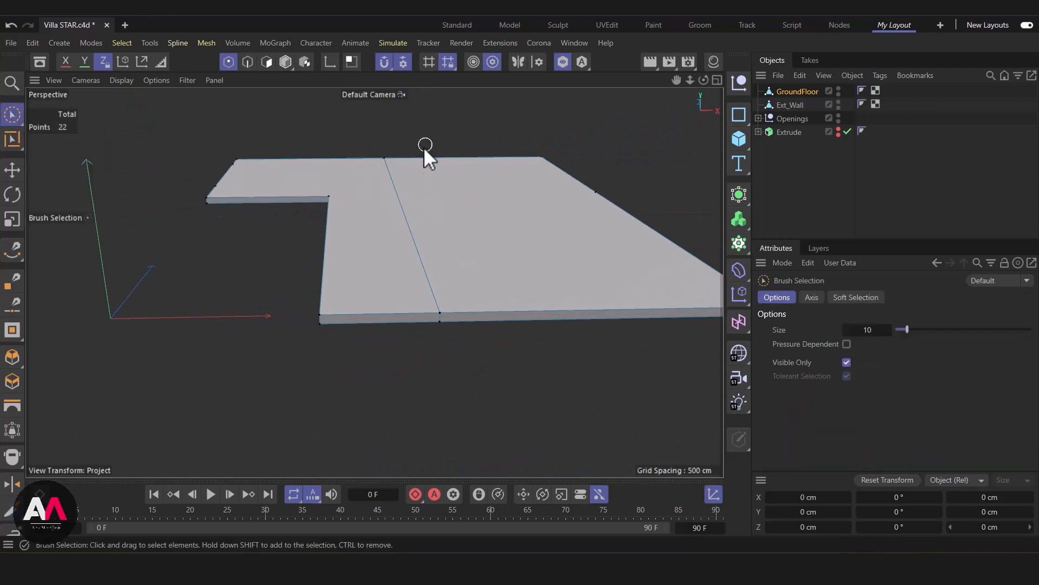
left_click(387, 156)
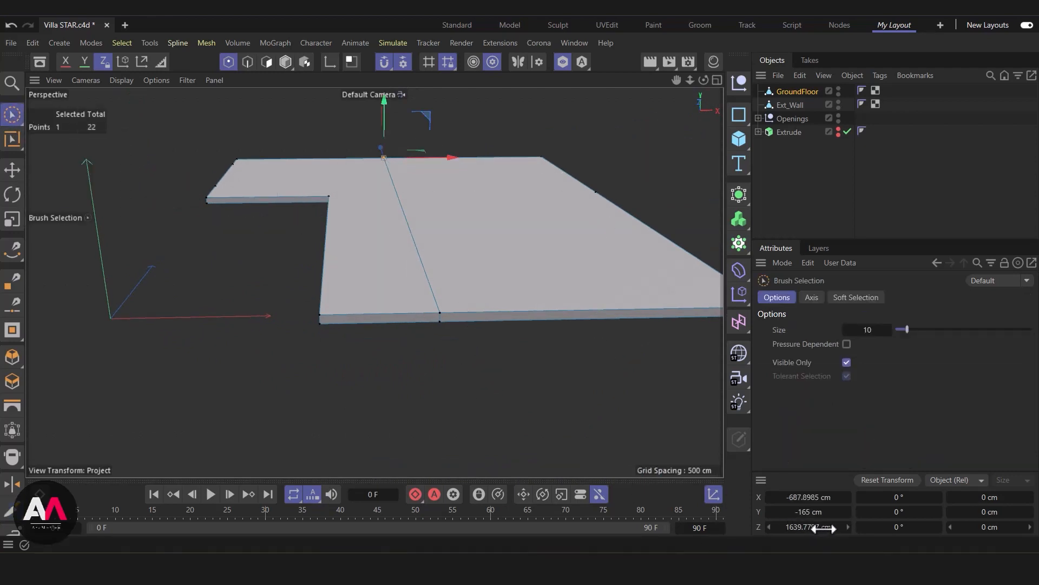
left_click(807, 497)
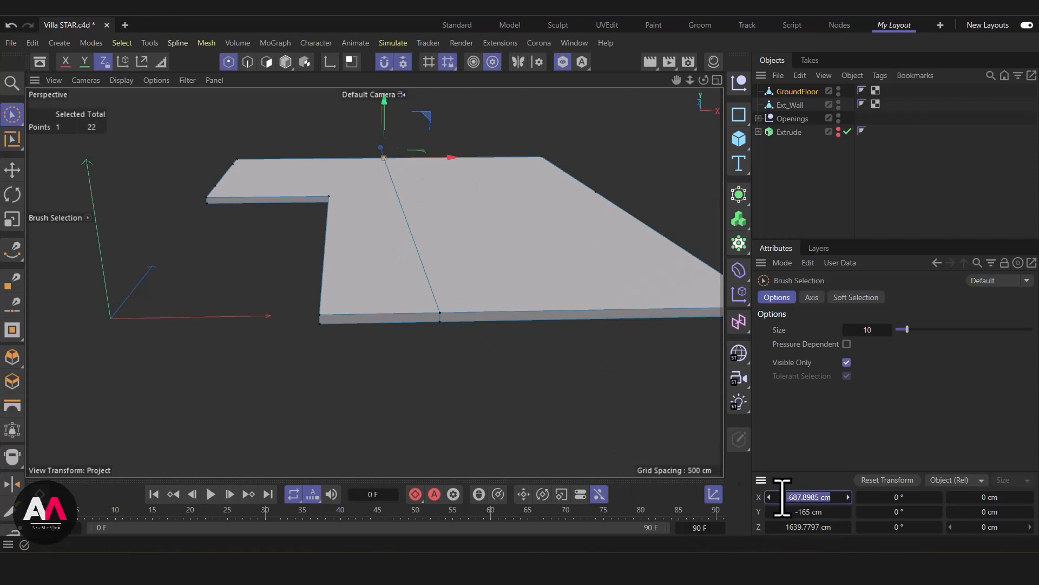
left_click(440, 318)
left_click(813, 496)
key("Return")
Line-cut the slab's top face from the inner corner across to the intermediate point on the opposite long edge
left_click_drag(427, 283, 542, 248, "alt")
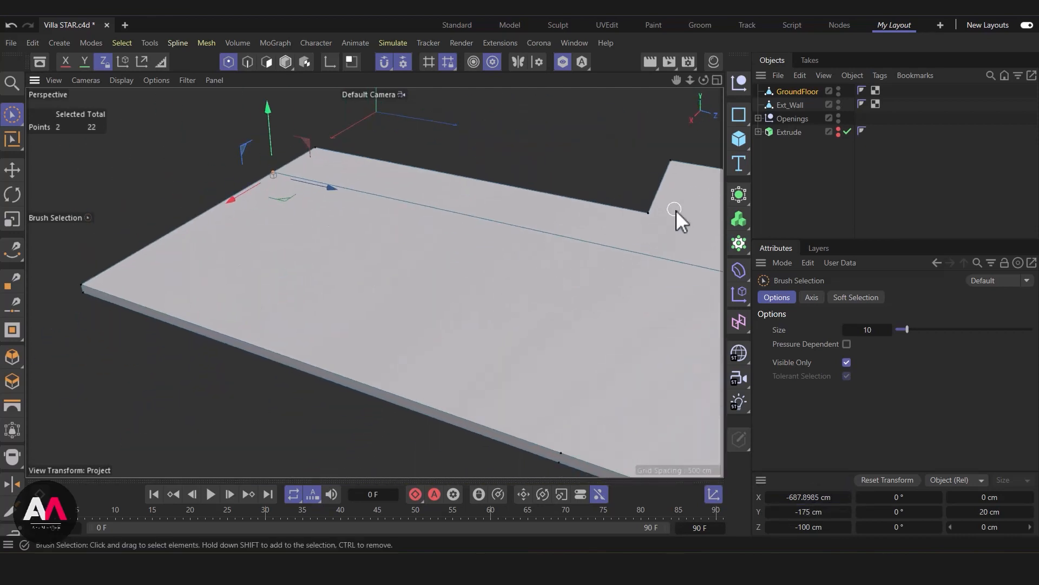
key("k")
key("k")
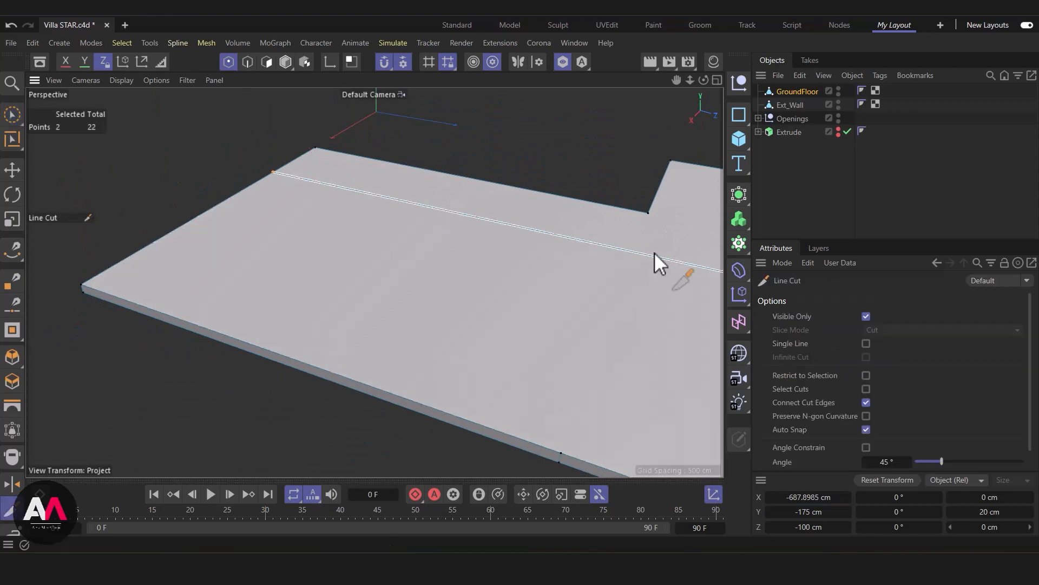
left_click(648, 213)
left_click(566, 452)
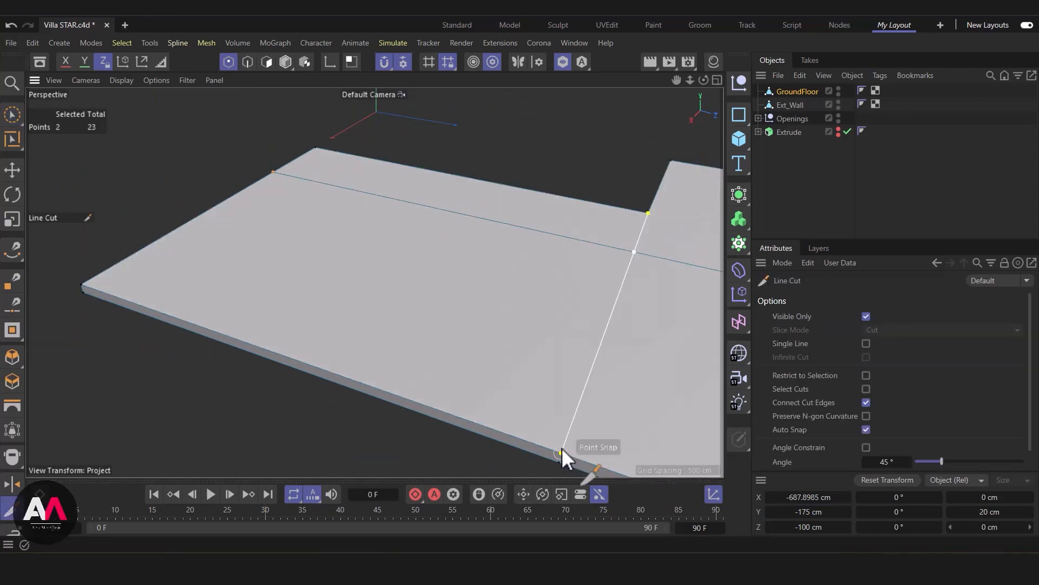
Line-cut the slab's underside from the inner corner to the matching intermediate point on the long edge
left_click_drag(580, 307, 585, 348, "alt")
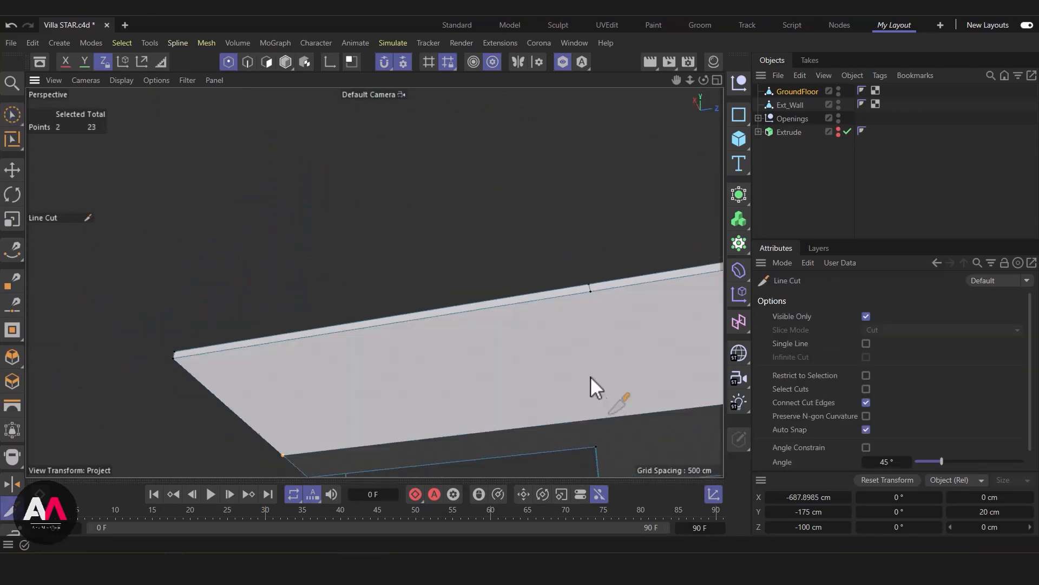
left_click(595, 447)
left_click(595, 418)
left_click(591, 288)
Align the crosswise cut's points with the inner corner by setting their Z size to 0 cm and Z position to 924.657 cm
left_click(11, 113)
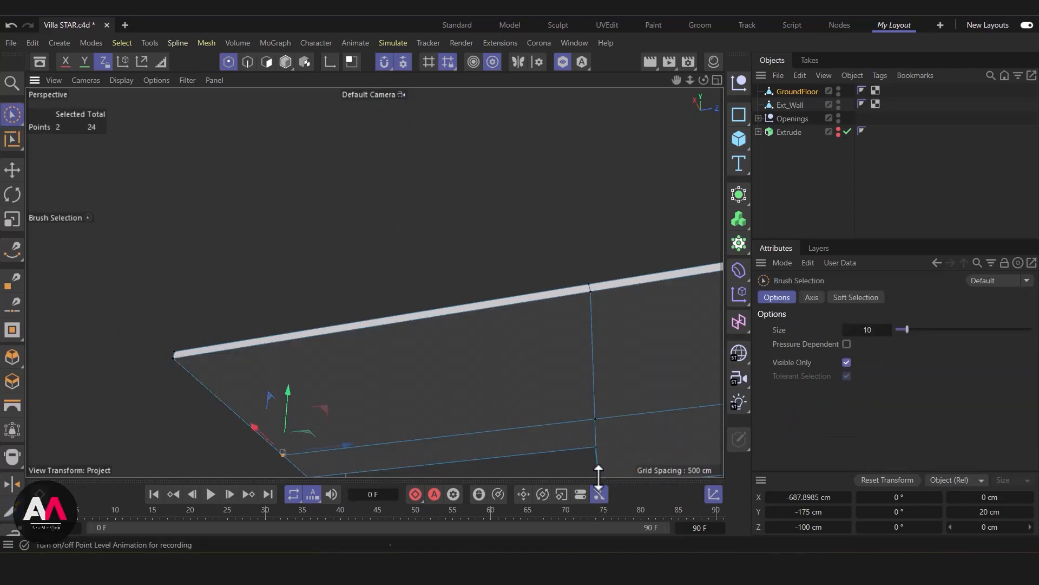
left_click(595, 419)
left_click(804, 527)
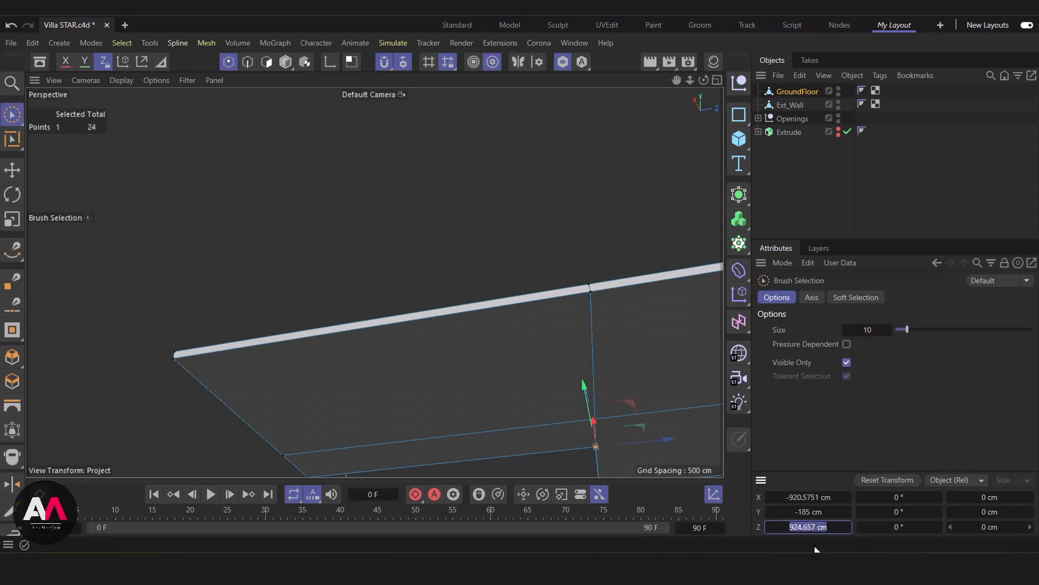
left_click(607, 401)
mouse_move(595, 417)
left_mouse_down()
mouse_move(595, 307)
mouse_move(576, 247)
mouse_move(580, 343)
left_mouse_up()
middle_click_drag(557, 319, 472, 466, "alt")
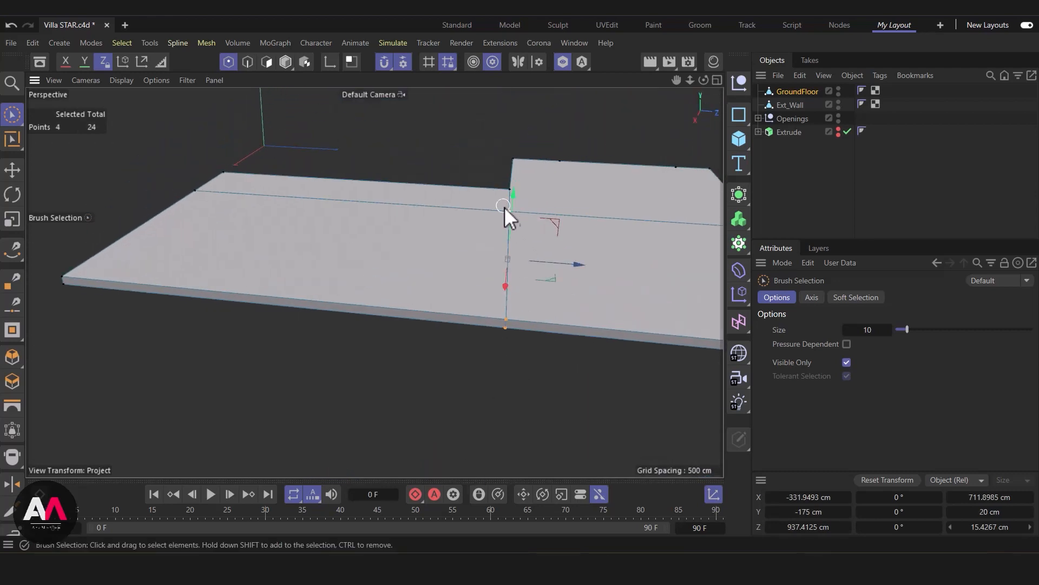
left_click(979, 527)
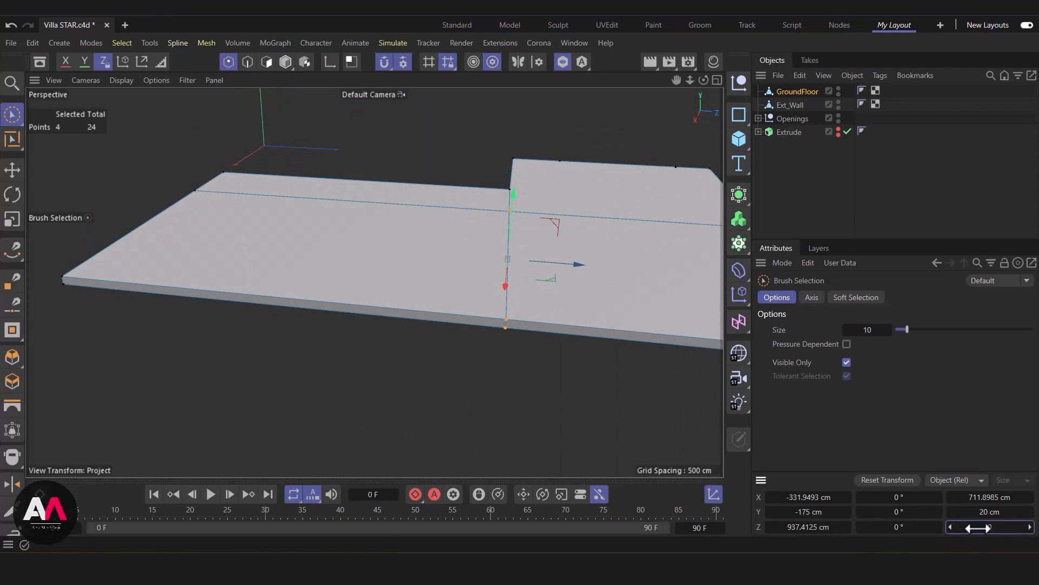
left_click(802, 527)
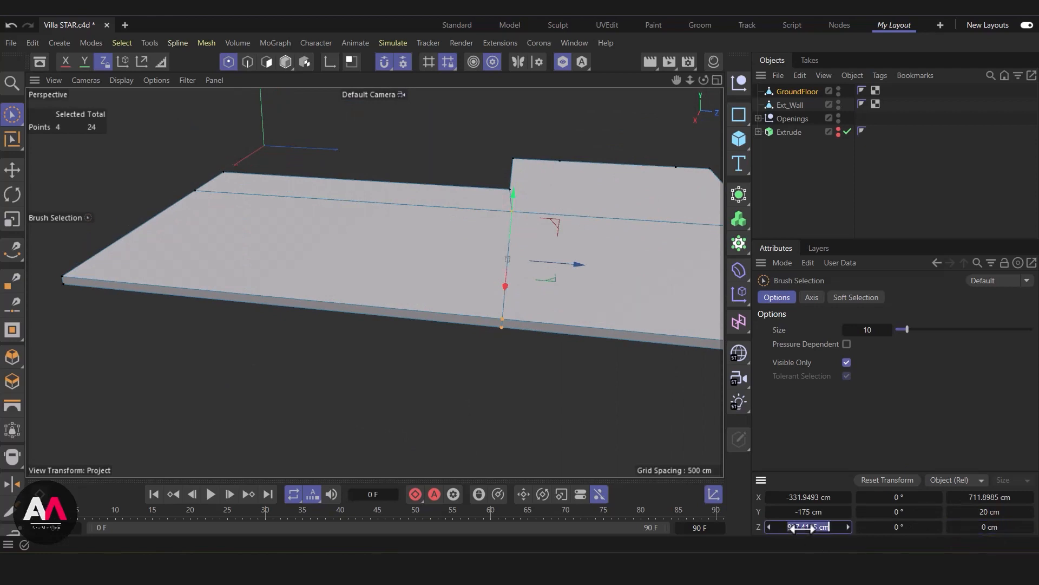
key("Return")
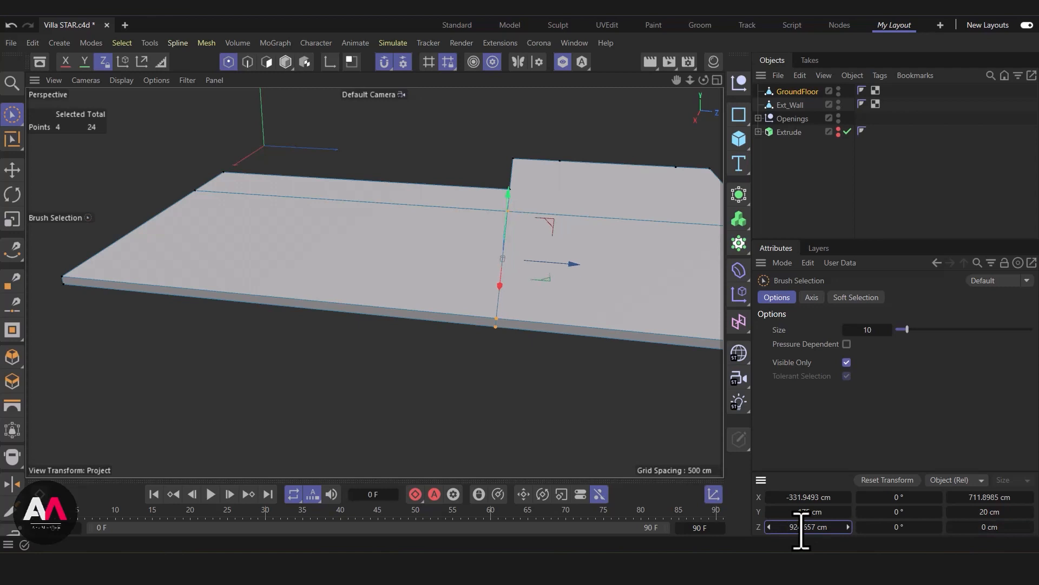
Turn off viewport solo to show the villa walls on the slab and frame the front wall corner
left_click_drag(446, 405, 536, 108, "alt")
left_click(563, 61)
left_click_drag(529, 269, 515, 314, "alt")
middle_click_drag(345, 300, 509, 319, "alt")
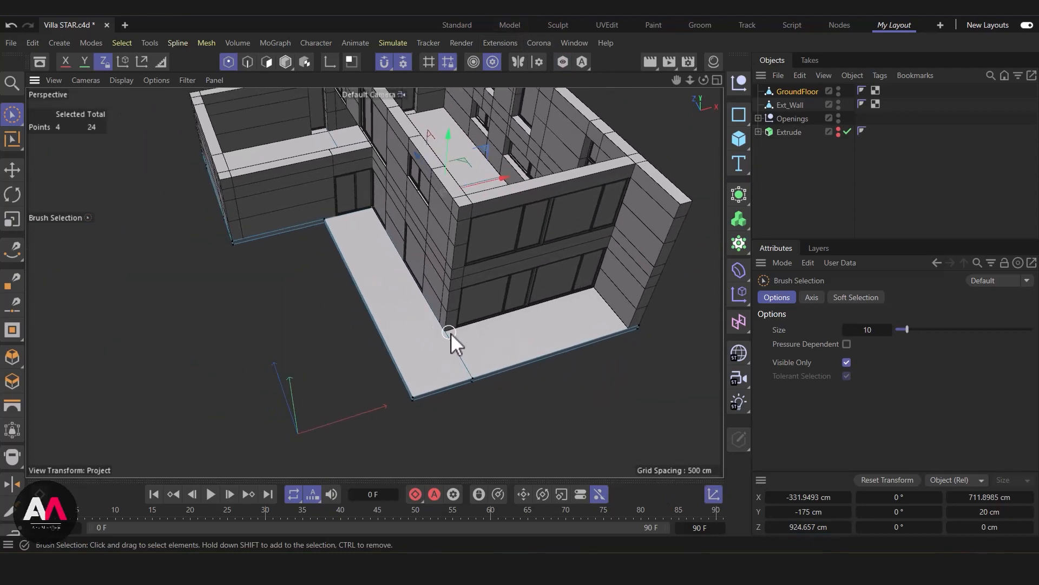
scroll(449, 322, "up", 1)
left_click_drag(471, 309, 443, 366, "alt")
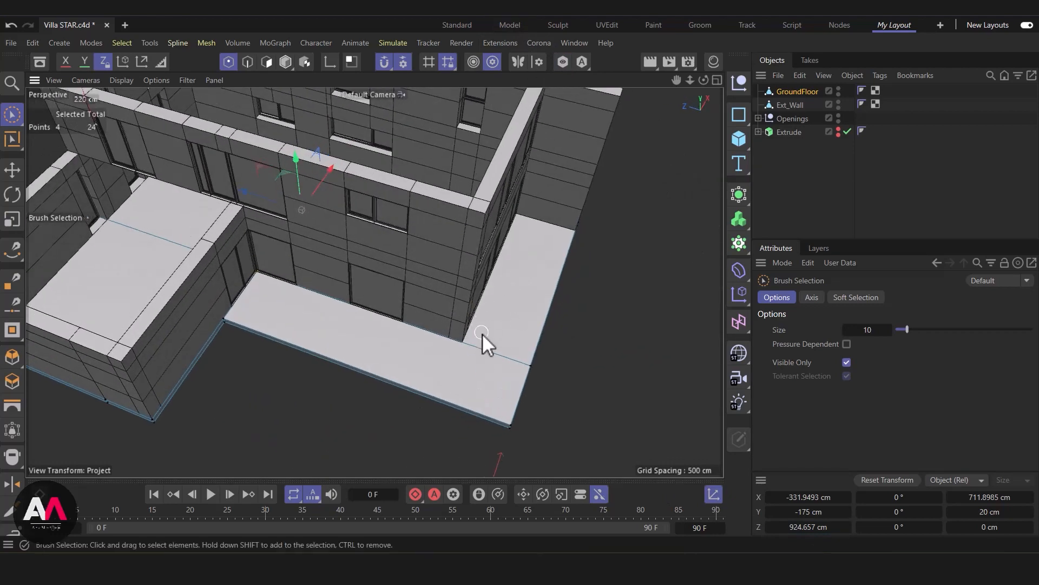
Loop-cut the slab at about 77.1 % offset, snapped to the Ext_Wall point at the front wall corner
key("k")
key("l")
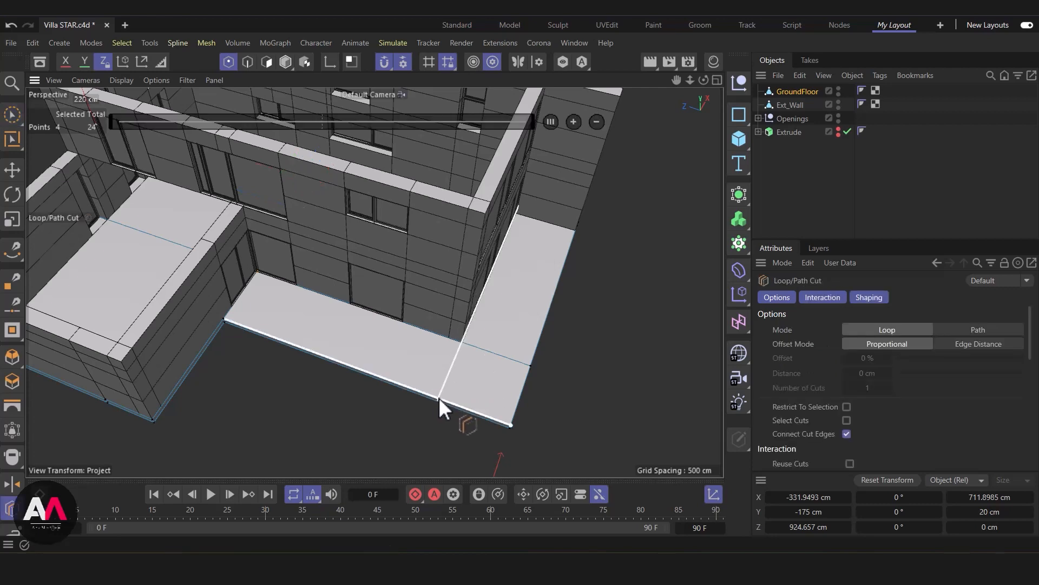
scroll(455, 387, "up", 5)
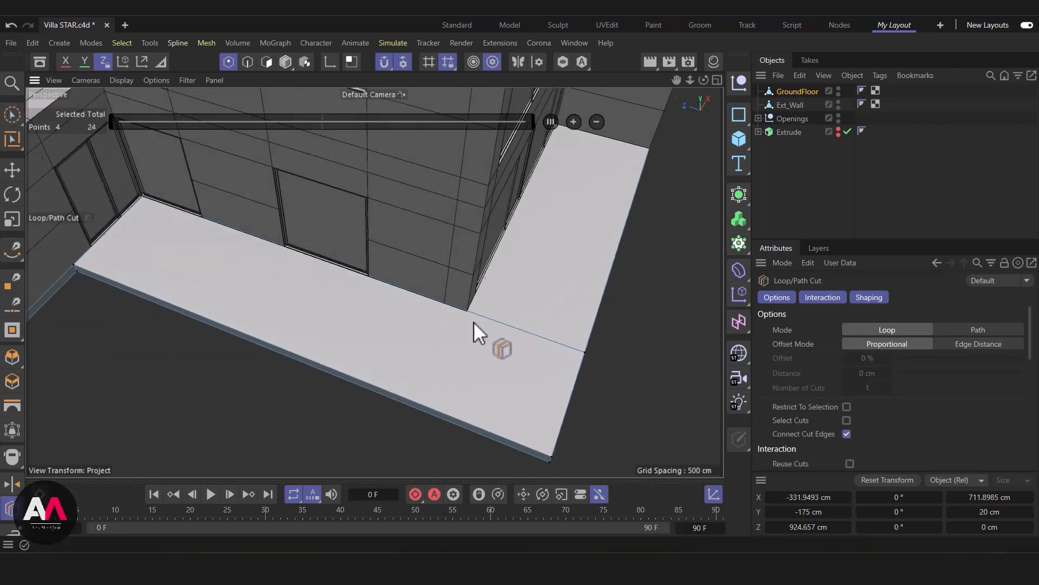
left_click_drag(473, 322, 470, 270, "alt")
scroll(401, 393, "up", 5)
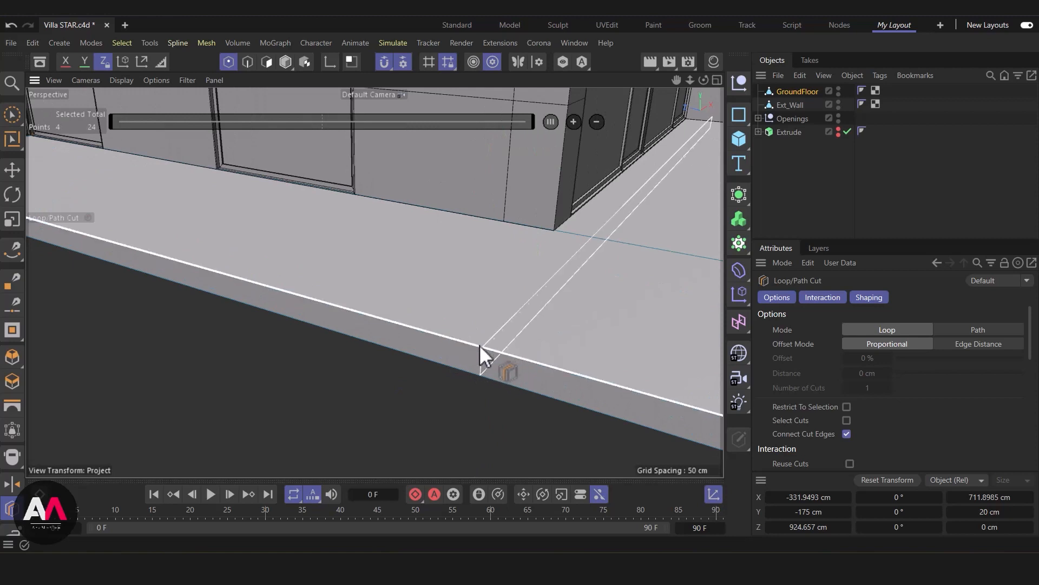
left_click_drag(430, 333, 450, 320, "alt")
left_click(440, 258)
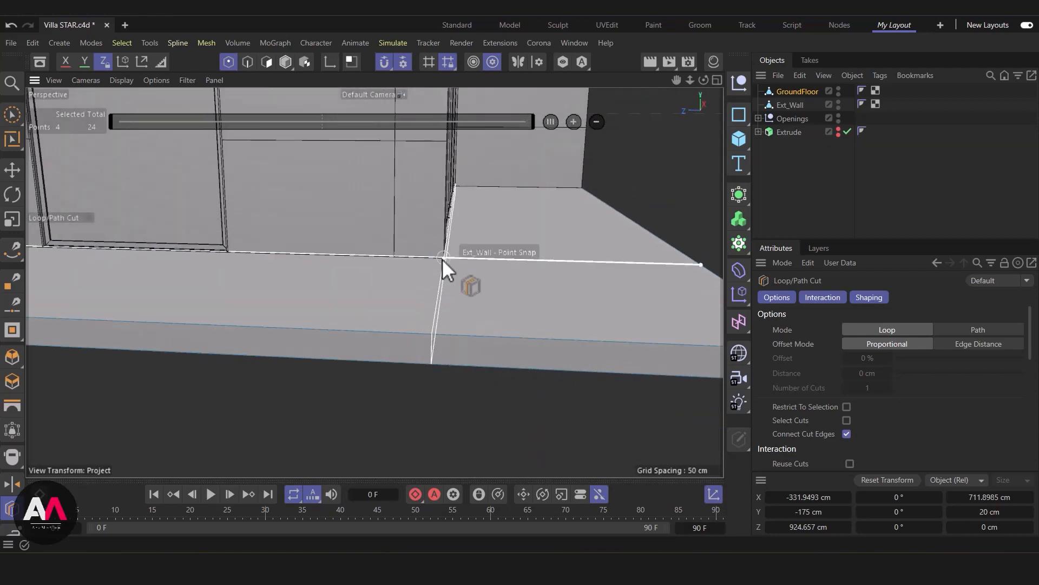
Examine the new loop cut's alignment with the wall corner up close and in the Top view, ending in full-size Perspective
left_click_drag(443, 258, 461, 277, "alt")
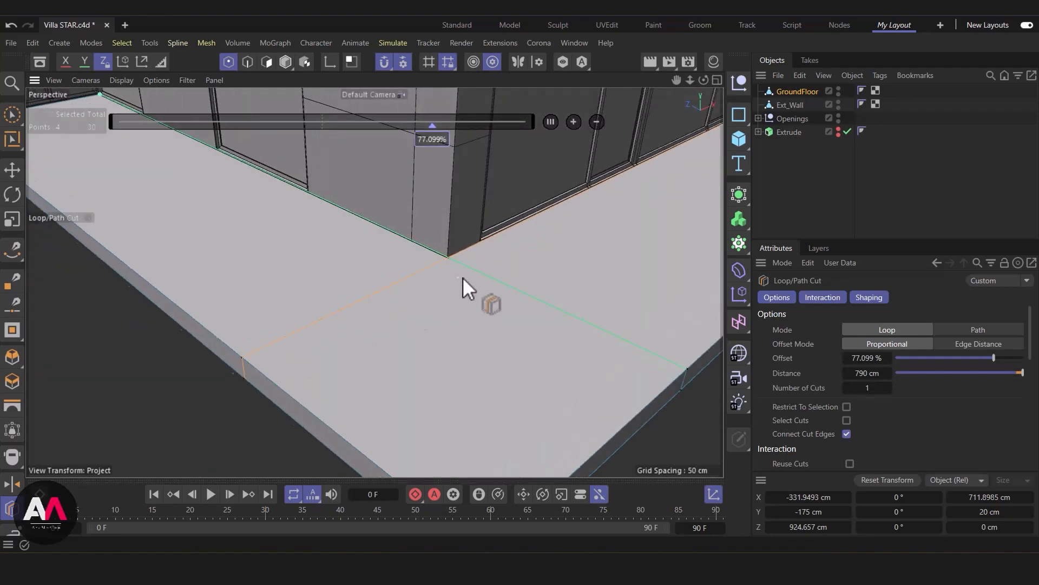
scroll(461, 278, "down", 5)
left_click_drag(414, 186, 444, 237, "alt")
scroll(454, 248, "up", 5)
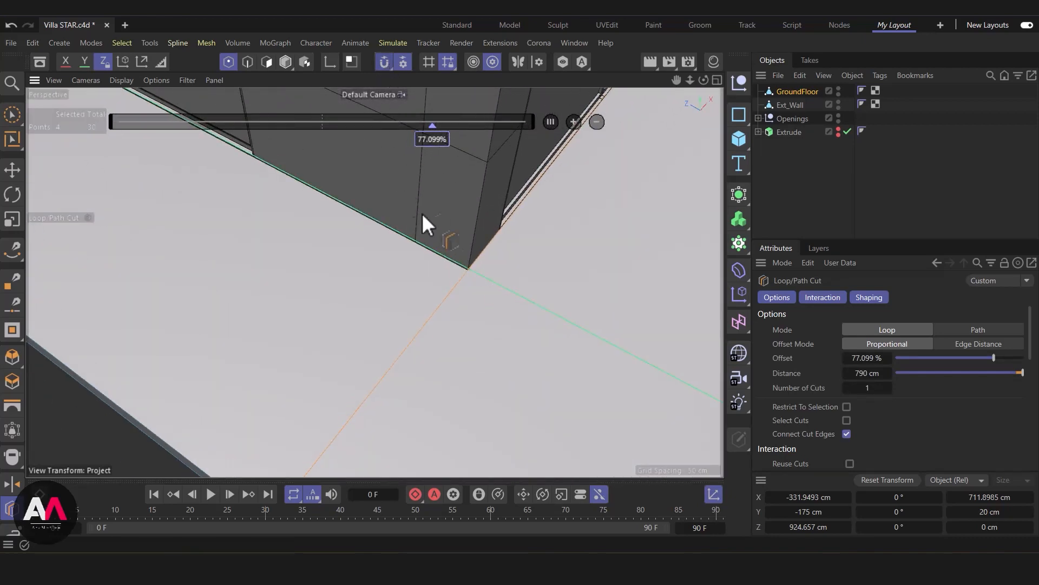
scroll(469, 294, "down", 5)
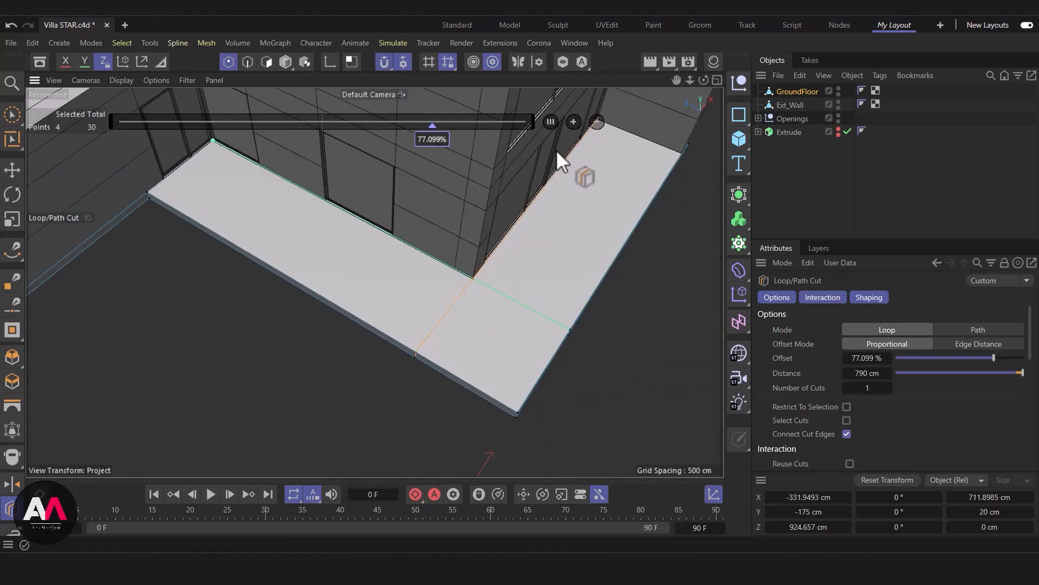
left_click(716, 80)
left_click(717, 80)
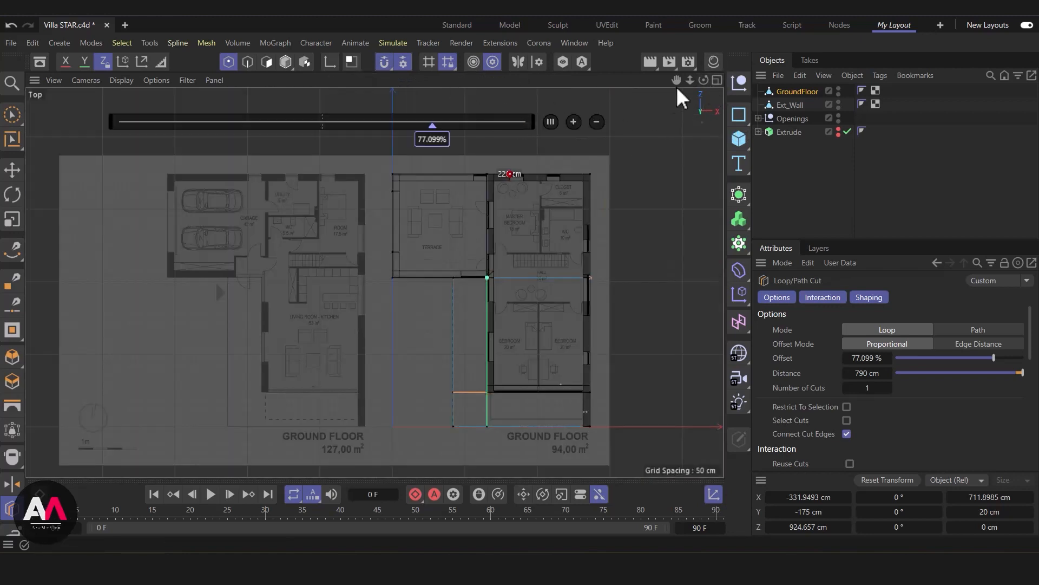
left_click(717, 81)
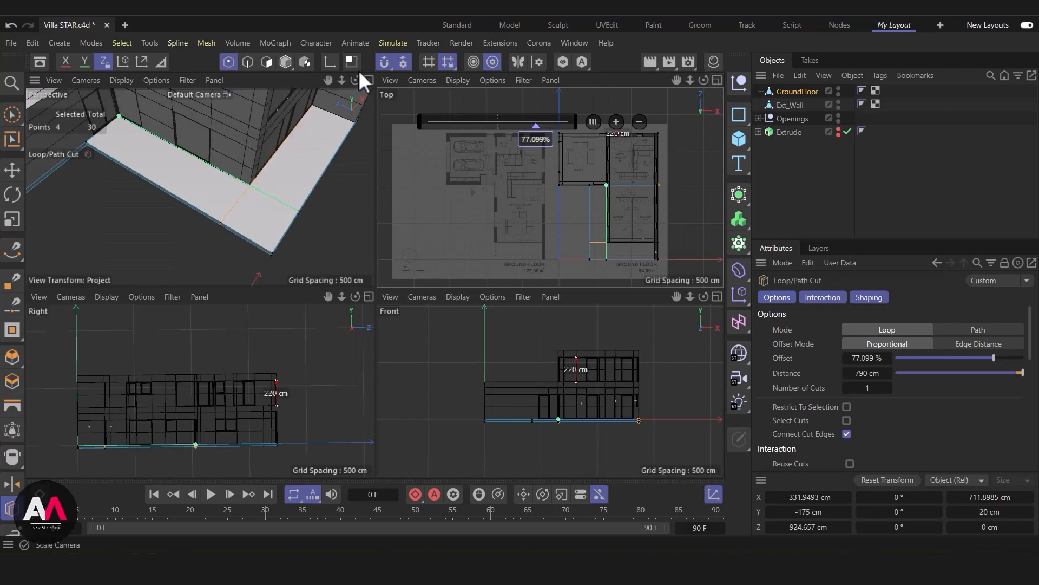
left_click(369, 80)
scroll(362, 303, "down", 5)
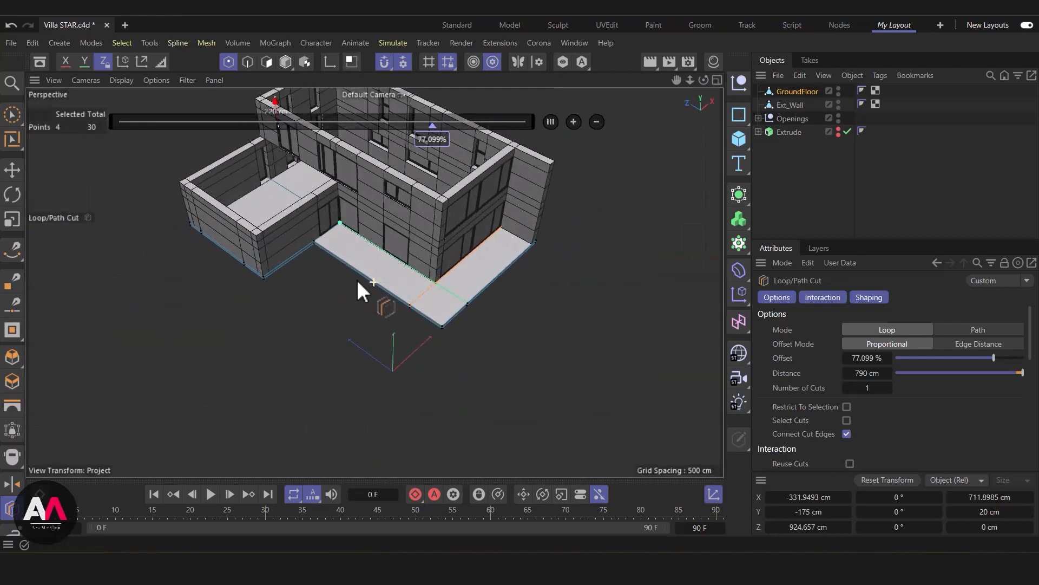
In polygon mode, brush-select the slab's top faces inside the main house and the low front wing
left_click(12, 115)
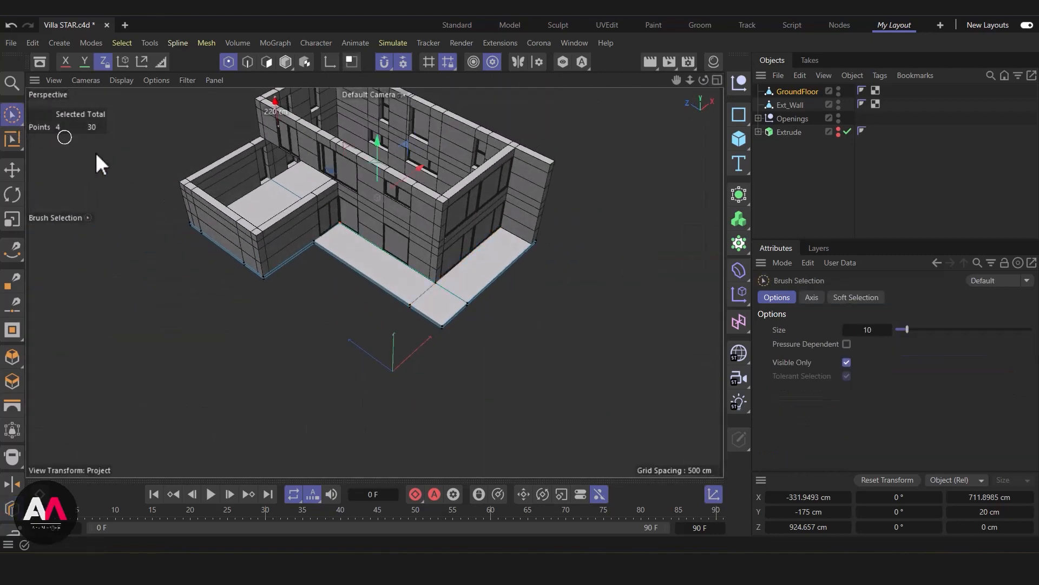
left_click(266, 60)
left_click(466, 281)
mouse_move(466, 281)
left_mouse_down()
mouse_move(409, 285)
mouse_move(352, 194)
mouse_move(433, 333)
mouse_move(452, 442)
mouse_move(461, 300)
mouse_move(401, 283)
mouse_move(301, 352)
left_mouse_up()
mouse_move(511, 317)
left_mouse_down("alt")
mouse_move(440, 239)
mouse_move(497, 203)
mouse_move(417, 323)
mouse_move(481, 304)
mouse_move(418, 296)
left_mouse_up("alt")
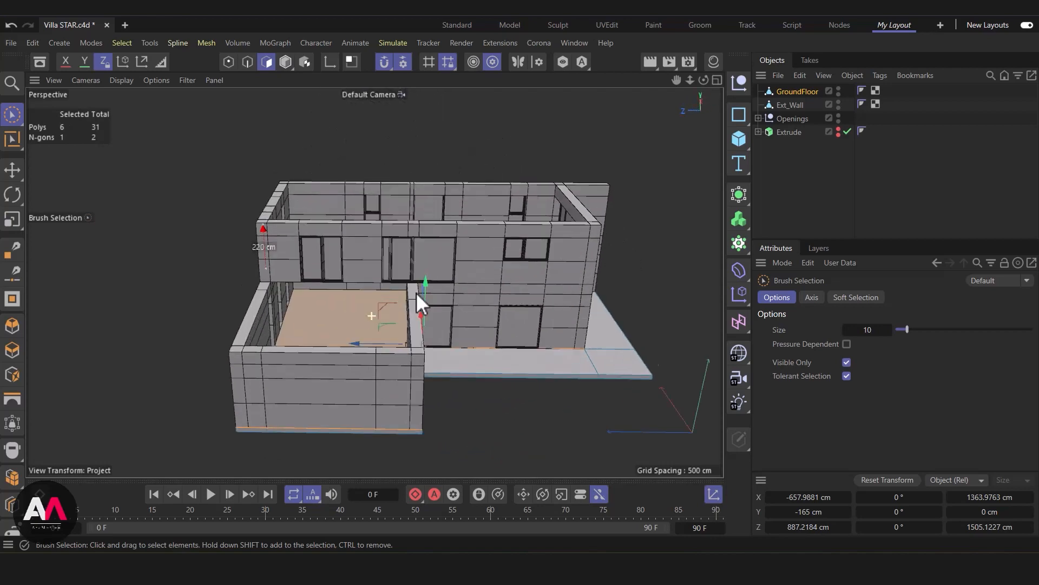
Deselect the GroundFloor object and look at the villa interior from above
left_click(775, 167)
left_click_drag(327, 336, 295, 154, "alt")
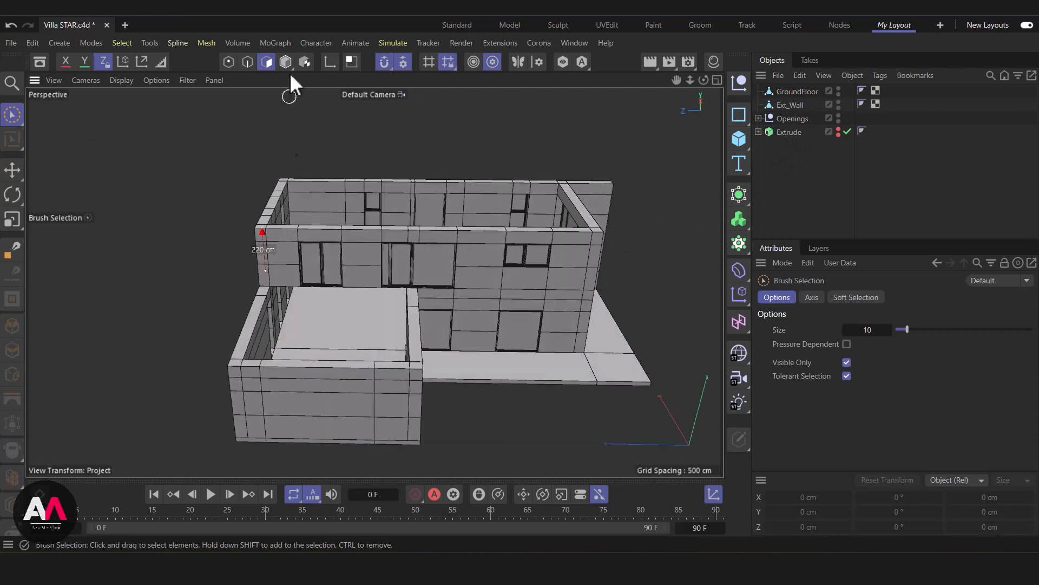
mouse_move(357, 236)
left_mouse_down("alt")
mouse_move(437, 333)
mouse_move(242, 138)
left_mouse_up("alt")
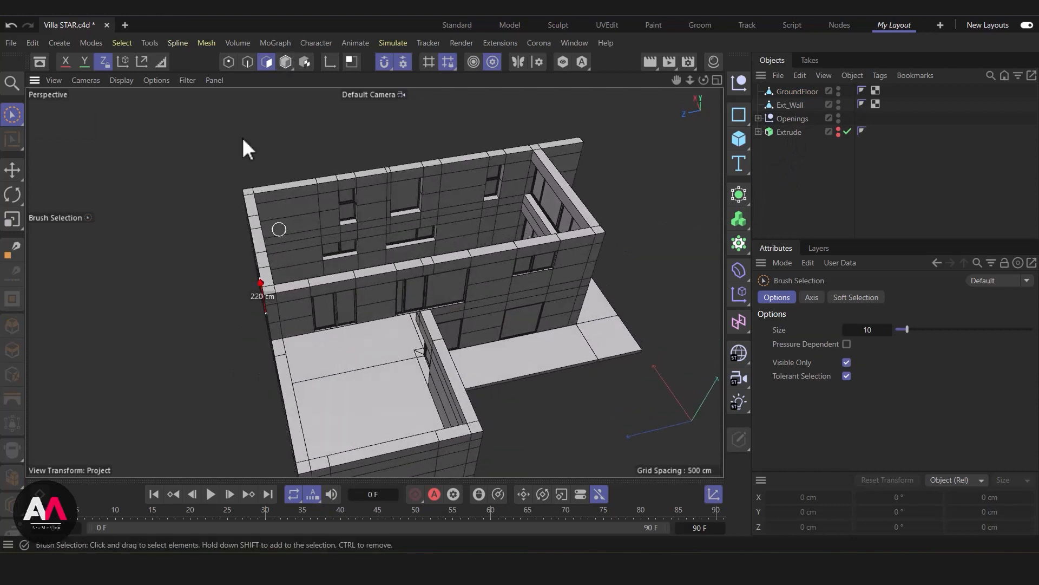
Switch to edge mode and make the Ext_Wall object active around the low front wing
left_click(243, 62)
left_click_drag(492, 446, 449, 320, "alt")
middle_click_drag(448, 320, 440, 270, "alt")
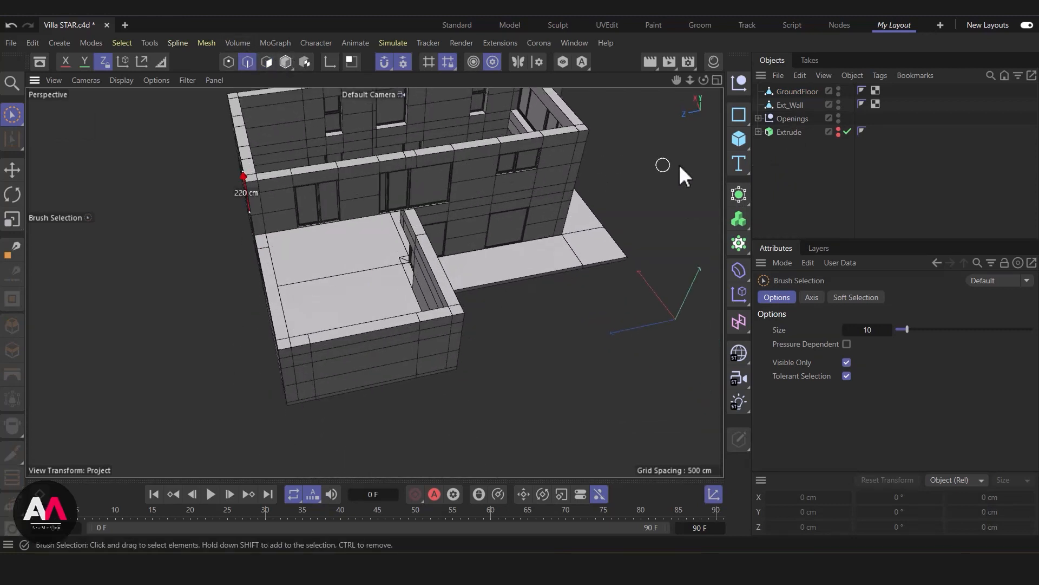
left_click(792, 106)
right_click_drag(359, 304, 444, 287, "alt")
left_click_drag(544, 297, 559, 318, "alt")
Brush-select the inner top edges of Ext_Wall at the front corner of the low wing
key("u")
key("l")
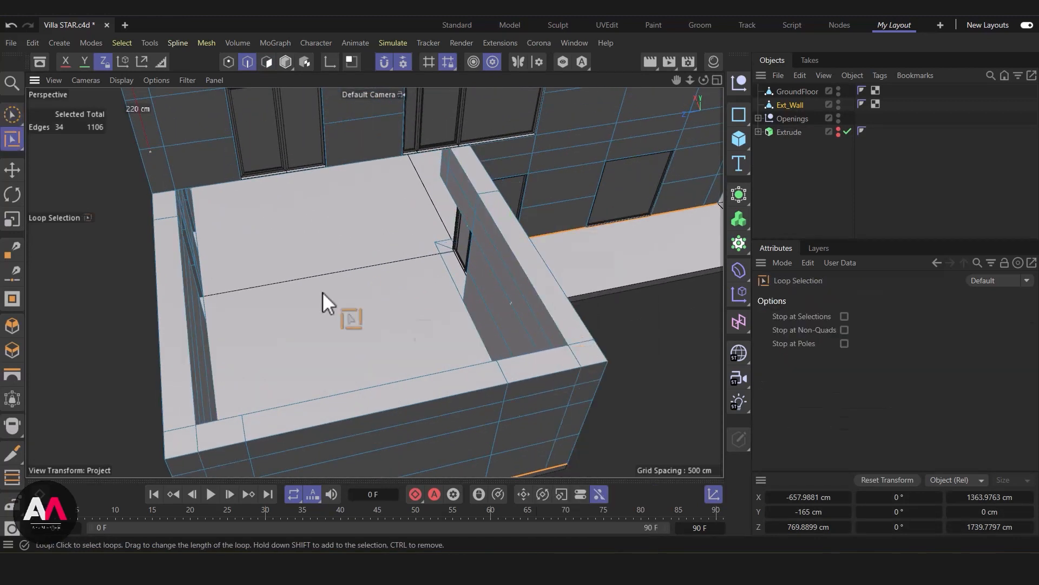
left_click(12, 114)
left_click(546, 300)
scroll(552, 374, "up", 5)
left_click(560, 349, "shift")
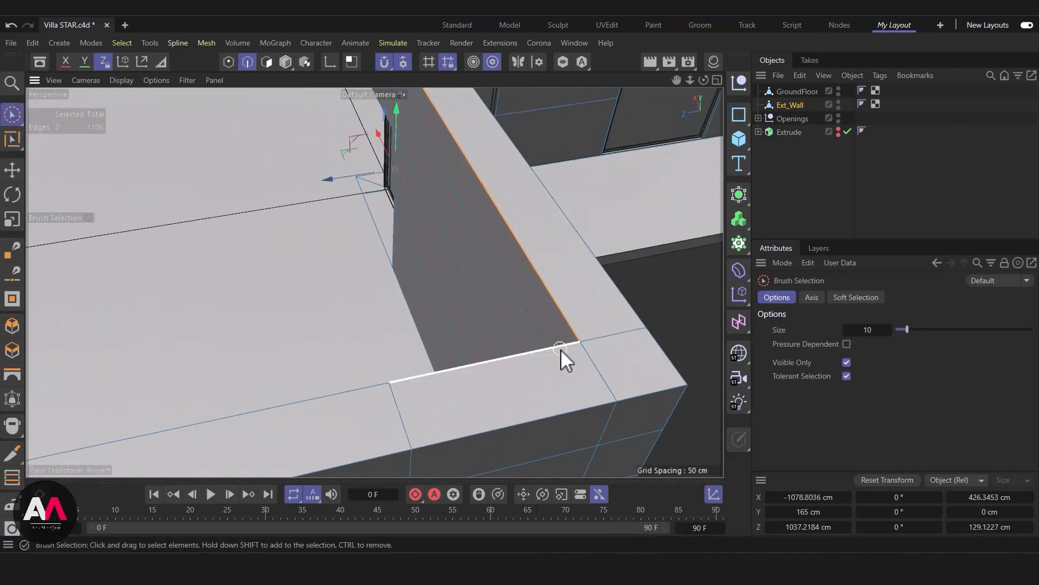
Undo the stray selection and add the next inner top edges along the low front wing's walls
left_click_drag(525, 366, 288, 228, "alt")
left_click(295, 241)
left_click(9, 24)
left_click(278, 295)
left_click(346, 193, "shift")
left_click(300, 231, "shift")
Add the Ext_Wall edges at the upper-floor level along the first inner walls of the main house
scroll(303, 238, "down", 5)
left_click_drag(300, 238, 343, 323, "alt")
scroll(433, 200, "up", 4)
left_click(448, 205, "shift")
left_click_drag(449, 205, 239, 201, "alt")
left_click_drag(431, 187, 417, 271, "alt")
left_click_drag(298, 202, 401, 200, "shift")
left_click_drag(501, 196, 590, 192, "shift")
left_click_drag(585, 217, 395, 259, "alt")
left_click(520, 260, "shift")
Extend the edge selection at upper-floor level beneath the windows to the next inner corner of the main house
left_click_drag(577, 276, 493, 287, "alt")
mouse_move(492, 287)
left_mouse_down("shift")
mouse_move(512, 308)
mouse_move(473, 278)
mouse_move(545, 374)
mouse_move(259, 244)
mouse_move(415, 260)
left_mouse_up("shift")
scroll(472, 278, "up", 3)
left_click(470, 287, "shift")
scroll(379, 217, "up", 4)
left_click(355, 198, "shift")
scroll(379, 216, "down", 5)
scroll(545, 361, "down", 2)
mouse_move(415, 261)
left_mouse_down("alt")
mouse_move(461, 254)
mouse_move(435, 266)
left_mouse_up("alt")
left_click(434, 267, "shift")
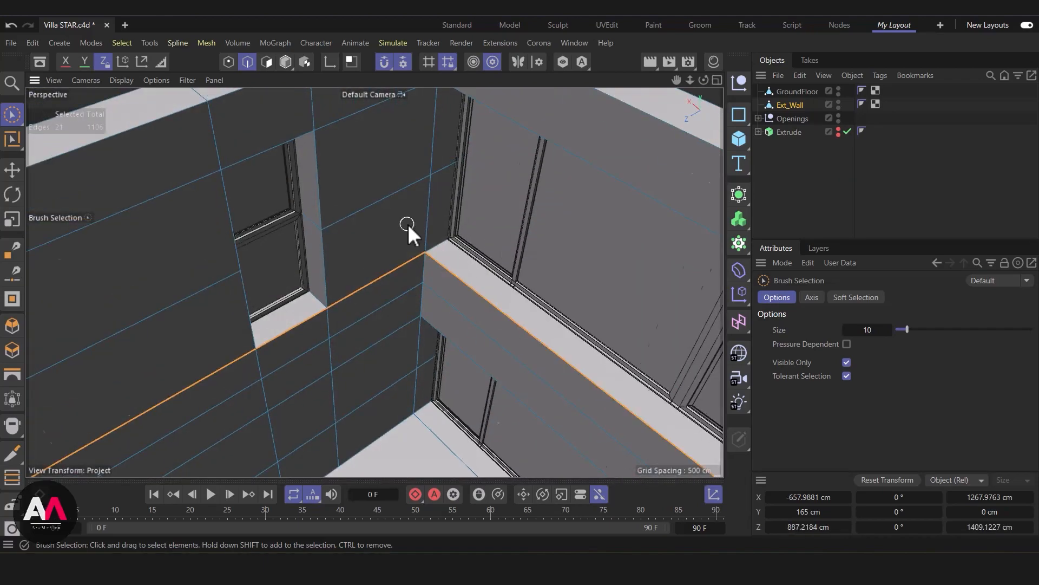
Add three more upper-floor-level edges along the adjoining inner wall, up to the large window opening
scroll(434, 268, "down", 5)
left_click_drag(522, 342, 617, 336, "alt")
scroll(515, 260, "up", 5)
left_click(514, 260, "shift")
scroll(412, 248, "down", 4)
left_click(580, 326, "shift")
left_click(683, 396, "shift")
left_click_drag(373, 283, 223, 183, "alt")
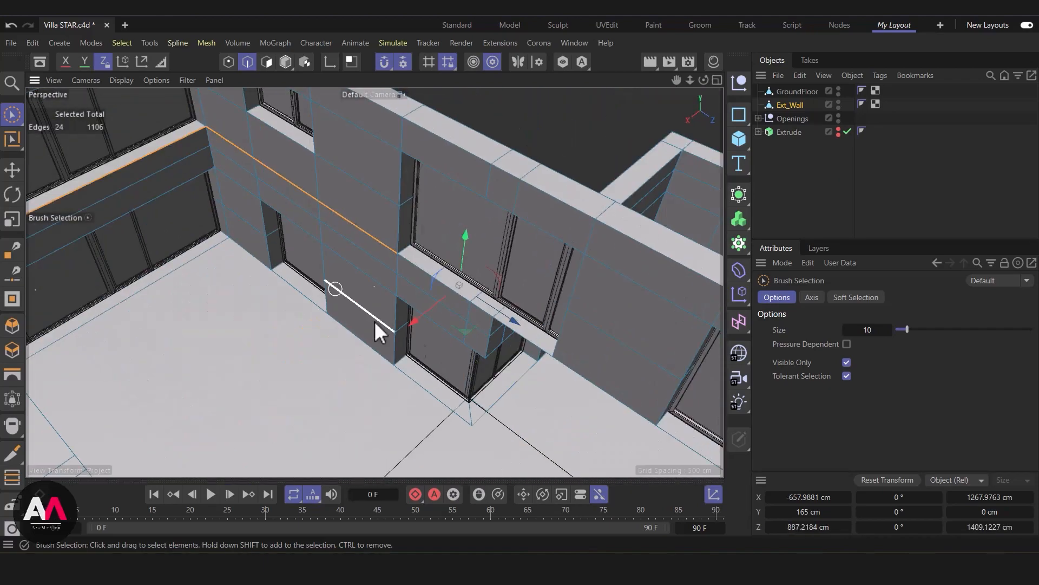
Add the inner sill edges beneath the large upper window opening to the selection
scroll(374, 238, "up", 4)
left_click(450, 250, "shift")
left_click_drag(518, 294, 564, 330, "shift")
scroll(563, 348, "down", 5)
Add the remaining upper-floor-level edges past the large window, working back toward the low front wing
left_click_drag(466, 356, 438, 381, "alt")
scroll(596, 268, "up", 4)
left_click(471, 351, "shift")
left_click(495, 333, "shift")
left_click(628, 424, "shift")
scroll(626, 436, "down", 5)
scroll(626, 437, "up", 3)
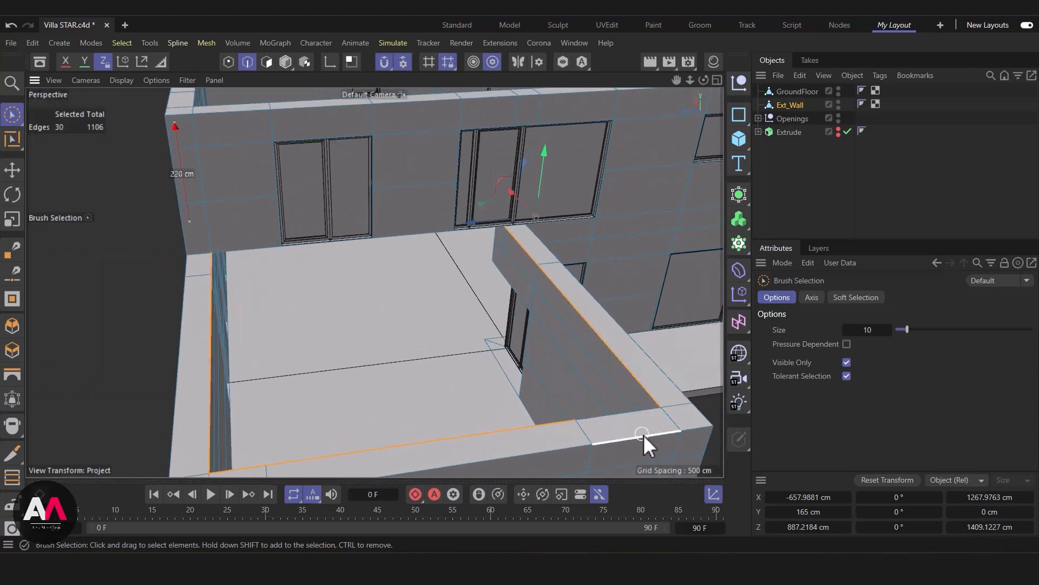
Add the missing inner top edge of Ext_Wall to the edge selection and convert the selection to a spline
mouse_move(634, 424)
left_mouse_down("alt")
mouse_move(679, 447)
mouse_move(628, 424)
left_mouse_up("alt")
left_click(609, 425, "shift")
left_click_drag(504, 337, 333, 300, "alt")
key("m")
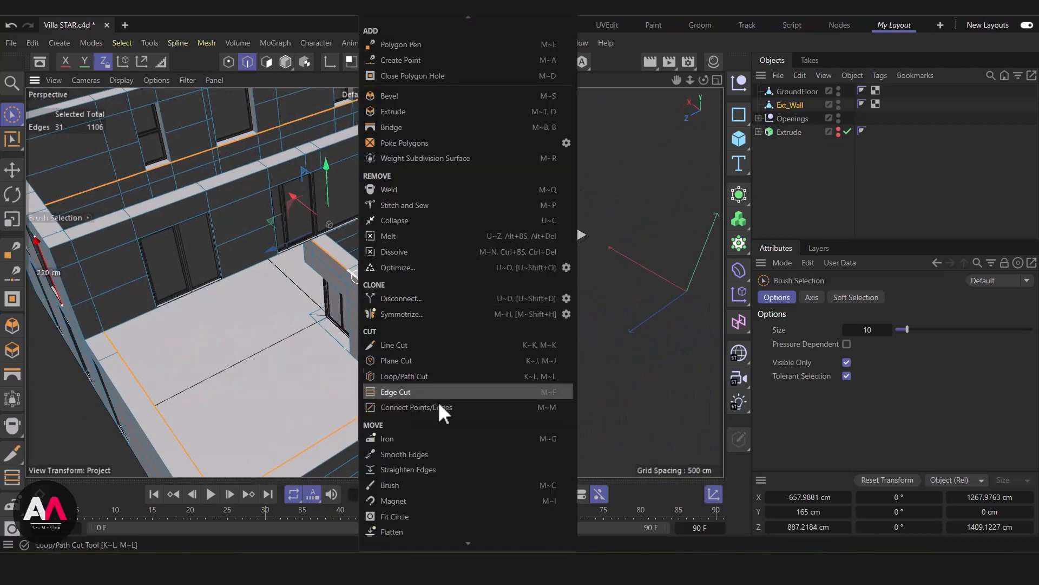
scroll(446, 500, "down", 3)
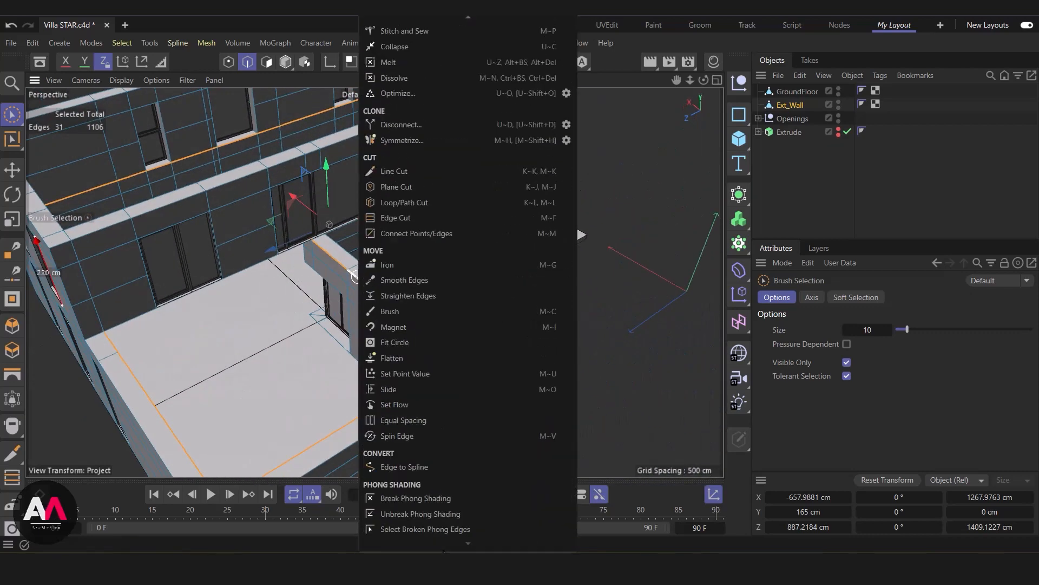
left_click(412, 468)
Move the extracted spline out to the top of the object hierarchy and nest it under a new Extrude generator
left_click(812, 119)
left_click_drag(805, 118, 797, 86)
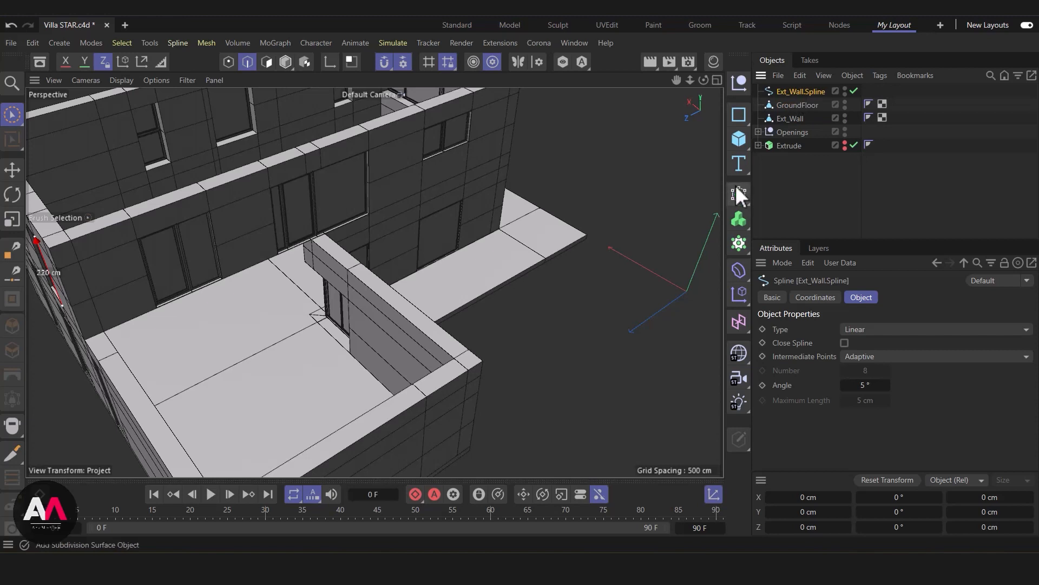
left_click(739, 188)
left_click(804, 298, "alt")
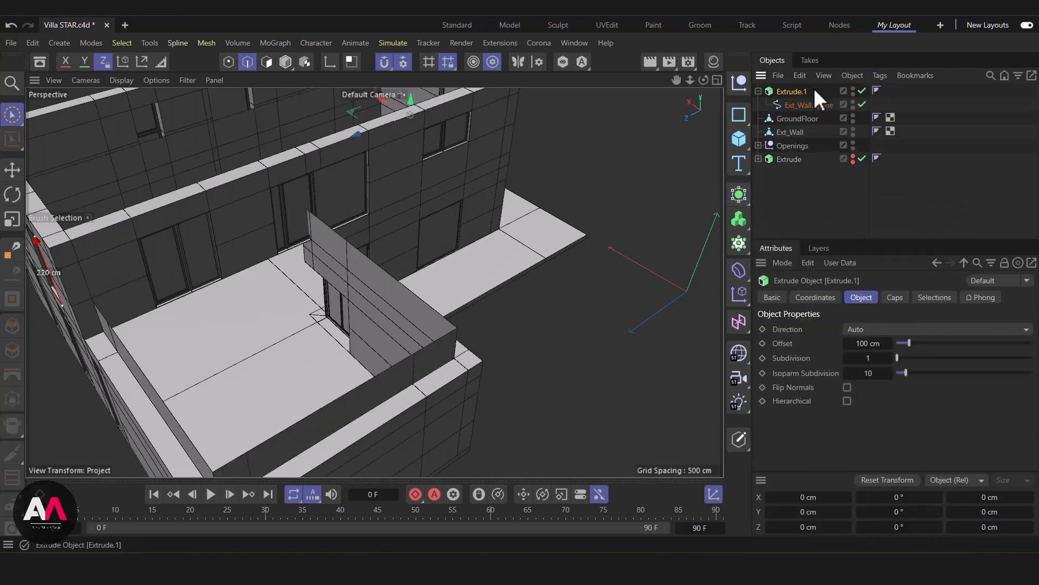
Close the Ext_Wall spline and set its Extrude's offset to -30 cm
left_click(795, 105)
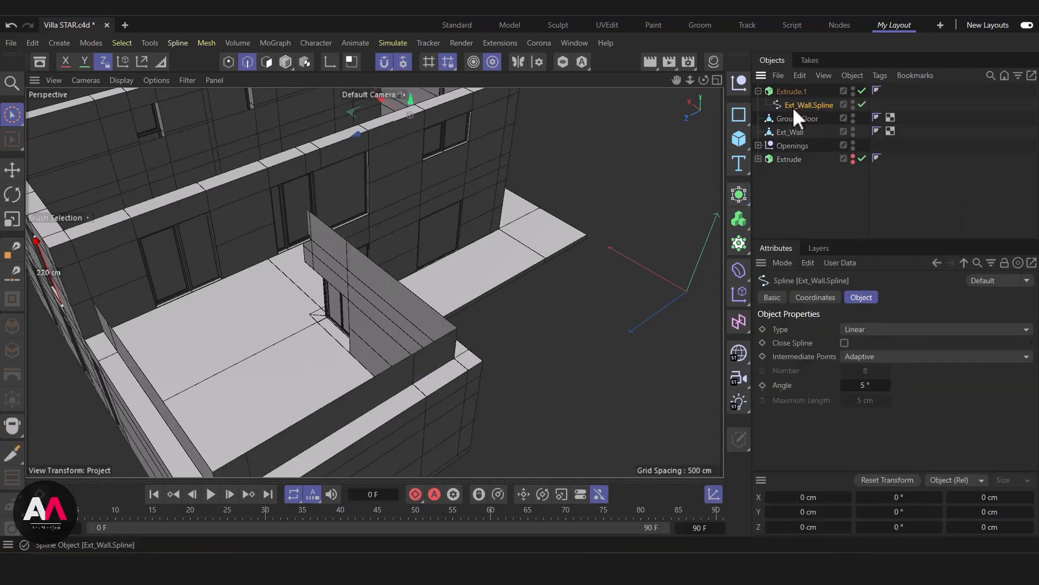
left_click(843, 343)
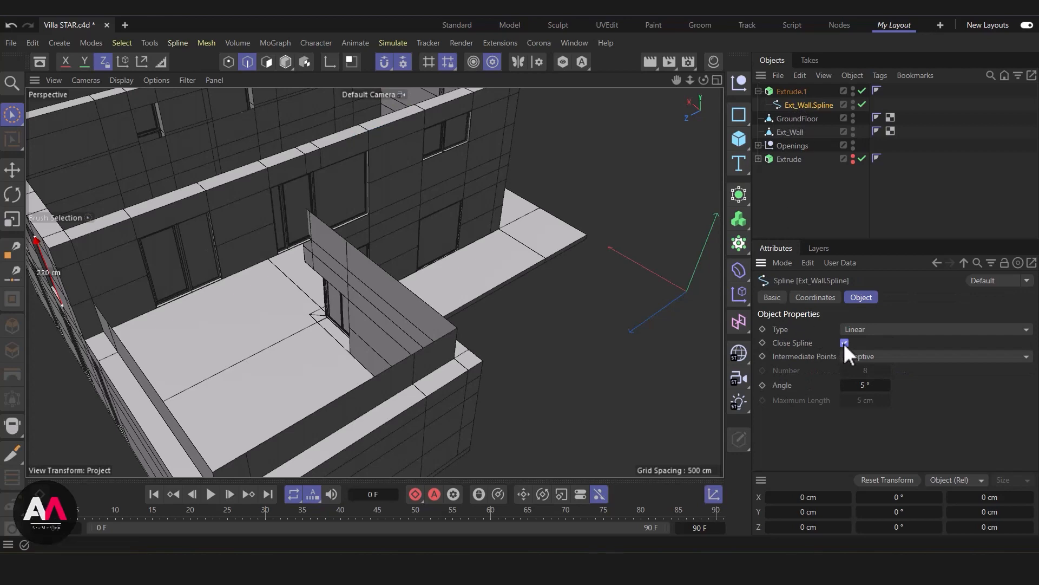
left_click_drag(450, 289, 514, 244, "alt")
left_click(792, 92)
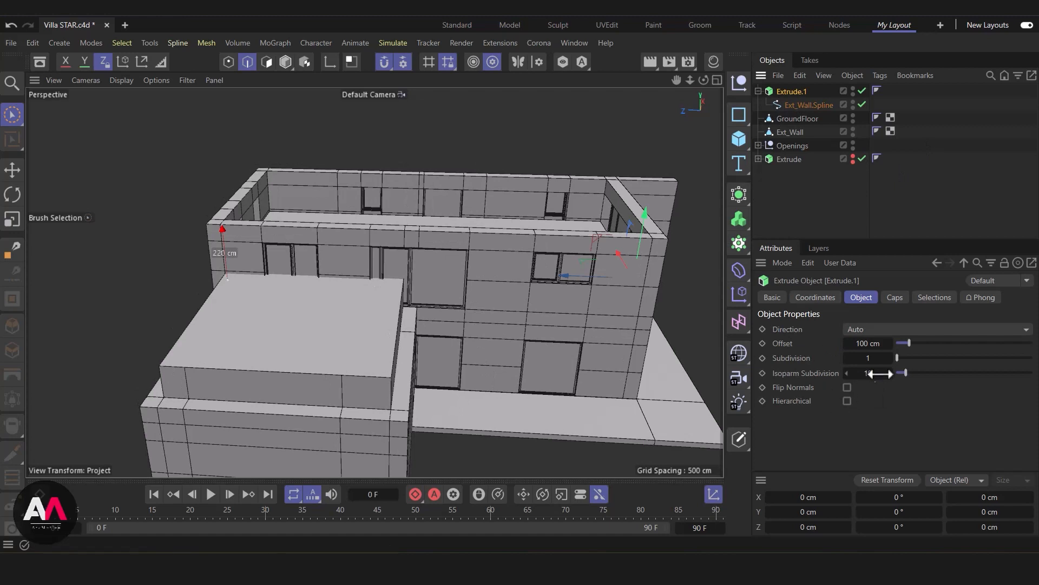
left_click(876, 345)
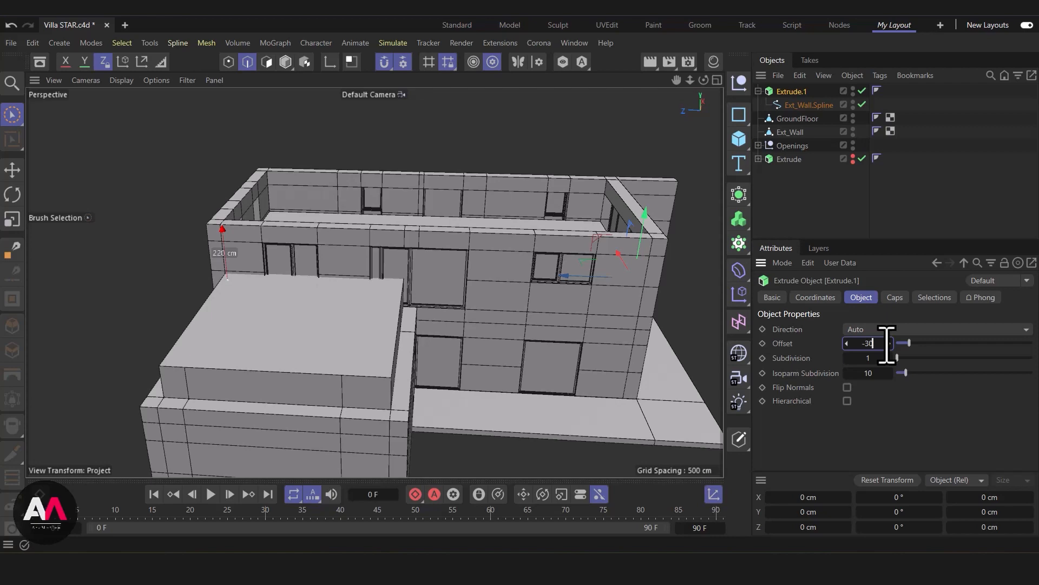
key("Return")
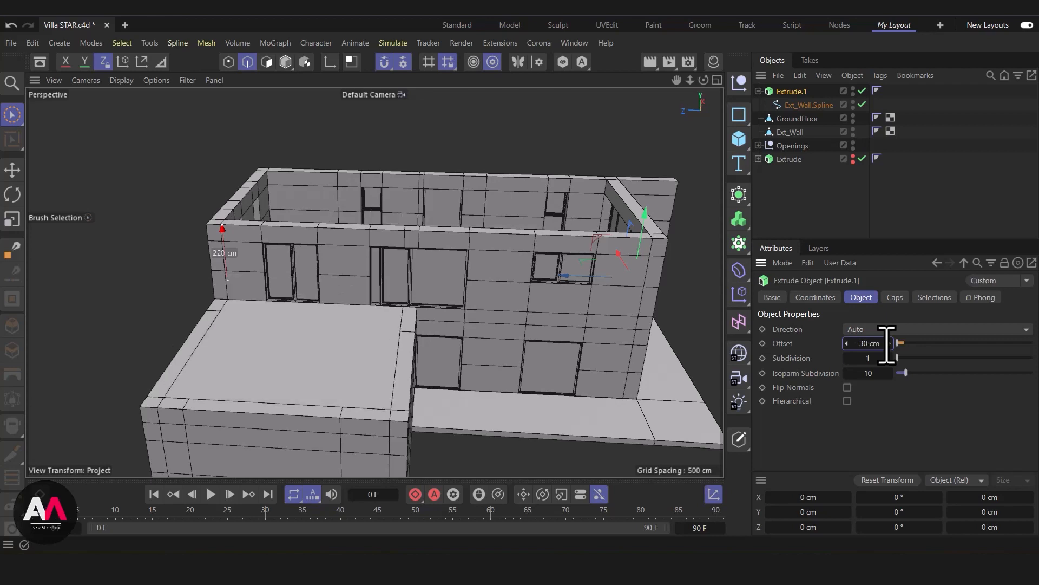
Make a merged polygon copy of the floor Extrude with Connect Objects, and move the original, hidden, to the end of the object list
left_click_drag(574, 333, 367, 309, "alt")
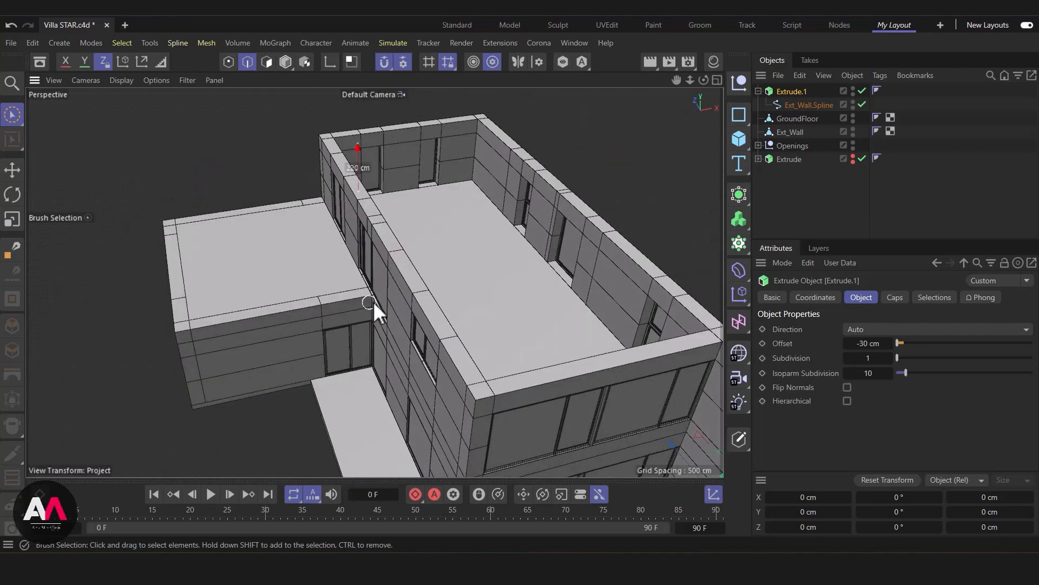
right_click_drag(388, 268, 482, 239, "alt")
left_click_drag(559, 277, 543, 268, "alt")
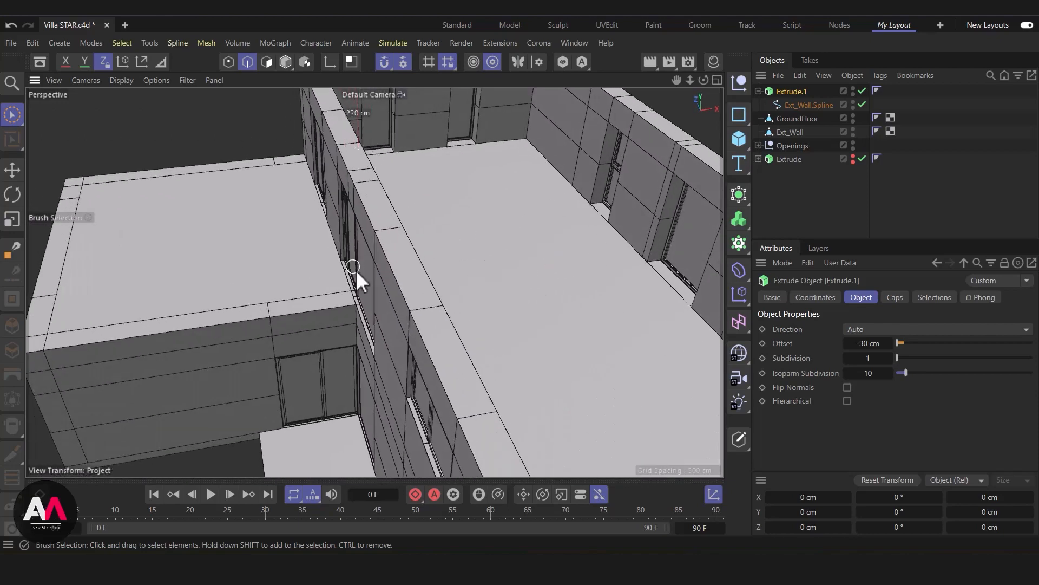
right_click_drag(356, 268, 301, 281, "alt")
left_click_drag(301, 281, 320, 307, "alt")
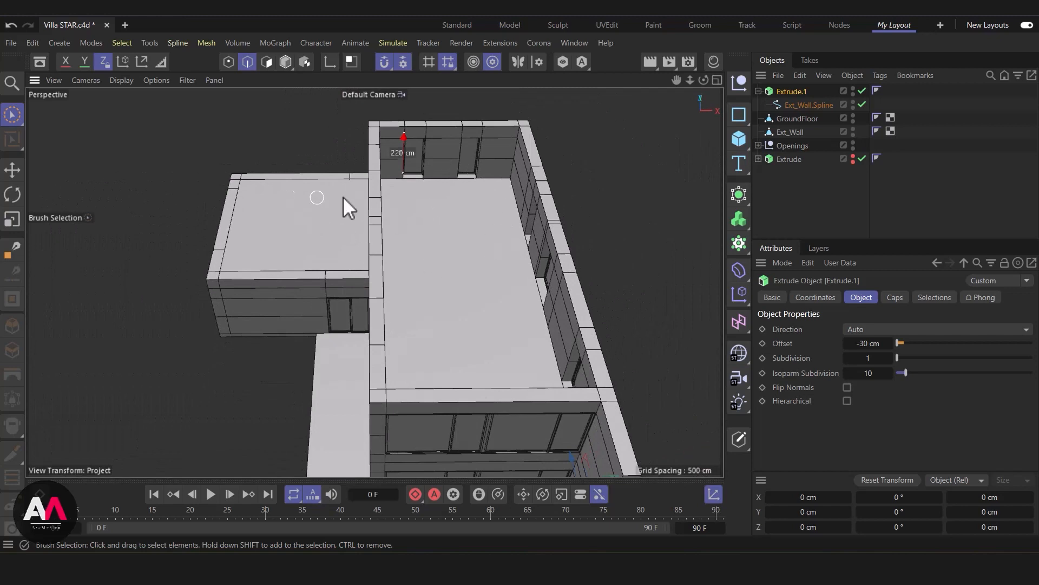
right_click_drag(404, 284, 375, 260, "alt")
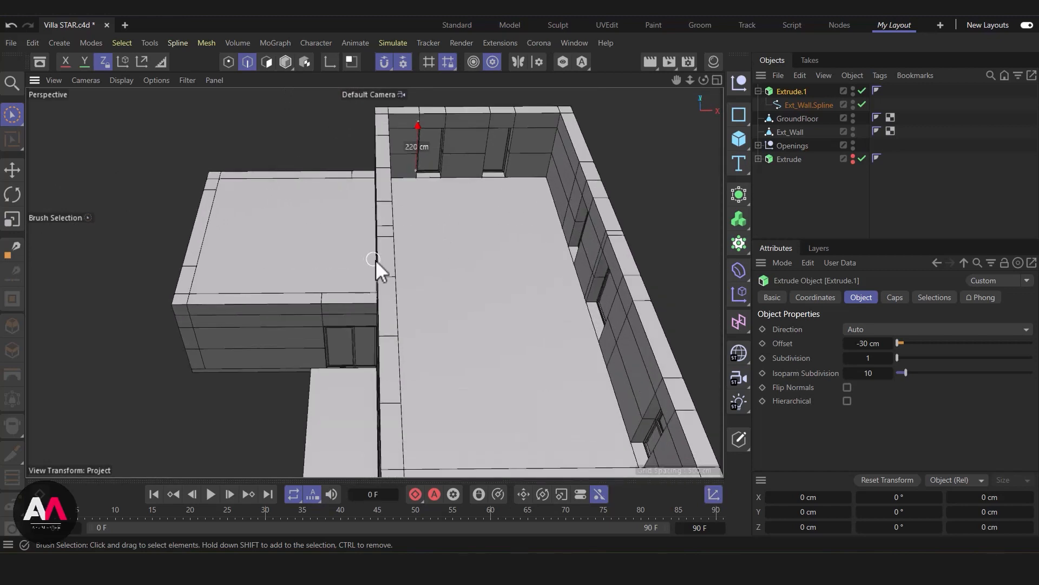
right_click(794, 93)
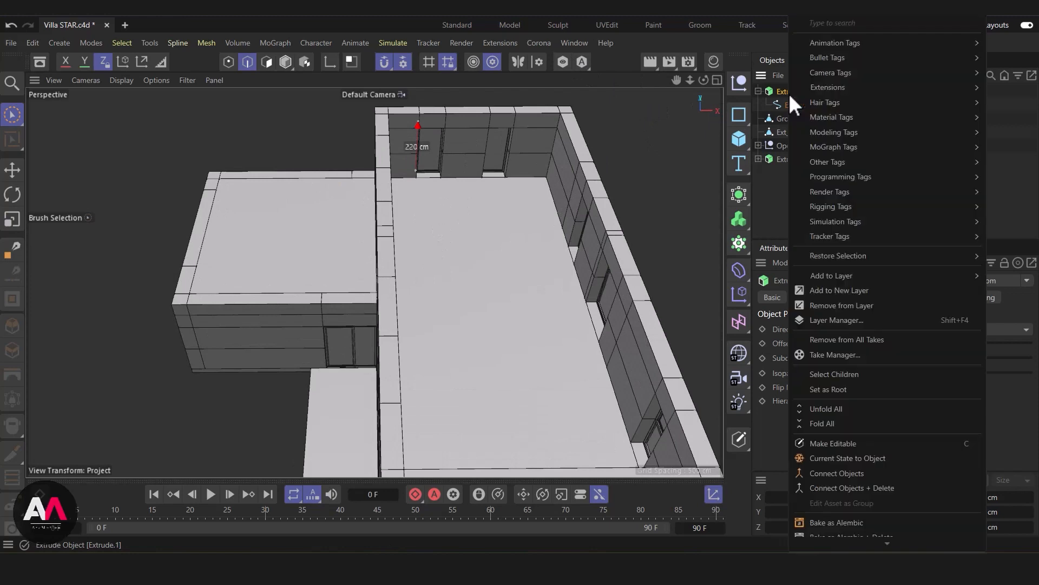
left_click(844, 472)
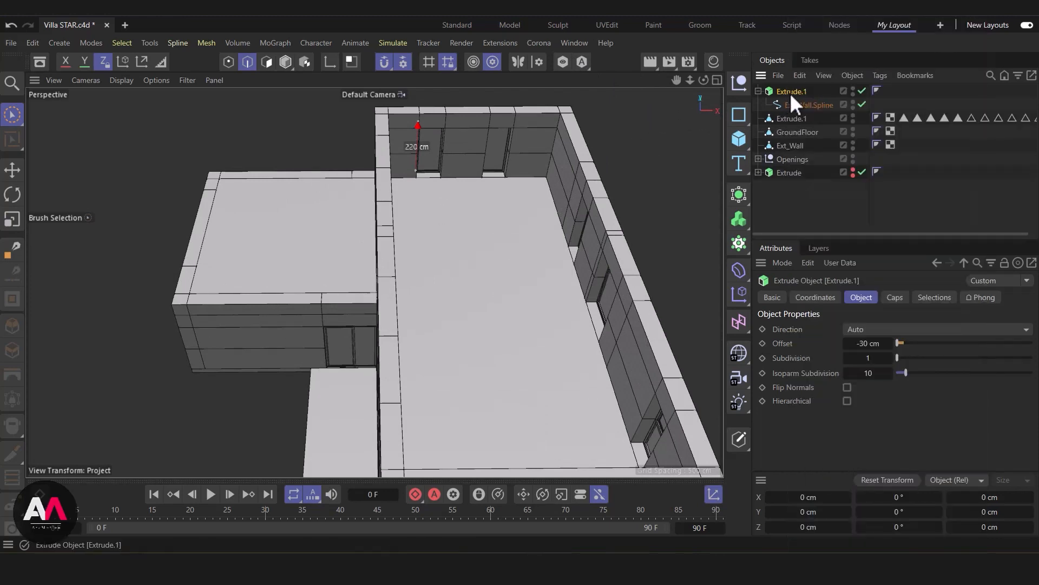
left_click(759, 91)
left_click_drag(781, 92, 779, 181)
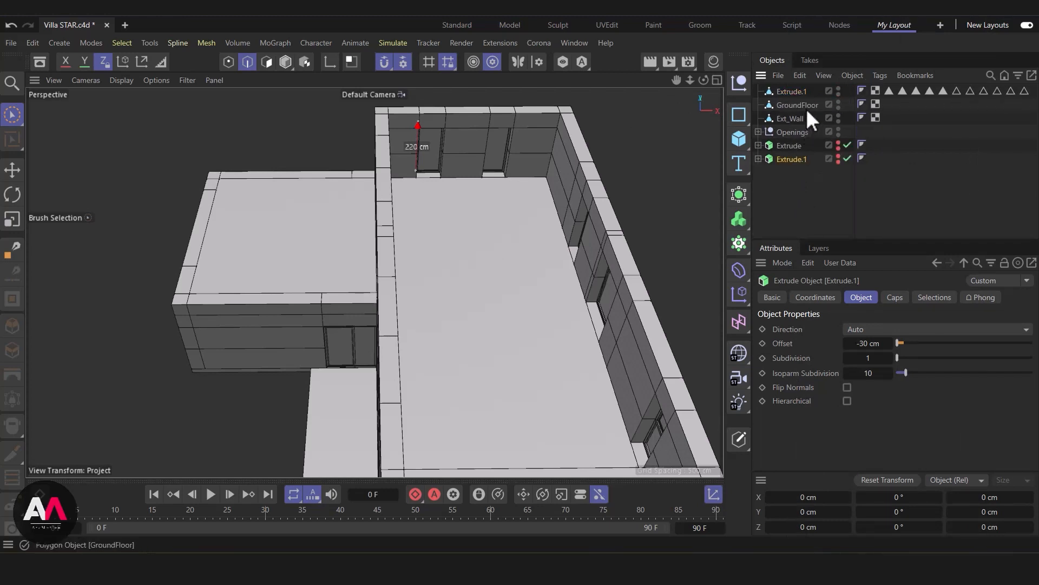
Rename the merged floor object 1 Floor and delete all its selection tags
left_click(791, 91)
double_click(794, 91)
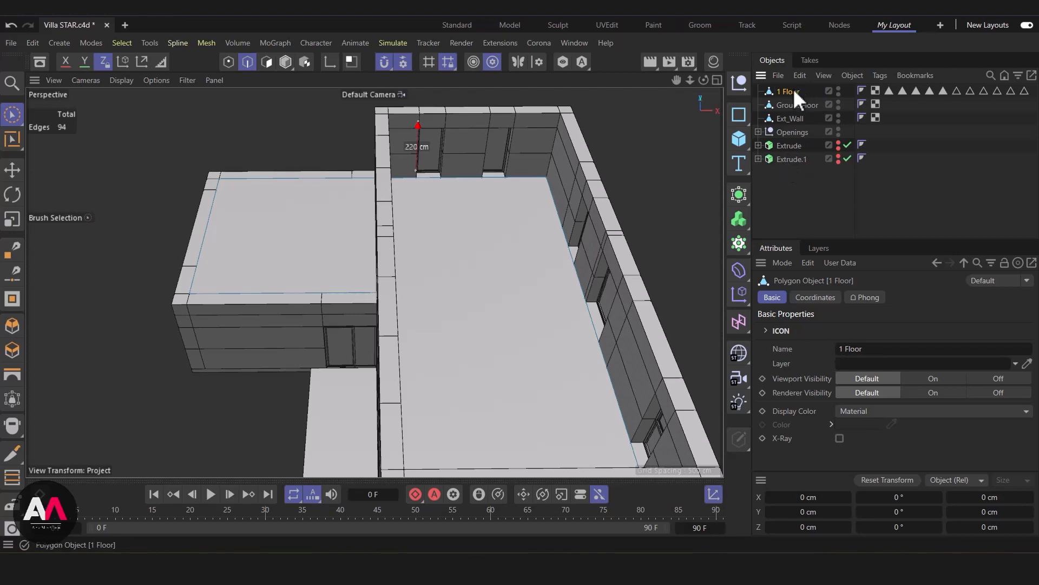
left_click(891, 92)
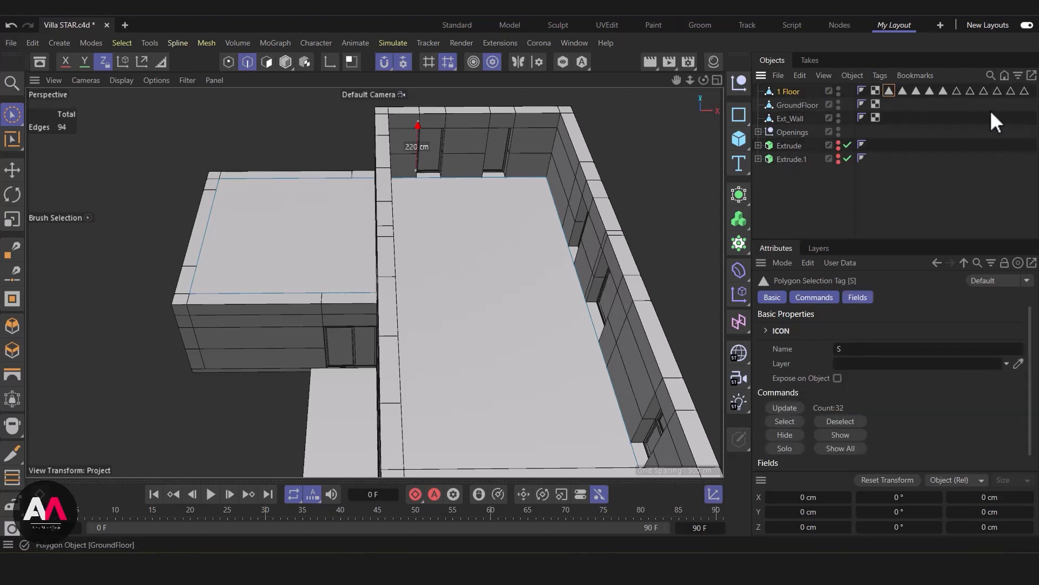
left_click(1028, 93, "shift")
key("Delete")
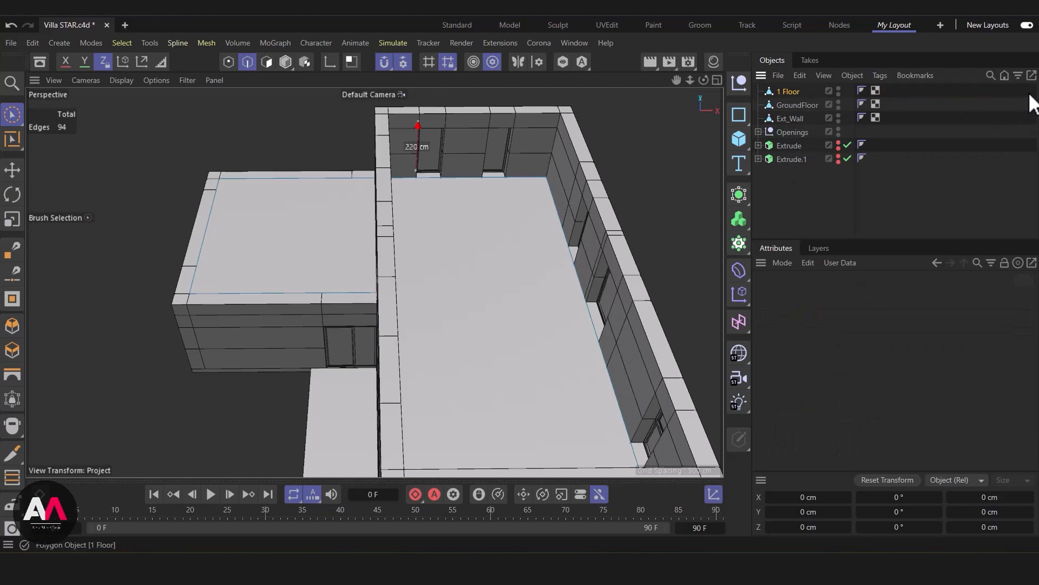
Isolate the 1 Floor object in the viewport with polygon mode active
left_click(791, 92)
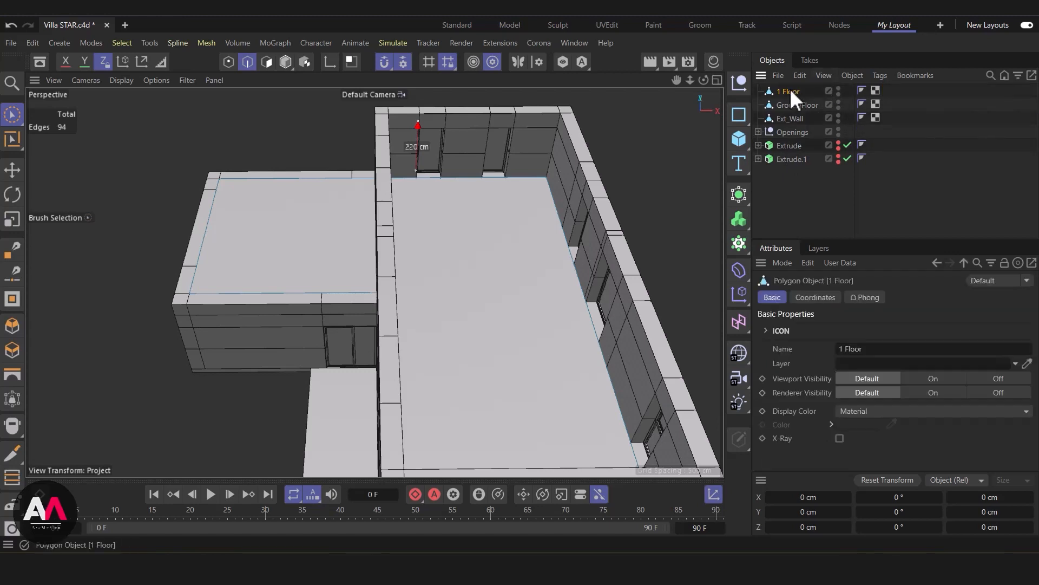
left_click(265, 57)
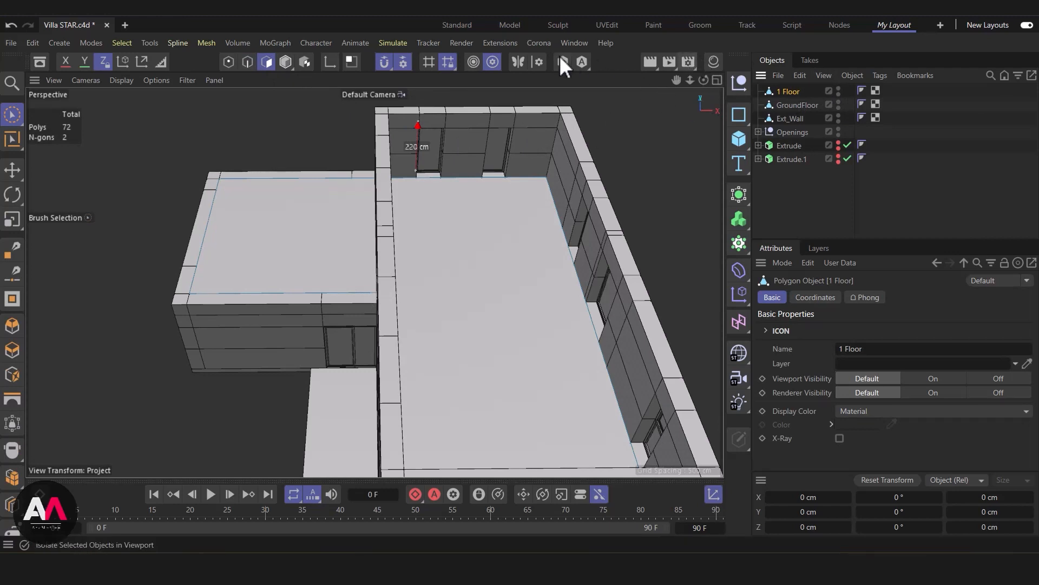
left_click(562, 59)
Ring-select the vertical edges around the side of the floor slab in edge mode
left_click_drag(448, 189, 557, 320, "alt")
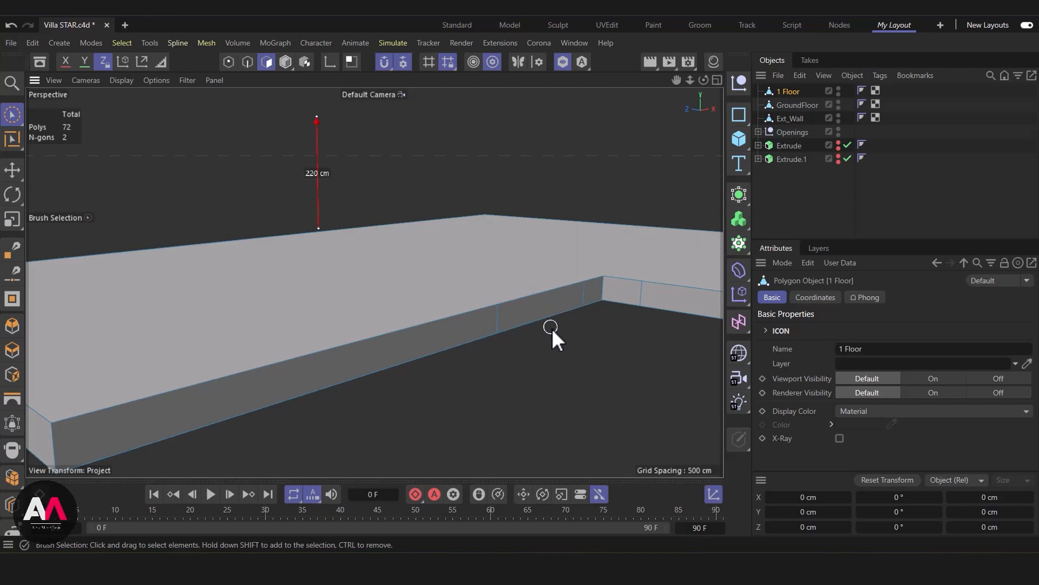
key("u")
key("b")
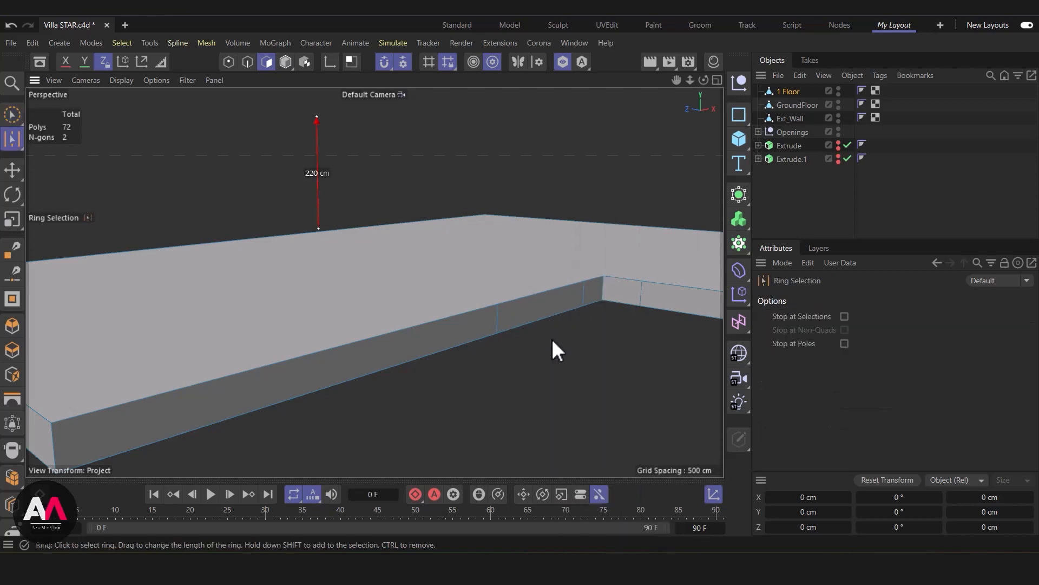
left_click(247, 61)
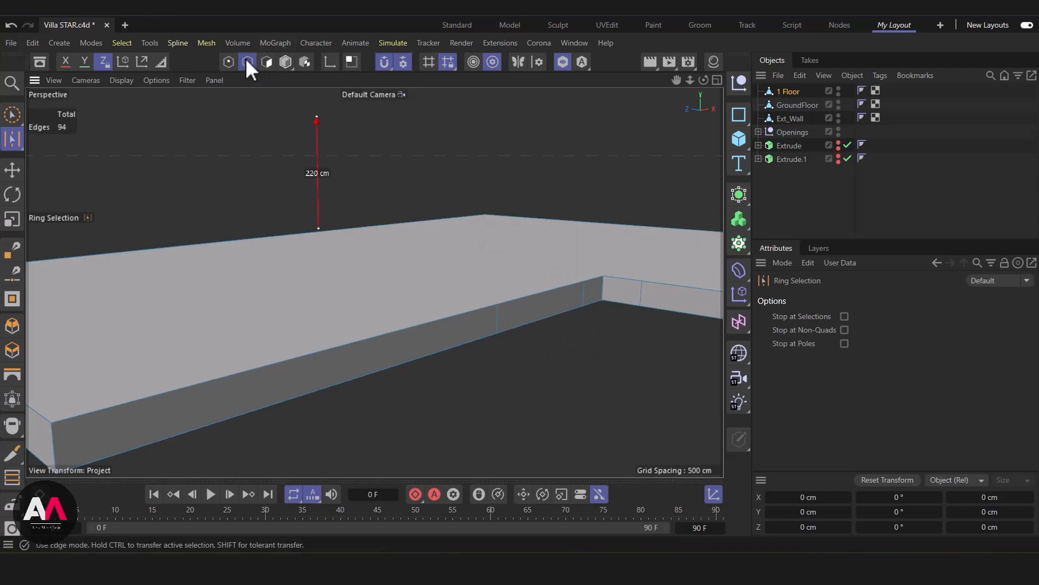
left_click(501, 311)
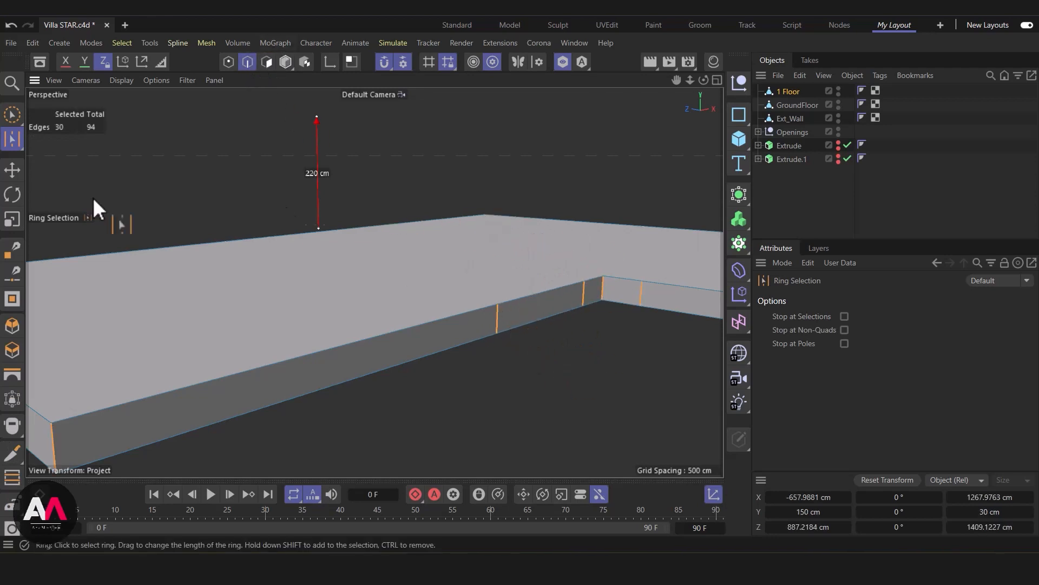
Remove the slab's corner edges from the ring selection with Brush Selection, leaving only the intermediate vertical edges selected
left_click(12, 114)
left_click(607, 279, "ctrl")
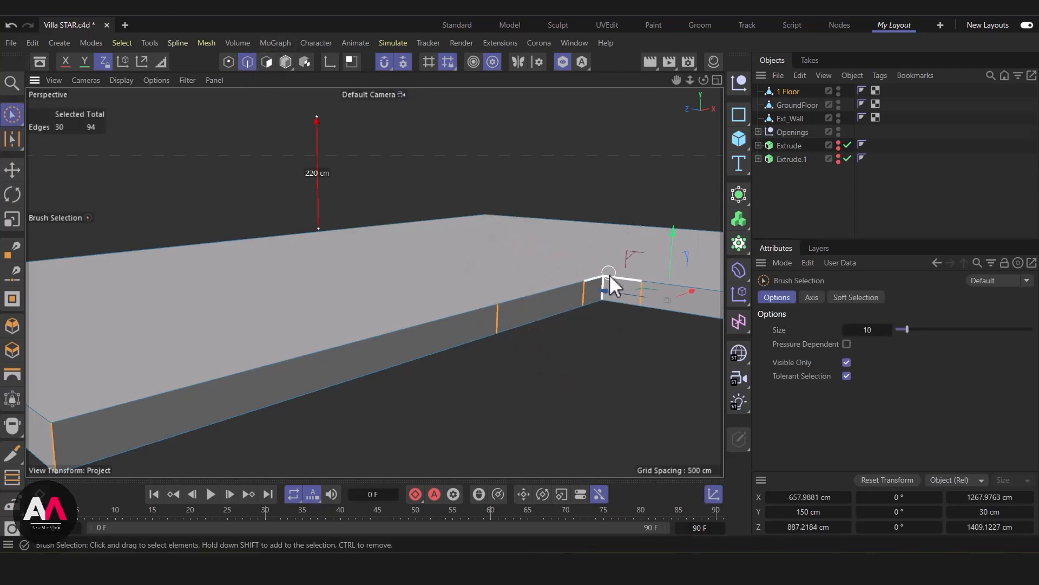
scroll(461, 310, "down", 4)
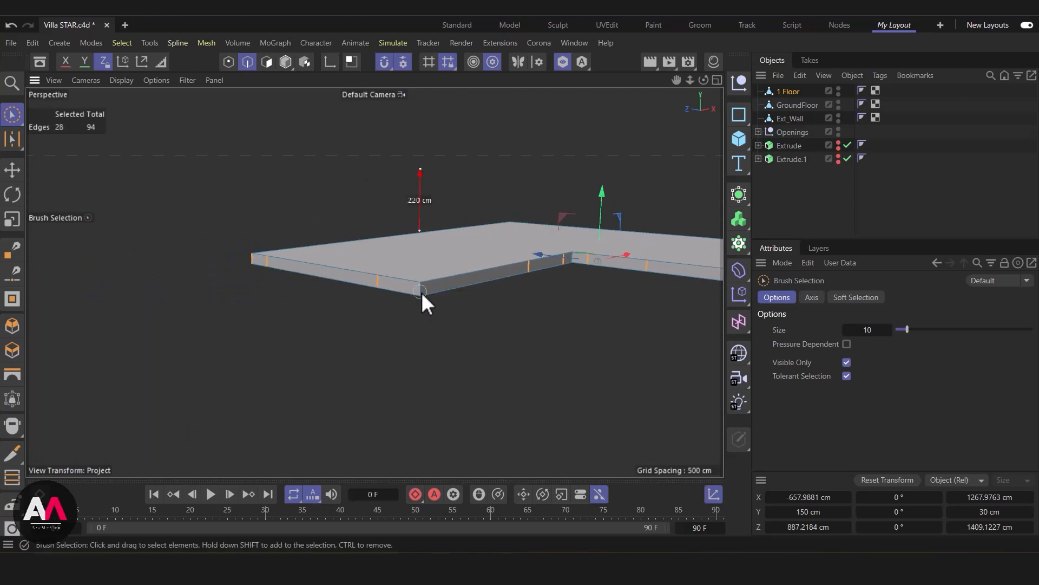
left_click_drag(329, 285, 515, 327, "alt")
scroll(483, 279, "up", 4)
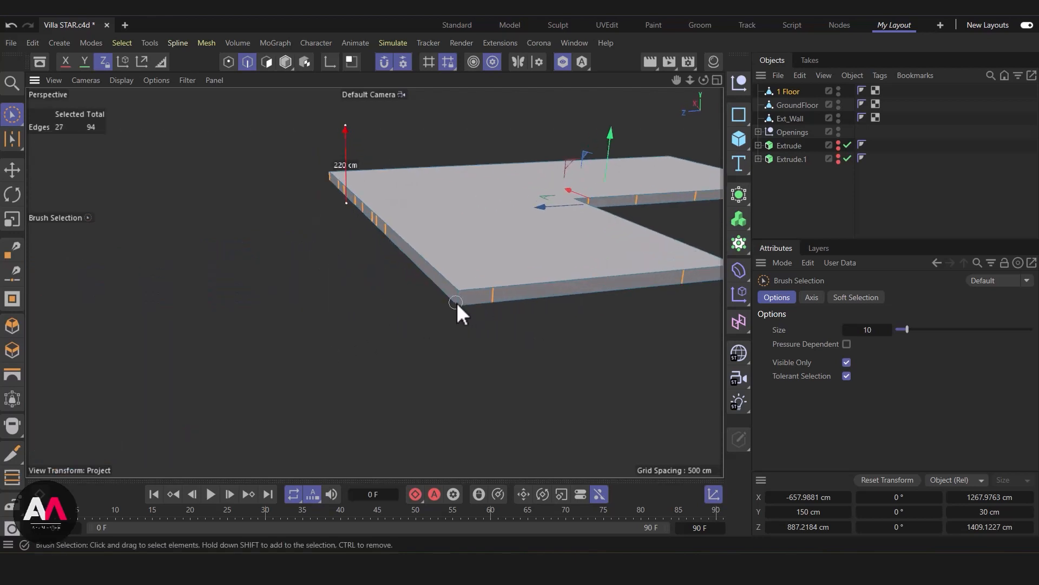
left_click_drag(403, 252, 600, 275, "alt")
right_click_drag(222, 195, 262, 189, "alt")
scroll(511, 255, "down", 4)
scroll(221, 325, "up", 5)
left_click(223, 313, "ctrl")
left_click_drag(345, 301, 538, 255, "alt")
scroll(538, 255, "down", 4)
middle_click_drag(327, 306, 533, 389, "alt")
scroll(454, 237, "up", 3)
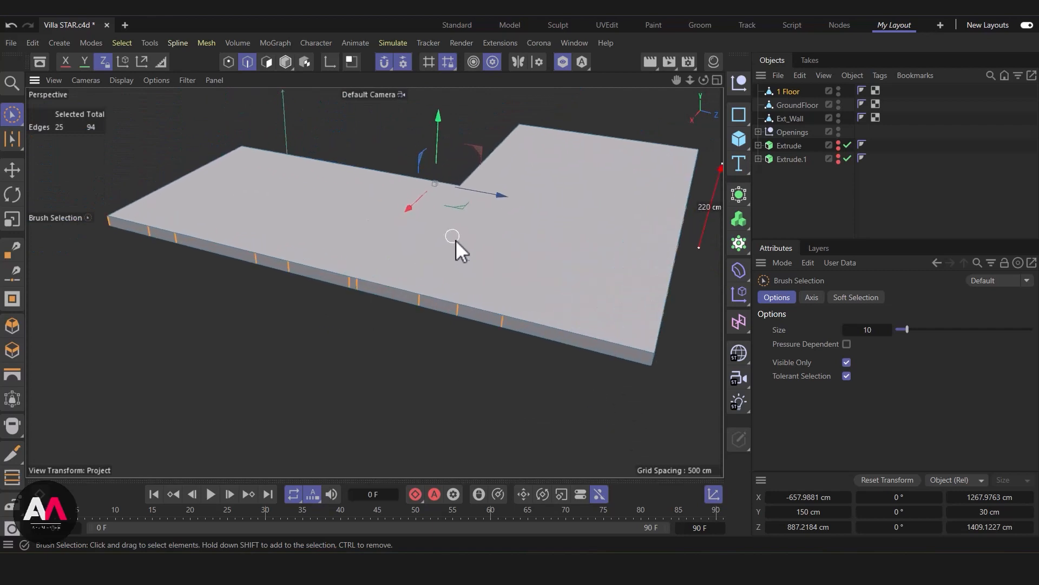
left_click_drag(455, 246, 537, 239, "alt")
right_click_drag(321, 259, 350, 248, "alt")
left_click_drag(351, 249, 313, 274, "alt")
left_click(439, 343, "ctrl")
scroll(545, 280, "down", 4)
left_click_drag(545, 280, 328, 317, "alt")
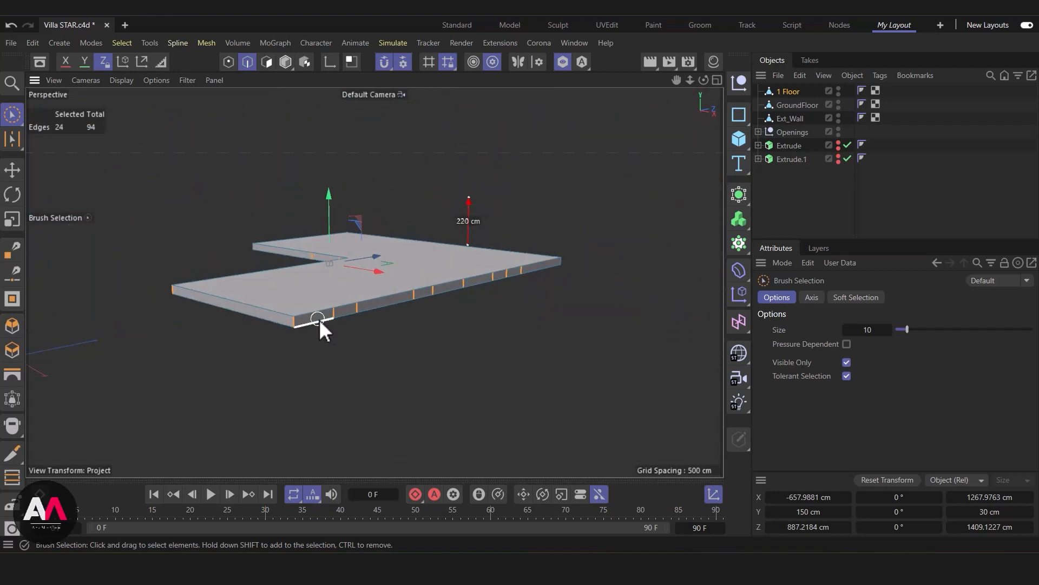
scroll(319, 320, "up", 2)
left_click(120, 275, "ctrl")
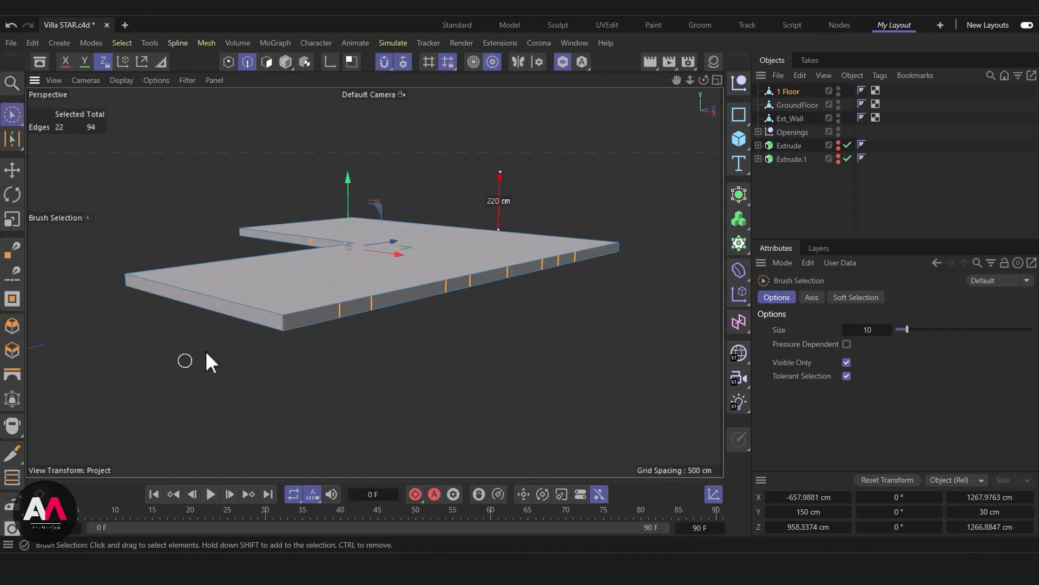
Check the slab's remaining vertical edge selection from around the inner corner and dissolve the selected edges
left_click_drag(315, 313, 522, 247, "alt")
scroll(522, 248, "down", 5)
left_click_drag(372, 316, 287, 286, "alt")
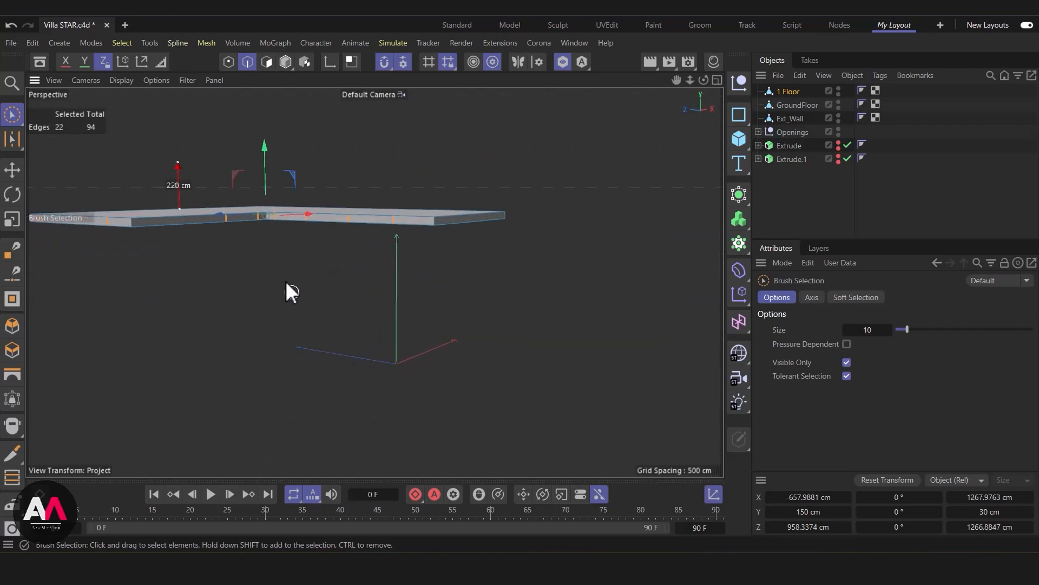
scroll(326, 172, "up", 5)
left_click_drag(383, 164, 339, 233, "alt")
scroll(339, 234, "down", 5)
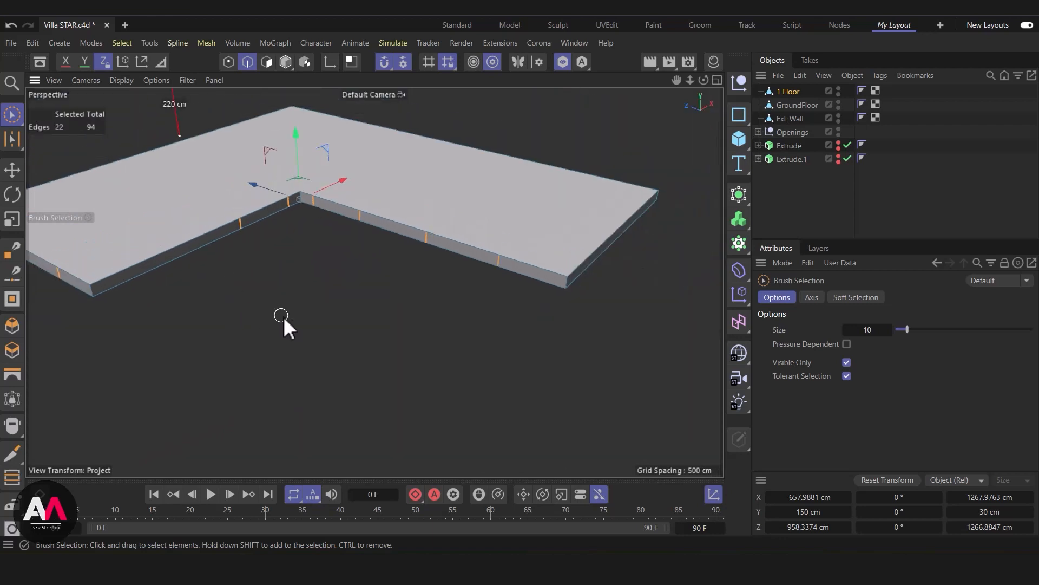
left_click_drag(284, 317, 312, 346, "alt")
left_click(313, 346)
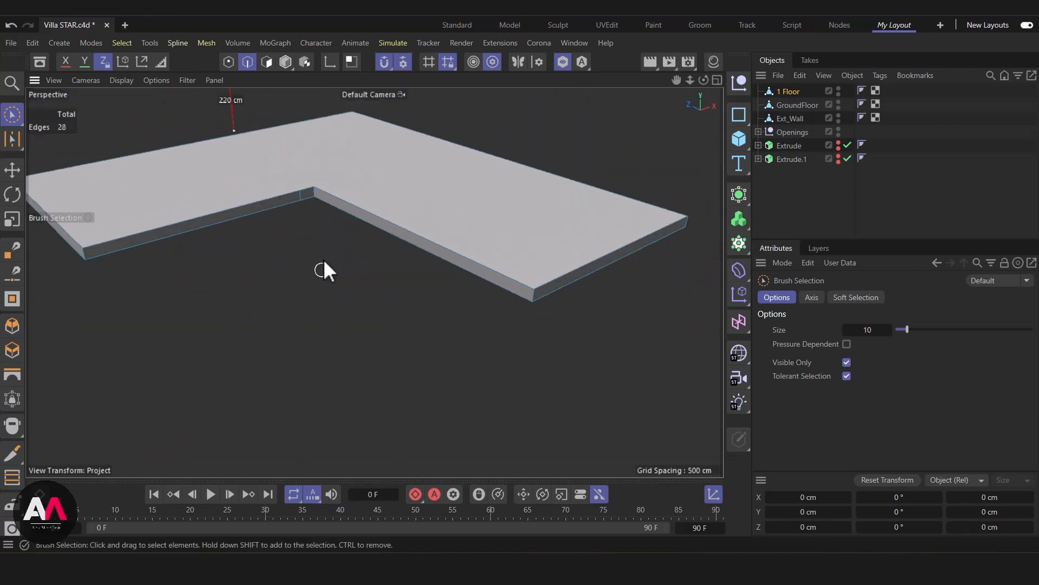
scroll(287, 194, "up", 5)
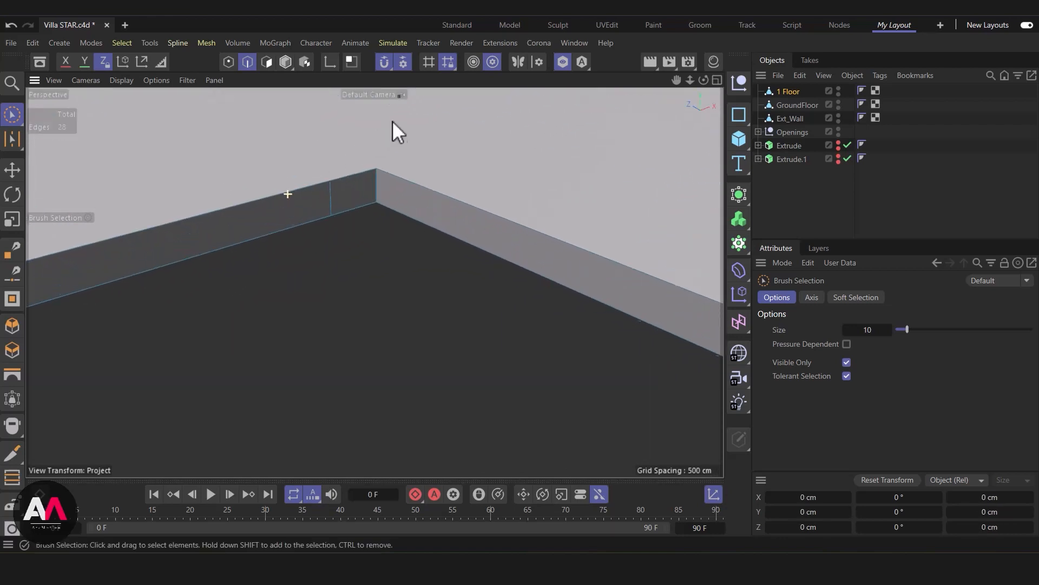
Dissolve the leftover vertical edge beside the floor slab's inner corner and check the slab's outer sides
left_click(335, 200)
left_click(439, 248)
right_click_drag(426, 241, 203, 342, "alt")
left_click_drag(244, 276, 531, 245, "alt")
right_click_drag(531, 245, 602, 251, "alt")
left_click_drag(602, 251, 440, 285, "alt")
right_click_drag(440, 284, 394, 318, "alt")
left_click_drag(394, 318, 392, 271, "alt")
right_click_drag(368, 272, 400, 271, "alt")
left_click_drag(399, 271, 395, 294, "alt")
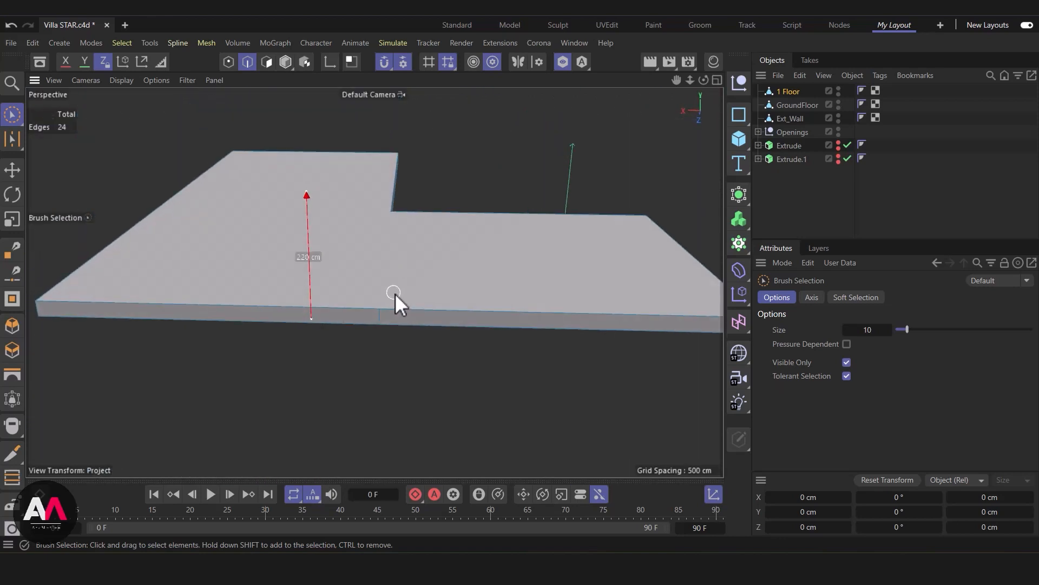
Cut the slab's top face with Line Cut from the inner corner to the intermediate vertical edge on the opposite long side
left_click(12, 251)
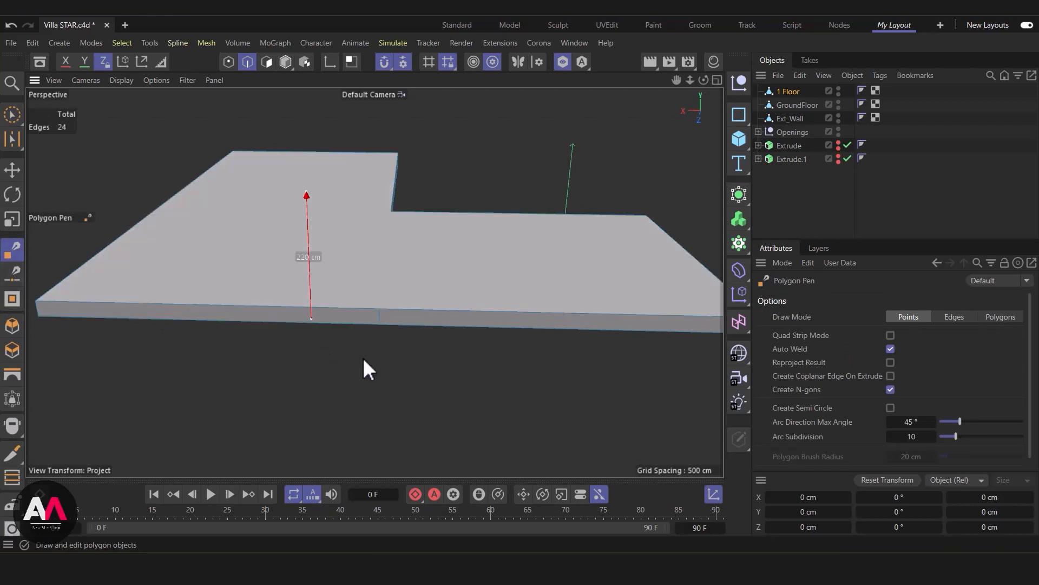
key("k")
key("k")
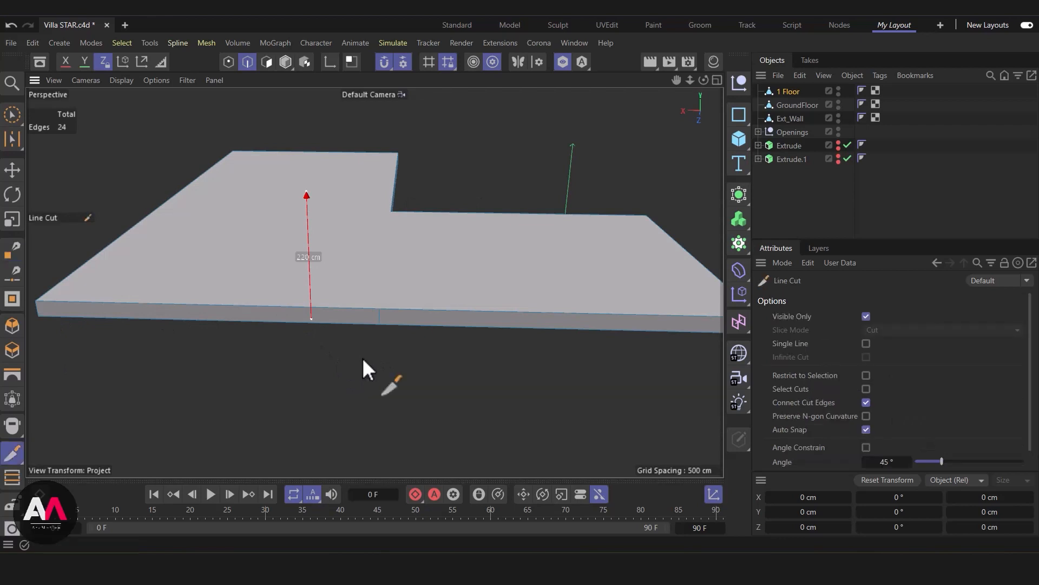
left_click(392, 212)
left_click(382, 309)
Make the matching Line Cut on the slab's underside between the inner corner and the same side edge
left_click_drag(385, 349, 399, 209, "alt")
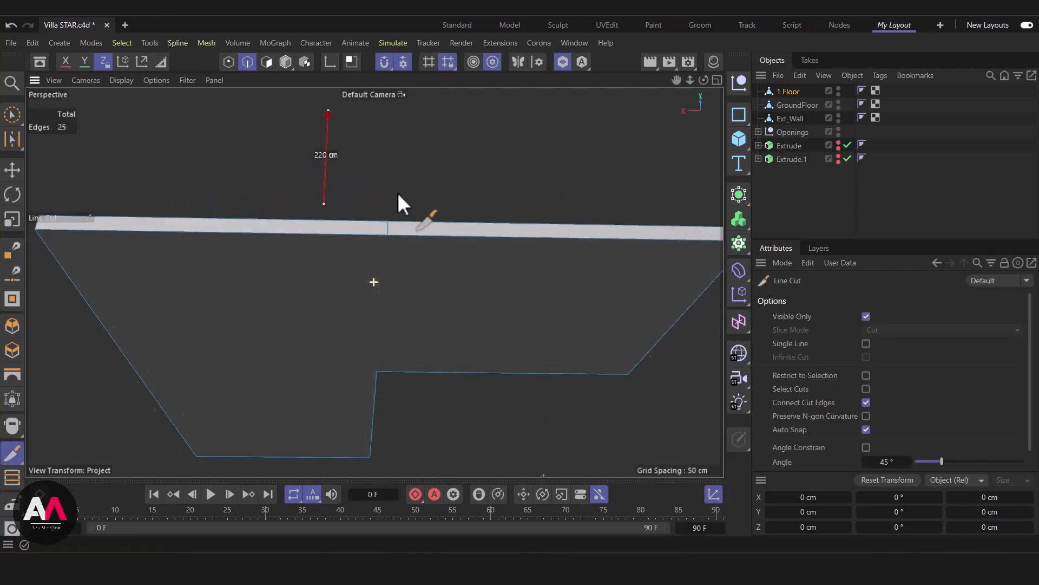
left_click(378, 389)
left_click(388, 228)
left_click_drag(414, 275, 381, 404, "alt")
scroll(381, 405, "down", 4)
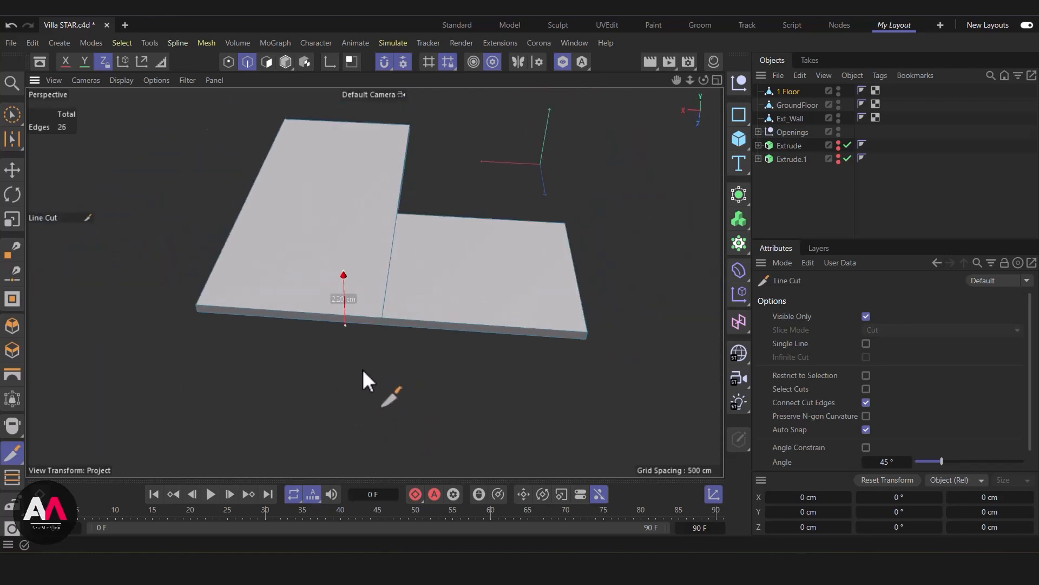
Line-cut the slab's top face from the inner corner to the intermediate vertical edge on the other outer side
left_click_drag(360, 369, 407, 303, "alt")
left_click_drag(404, 256, 431, 244, "alt")
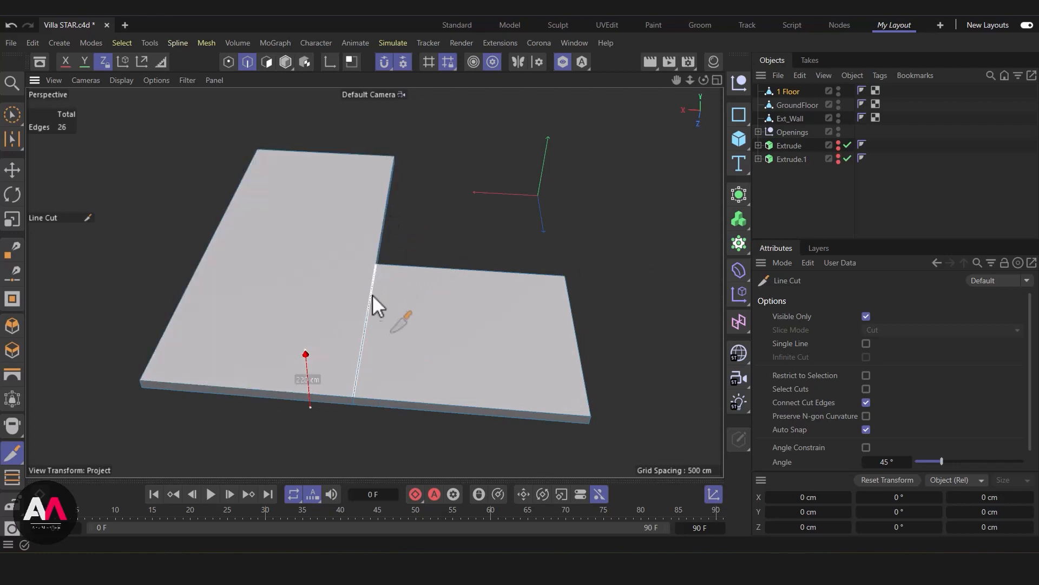
left_click_drag(359, 300, 558, 290, "alt")
right_click_drag(466, 298, 351, 298, "alt")
middle_click_drag(287, 292, 328, 304, "alt")
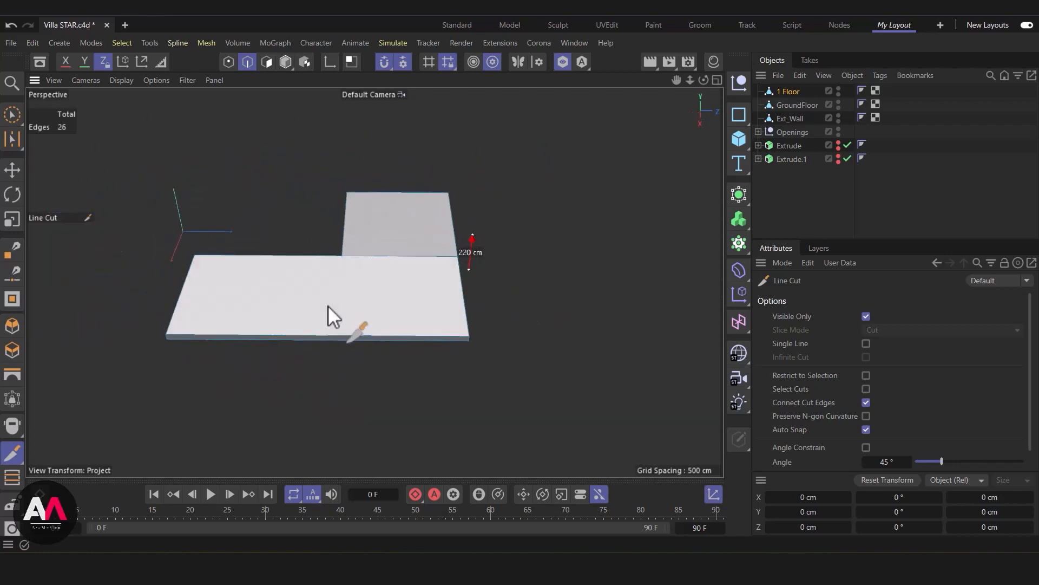
right_click_drag(328, 305, 398, 259, "alt")
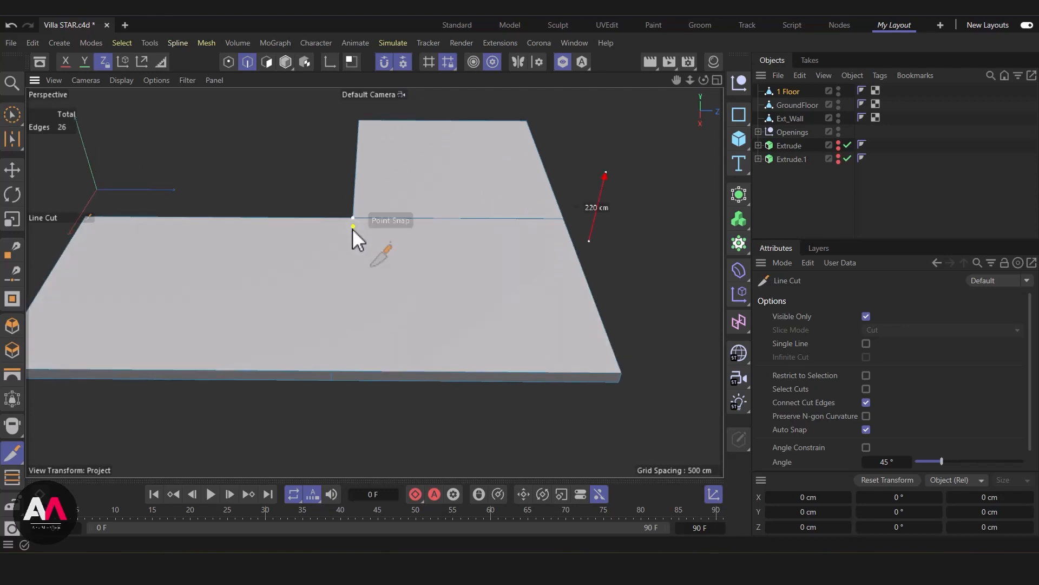
left_click(353, 217)
left_click(332, 371)
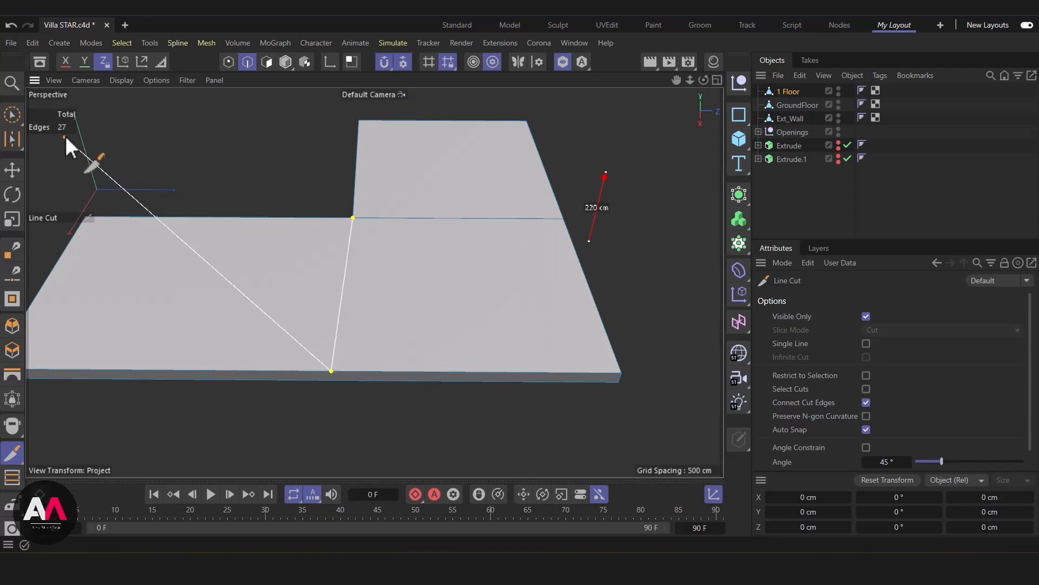
Repeat this second cut on the slab's underside and finish the Line Cut
left_click_drag(327, 371, 333, 241, "alt")
left_click_drag(348, 453, 357, 395, "alt")
left_click(347, 403)
left_click(369, 314)
key("Escape")
Compare the X coordinate of the slab's inner corner point with that of the two points at the first cut's far end
left_click_drag(407, 290, 274, 239, "alt")
right_click_drag(181, 132, 607, 90, "alt")
left_click_drag(337, 236, 356, 278, "alt")
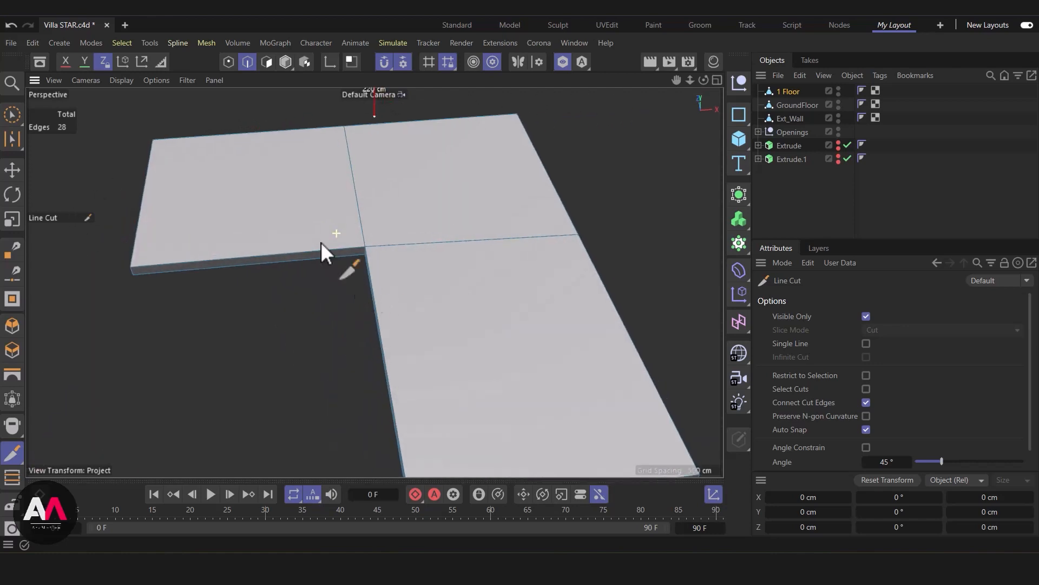
left_click(11, 114)
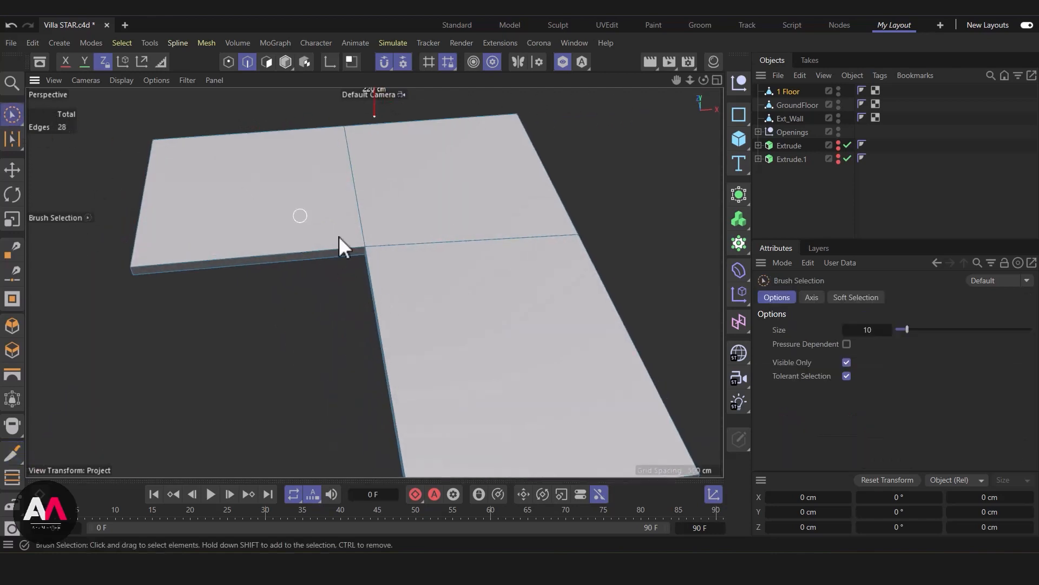
left_click(229, 62)
left_click(368, 246)
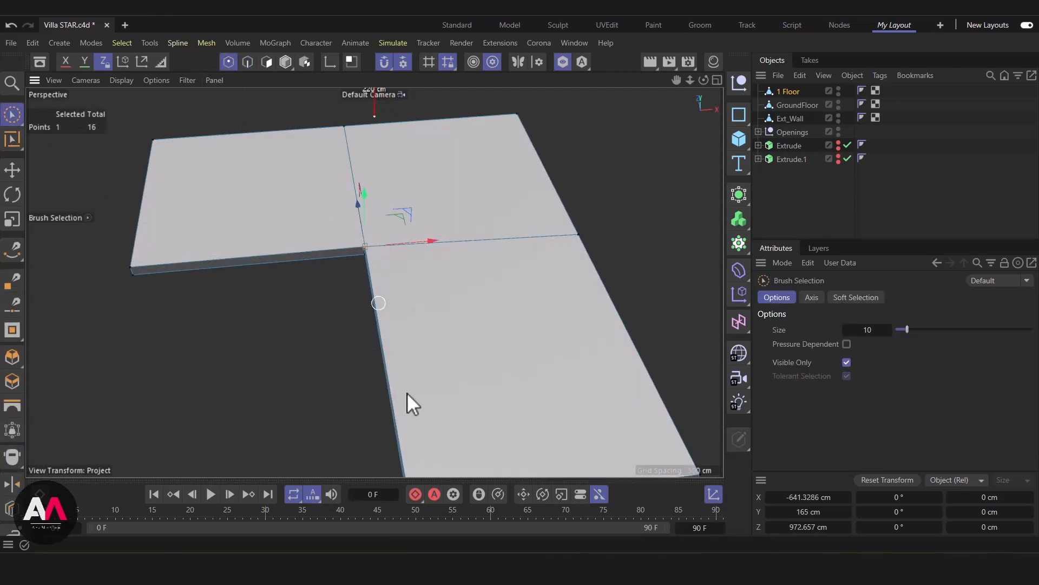
left_click(809, 497)
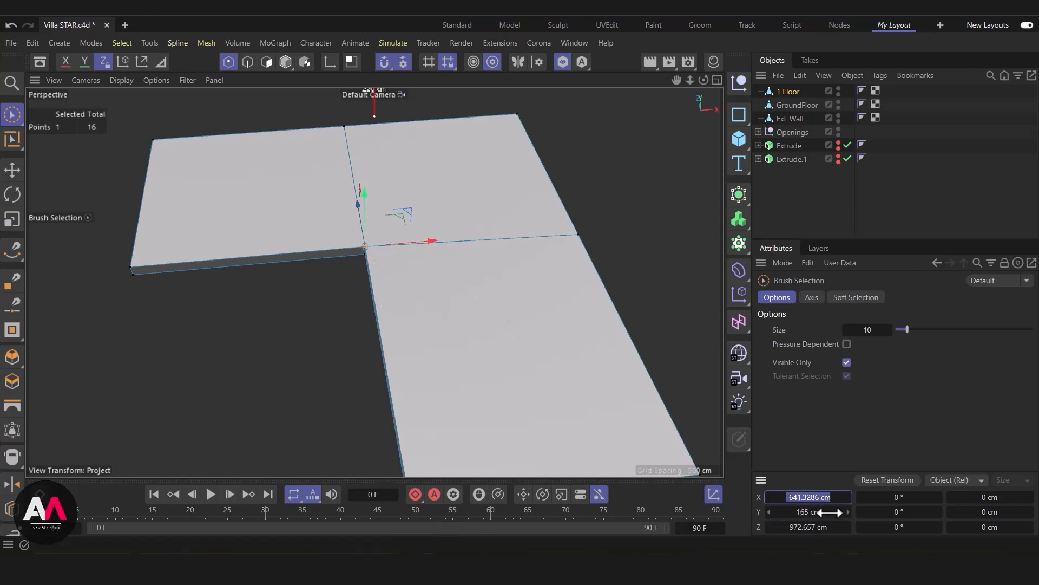
left_click_drag(353, 231, 719, 219, "alt")
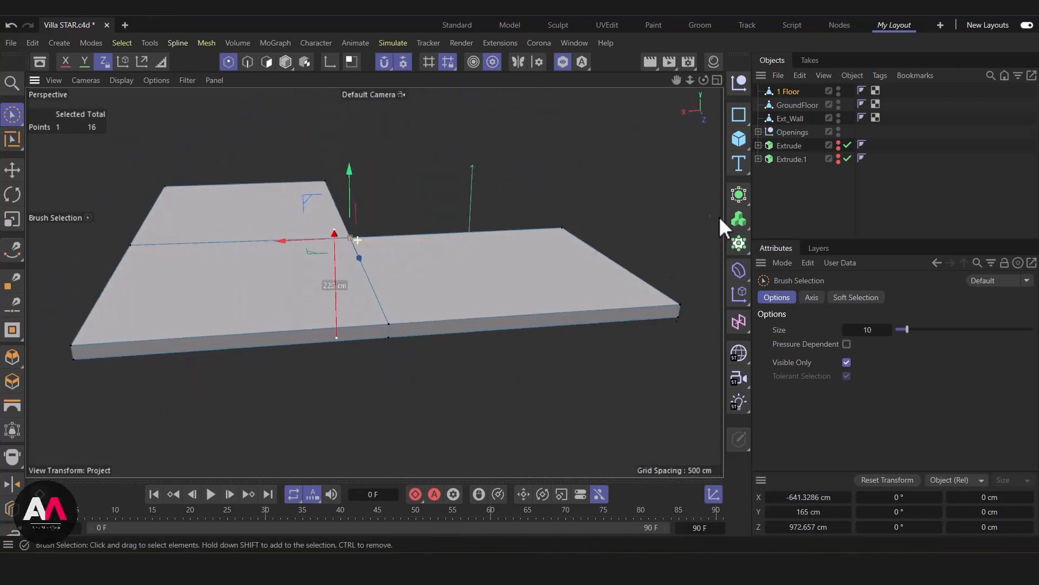
scroll(426, 334, "up", 2)
left_click_drag(372, 324, 370, 346)
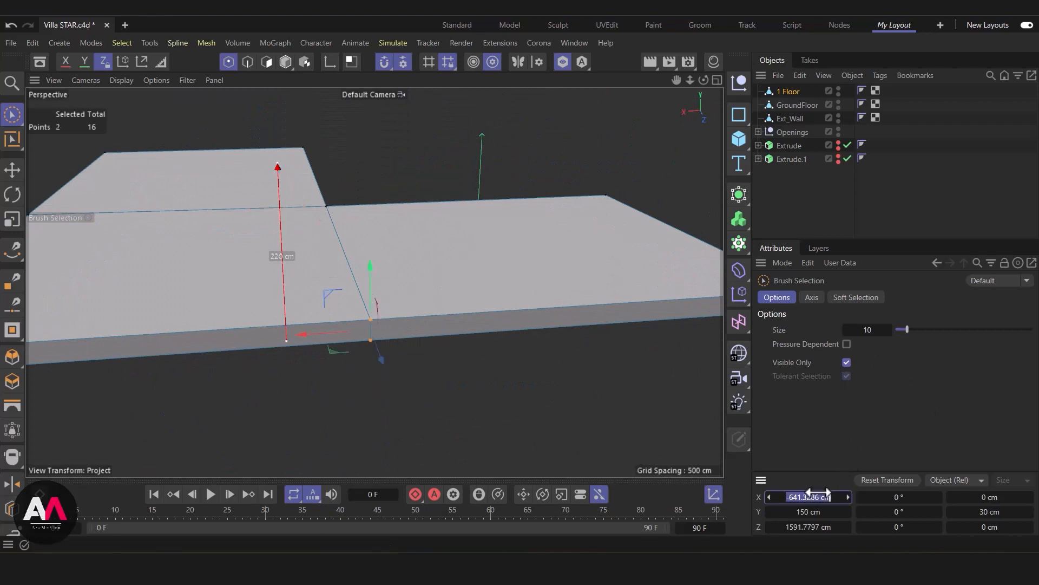
key("Right")
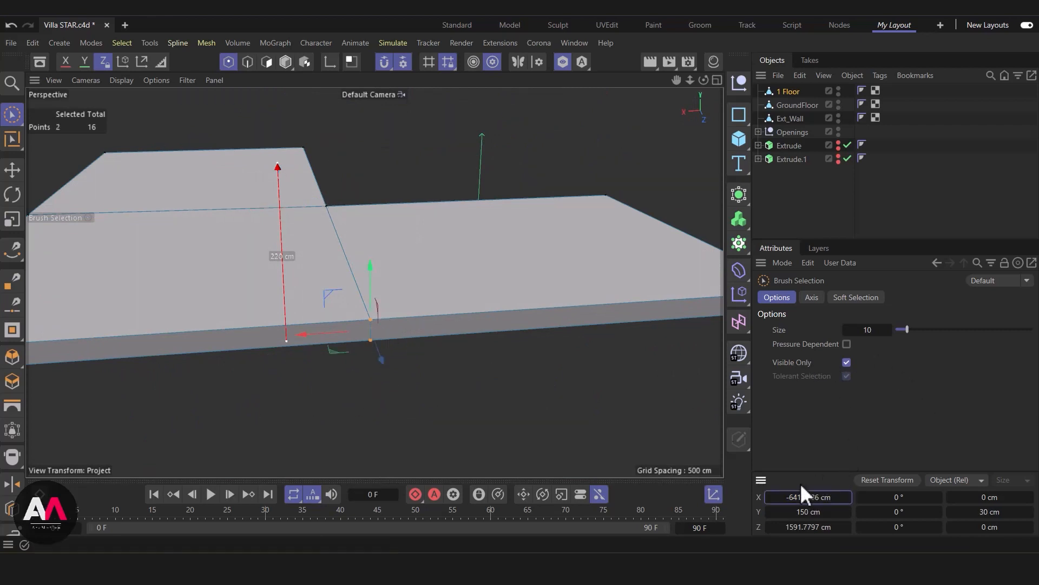
Turn off the isolation of the floor slab so the whole villa shows, and view the building from its glazed front
left_click(563, 63)
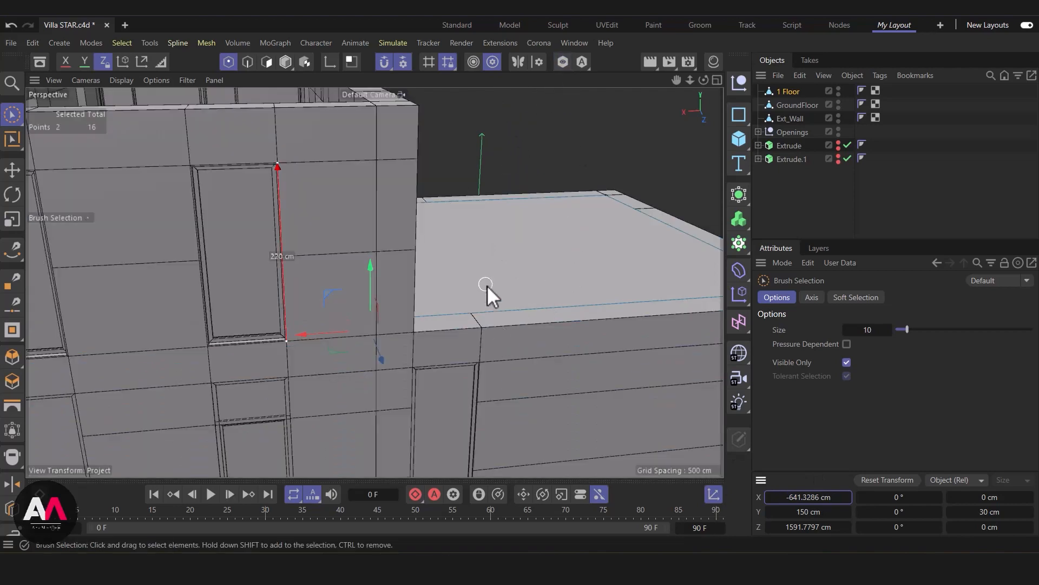
scroll(476, 295, "down", 6)
left_click_drag(446, 300, 371, 249, "alt")
scroll(374, 283, "down", 7)
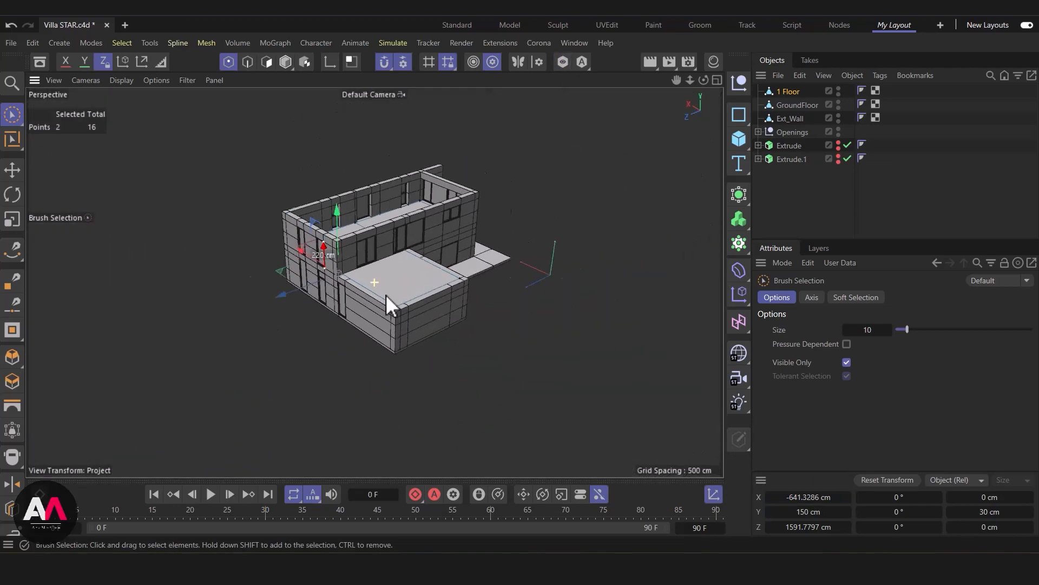
middle_click_drag(419, 286, 282, 329, "alt")
right_click_drag(281, 294, 357, 255, "alt")
left_click_drag(352, 304, 248, 277, "alt")
middle_click_drag(349, 296, 255, 302, "alt")
mouse_move(425, 316)
left_mouse_down("alt")
mouse_move(287, 265)
mouse_move(536, 205)
mouse_move(485, 320)
mouse_move(487, 297)
mouse_move(563, 352)
mouse_move(504, 414)
left_mouse_up("alt")
right_click_drag(504, 414, 550, 360, "alt")
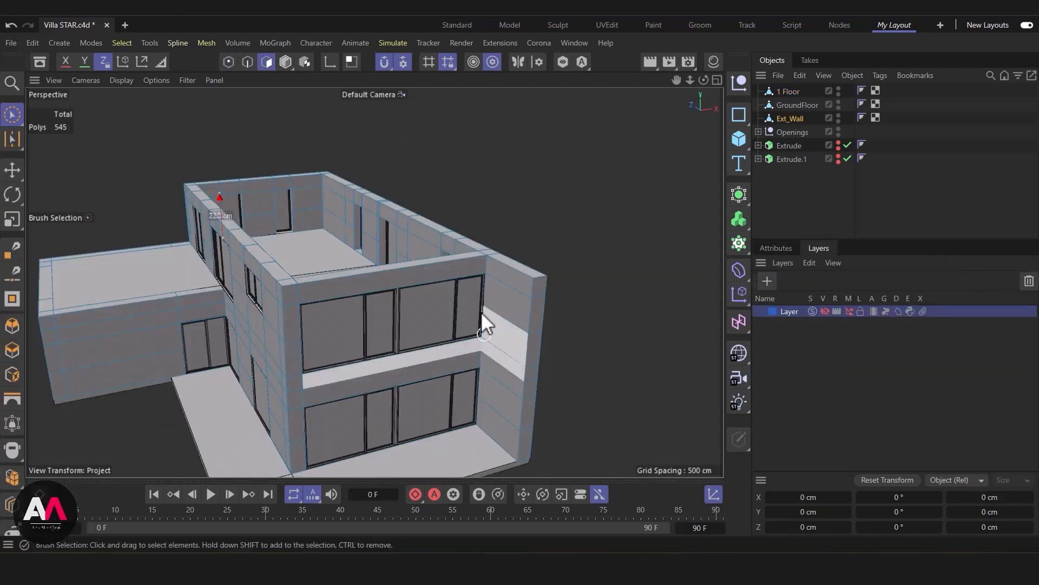
Select the top polygons along the front part of Ext_Wall's long projecting side wall with Brush Selection
left_click_drag(480, 311, 445, 367, "alt")
left_click(778, 250)
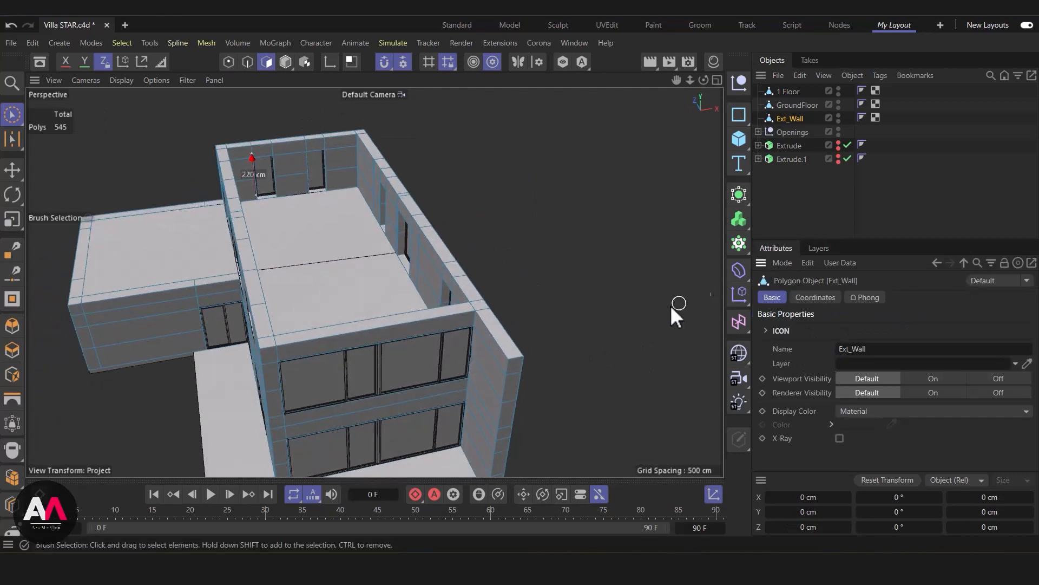
right_click_drag(493, 310, 547, 329, "alt")
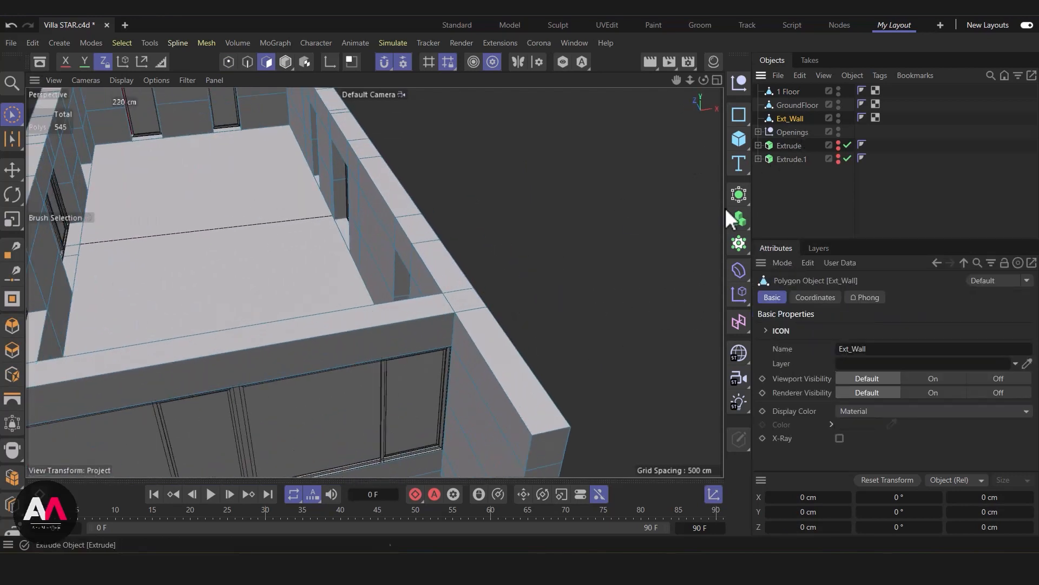
left_click(493, 340)
left_click_drag(463, 285, 468, 308)
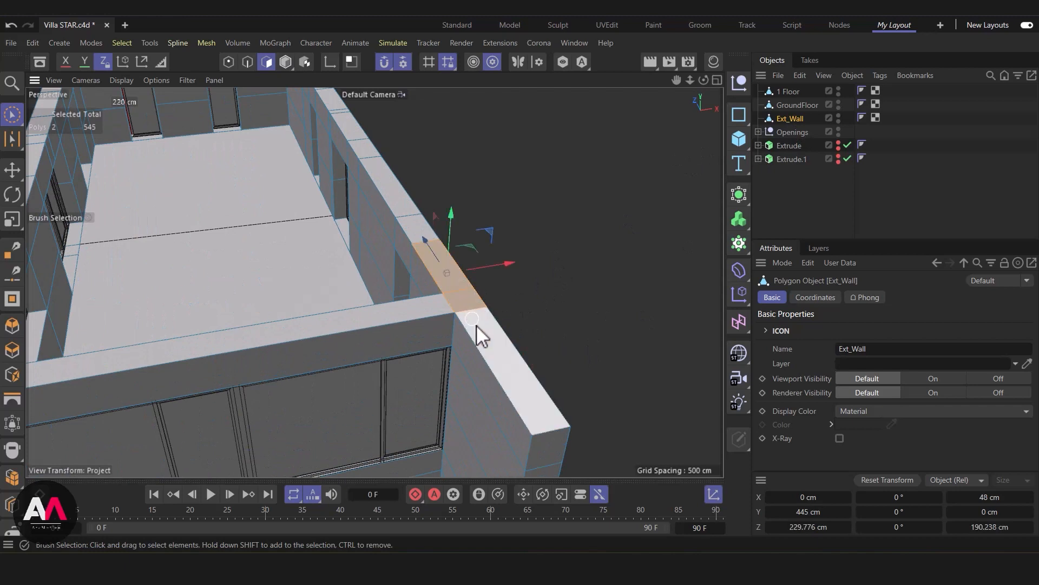
left_click(489, 344, "shift")
right_click_drag(418, 205, 451, 170, "alt")
left_click(416, 223, "shift")
Add the remaining top polygons of the long side wall to the selection up to the rear corner
scroll(448, 294, "down", 4)
middle_click_drag(365, 259, 356, 376, "alt")
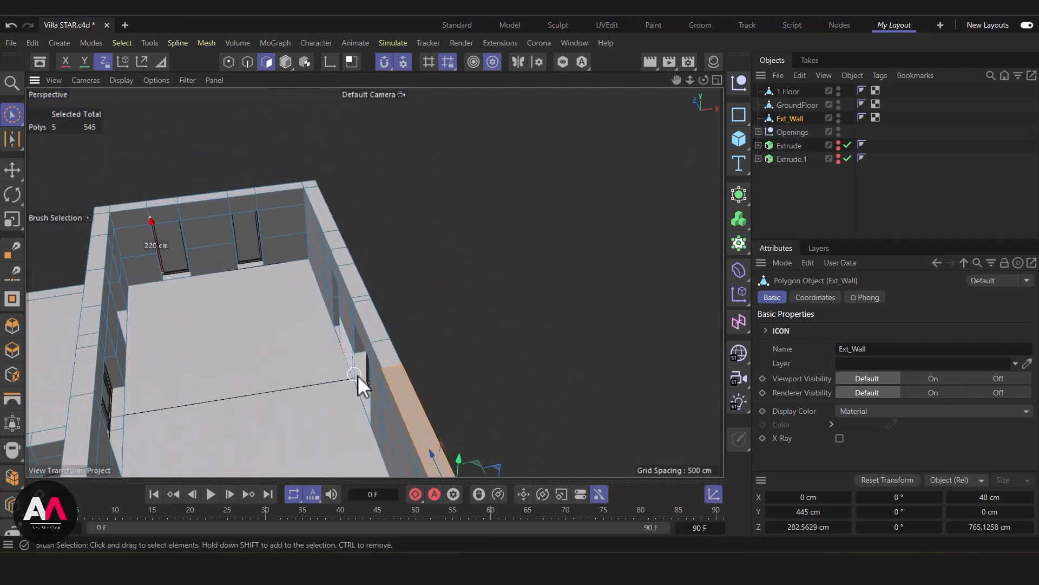
scroll(356, 375, "up", 5)
left_click_drag(404, 323, 413, 293, "shift")
left_click_drag(375, 222, 353, 185, "shift")
mouse_move(375, 278)
middle_mouse_down("alt")
mouse_move(420, 371)
mouse_move(423, 428)
middle_mouse_up("alt")
scroll(371, 265, "up", 3)
left_click_drag(348, 275, 288, 112, "shift")
Extrude the selected top polygons of the side wall upward by 110 cm
right_click_drag(398, 193, 418, 379, "alt")
middle_click_drag(423, 379, 380, 245, "alt")
right_click_drag(380, 246, 428, 286, "alt")
left_click_drag(432, 286, 371, 238, "alt")
right_click_drag(373, 281, 431, 244, "alt")
middle_click_drag(431, 243, 438, 262, "alt")
right_click_drag(437, 262, 461, 259, "alt")
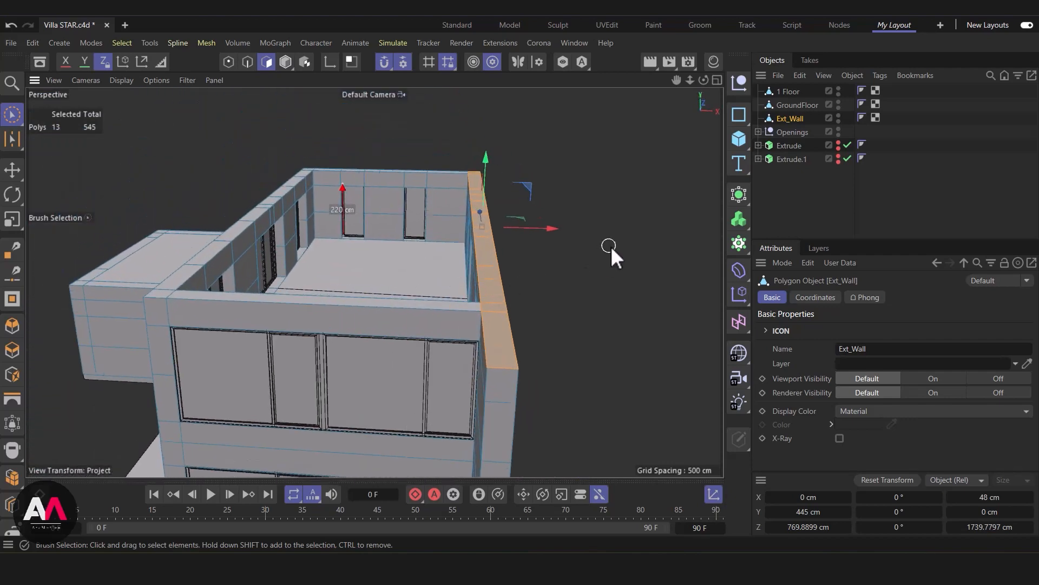
key("d")
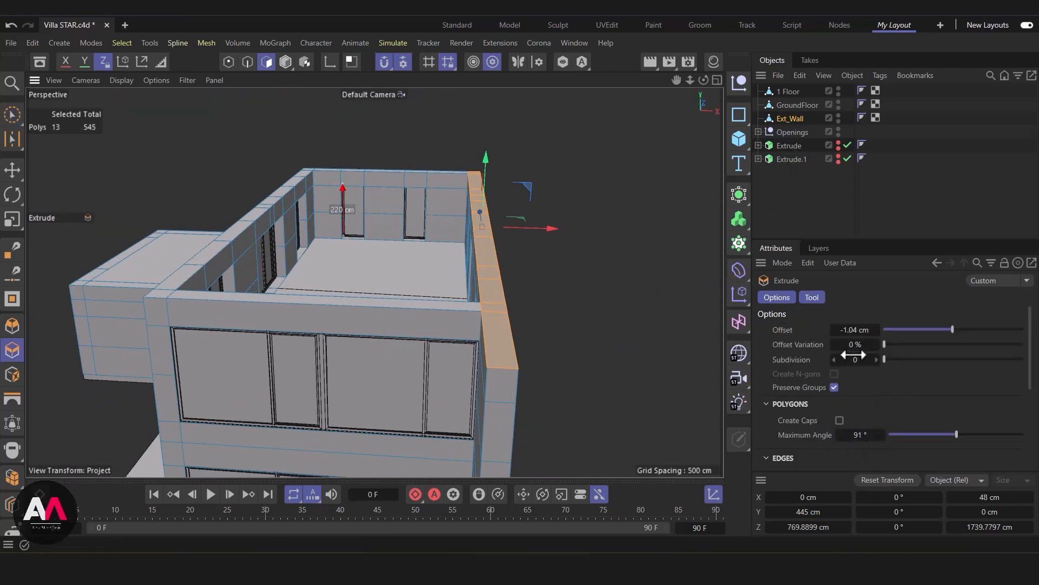
left_click(856, 330)
key("Return")
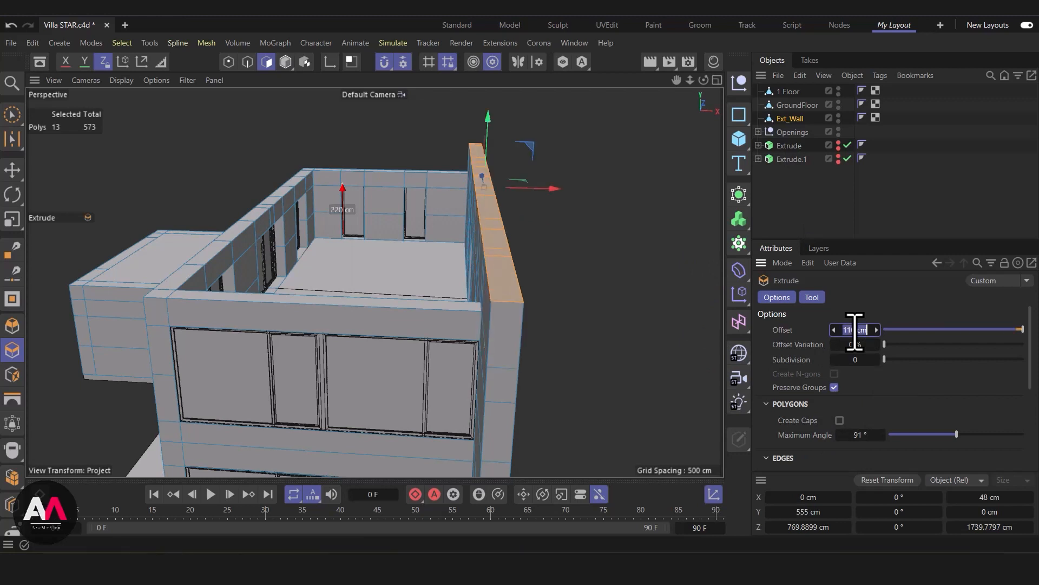
Select the inner-facing polygons of the raised wall strip, leaving out the stray polygons of the wall below
mouse_move(551, 319)
left_mouse_down("alt")
mouse_move(504, 238)
mouse_move(554, 287)
mouse_move(426, 296)
mouse_move(335, 267)
left_mouse_up("alt")
left_click(13, 115)
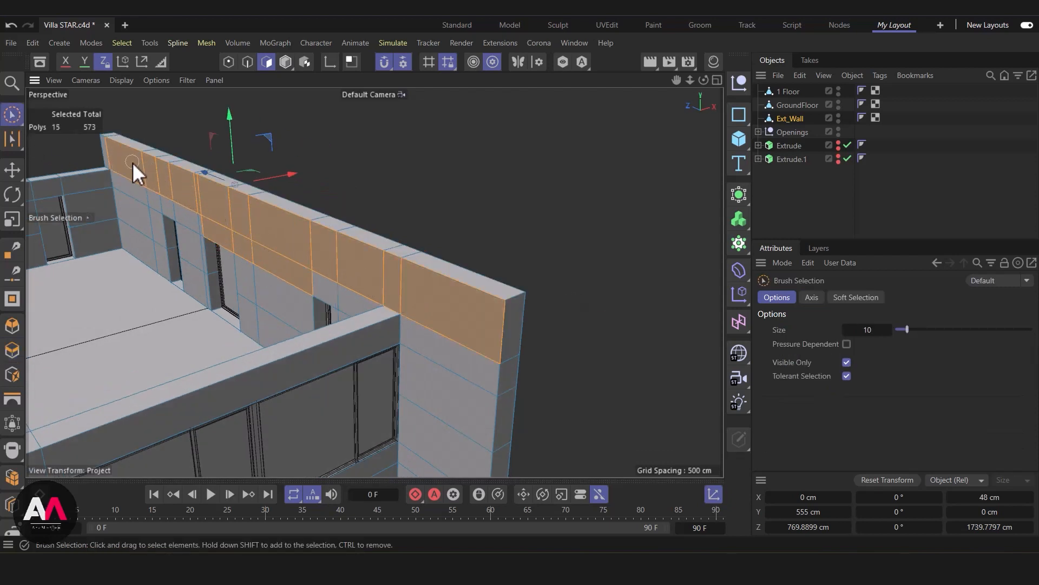
left_click_drag(112, 153, 253, 275)
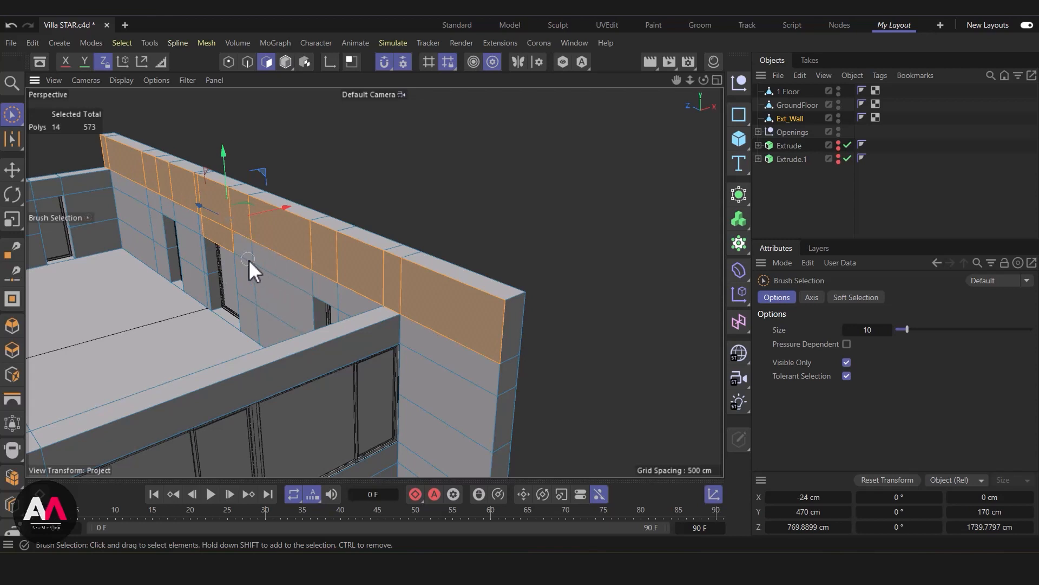
left_click_drag(531, 220, 525, 255, "alt")
Extrude the selected inner faces about 723 cm across the building to form the roof slab
key("d")
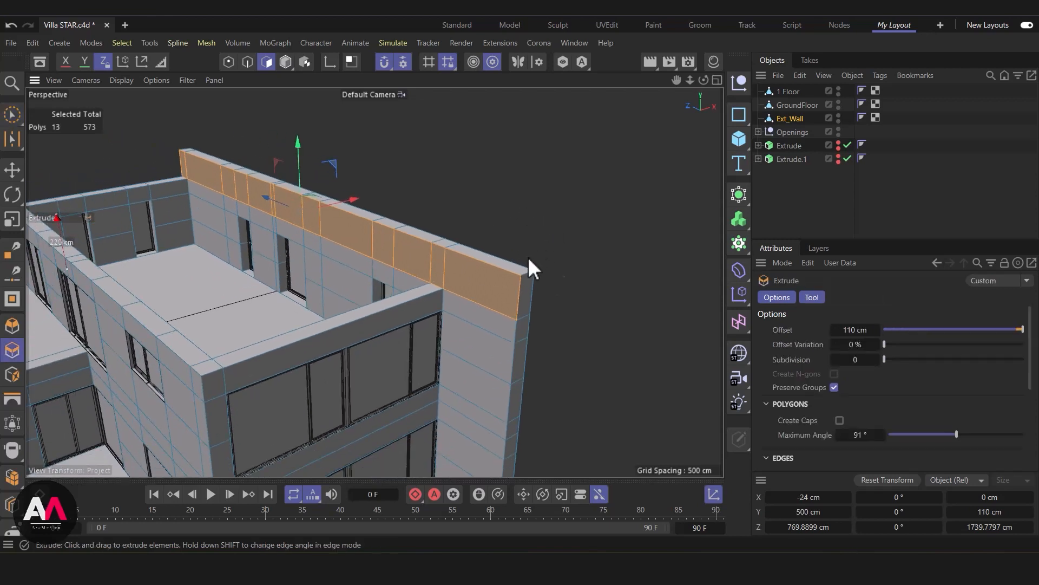
left_click_drag(585, 225, 507, 304, "alt")
left_click_drag(485, 367, 715, 367)
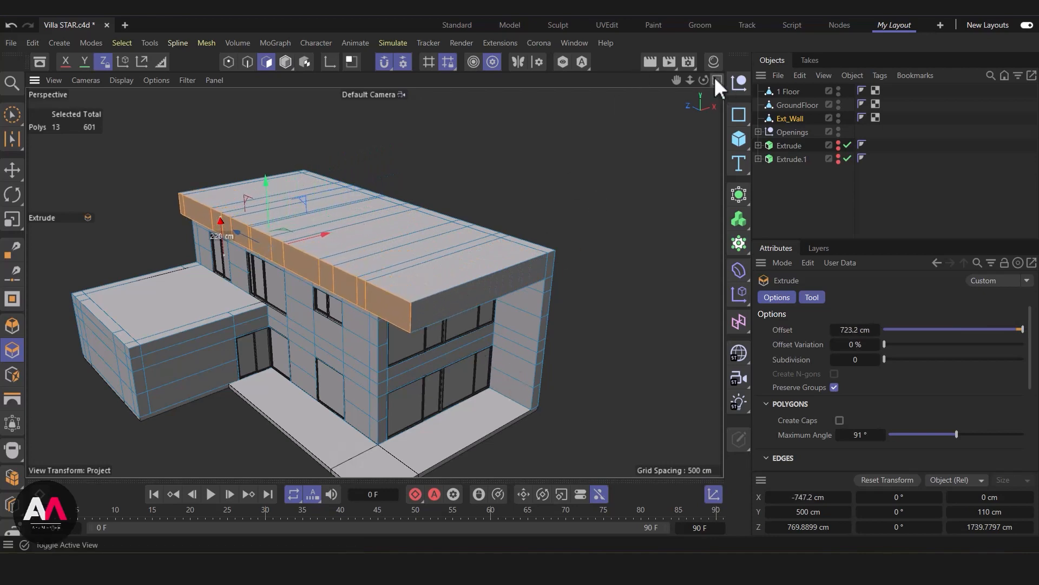
In the Top view, move the roof slab's end faces outward along X to about -921 cm, extending the overhang
left_click(717, 80)
left_click(717, 80)
scroll(538, 250, "up", 5)
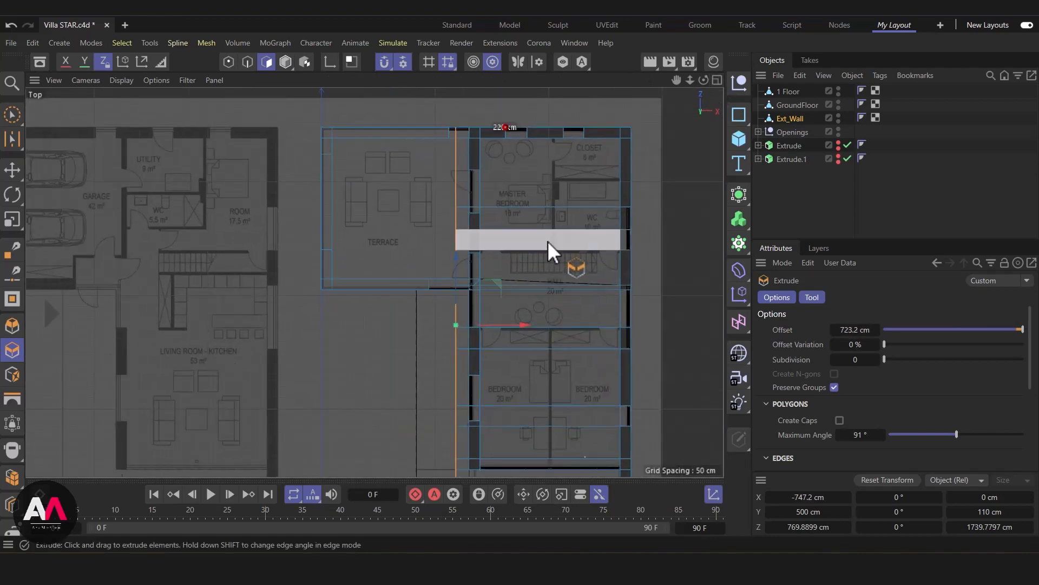
key("e")
scroll(461, 303, "up", 9)
scroll(507, 272, "down", 8)
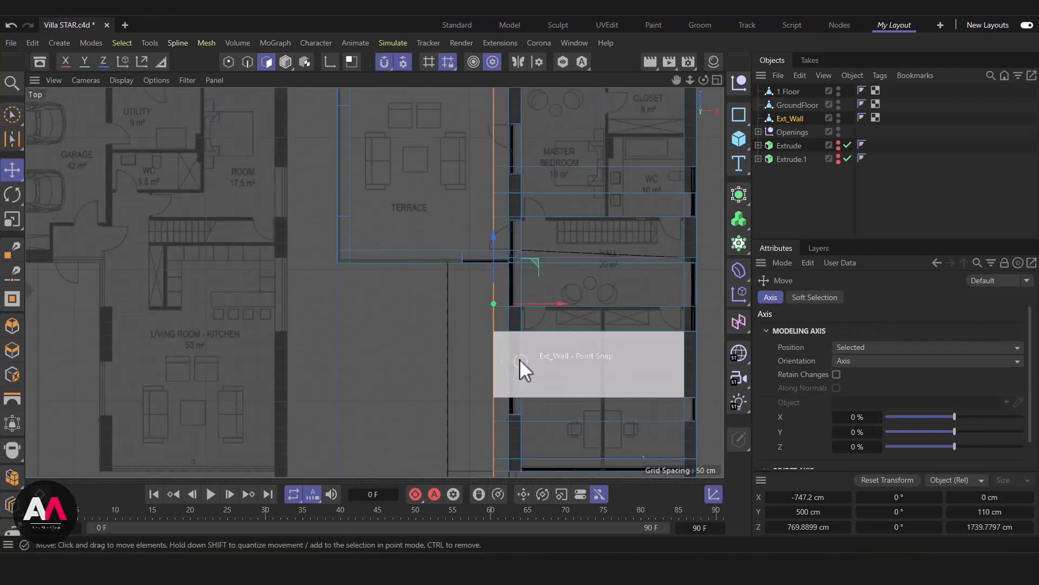
left_click_drag(547, 302, 501, 301)
left_click_drag(501, 300, 501, 300)
scroll(462, 232, "down", 3)
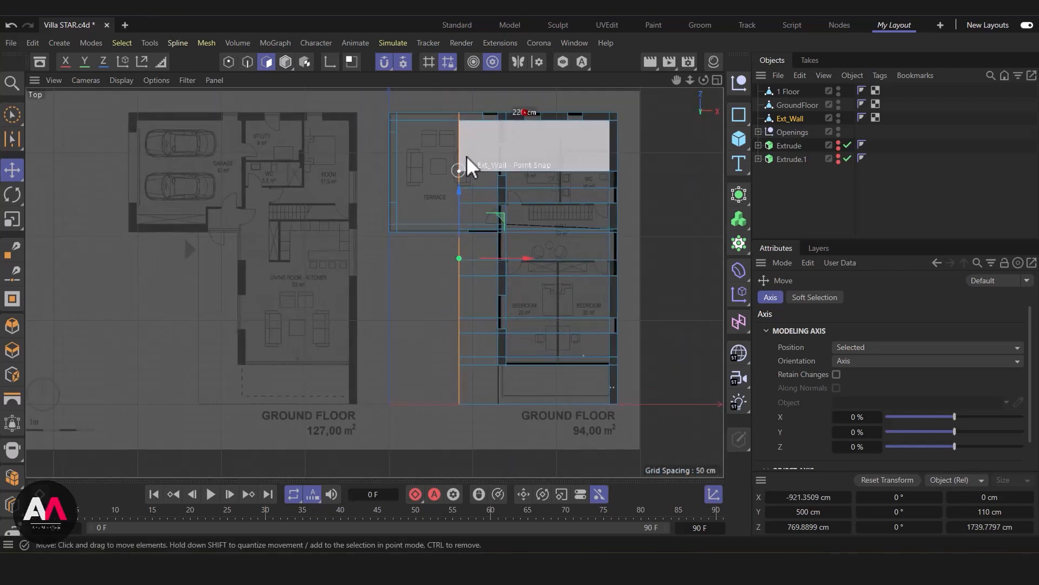
Examine the roof overhang and the window facade beneath it in the Perspective view
left_click(717, 80)
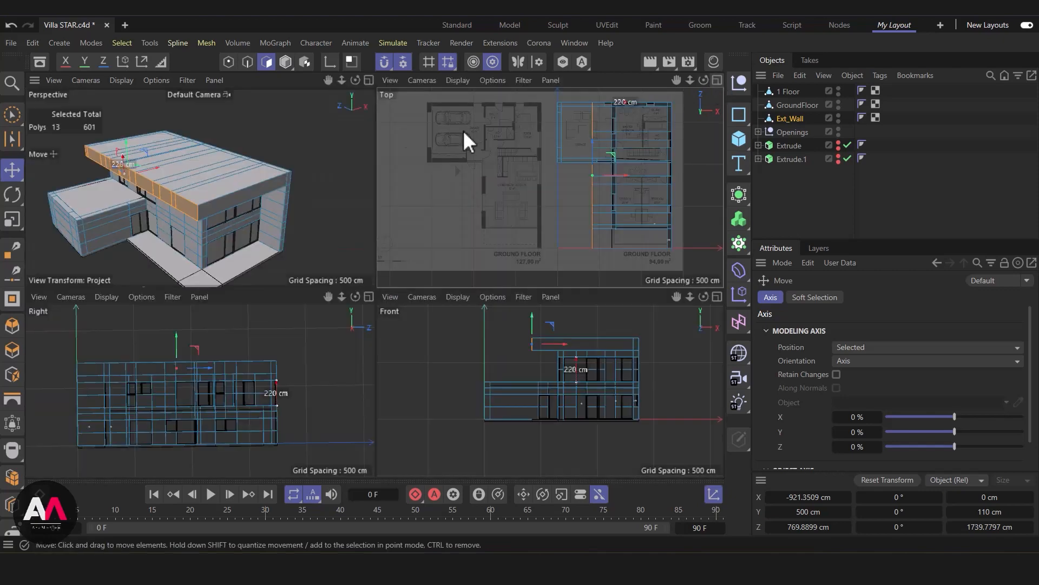
left_click(369, 80)
left_click_drag(430, 214, 571, 297, "alt")
right_click_drag(570, 298, 393, 275, "alt")
left_click_drag(393, 275, 304, 227, "alt")
key("k")
key("l")
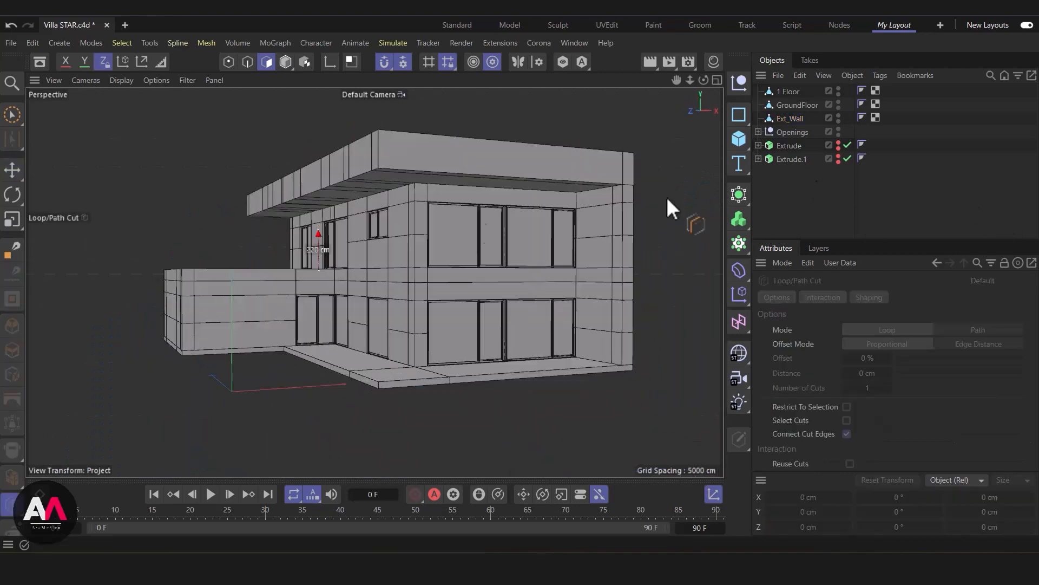
scroll(442, 255, "down", 2)
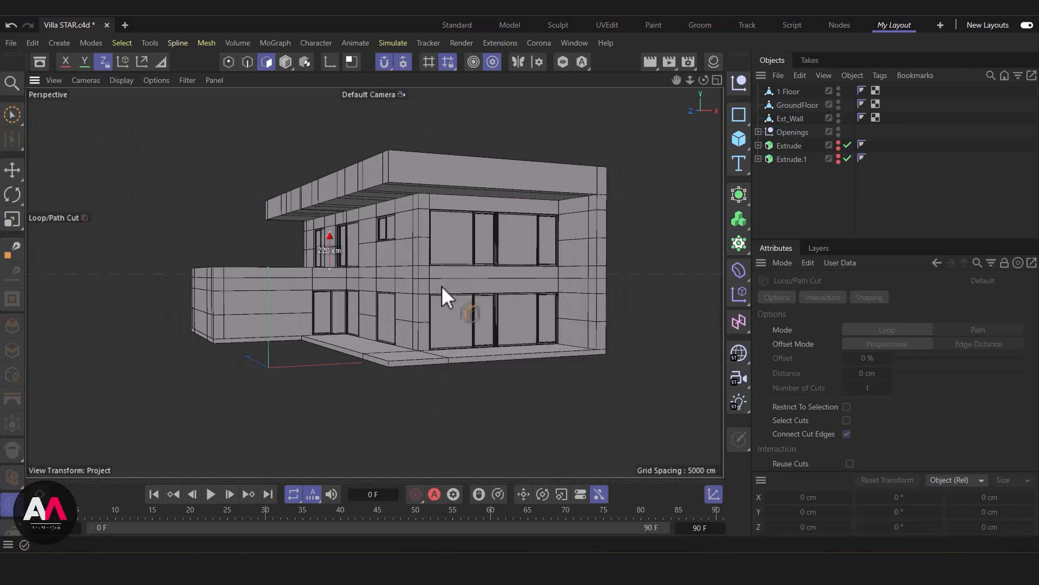
scroll(522, 268, "up", 6)
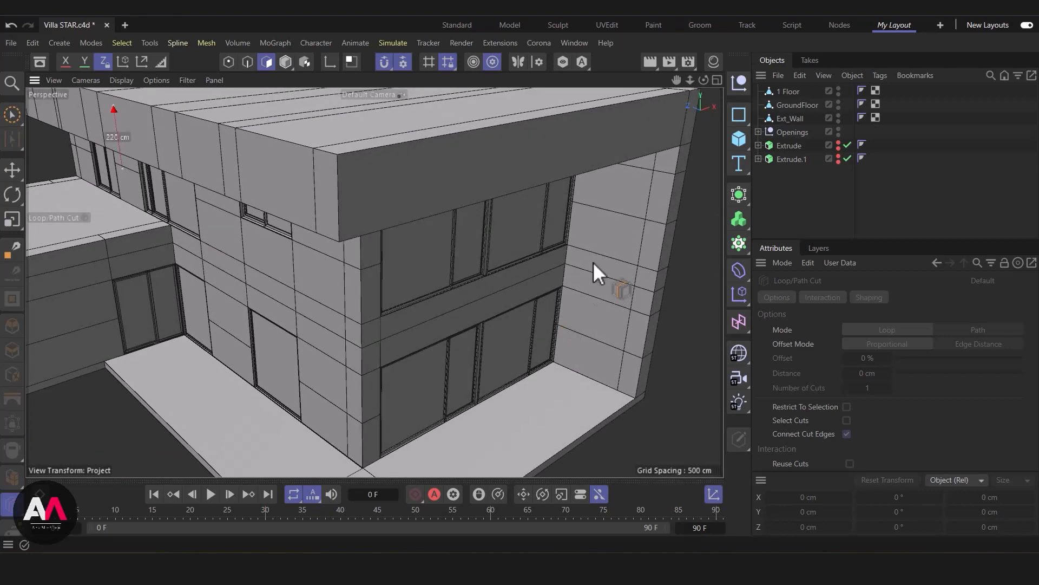
left_click_drag(518, 283, 569, 265, "alt")
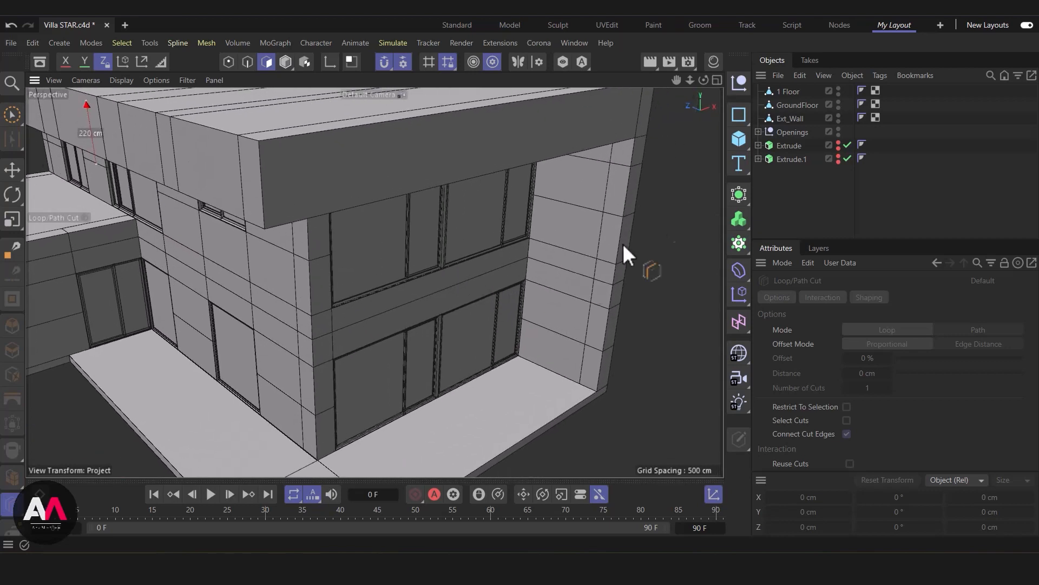
Split the Ext_Wall polygon directly below the upper-floor front windows into a separate object
left_click(12, 115)
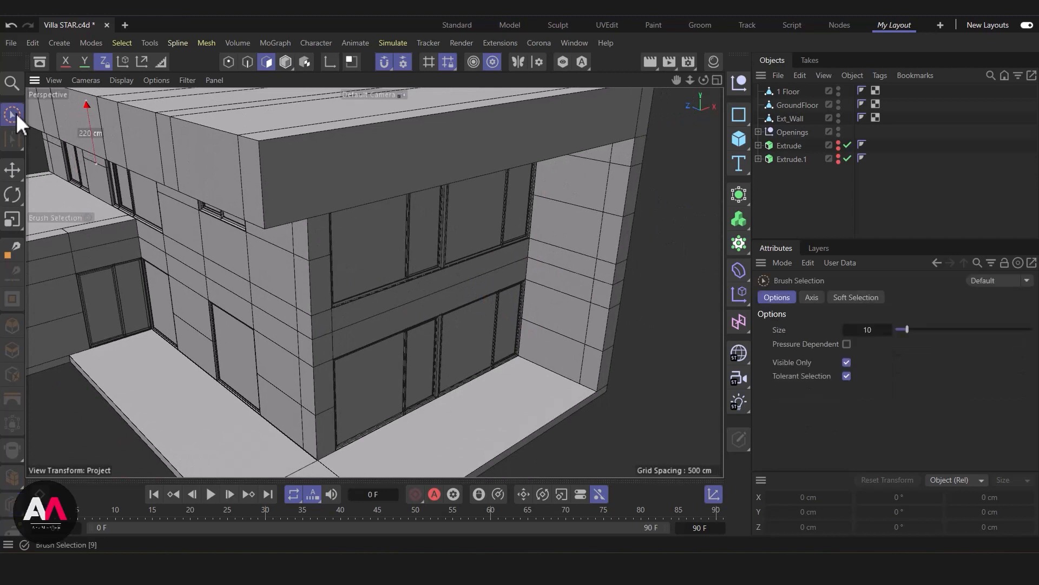
left_click(791, 119)
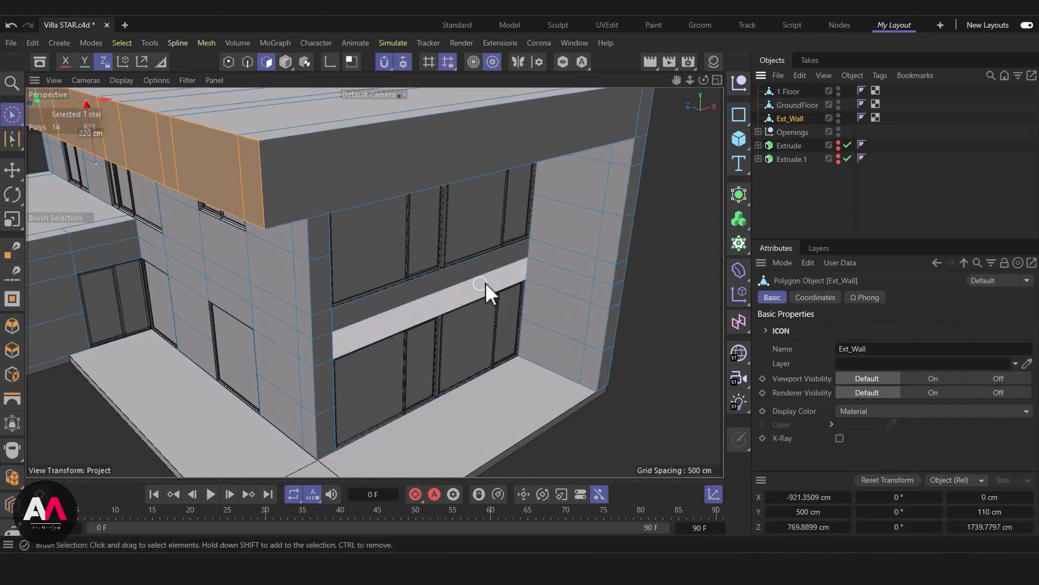
scroll(482, 287, "up", 5)
left_click(462, 251)
scroll(541, 232, "down", 5)
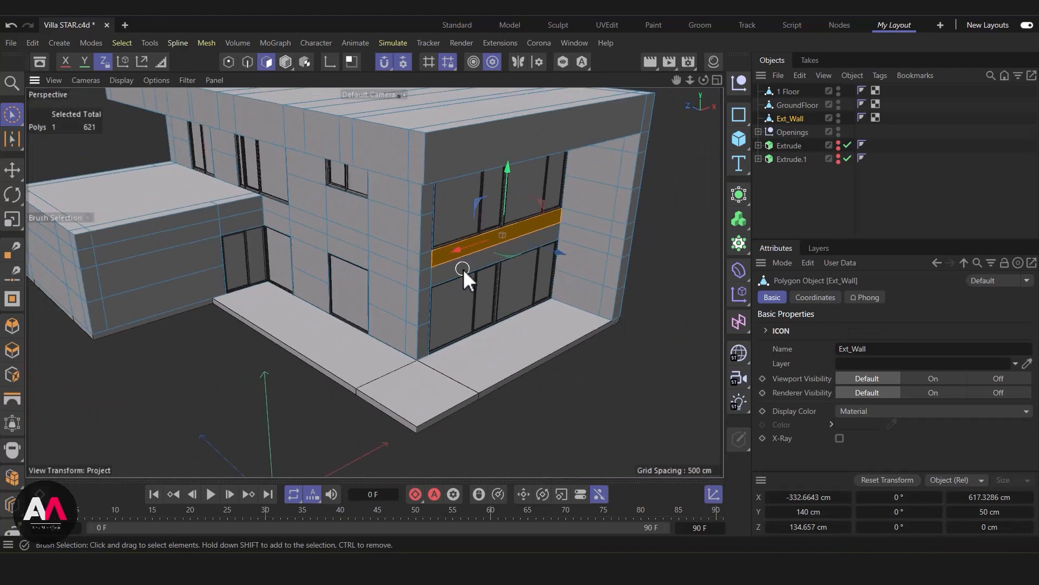
left_click_drag(463, 270, 471, 230, "alt")
scroll(511, 251, "up", 2)
right_click(444, 216)
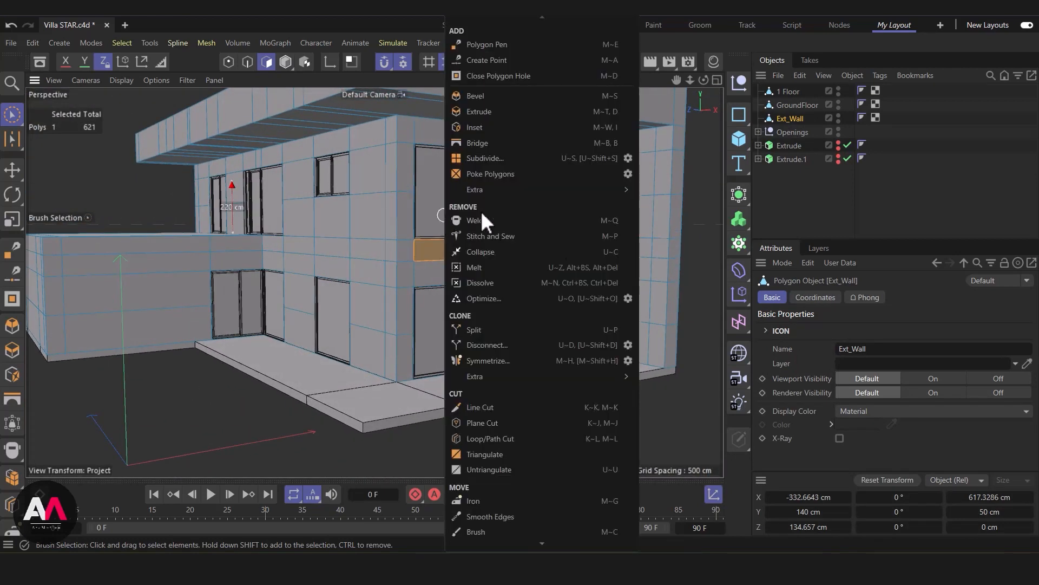
left_click(476, 330)
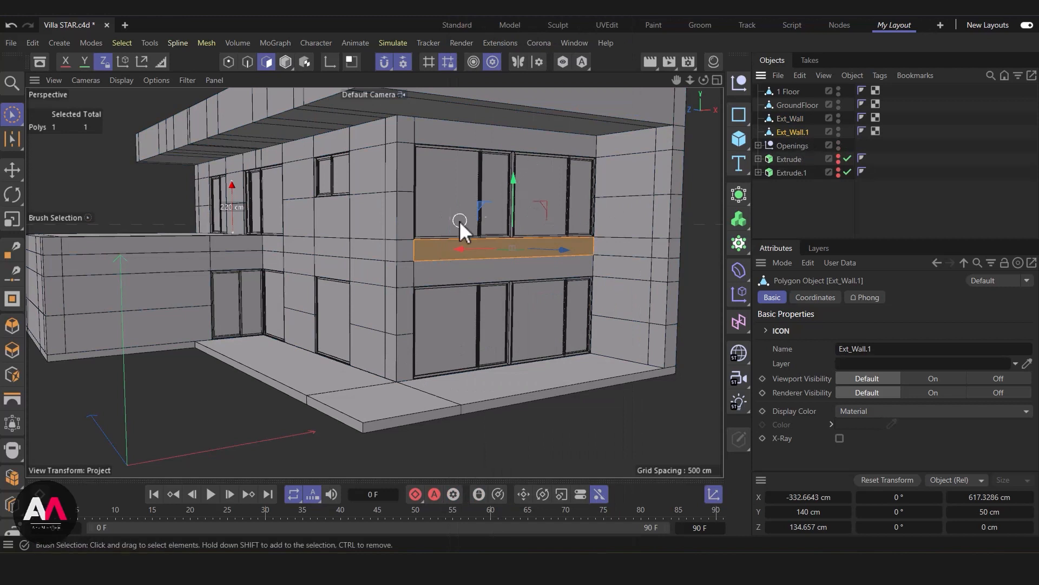
Raise the lower edge of the split wall strip by 25 cm
scroll(471, 224, "up", 3)
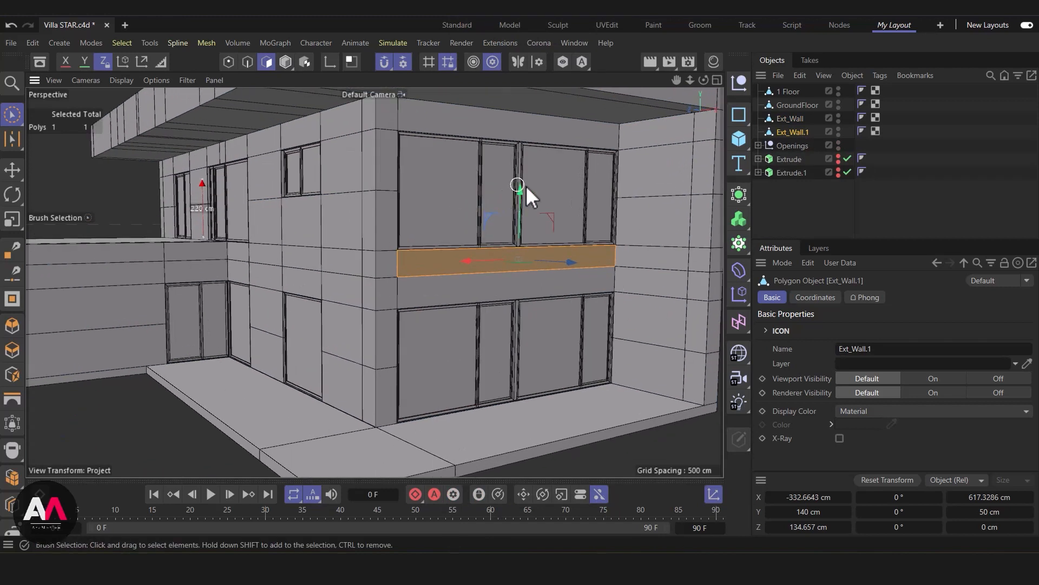
left_click(247, 61)
scroll(524, 247, "up", 3)
left_click(524, 272)
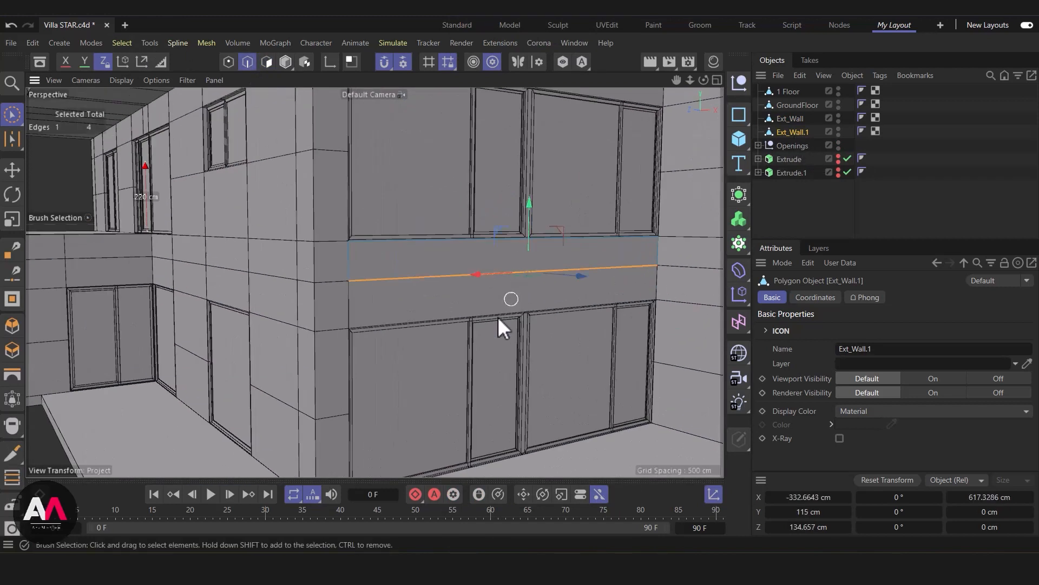
scroll(496, 252, "up", 1)
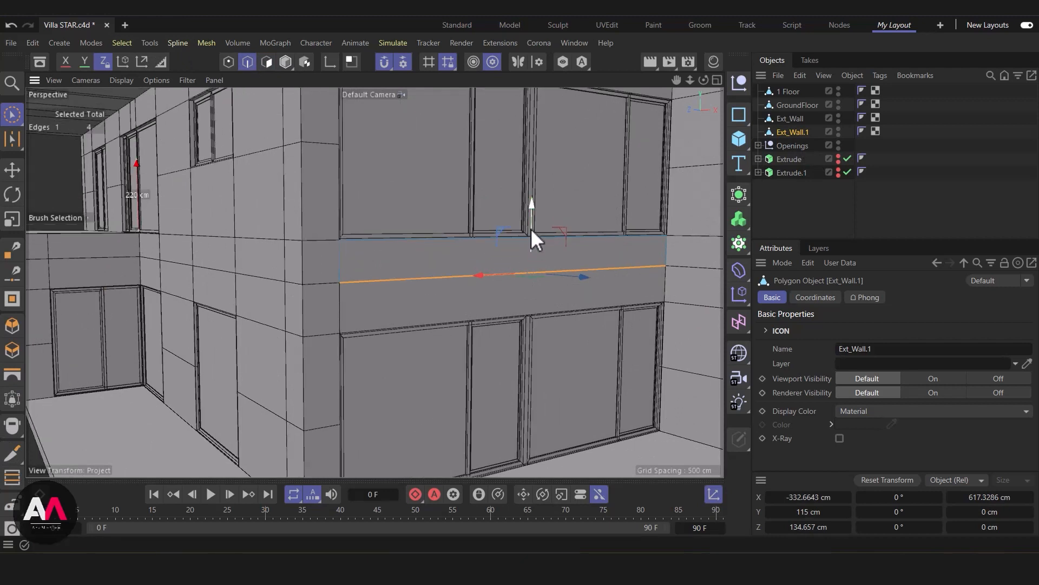
left_click_drag(531, 229, 532, 214)
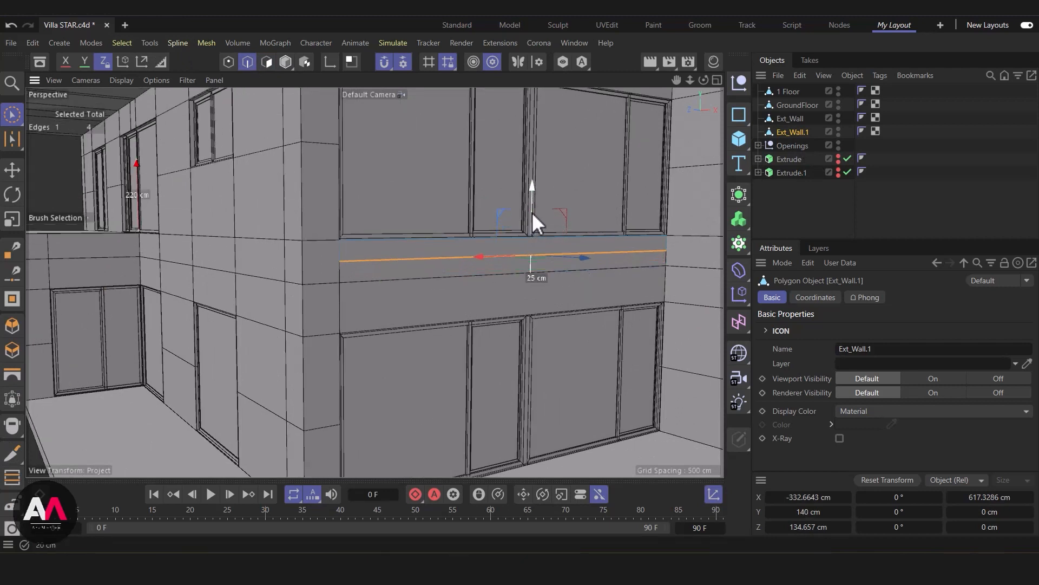
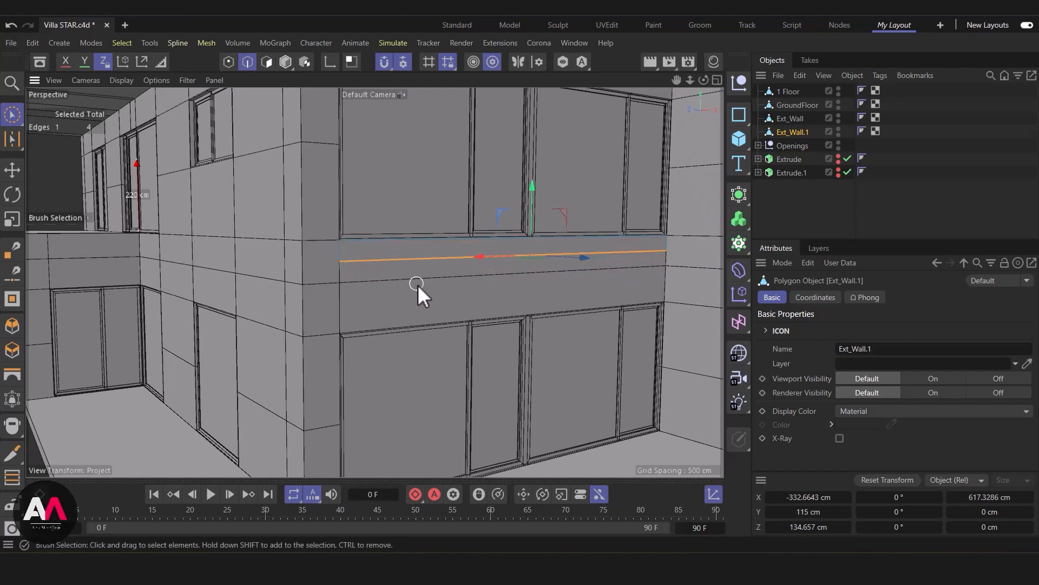
scroll(430, 277, "down", 2)
scroll(430, 275, "down", 1)
Move the strip's end edge near the building corner outward by 15 cm along X
left_click(266, 62)
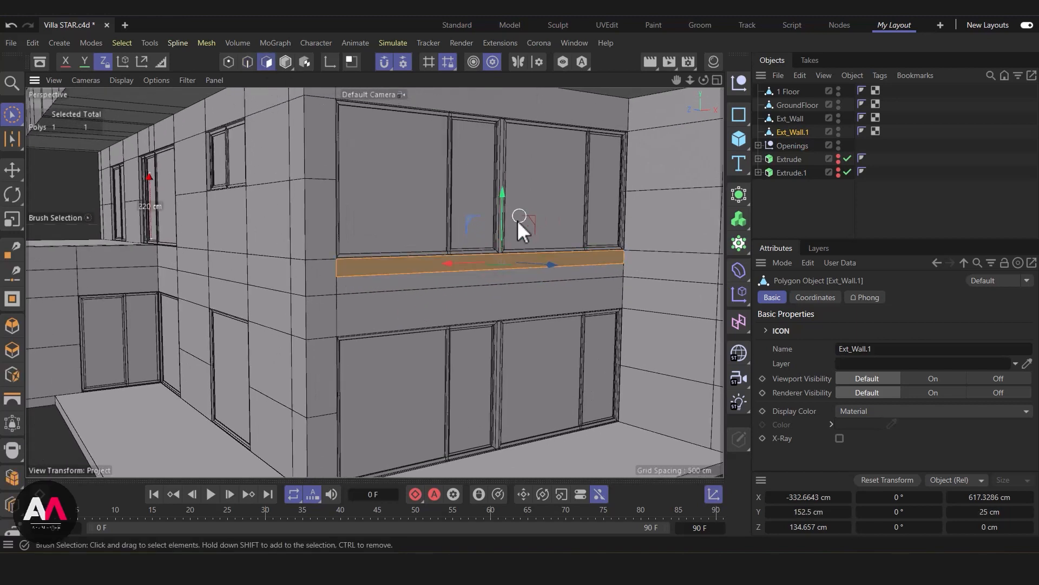
scroll(325, 255, "up", 2)
left_click(248, 61)
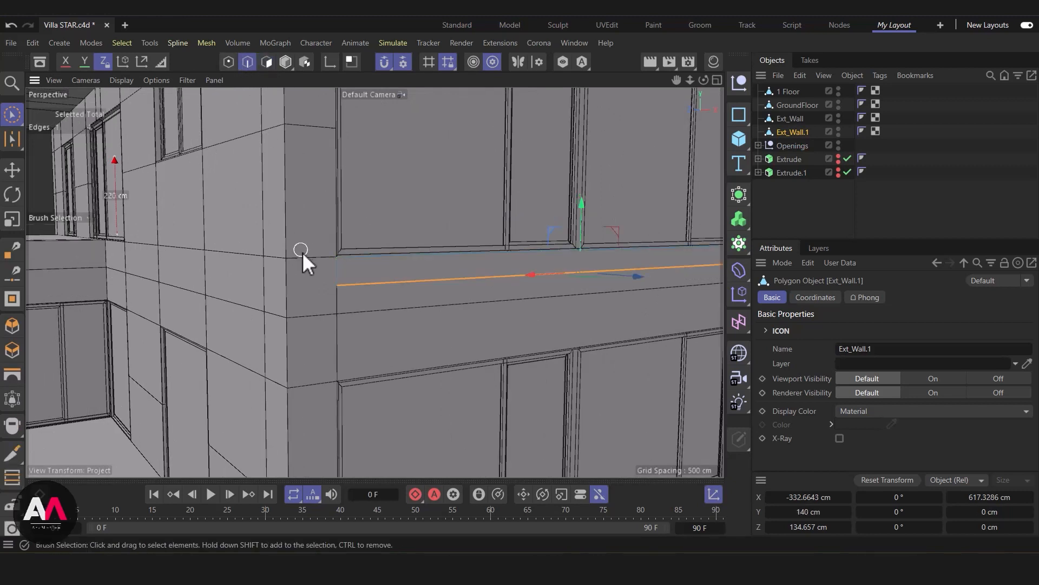
left_click(333, 275)
left_click_drag(345, 290, 381, 272, "alt")
key("ctrl+z")
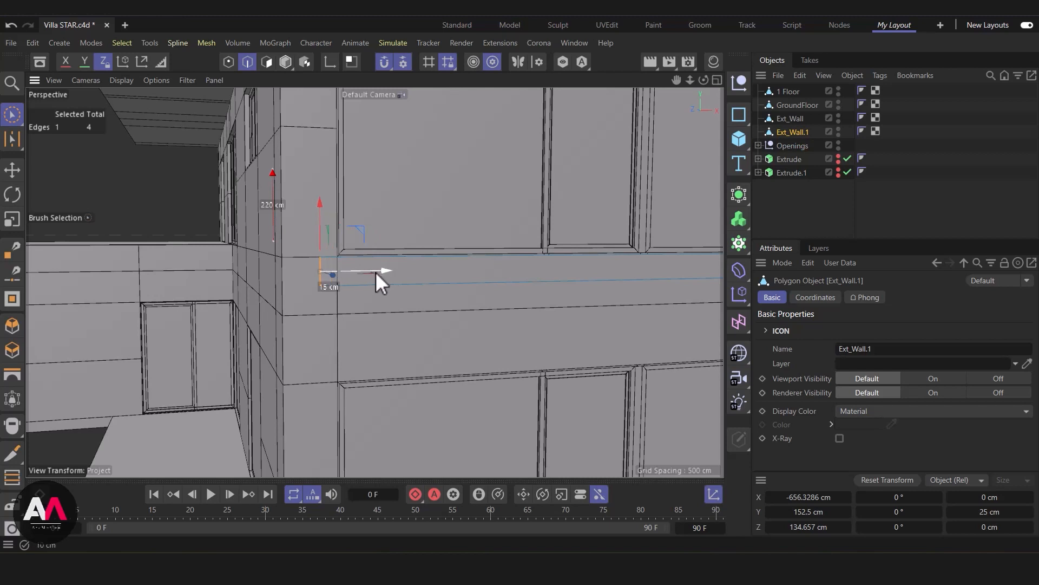
left_click_drag(403, 332, 505, 300, "alt")
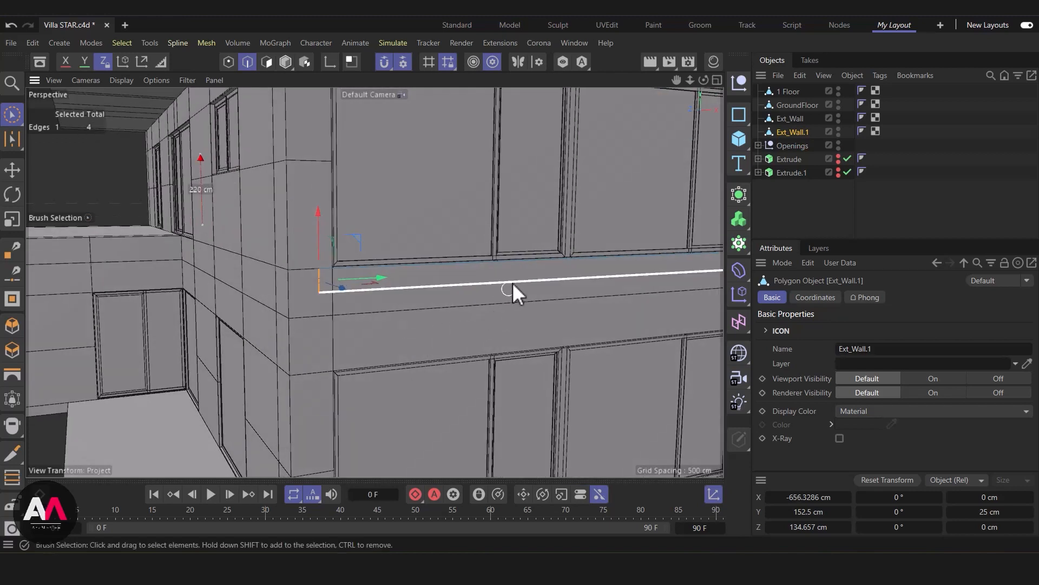
right_click_drag(463, 269, 505, 251, "alt")
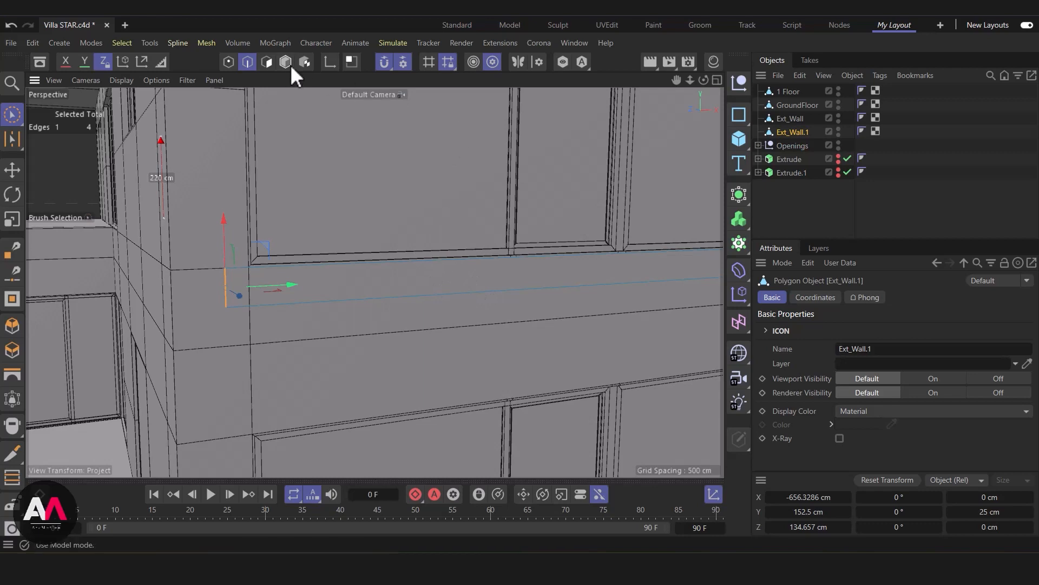
Extrude the strip polygon outward from the facade by about 166 cm with Create Caps enabled, forming a balcony slab
left_click(266, 61)
right_click_drag(334, 306, 204, 429, "alt")
left_click_drag(204, 429, 561, 418, "alt")
key("d")
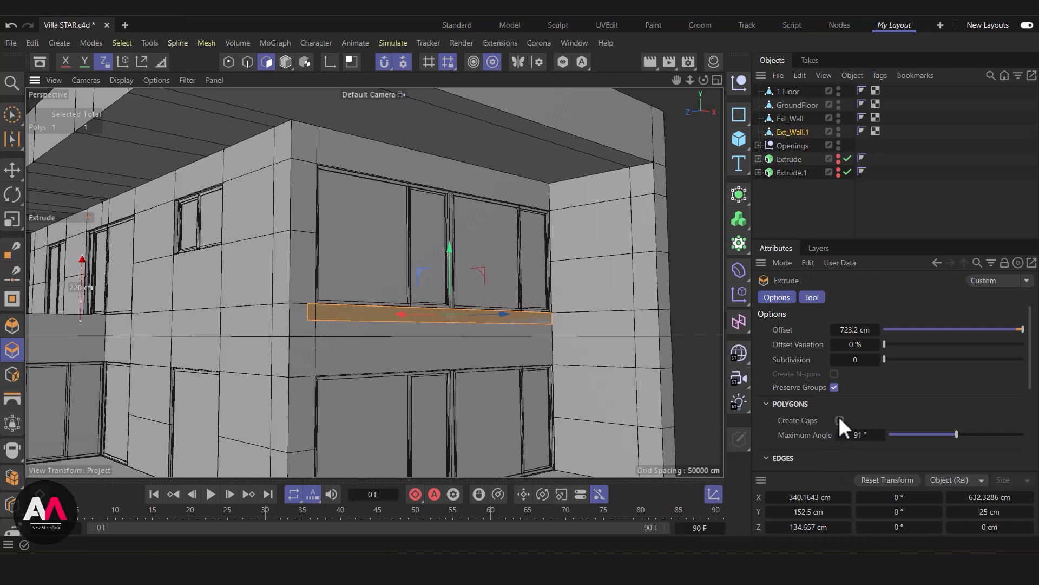
left_click_drag(445, 341, 580, 352, "alt")
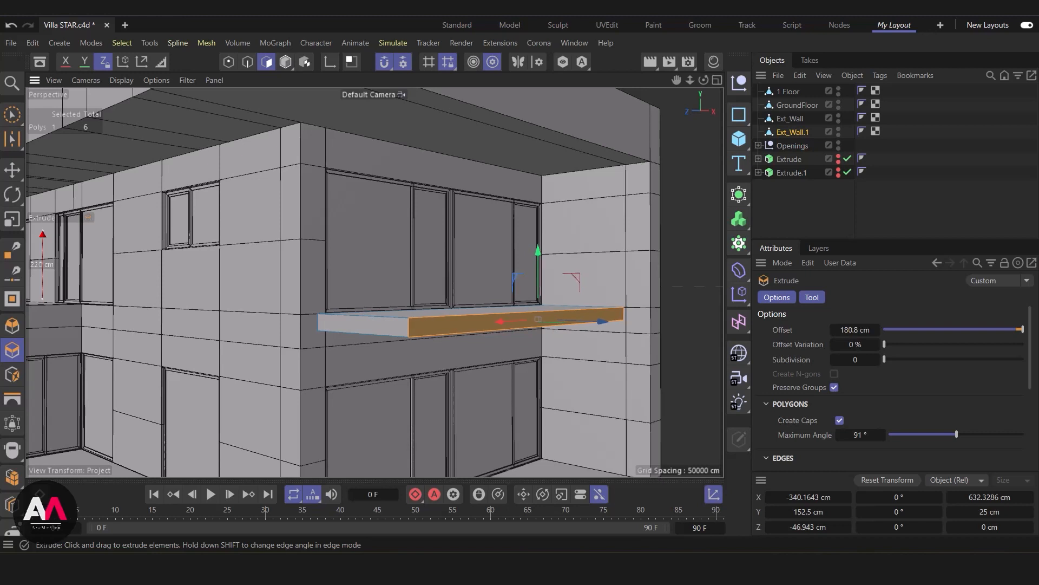
left_click_drag(581, 352, 575, 352)
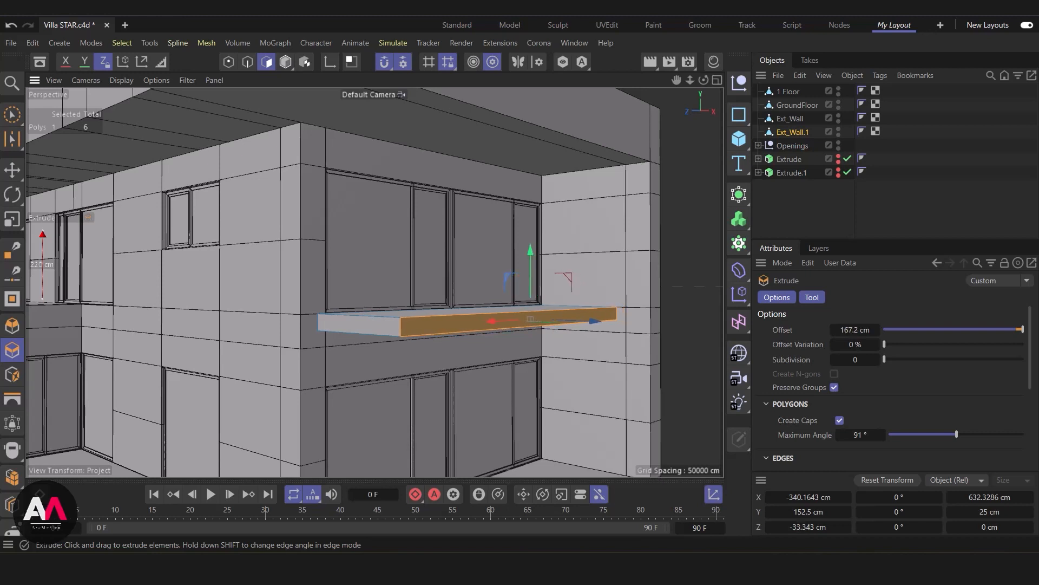
Try balcony extrusion offsets of 160 cm and 170 cm, and settle on 180 cm
left_click(857, 328)
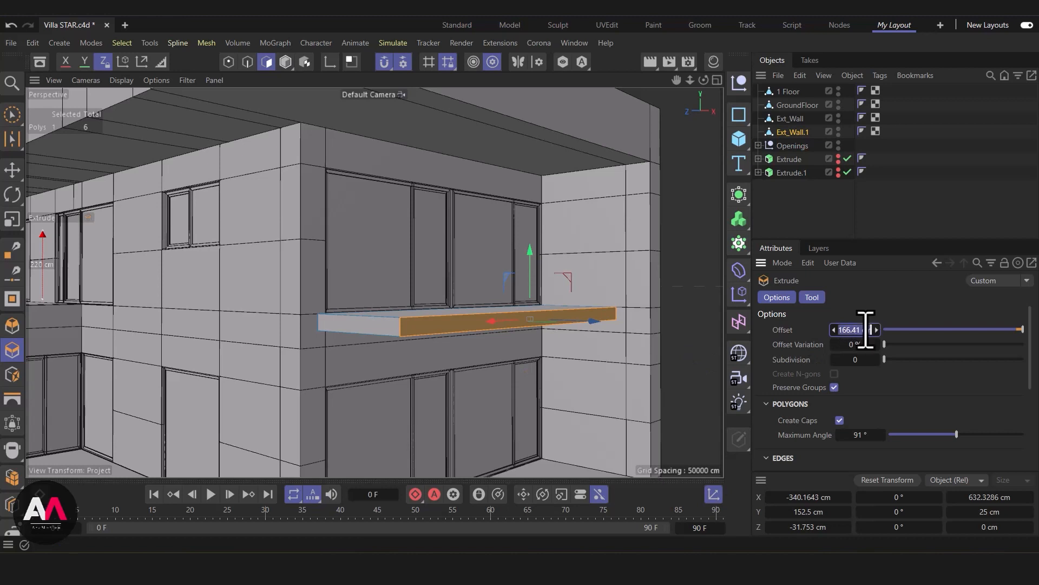
type("160")
key("Return")
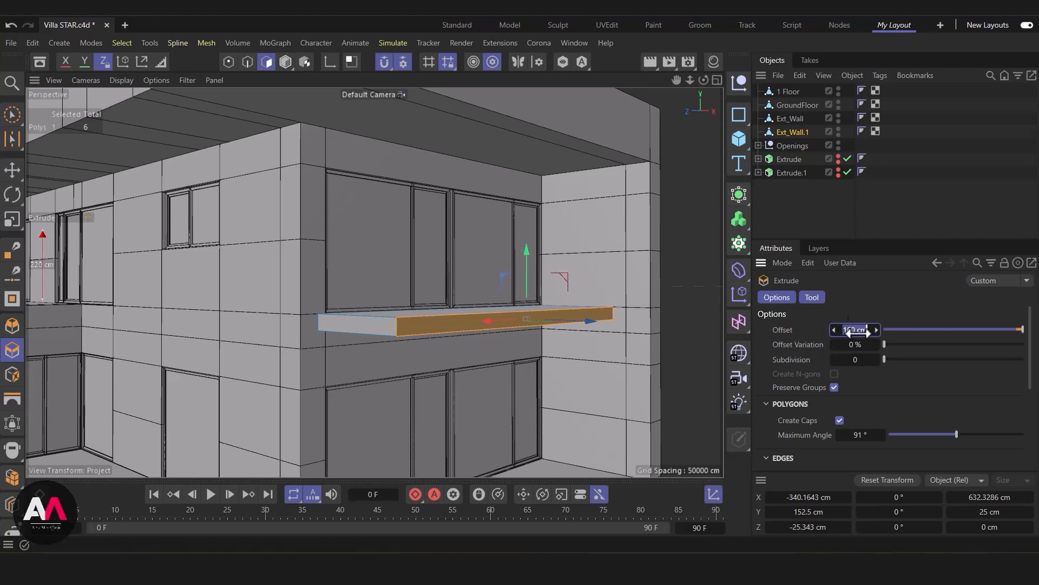
type("170")
key("Return")
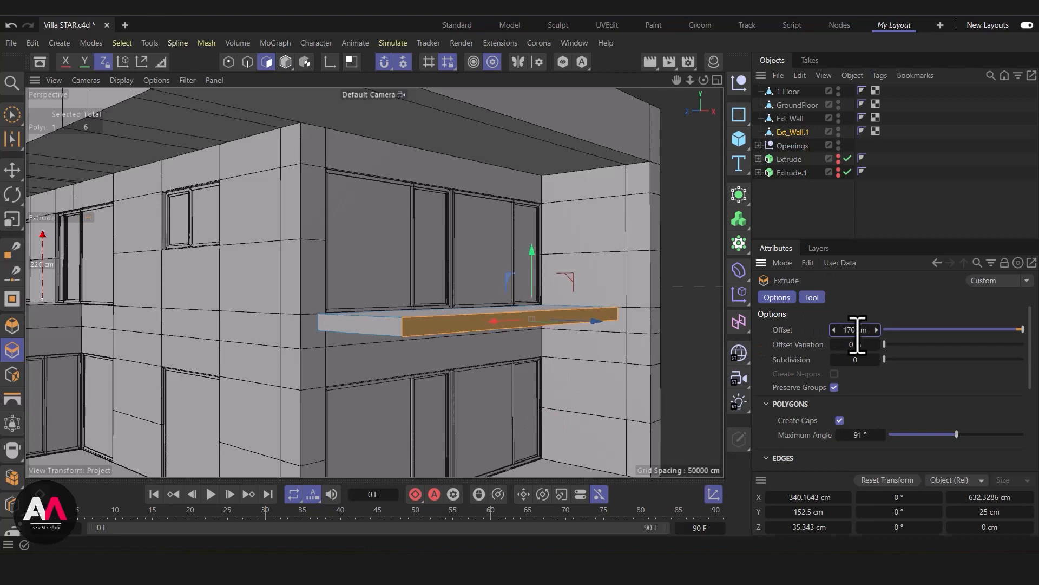
left_click_drag(634, 313, 596, 268, "alt")
left_click(858, 330)
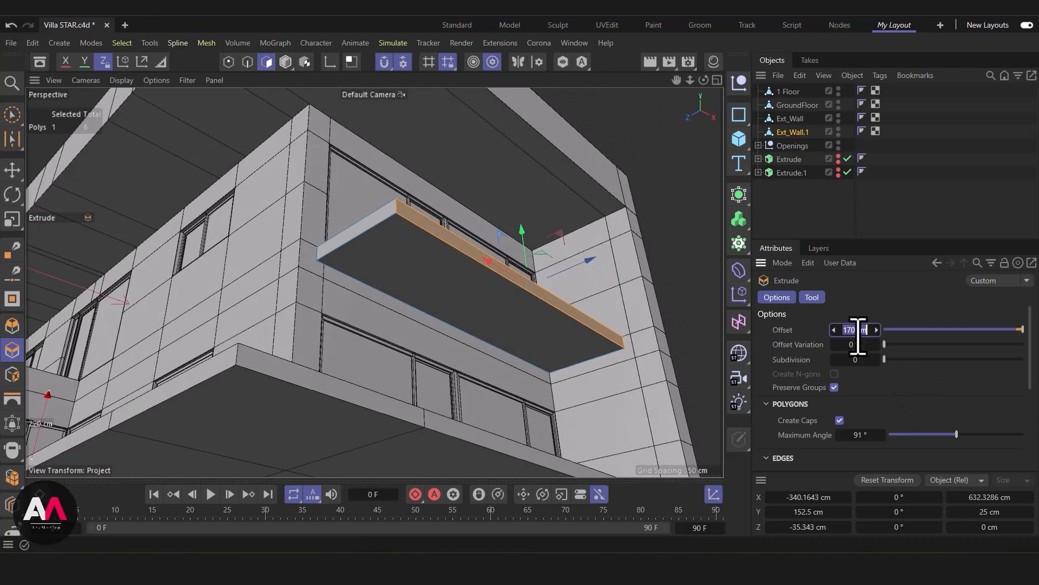
type("180")
key("Return")
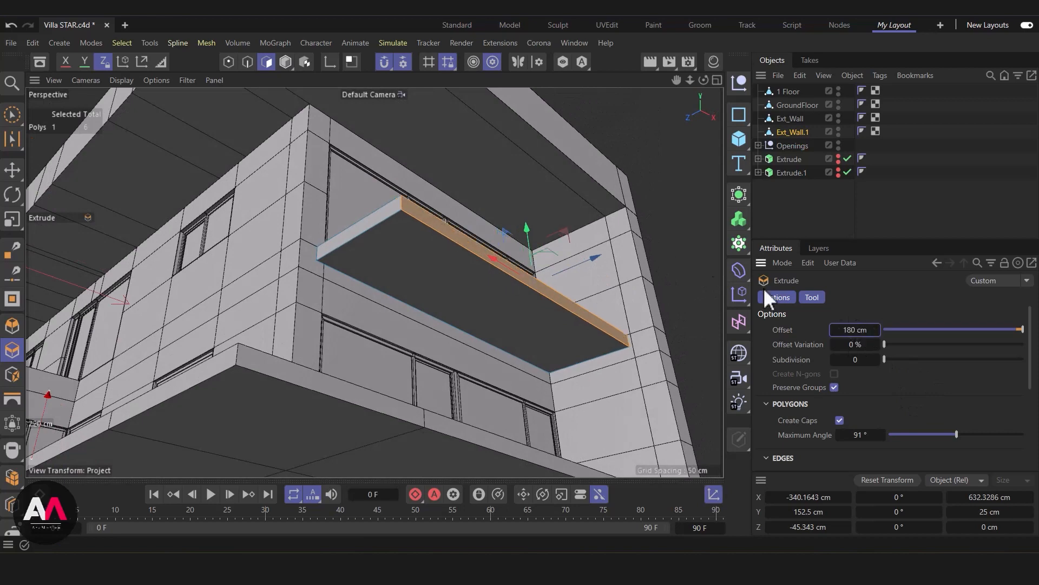
left_click_drag(571, 252, 544, 278)
left_click_drag(429, 303, 671, 308, "alt")
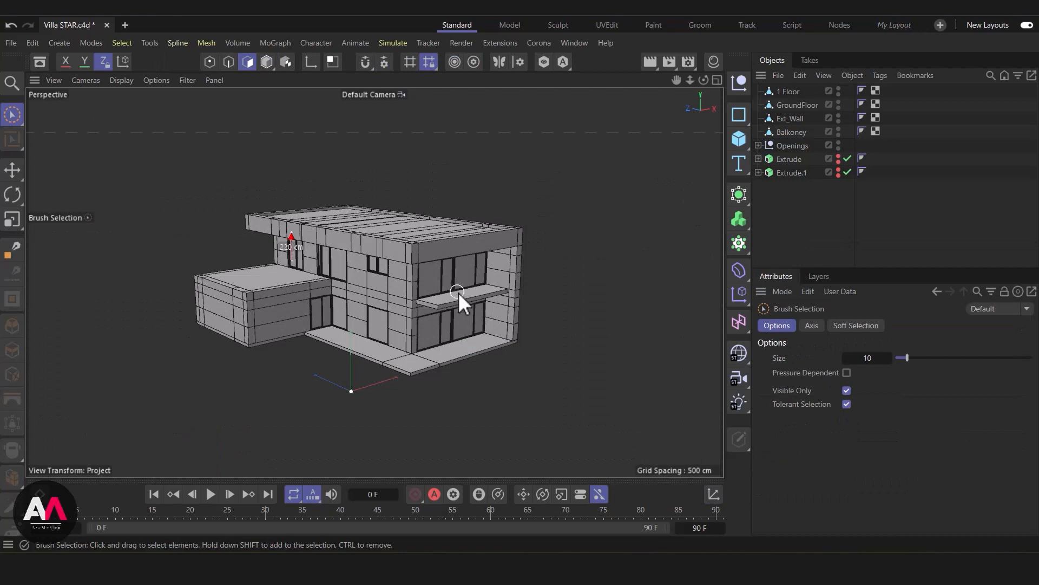
On Ext_Wall, select the two stacked wide polygons in the lower part of the garage's outer wall
left_click_drag(385, 300, 408, 300, "alt")
scroll(255, 317, "up", 5)
scroll(252, 320, "down", 3)
left_click_drag(252, 320, 342, 306, "alt")
scroll(176, 303, "up", 7)
scroll(309, 269, "down", 3)
middle_click_drag(375, 281, 321, 294, "alt")
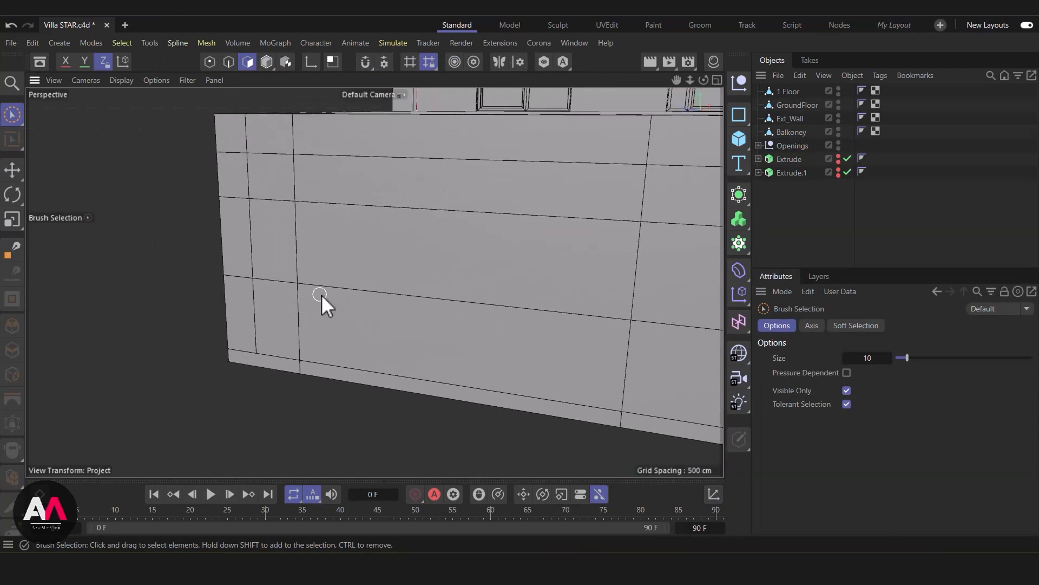
left_click(791, 119)
scroll(187, 330, "down", 3)
left_click(377, 324)
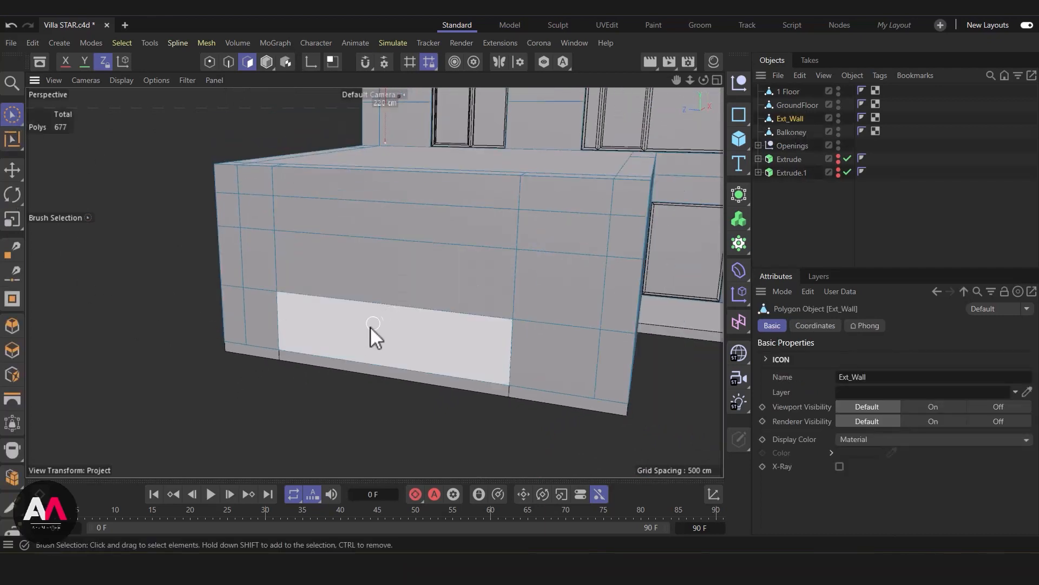
mouse_move(399, 343)
left_mouse_down()
mouse_move(428, 237)
mouse_move(433, 255)
mouse_move(437, 241)
left_mouse_up()
left_click(457, 221, "ctrl")
Split the selected garage wall polygons into a separate object, hide it, and return to Ext_Wall
middle_click_drag(485, 308, 480, 308, "alt")
left_click_drag(480, 308, 336, 273, "alt")
right_click(335, 273)
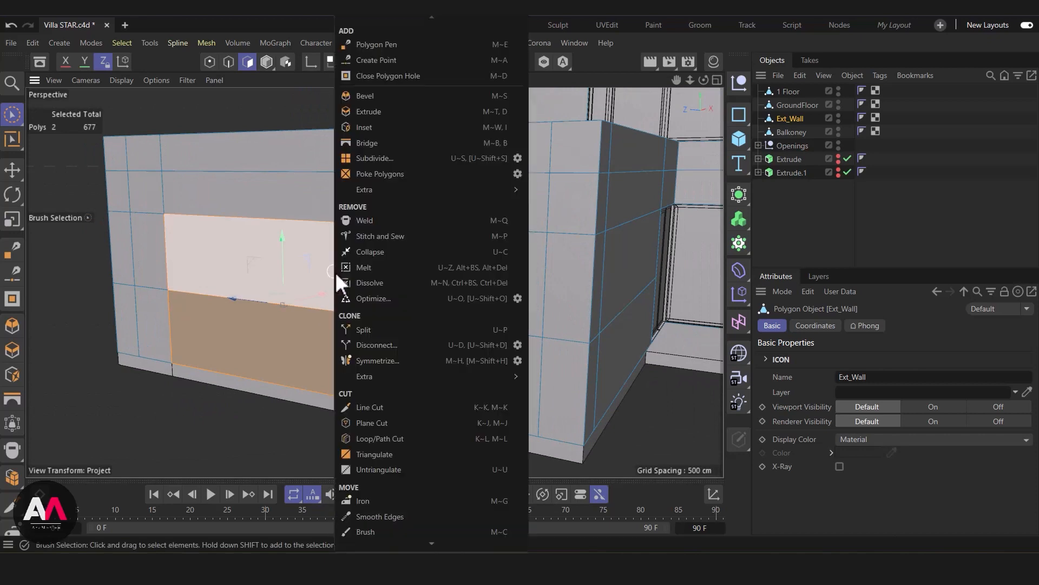
left_click(372, 336)
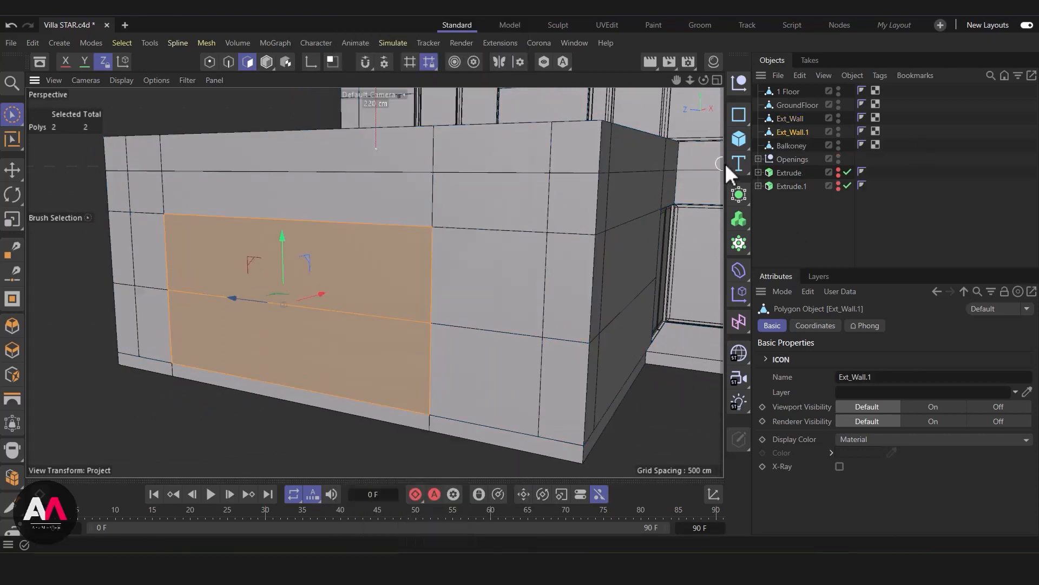
left_click(837, 132, "ctrl")
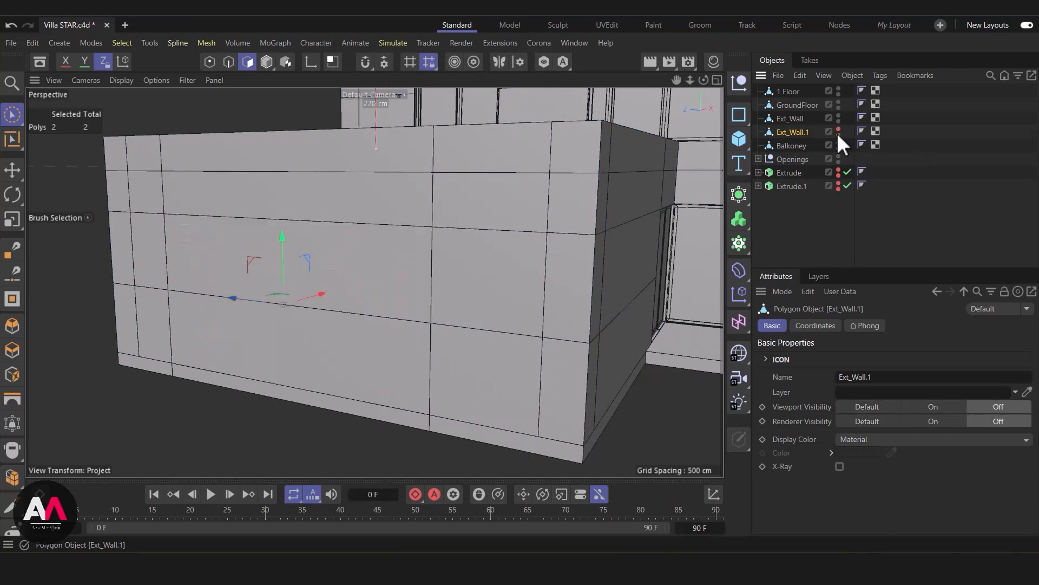
left_click(791, 118)
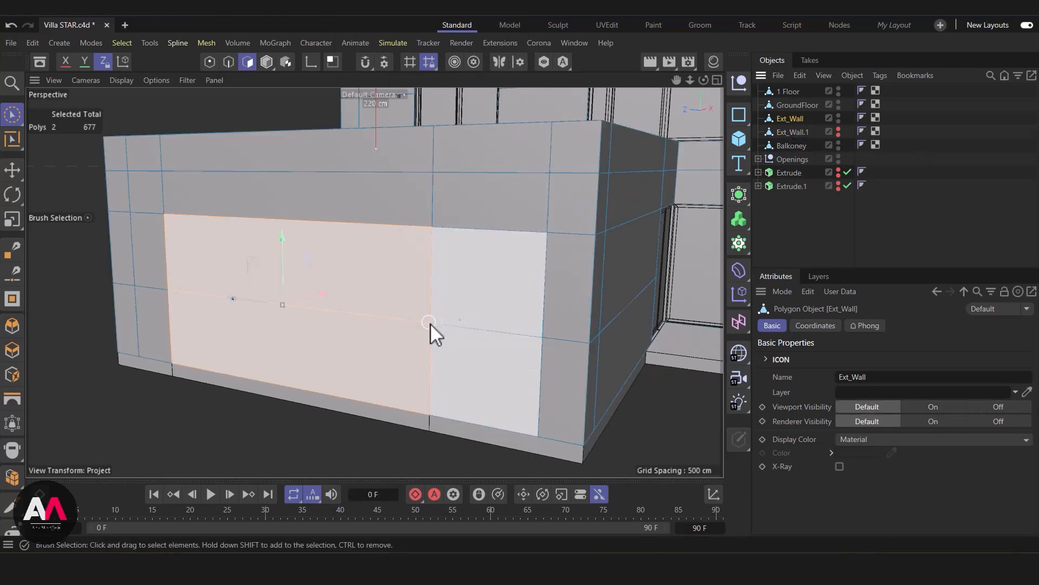
Isolate Ext_Wall and add the two matching inner-face polygons behind the garage door area to the selection
left_click_drag(441, 242, 460, 269, "alt")
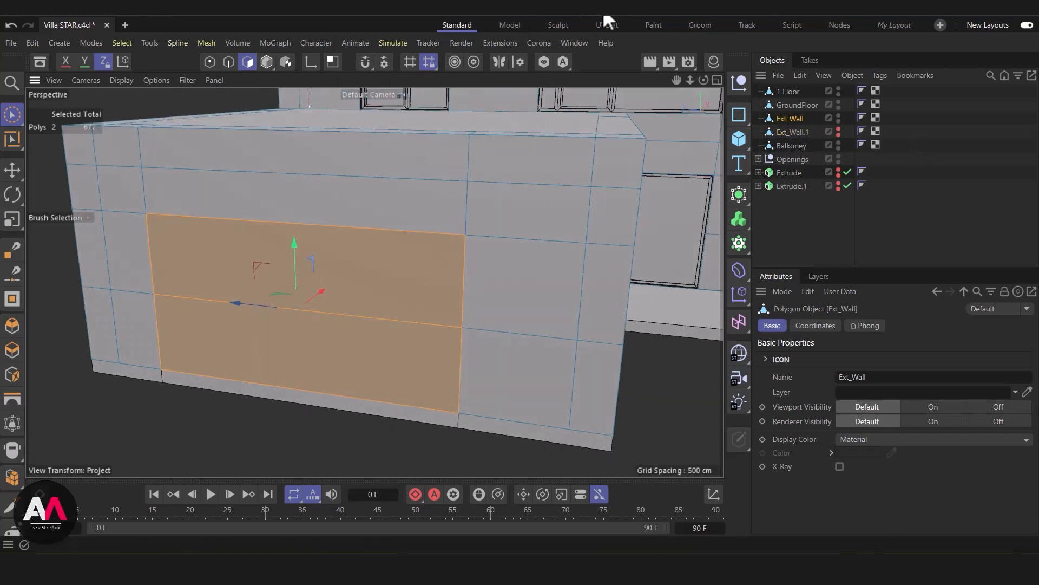
left_click(546, 61)
left_click_drag(360, 246, 674, 305, "alt")
mouse_move(327, 346)
left_mouse_down()
mouse_move(336, 307)
mouse_move(404, 332)
mouse_move(130, 281)
mouse_move(138, 300)
mouse_move(101, 294)
left_mouse_up()
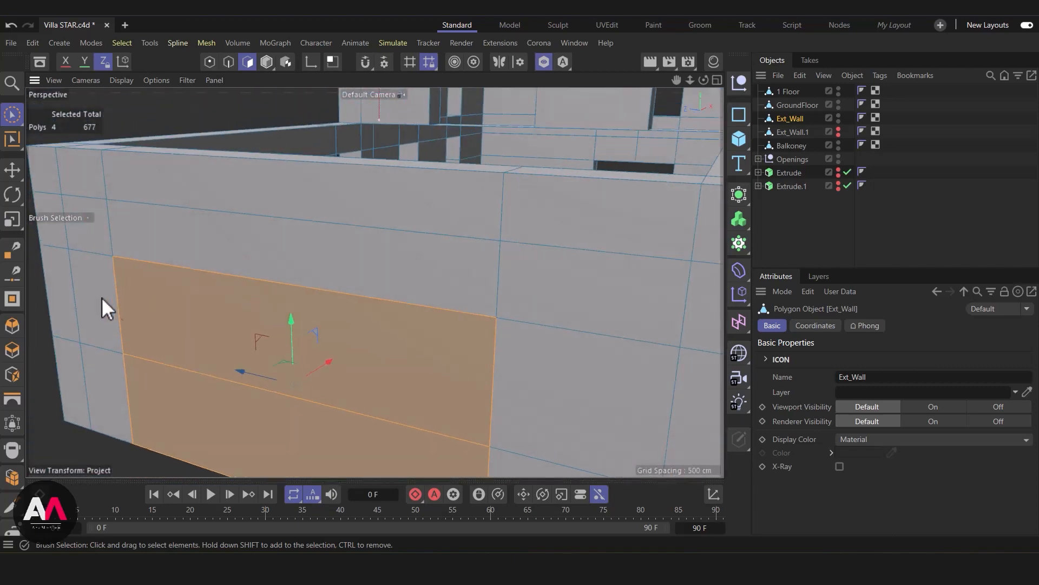
Bridge the selected outer and inner garage wall polygons to cut the door opening through the wall
right_click(206, 307)
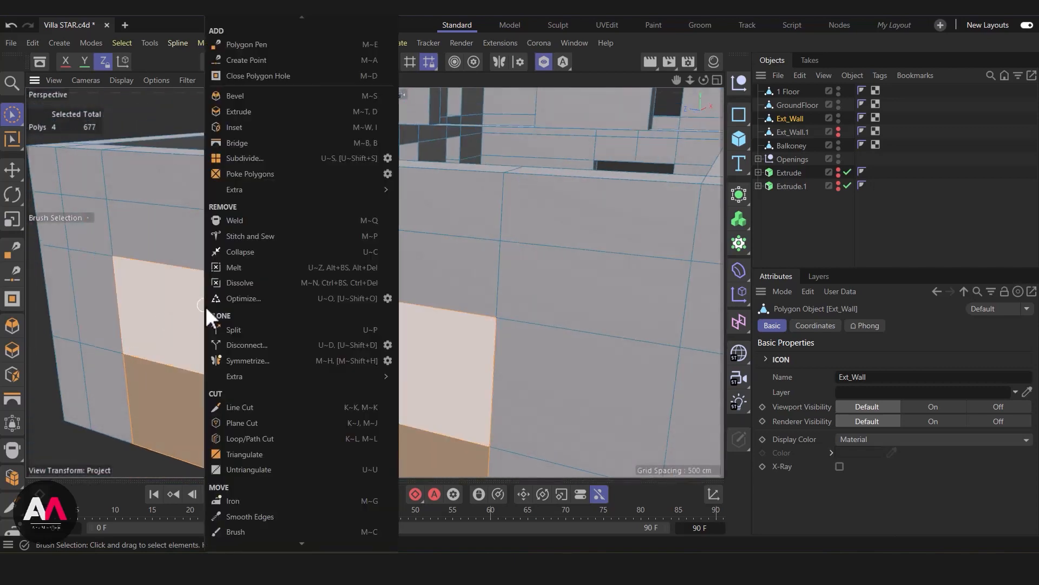
left_click(259, 143)
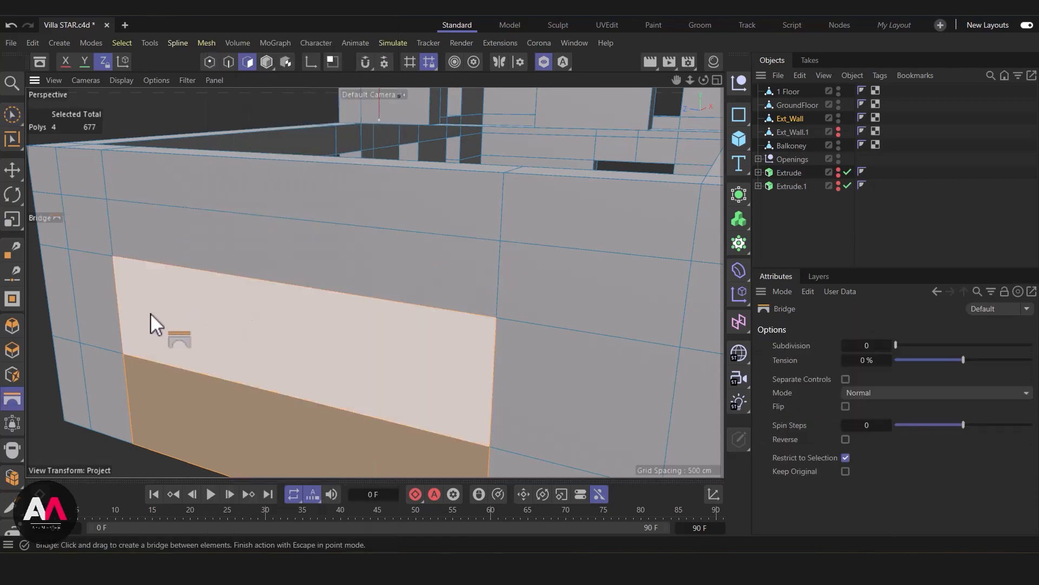
left_click(215, 303)
scroll(318, 321, "down", 4)
mouse_move(318, 320)
left_mouse_down("alt")
mouse_move(363, 280)
mouse_move(291, 260)
mouse_move(308, 283)
left_mouse_up("alt")
Unhide the split-off door panel Ext_Wall.1, select it and leave the isolated view
left_click(839, 132, "ctrl")
left_click(799, 132)
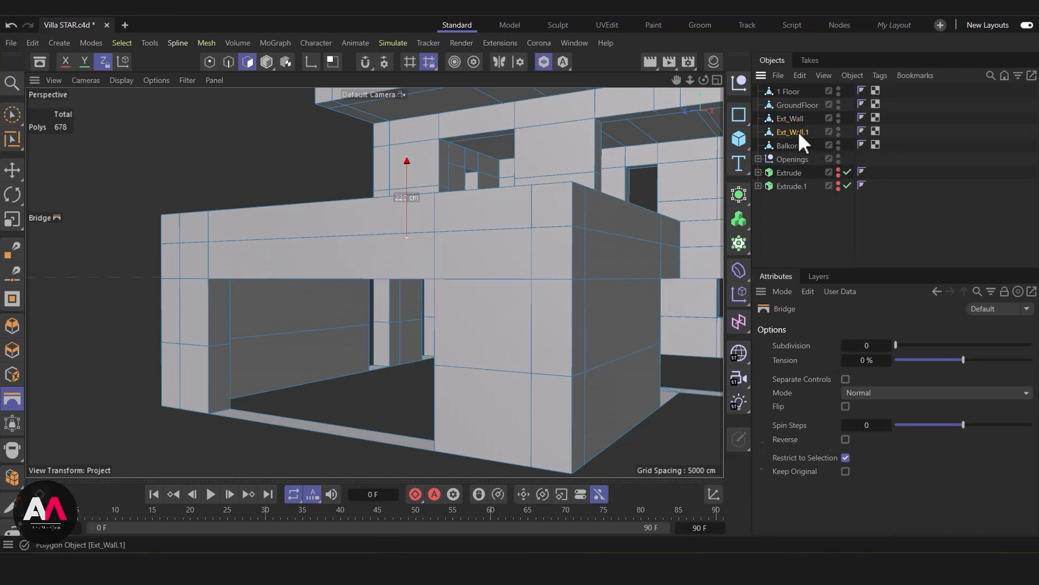
left_click(545, 61)
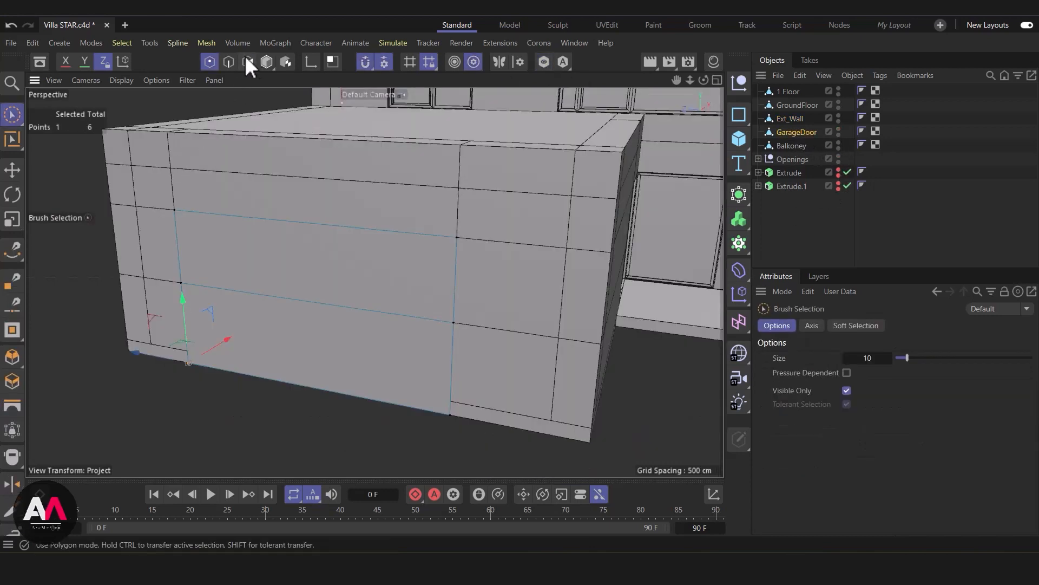
Dissolve the middle horizontal edge of the GarageDoor panel to leave a single polygon
left_click(229, 61)
left_click(363, 317)
key("m")
key("n")
left_click_drag(401, 356, 398, 294, "alt")
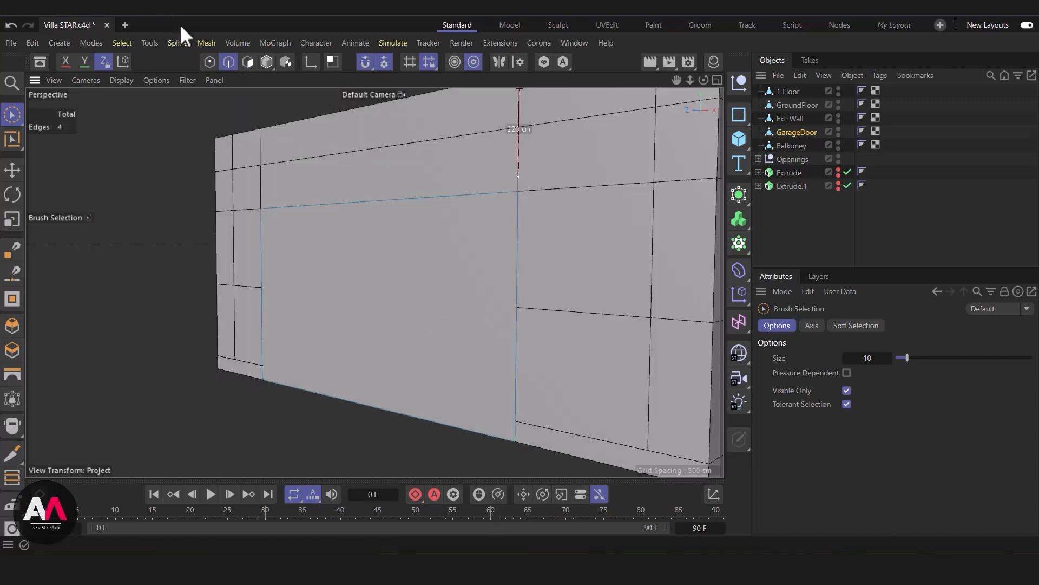
Extrude the GarageDoor polygon outward by about 8.24 cm with Create Caps enabled
left_click(248, 61)
left_click(407, 314)
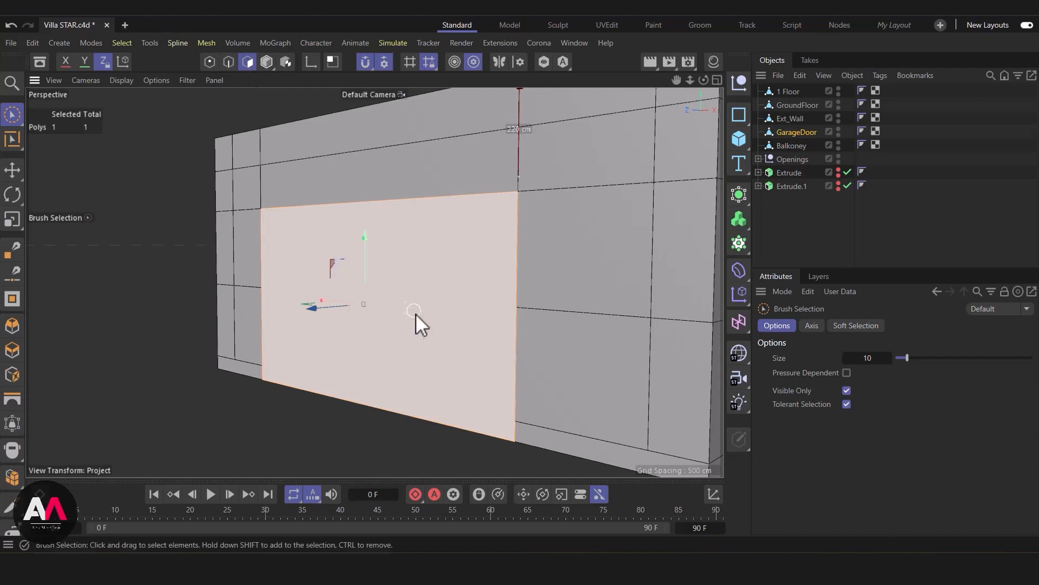
key("d")
left_click_drag(547, 362, 601, 395)
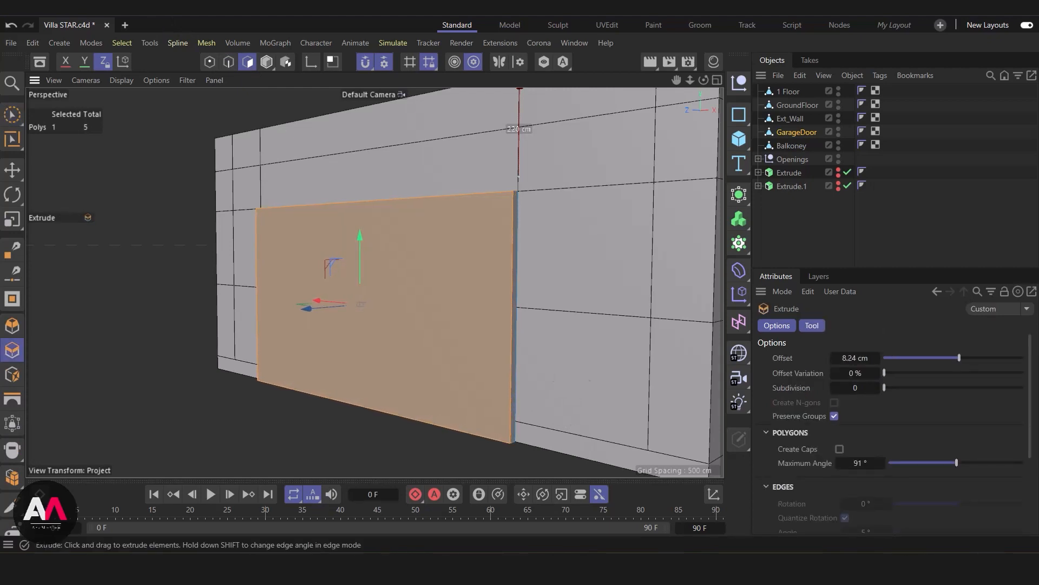
left_click(840, 448)
left_click_drag(507, 267, 499, 321, "alt")
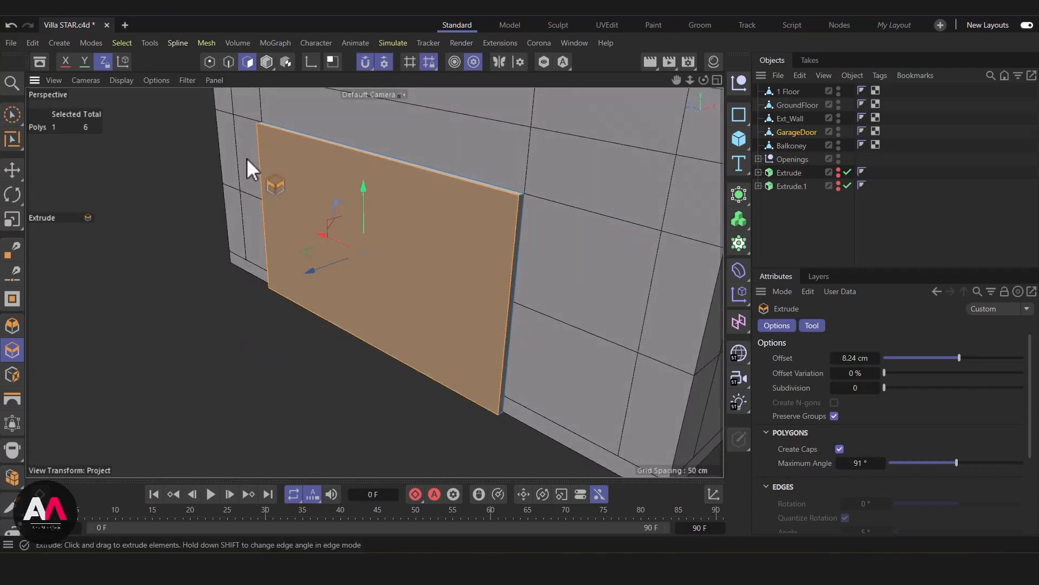
Center the GarageDoor object's axis on all its points with Axis Center
left_click(266, 61)
left_click(11, 115)
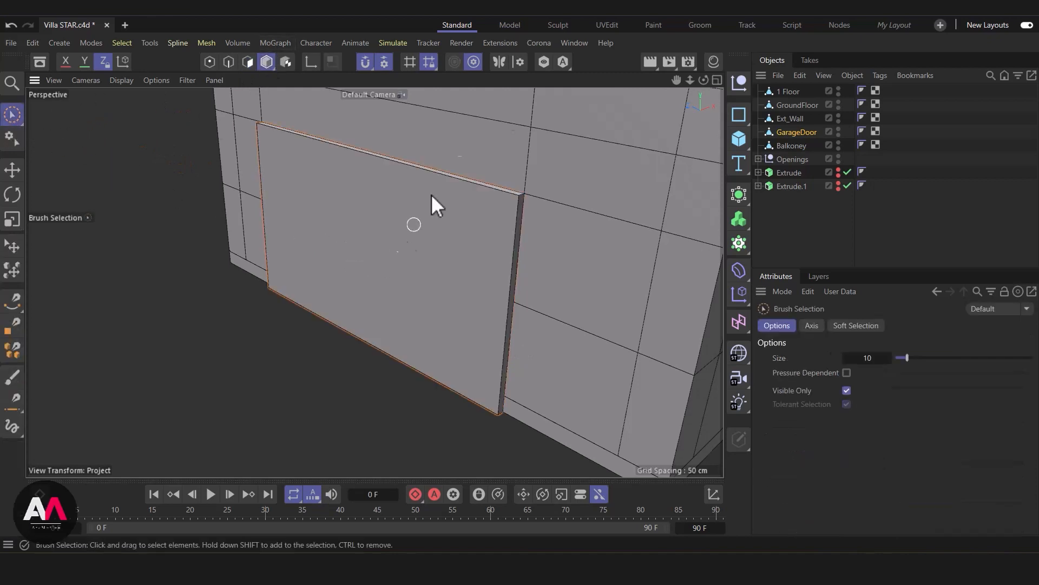
left_click(797, 134)
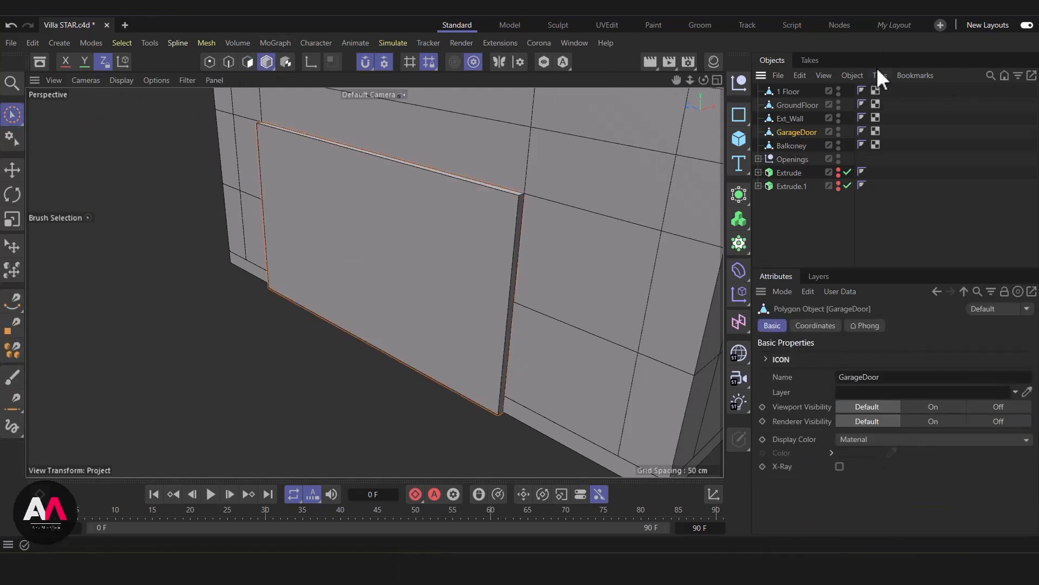
left_click(891, 25)
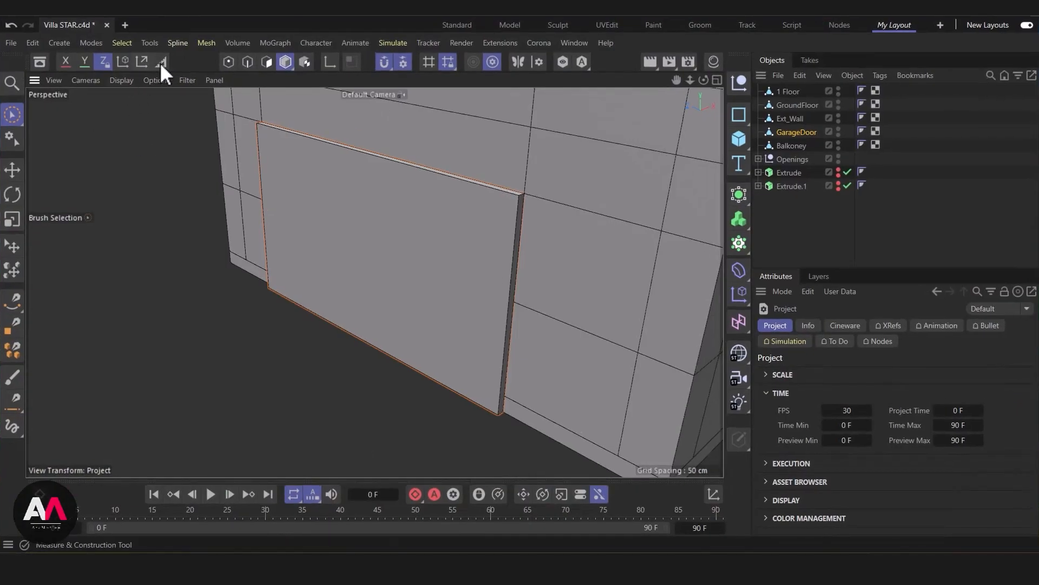
left_click(141, 61)
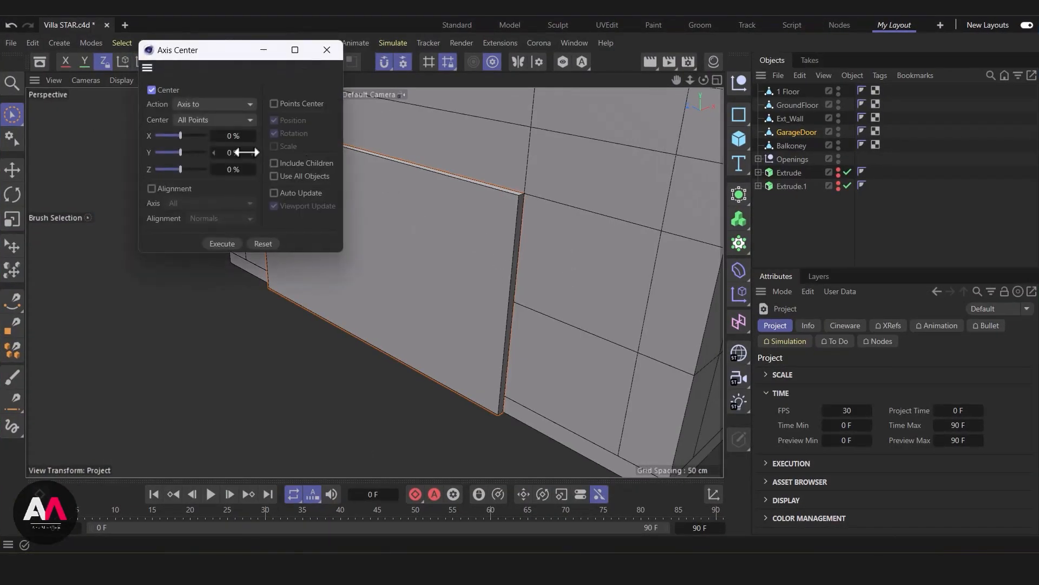
left_click(216, 242)
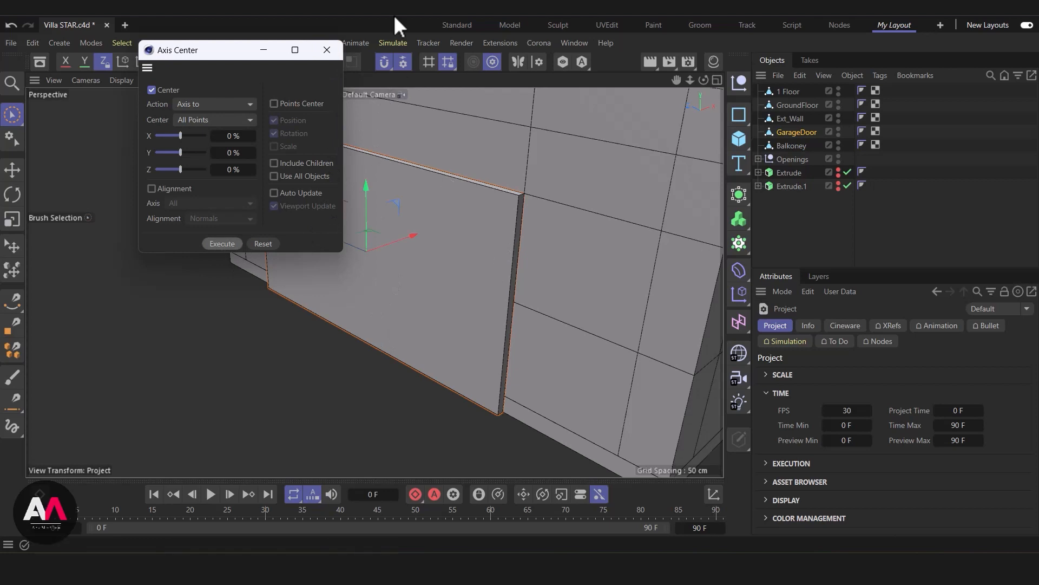
left_click(326, 53)
Look up "axis center" in the command search and place the Axis Center command in the viewport for quick access
left_click_drag(391, 326, 346, 321, "alt")
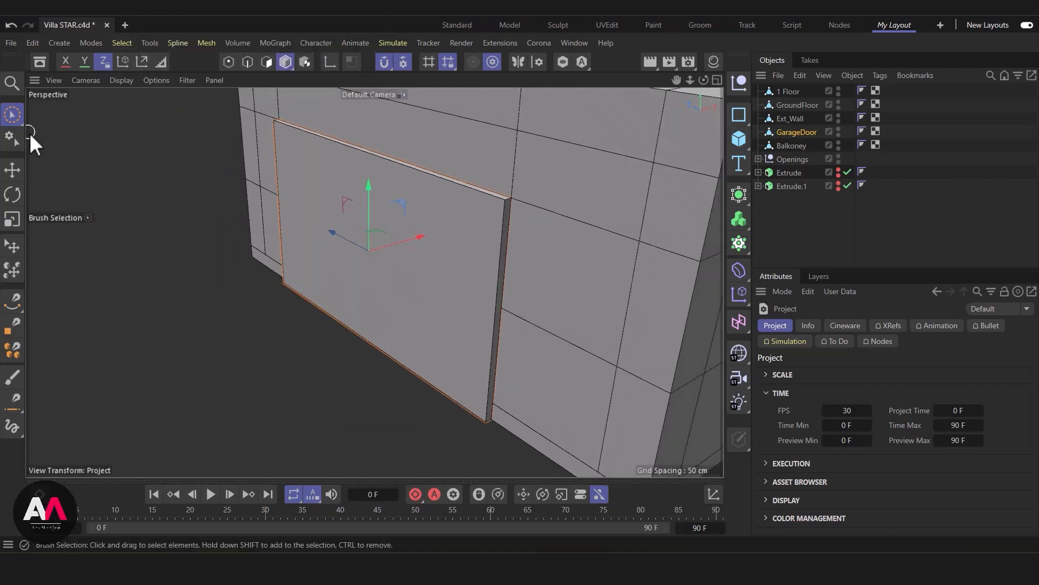
left_click(12, 82)
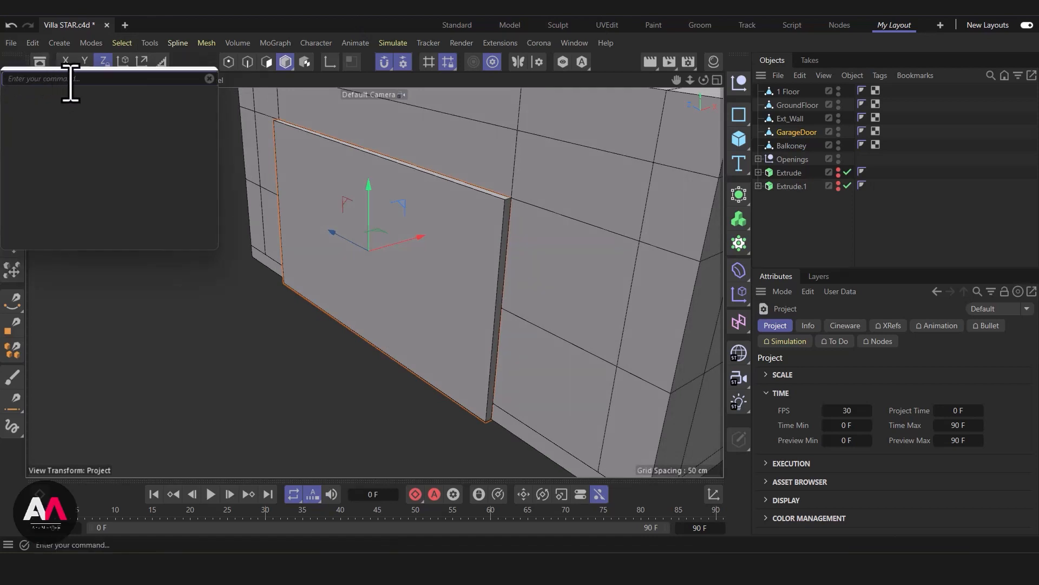
type("axis")
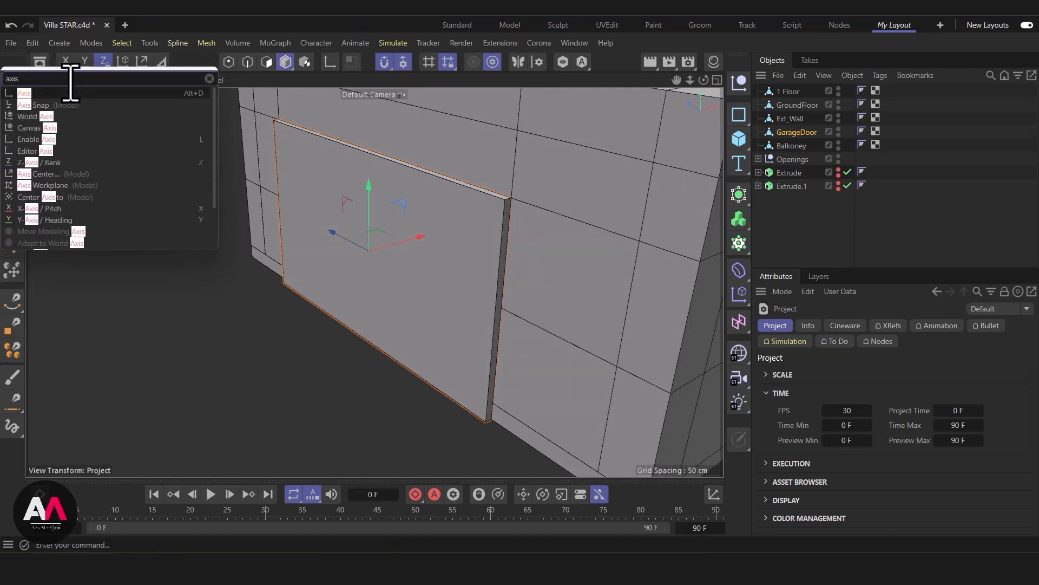
type(" center")
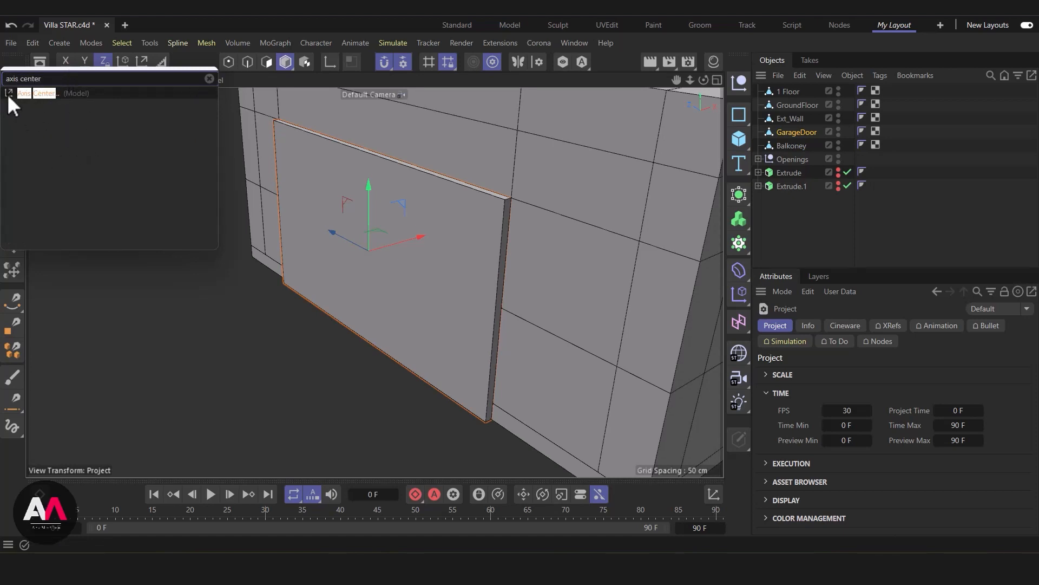
mouse_move(9, 91)
left_mouse_down()
mouse_move(128, 102)
mouse_move(200, 60)
mouse_move(151, 259)
left_mouse_up()
left_click(209, 79)
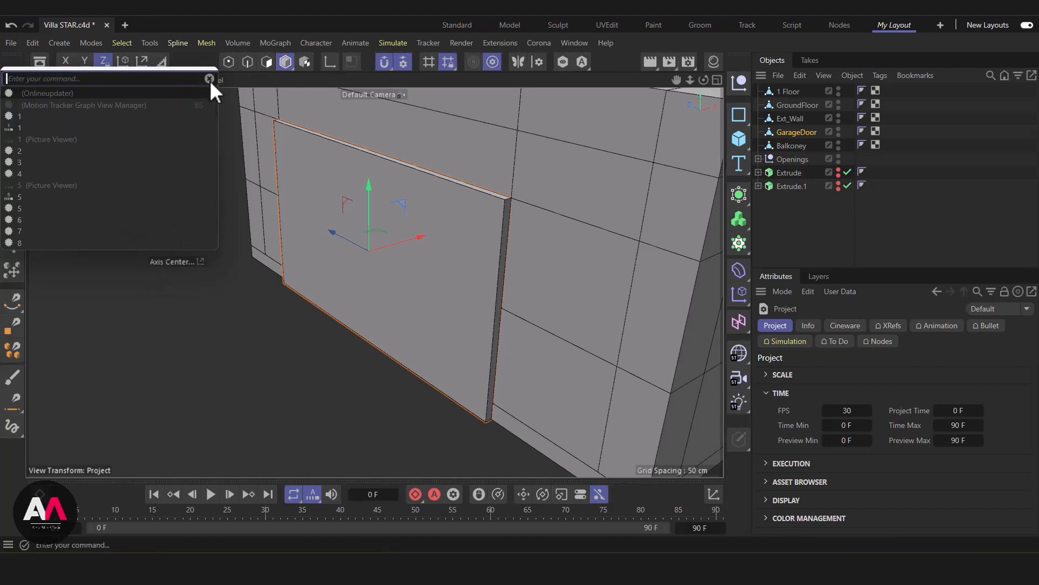
key("Escape")
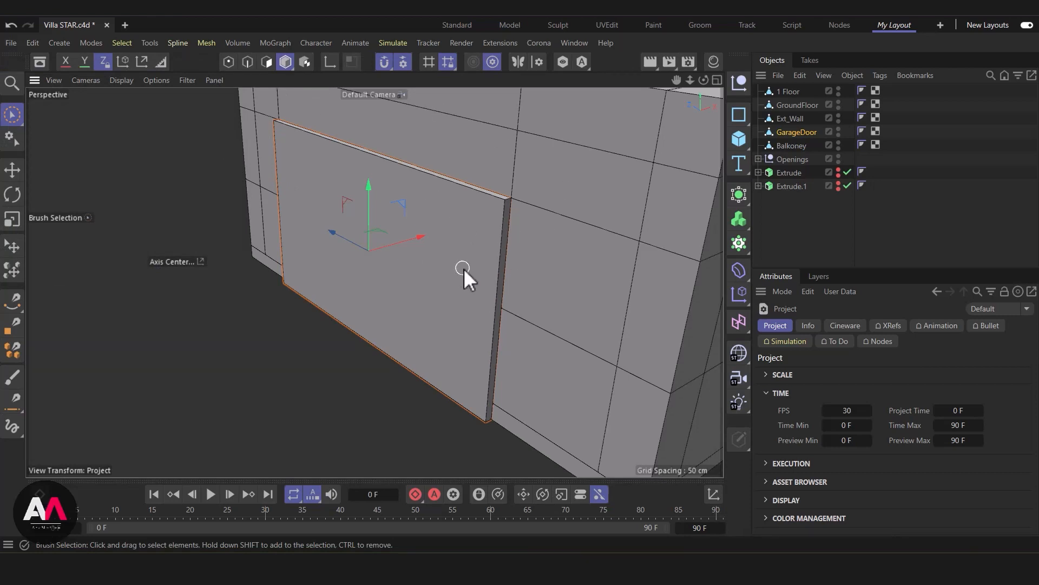
Move the garage door inward along X into its wall opening and make a horizontal loop cut across it at 50%
left_click_drag(418, 243, 429, 240)
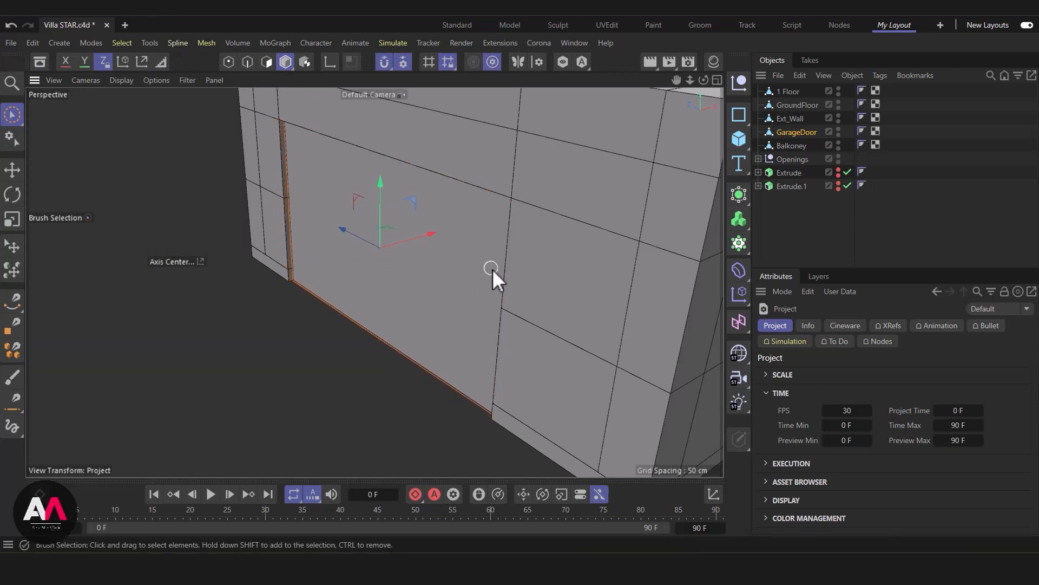
left_click(247, 61)
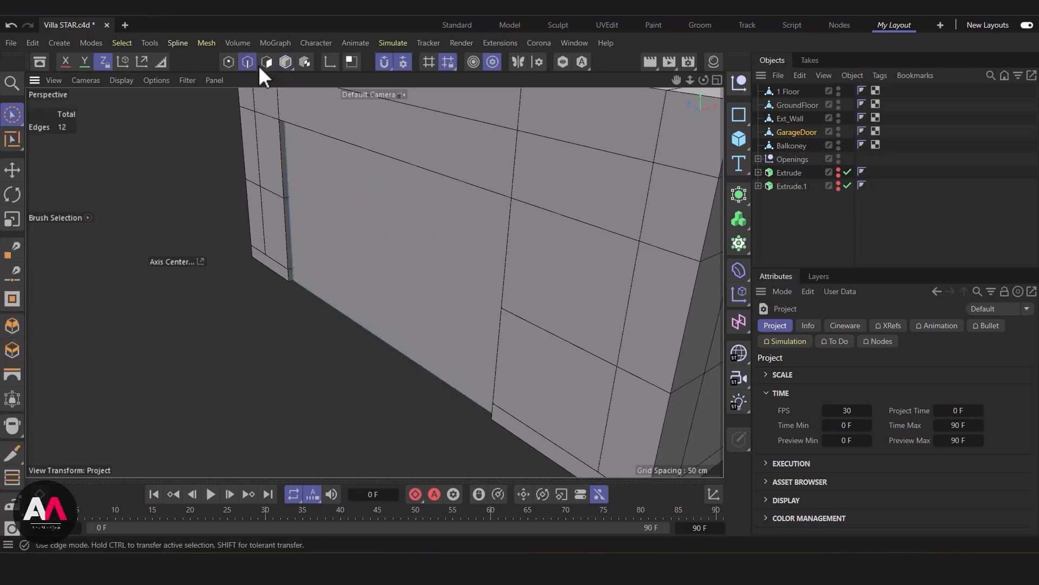
left_click_drag(401, 294, 464, 260, "alt")
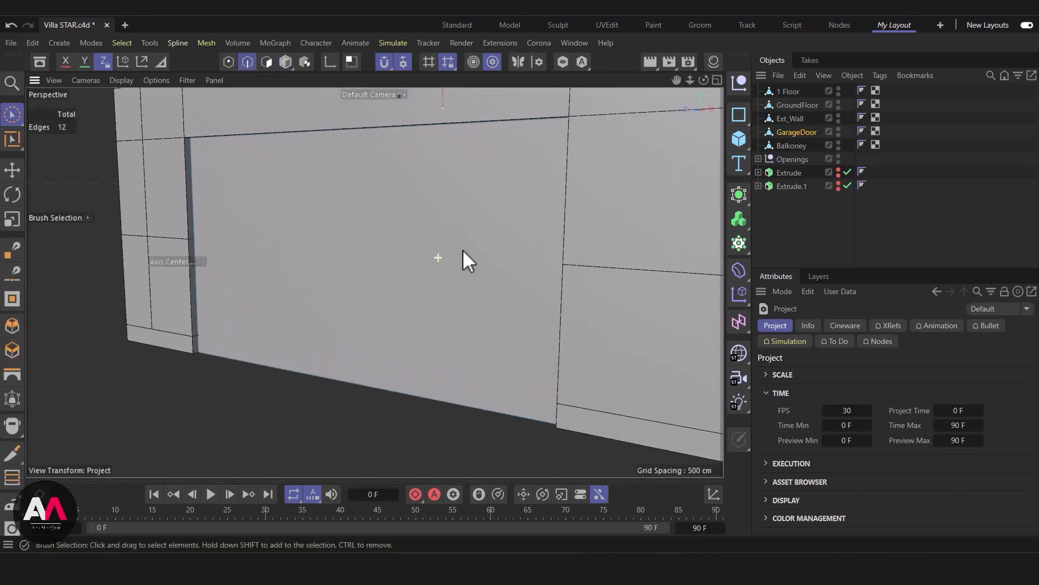
key("k")
key("l")
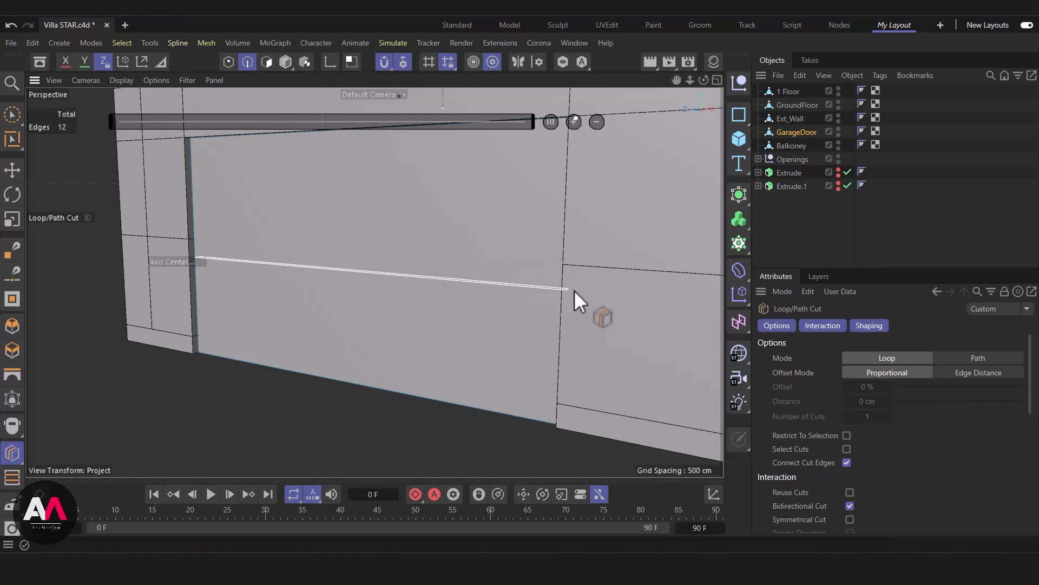
left_click(567, 289)
left_click(552, 123)
scroll(292, 304, "down", 4)
middle_click_drag(313, 315, 279, 323, "alt")
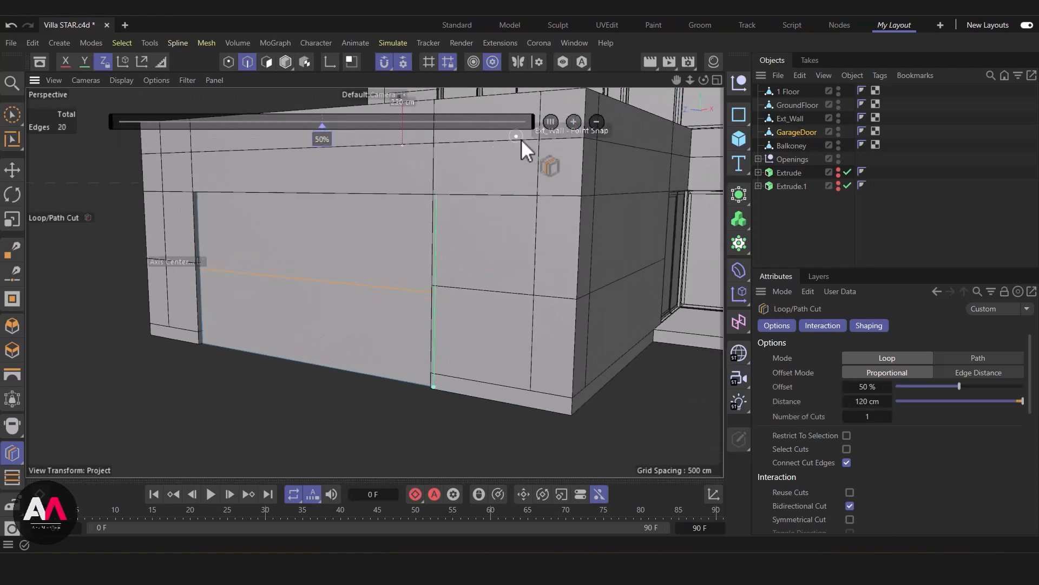
Increase the garage door's horizontal loop cuts to six evenly spaced cuts
left_click(574, 121)
left_click(573, 121)
left_click(573, 121)
left_click(573, 121)
left_click(573, 121)
left_click_drag(350, 352, 335, 326, "alt")
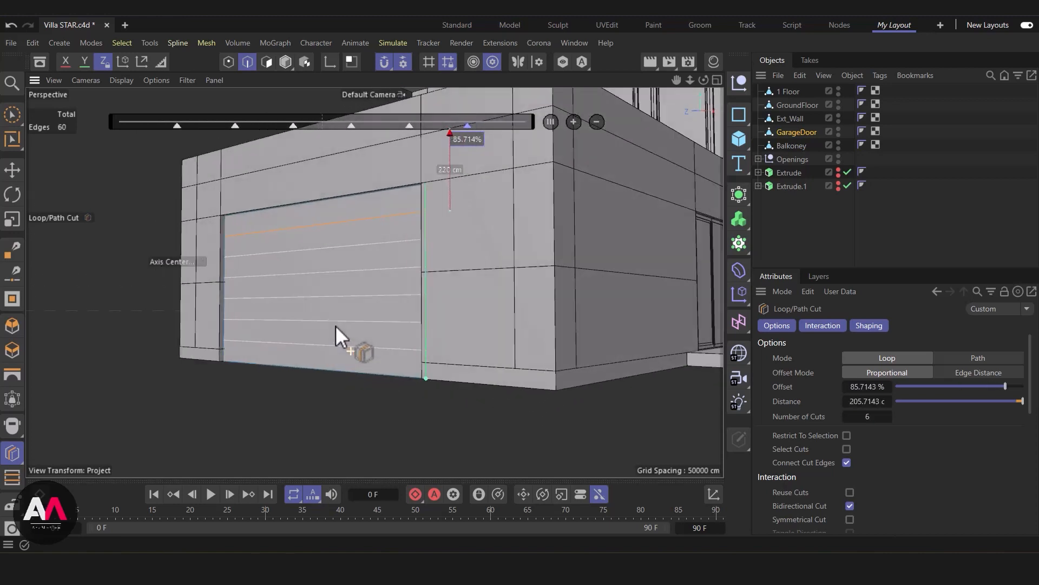
right_click_drag(332, 229, 383, 227, "alt")
left_click_drag(383, 227, 428, 252, "alt")
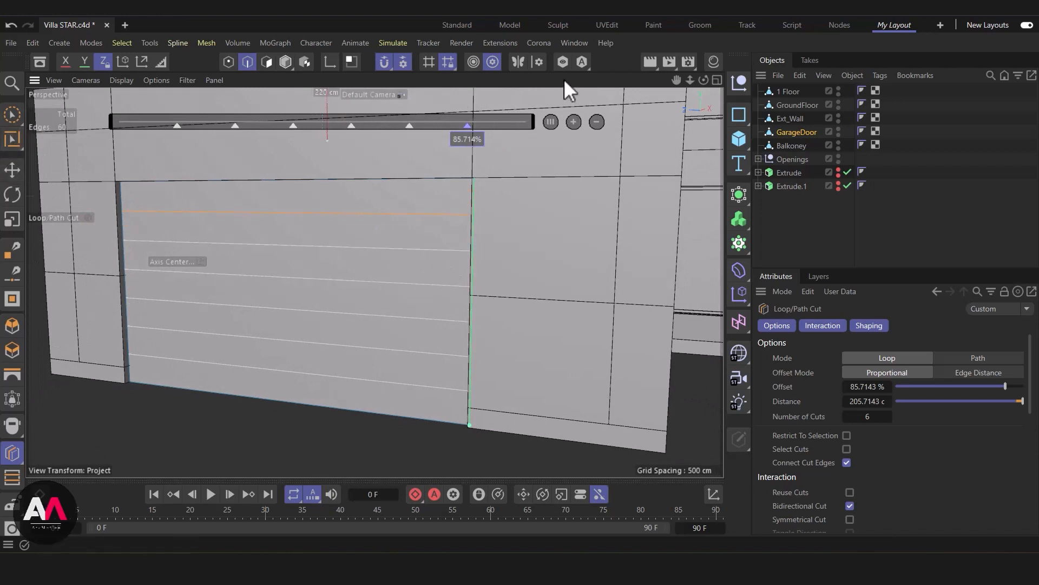
Isolate GarageDoor and select the six horizontal cut edges on its front face
left_click(563, 60)
scroll(399, 231, "up", 2)
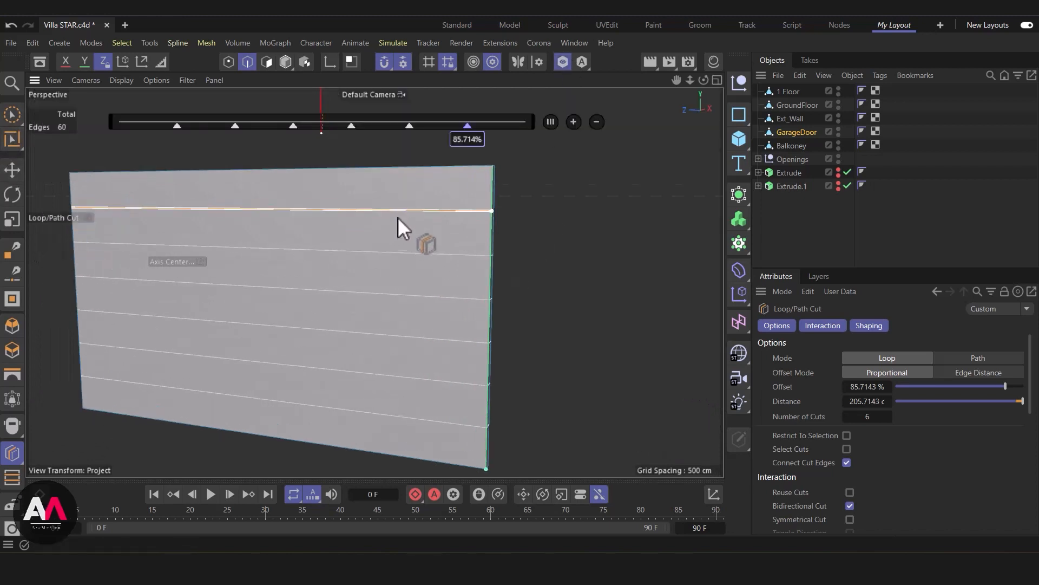
left_click_drag(402, 215, 393, 244, "alt")
left_click(15, 111)
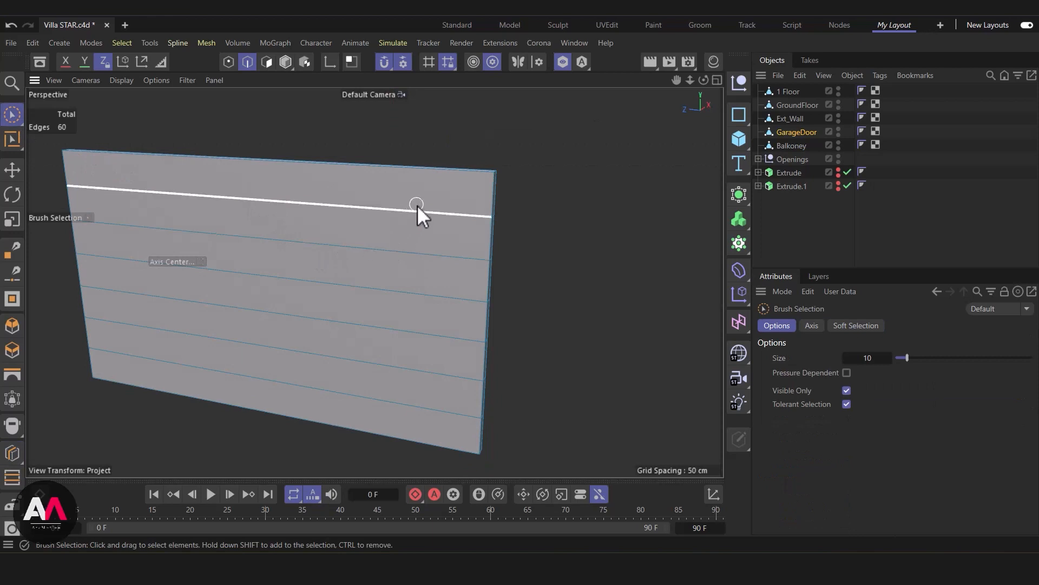
left_click_drag(412, 210, 390, 400)
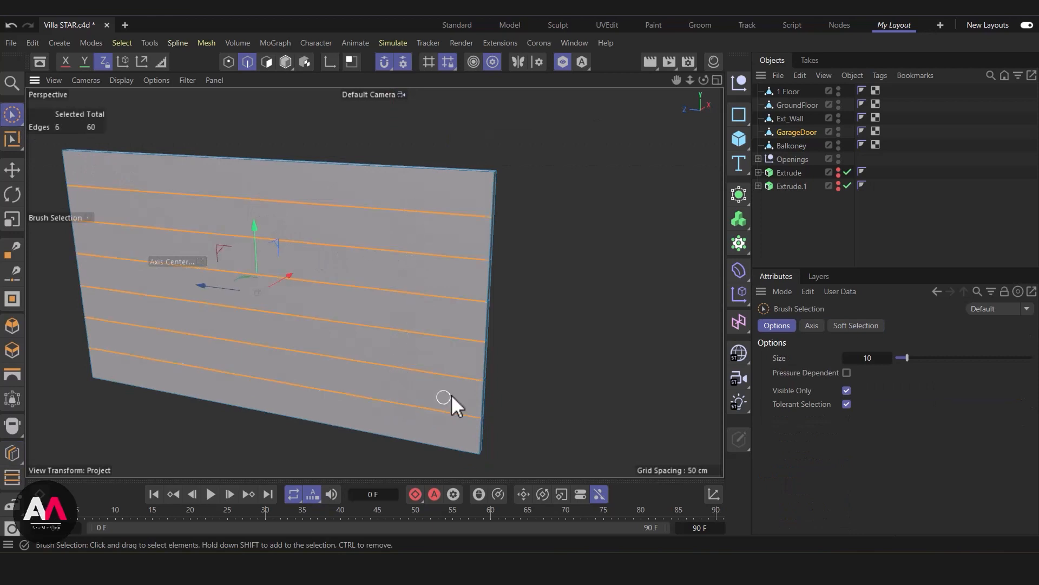
Bevel the garage door's six selected horizontal edges in Chamfer mode with an offset of about 1.52 cm and no subdivisions
left_click_drag(432, 317, 408, 304, "alt")
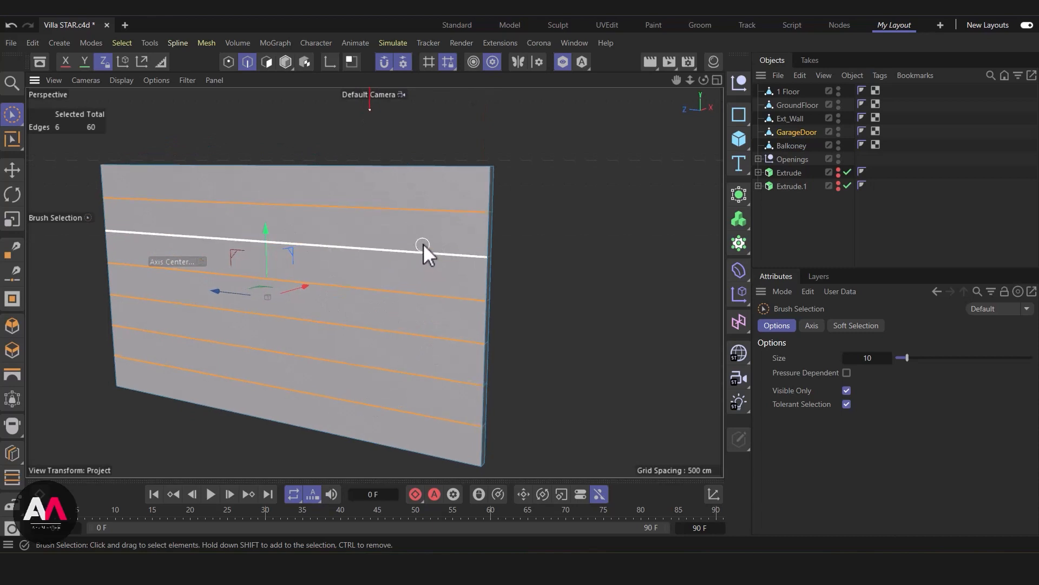
right_click(414, 137)
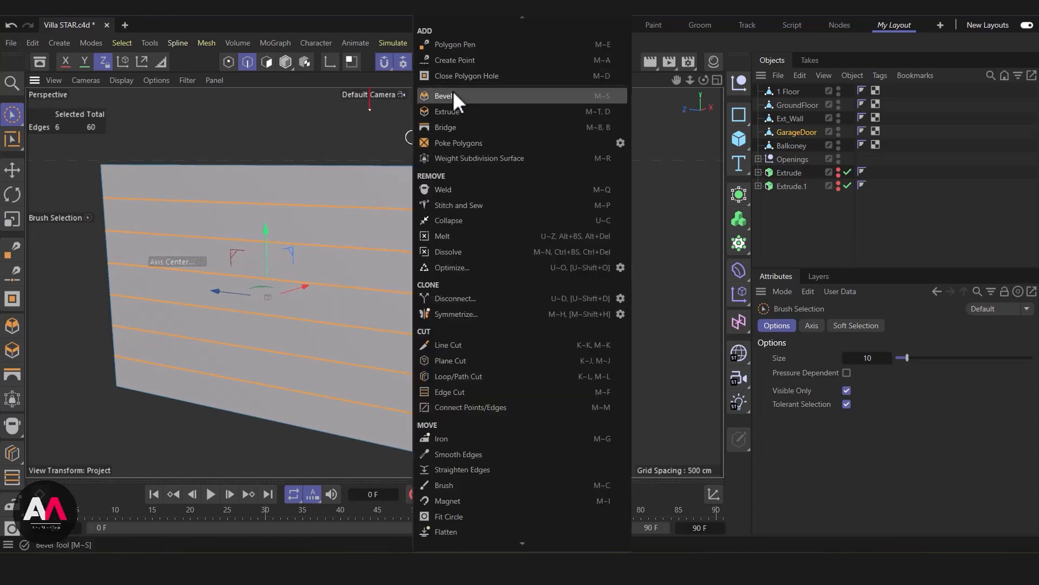
left_click(455, 95)
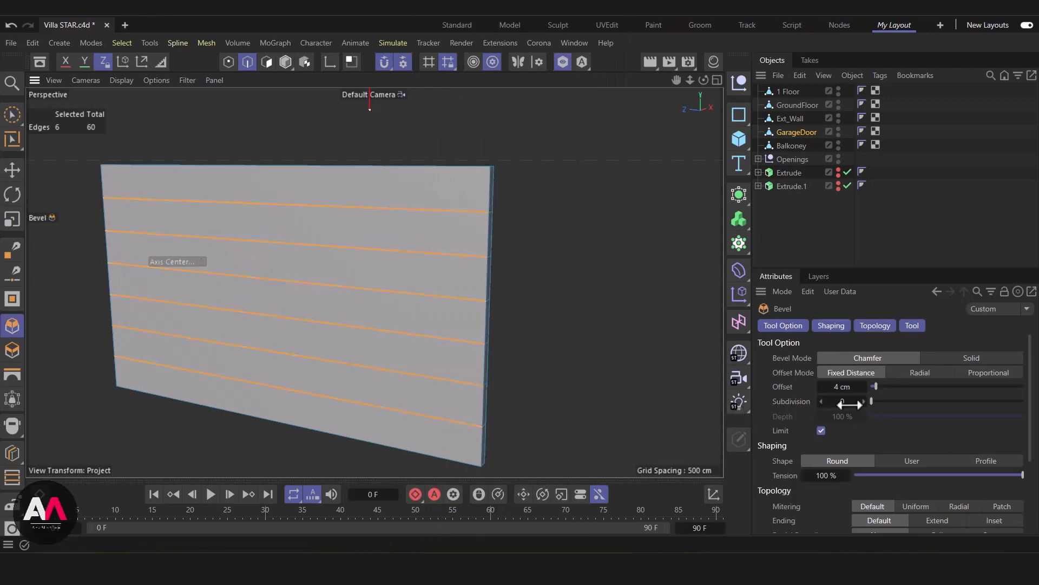
scroll(451, 205, "up", 6)
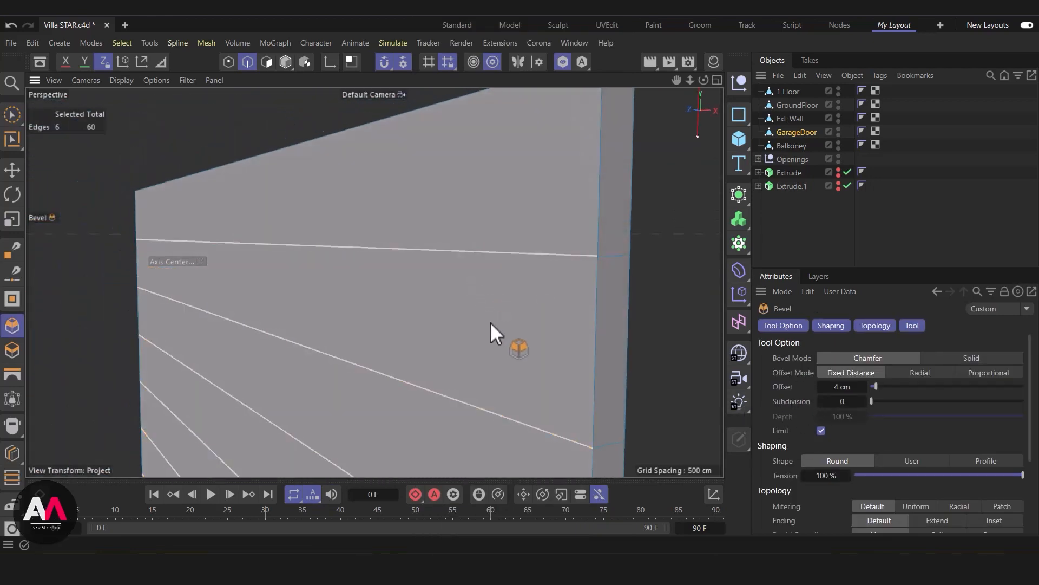
left_click_drag(492, 323, 511, 322)
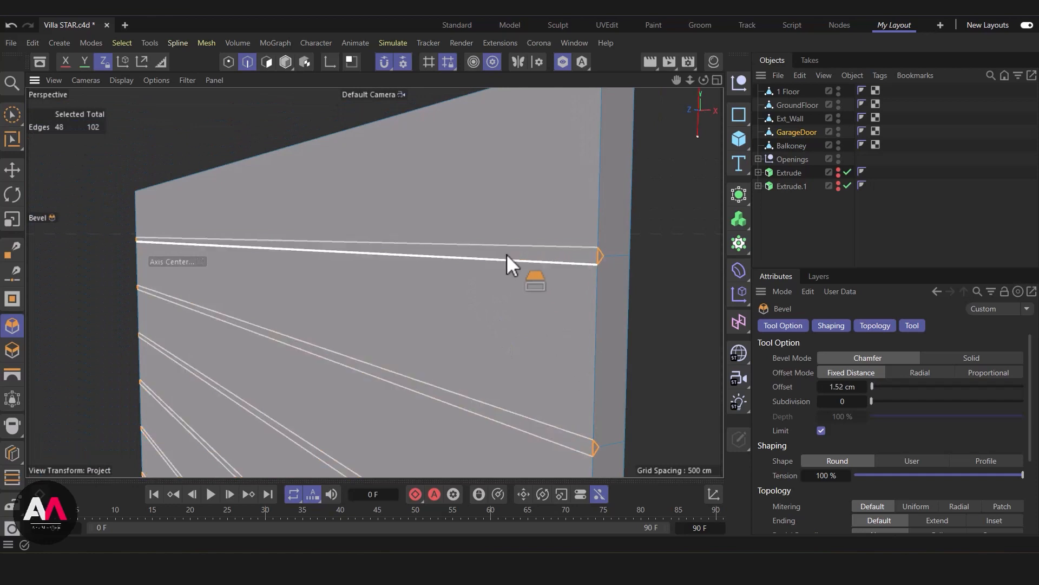
scroll(511, 271, "down", 5)
scroll(464, 317, "up", 1)
Extrude the garage door's seven front panel polygons outward about 1.76 cm with Create Caps turned off
left_click(12, 114)
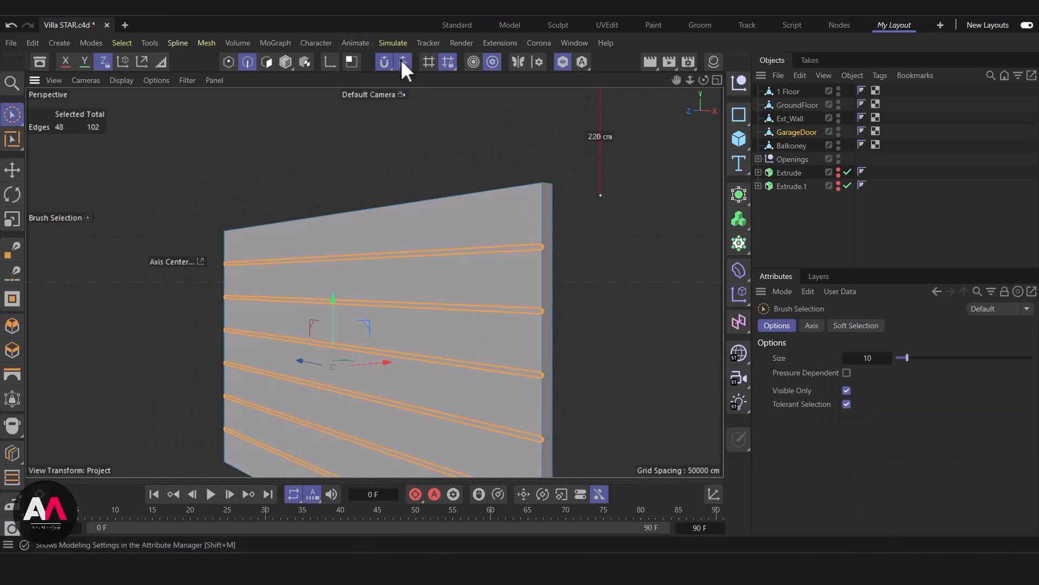
left_click(266, 61)
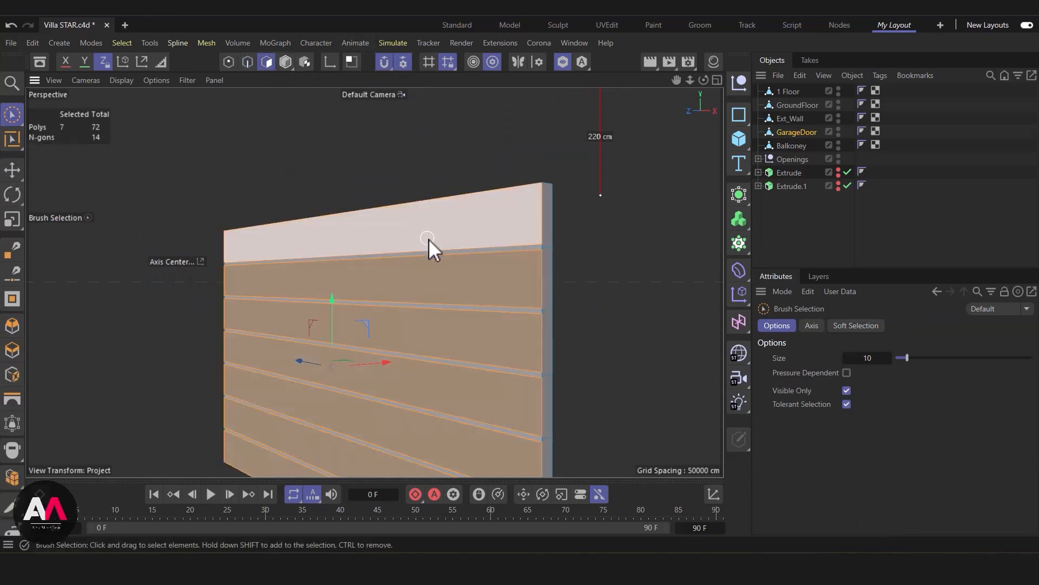
right_click_drag(476, 278, 549, 252, "alt")
left_click_drag(524, 260, 523, 270, "alt")
right_click_drag(507, 158, 474, 227, "alt")
mouse_move(474, 227)
left_mouse_down("alt")
mouse_move(494, 282)
mouse_move(455, 325)
mouse_move(471, 281)
left_mouse_up("alt")
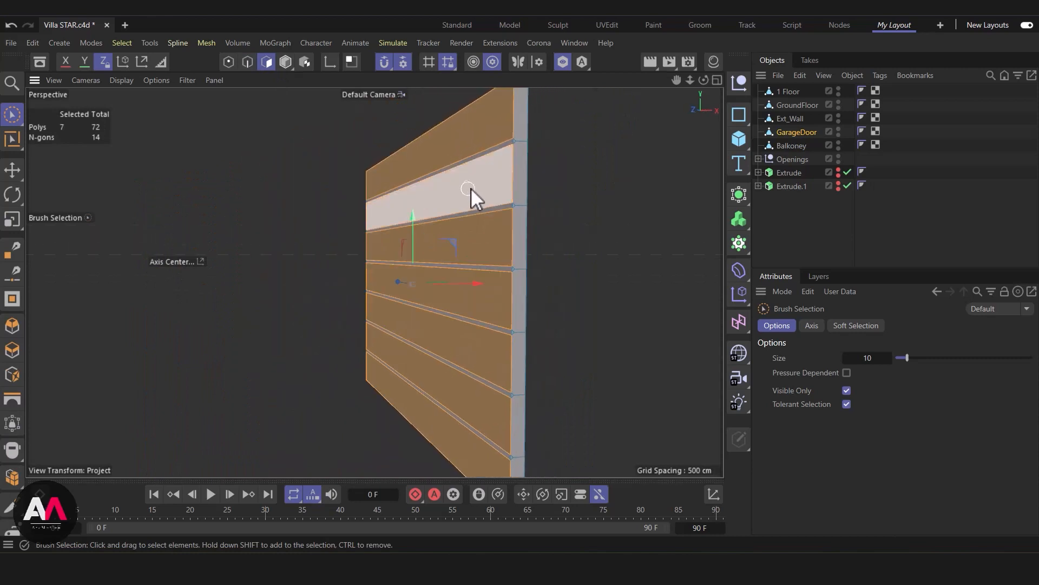
left_click_drag(469, 191, 479, 191, "alt")
key("d")
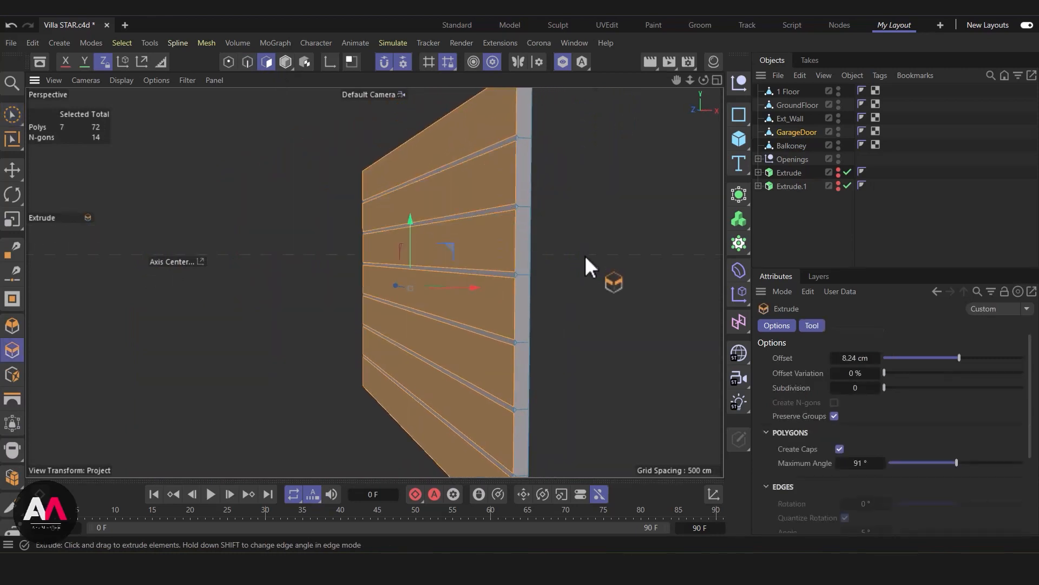
left_click(839, 449)
left_click_drag(581, 245, 587, 246)
left_click_drag(471, 211, 551, 241, "alt")
Turn off the garage door's isolation and inspect the complete villa from several sides
left_click(564, 61)
scroll(428, 292, "down", 4)
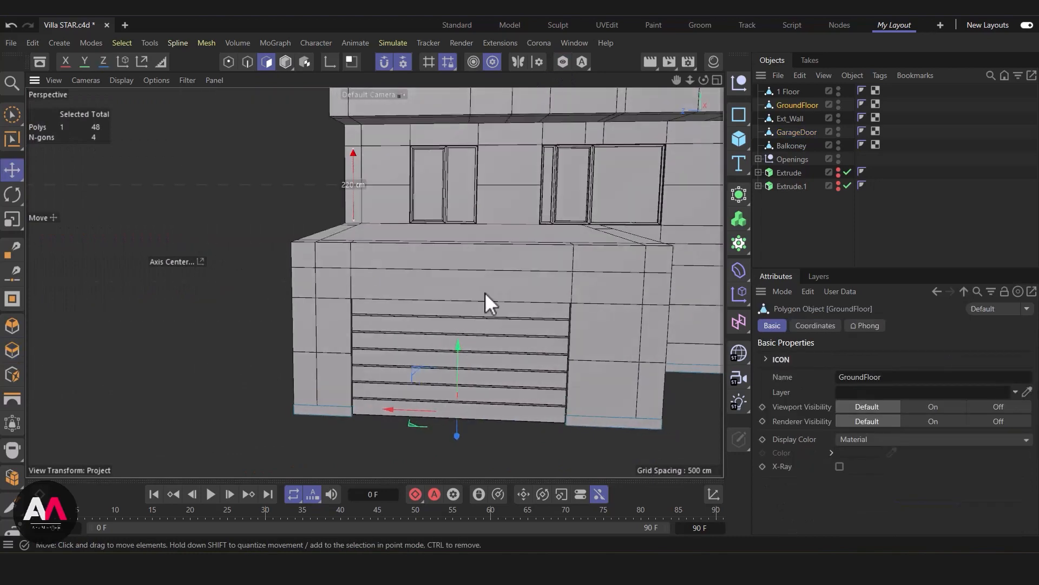
left_click_drag(485, 292, 474, 323, "alt")
scroll(509, 344, "down", 4)
left_click(818, 218)
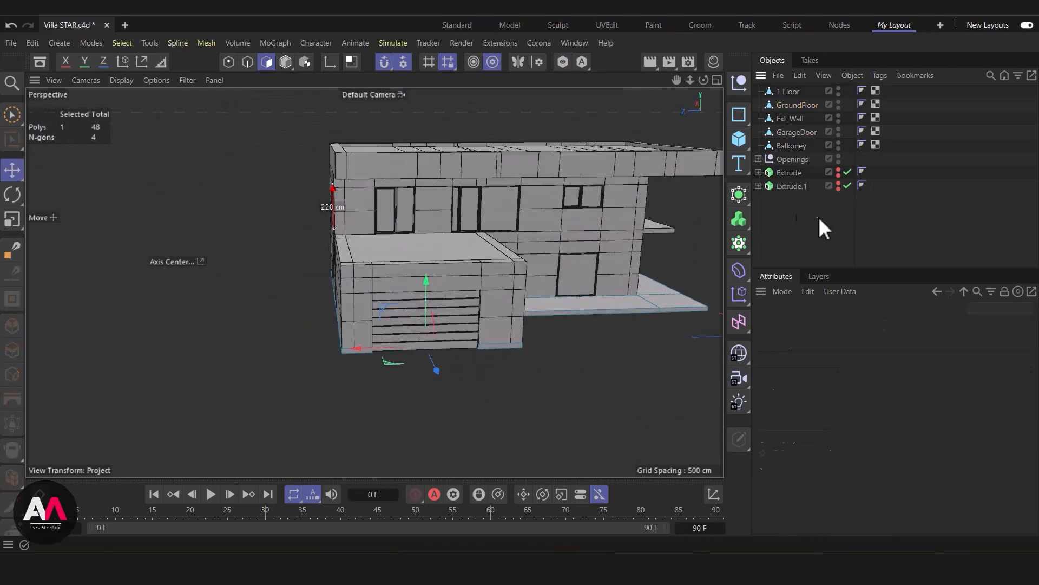
left_click_drag(538, 274, 638, 352, "alt")
left_click(12, 115)
mouse_move(355, 308)
left_mouse_down("alt")
mouse_move(430, 219)
mouse_move(388, 299)
left_mouse_up("alt")
left_click_drag(312, 235, 424, 261, "alt")
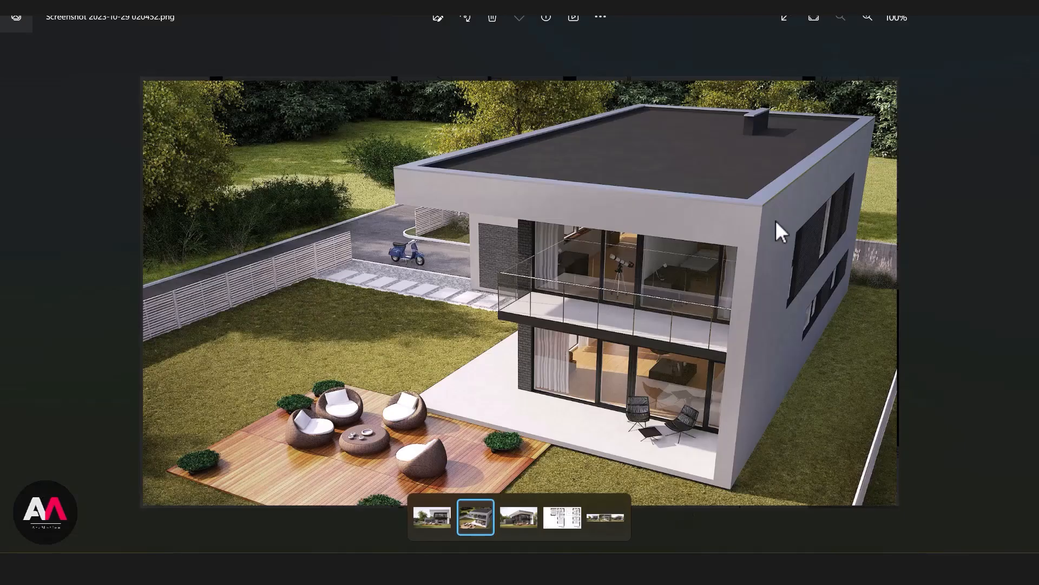
Switch to the villa reference image and examine the wall finishes, balcony edge and dark panels around the side windows
scroll(883, 265, "up", 3)
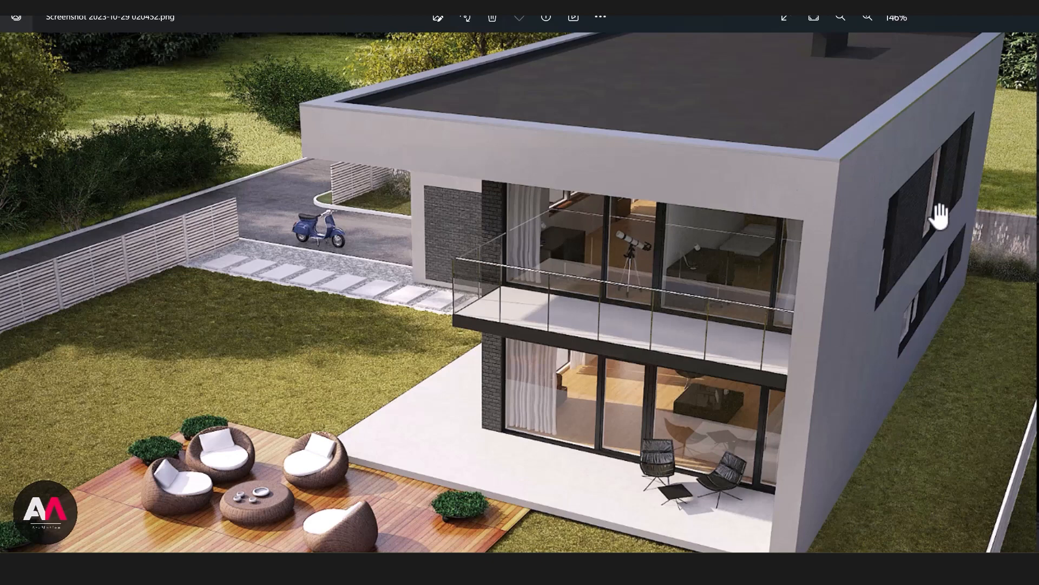
scroll(517, 385, "up", 8)
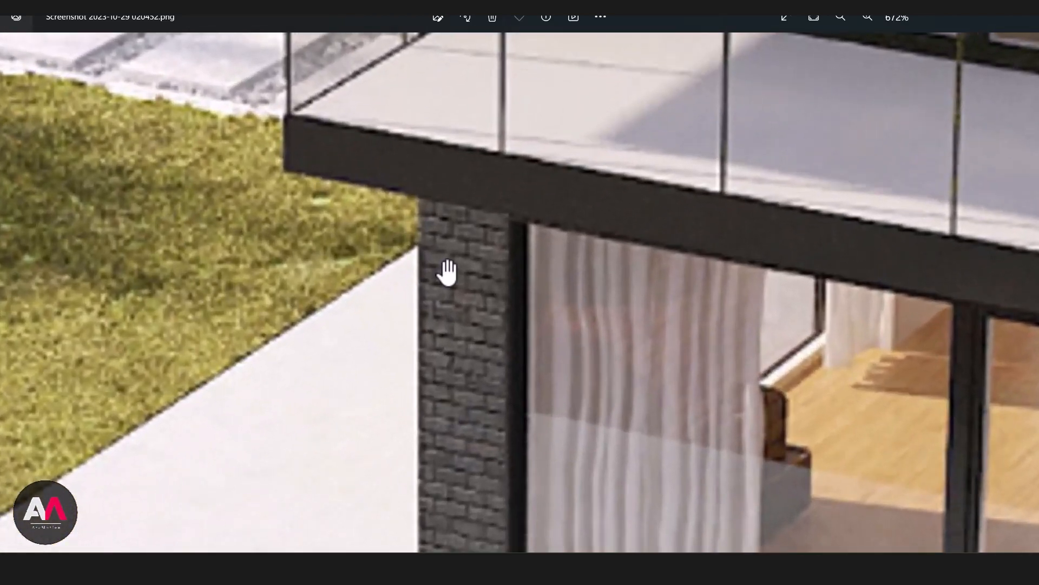
scroll(448, 272, "down", 4)
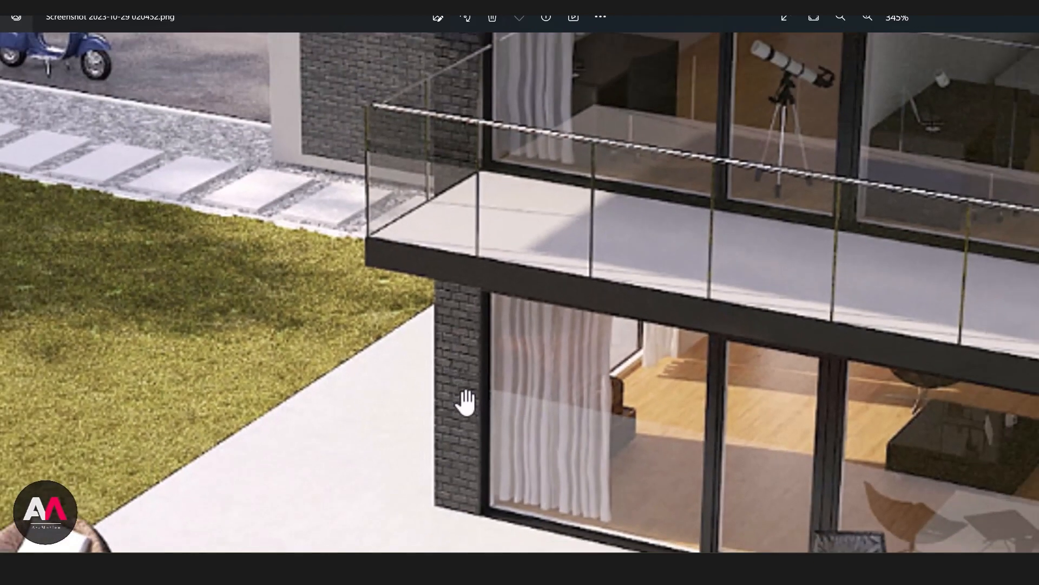
scroll(465, 424, "down", 4)
scroll(364, 144, "up", 3)
scroll(390, 208, "down", 5)
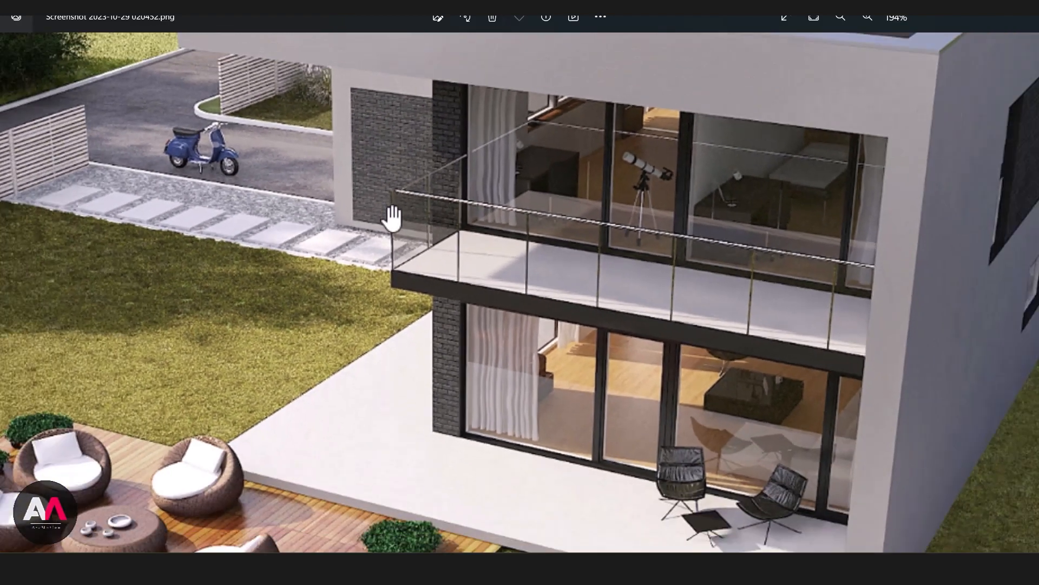
scroll(422, 376, "down", 4)
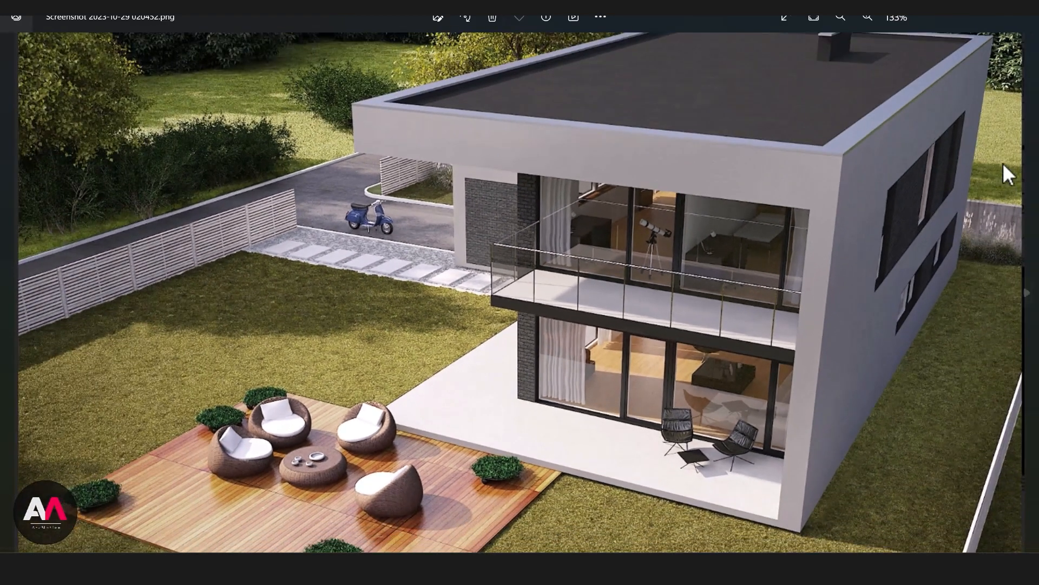
scroll(952, 167, "up", 1)
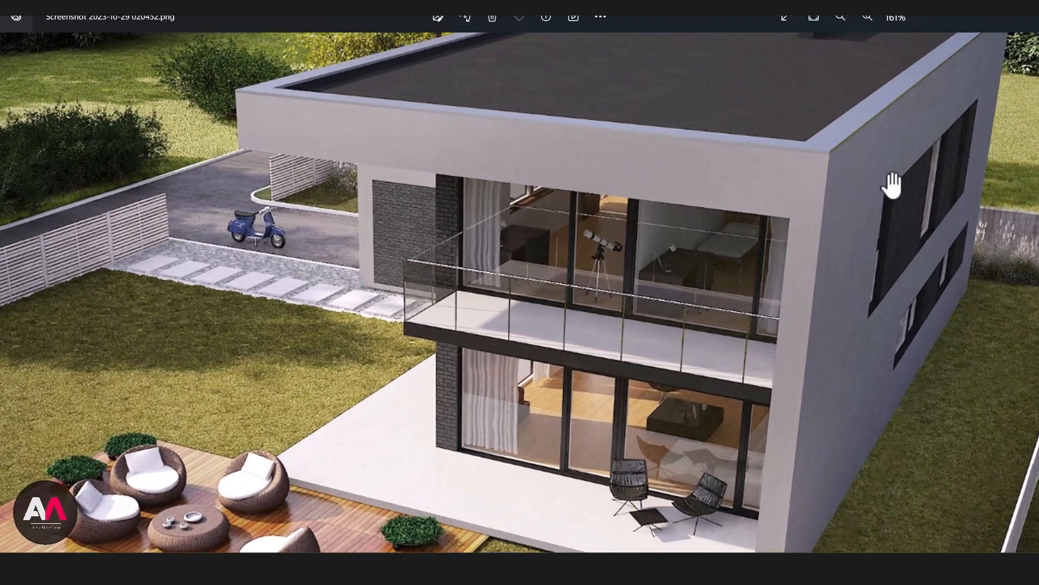
scroll(955, 187, "up", 1)
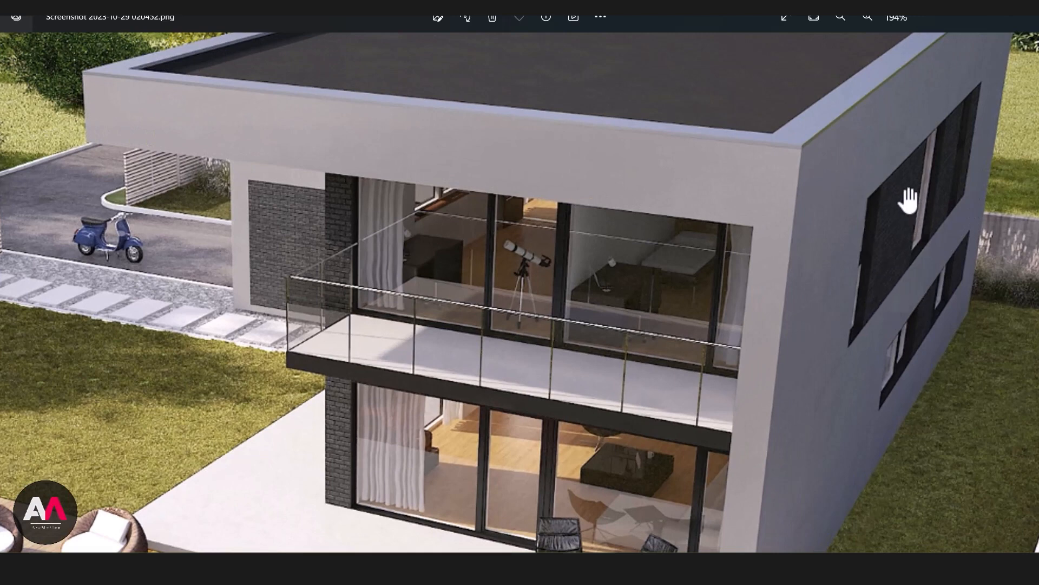
scroll(888, 154, "down", 3)
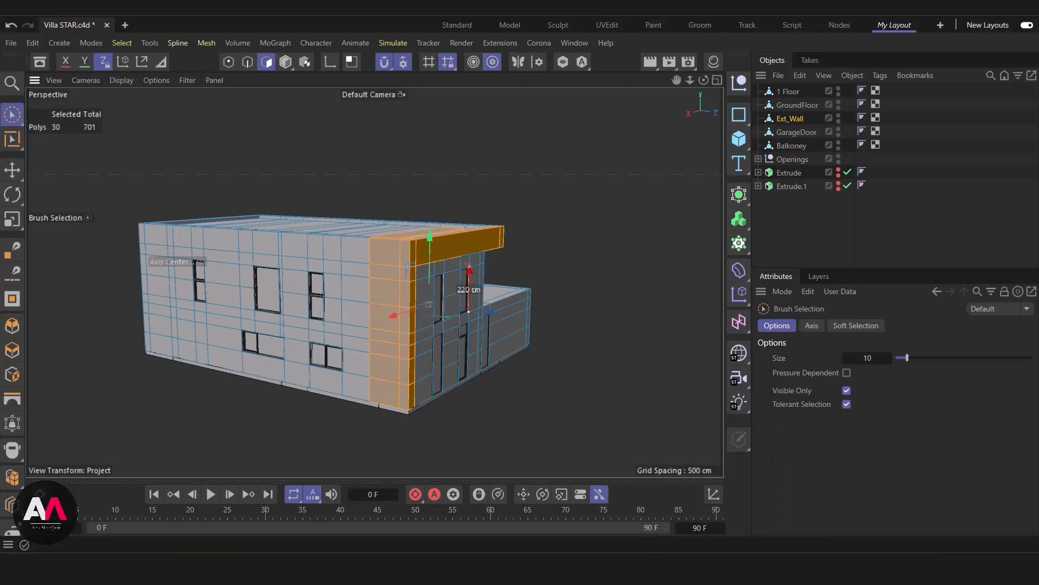
Return to the villa model and remove the roof-top polygons from Ext_Wall's selection at the building corner
left_click_drag(377, 273, 416, 286, "alt")
right_click_drag(367, 258, 449, 219, "alt")
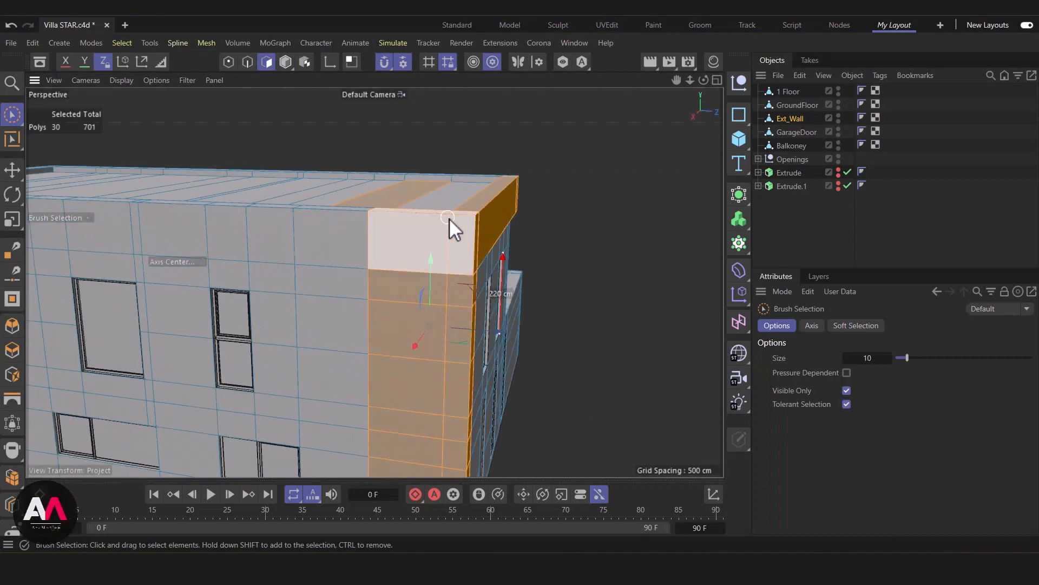
left_click(402, 190, "ctrl")
left_click_drag(455, 252, 410, 270, "alt")
left_click_drag(458, 203, 466, 210, "ctrl")
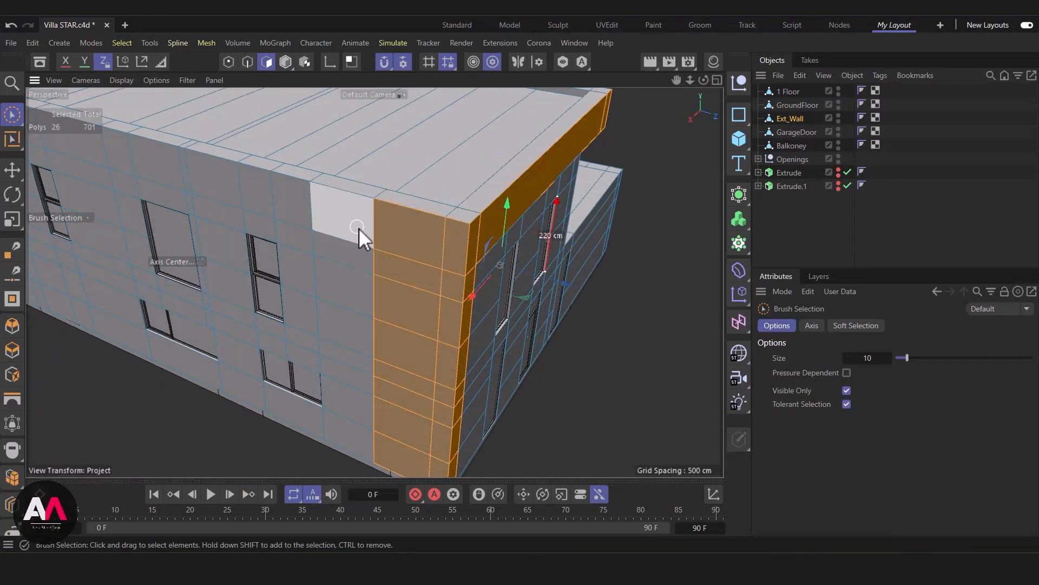
Add the long side wall's polygons to the Ext_Wall selection, leaving out the panels between the windows in both rows
mouse_move(356, 231)
left_mouse_down("shift")
mouse_move(372, 243)
mouse_move(325, 248)
left_mouse_up("shift")
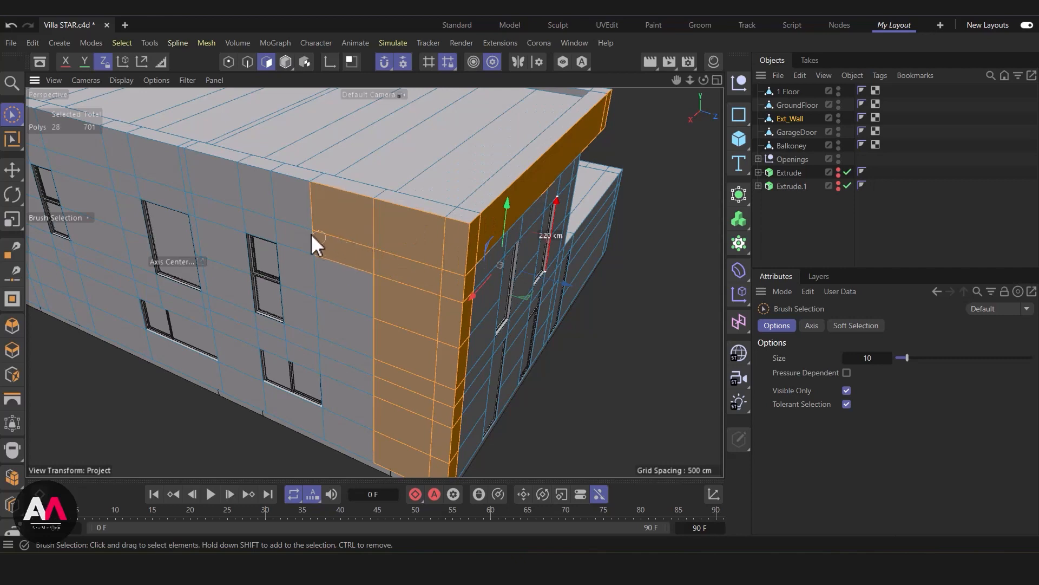
mouse_move(534, 225)
left_mouse_down("alt")
mouse_move(247, 229)
mouse_move(285, 196)
mouse_move(379, 251)
mouse_move(499, 238)
mouse_move(422, 232)
mouse_move(200, 249)
mouse_move(256, 367)
left_mouse_up("alt")
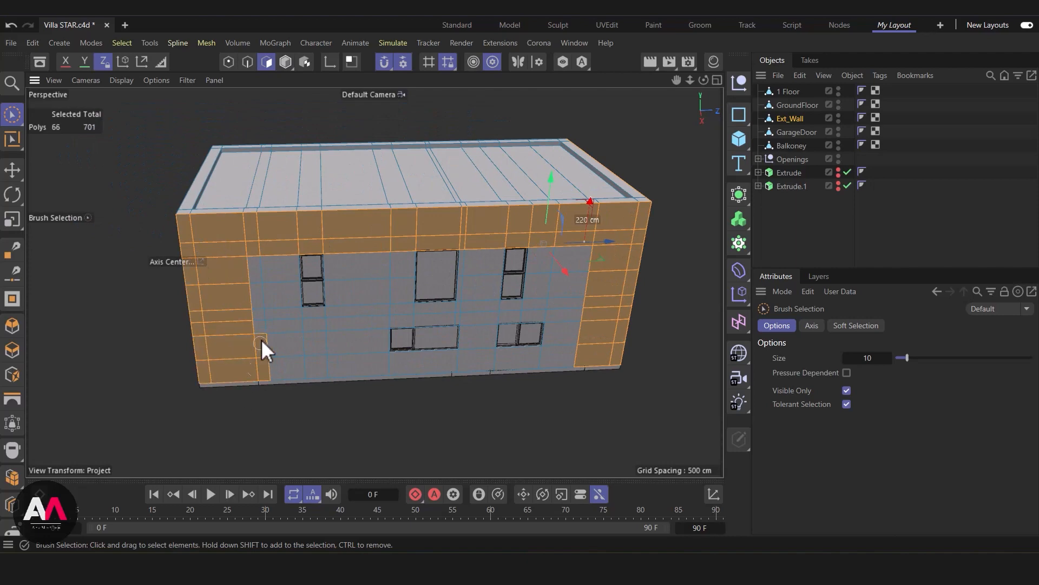
mouse_move(388, 318)
left_mouse_down("shift")
mouse_move(589, 337)
mouse_move(550, 338)
left_mouse_up("shift")
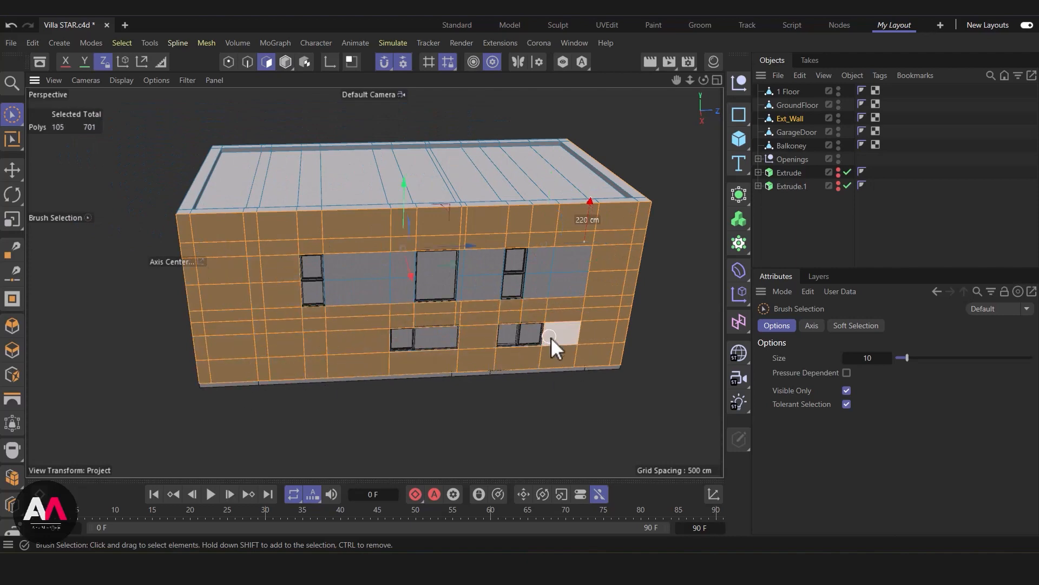
Add the remaining roof fascia polygons and the garage's outer frame polygons to the Ext_Wall selection
mouse_move(573, 264)
left_mouse_down("alt")
mouse_move(580, 237)
mouse_move(173, 261)
mouse_move(490, 339)
mouse_move(274, 251)
mouse_move(241, 216)
mouse_move(580, 336)
mouse_move(103, 235)
mouse_move(265, 198)
mouse_move(398, 200)
left_mouse_up("alt")
scroll(395, 324, "up", 5)
left_click_drag(375, 283, 431, 214, "alt")
scroll(432, 213, "up", 5)
left_click_drag(396, 146, 400, 387, "shift")
scroll(443, 398, "down", 4)
left_click_drag(427, 293, 434, 201, "shift")
scroll(515, 220, "down", 3)
left_click_drag(287, 238, 111, 165, "shift")
mouse_move(412, 197)
left_mouse_down("alt")
mouse_move(457, 297)
mouse_move(567, 291)
left_mouse_up("alt")
scroll(505, 338, "up", 3)
Extrude the selected Ext_Wall polygons outward about 6.64 cm with Create Caps turned off
key("d")
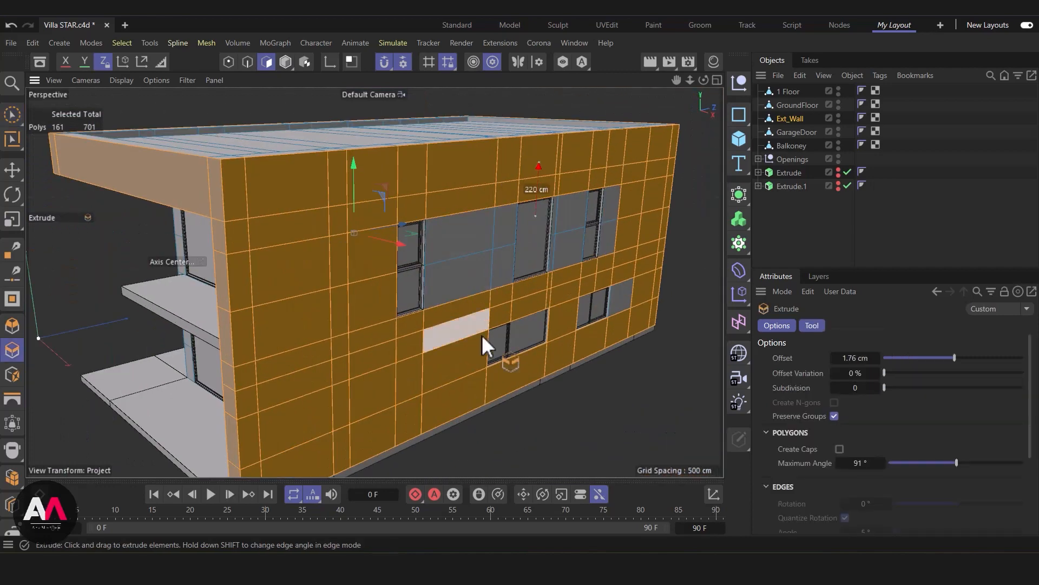
right_click_drag(475, 255, 560, 243, "alt")
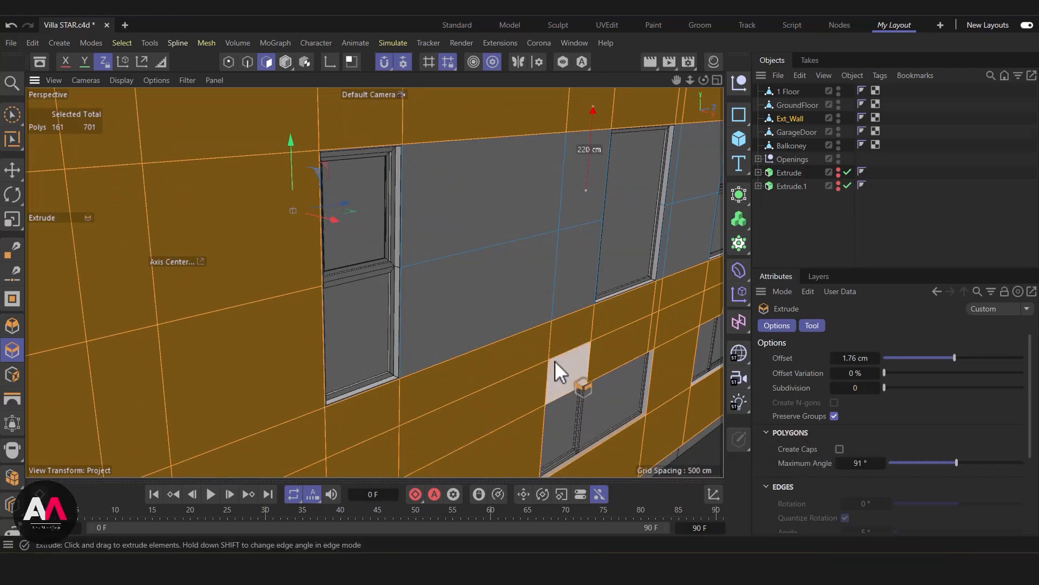
left_click_drag(553, 359, 622, 359)
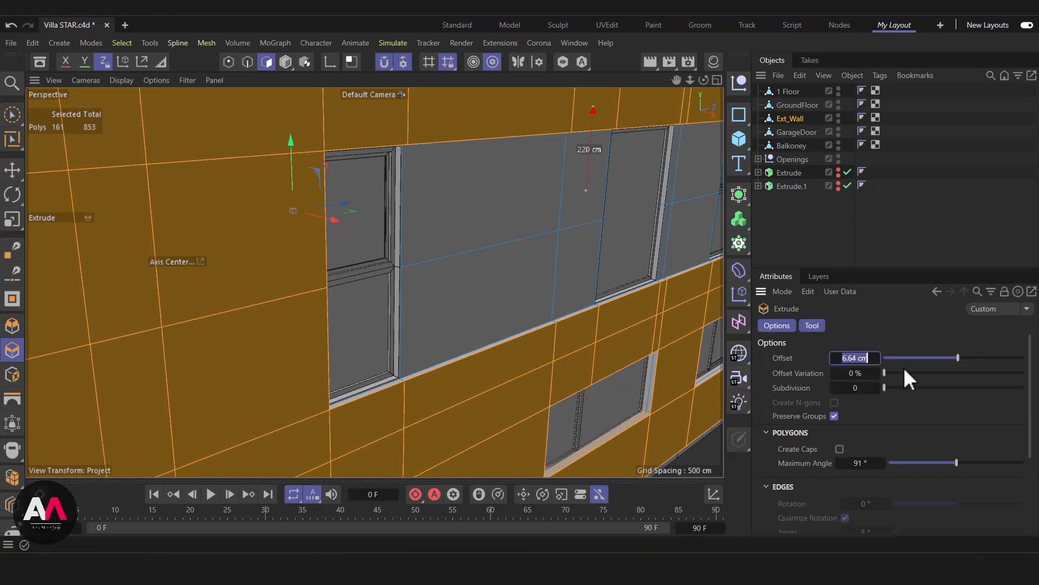
Try a 5 cm extrude offset on the selected Ext_Wall polygons, inspect the window recesses, and undo it
type("5")
key("Return")
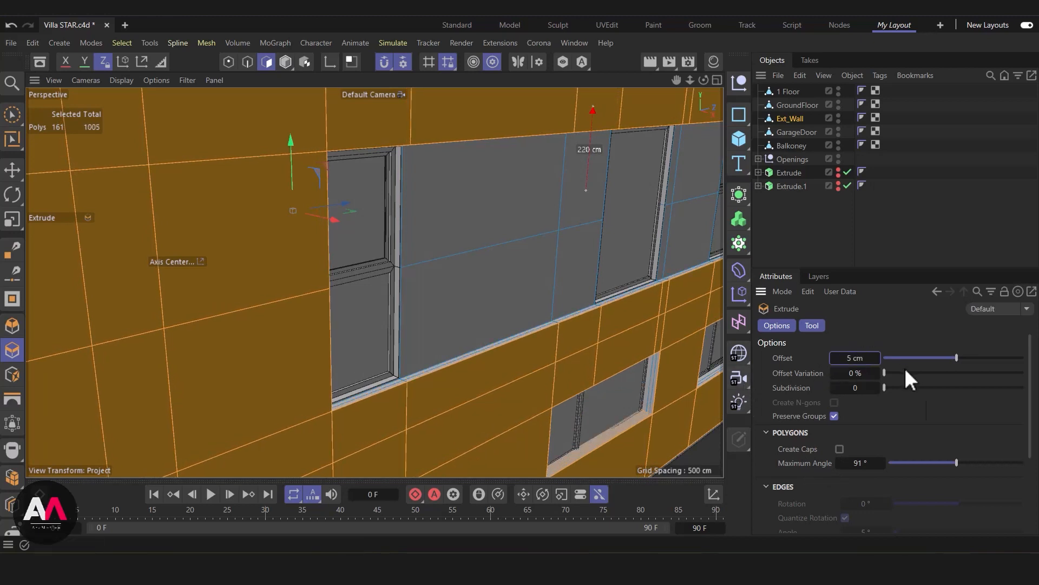
right_click_drag(489, 357, 539, 353, "alt")
left_click_drag(541, 353, 575, 369, "alt")
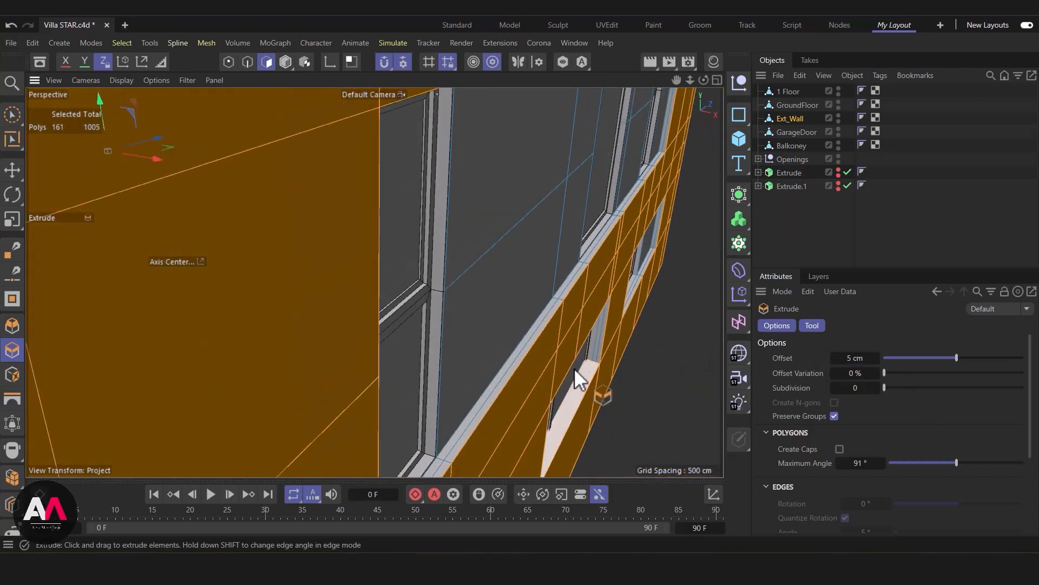
left_click(11, 23)
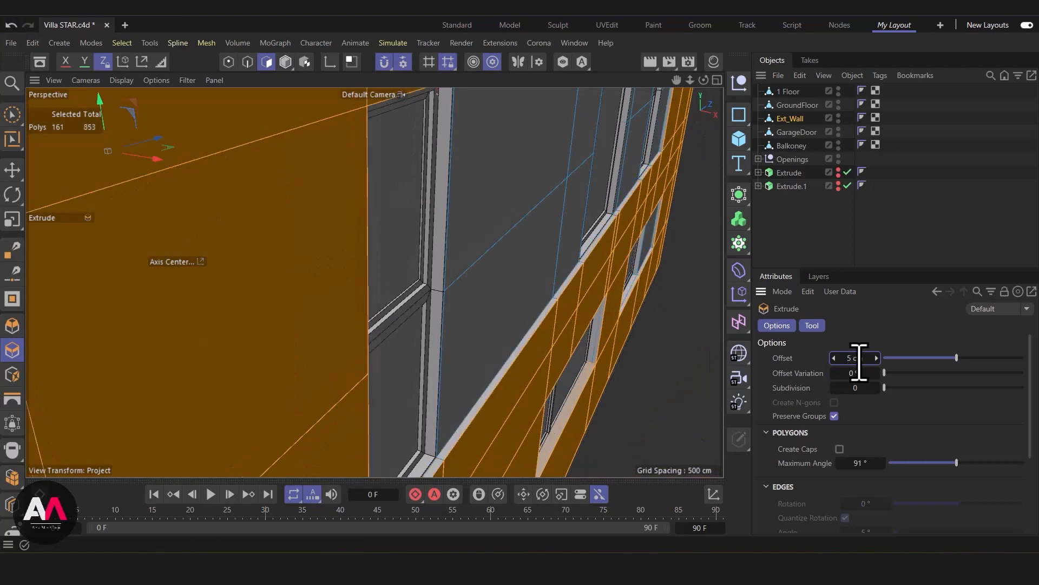
Set the Ext_Wall extrusion's offset to 7 cm, leave the Extrude tool, and check the whole villa
left_click_drag(483, 348, 524, 365, "alt")
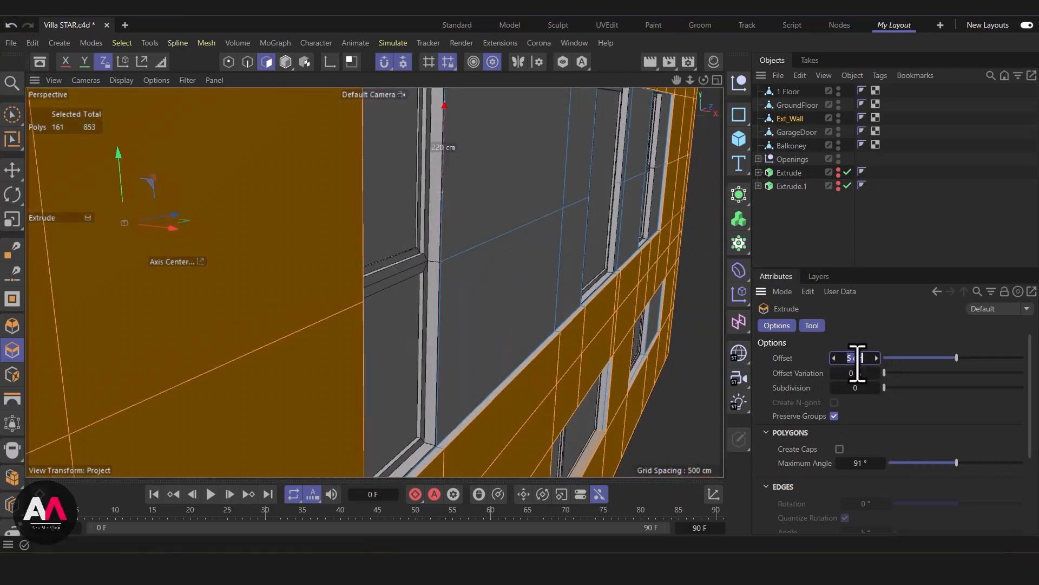
key("Return")
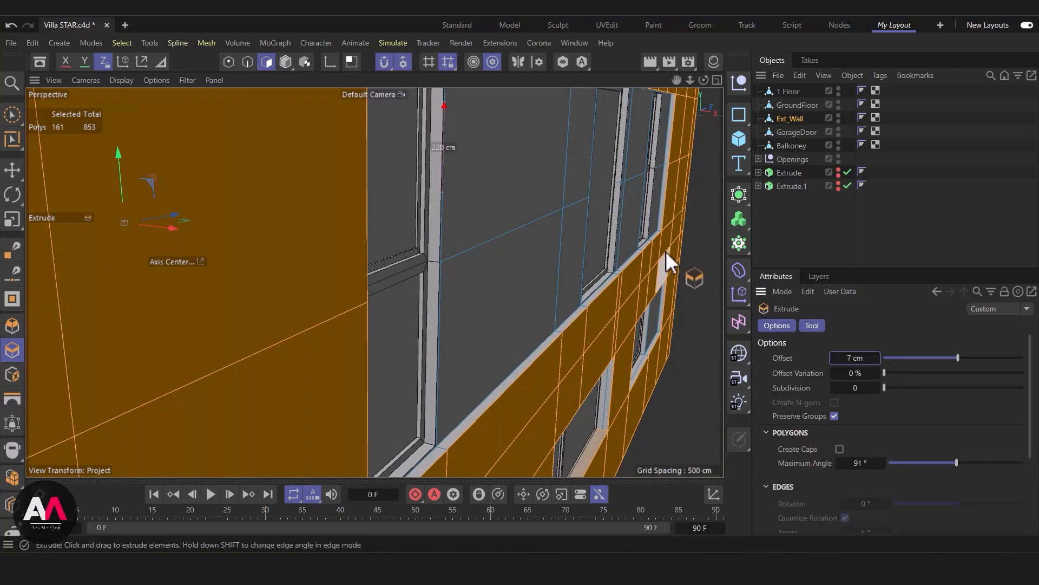
scroll(570, 232, "down", 8)
mouse_move(420, 242)
left_mouse_down("alt")
mouse_move(509, 242)
mouse_move(518, 304)
mouse_move(496, 329)
mouse_move(515, 319)
left_mouse_up("alt")
key("space")
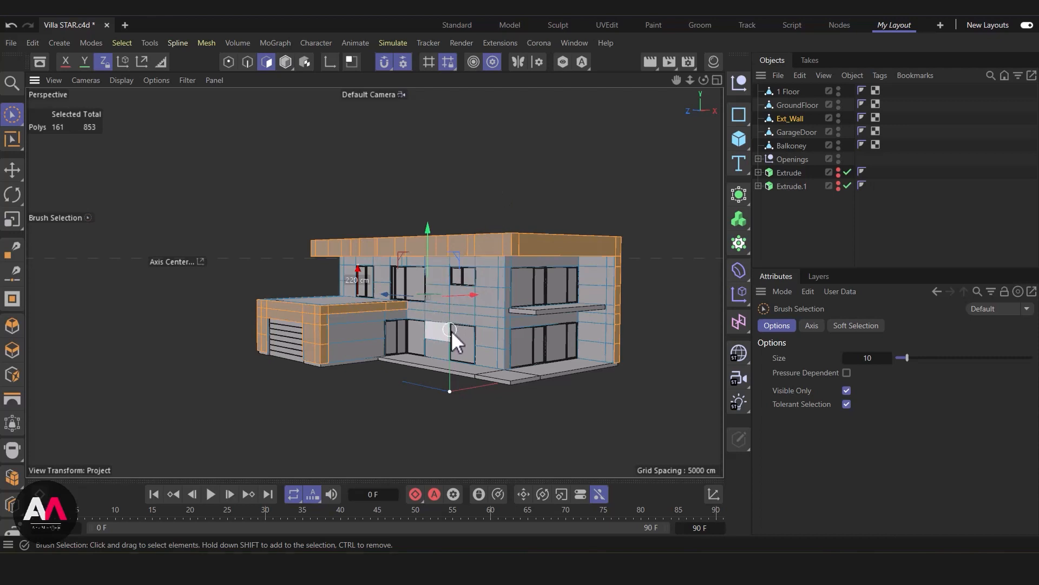
Store the selected Ext_Wall polygons as a polygon selection named White Fassade
key("v")
mouse_move(489, 306)
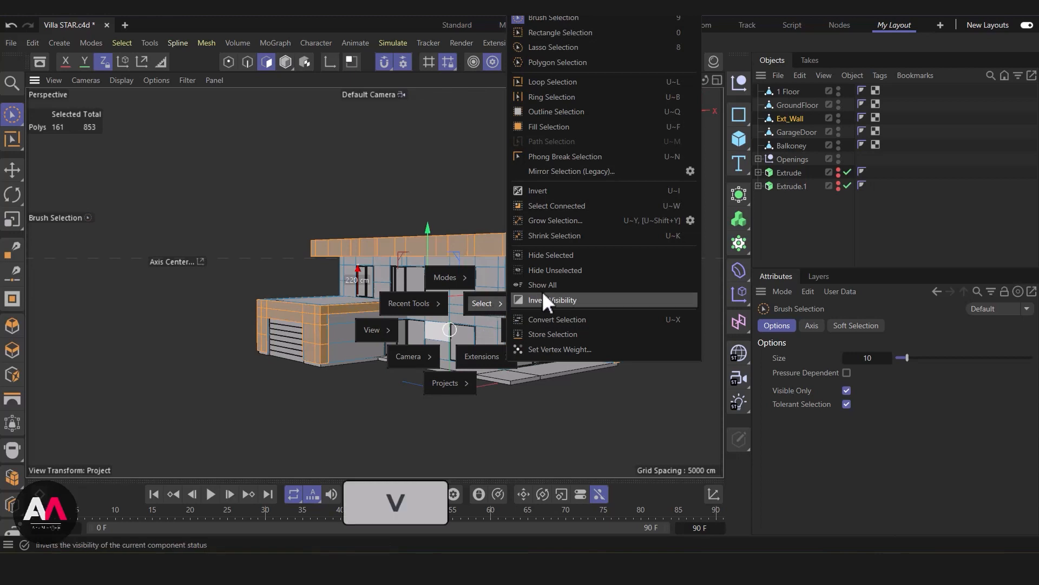
left_click(553, 333)
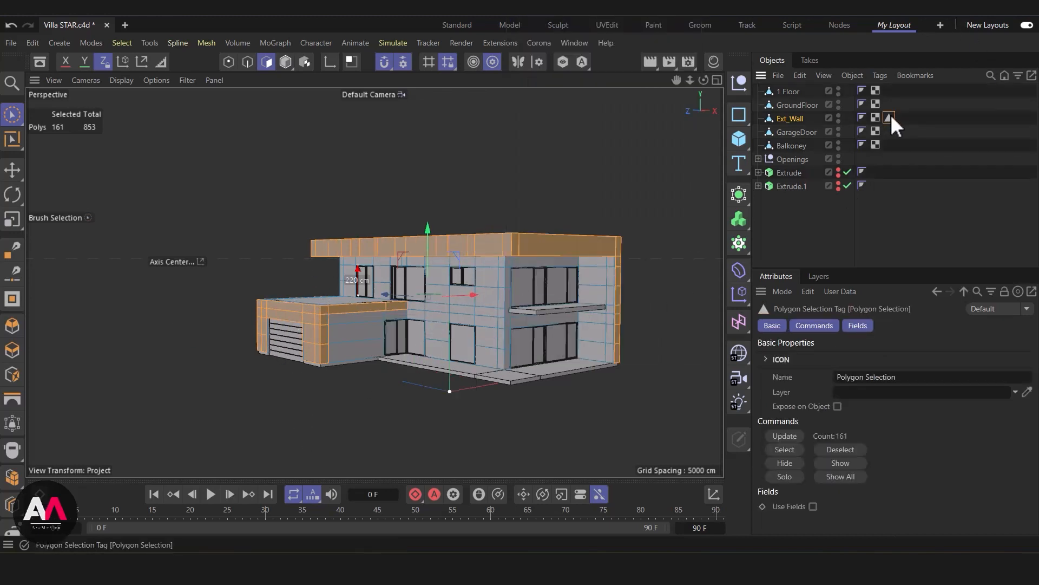
left_click(911, 377)
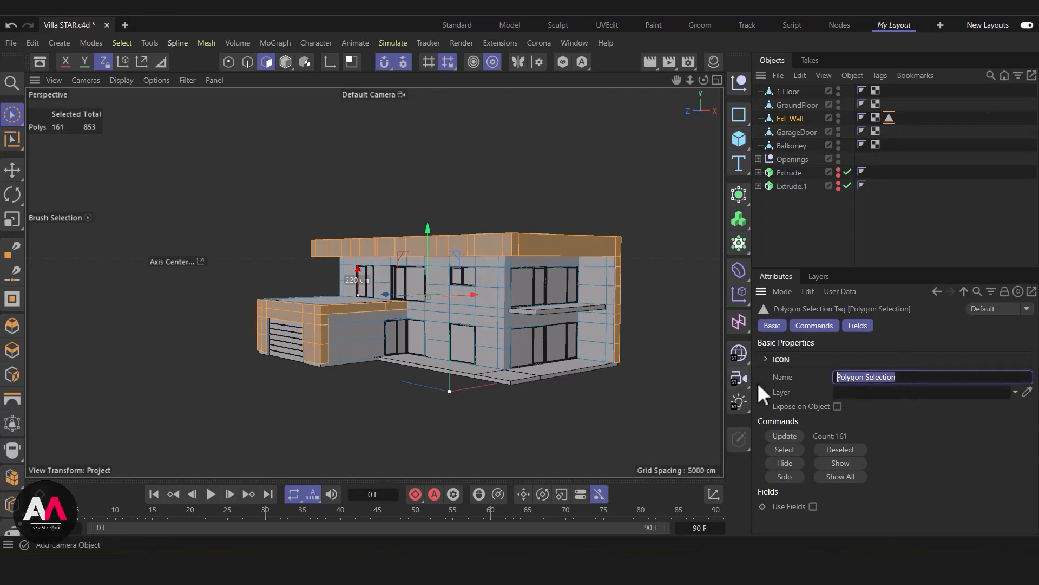
type("White")
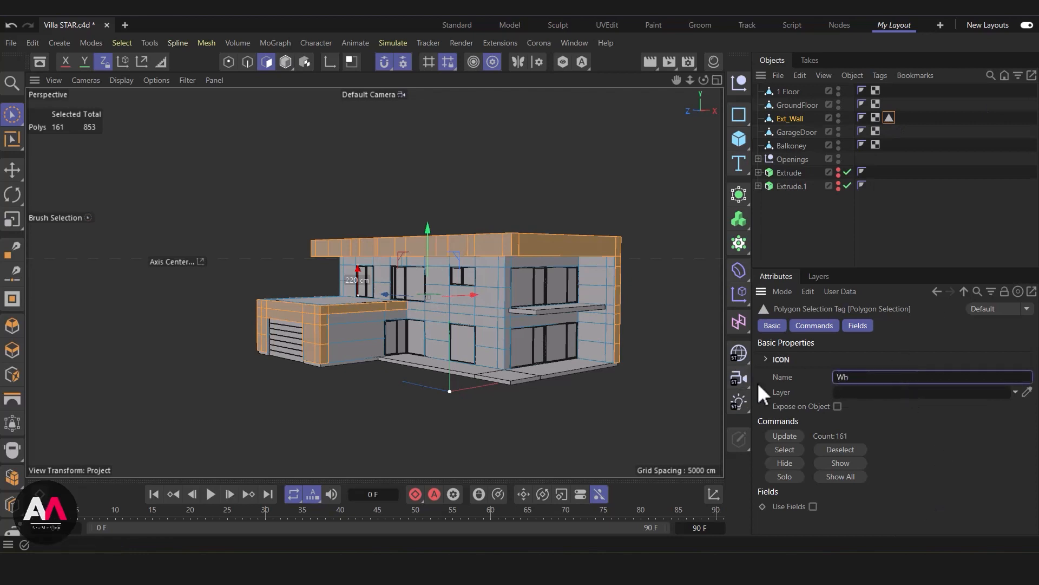
type("assade")
key("Return")
Examine the White Fassade polygons on the roof fascia, side wall and garage frame from all around the villa
left_click_drag(575, 330, 469, 257, "alt")
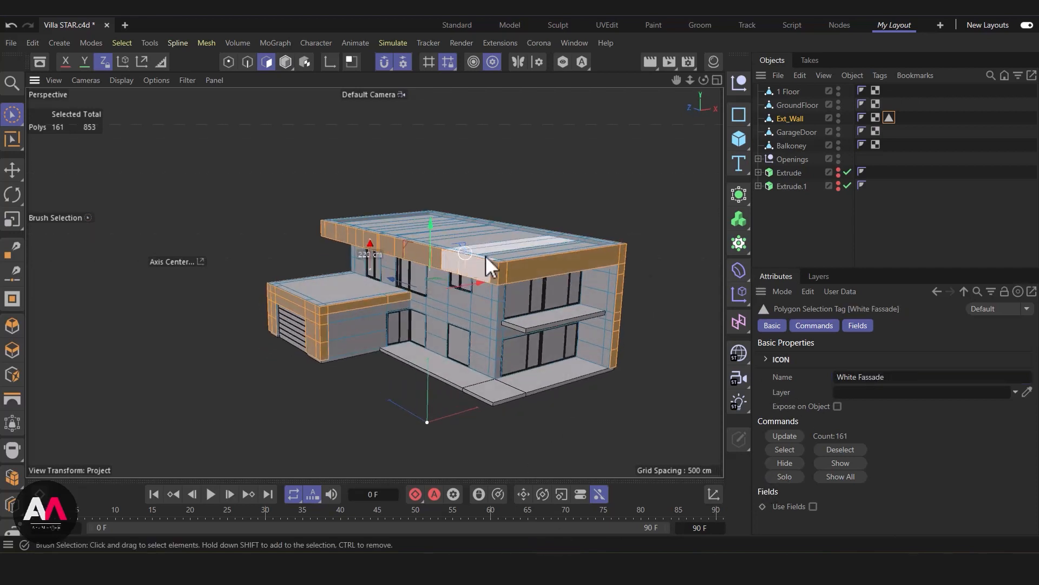
left_click_drag(356, 348, 514, 302, "alt")
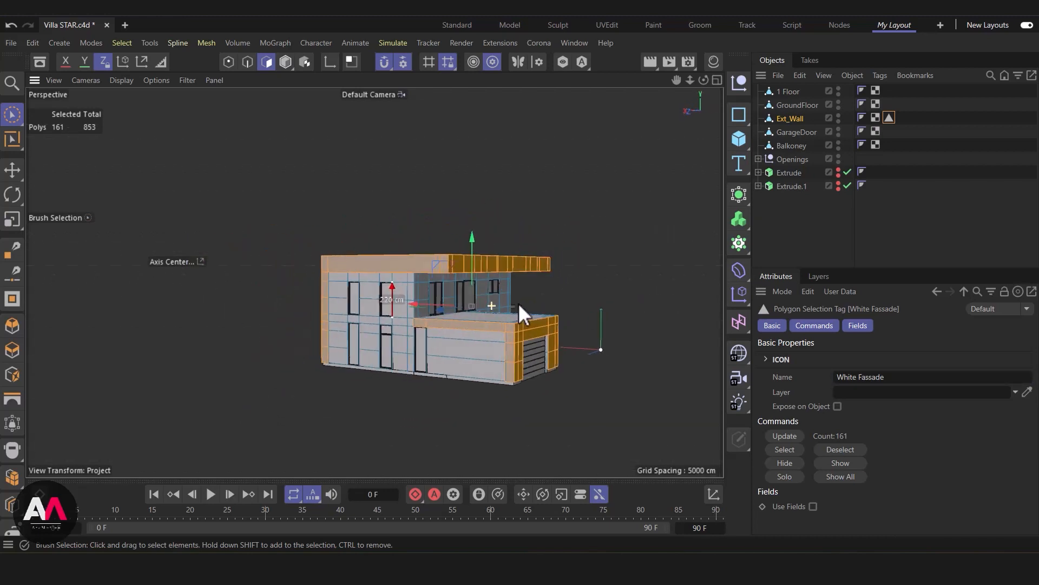
scroll(455, 328, "up", 5)
scroll(455, 327, "up", 3)
left_click_drag(513, 230, 399, 267, "alt")
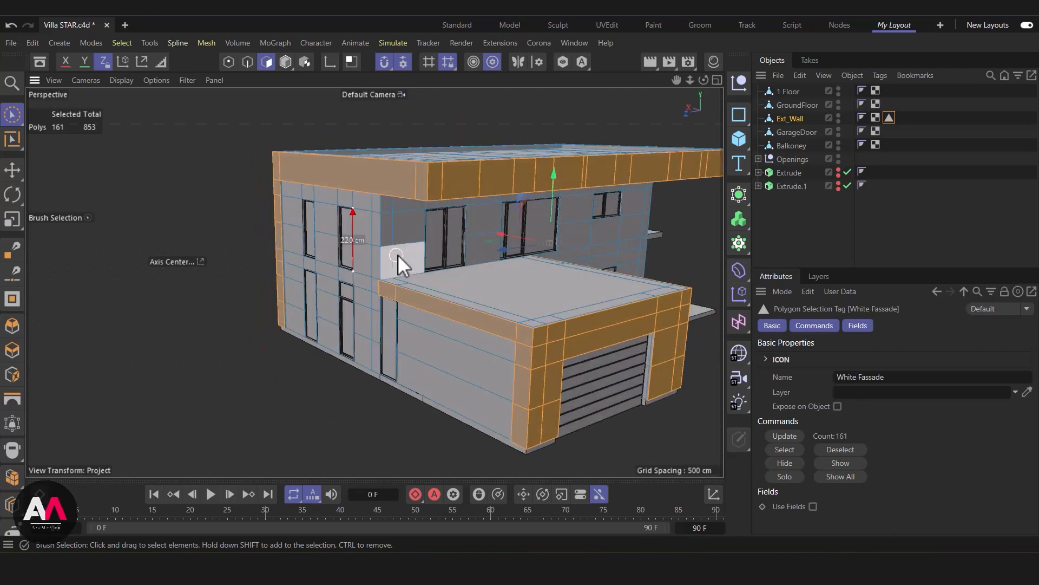
left_click_drag(588, 259, 522, 324, "alt")
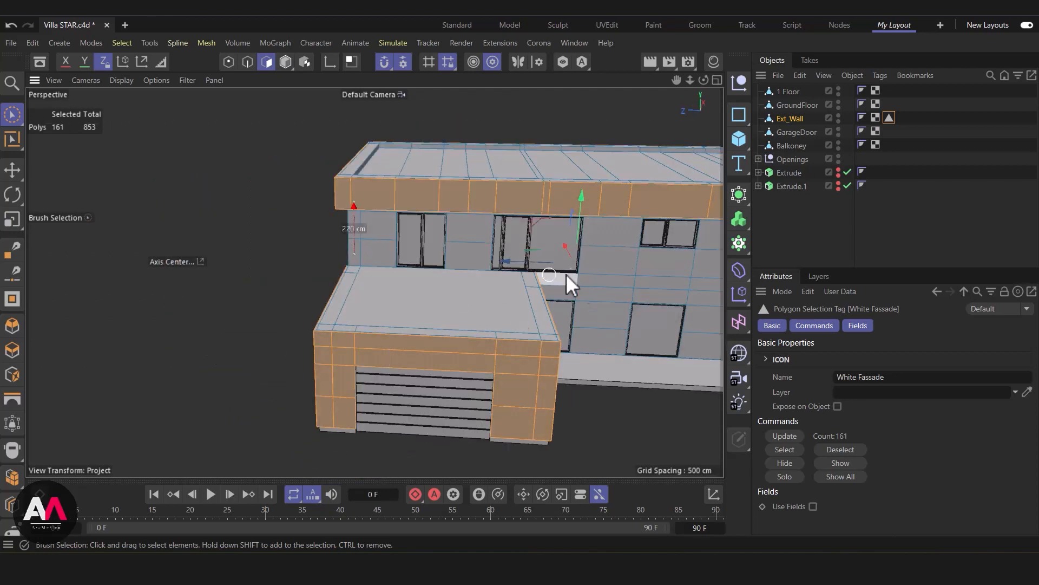
scroll(420, 268, "down", 4)
left_click_drag(420, 268, 434, 197, "alt")
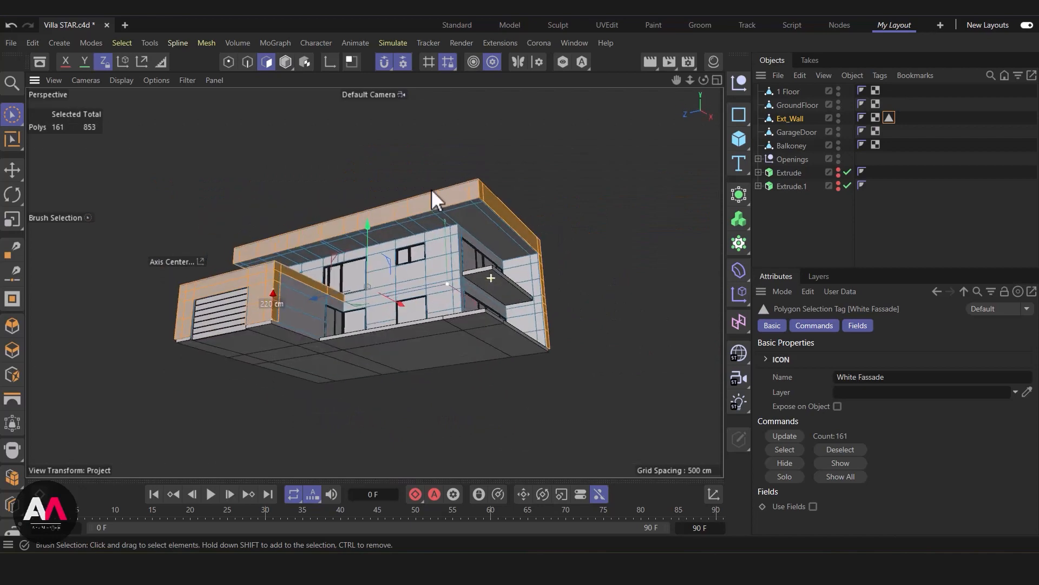
Select the Ext_Wall polygons on the inner face of the side wall beside the balcony, including its narrow edge strips
scroll(588, 210, "up", 5)
mouse_move(584, 200)
left_mouse_down("alt")
mouse_move(531, 423)
mouse_move(508, 346)
mouse_move(535, 379)
mouse_move(540, 223)
left_mouse_up("alt")
left_click_drag(547, 312, 547, 341)
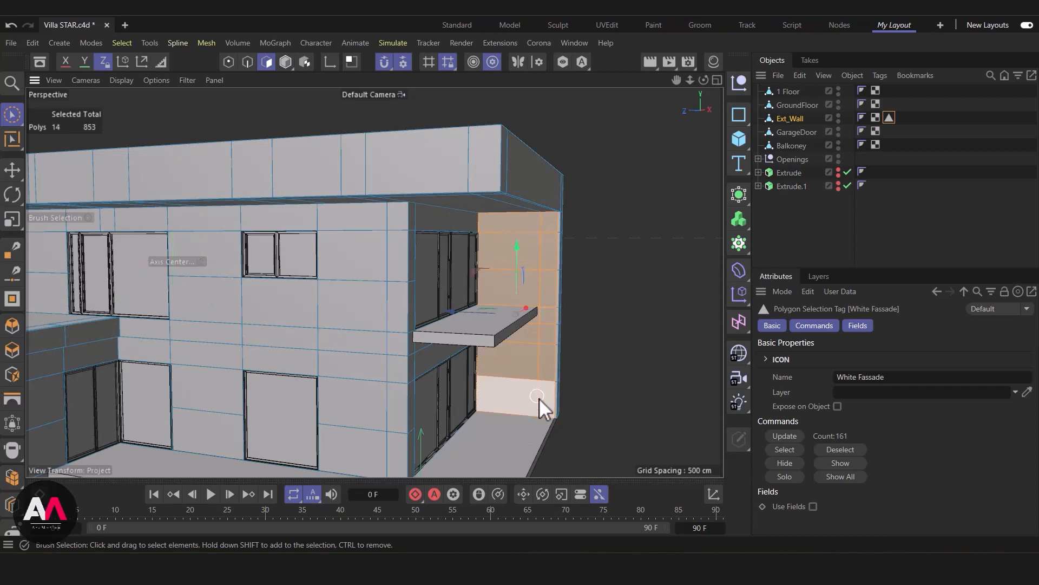
right_click_drag(539, 398, 648, 319, "alt")
left_click_drag(595, 358, 606, 145, "shift")
left_click_drag(608, 202, 574, 239, "alt")
mouse_move(627, 238)
left_mouse_down("ctrl")
mouse_move(630, 223)
mouse_move(613, 378)
left_mouse_up("ctrl")
right_click_drag(577, 392, 504, 447, "alt")
right_click_drag(596, 183, 659, 123, "alt")
left_click_drag(587, 163, 600, 167, "shift")
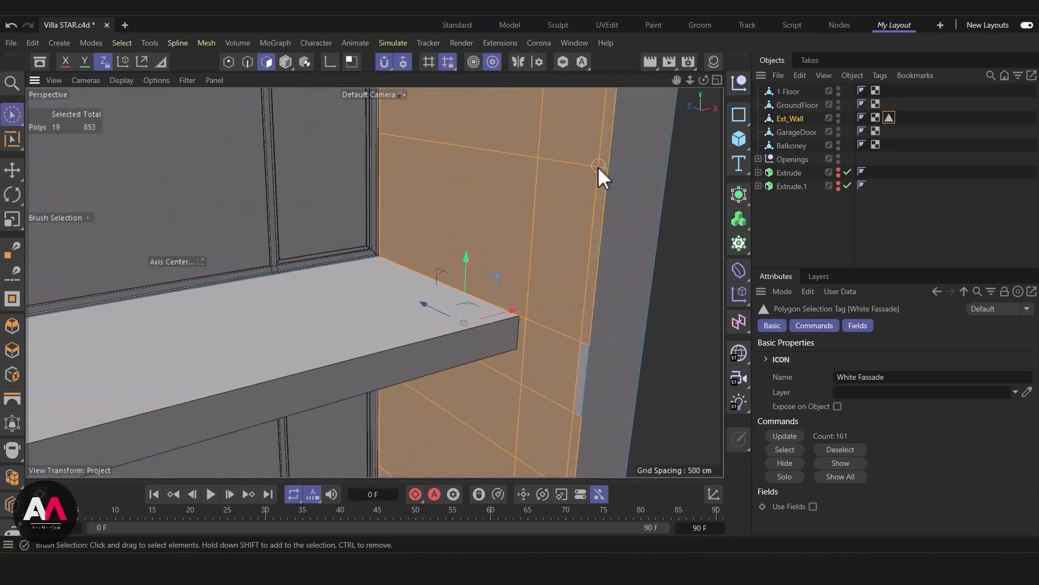
Add the remaining inner side wall polygons and the roof overhang's underside above the balcony to the selection
left_click_drag(576, 374, 538, 410, "alt")
right_click_drag(538, 410, 524, 420, "alt")
right_click_drag(575, 173, 618, 152, "alt")
left_click_drag(596, 200, 612, 142, "alt")
right_click_drag(587, 190, 616, 180, "alt")
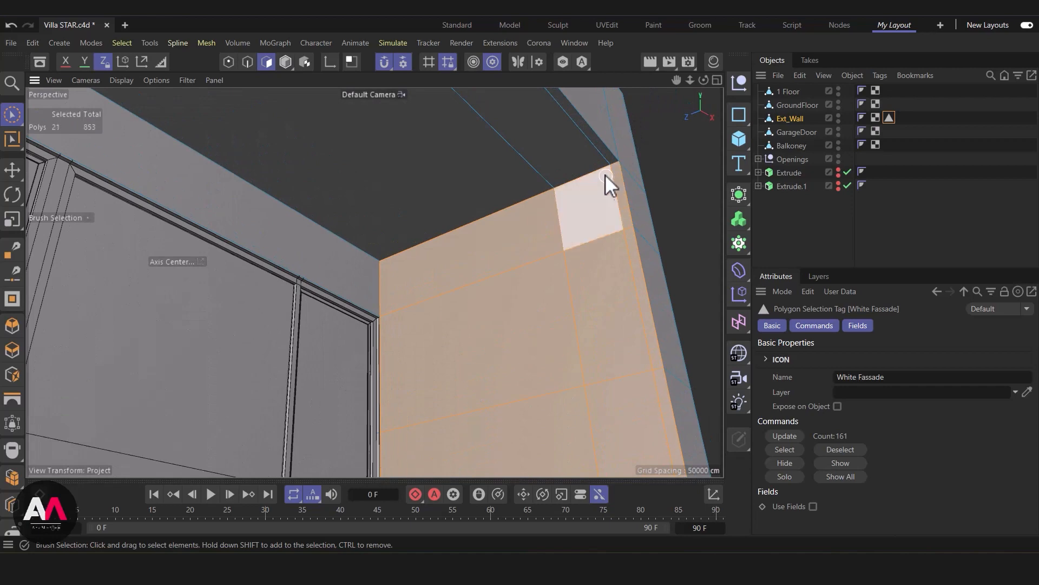
left_click_drag(589, 152, 568, 150, "shift")
left_click(422, 201, "shift")
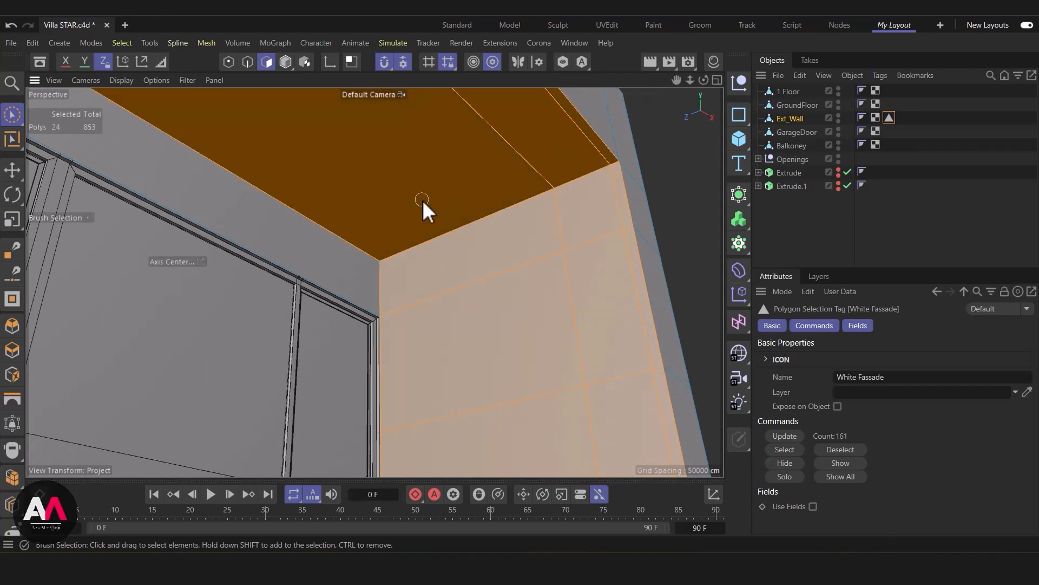
right_click_drag(561, 205, 365, 161, "alt")
middle_click_drag(365, 162, 502, 303, "alt")
mouse_move(502, 303)
left_mouse_down("alt")
mouse_move(369, 279)
mouse_move(359, 229)
mouse_move(107, 437)
left_mouse_up("alt")
mouse_move(397, 155)
left_mouse_down("shift")
mouse_move(371, 162)
mouse_move(92, 426)
mouse_move(107, 385)
mouse_move(234, 228)
left_mouse_up("shift")
Add the remaining underside polygons of the roof overhang toward the garage side, including the narrow strips, to the selection
mouse_move(395, 233)
left_mouse_down("alt")
mouse_move(459, 193)
mouse_move(533, 216)
left_mouse_up("alt")
right_click_drag(533, 216, 347, 317, "alt")
mouse_move(282, 295)
right_mouse_down("alt")
mouse_move(310, 264)
mouse_move(317, 223)
right_mouse_up("alt")
left_click_drag(308, 221, 279, 225, "shift")
mouse_move(356, 362)
left_mouse_down("alt")
mouse_move(438, 385)
mouse_move(436, 352)
left_mouse_up("alt")
mouse_move(436, 352)
right_mouse_down("alt")
mouse_move(288, 353)
mouse_move(290, 382)
right_mouse_up("alt")
left_click_drag(290, 382, 300, 379, "alt")
left_click_drag(309, 330, 310, 379, "shift")
middle_click_drag(309, 379, 321, 347, "alt")
middle_click_drag(388, 375, 403, 294, "alt")
right_click_drag(403, 294, 407, 342, "alt")
left_click_drag(406, 344, 406, 373, "shift")
middle_click_drag(418, 388, 430, 331, "alt")
left_click_drag(427, 389, 429, 422, "shift")
middle_click_drag(473, 364, 488, 265, "alt")
left_click(471, 347, "shift")
Remove stray polygons outside the overhang's underside and inner side wall from the selection, and check the result
right_click_drag(472, 347, 381, 305, "alt")
mouse_move(381, 305)
left_mouse_down("alt")
mouse_move(401, 306)
mouse_move(527, 204)
mouse_move(203, 244)
left_mouse_up("alt")
left_click_drag(304, 251, 596, 270, "ctrl")
left_click_drag(595, 271, 316, 311, "alt")
left_click_drag(557, 303, 384, 295, "ctrl")
mouse_move(374, 282)
left_mouse_down("alt")
mouse_move(437, 311)
mouse_move(373, 304)
mouse_move(539, 264)
mouse_move(528, 229)
mouse_move(606, 396)
left_mouse_up("alt")
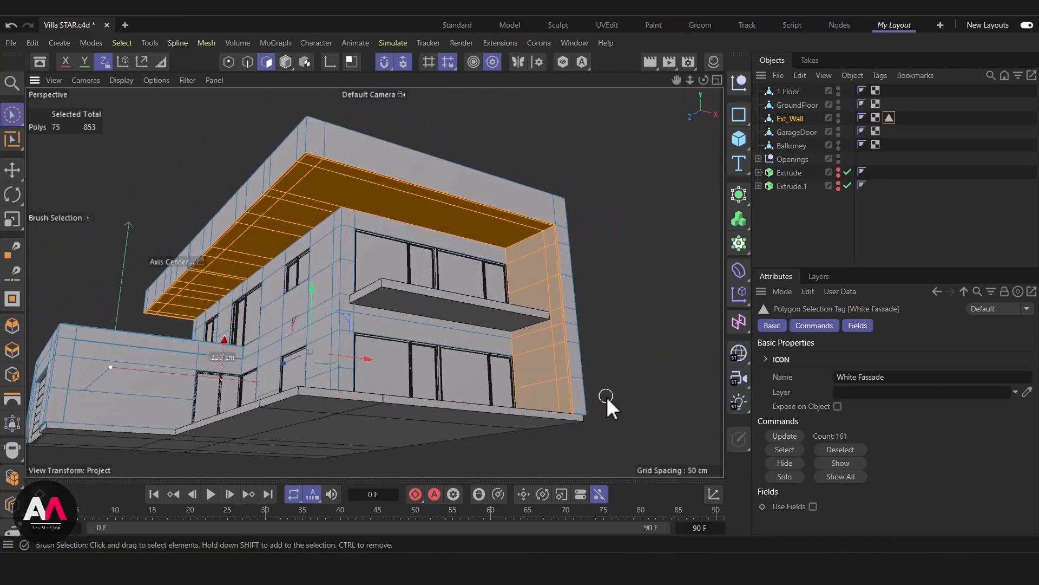
right_click_drag(466, 282, 518, 280, "alt")
left_click_drag(518, 281, 516, 330, "alt")
right_click_drag(516, 330, 466, 329, "alt")
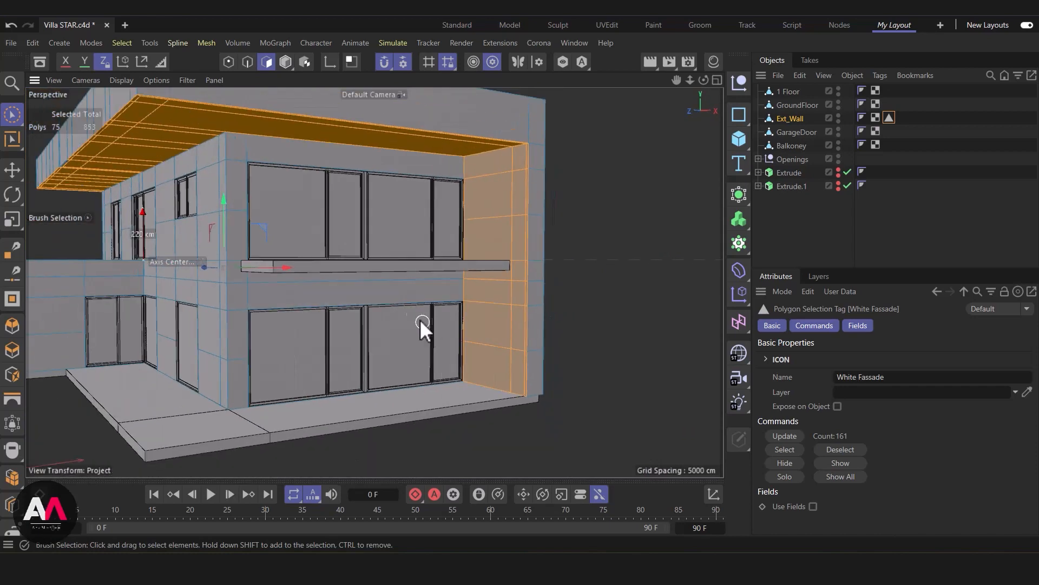
Store the selected Ext_Wall polygons as a second polygon selection named White Cieling
key("v")
mouse_move(431, 283)
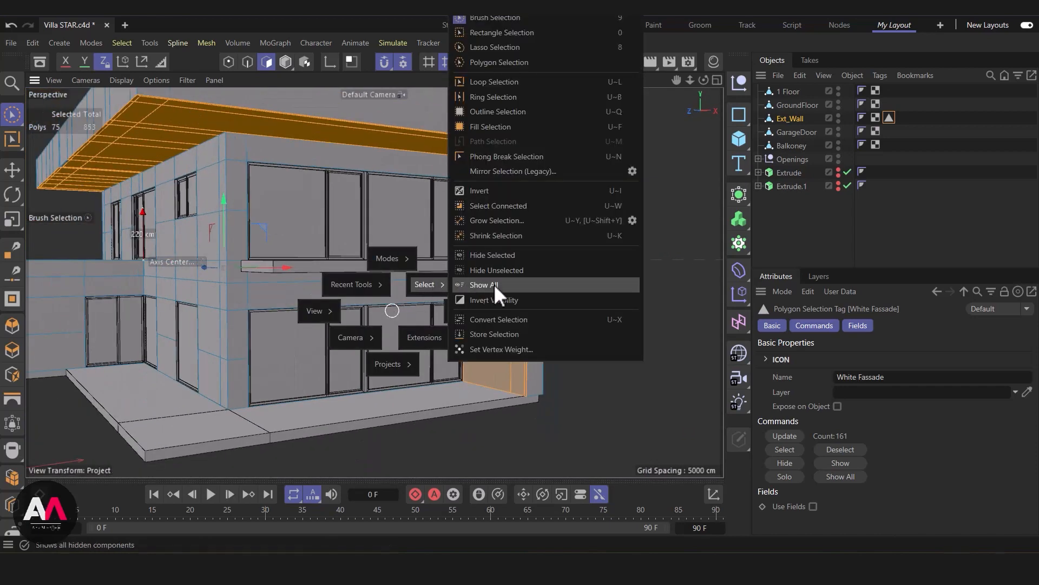
left_click(493, 332)
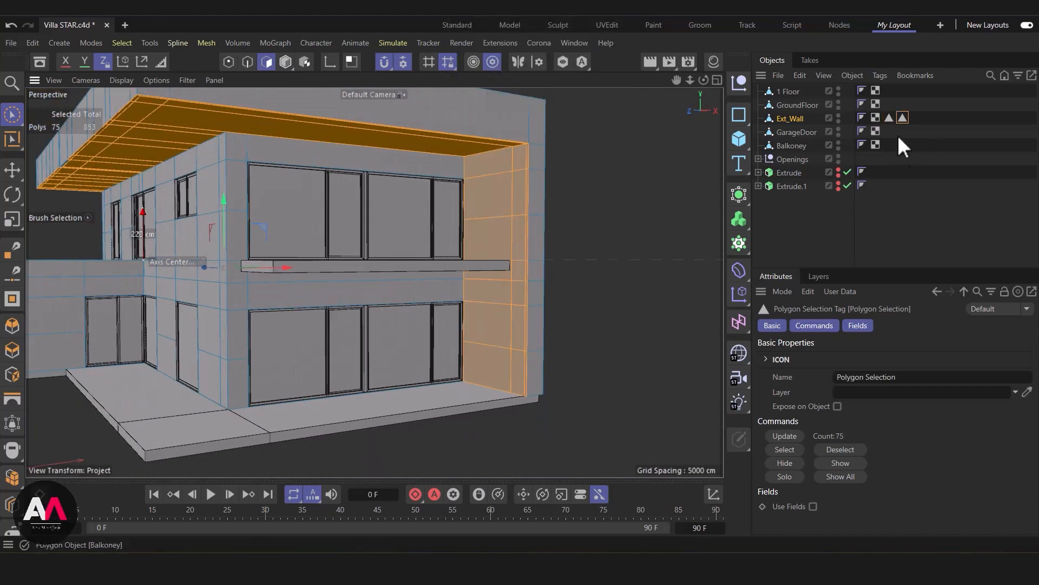
double_click(910, 377)
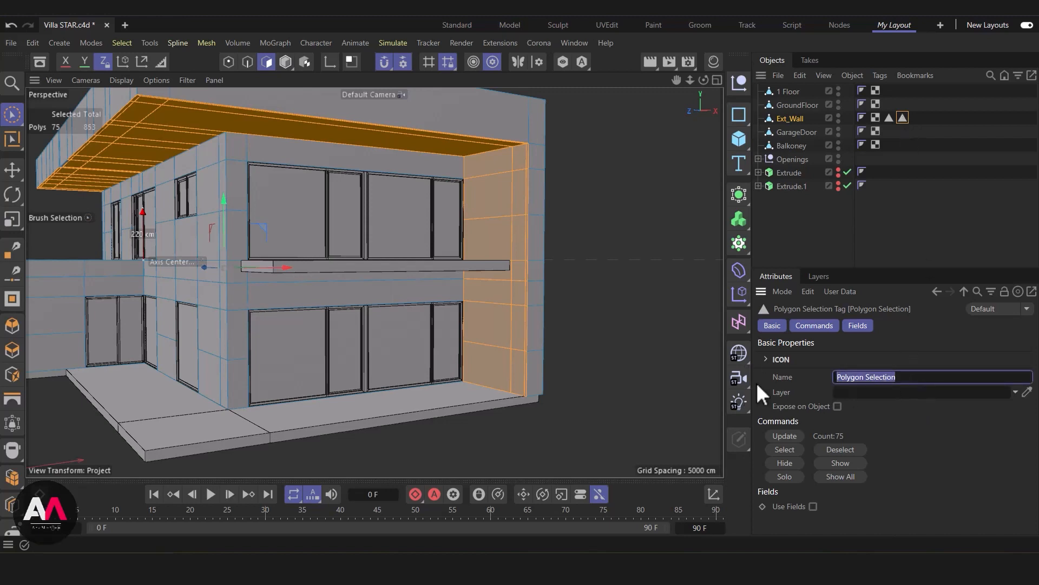
type("White Cieling")
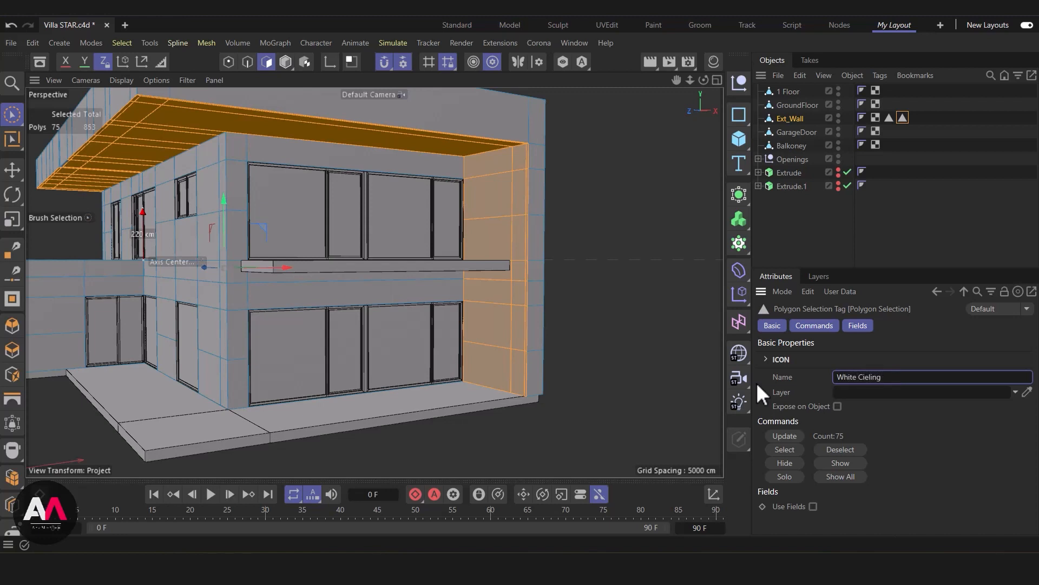
key("Return")
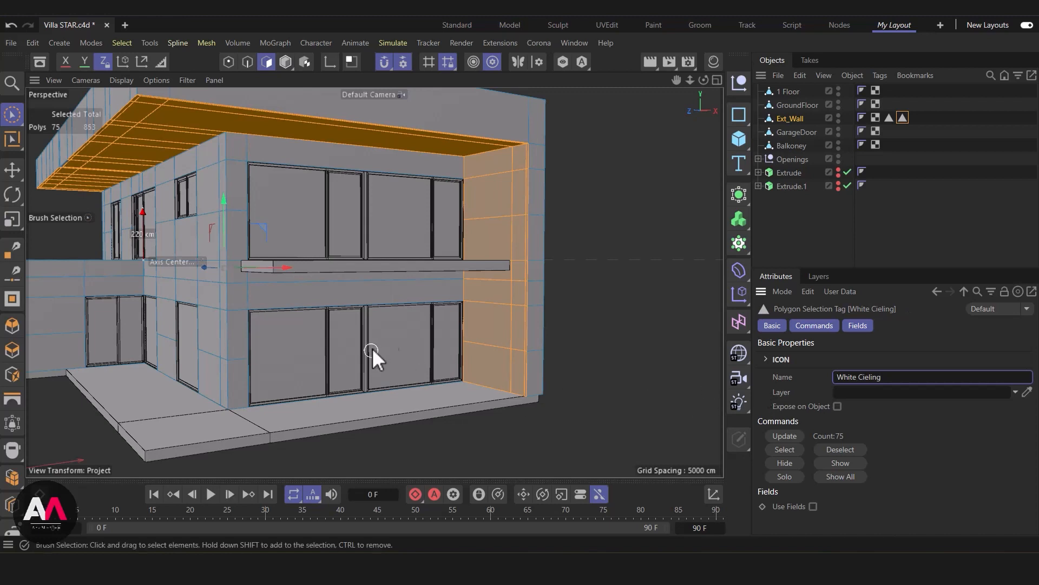
Select the Ext_Wall polygons around the balcony-side windows and along the adjoining entrance-side wall
scroll(448, 300, "down", 5)
left_click_drag(305, 312, 252, 227, "alt")
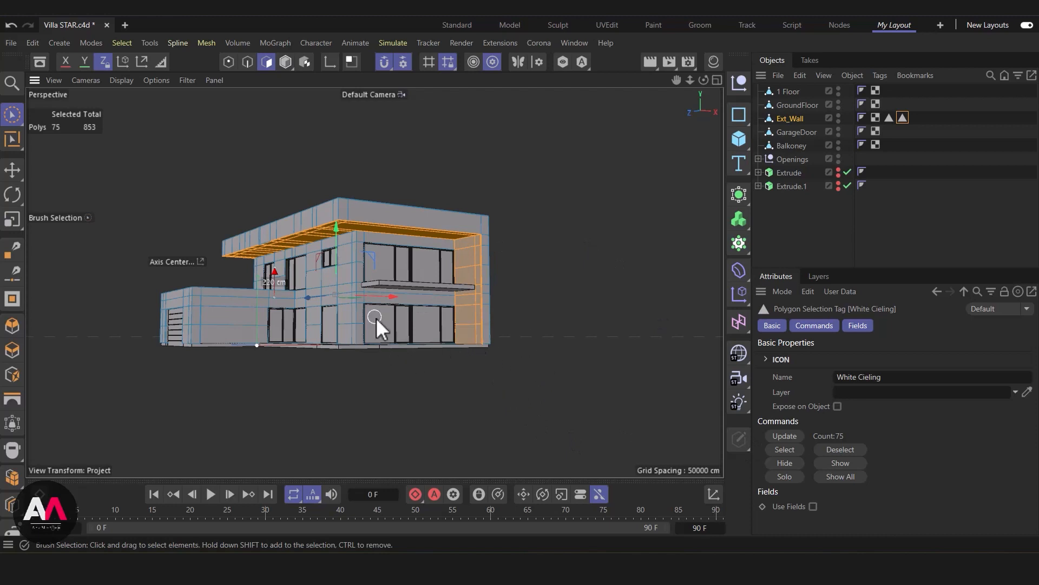
scroll(357, 295, "up", 6)
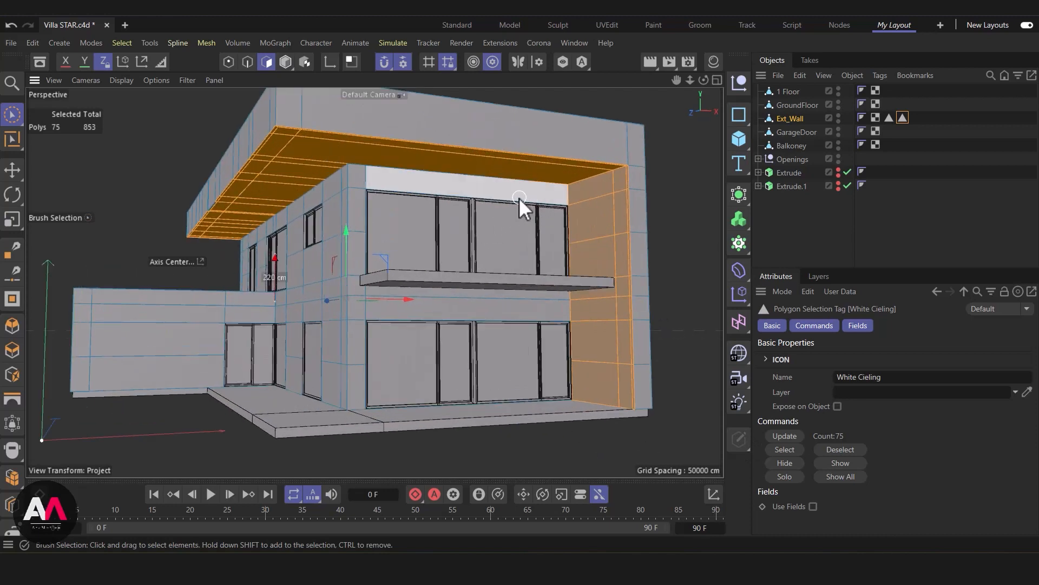
mouse_move(519, 197)
left_mouse_down()
mouse_move(353, 195)
mouse_move(350, 212)
mouse_move(267, 209)
mouse_move(421, 262)
mouse_move(325, 259)
mouse_move(476, 312)
mouse_move(475, 294)
left_mouse_up()
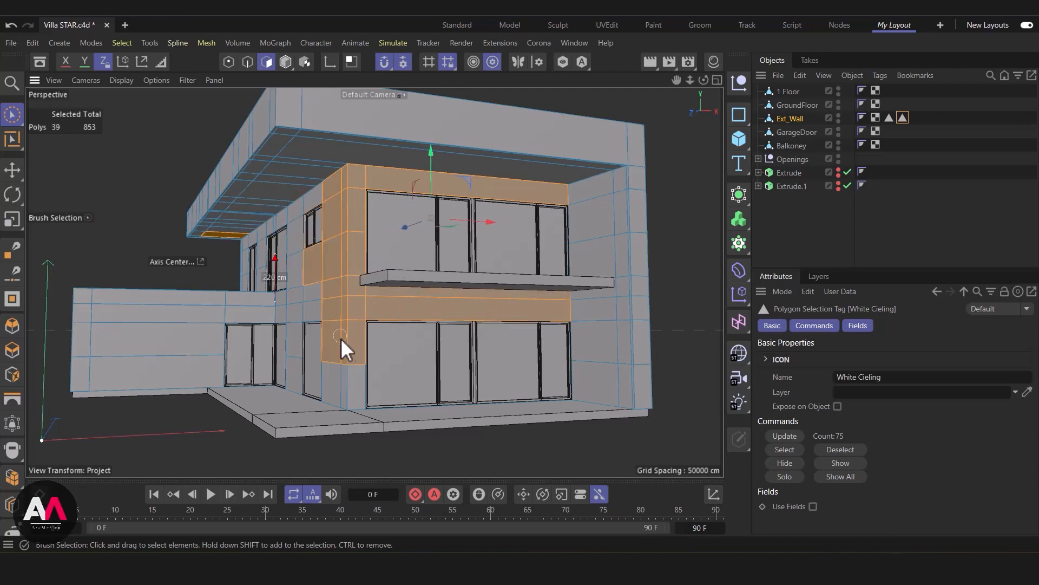
left_click_drag(316, 361, 313, 291)
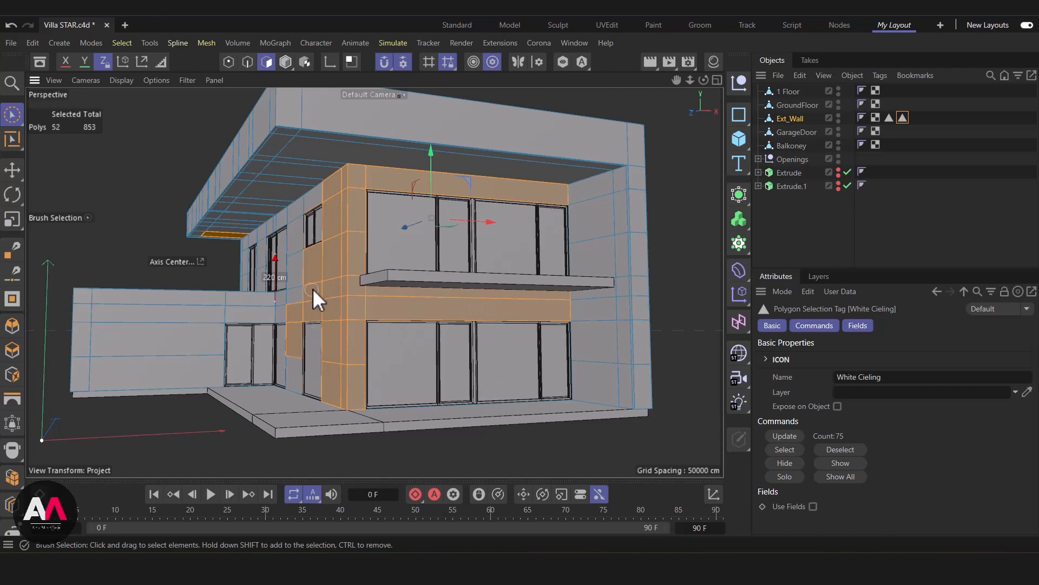
left_click_drag(302, 226, 293, 318)
Add the upper wall polygons above the garage to the selection and remove the stray roof underside polygons
mouse_move(290, 378)
left_mouse_down()
mouse_move(186, 330)
mouse_move(162, 370)
mouse_move(602, 343)
mouse_move(626, 223)
mouse_move(612, 243)
left_mouse_up()
scroll(316, 318, "up", 10)
mouse_move(433, 238)
left_mouse_down("shift")
mouse_move(348, 204)
mouse_move(148, 228)
mouse_move(133, 200)
left_mouse_up("shift")
left_click_drag(141, 163, 502, 167, "ctrl")
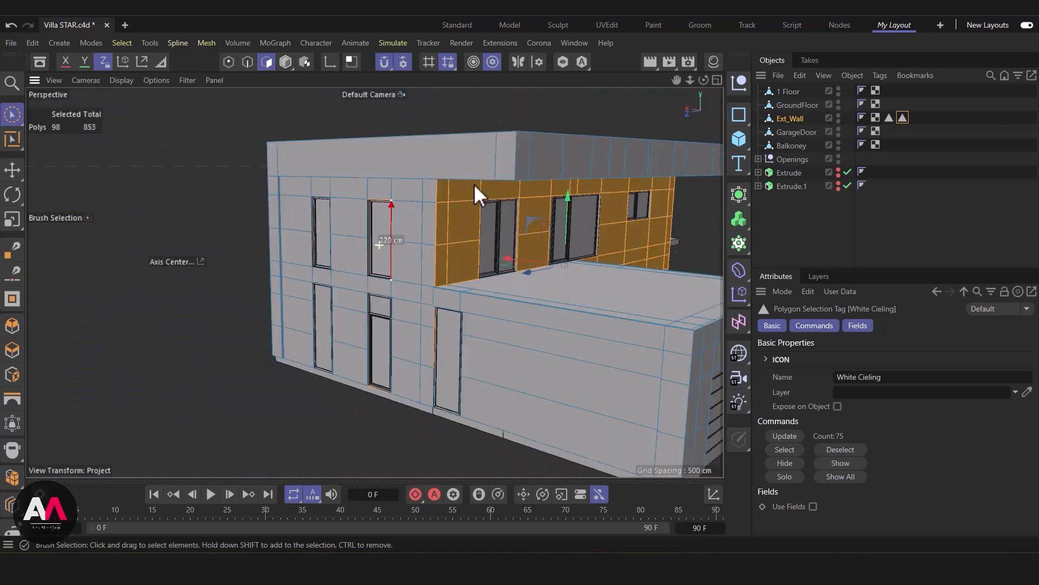
Add the recessed wall polygons around the rear windows and on the garage's side walls to the selection
mouse_move(473, 184)
left_mouse_down("shift")
mouse_move(410, 197)
mouse_move(304, 294)
mouse_move(524, 414)
mouse_move(441, 331)
left_mouse_up("shift")
left_click_drag(576, 418, 558, 258, "alt")
scroll(483, 349, "up", 6)
mouse_move(431, 372)
left_mouse_down("alt")
mouse_move(596, 409)
mouse_move(443, 277)
mouse_move(459, 384)
mouse_move(476, 259)
mouse_move(361, 316)
mouse_move(203, 317)
left_mouse_up("alt")
scroll(596, 409, "down", 8)
scroll(460, 384, "up", 5)
mouse_move(520, 411)
left_mouse_down("alt")
mouse_move(554, 364)
mouse_move(352, 405)
mouse_move(403, 368)
left_mouse_up("alt")
scroll(410, 346, "up", 5)
left_click_drag(411, 317, 528, 334, "alt")
scroll(288, 311, "down", 3)
left_click(582, 316, "shift")
Remove the stray polygons picked up outside the recessed walls from the Ext_Wall selection
scroll(474, 402, "up", 5)
left_click(449, 380, "ctrl")
scroll(450, 381, "down", 4)
scroll(528, 335, "up", 4)
left_click(531, 333, "ctrl")
left_click(531, 332, "ctrl")
scroll(524, 297, "down", 5)
left_click_drag(524, 298, 325, 302, "alt")
scroll(402, 228, "down", 3)
scroll(402, 228, "down", 3)
scroll(250, 227, "up", 5)
left_click(247, 219, "ctrl")
scroll(247, 220, "down", 5)
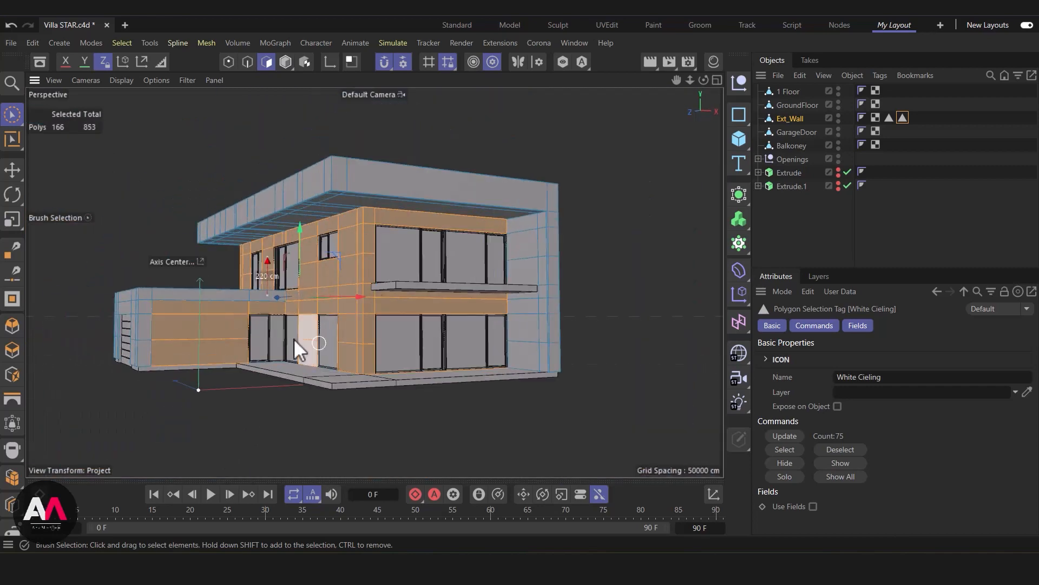
Store the selected recessed wall polygons as a third polygon selection named Brick Mat
left_click_drag(397, 339, 388, 353, "alt")
key("v")
mouse_move(421, 325)
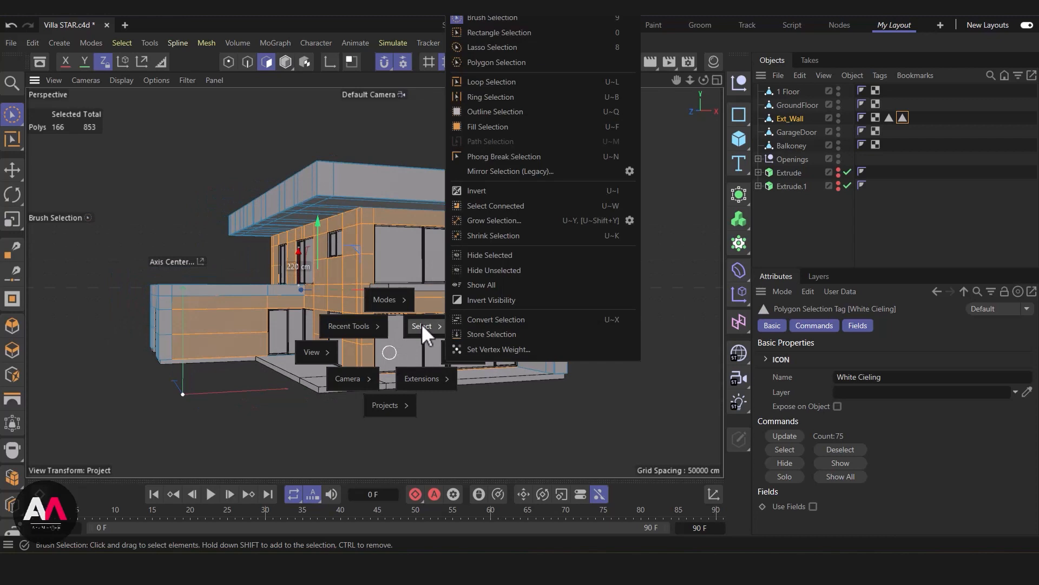
left_click(518, 334)
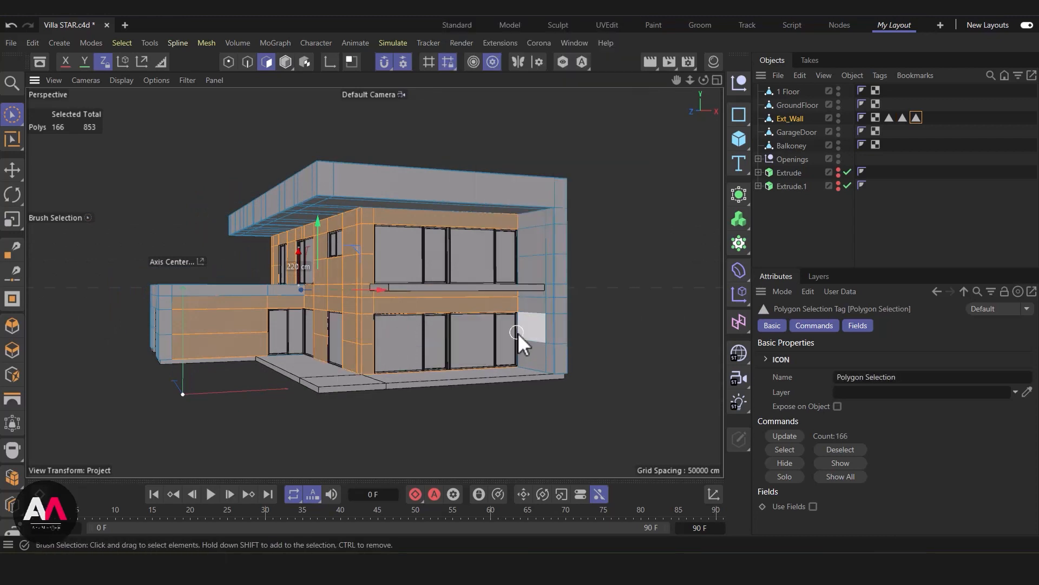
left_click(940, 377)
type("إقهزن")
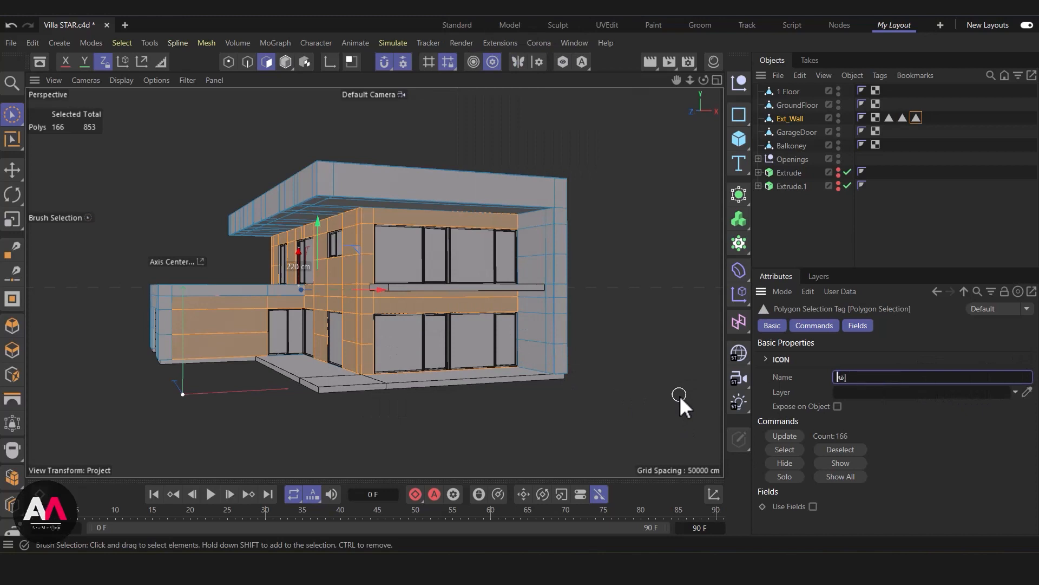
key("BackSpace")
key("BackSpace")
key("BackSpace")
key("BackSpace")
key("BackSpace")
type("Erick Mat")
key("Return")
Review the Brick Mat polygons around the villa and deselect all objects
scroll(499, 277, "down", 2)
left_click_drag(494, 294, 571, 319, "alt")
scroll(571, 314, "down", 4)
left_click_drag(434, 312, 431, 297, "alt")
scroll(470, 255, "up", 4)
left_click_drag(475, 250, 410, 267, "alt")
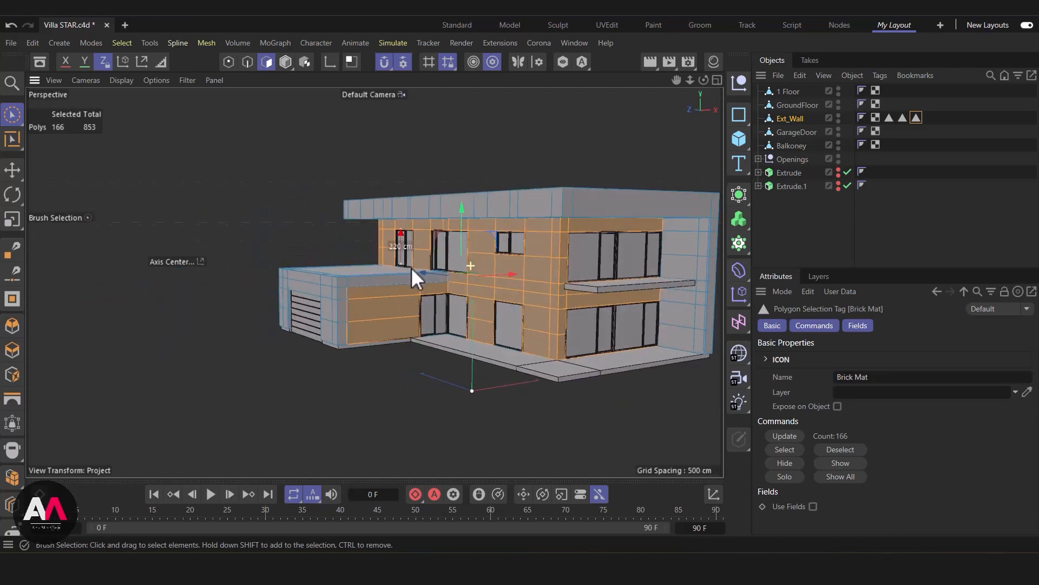
left_click_drag(502, 273, 574, 254, "alt")
left_click(784, 224)
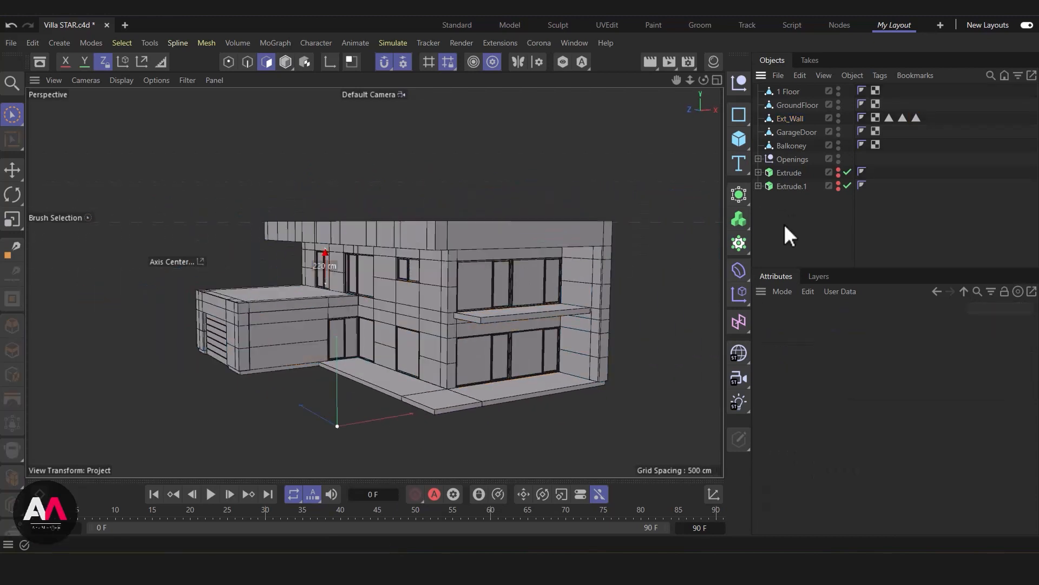
Examine the balcony slab and the side wall next to it from above and up close
left_click_drag(485, 290, 530, 346, "alt")
left_click_drag(445, 395, 510, 250, "alt")
scroll(531, 294, "up", 3)
scroll(528, 293, "down", 3)
scroll(520, 271, "up", 3)
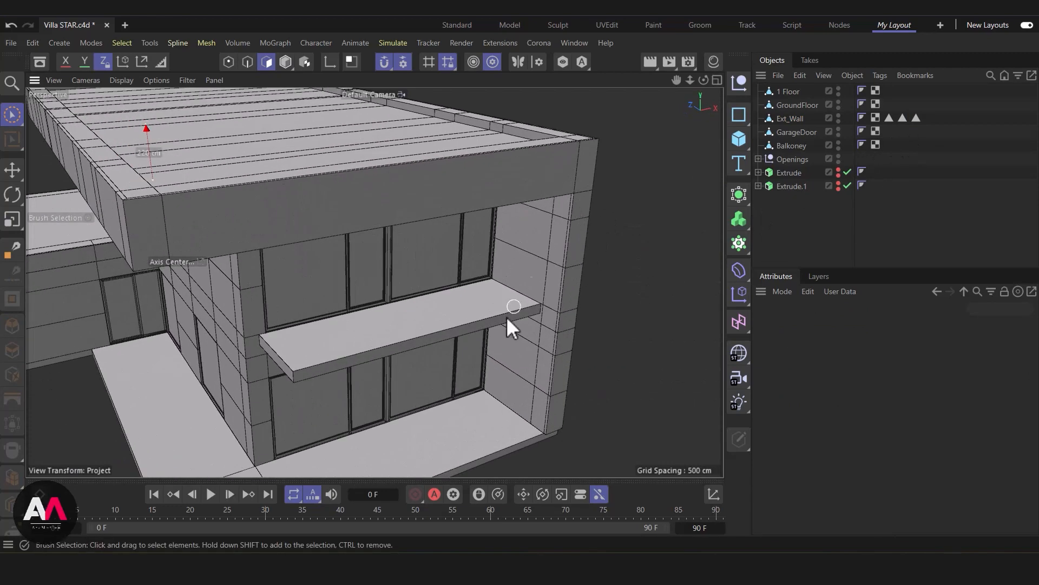
scroll(421, 320, "down", 5)
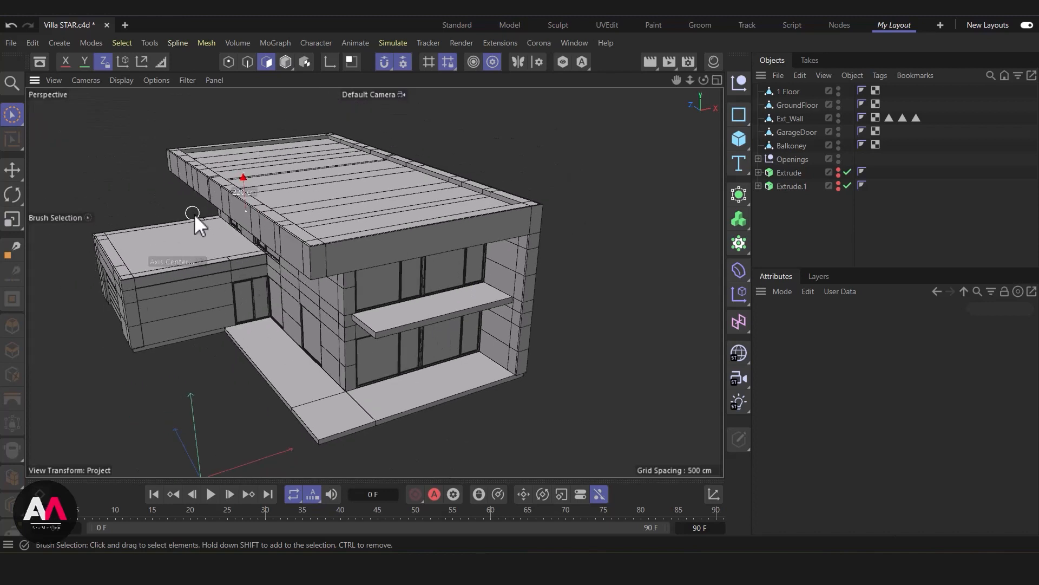
scroll(469, 318, "up", 2)
scroll(546, 255, "up", 5)
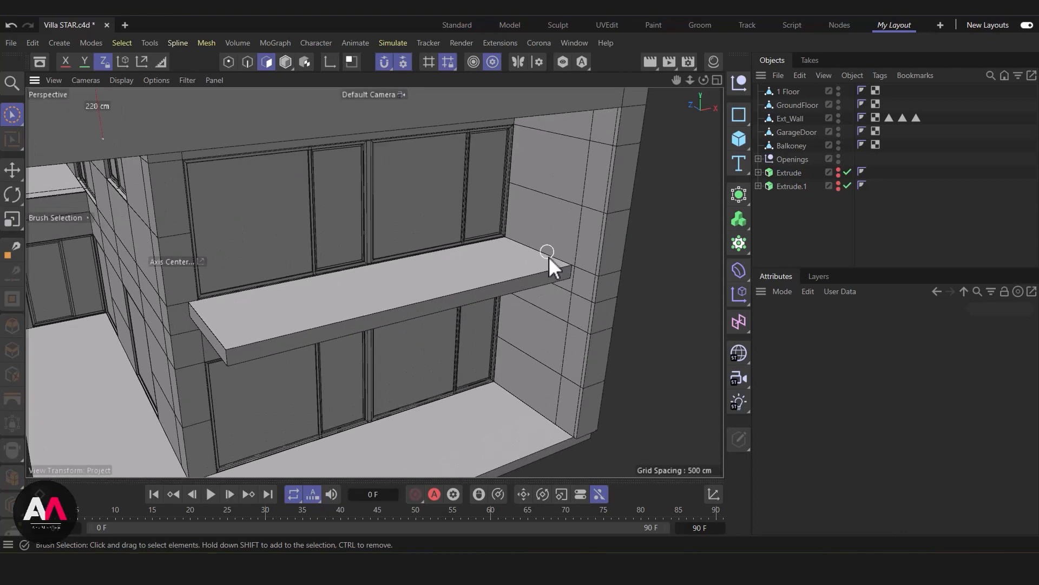
left_click_drag(550, 260, 559, 259, "alt")
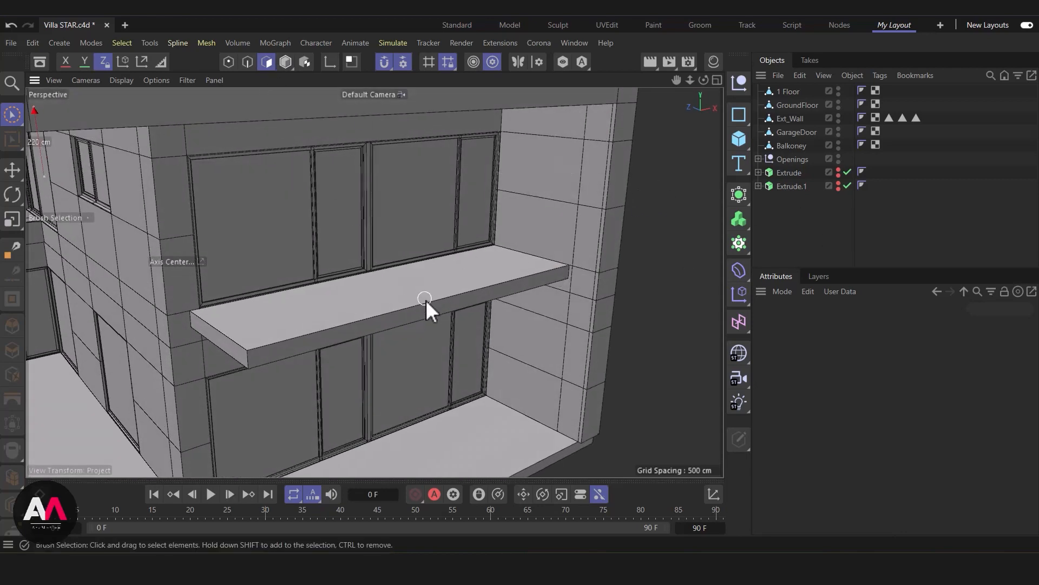
Select the large top and bottom polygons of the Balkoney slab
left_click(796, 146)
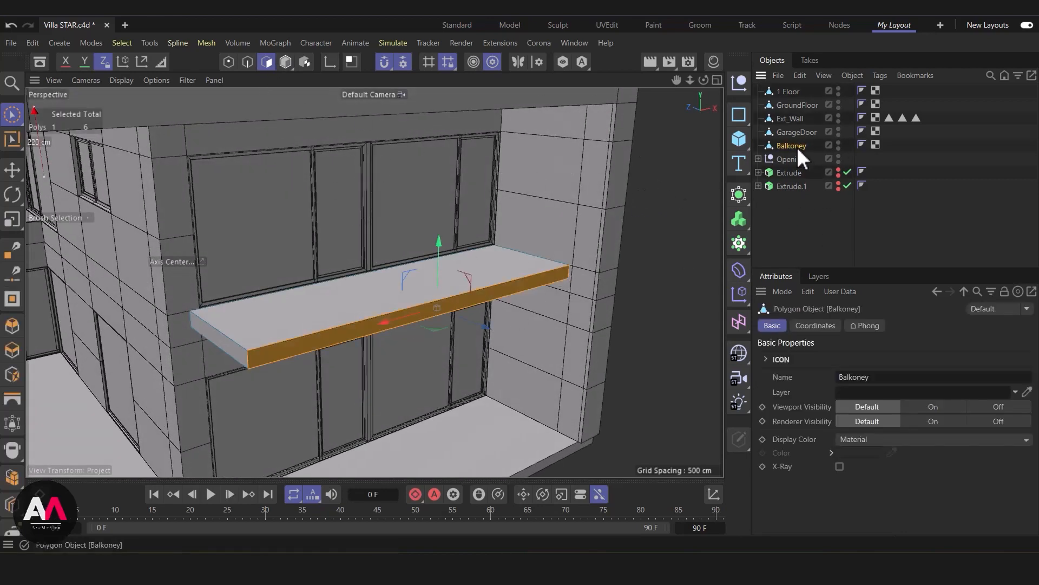
left_click_drag(433, 303, 439, 337, "alt")
scroll(425, 316, "up", 2)
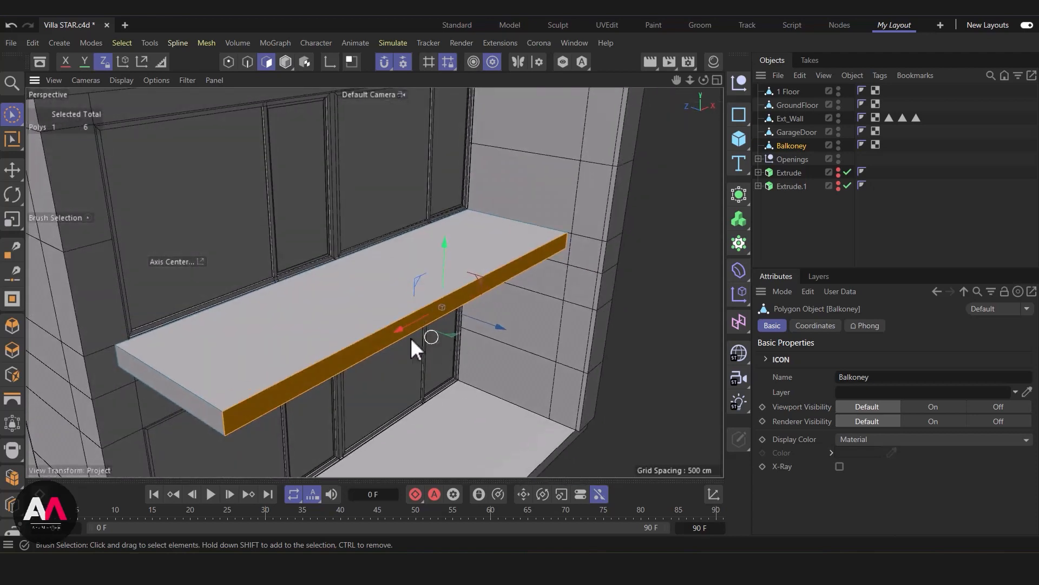
left_click(310, 321)
left_click_drag(309, 321, 328, 356, "alt")
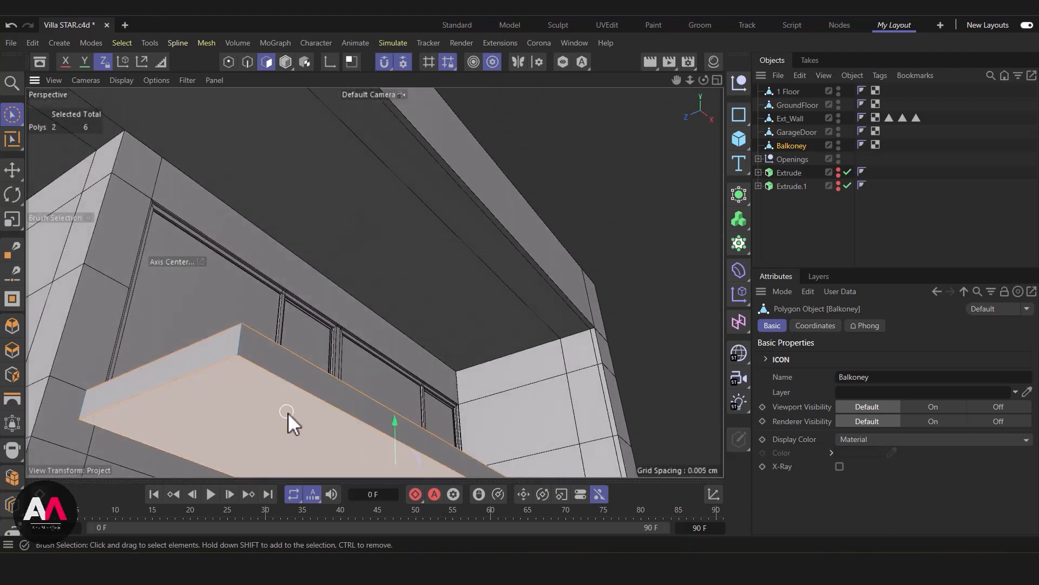
left_click(288, 413, "shift")
left_click_drag(288, 412, 379, 291, "alt")
left_click_drag(357, 352, 395, 376, "alt")
scroll(421, 378, "up", 4)
Inset the balcony's top and bottom polygons with a 5 cm offset
key("i")
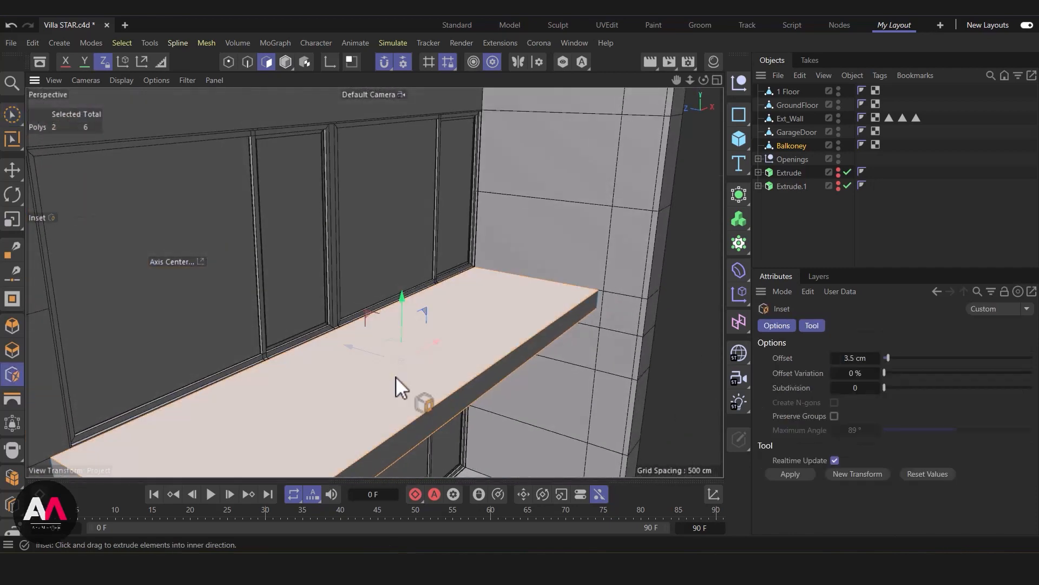
left_click_drag(533, 303, 528, 303)
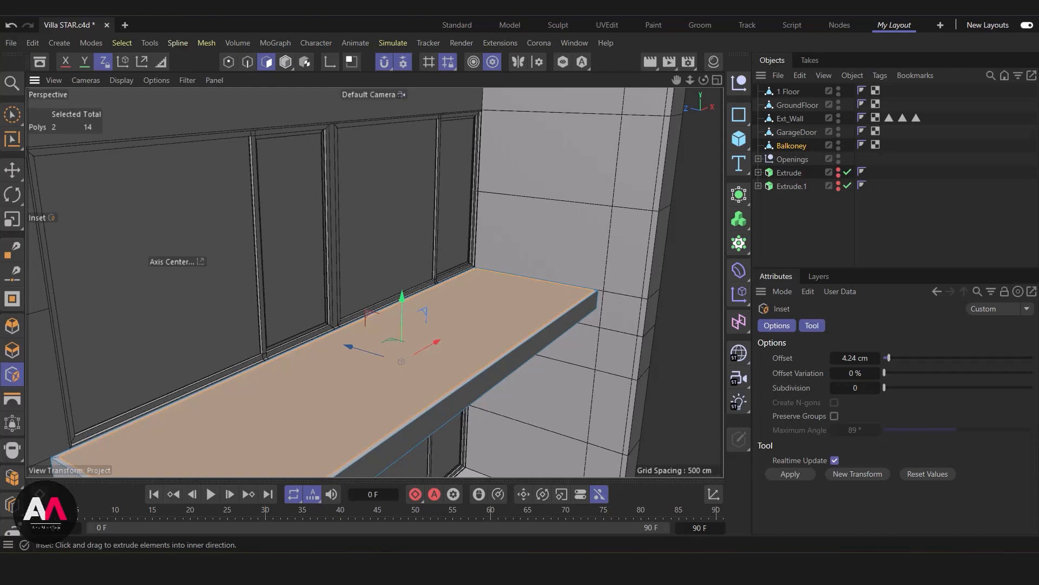
left_click_drag(546, 272, 444, 352, "alt")
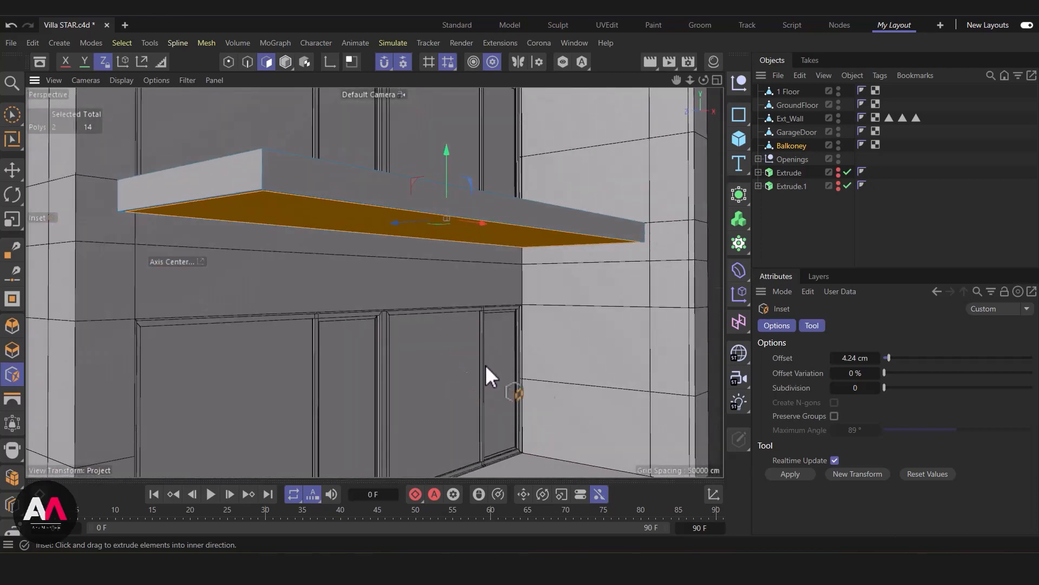
double_click(852, 358)
type("5")
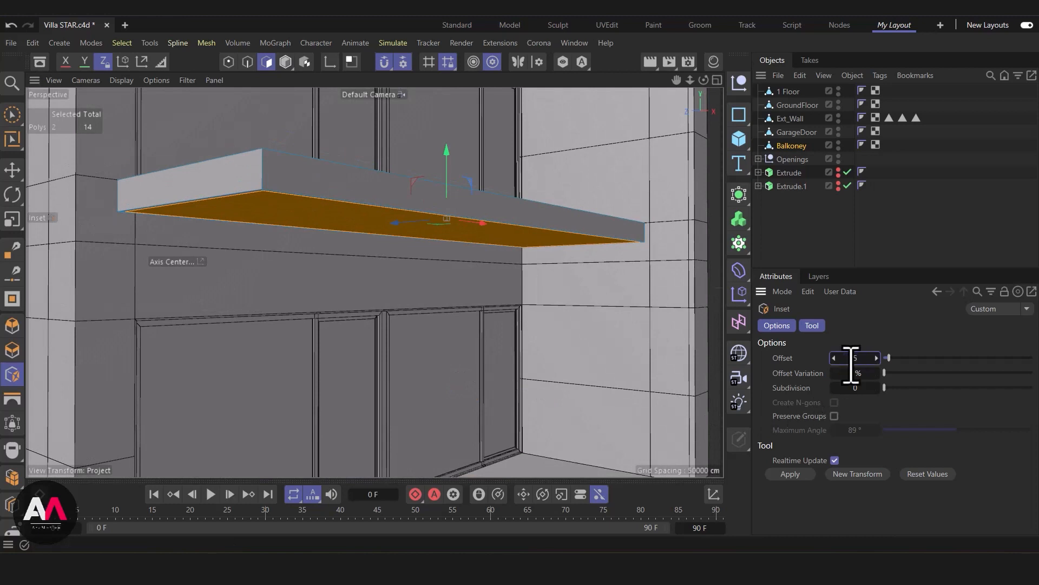
key("Return")
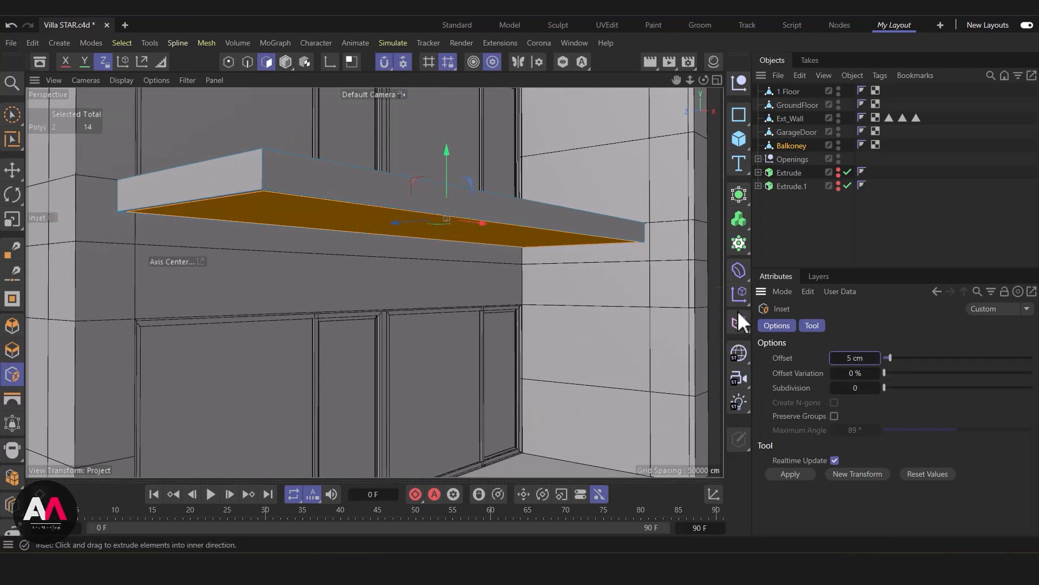
left_click_drag(505, 236, 511, 303, "alt")
left_click_drag(243, 376, 259, 266, "alt")
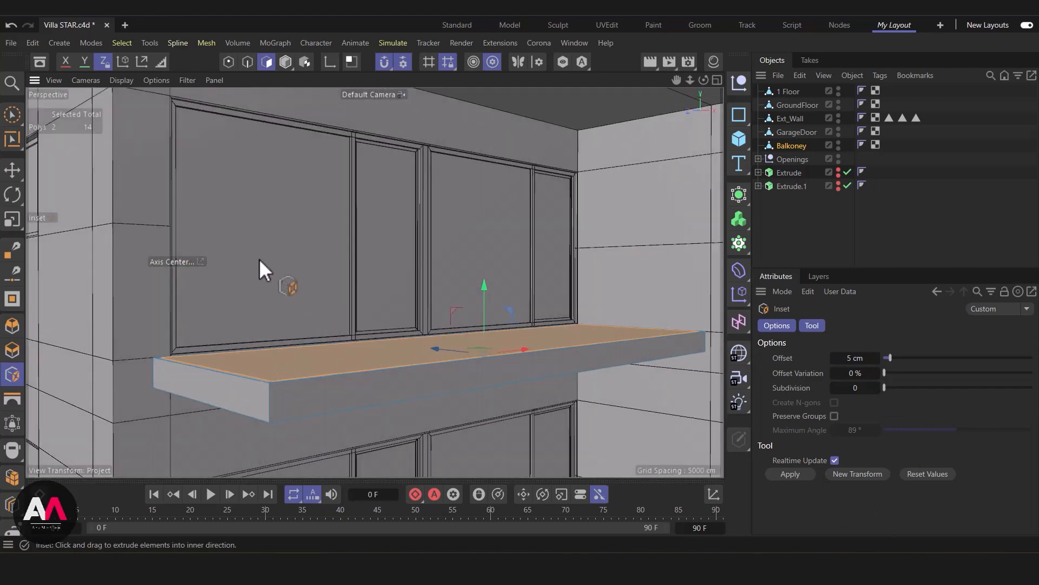
Add two evenly spaced loop cuts across the balcony slab, dividing its length into three equal panels
left_click(12, 114)
left_click(323, 366)
mouse_move(491, 450)
left_mouse_down("alt")
mouse_move(471, 411)
mouse_move(551, 306)
mouse_move(484, 327)
mouse_move(371, 320)
left_mouse_up("alt")
key("m")
key("l")
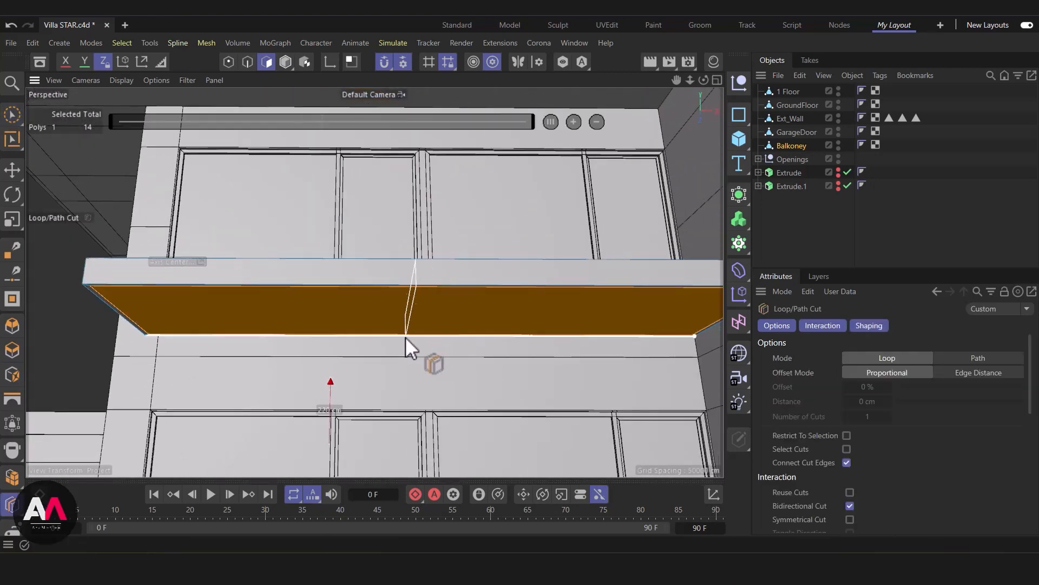
left_click(450, 285)
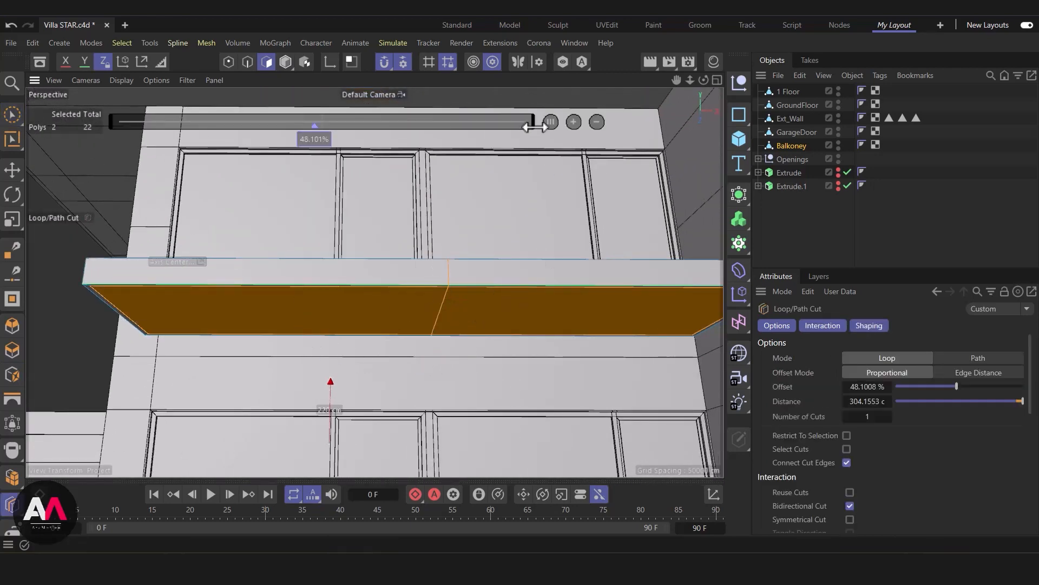
left_click(552, 122)
left_click(572, 121)
Isolate the balcony and line-cut a continuous zigzag of diagonals corner to corner across its three underside panels
left_click_drag(521, 252, 557, 228, "alt")
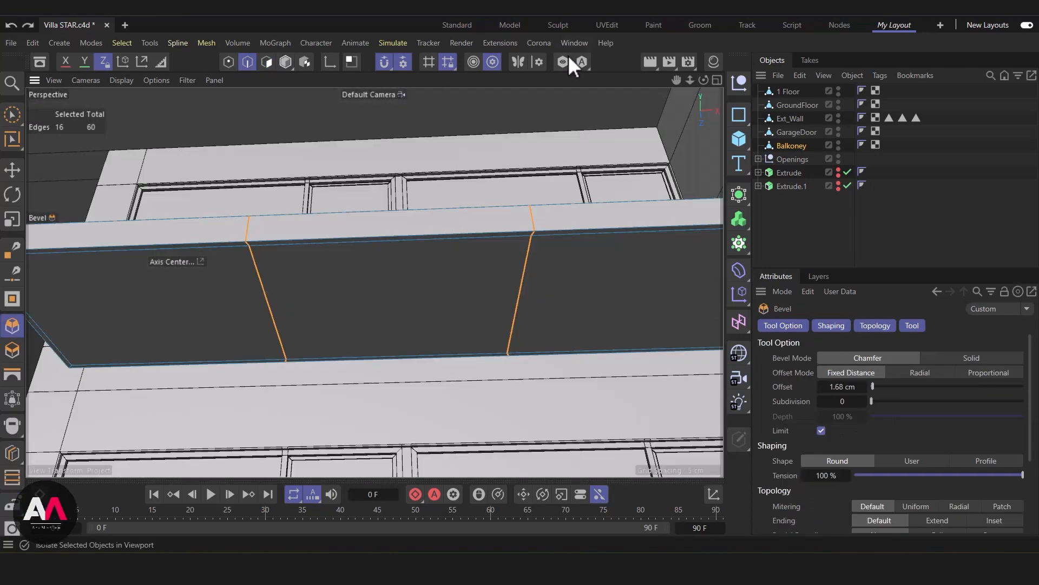
left_click(565, 61)
left_click_drag(457, 278, 316, 269, "alt")
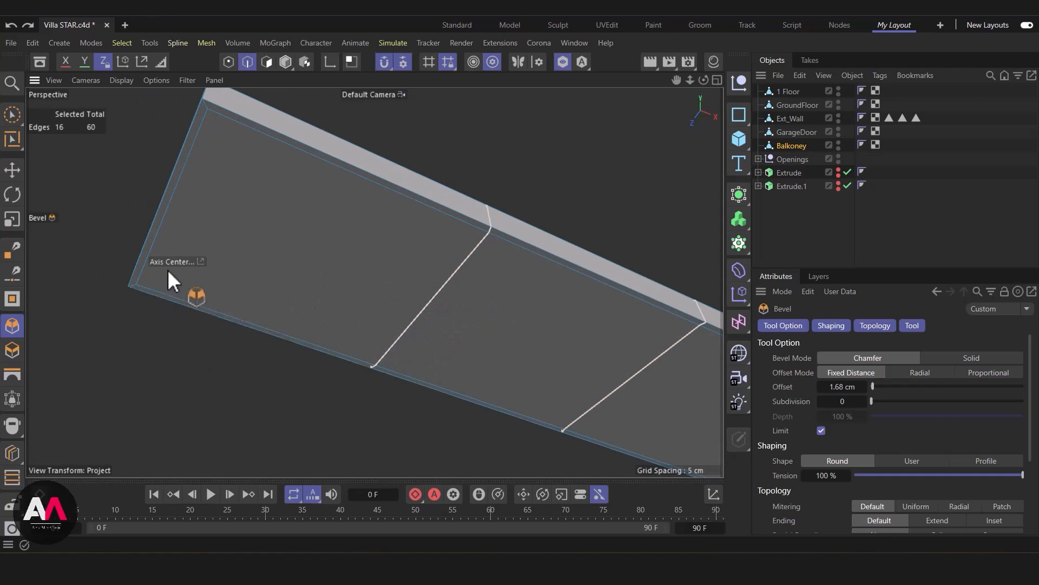
left_click(137, 284)
left_click(489, 233)
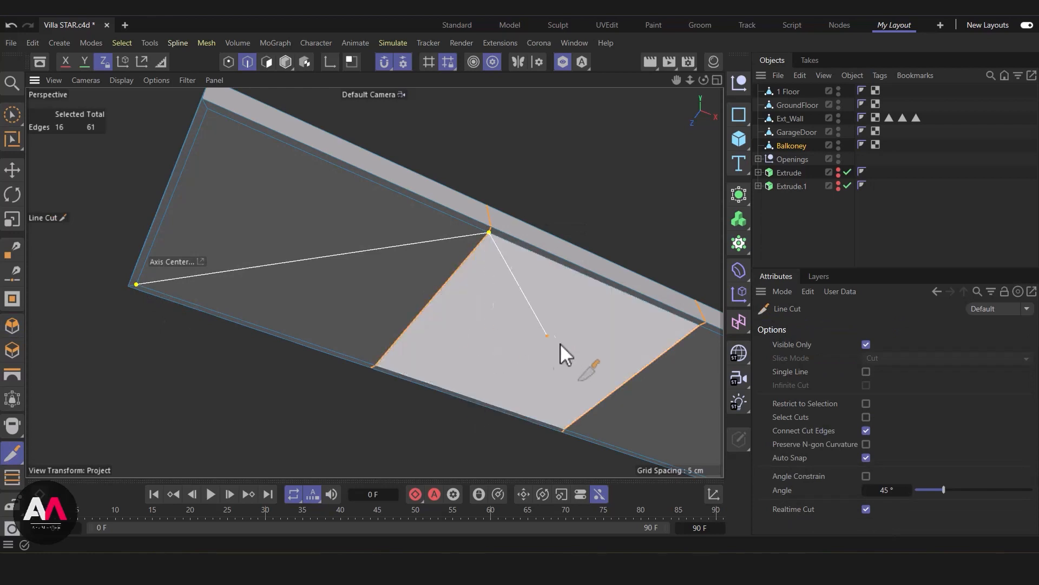
left_click(565, 427)
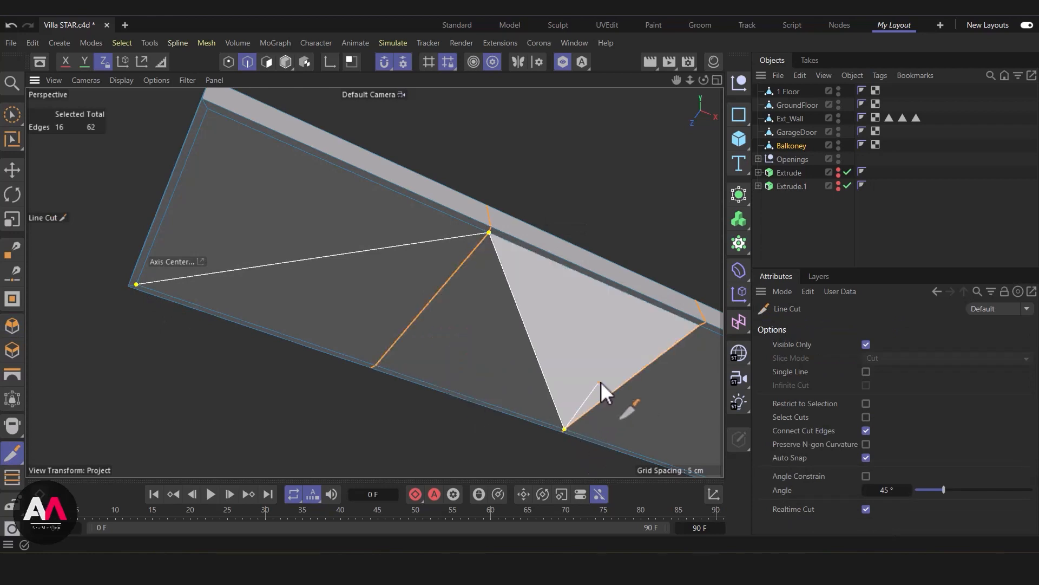
middle_click_drag(522, 320, 402, 259, "alt")
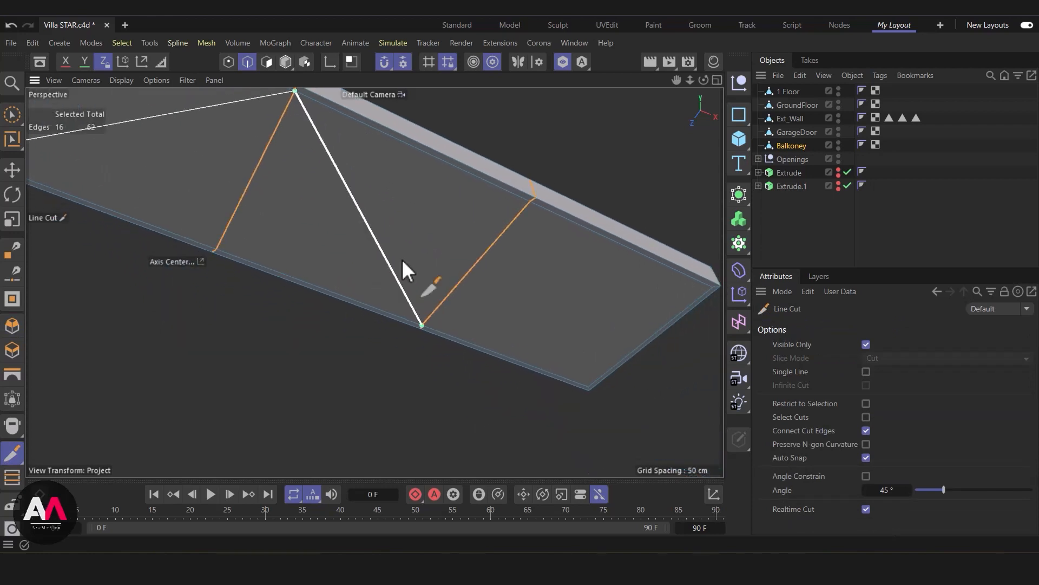
left_click(713, 287)
left_click(423, 326)
Line-cut the opposite diagonals across the three underside panels so that each panel carries an X
left_click(588, 386)
left_click(525, 218)
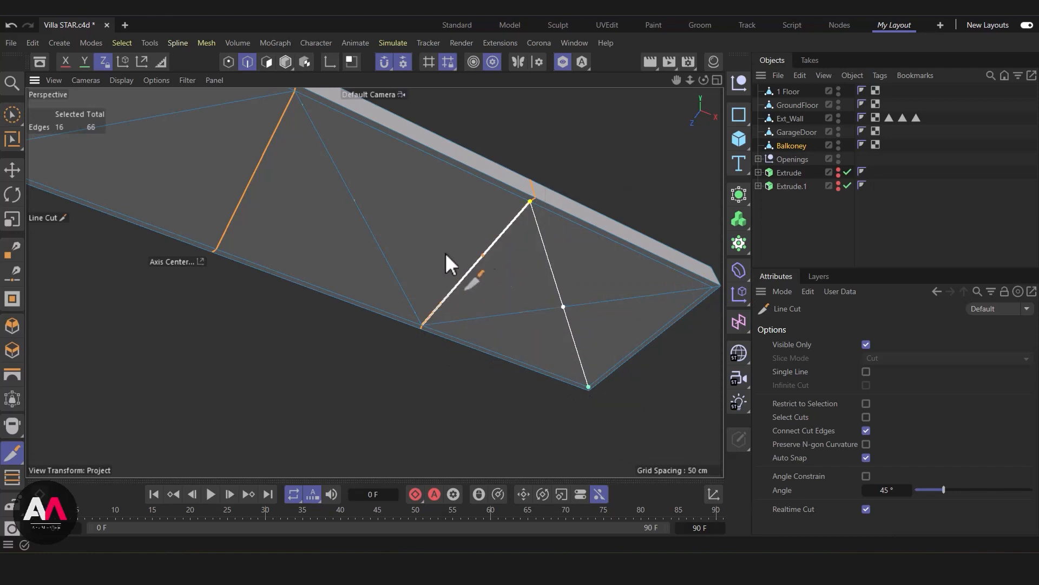
left_click(218, 249)
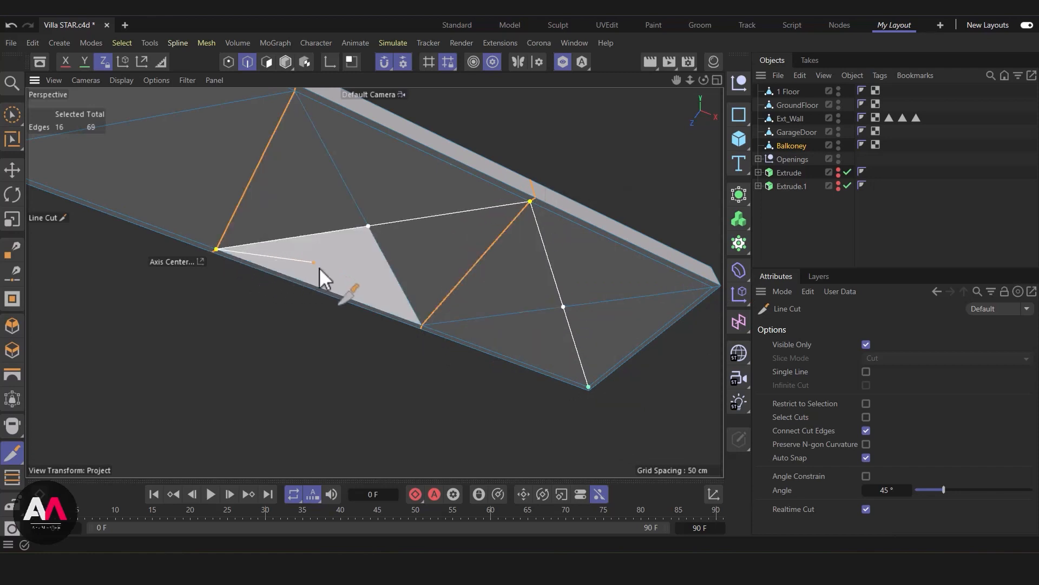
left_click_drag(372, 285, 244, 200, "alt")
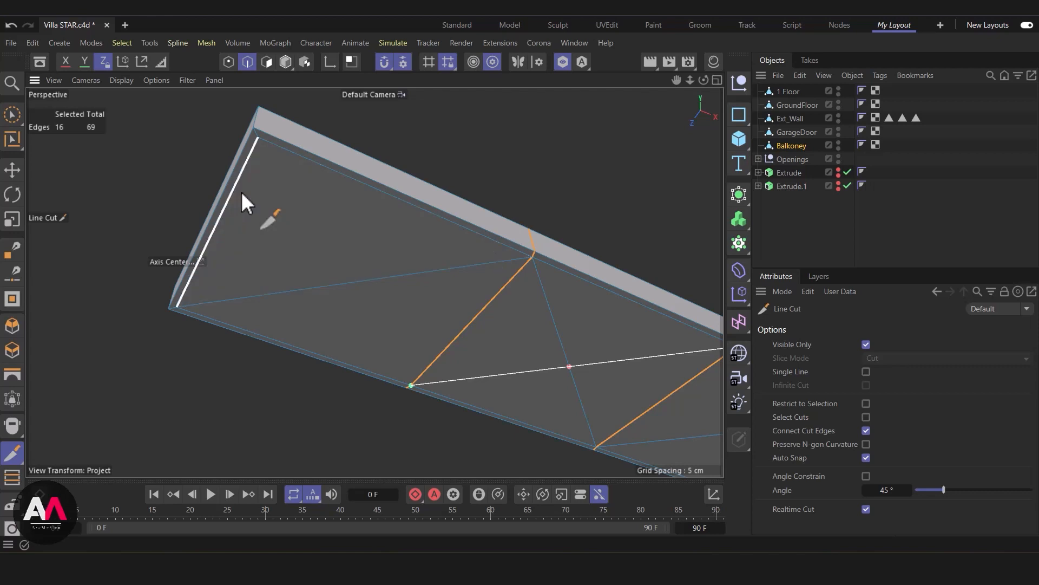
left_click(409, 388)
left_click(259, 136)
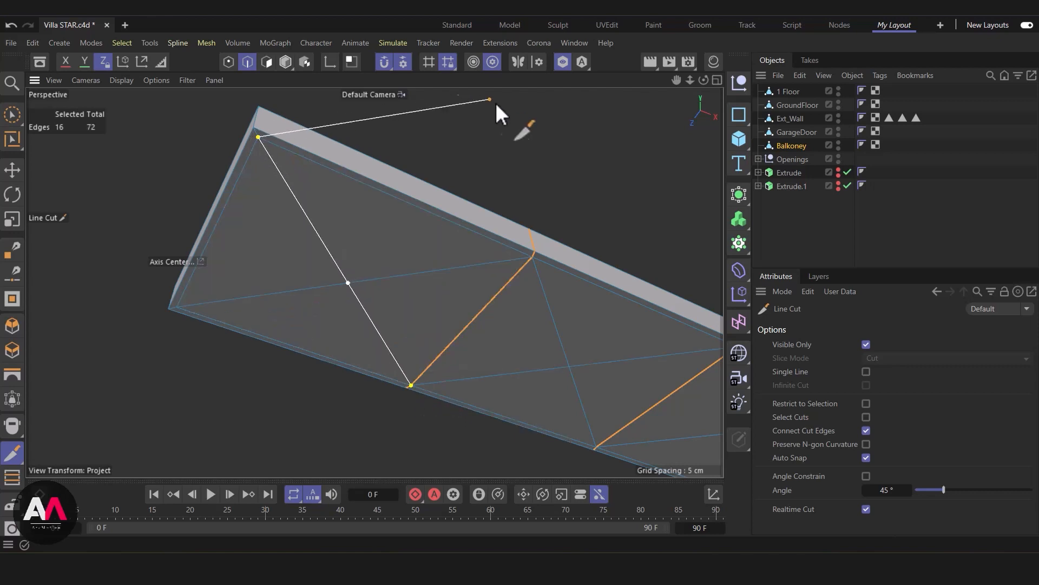
key("Escape")
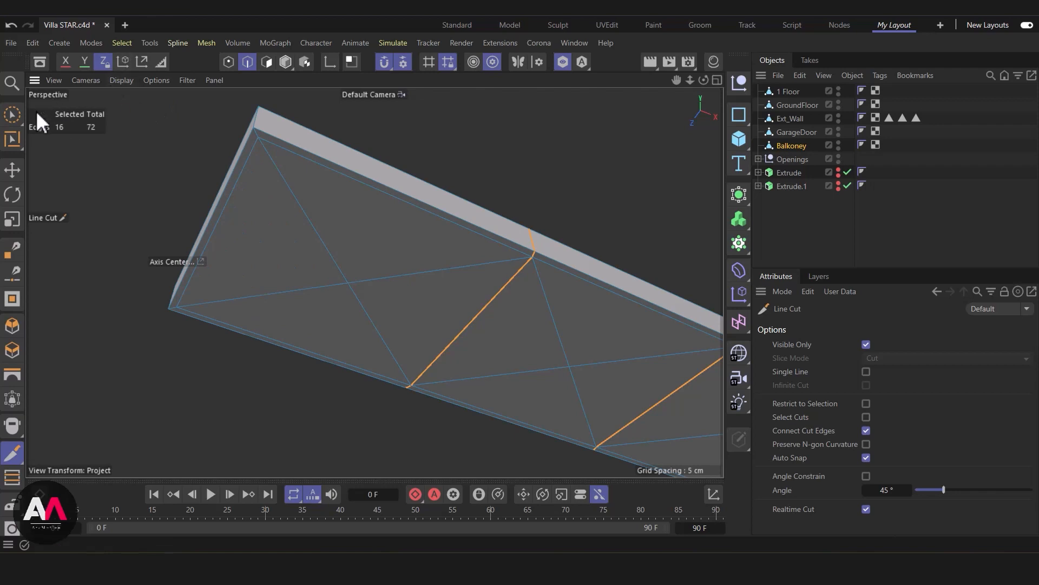
Select the crossing diagonal edges and the two panel-dividing edges on the balcony's underside
left_click(11, 113)
mouse_move(376, 280)
left_mouse_down()
mouse_move(323, 293)
mouse_move(493, 367)
left_mouse_up()
left_click_drag(570, 375, 664, 439)
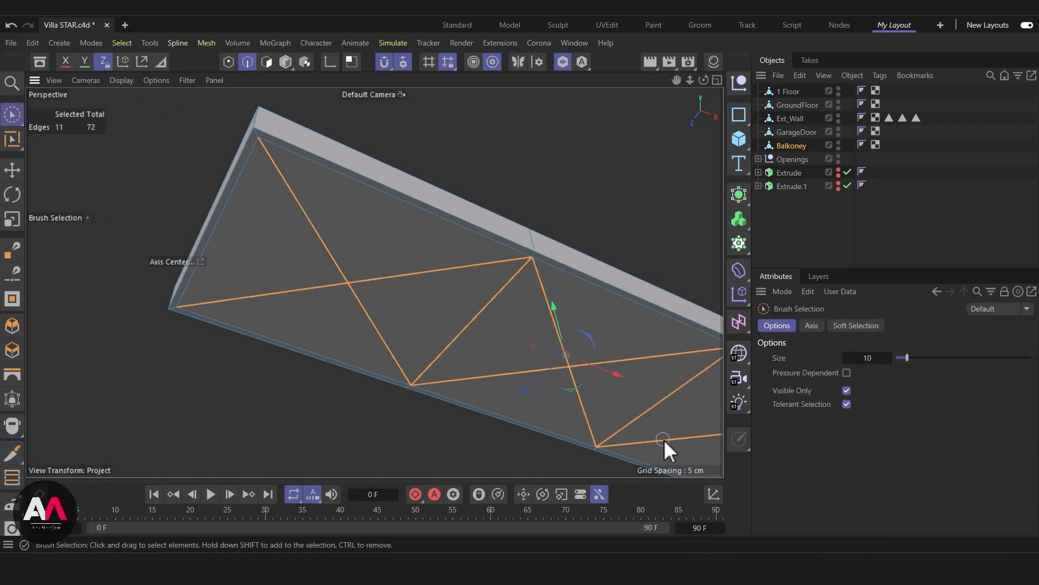
middle_click_drag(523, 347, 295, 239)
left_click_drag(563, 356, 526, 336, "shift")
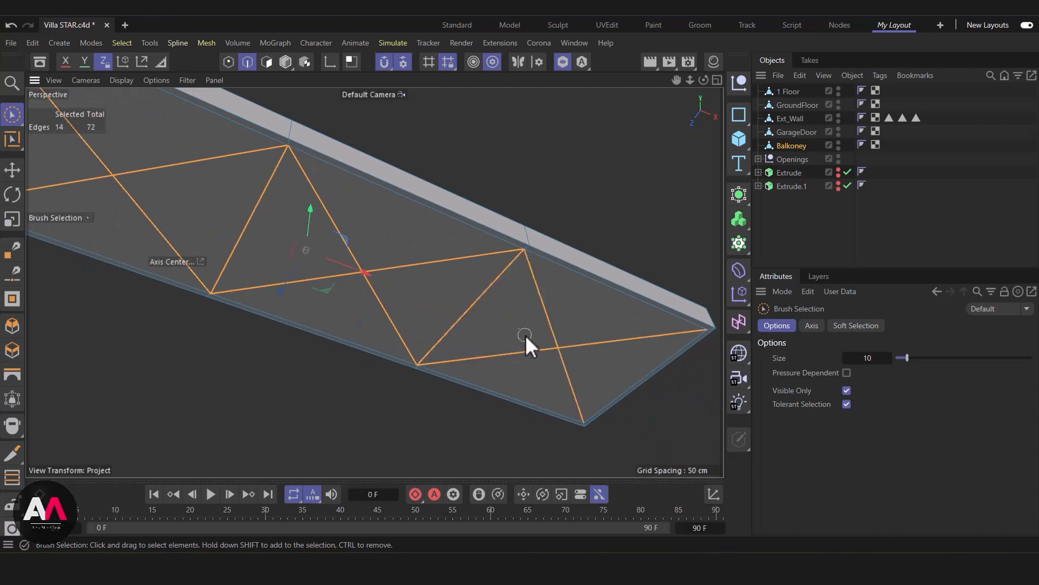
left_click_drag(510, 279, 430, 288, "alt")
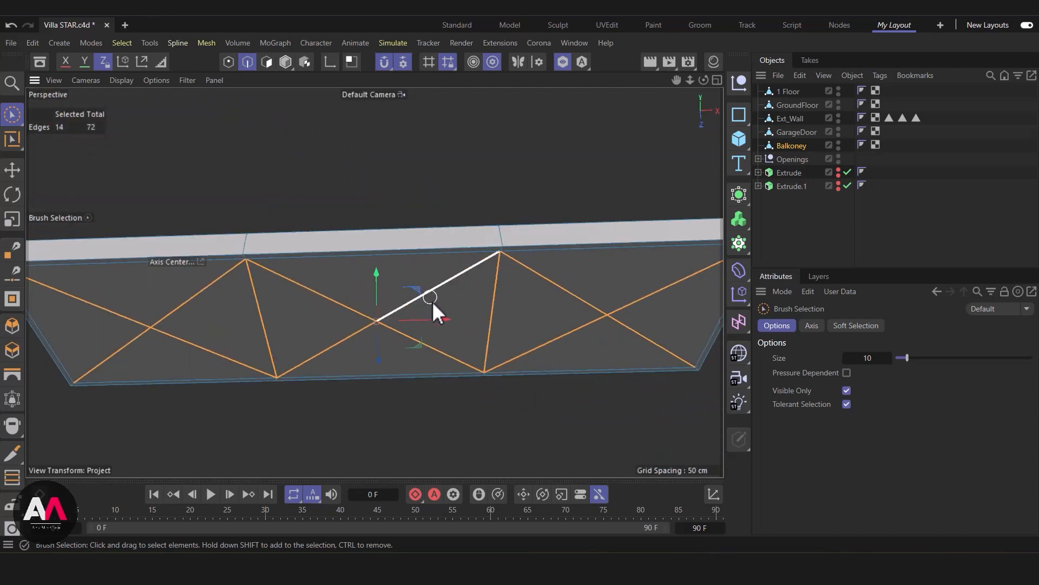
Bevel the selected underside edges into flat strips with a 4 cm offset
scroll(499, 344, "up", 2)
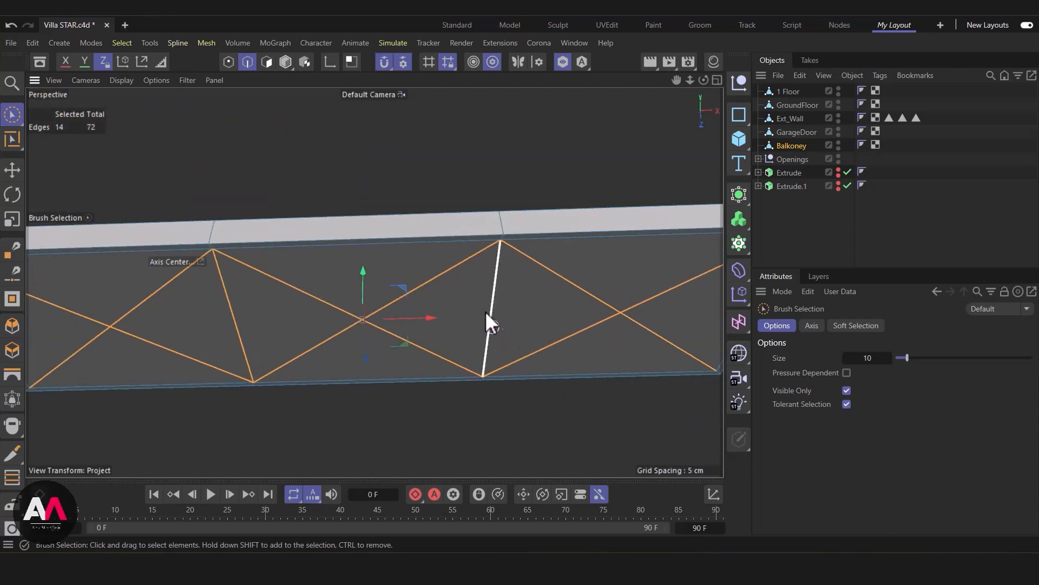
right_click(479, 299)
left_click(523, 99)
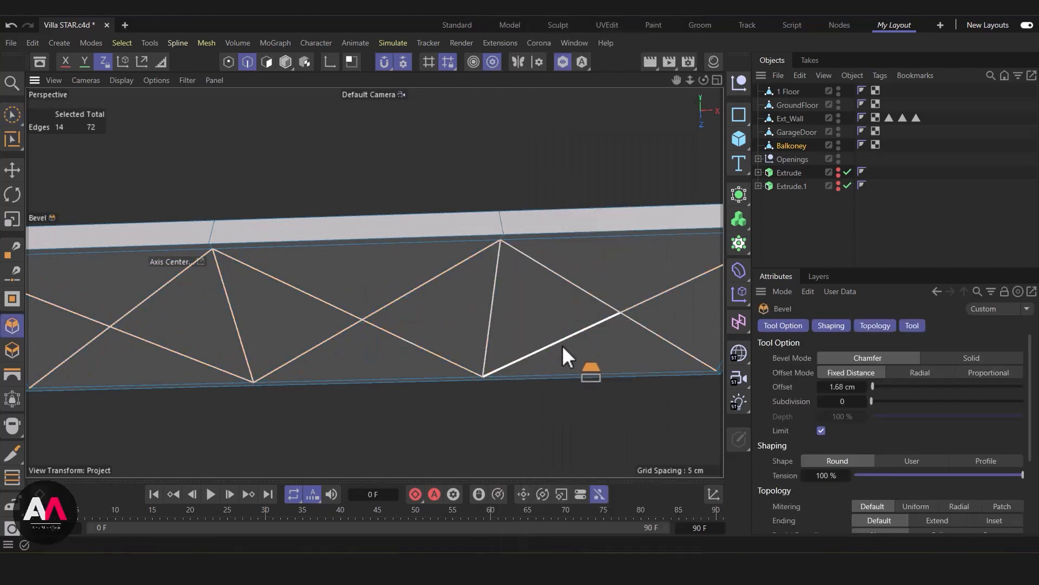
scroll(545, 272, "up", 3)
left_click_drag(542, 294, 602, 293)
left_click(839, 387)
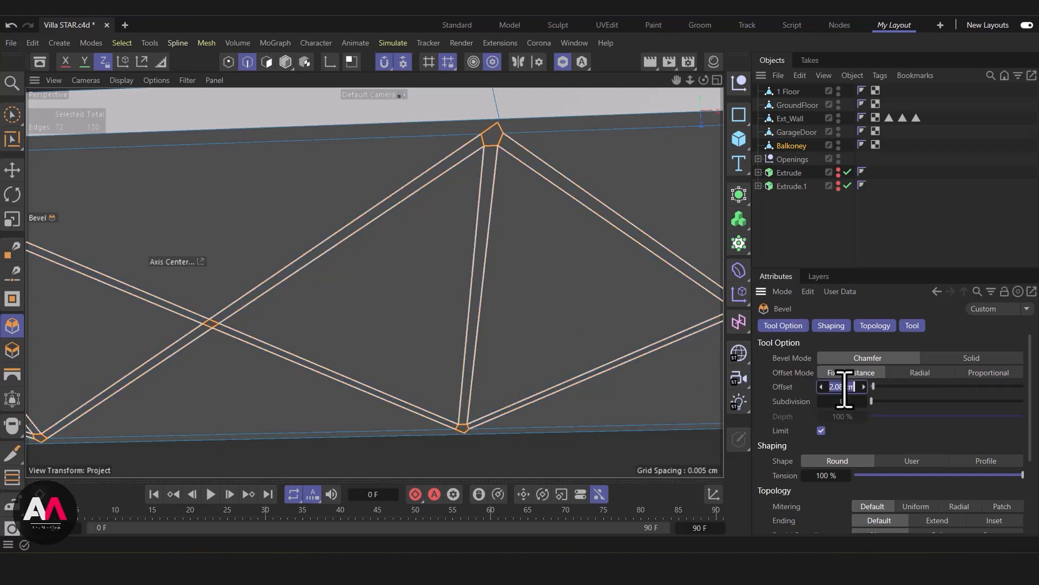
key("Return")
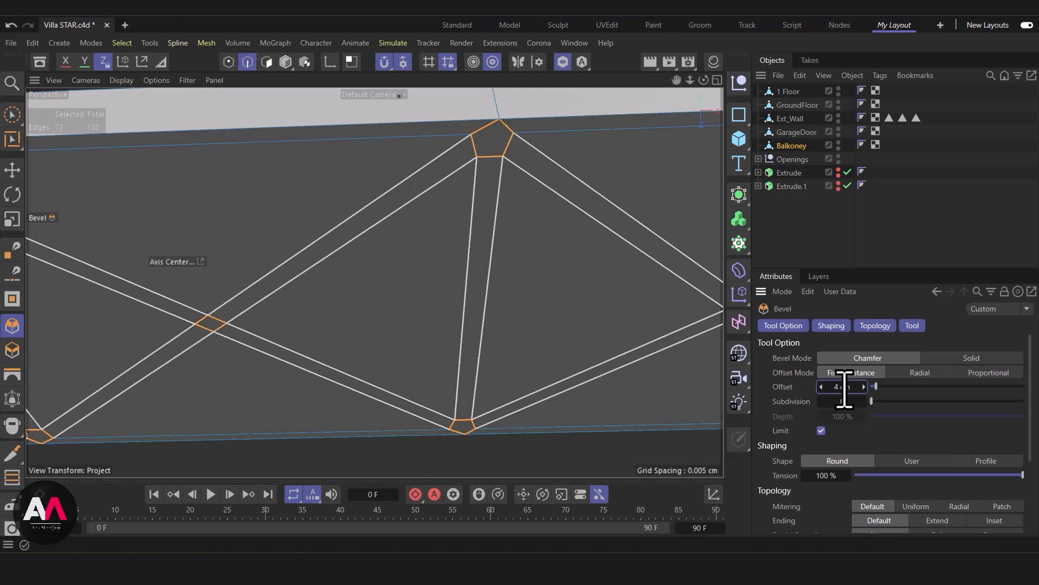
scroll(514, 286, "down", 6)
mouse_move(429, 326)
left_mouse_down("alt")
mouse_move(476, 323)
mouse_move(464, 356)
mouse_move(424, 325)
left_mouse_up("alt")
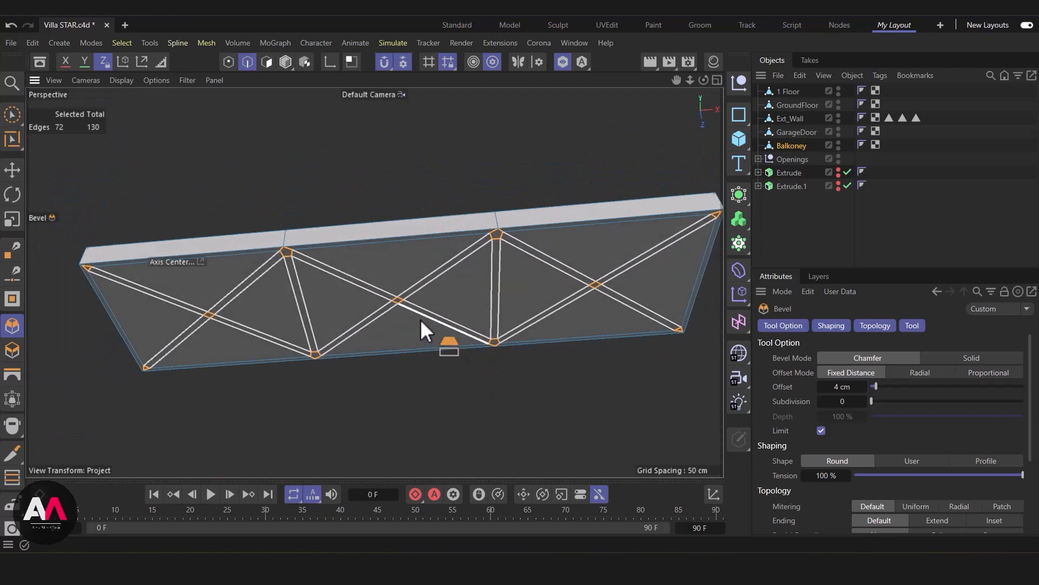
middle_click_drag(277, 317, 338, 324, "alt")
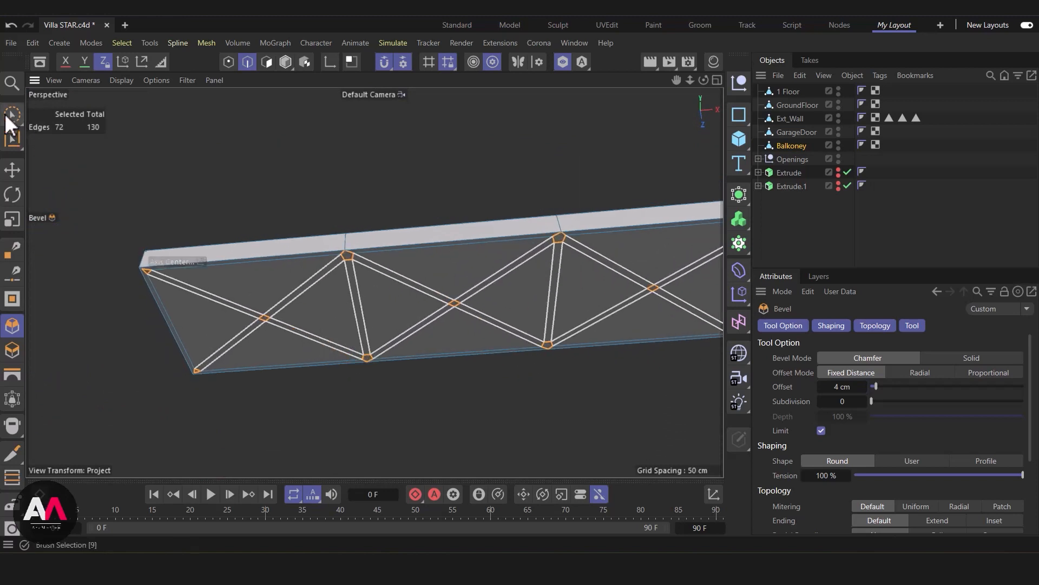
Set the bevel offset of the underside strips to 3 cm
left_click(844, 386)
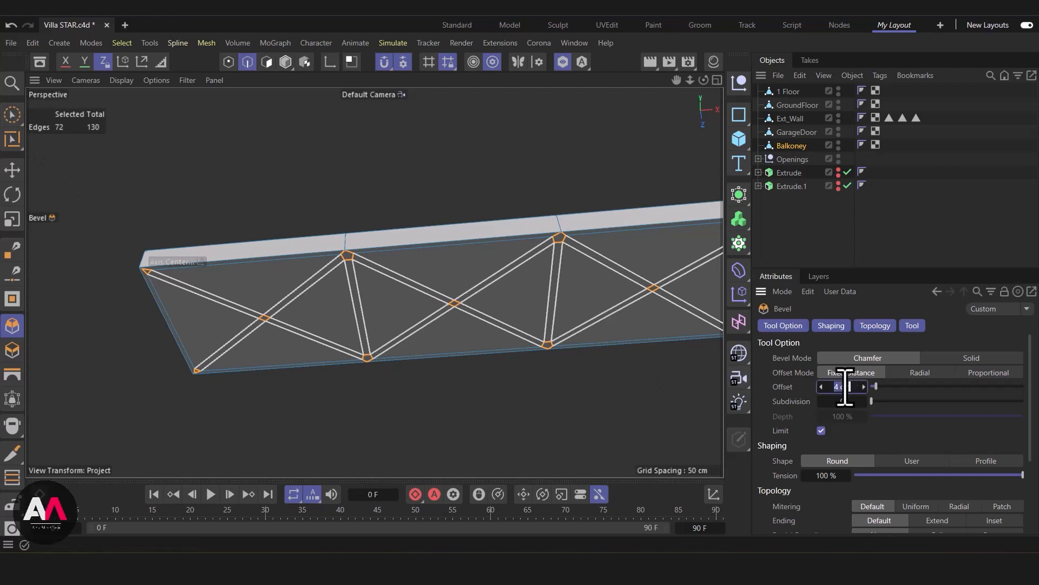
type("3")
key("Return")
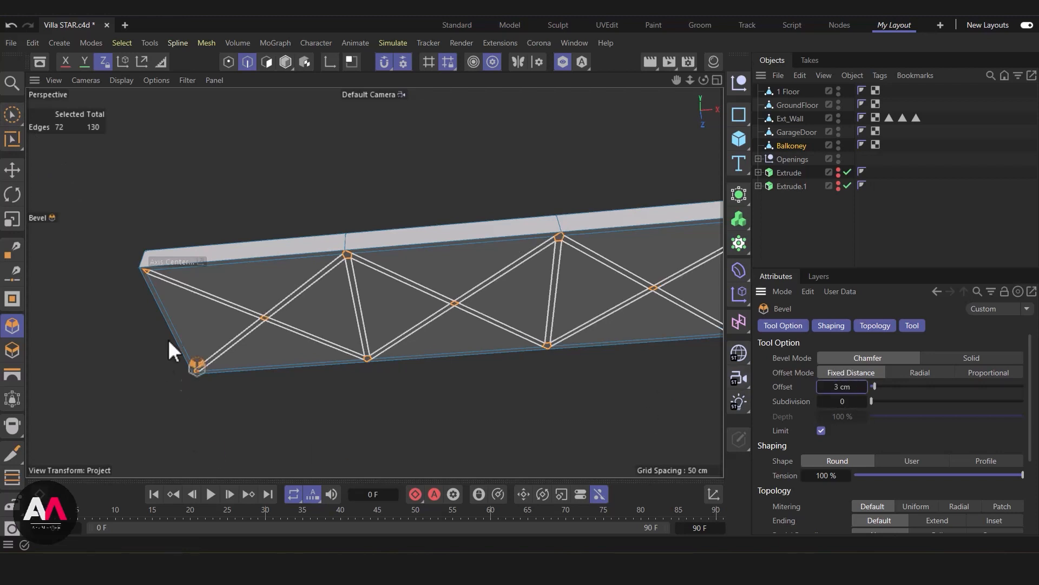
Extrude the twelve triangular polygons between the beveled strips on the balcony's underside
left_click(11, 114)
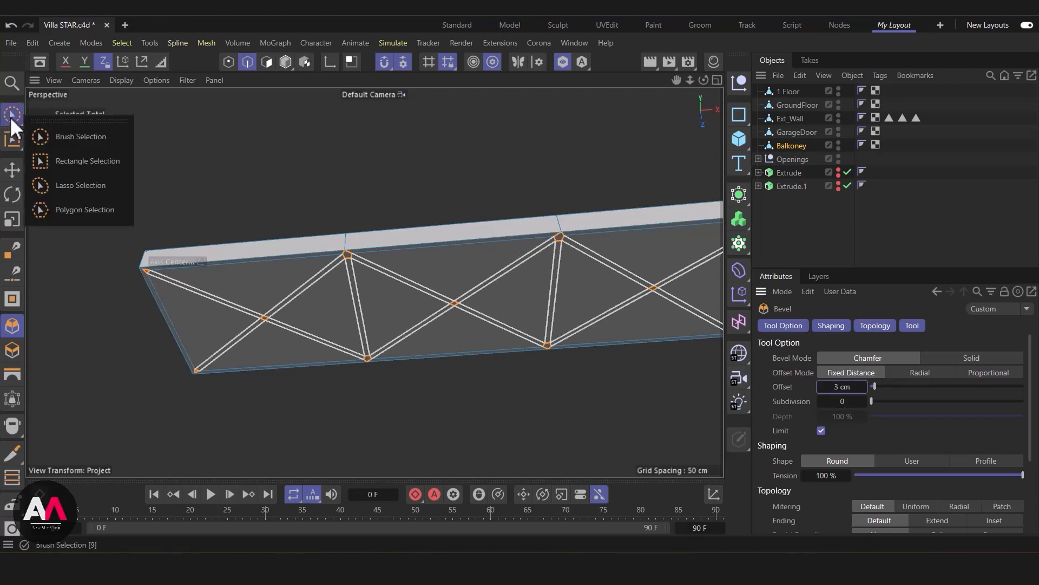
left_click(266, 61)
left_click_drag(445, 298, 295, 311, "alt")
key("d")
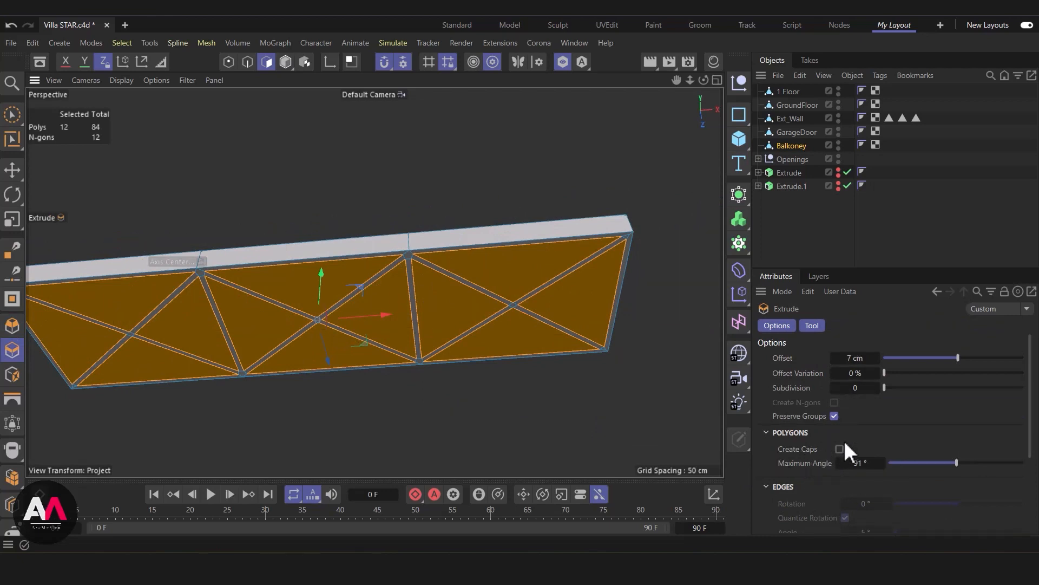
left_click_drag(393, 436, 426, 315, "alt")
scroll(425, 315, "up", 3)
left_click_drag(461, 418, 403, 418)
left_click_drag(369, 297, 473, 288, "alt")
right_click_drag(473, 288, 409, 340, "alt")
left_click_drag(409, 340, 428, 441, "alt")
left_click(9, 120)
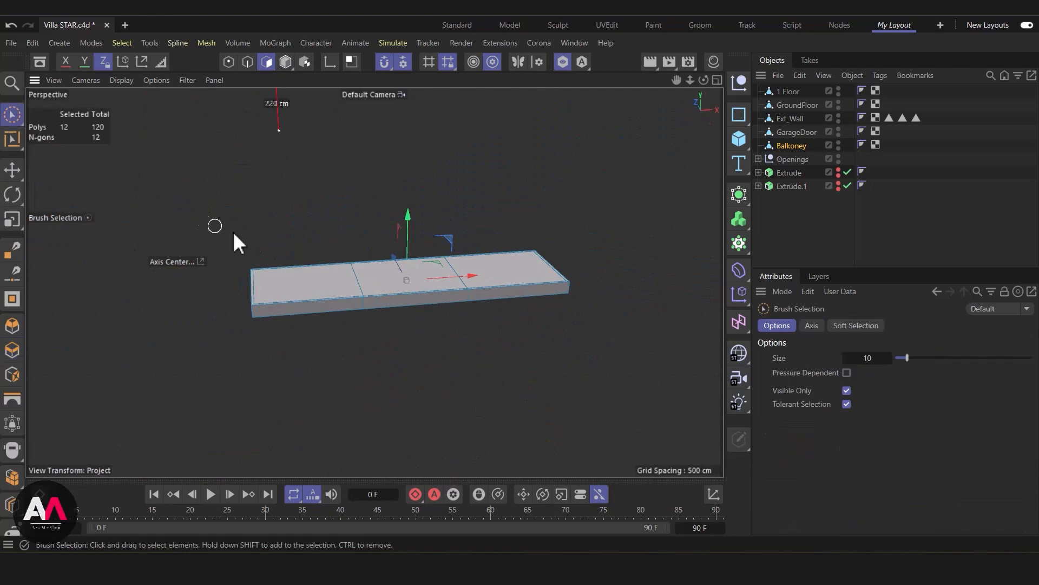
Select the three inset edges along the balcony slab's front and the one at its open end, and show the whole building again
left_click_drag(380, 213, 425, 244, "alt")
right_click_drag(495, 217, 629, 205, "alt")
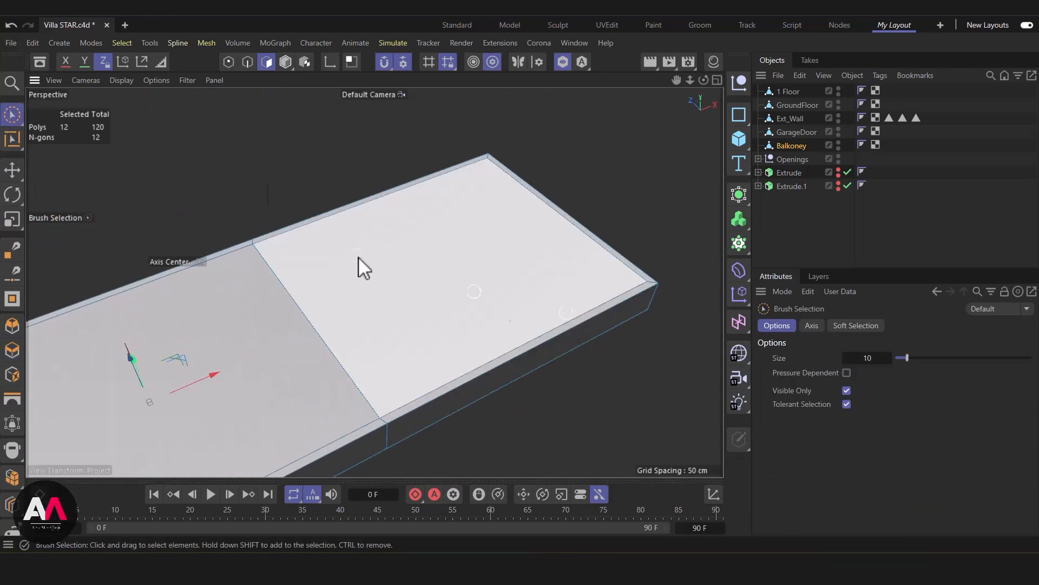
left_click(248, 61)
right_click_drag(585, 341, 615, 301, "alt")
left_click(566, 300)
right_click_drag(664, 174, 620, 238, "alt")
right_click_drag(362, 344, 404, 327, "alt")
left_click(408, 341, "shift")
right_click_drag(558, 226, 348, 352, "alt")
left_click(276, 378, "shift")
scroll(245, 354, "up", 5)
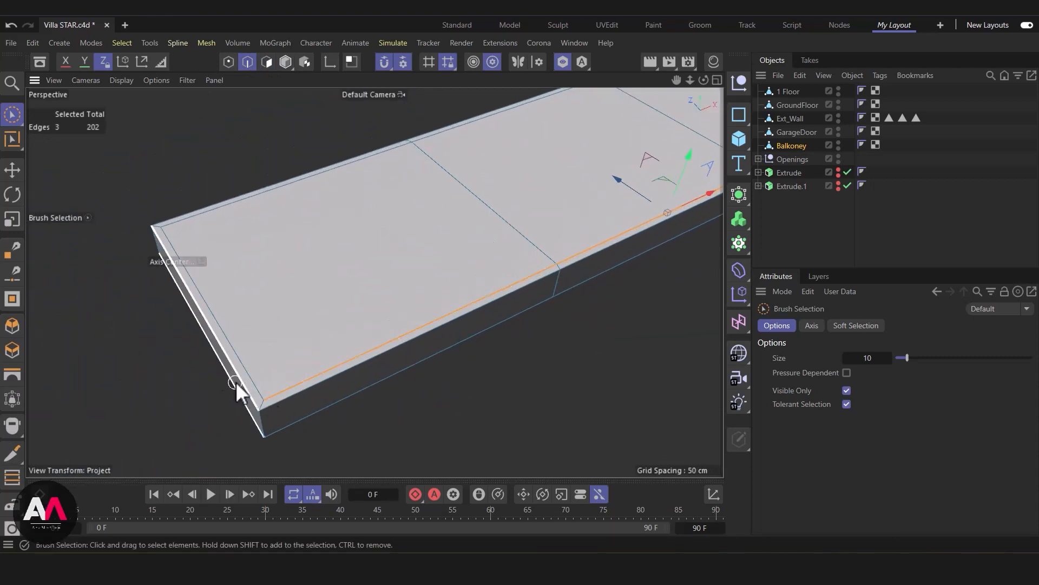
left_click(254, 370, "shift")
scroll(326, 370, "down", 8)
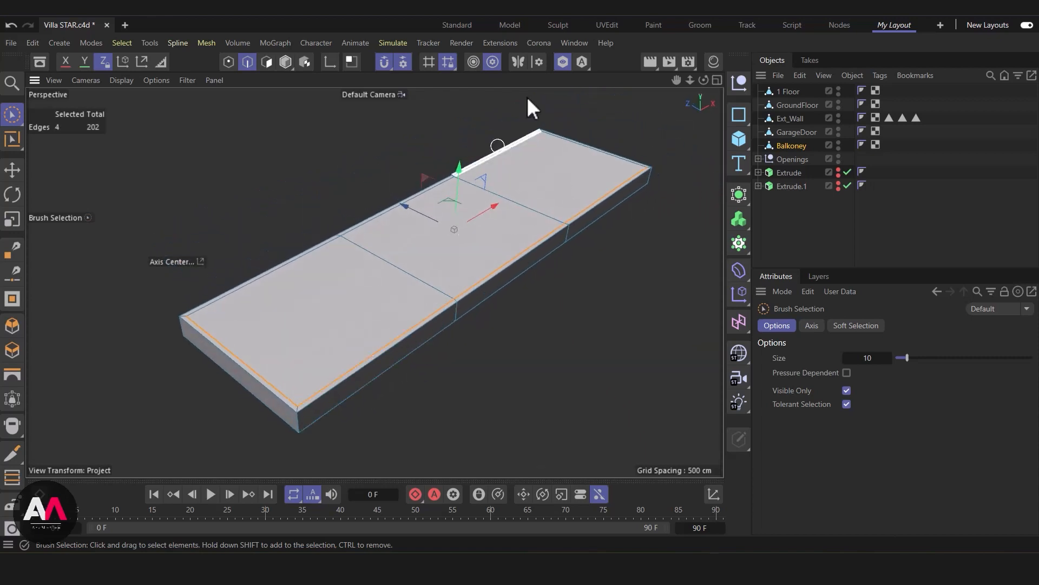
left_click(564, 61)
Convert the selected edges to a spline and move it out of the Balkoney object to the top level of the hierarchy
left_click_drag(496, 420, 452, 327, "alt")
right_click(399, 280)
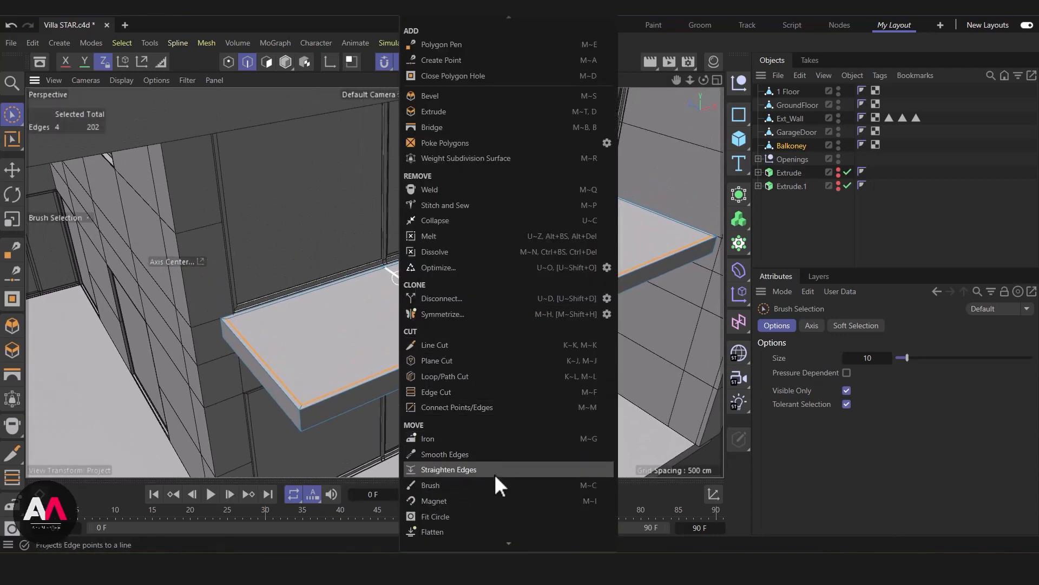
scroll(495, 469, "down", 3)
left_click(433, 468)
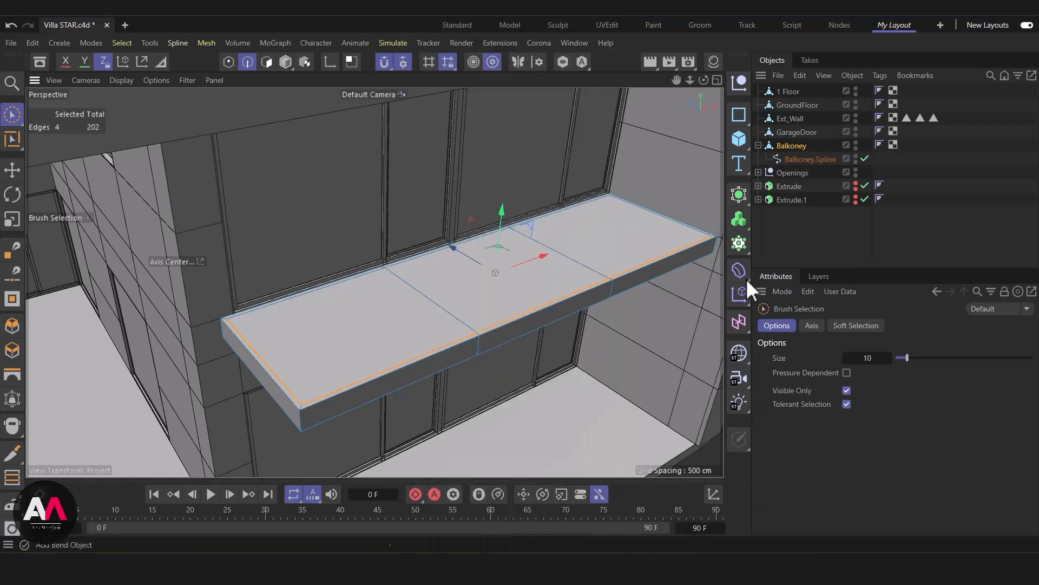
left_click_drag(811, 157, 800, 87)
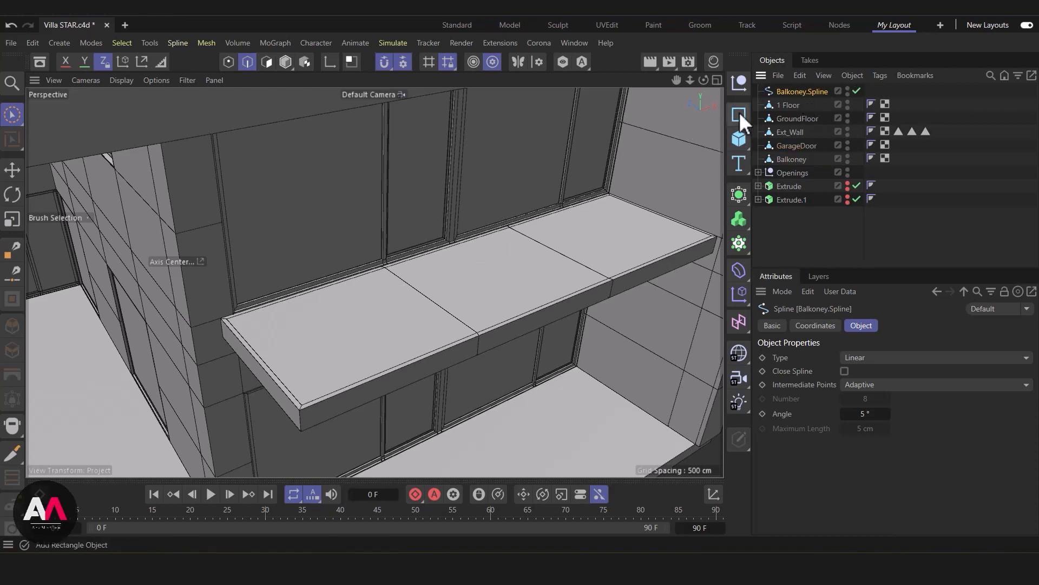
Add a rectangle spline as the railing profile, set its width to 1 cm and edit its height
left_click_drag(739, 111, 792, 183)
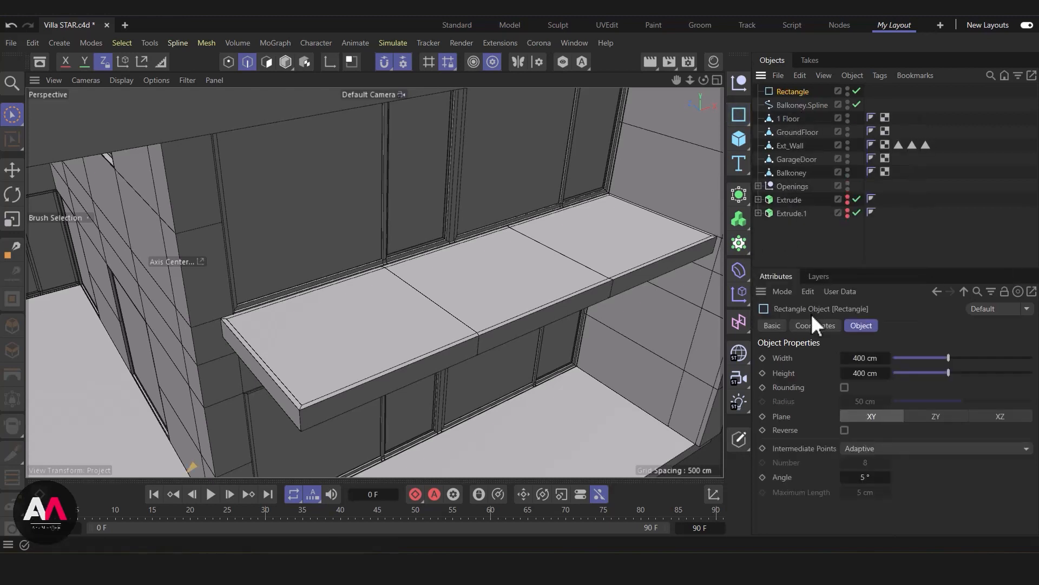
left_click(865, 358)
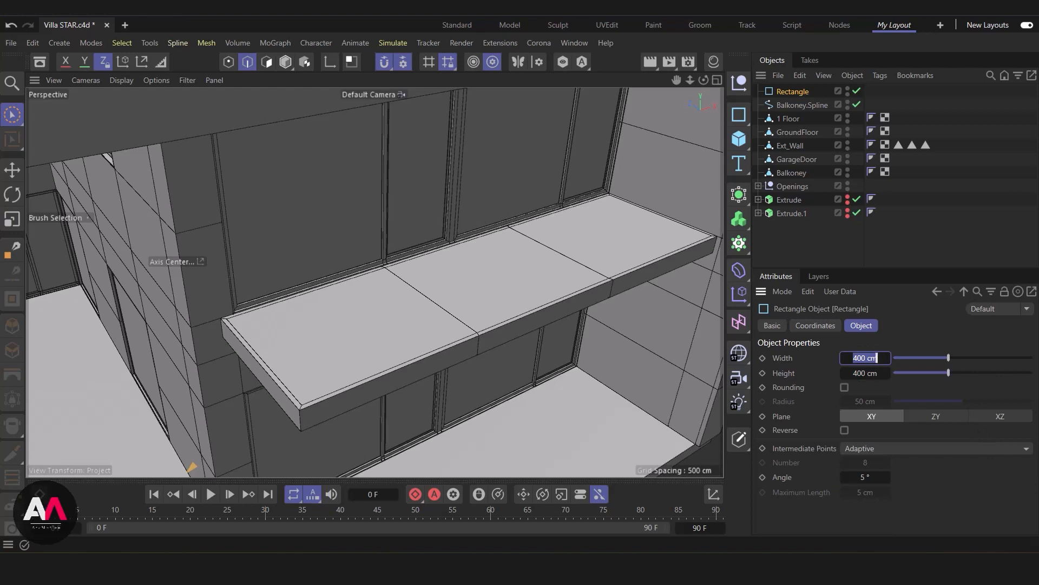
type("1")
left_click(862, 373)
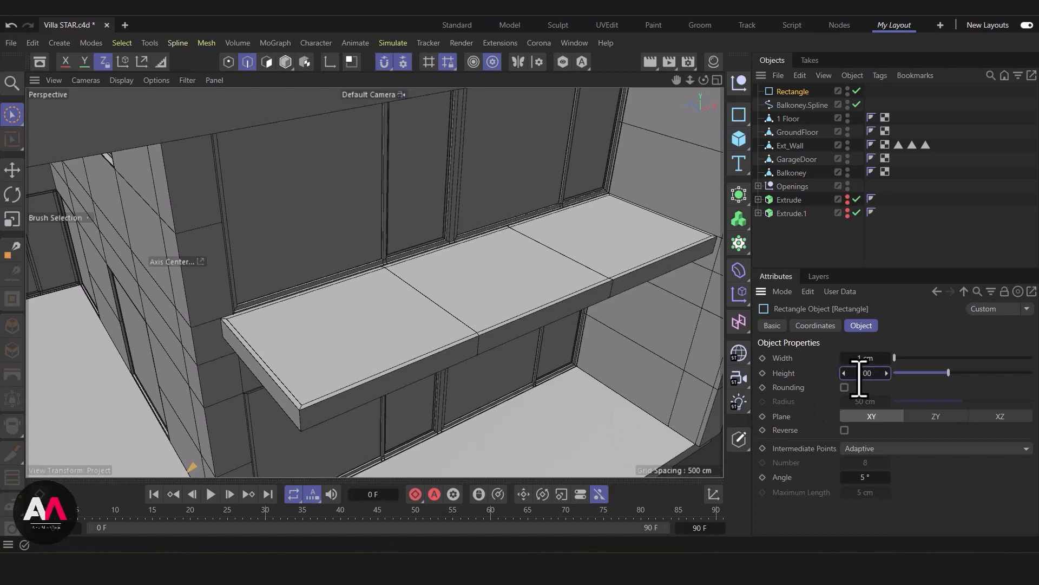
Create a Sweep and nest the rectangle and Balkoney.Spline inside it to form the balcony railing
left_click(740, 195)
left_click(890, 270)
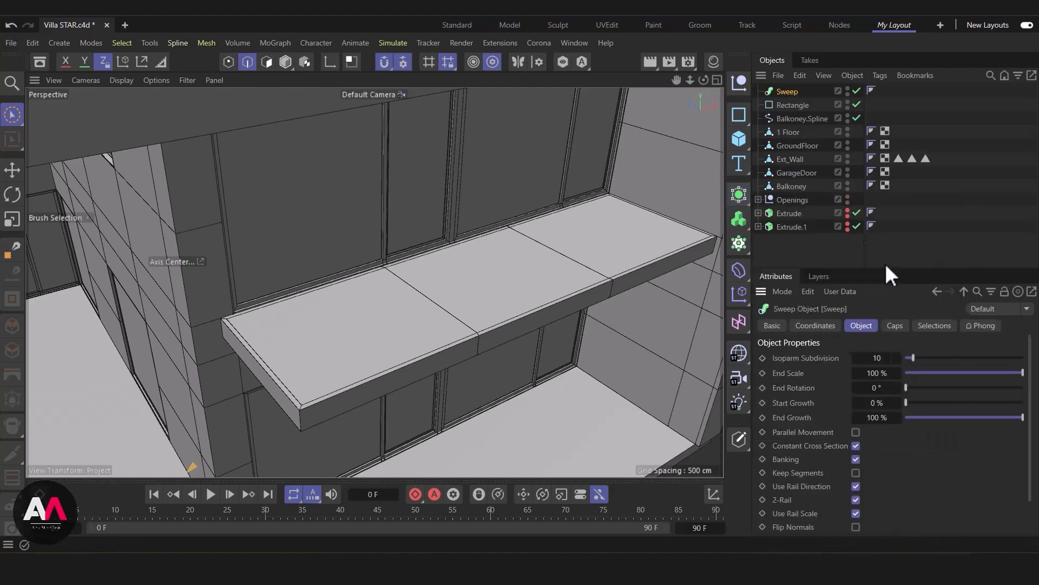
left_click(813, 110)
left_click(788, 121, "shift")
left_click_drag(791, 104, 785, 90)
left_click_drag(350, 384, 434, 292, "alt")
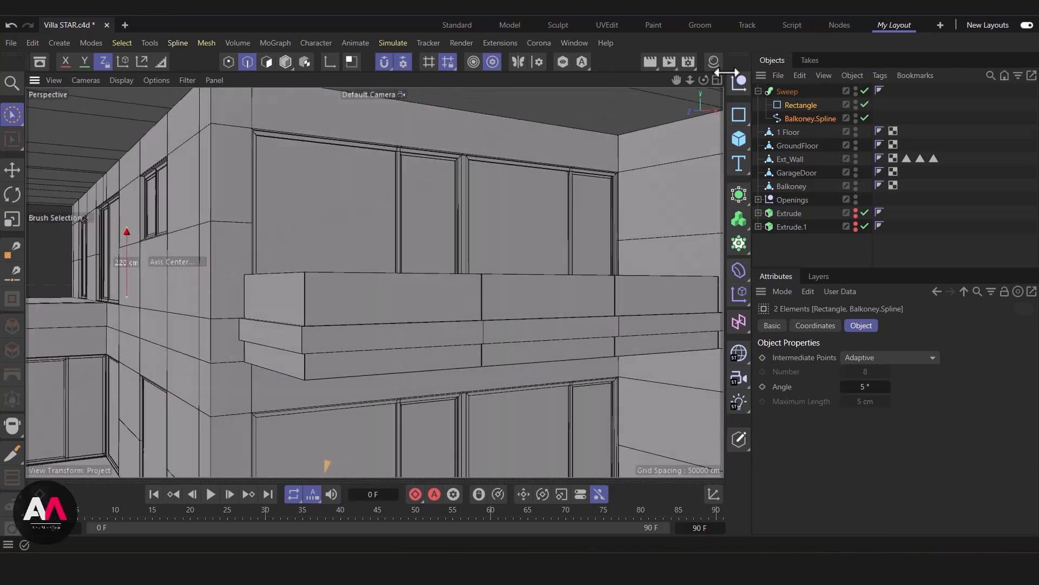
Center the axis of Balkoney.Spline on all of its points with Axis Center
left_click(798, 120)
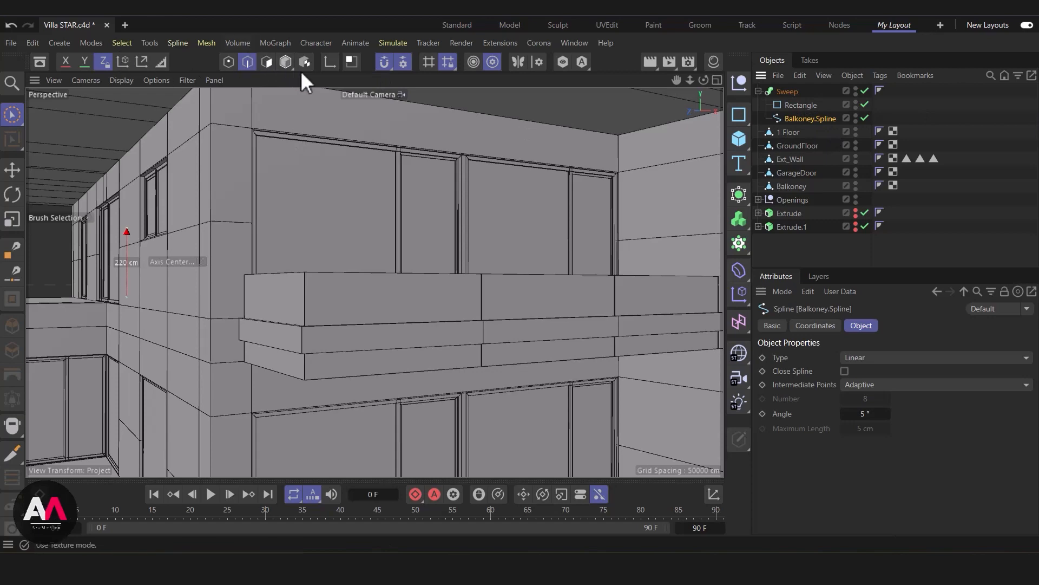
left_click(284, 61)
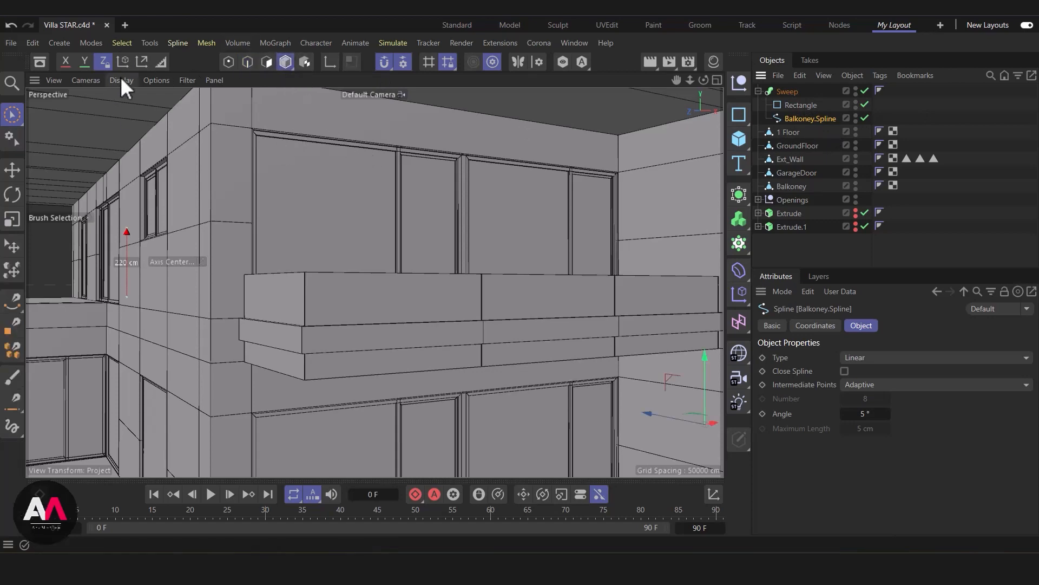
scroll(409, 251, "down", 3)
left_click_drag(409, 251, 687, 395, "alt")
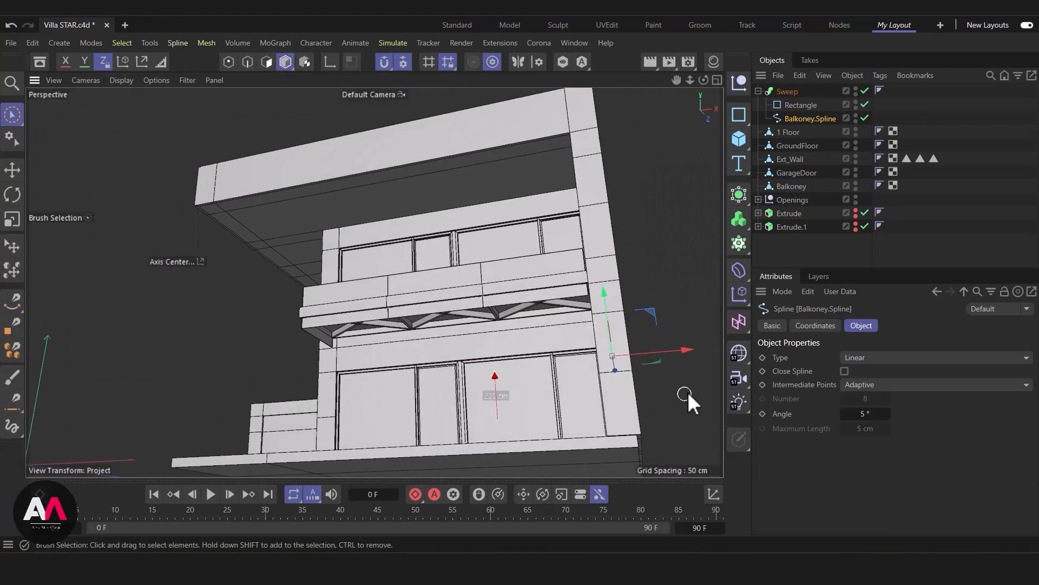
left_click_drag(602, 327, 564, 276, "alt")
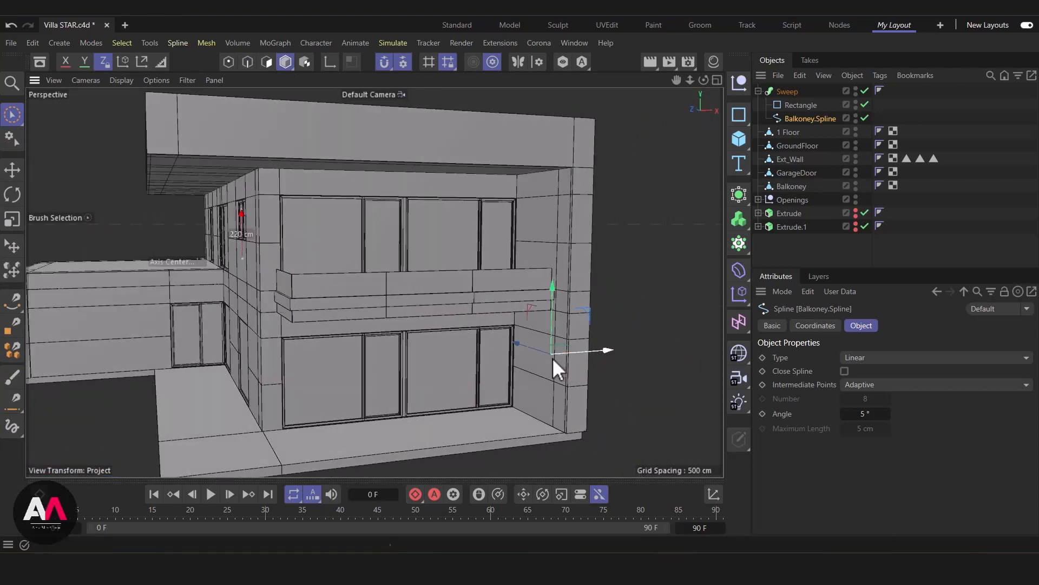
left_click(143, 67)
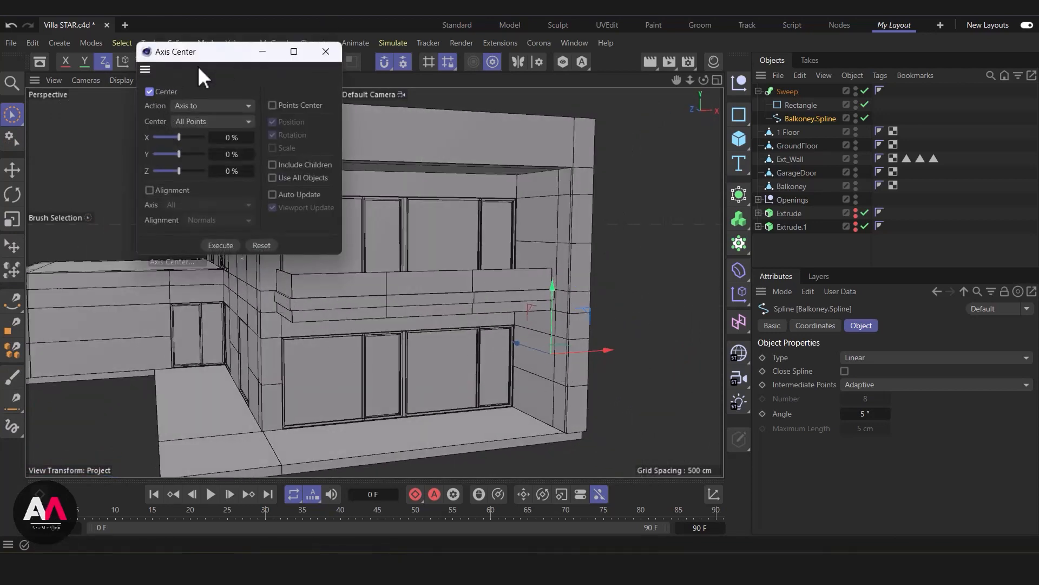
left_click(221, 246)
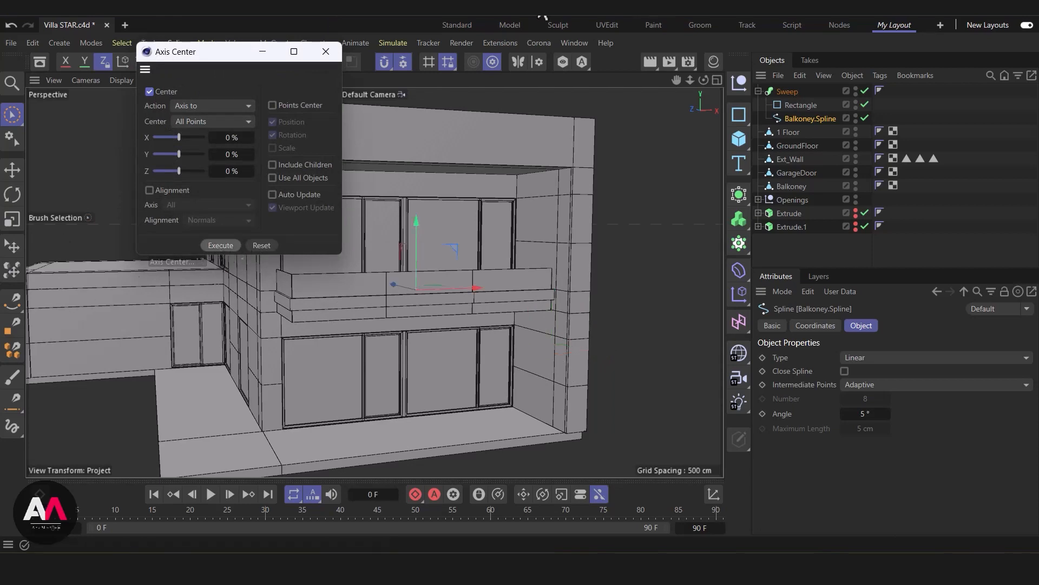
left_click(325, 52)
Move Balkoney.Spline vertically upward so the railing stands on top of the balcony slab
scroll(279, 286, "up", 3)
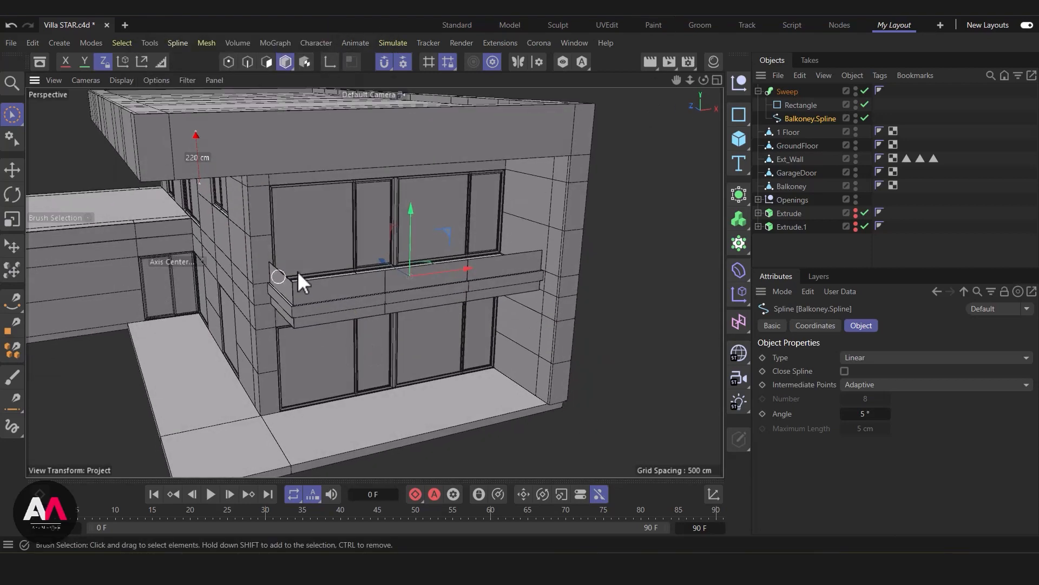
scroll(441, 297, "up", 4)
left_click_drag(441, 298, 511, 289, "alt")
middle_click_drag(511, 290, 495, 294, "alt")
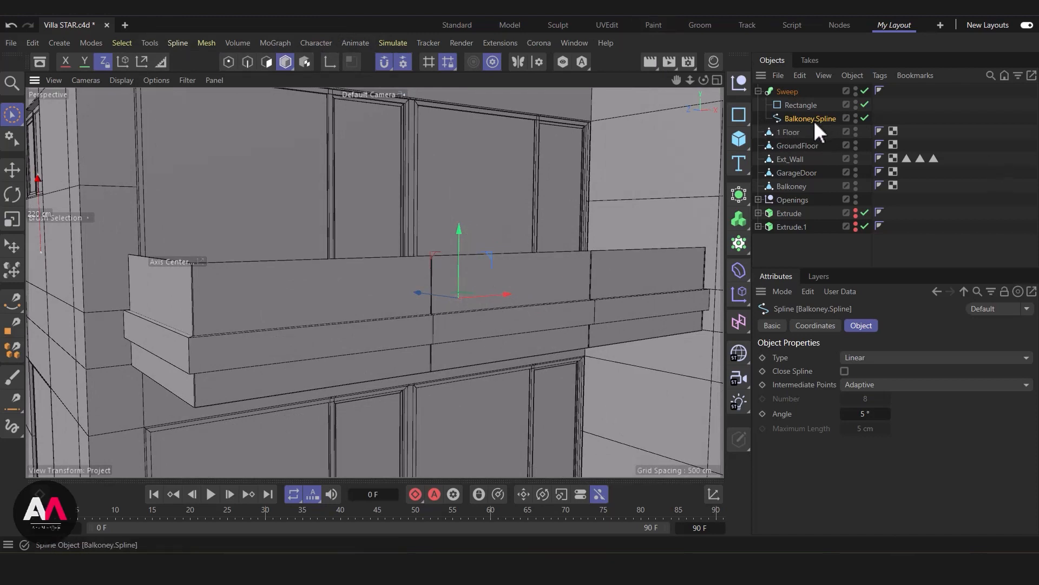
left_click_drag(457, 255, 480, 207)
right_click_drag(255, 281, 241, 294, "alt")
mouse_move(242, 295)
left_mouse_down("alt")
mouse_move(315, 271)
mouse_move(367, 238)
mouse_move(385, 359)
mouse_move(465, 324)
mouse_move(451, 331)
mouse_move(272, 246)
left_mouse_up("alt")
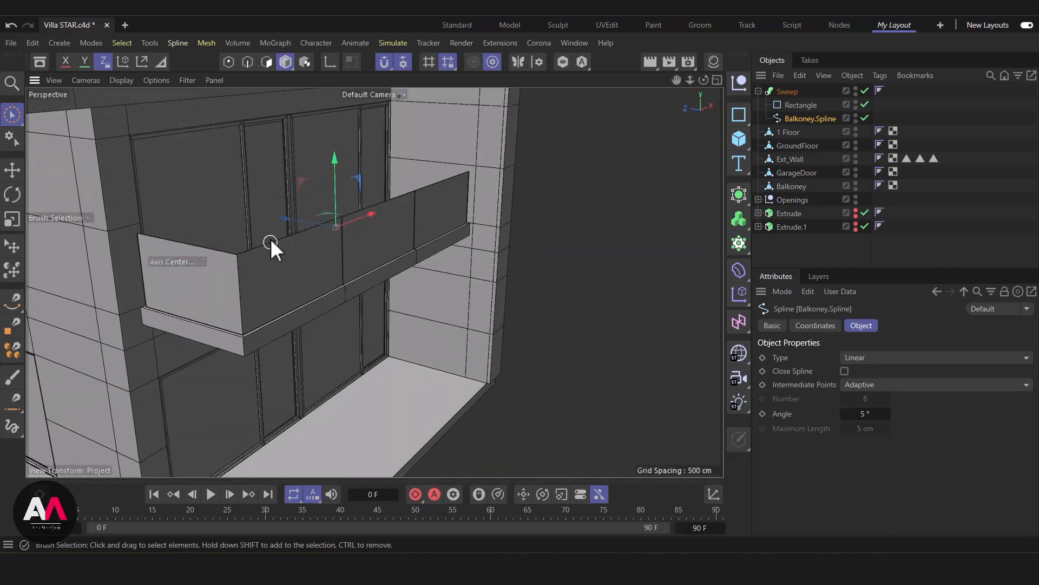
right_click_drag(271, 246, 318, 233, "alt")
left_click_drag(320, 234, 334, 290, "alt")
Create a polygon copy of the Sweep with Current State to Object, and put the hidden original at the end of the hierarchy
left_click(786, 90)
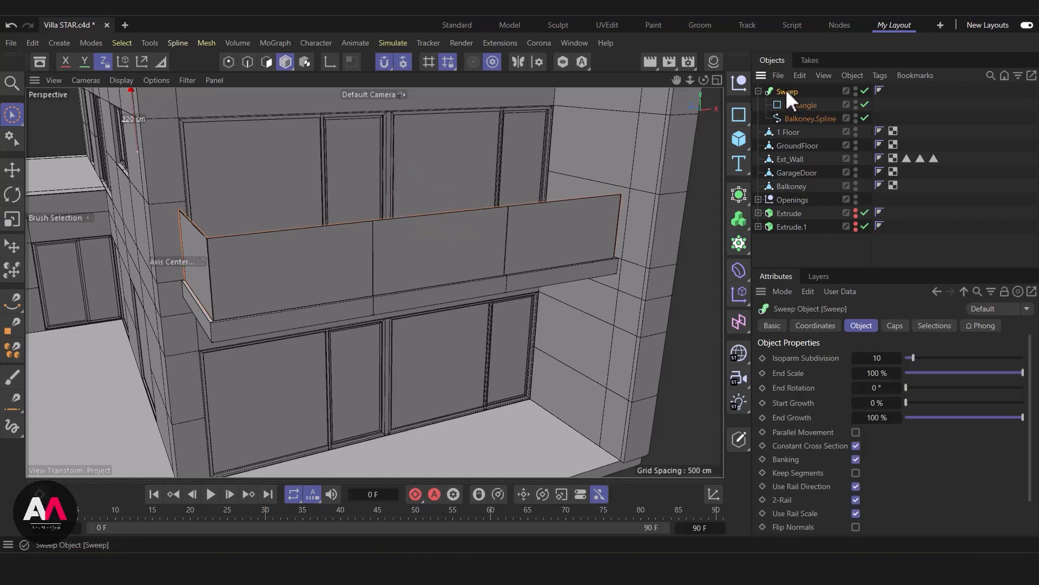
right_click(785, 89)
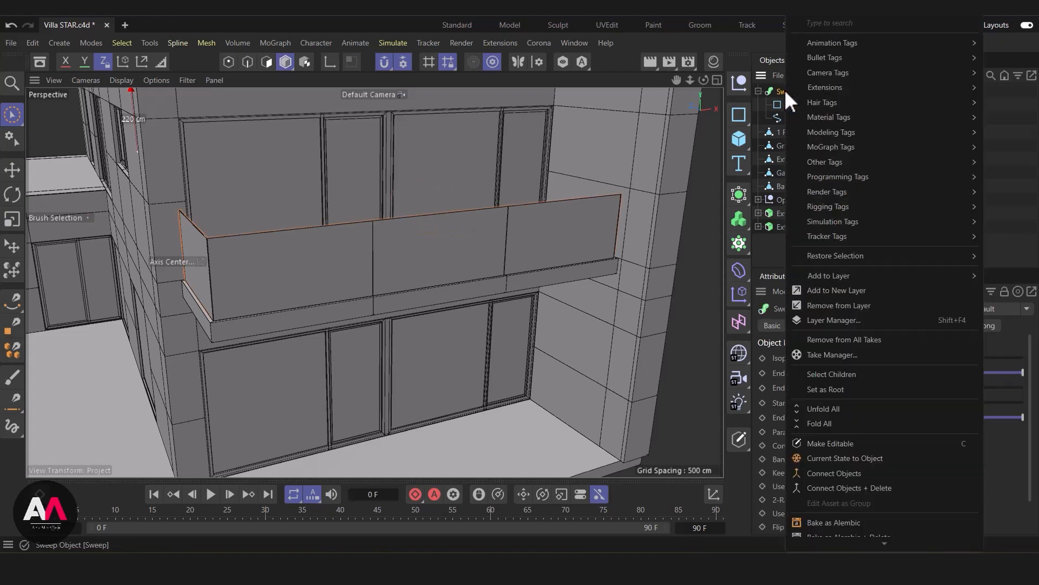
left_click(866, 457)
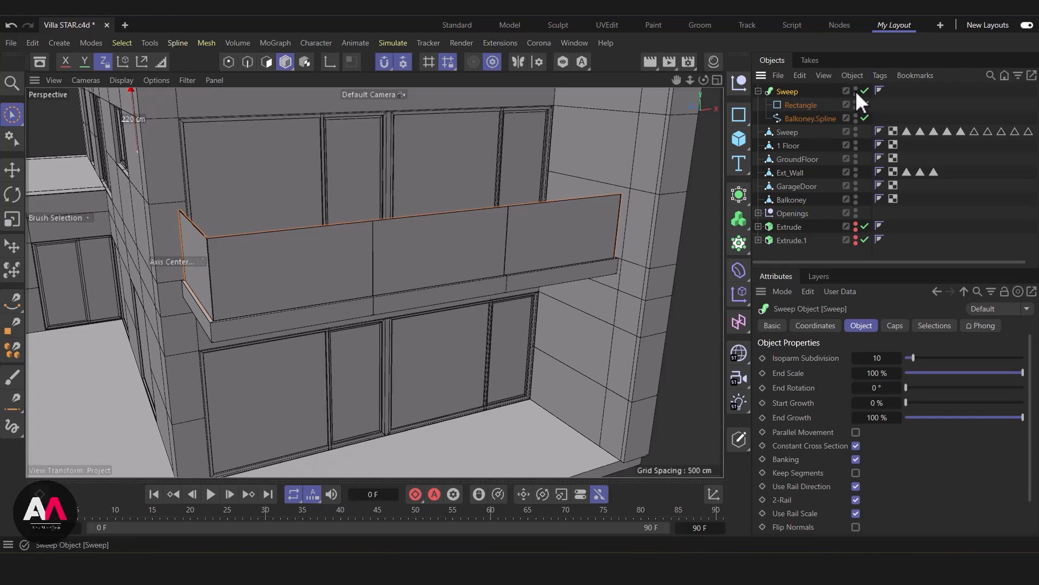
left_click(758, 91)
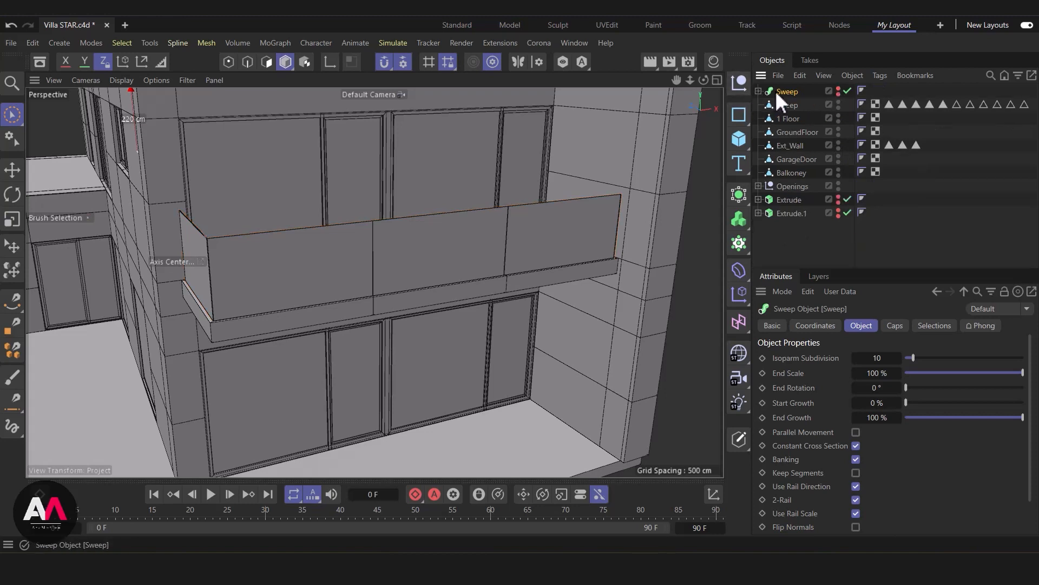
left_click_drag(938, 250, 809, 221)
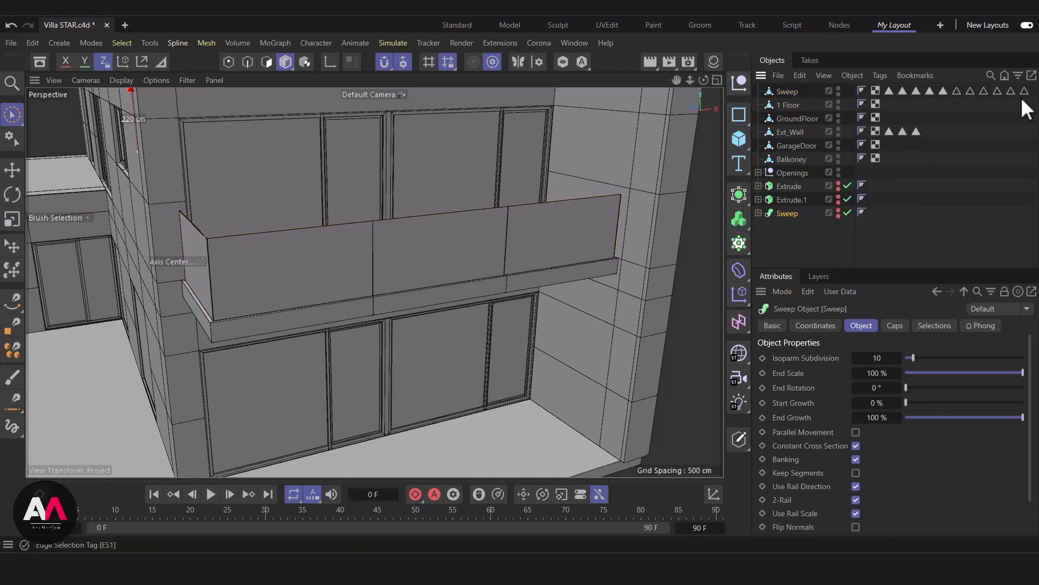
Delete all polygon and edge selection tags from the railing's polygon copy
left_click(890, 92)
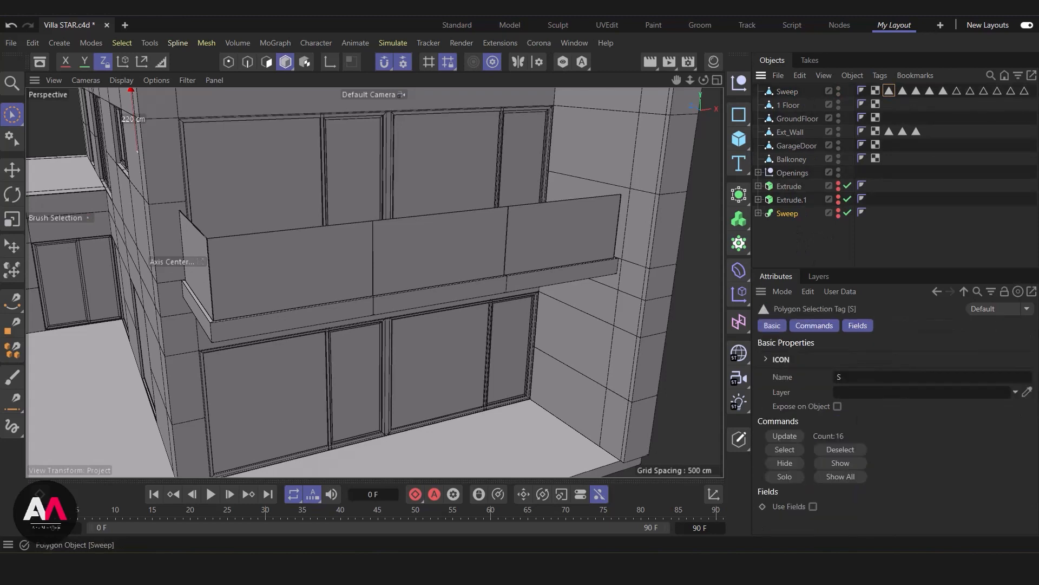
left_click(1027, 92, "shift")
key("Delete")
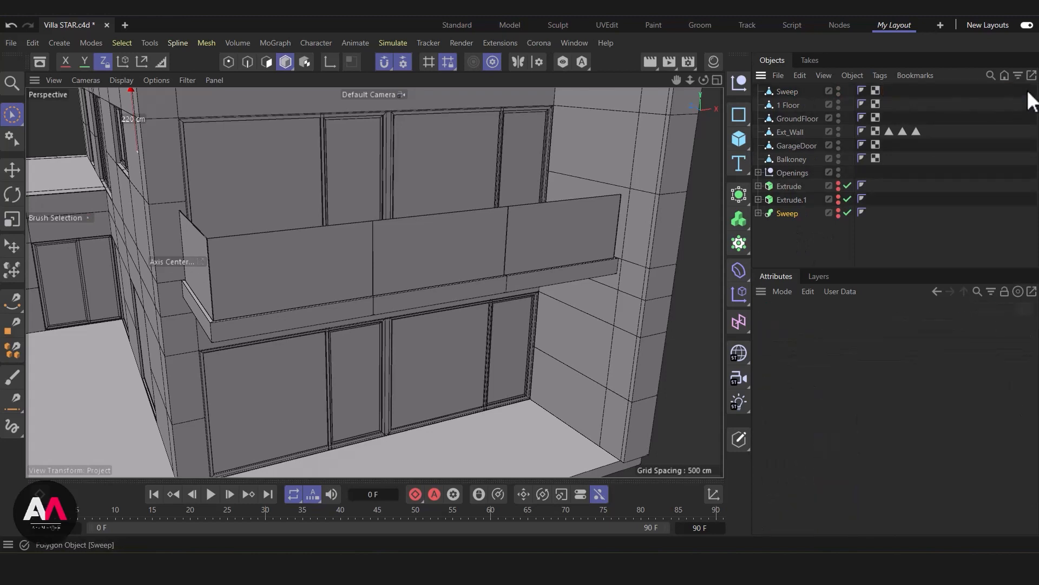
Select the four narrow polygons running along the top of the Sweep polygon railing
left_click_drag(346, 295, 246, 293, "alt")
right_click_drag(241, 282, 287, 274, "alt")
left_click_drag(307, 274, 303, 301, "alt")
left_click_drag(323, 211, 332, 206, "alt")
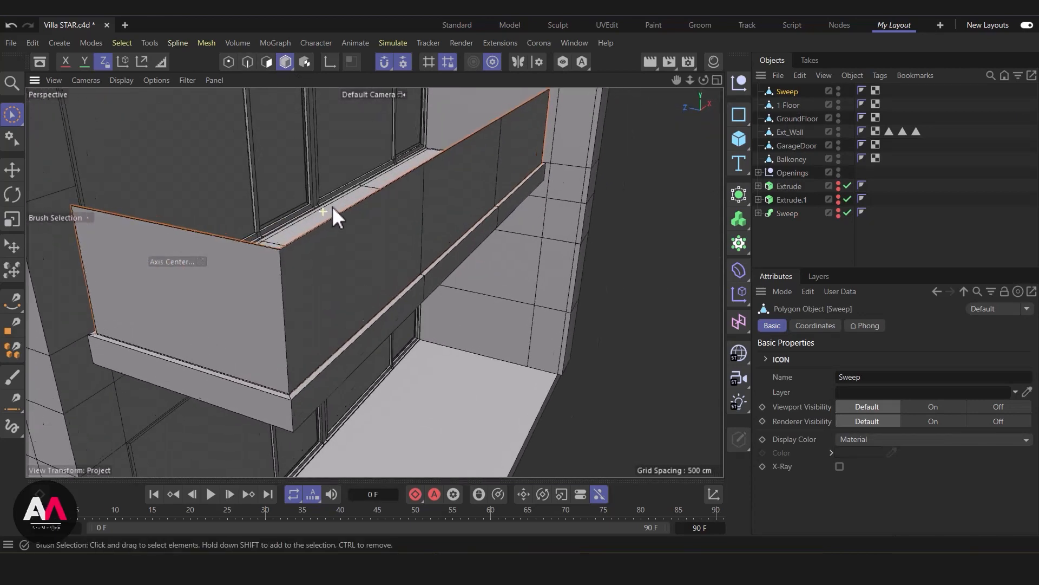
right_click_drag(332, 206, 379, 258, "alt")
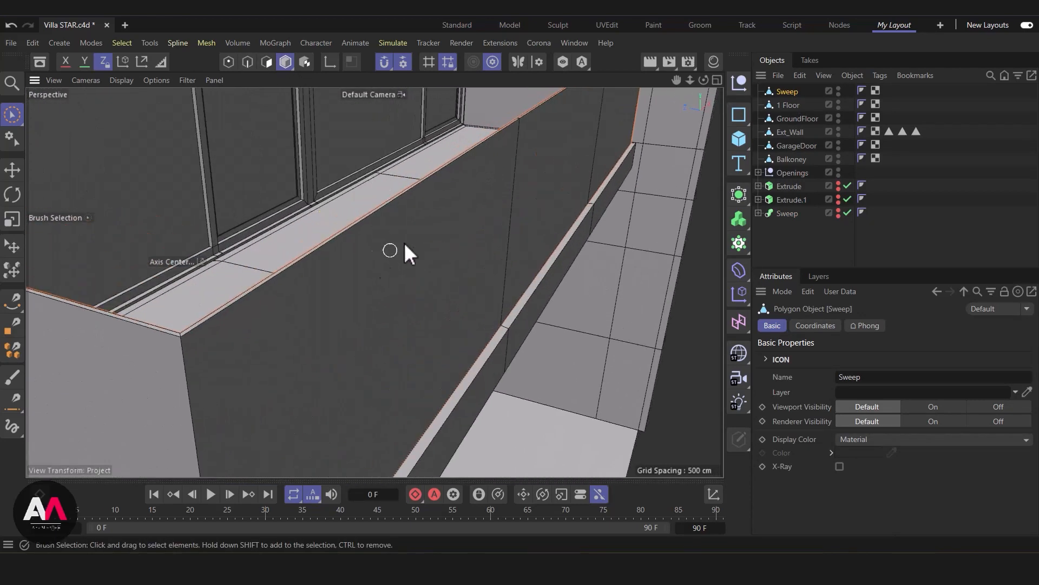
left_click_drag(412, 216, 430, 190, "alt")
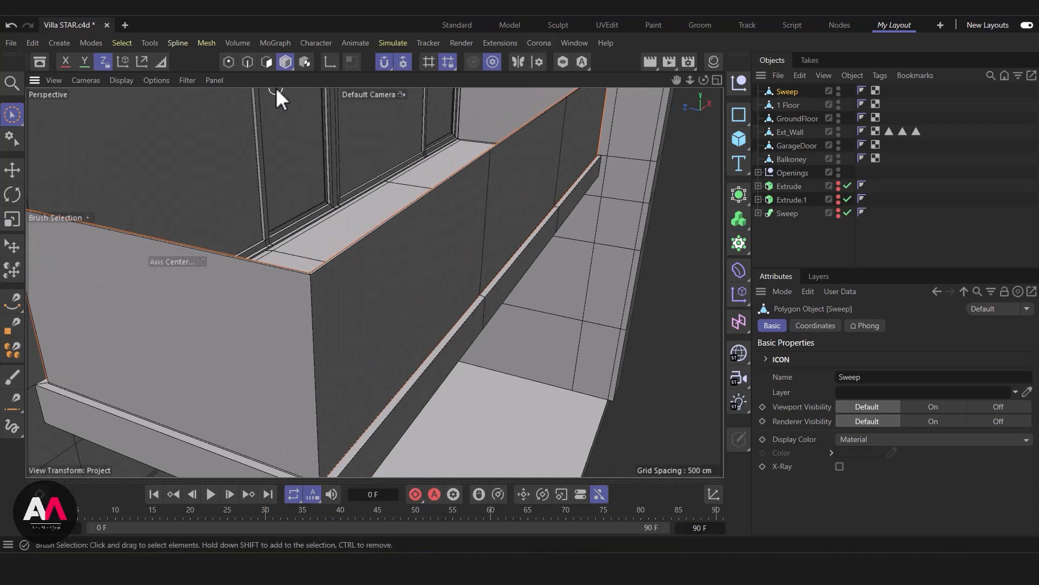
left_click(268, 62)
mouse_move(306, 261)
right_mouse_down("alt")
mouse_move(358, 239)
mouse_move(355, 284)
mouse_move(427, 235)
mouse_move(397, 250)
mouse_move(411, 301)
right_mouse_up("alt")
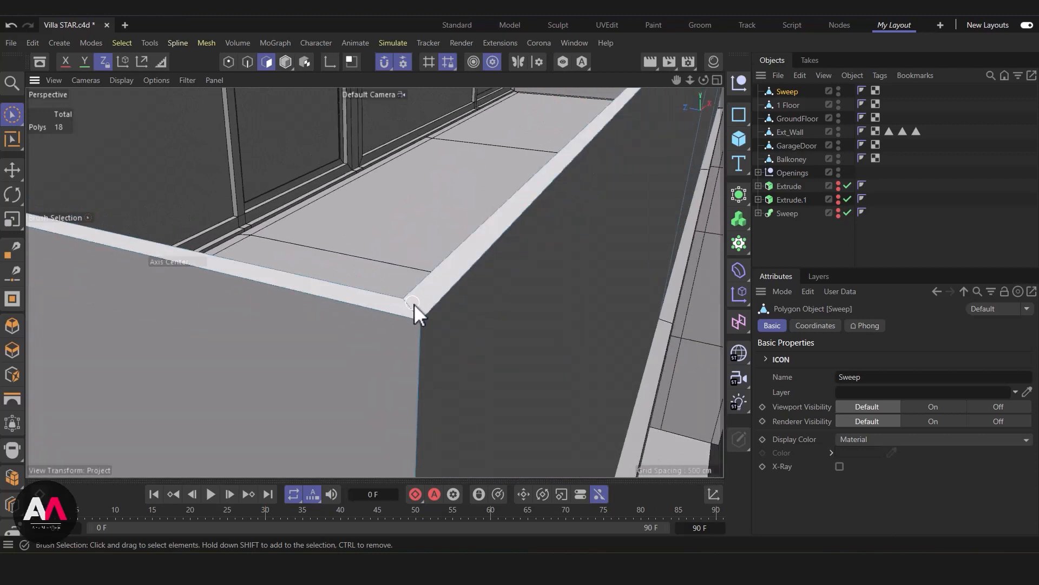
left_click(415, 304)
right_click_drag(424, 381, 244, 348, "alt")
middle_click_drag(536, 123, 424, 220, "alt")
right_click_drag(427, 273, 490, 181, "alt")
right_click_drag(386, 228, 428, 324, "alt")
left_click(677, 295, "shift")
left_click(670, 318, "shift")
left_click_drag(452, 365, 413, 347, "alt")
right_click_drag(416, 340, 450, 328, "alt")
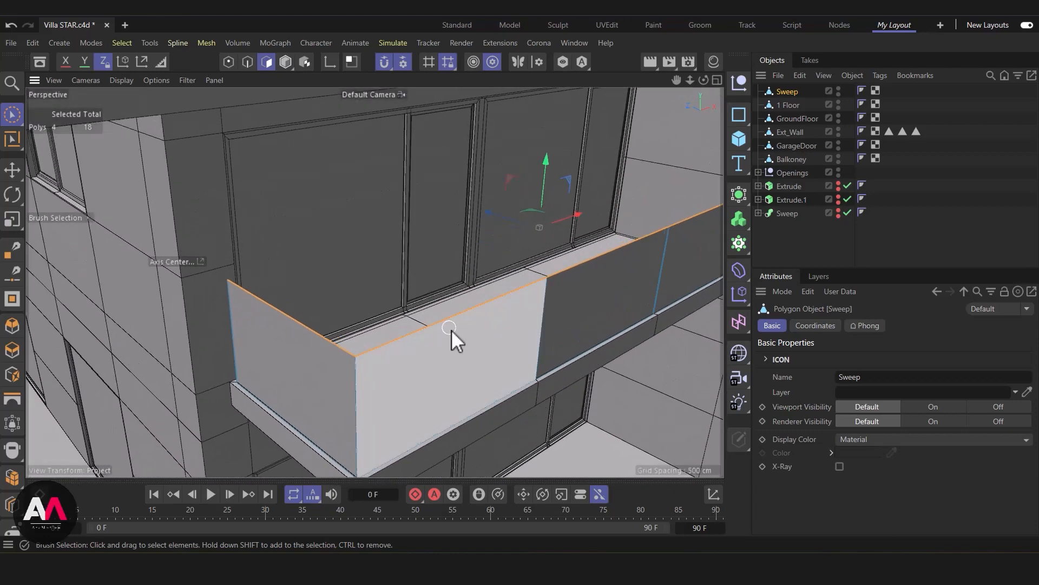
Extrude the selected narrow polygons along the top of the balcony railing by 2.5 cm
left_click_drag(434, 362, 450, 349, "alt")
right_click_drag(430, 364, 471, 342, "alt")
right_click_drag(363, 348, 372, 349, "alt")
left_click_drag(372, 348, 436, 340, "alt")
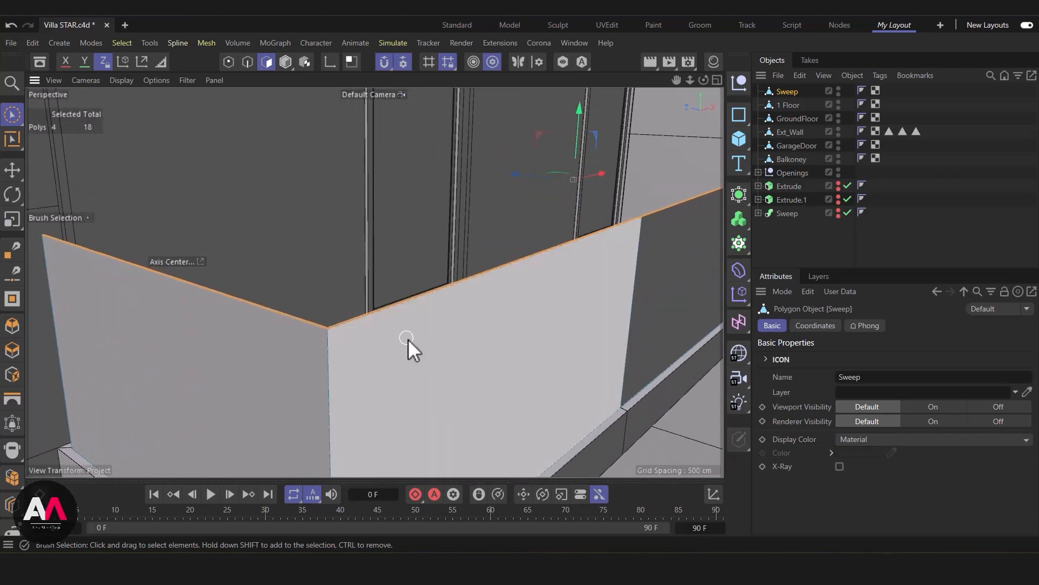
key("d")
left_click_drag(453, 374, 468, 374)
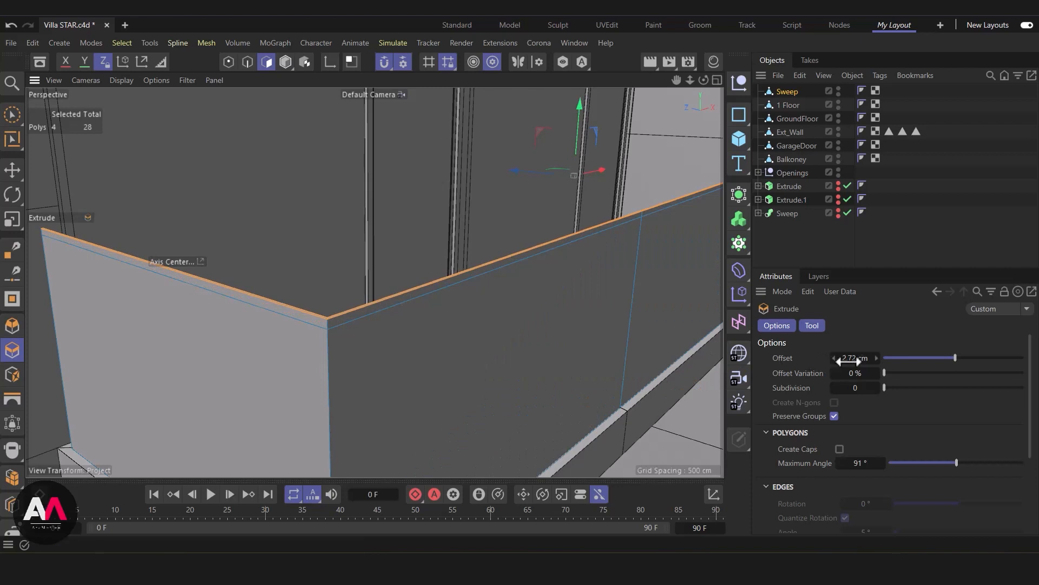
left_click(877, 357)
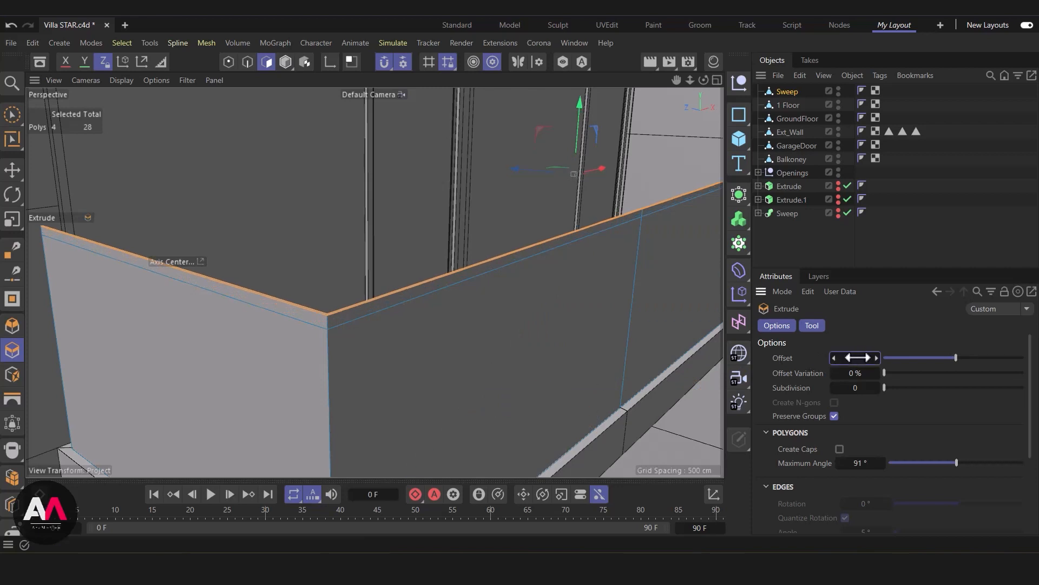
left_click_drag(858, 358, 856, 358)
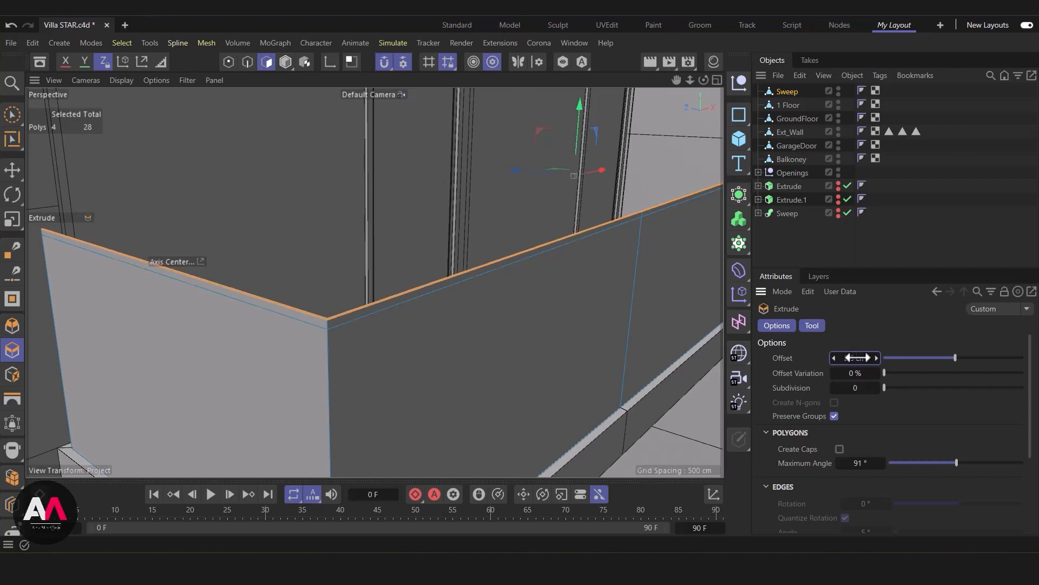
Loop-select the extruded strip around the railing's upper edge and extrude it outward by 2.5 cm to form a handrail
key("u")
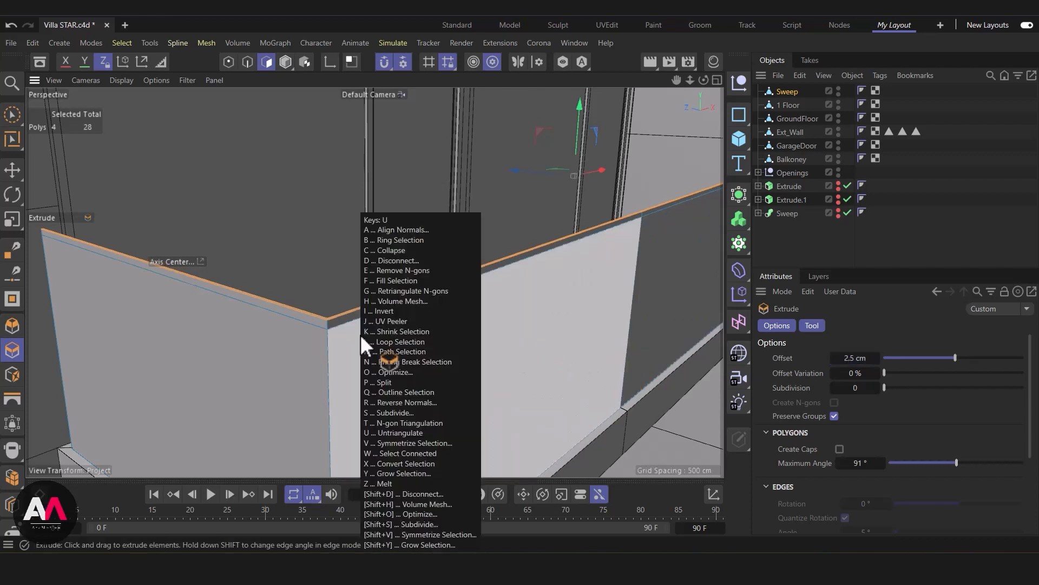
key("l")
left_click(330, 323)
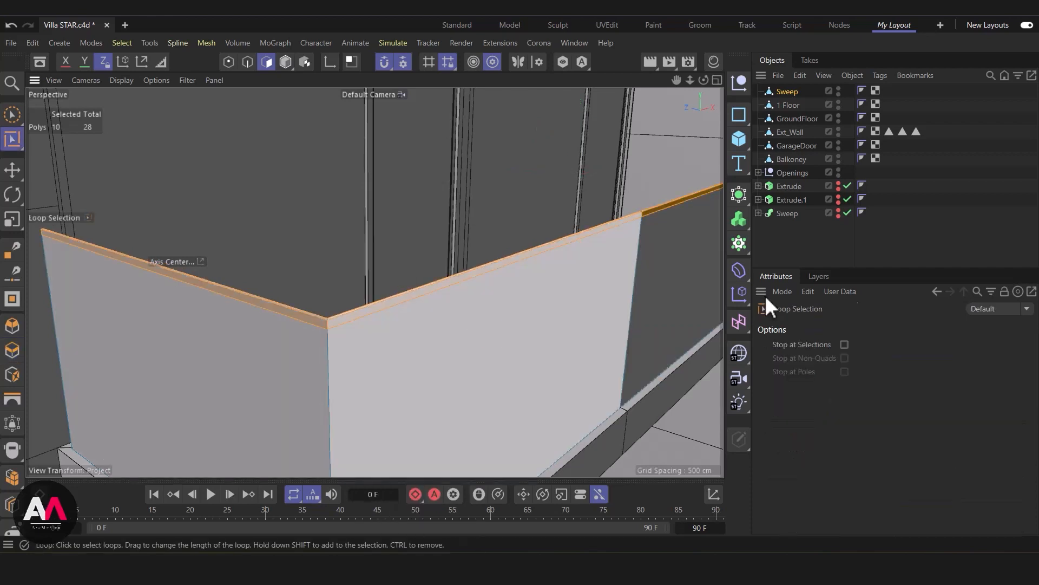
key("d")
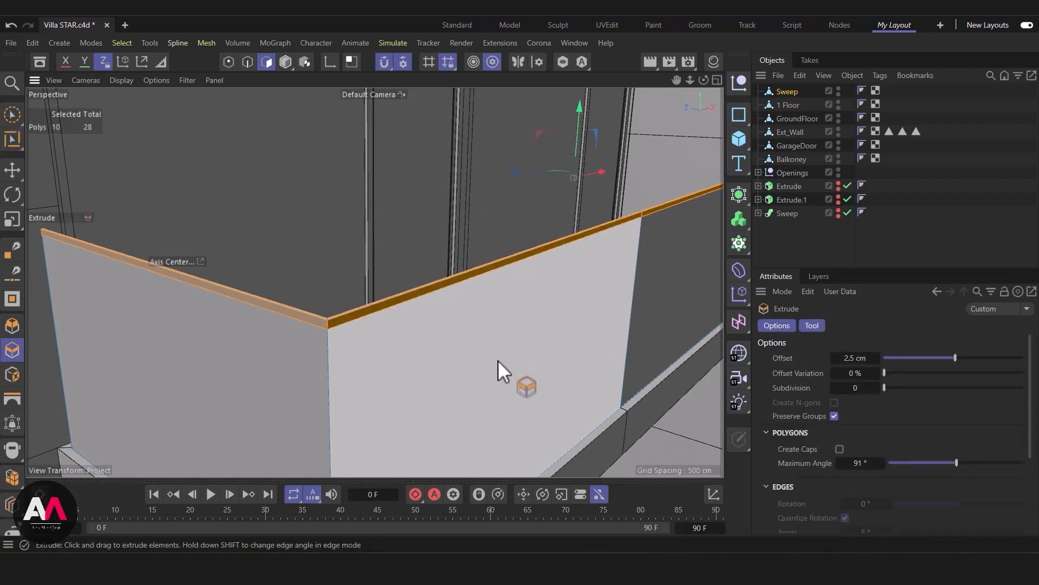
left_click_drag(499, 360, 491, 358)
left_click_drag(378, 341, 424, 268, "alt")
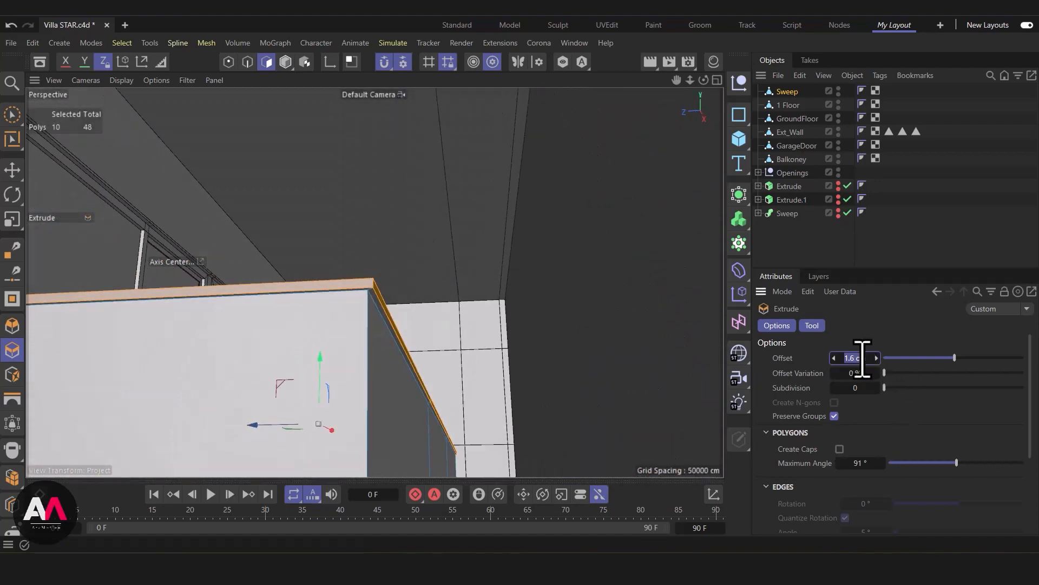
key("Return")
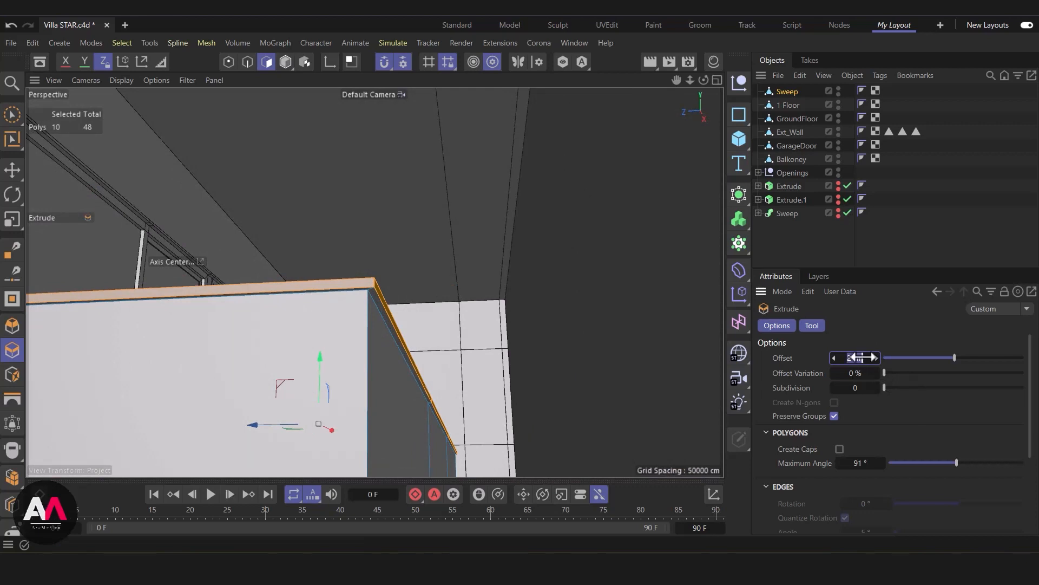
left_click_drag(865, 357, 866, 357)
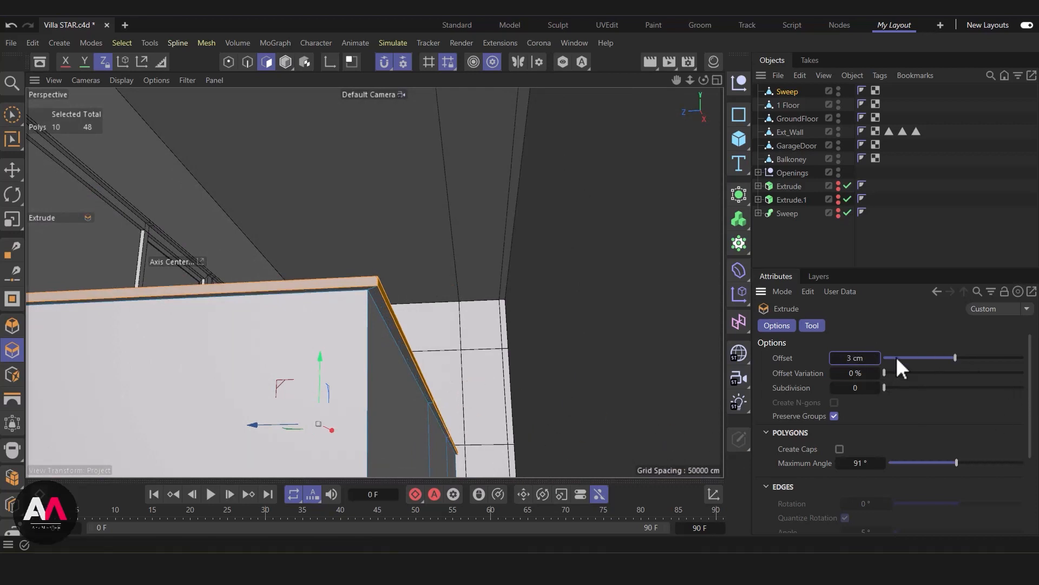
left_click(855, 359)
type("2.5")
key("Return")
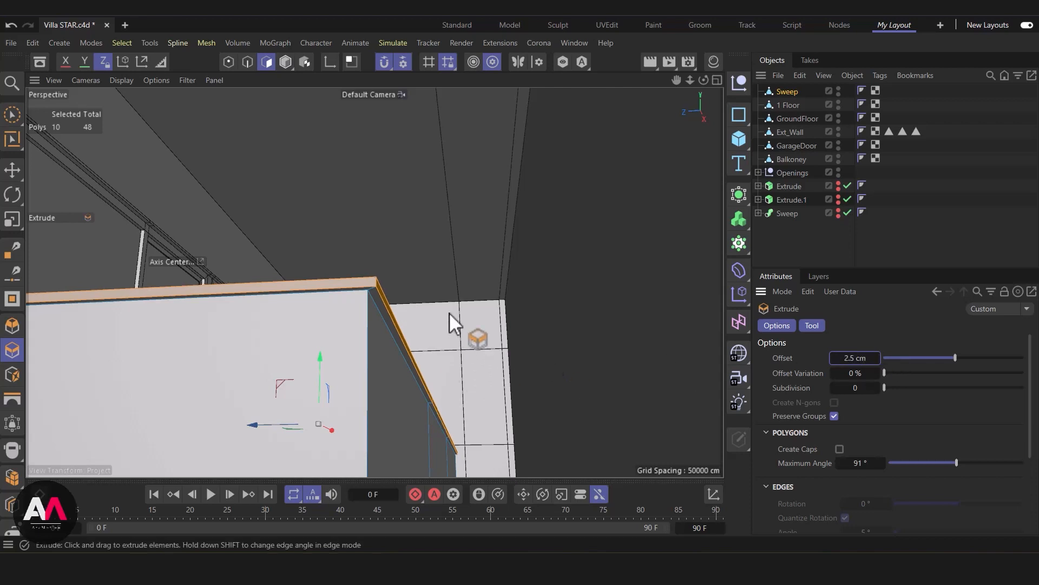
Examine the balcony railing from a distance and the flat terrace on the garage roof up close
left_click_drag(453, 318, 411, 358, "alt")
scroll(389, 362, "down", 3)
middle_click_drag(400, 374, 434, 251, "alt")
left_click_drag(459, 289, 358, 306, "alt")
right_click_drag(633, 198, 435, 174, "alt")
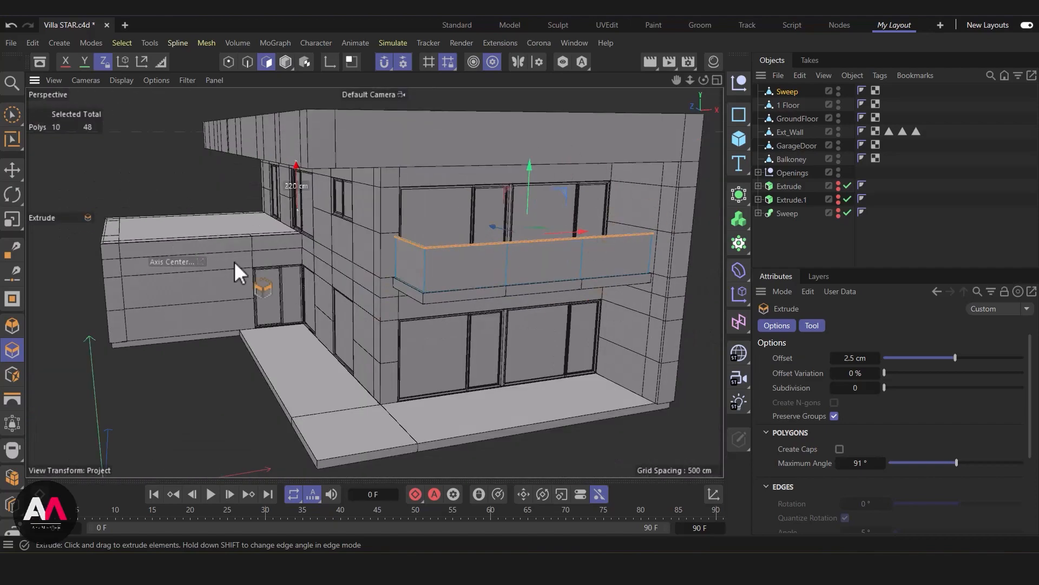
mouse_move(325, 238)
left_mouse_down("alt")
mouse_move(501, 271)
mouse_move(557, 295)
mouse_move(427, 294)
left_mouse_up("alt")
left_click(12, 115)
scroll(334, 246, "up", 10)
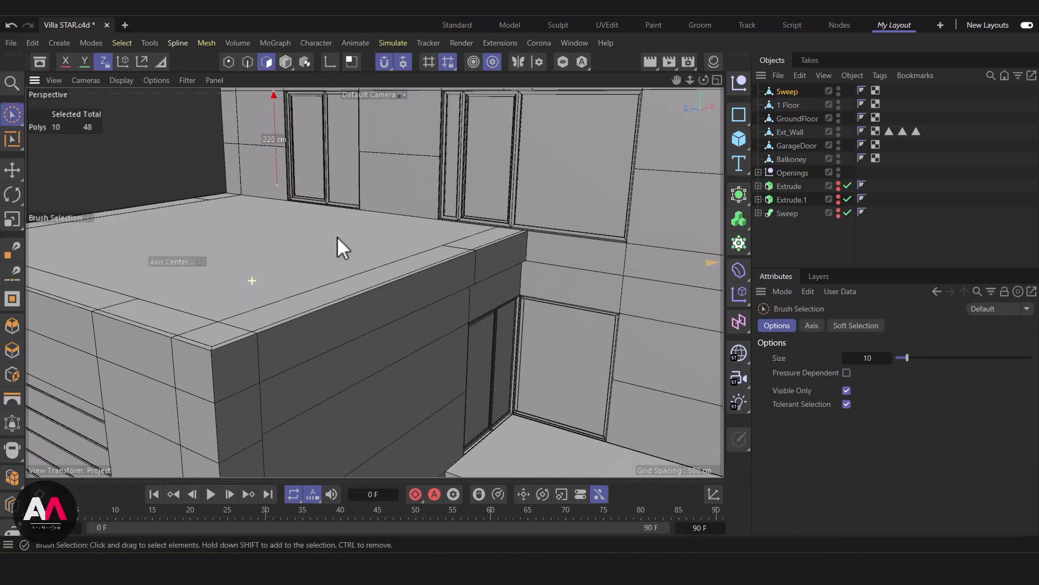
scroll(480, 295, "down", 2)
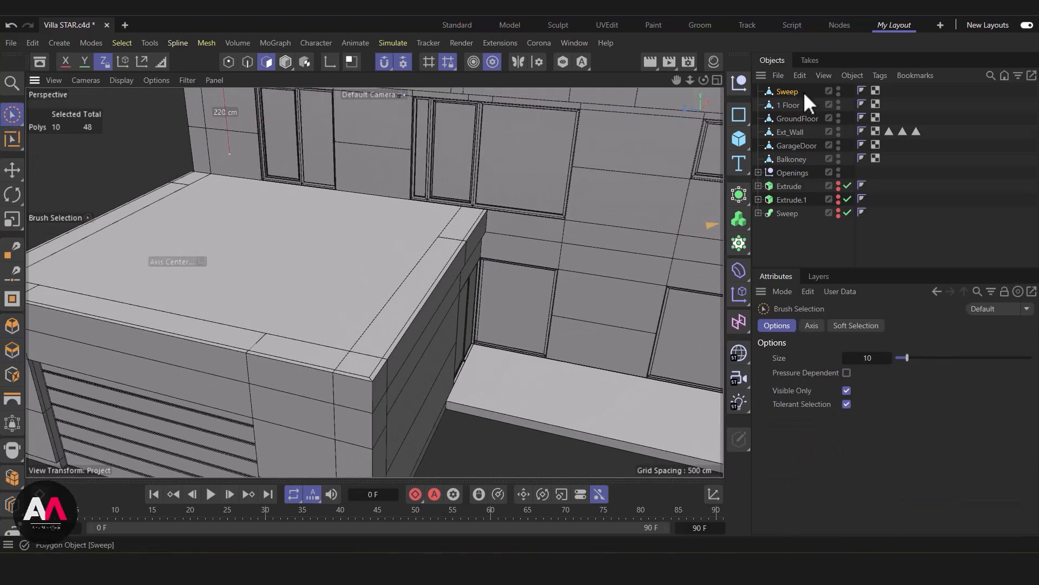
Rename the balcony railing's Sweep polygon object as Railing Balkonez
double_click(789, 93)
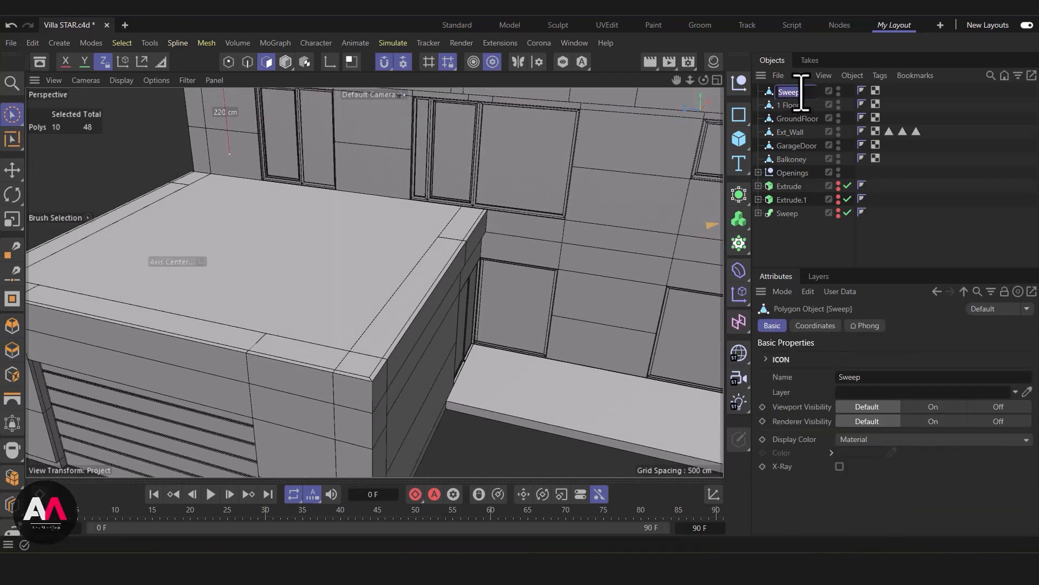
left_click(853, 240)
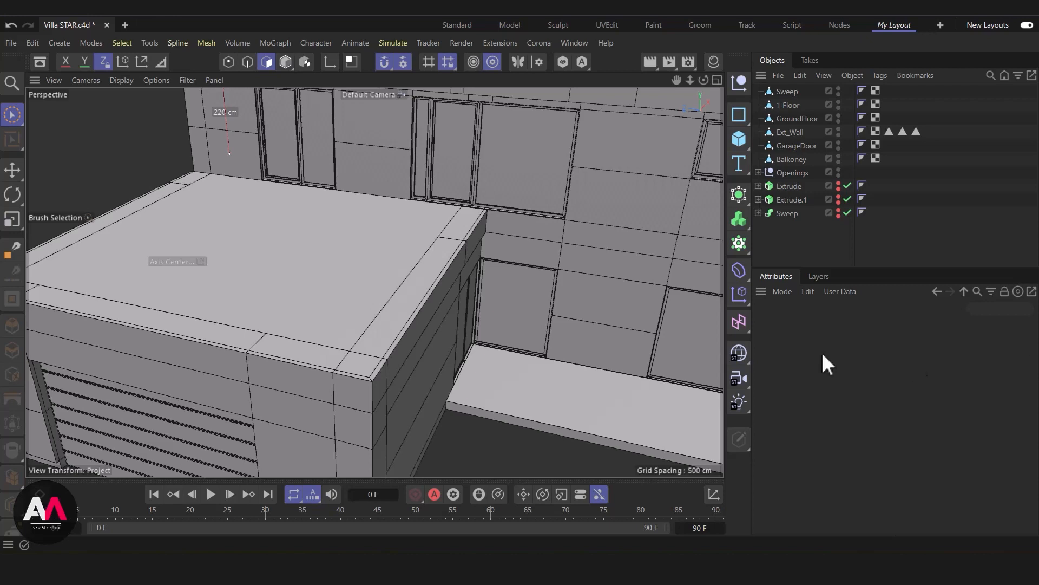
left_click_drag(576, 337, 557, 306, "alt")
double_click(789, 92)
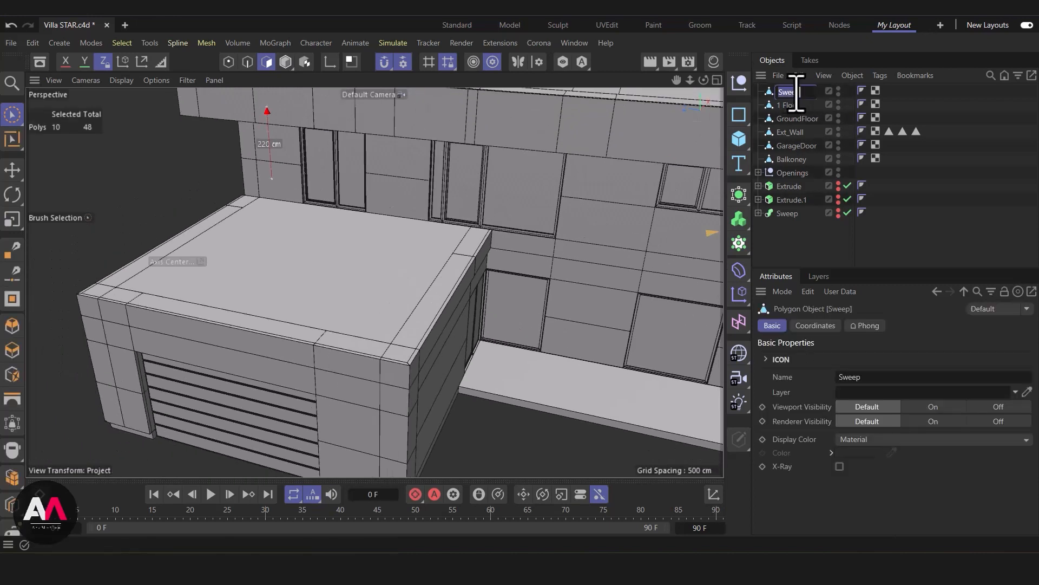
type("Railing 1")
key("Return")
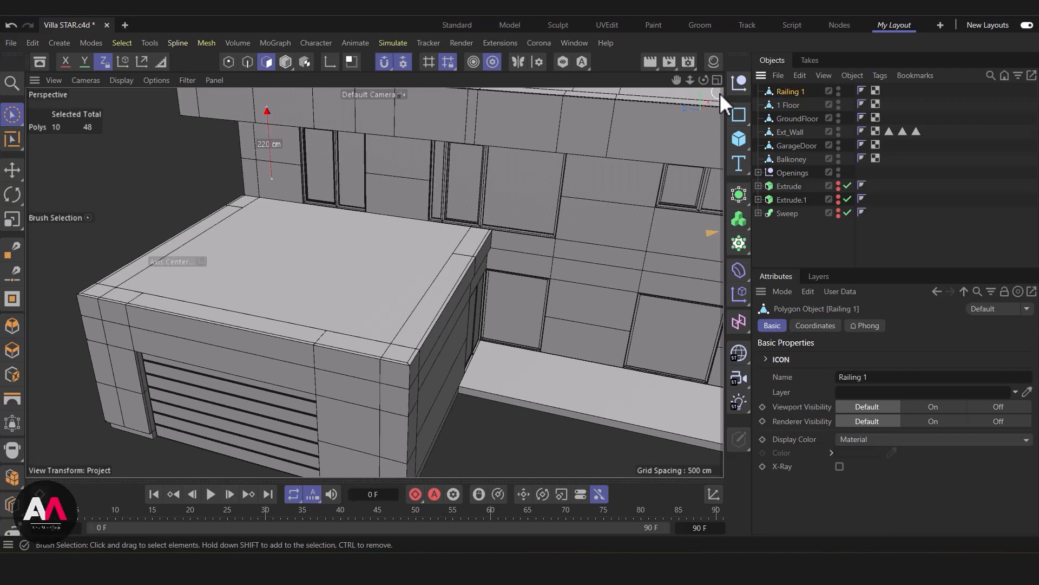
double_click(796, 93)
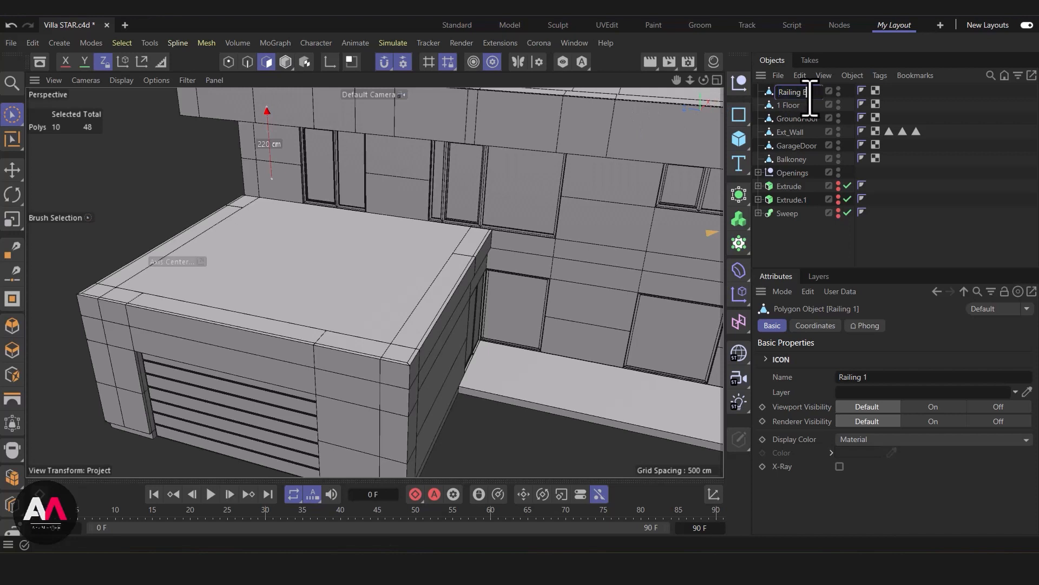
type("Balkonez")
key("Return")
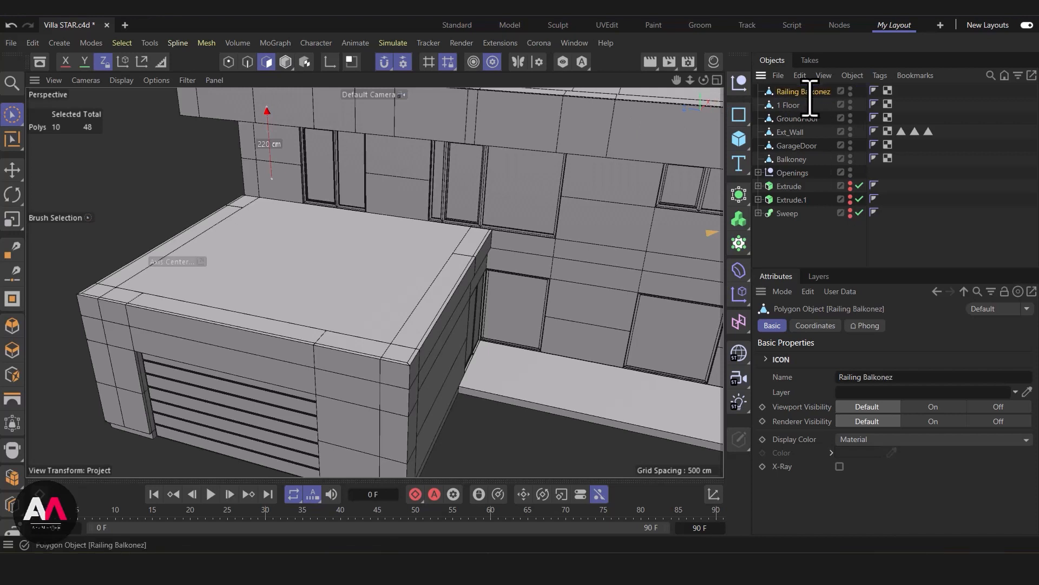
Select the Ext_Wall edges along the outer rim of the garage roof's three open sides and convert them with Edge to Spline
left_click(785, 134)
scroll(482, 263, "up", 3)
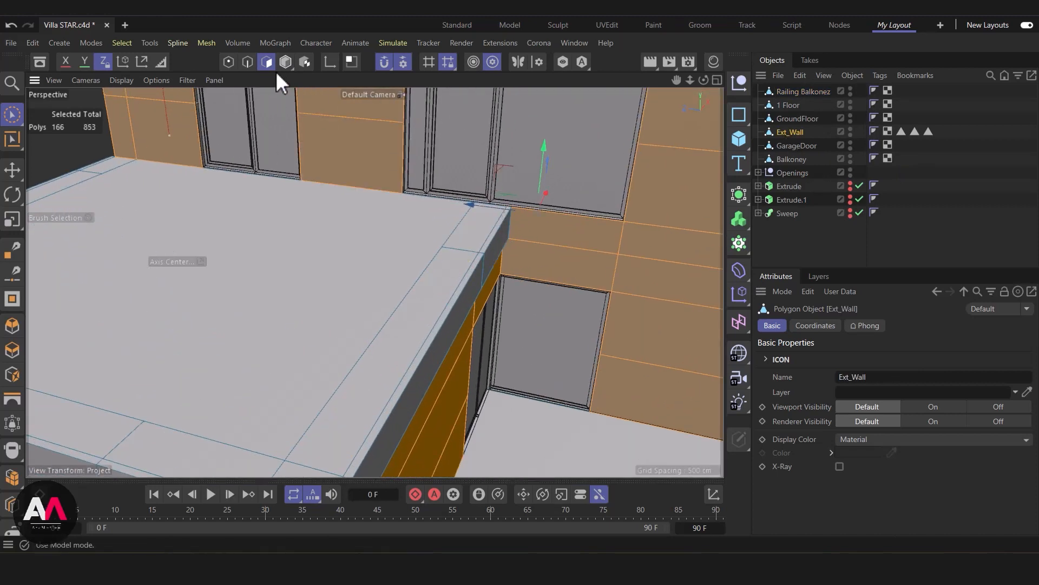
left_click(248, 62)
scroll(465, 192, "up", 4)
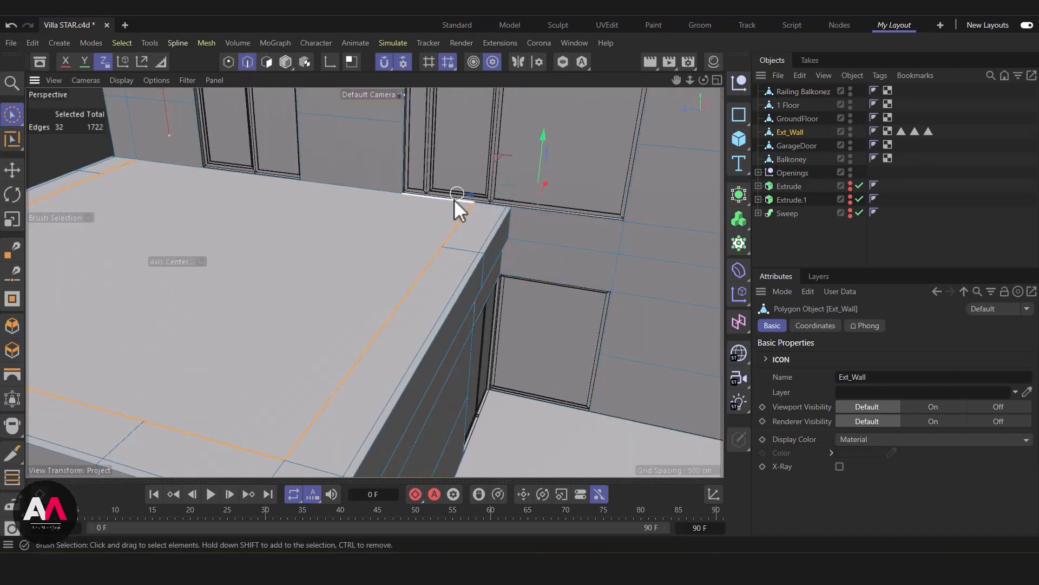
left_click(379, 355)
left_click(380, 355, "shift")
scroll(453, 258, "down", 4)
scroll(373, 325, "up", 3)
left_click(390, 330, "shift")
left_click(333, 336, "shift")
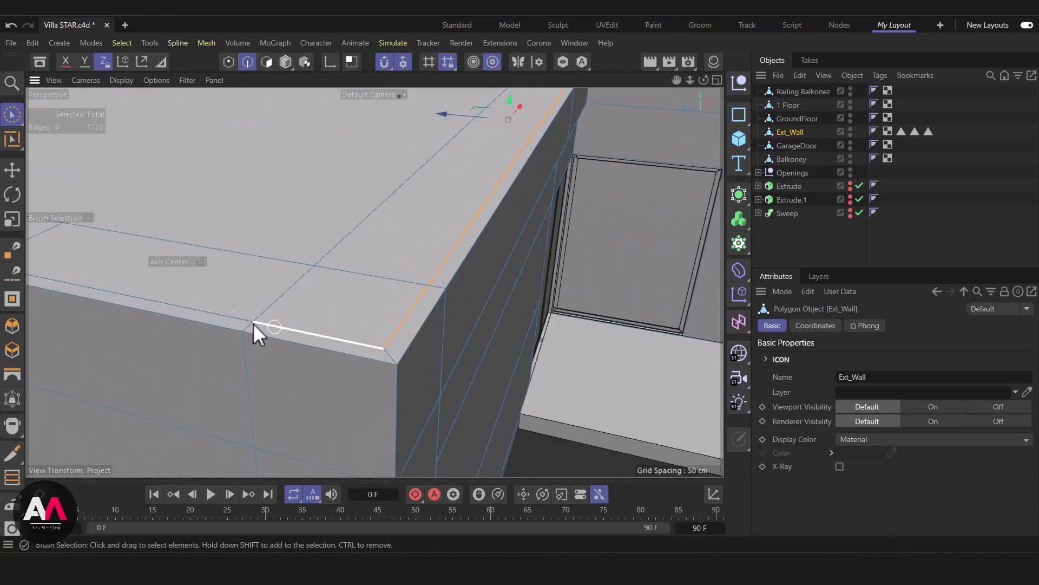
left_click(238, 319, "shift")
scroll(163, 282, "down", 3)
scroll(112, 245, "up", 4)
left_click(230, 377, "shift")
left_click(161, 361, "shift")
left_click(100, 343, "shift")
left_click(99, 323, "shift")
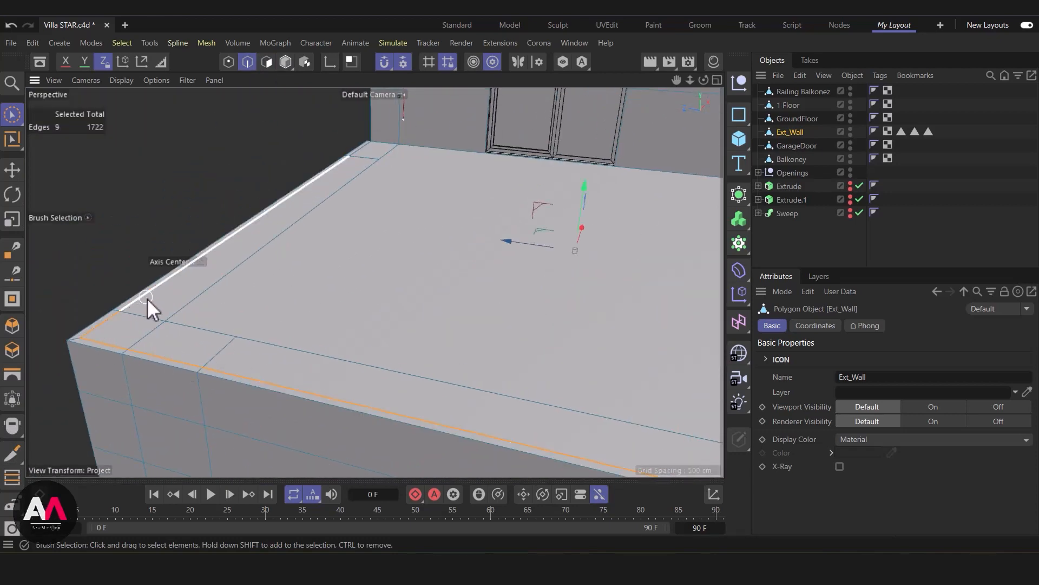
left_click(157, 286, "shift")
scroll(374, 155, "up", 3)
left_click(281, 180, "shift")
scroll(303, 217, "down", 5)
right_click(433, 353)
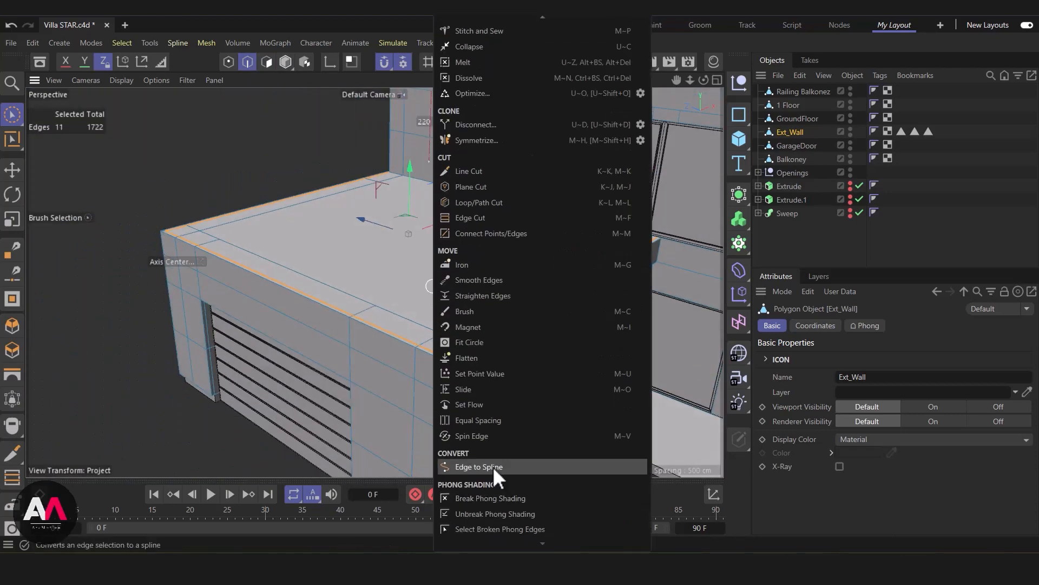
left_click(493, 466)
left_click(801, 94)
Duplicate the original Sweep at the start of the hierarchy and replace its path spline with Ext_Wall.Spline
left_click(780, 226)
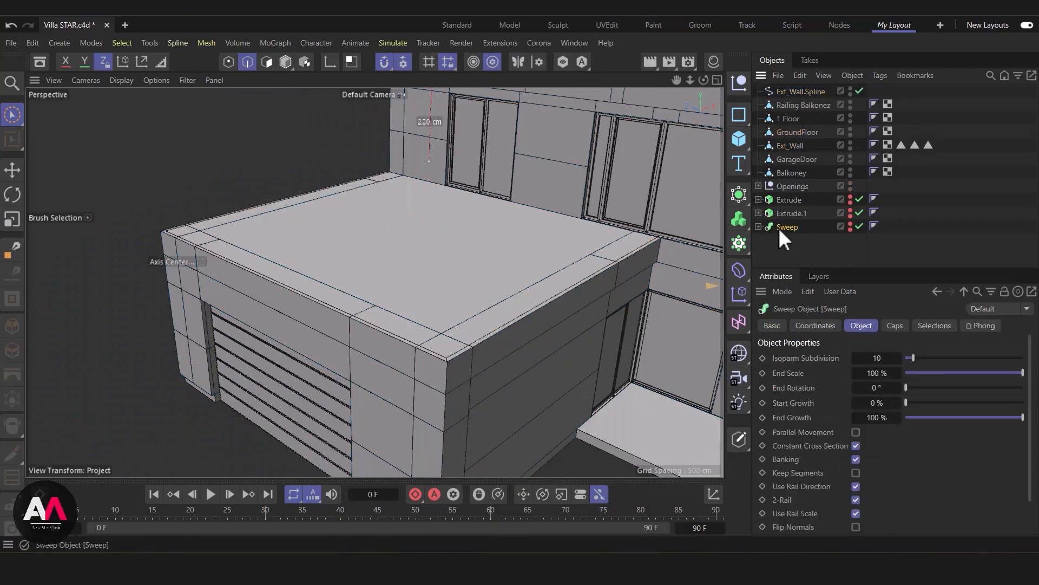
left_click_drag(781, 226, 785, 87, "ctrl")
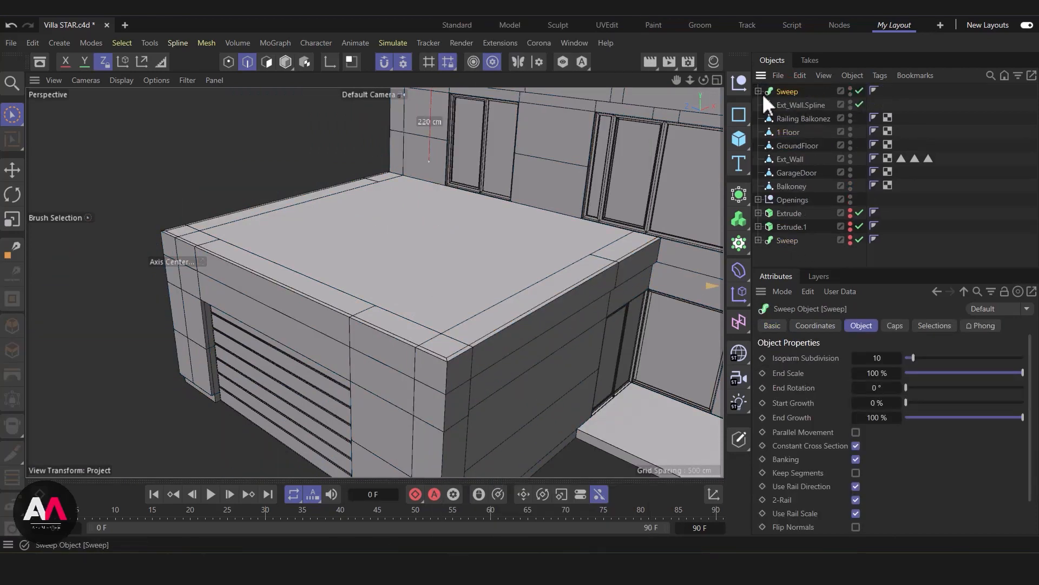
left_click(759, 92)
left_click_drag(799, 135, 800, 112)
left_click(801, 132)
key("Delete")
Move Ext_Wall.Spline vertically upward so the terrace railing stands on top of the garage roof rim
left_click(802, 118)
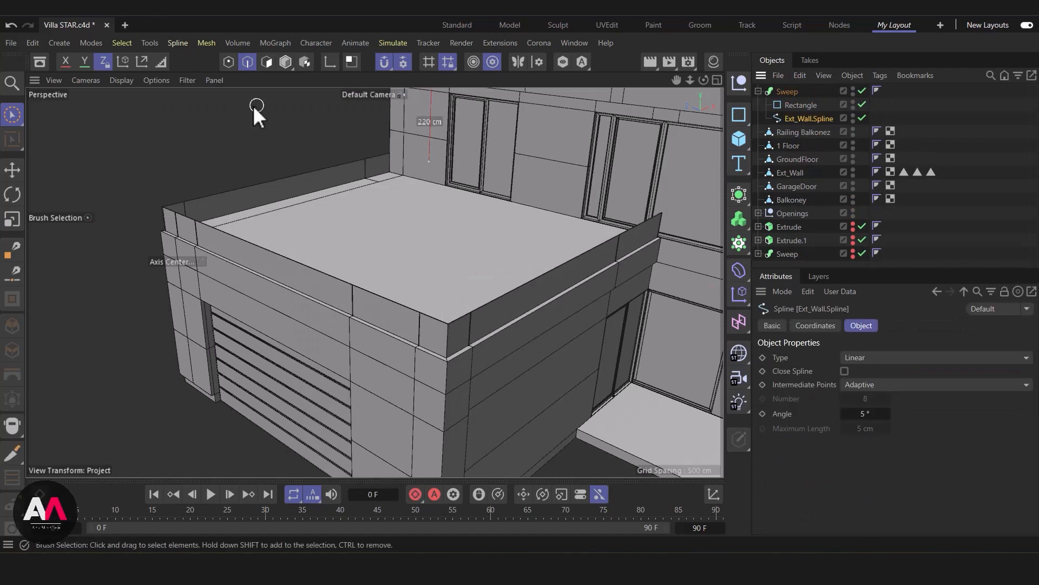
left_click(286, 61)
left_click(172, 261)
left_click(222, 245)
left_click(327, 51)
scroll(476, 206, "up", 4)
key("e")
left_click_drag(385, 161, 402, 141)
scroll(454, 259, "down", 3)
scroll(469, 255, "up", 4)
left_click_drag(468, 254, 402, 258, "alt")
scroll(403, 257, "down", 4)
Create a polygon copy of the terrace Sweep with Current State to Object, and rename the original Sweep as Railing Terrasse
right_click(785, 92)
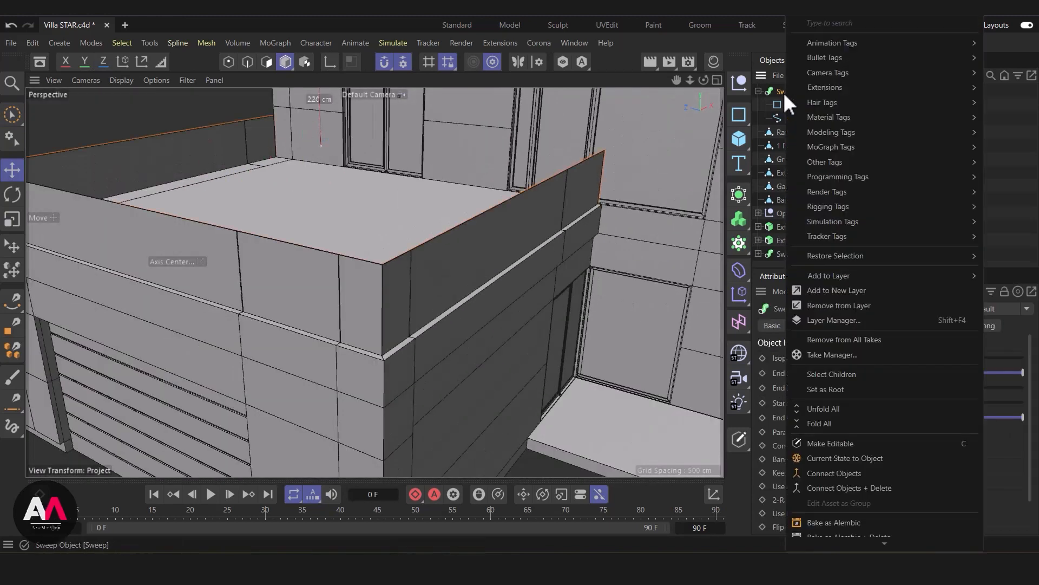
left_click(872, 465)
double_click(788, 92)
type("Railing Terrasse")
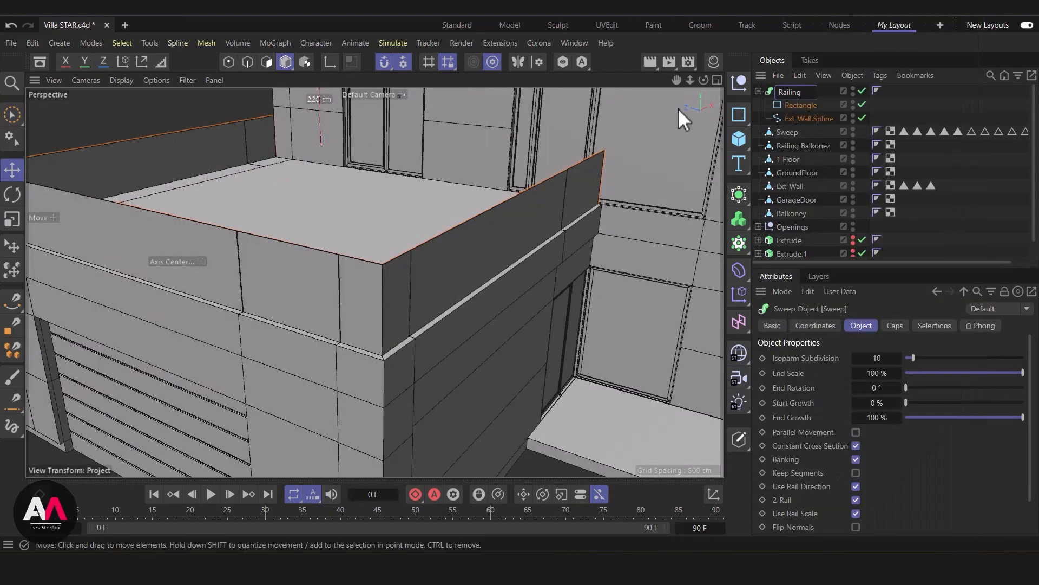
key("Return")
Move Railing Terrasse to the end of the hierarchy and rename the hidden balcony Sweep generator as Railing Balkoney
left_click(759, 91)
left_click_drag(791, 91, 781, 253)
double_click(787, 226)
type("Railing Balkoney")
key("Return")
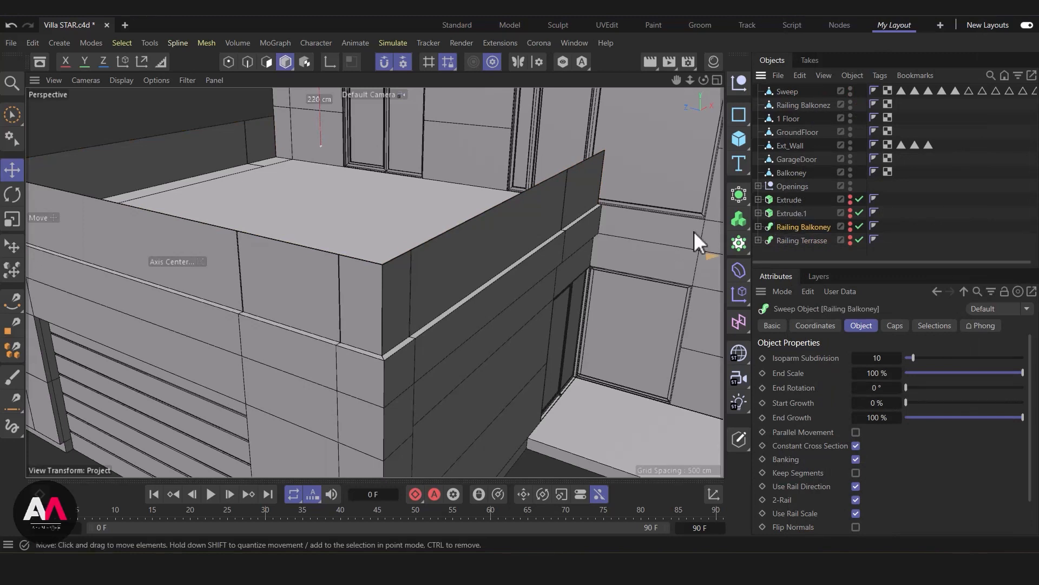
Delete all polygon and edge selection tags from the terrace railing's polygon copy
left_click(902, 91)
left_click_drag(1001, 262, 1018, 262)
left_click(1031, 91, "shift")
key("Delete")
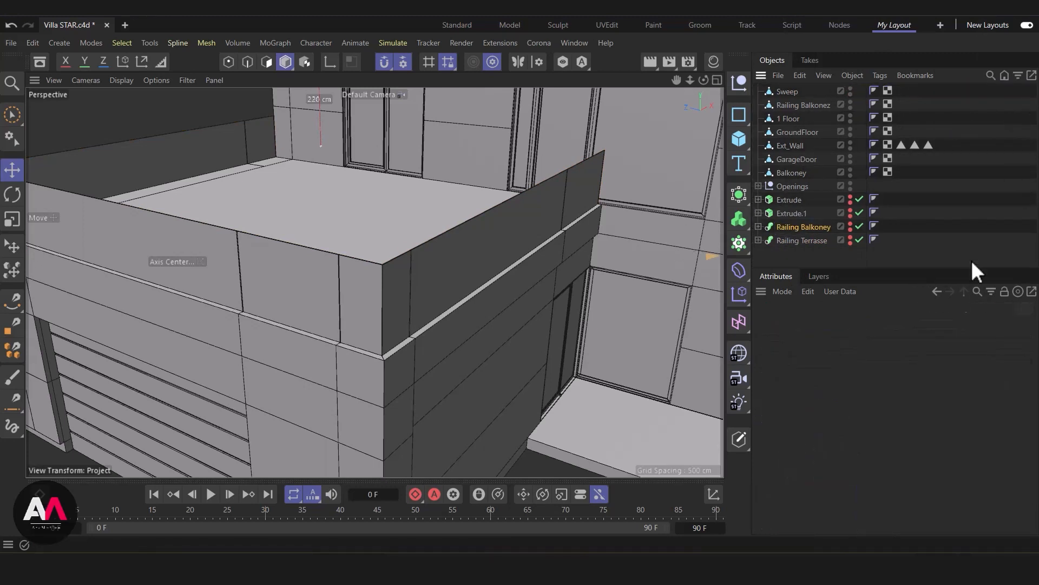
Select the first narrow top polygons along the rim of the terrace railing's polygon copy
left_click(787, 92)
left_click(13, 116)
middle_click_drag(346, 217, 238, 331, "alt")
left_click(269, 63)
scroll(328, 366, "up", 8)
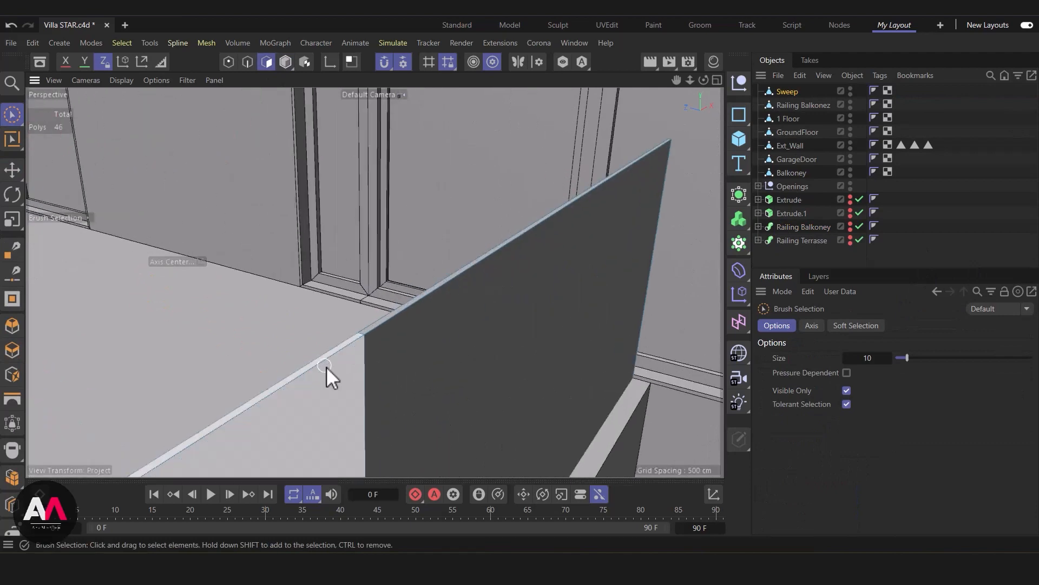
left_click(325, 349)
scroll(326, 349, "down", 6)
left_click_drag(326, 348, 345, 372, "alt")
scroll(389, 379, "up", 6)
left_click(467, 407, "shift")
left_click(467, 406, "shift")
scroll(467, 408, "down", 6)
scroll(369, 287, "up", 6)
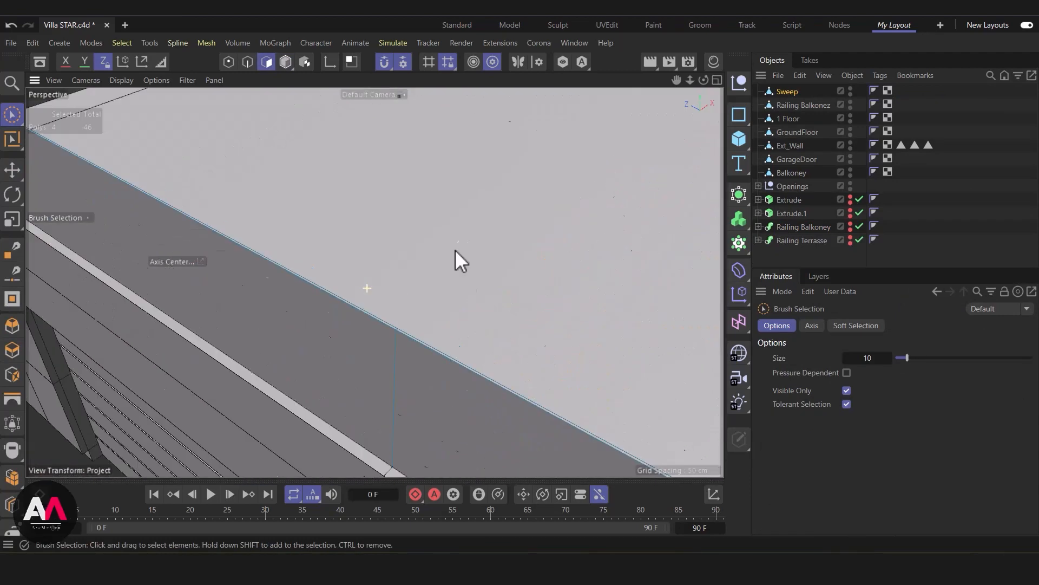
Add the remaining narrow top polygons around the terrace railing's corners and sides to the selection
left_click(434, 330, "shift")
scroll(435, 330, "down", 8)
scroll(450, 239, "up", 6)
scroll(424, 281, "up", 6)
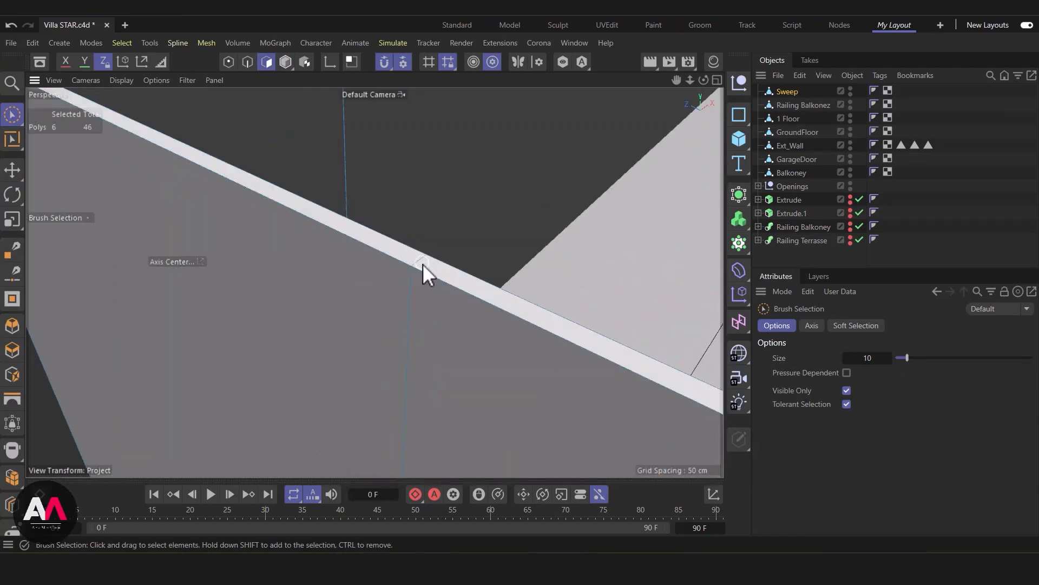
left_click(423, 264, "shift")
scroll(424, 263, "down", 6)
scroll(404, 130, "up", 6)
left_click(240, 320, "shift")
scroll(242, 320, "down", 7)
scroll(541, 281, "down", 4)
scroll(490, 260, "up", 8)
left_click(498, 251, "shift")
scroll(499, 250, "down", 7)
scroll(337, 264, "down", 3)
left_click_drag(339, 265, 440, 280, "alt")
scroll(439, 281, "up", 5)
Extrude the selected top polygons of the terrace railing by 2.5 cm
key("d")
double_click(859, 357)
type("0")
key("Return")
key("shift+c")
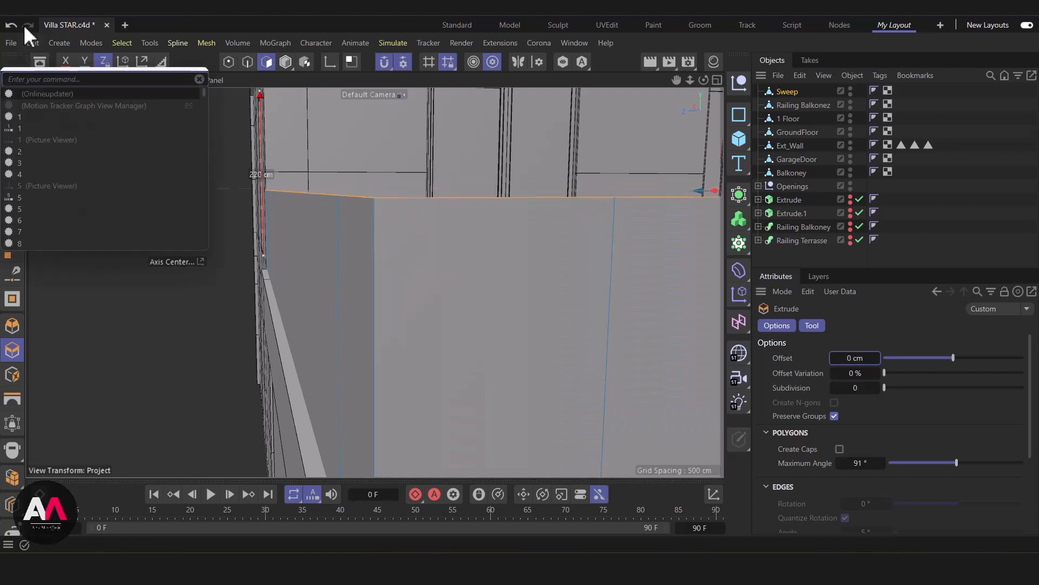
key("Escape")
double_click(853, 358)
type("20")
key("Return")
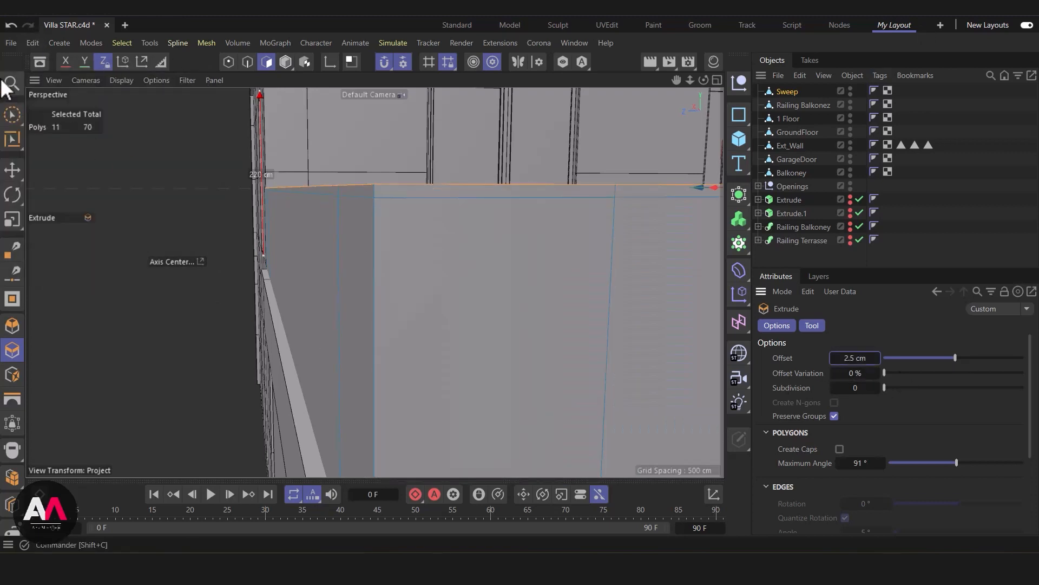
Loop-select the side polygons around the extruded top strip and extrude them 2.5 cm to form the terrace handrail
left_click(12, 114)
key("u")
key("l")
left_click(402, 191)
key("d")
double_click(851, 358)
key("Return")
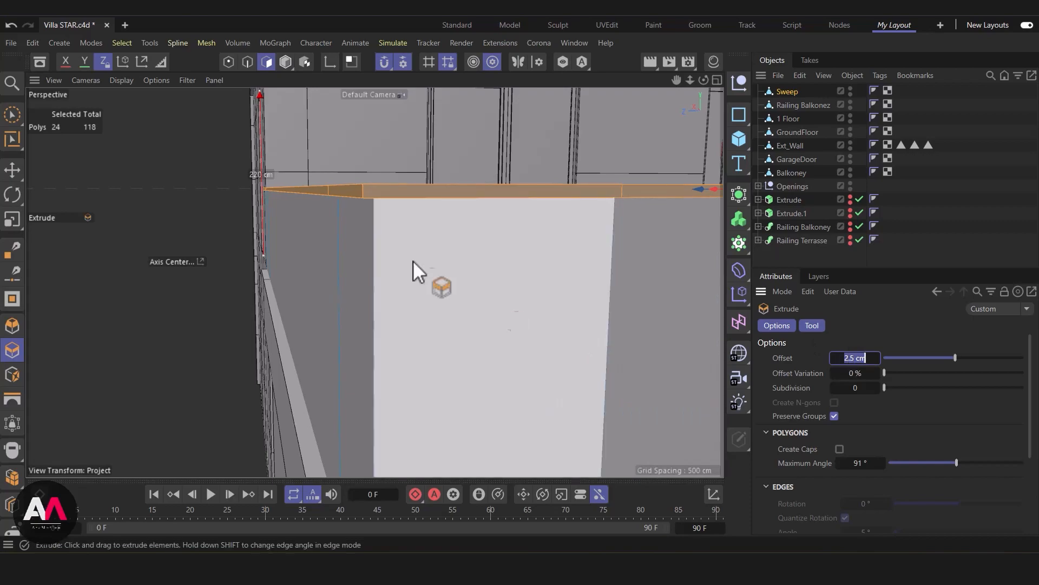
Examine the terrace handrail up close and the whole villa exterior from all sides
left_click_drag(489, 296, 387, 309, "alt")
scroll(386, 308, "down", 5)
left_click_drag(365, 209, 187, 254, "alt")
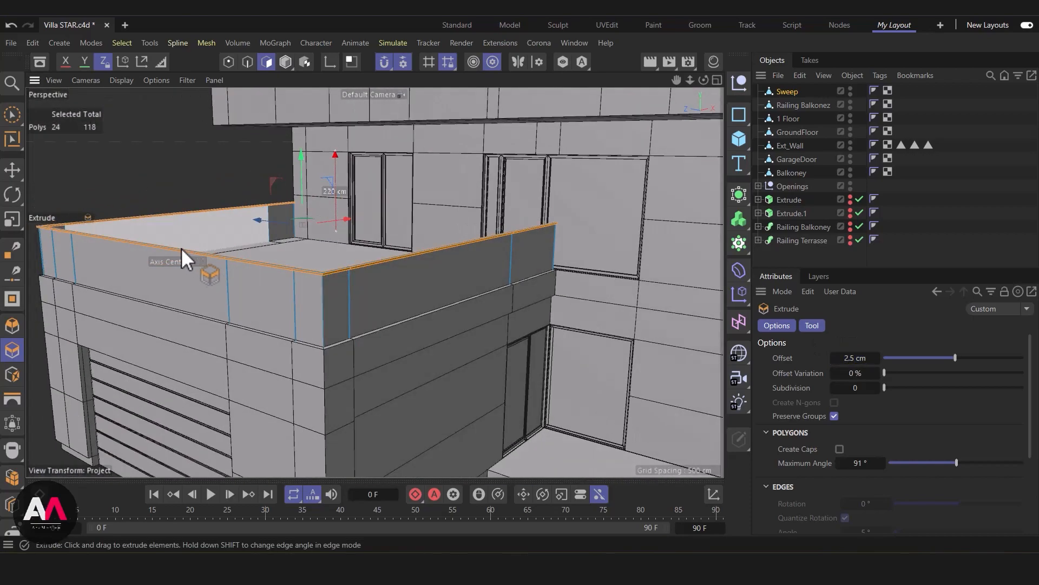
scroll(110, 307, "down", 6)
left_click_drag(110, 307, 325, 236, "alt")
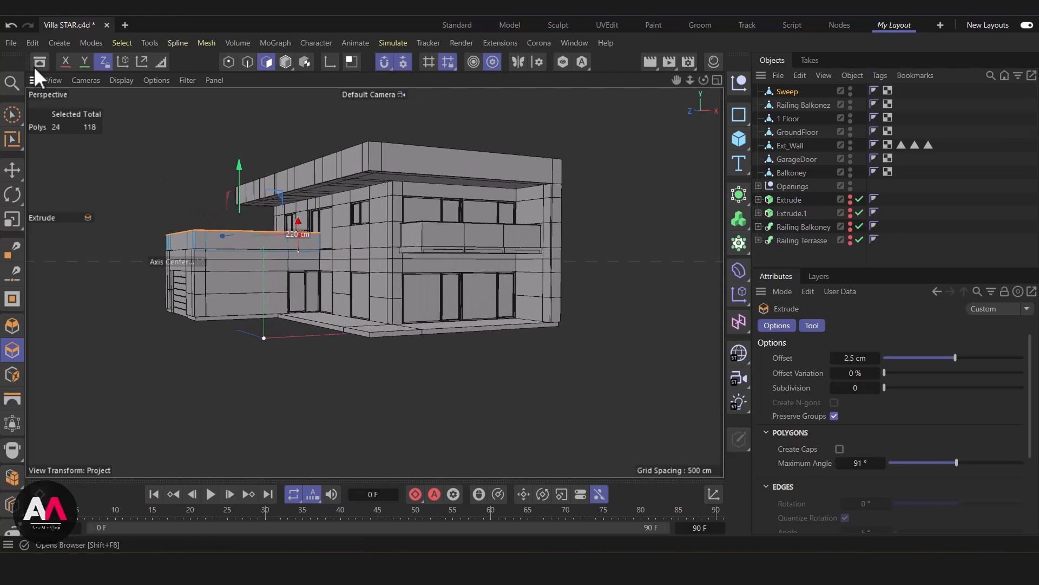
left_click(12, 115)
left_click_drag(432, 235, 587, 223, "alt")
left_click_drag(546, 320, 446, 337, "alt")
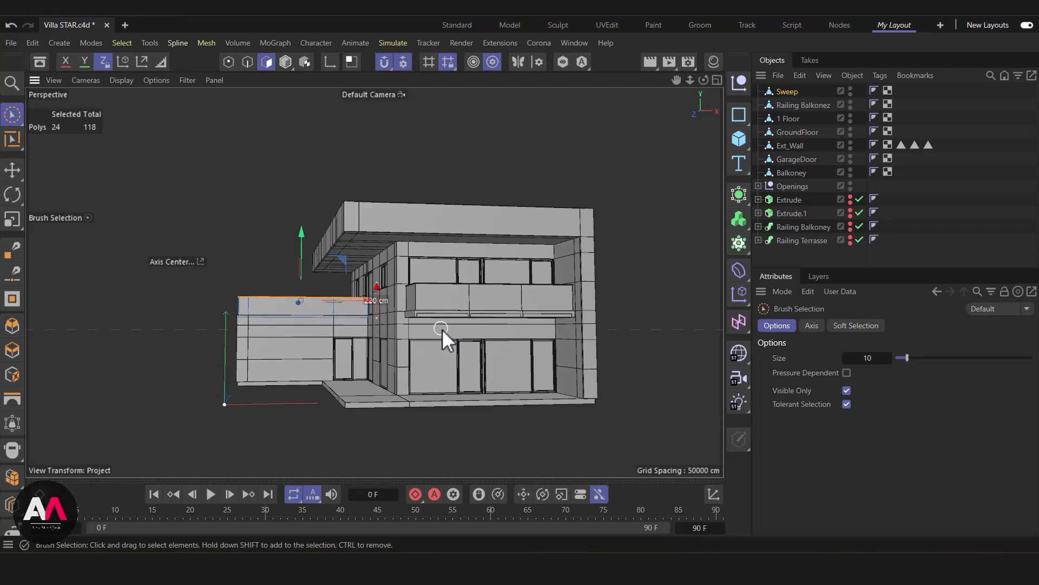
mouse_move(470, 352)
left_mouse_down("alt")
mouse_move(533, 352)
mouse_move(473, 348)
left_mouse_up("alt")
scroll(600, 289, "down", 3)
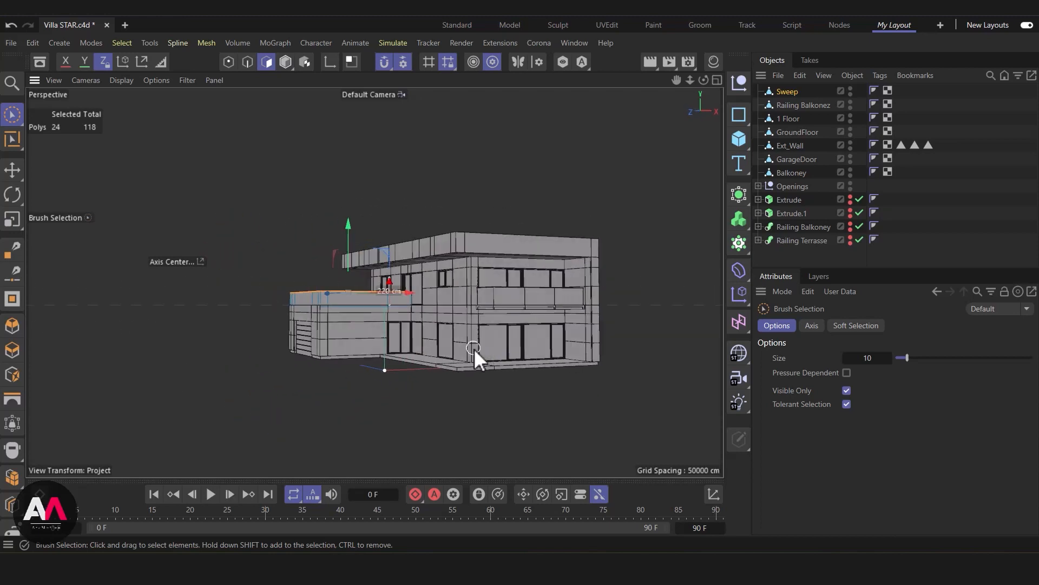
scroll(439, 312, "up", 2)
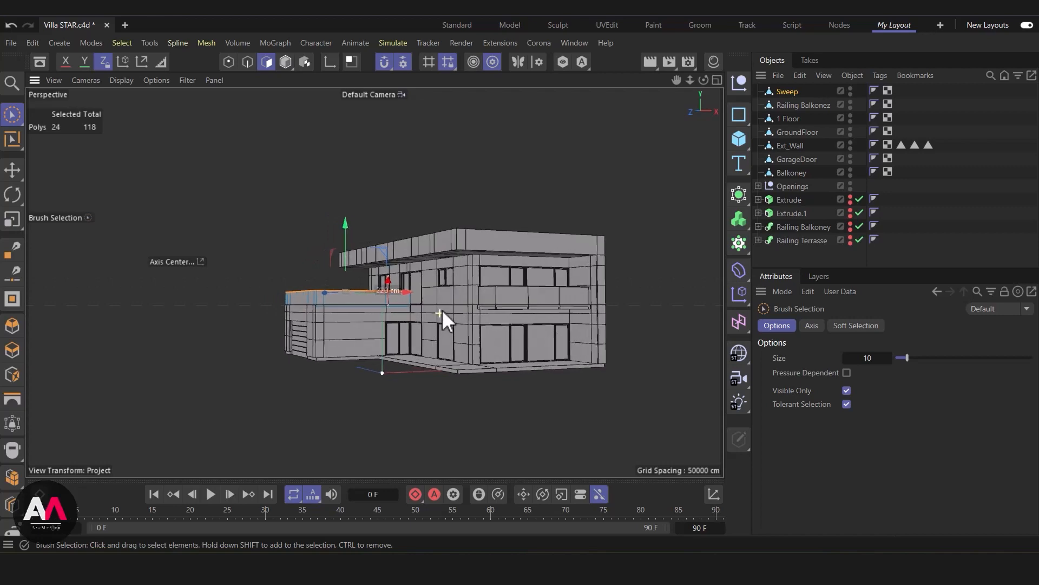
left_click_drag(453, 302, 594, 317, "alt")
scroll(378, 317, "up", 2)
scroll(400, 303, "up", 3)
scroll(489, 337, "up", 3)
scroll(486, 313, "down", 3)
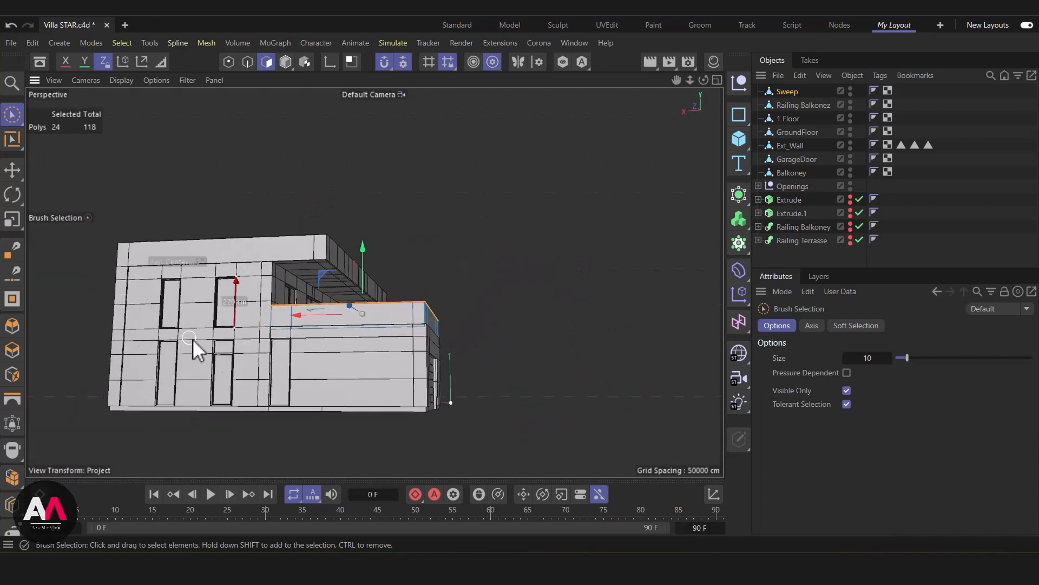
left_click_drag(212, 339, 432, 314, "alt")
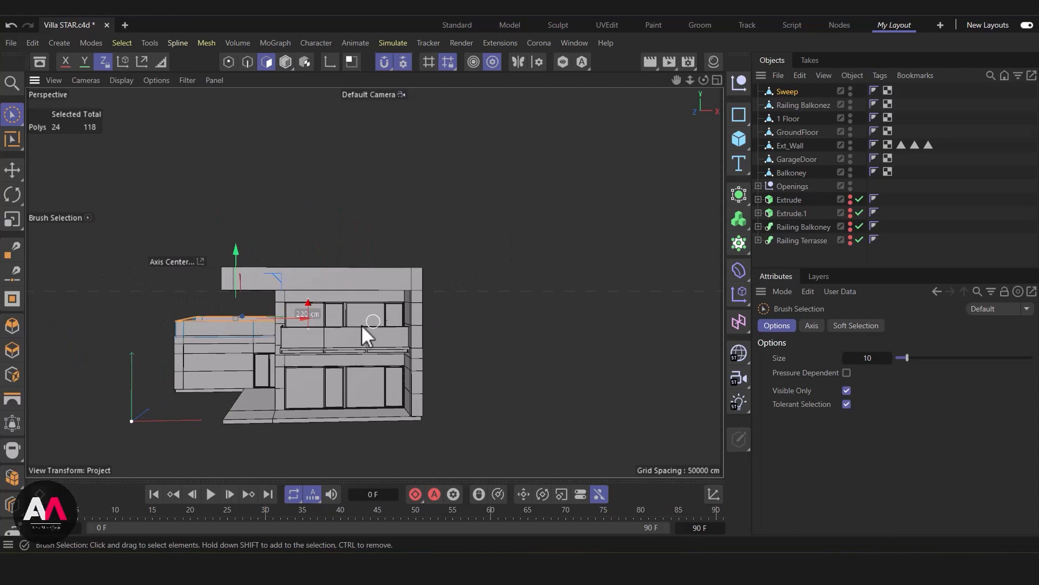
left_click_drag(340, 345, 509, 281, "alt")
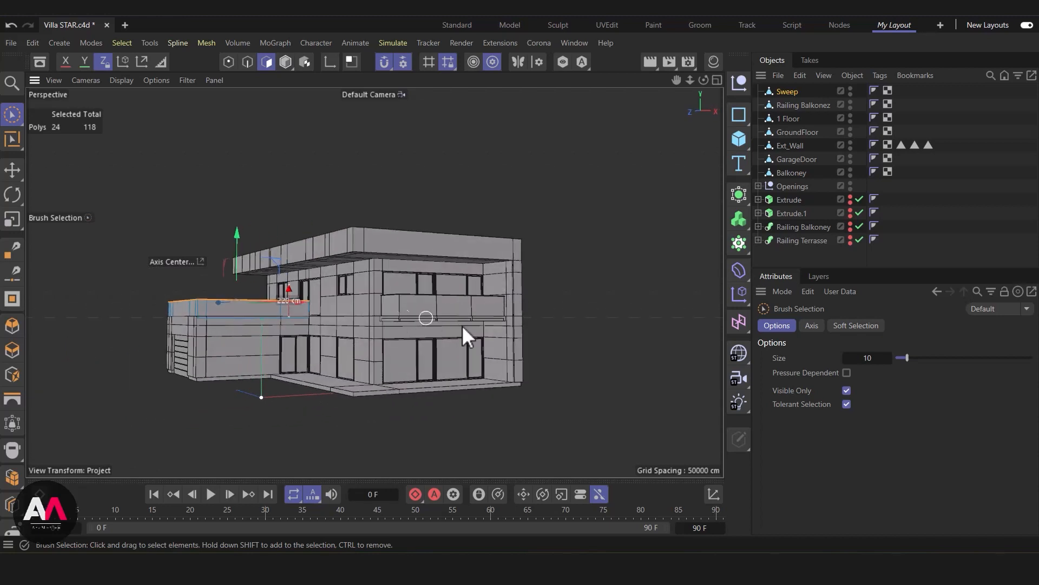
left_click_drag(428, 319, 605, 324, "alt")
scroll(509, 316, "up", 3)
left_click_drag(499, 309, 454, 384, "alt")
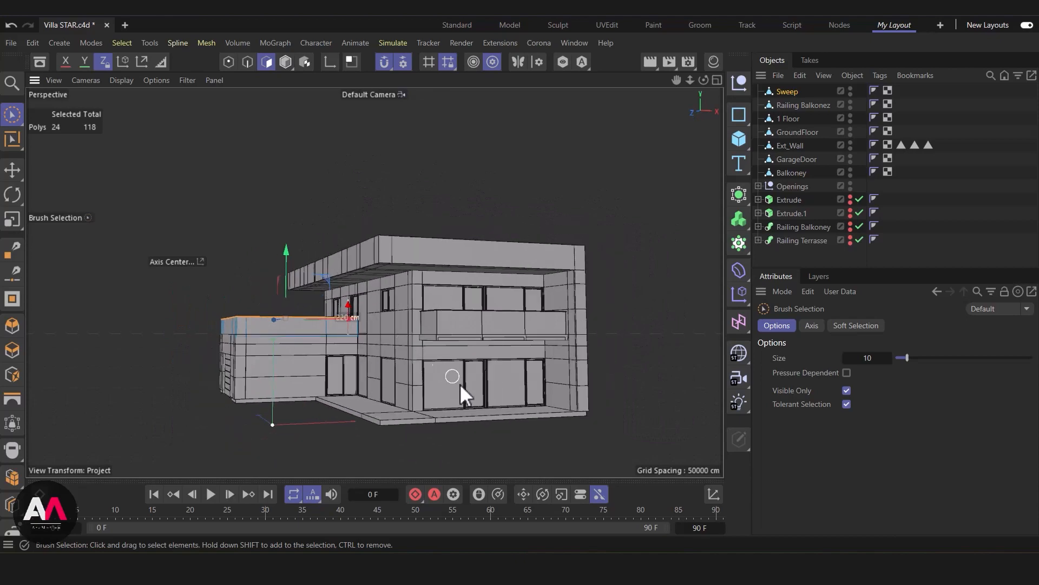